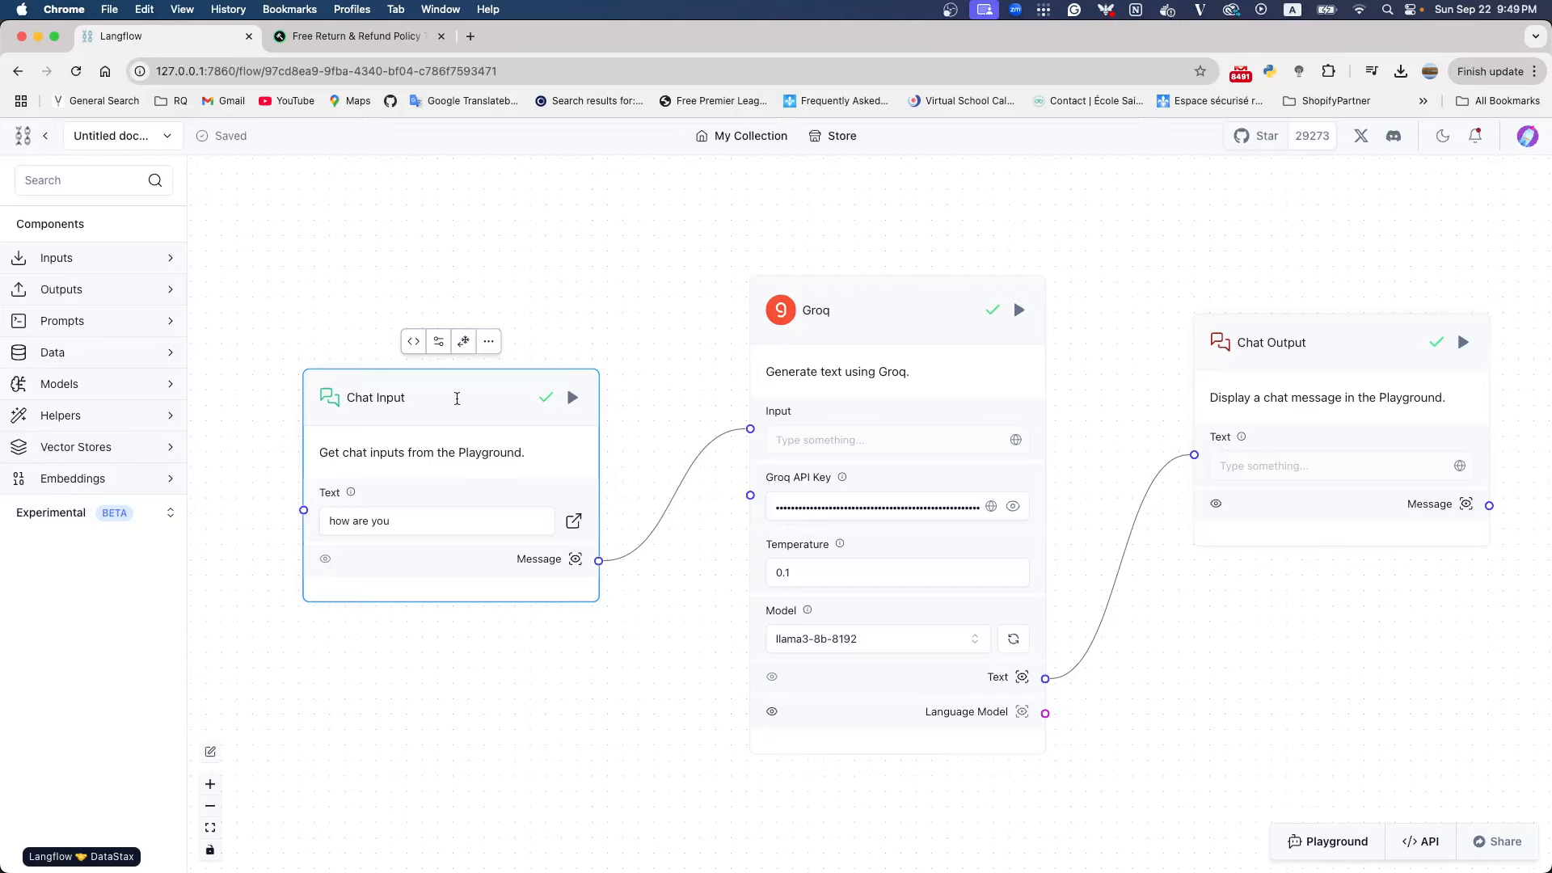
Add a Chat Memory component to the flow and place it above the Chat Input node
{"action": "left_click_drag", "start_coordinate": [457, 398], "coordinate": [421, 513]}
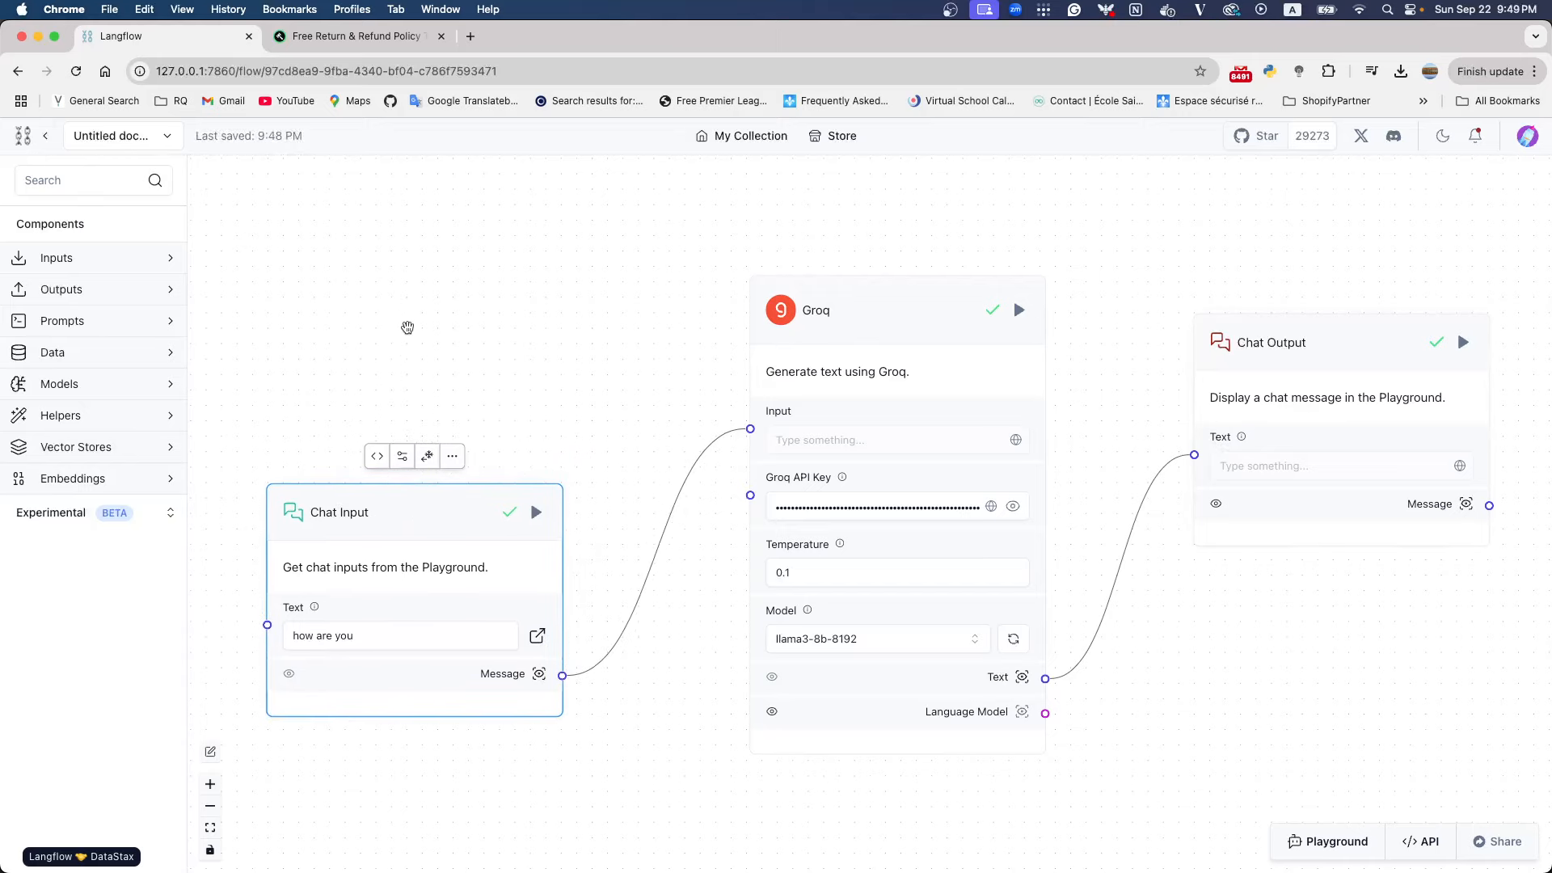
{"action": "left_click", "coordinate": [64, 184]}
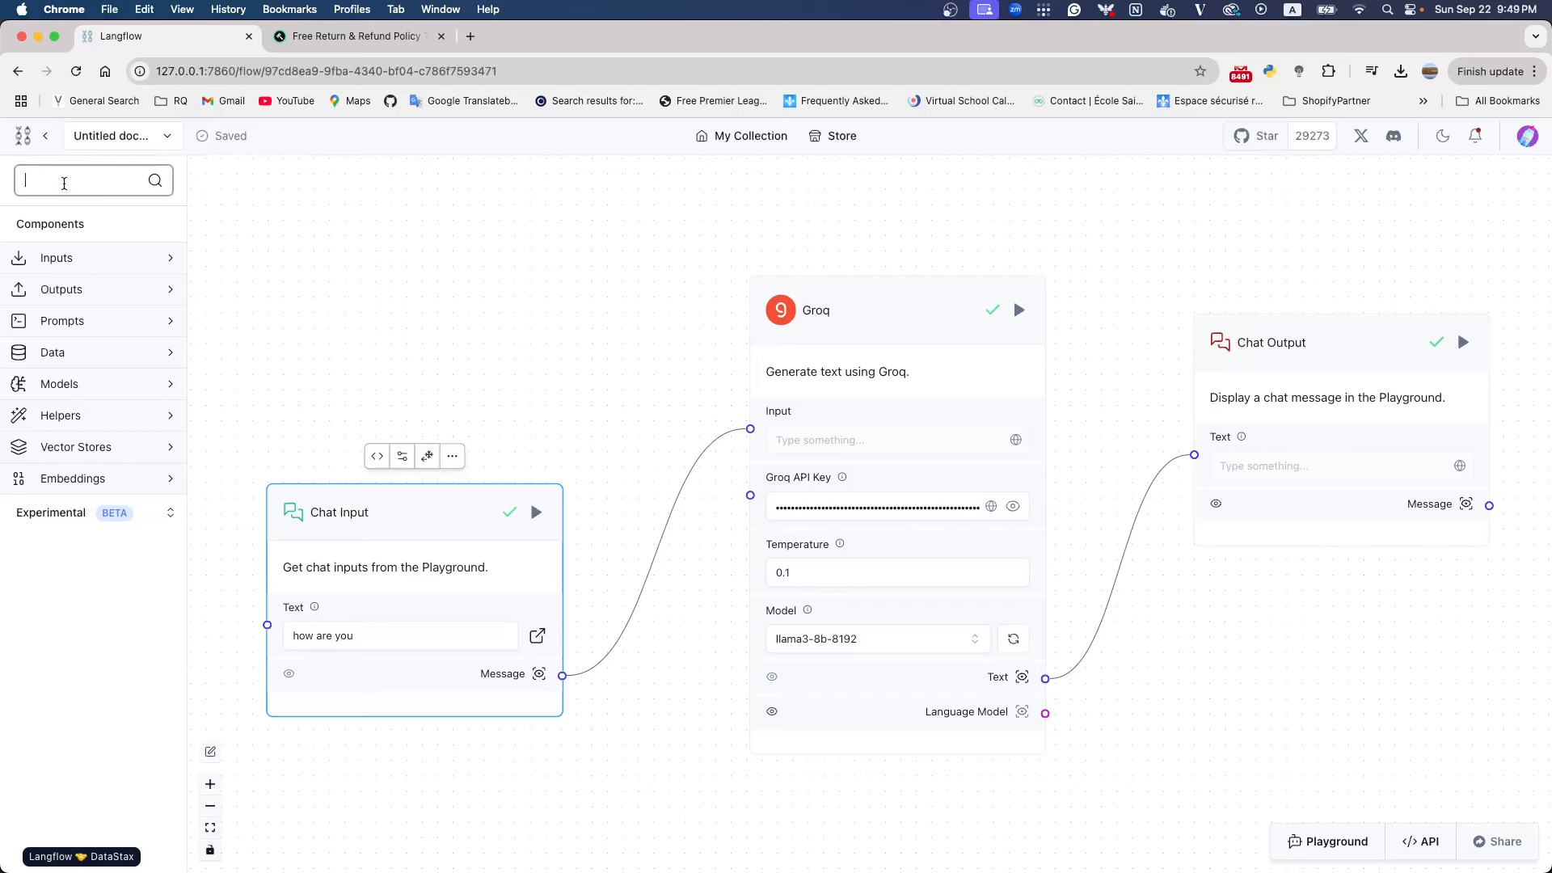
{"action": "type", "text": "chat"}
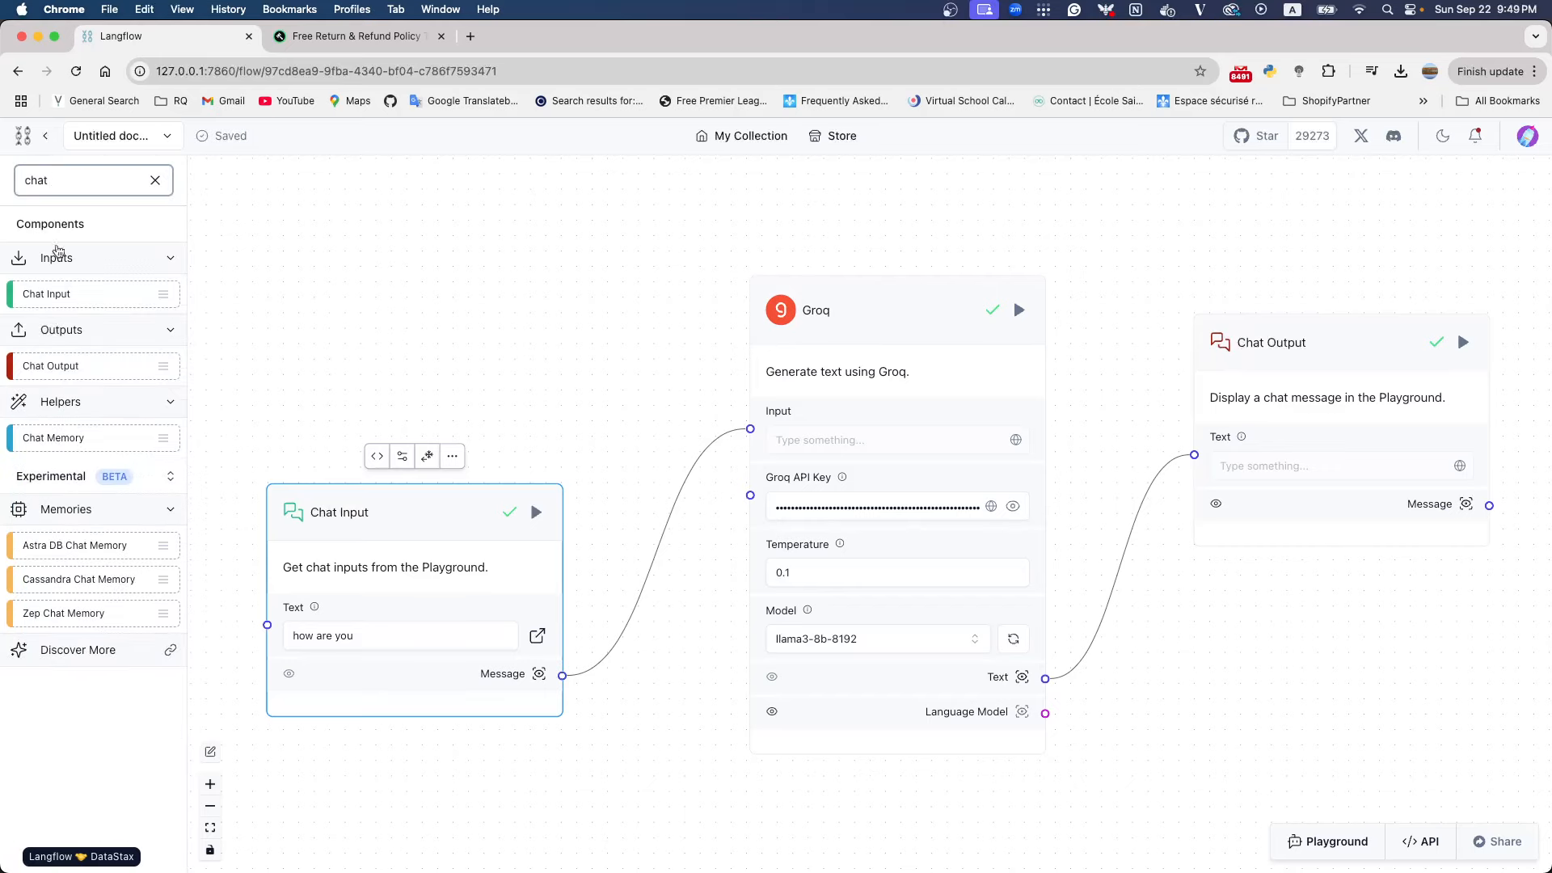
{"action": "left_click_drag", "start_coordinate": [58, 440], "coordinate": [315, 307]}
{"action": "left_click_drag", "start_coordinate": [322, 507], "coordinate": [318, 622]}
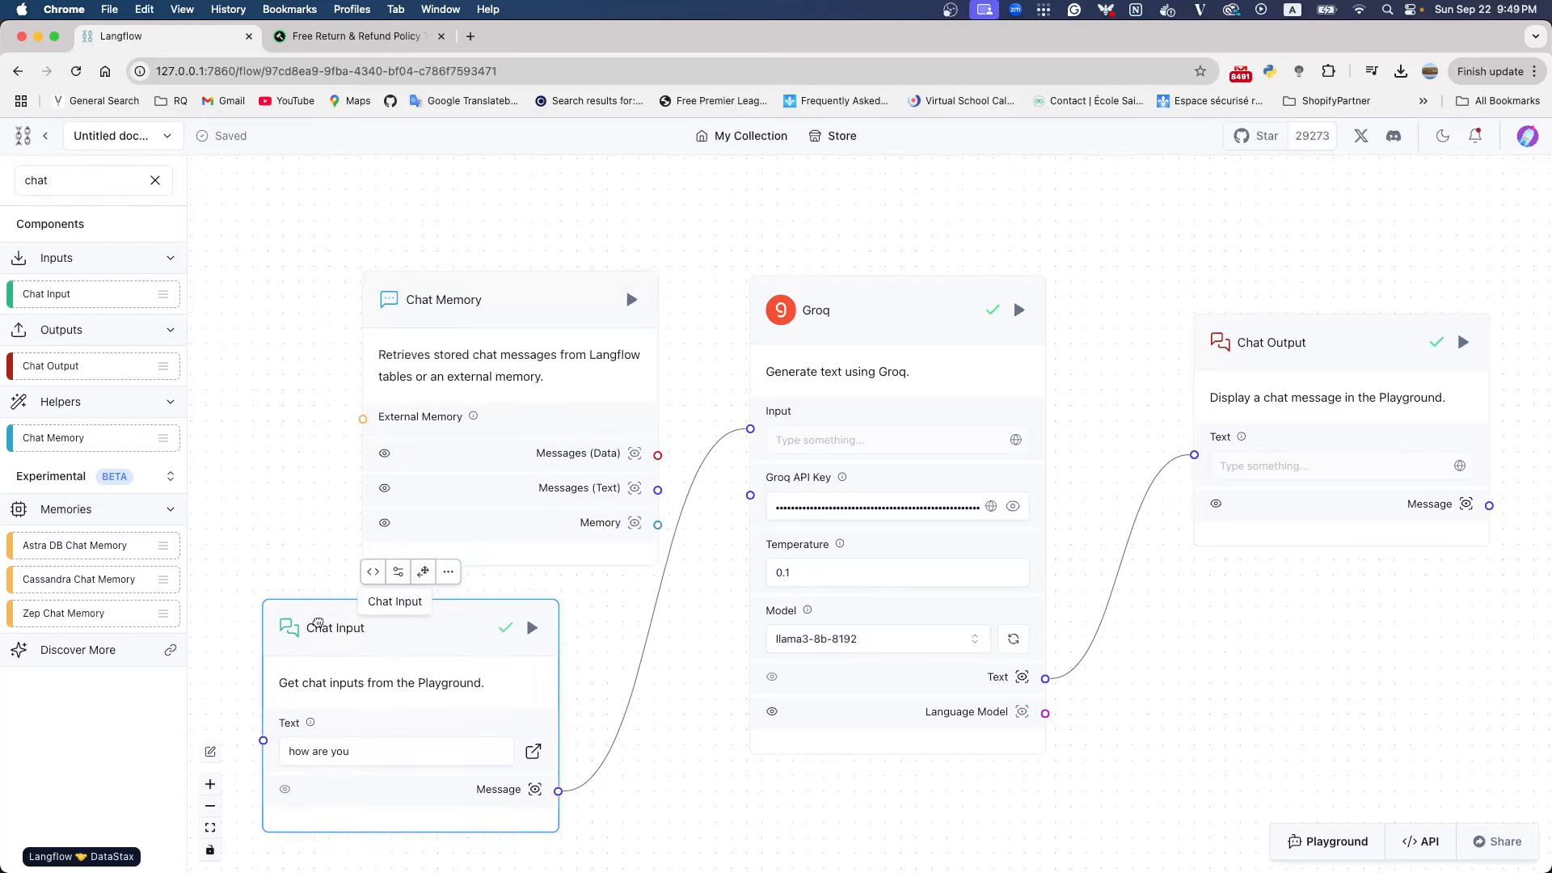
{"action": "left_click_drag", "start_coordinate": [490, 295], "coordinate": [416, 231]}
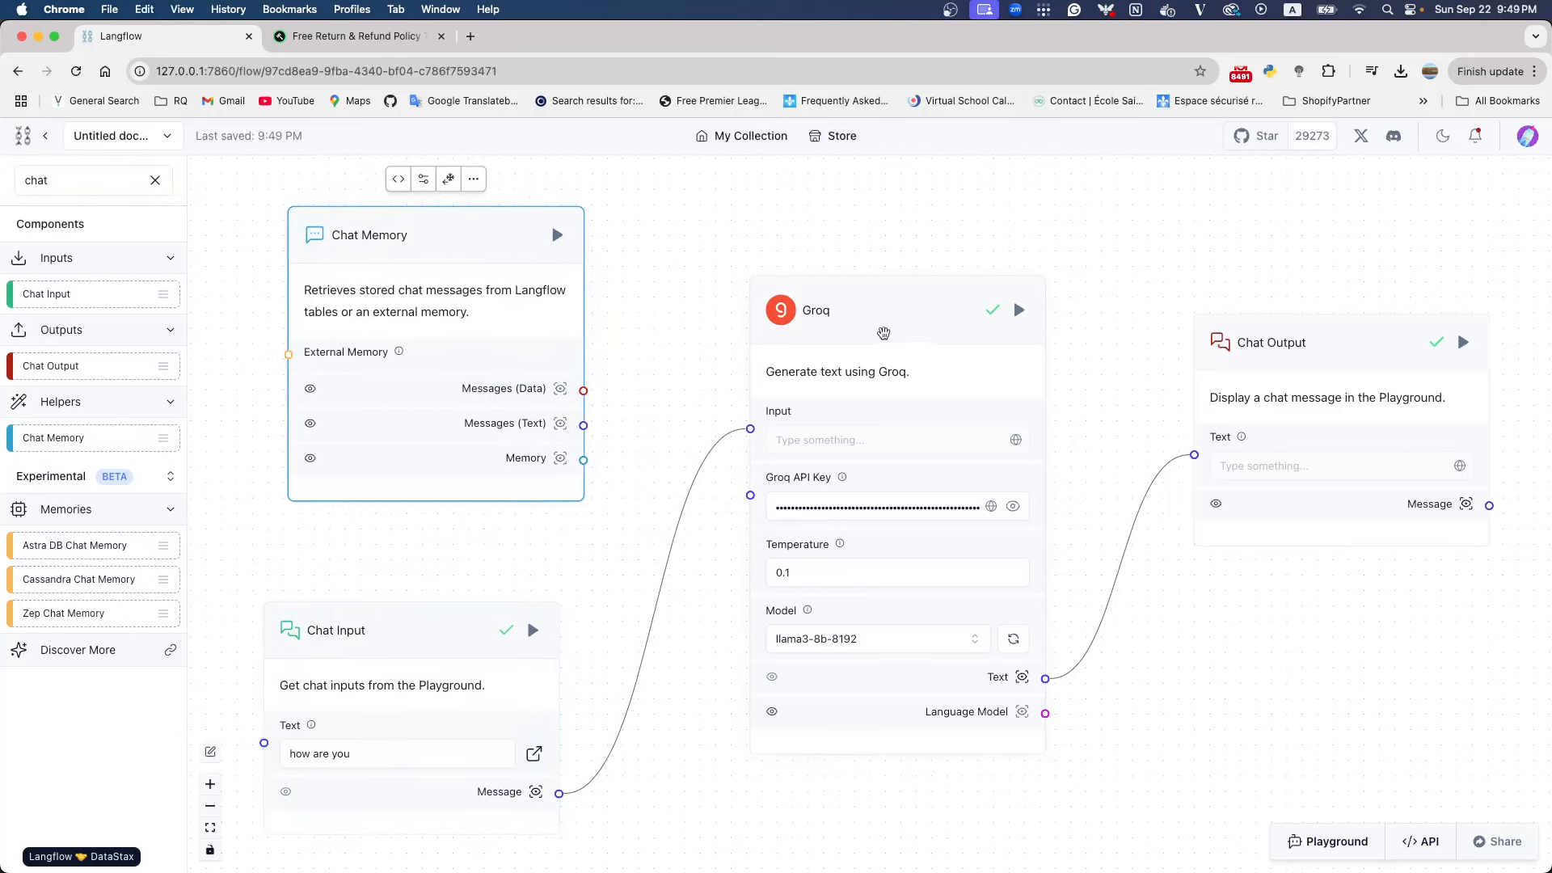
Spread the nodes apart to open a gap between the Chat Memory and Chat Input nodes and the Groq and Chat Output nodes
{"action": "left_click_drag", "start_coordinate": [883, 333], "coordinate": [1003, 337]}
{"action": "left_click_drag", "start_coordinate": [1322, 349], "coordinate": [1403, 348]}
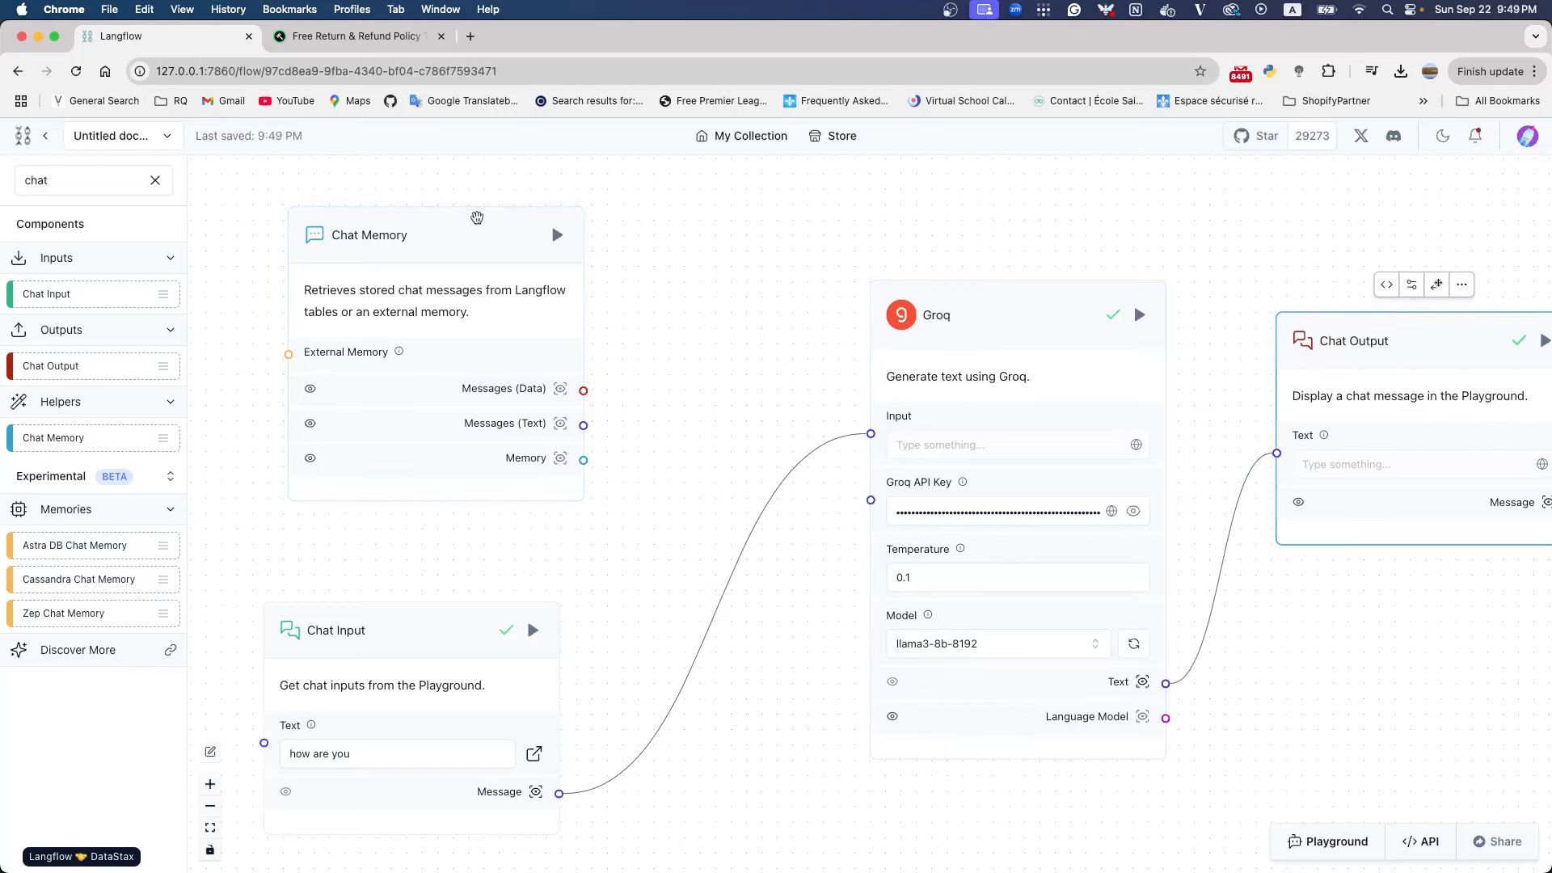
{"action": "left_click_drag", "start_coordinate": [477, 217], "coordinate": [426, 208]}
{"action": "left_click_drag", "start_coordinate": [408, 638], "coordinate": [361, 569]}
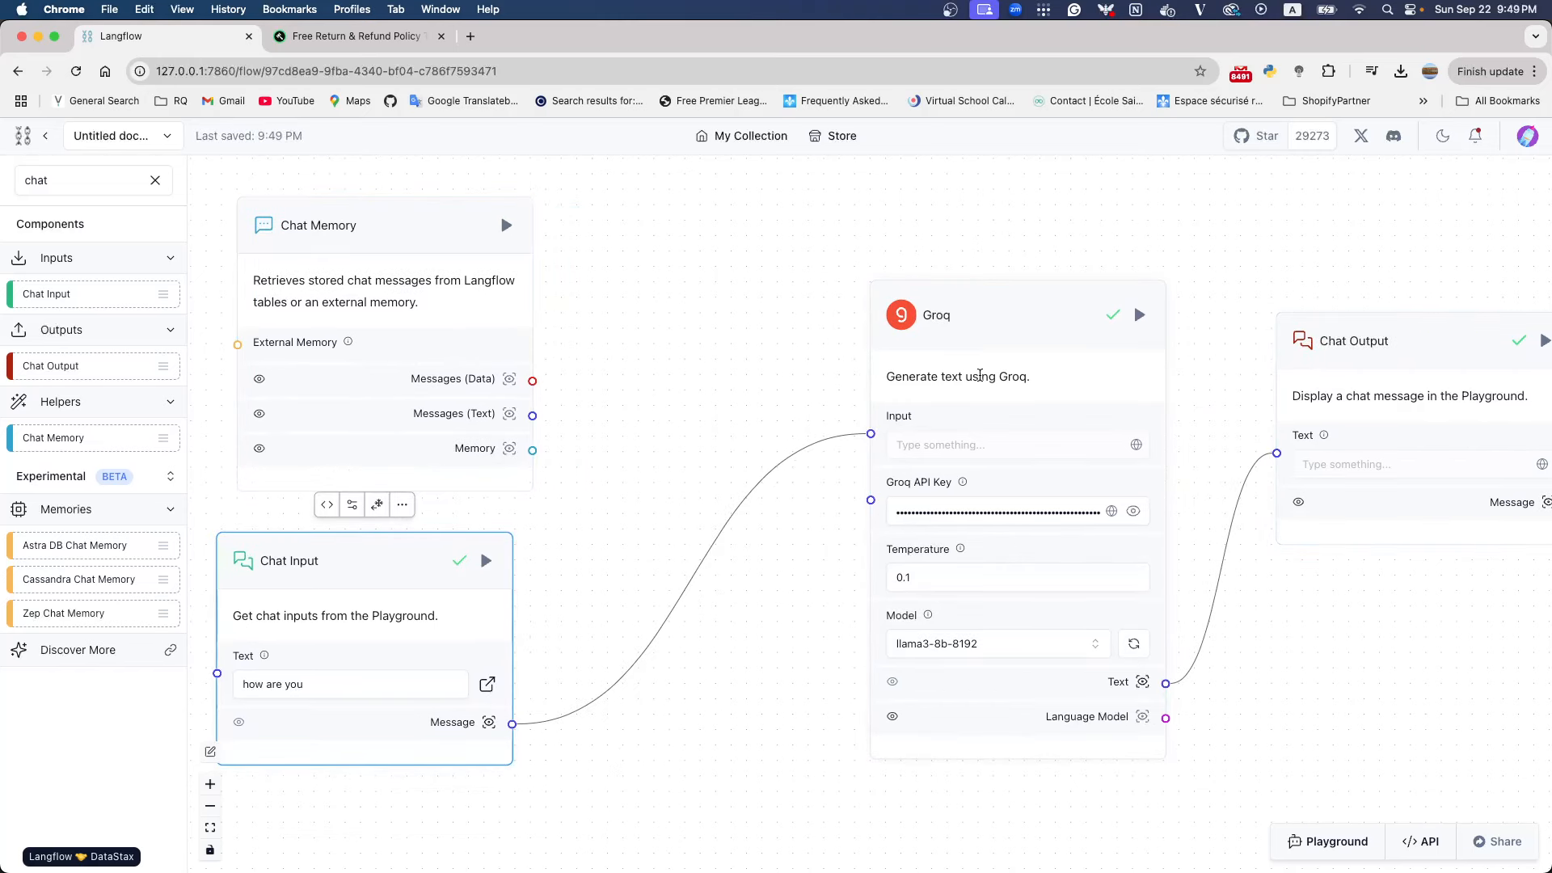
{"action": "left_click_drag", "start_coordinate": [979, 375], "coordinate": [1053, 376]}
{"action": "left_click_drag", "start_coordinate": [1334, 342], "coordinate": [1390, 331]}
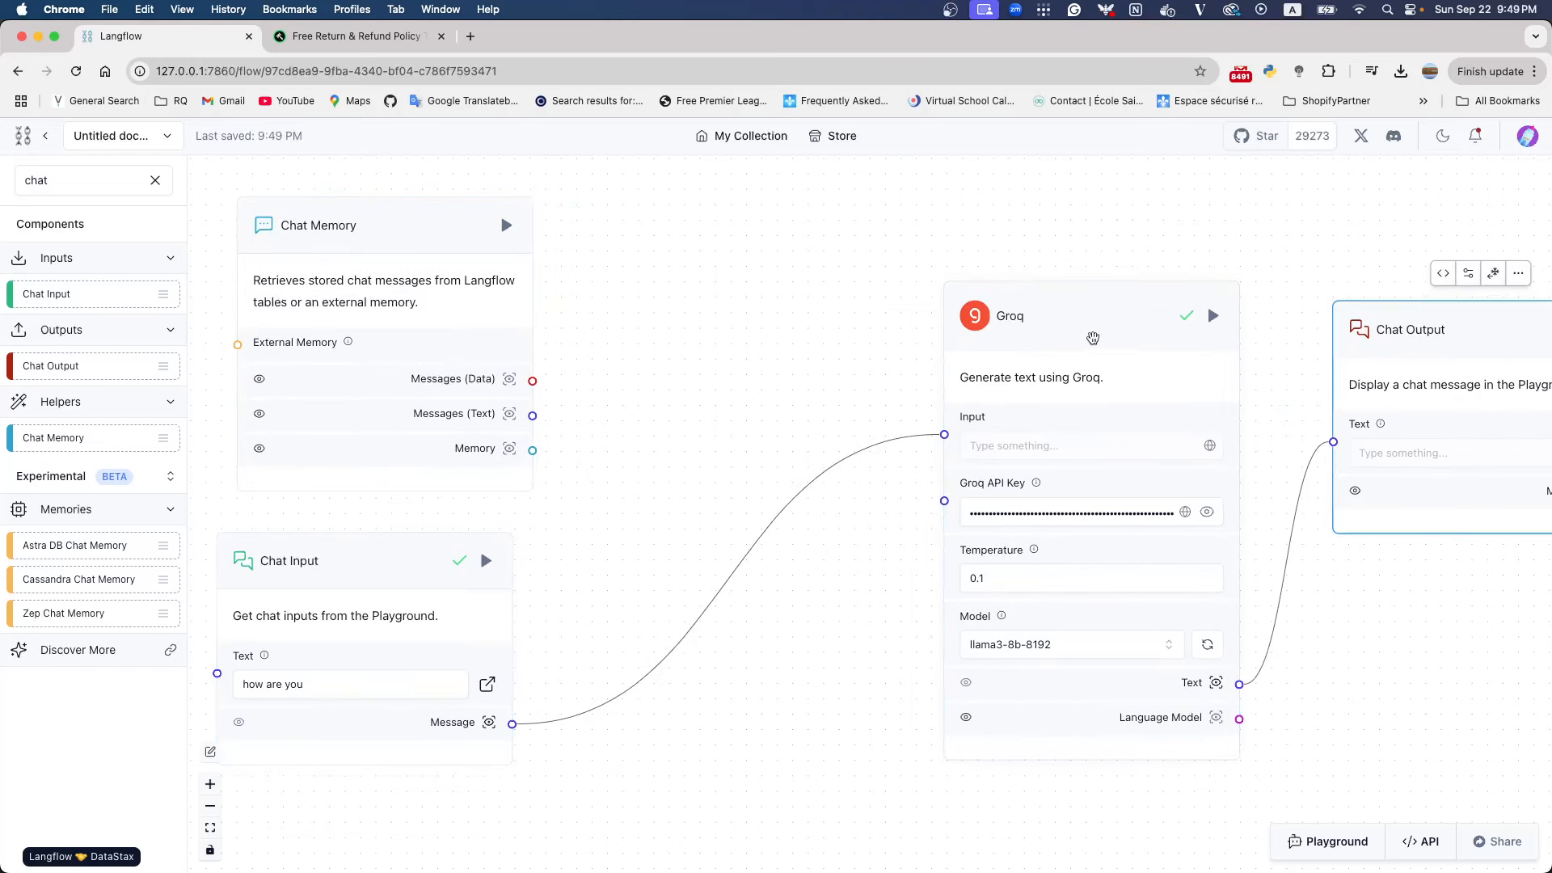
{"action": "left_click_drag", "start_coordinate": [1093, 337], "coordinate": [1124, 339]}
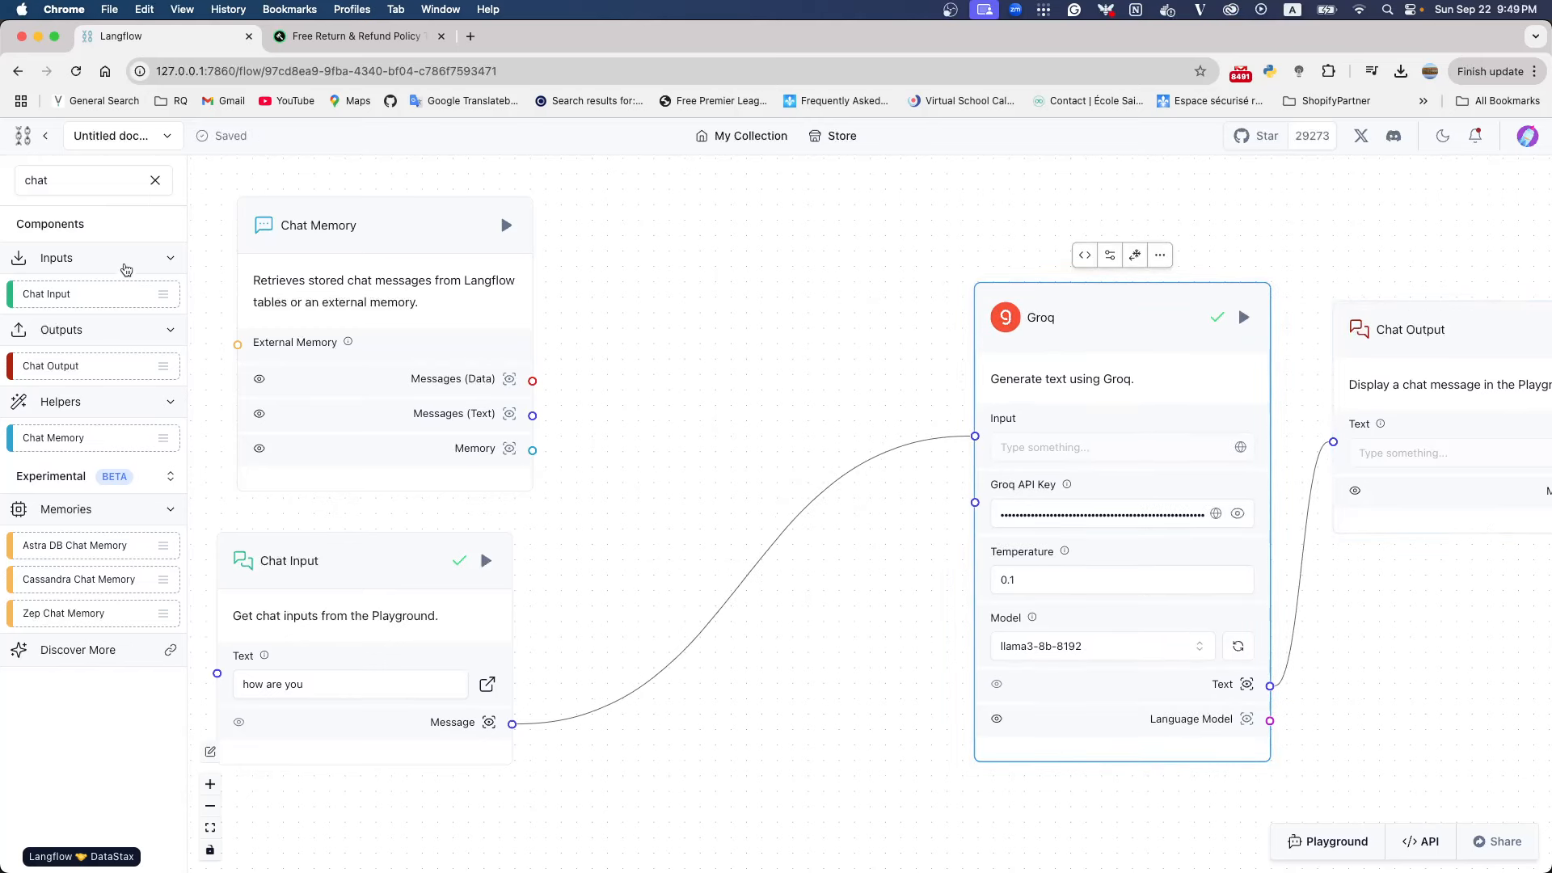
Find the Prompt component and add it to the flow between the Chat Memory and Groq nodes
{"action": "left_click", "coordinate": [155, 180]}
{"action": "type", "text": "p"}
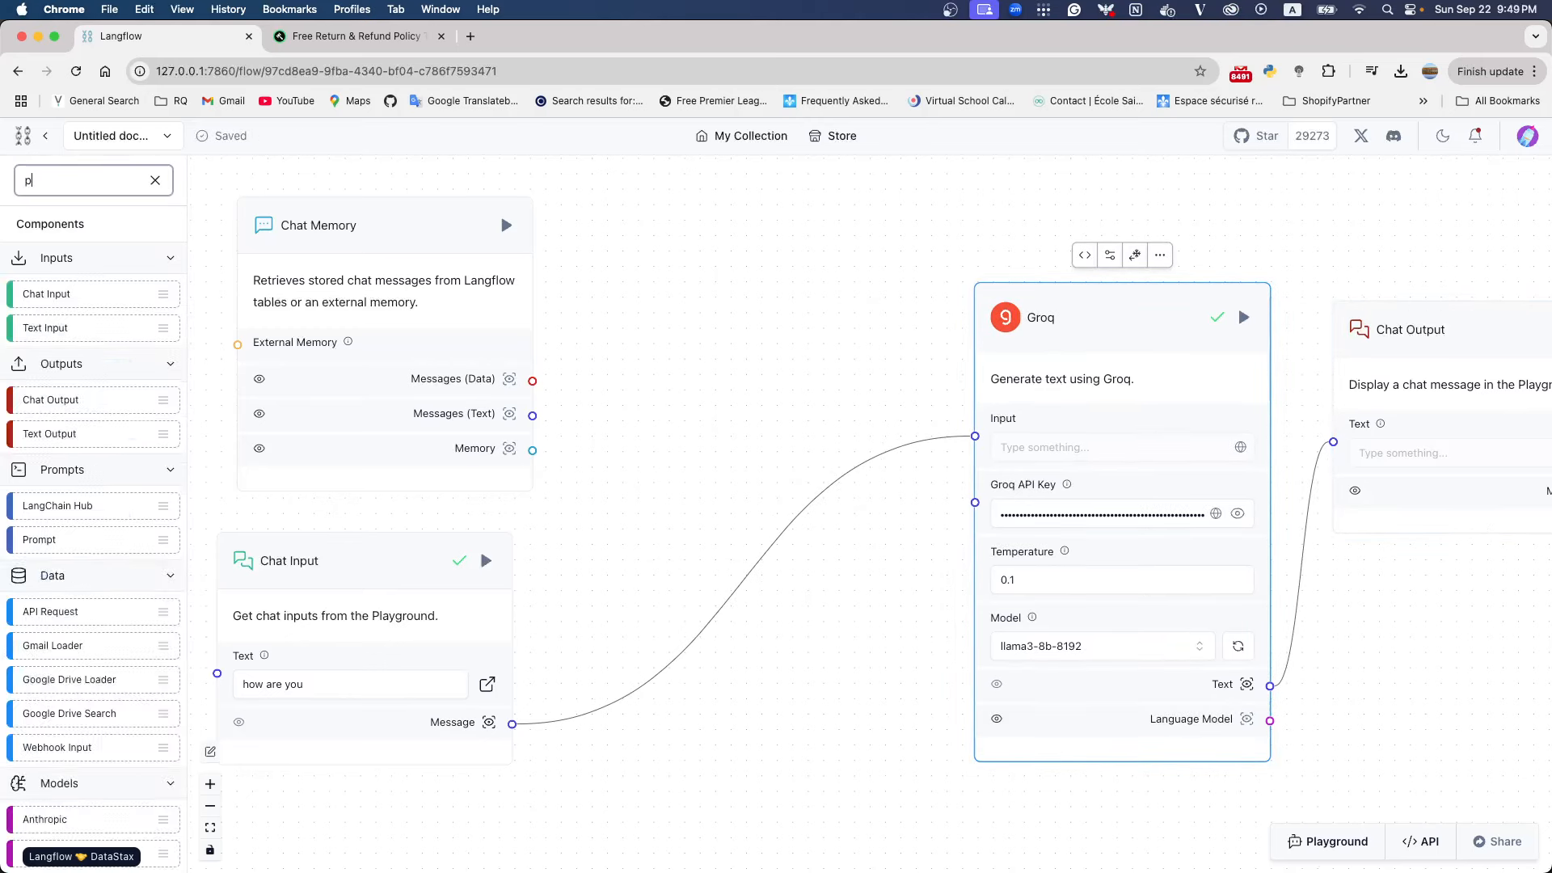
{"action": "type", "text": "rompt"}
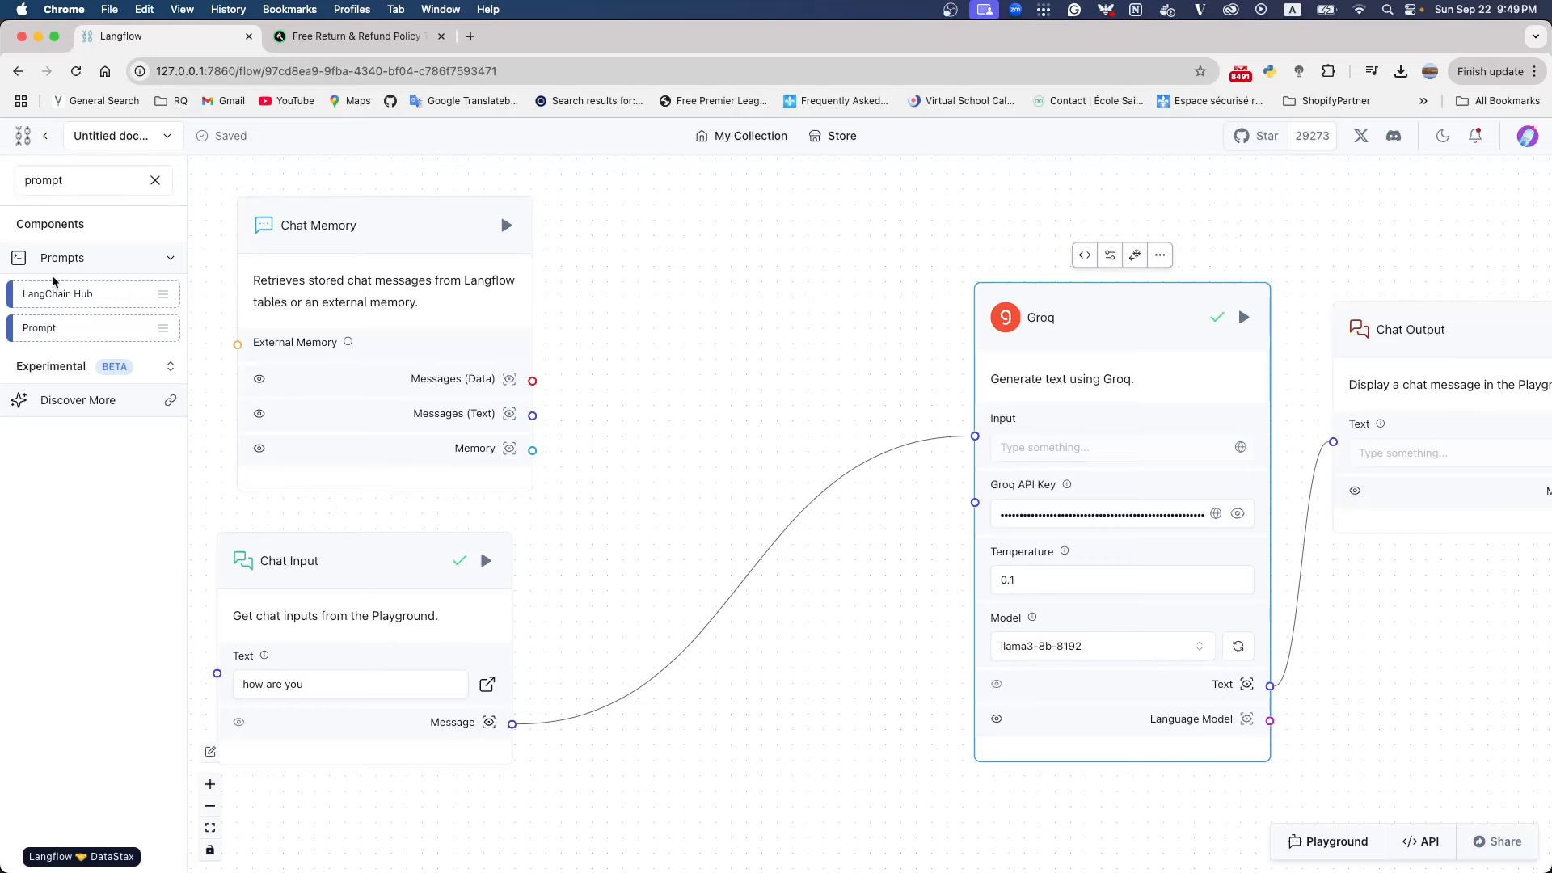
{"action": "left_click_drag", "start_coordinate": [51, 328], "coordinate": [655, 309]}
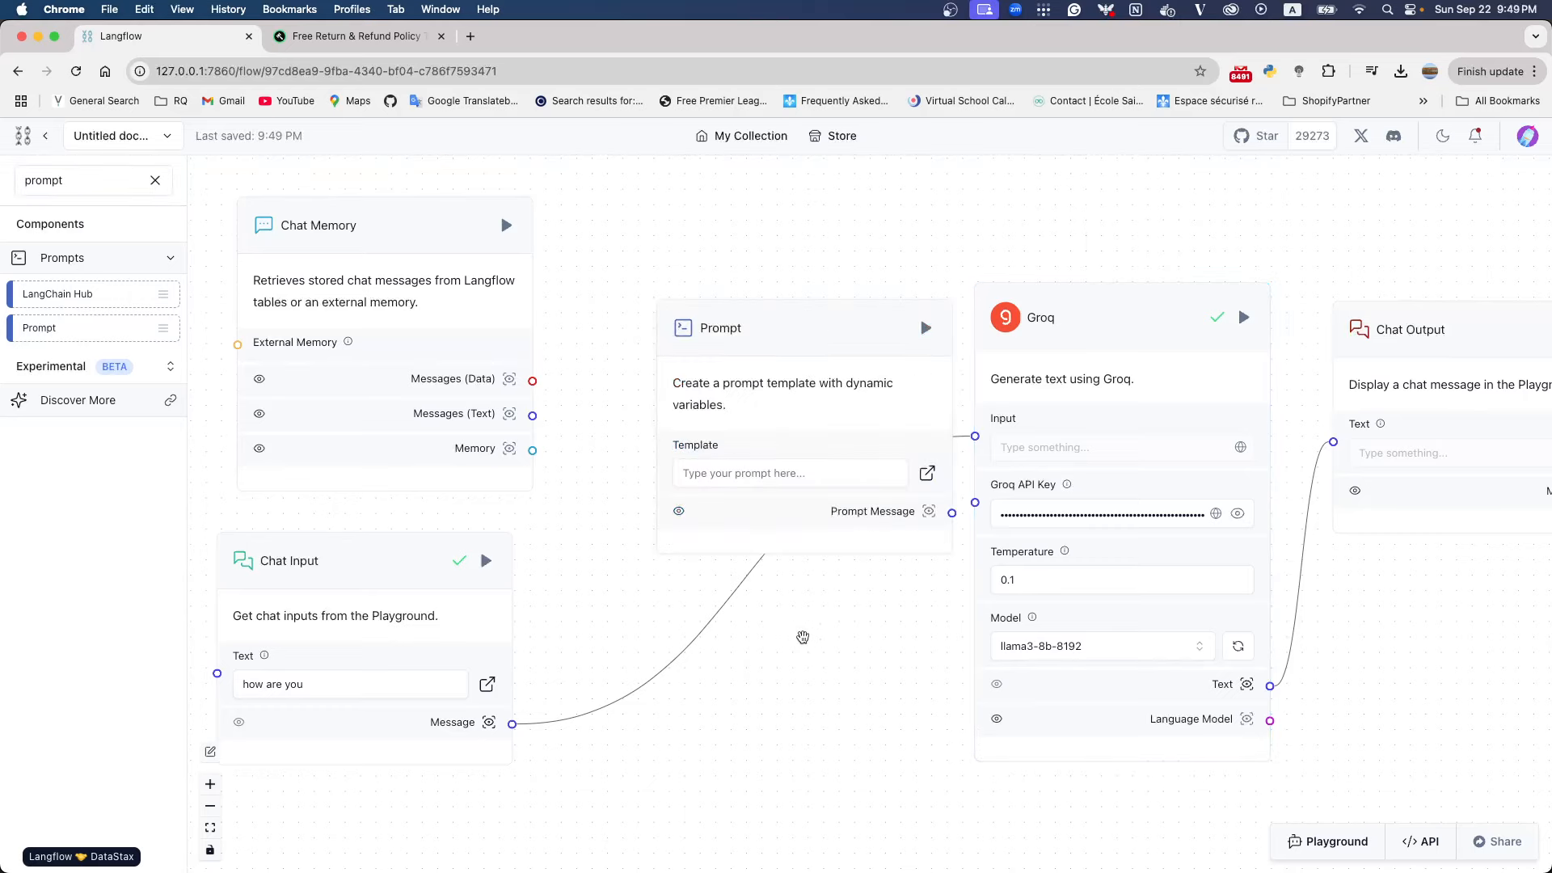
{"action": "left_click_drag", "start_coordinate": [852, 425], "coordinate": [790, 331]}
Rearrange the nodes with Groq below and away from Prompt, Chat Output beyond it, and Chat Input well below Chat Memory
{"action": "left_click_drag", "start_coordinate": [1077, 316], "coordinate": [1137, 512]}
{"action": "left_click_drag", "start_coordinate": [1423, 323], "coordinate": [1497, 334]}
{"action": "scroll", "coordinate": [1066, 402], "scroll_direction": "down", "scroll_amount": 3}
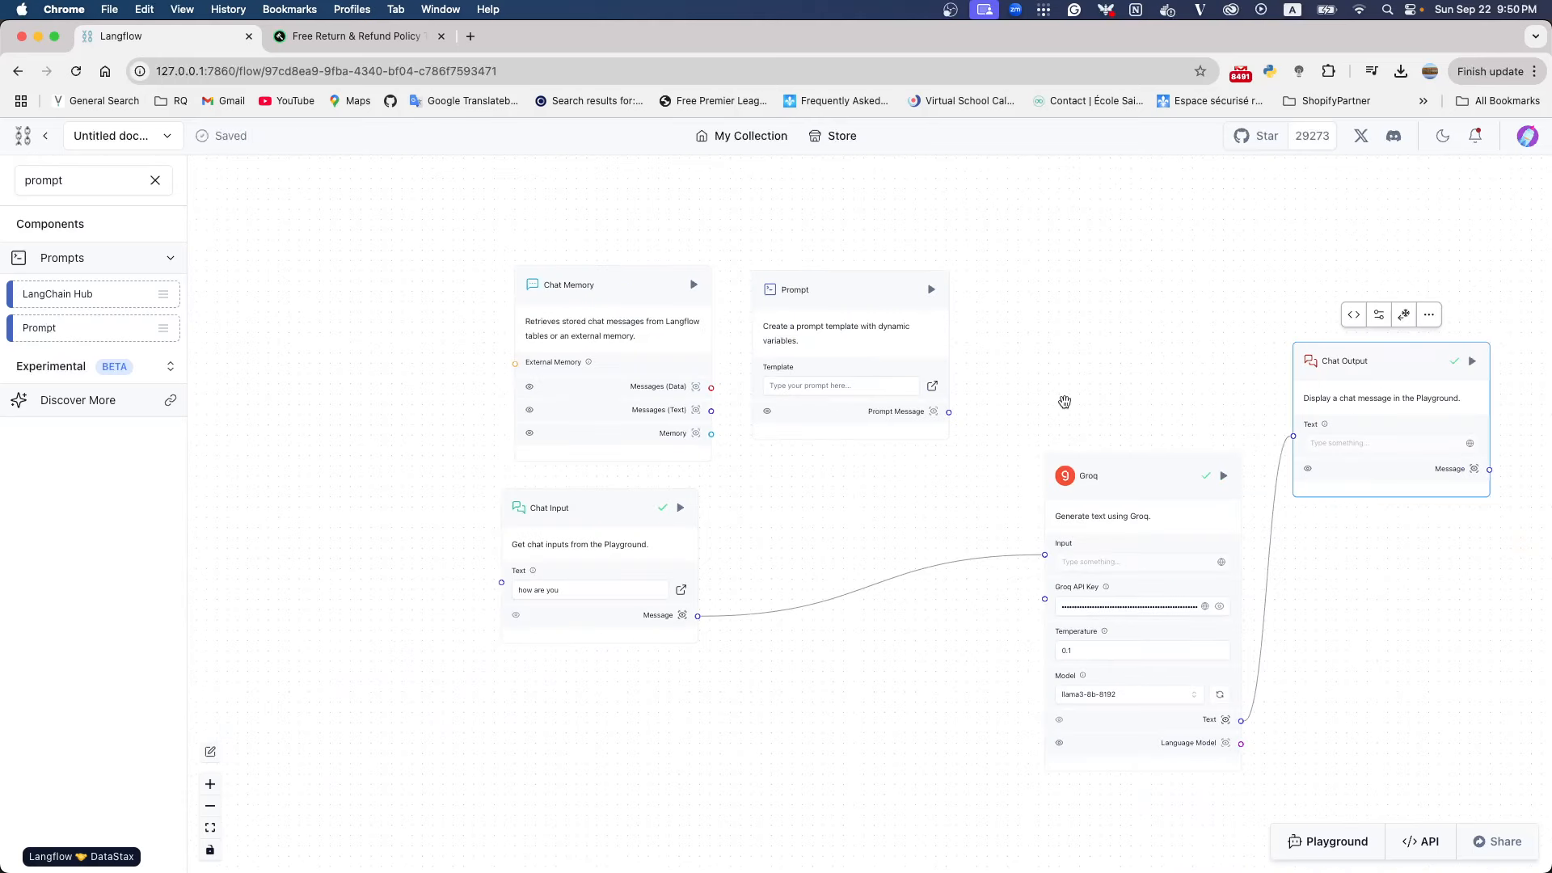
{"action": "left_click_drag", "start_coordinate": [768, 510], "coordinate": [602, 516]}
{"action": "left_click_drag", "start_coordinate": [1210, 402], "coordinate": [1384, 407]}
{"action": "left_click_drag", "start_coordinate": [929, 501], "coordinate": [1132, 499]}
{"action": "left_click_drag", "start_coordinate": [425, 294], "coordinate": [338, 263]}
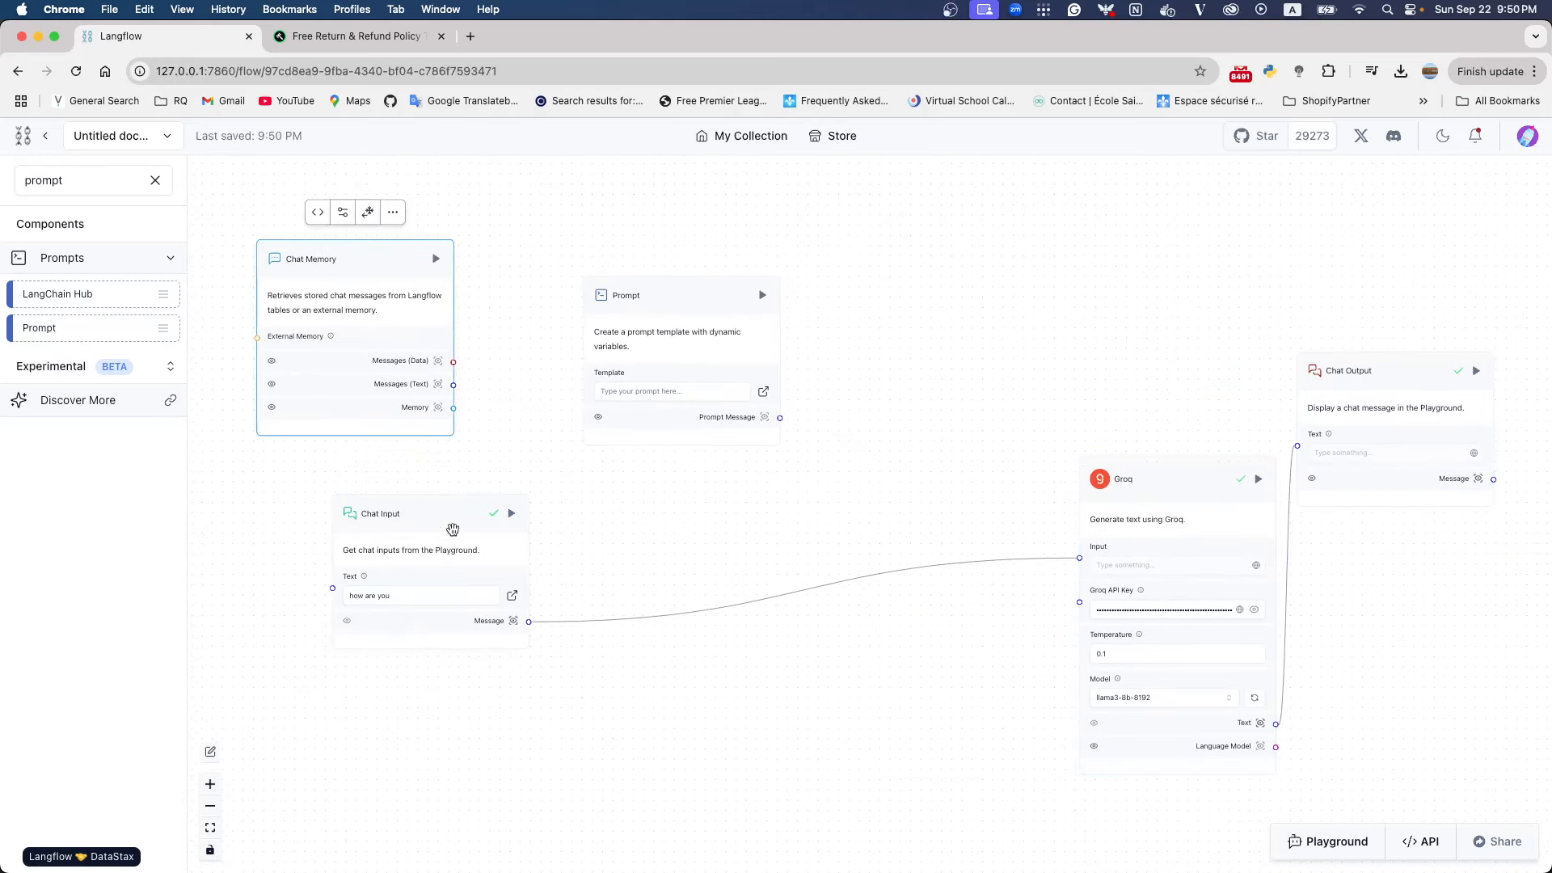
{"action": "left_click_drag", "start_coordinate": [450, 530], "coordinate": [346, 611]}
{"action": "left_click_drag", "start_coordinate": [670, 300], "coordinate": [628, 284]}
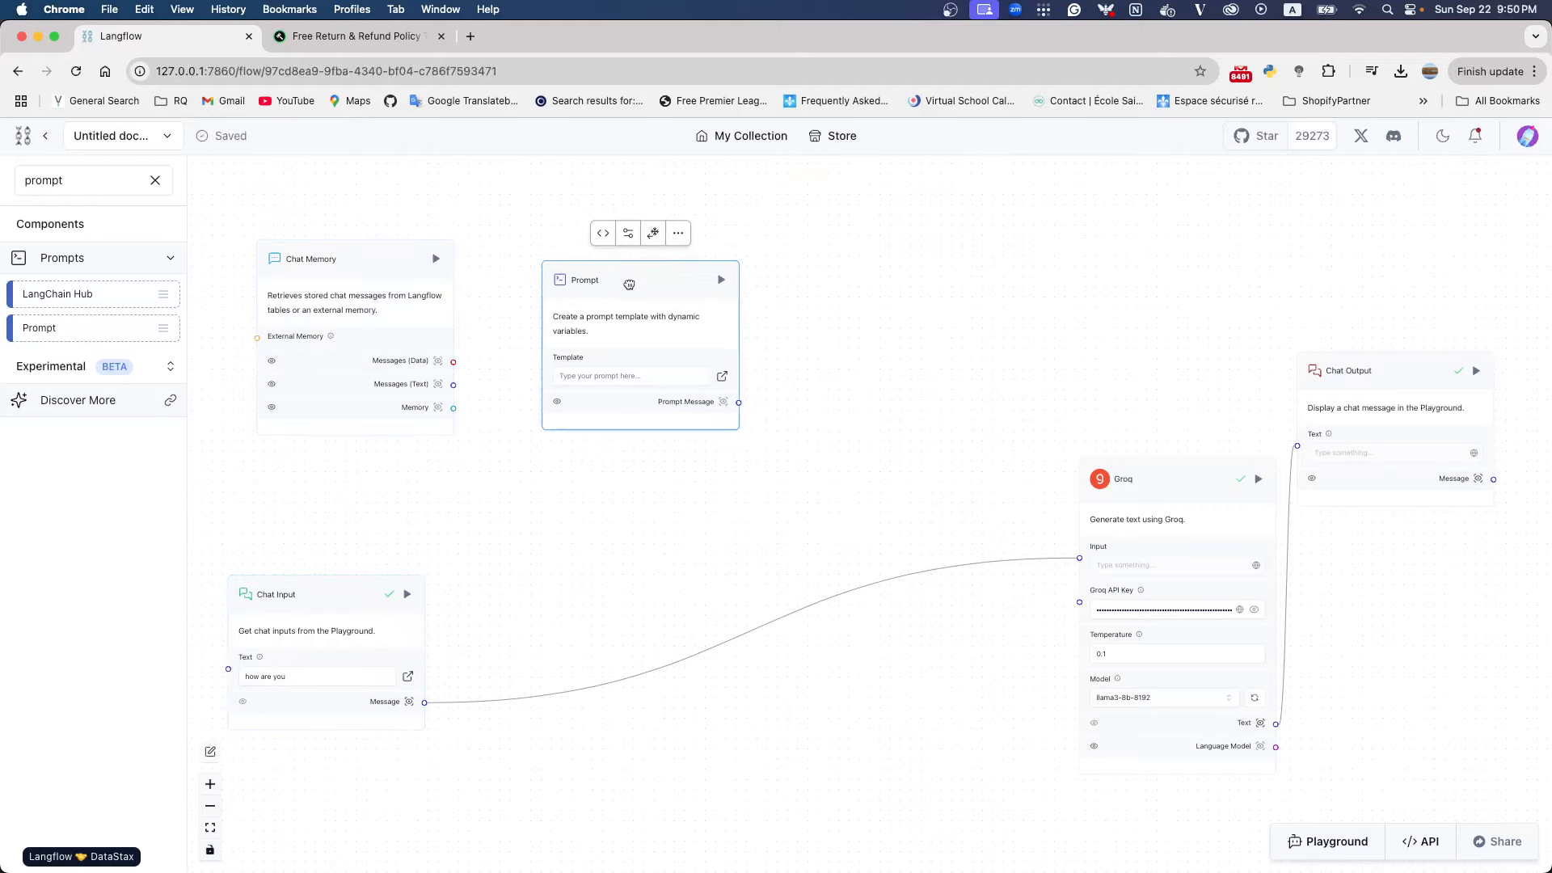
Write the Prompt node's template as "{context}", a blank line and "user_question: {user_question}", and save it
{"action": "left_click", "coordinate": [612, 380]}
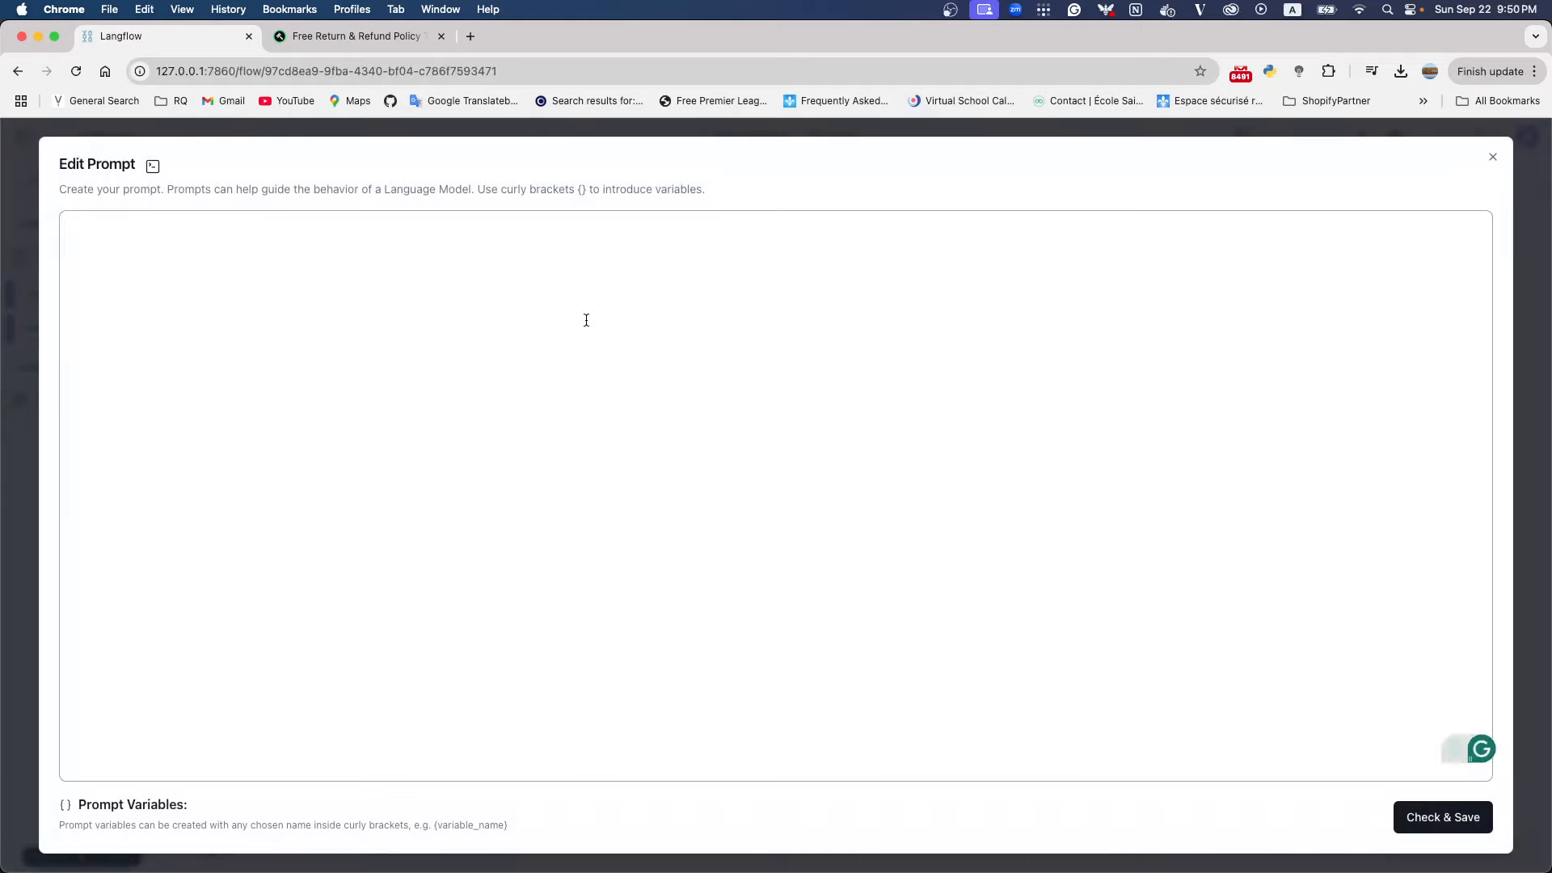
{"action": "left_click", "coordinate": [80, 802]}
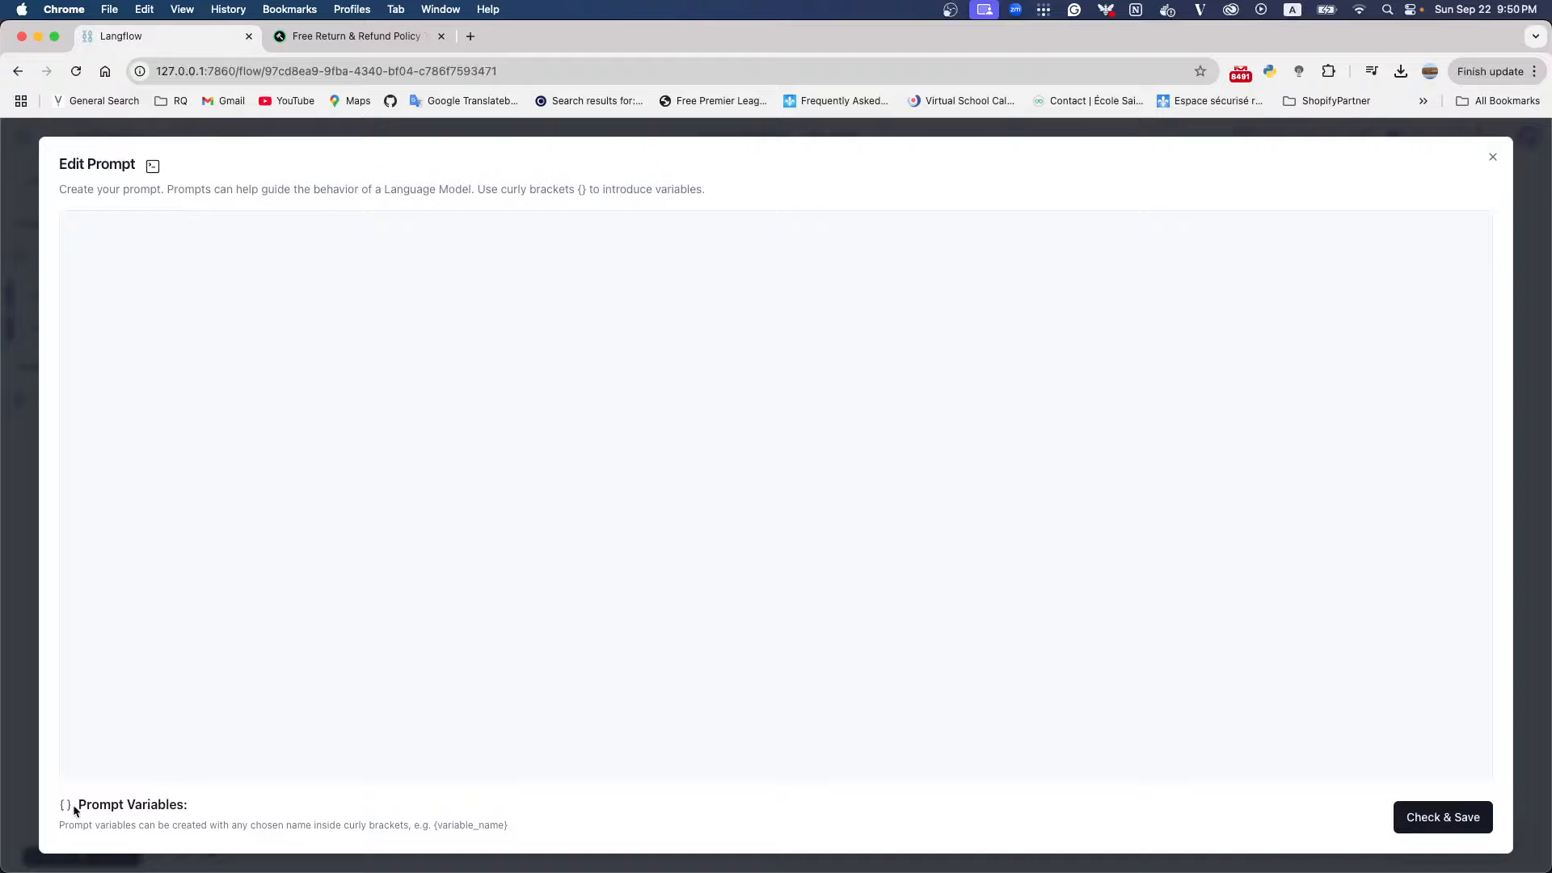
{"action": "left_click", "coordinate": [239, 310]}
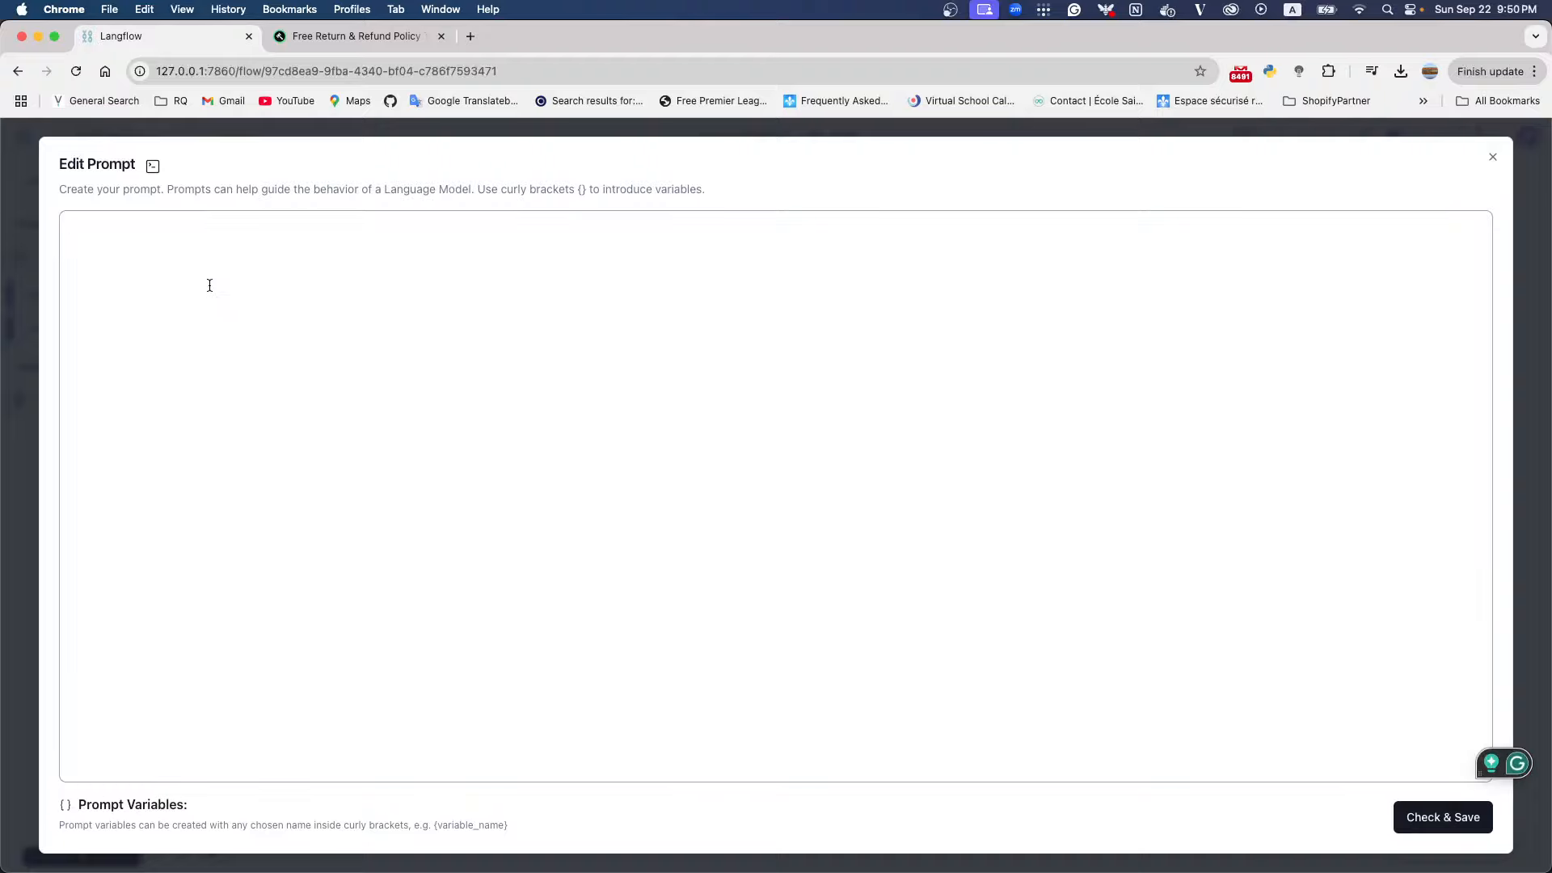
{"action": "type", "text": "{}"}
{"action": "key", "text": "Left"}
{"action": "type", "text": "context"}
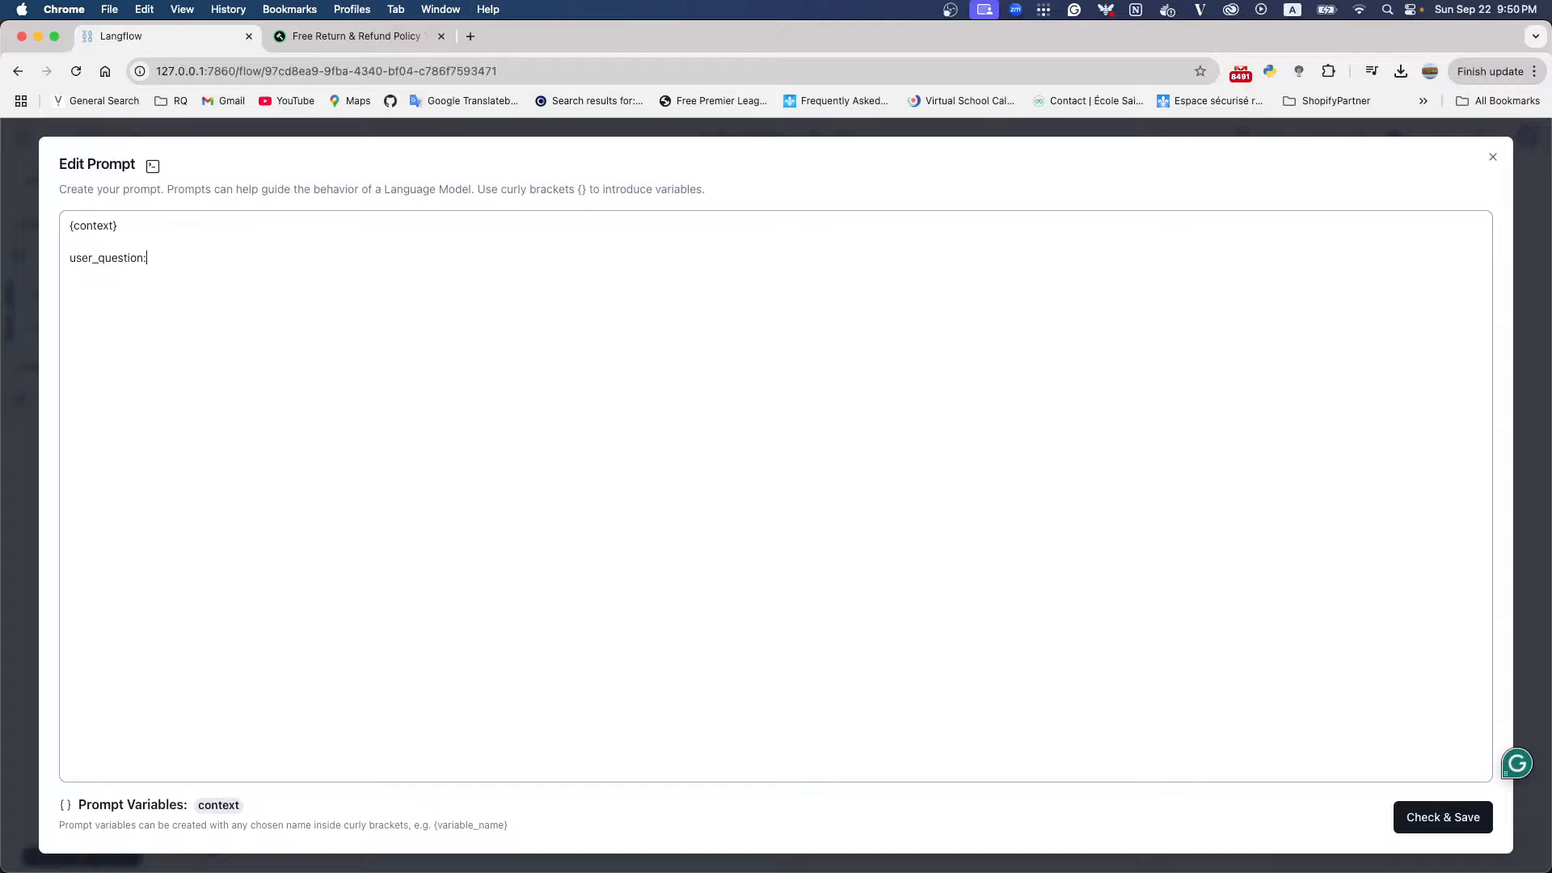
{"action": "type", "text": "user_question"}
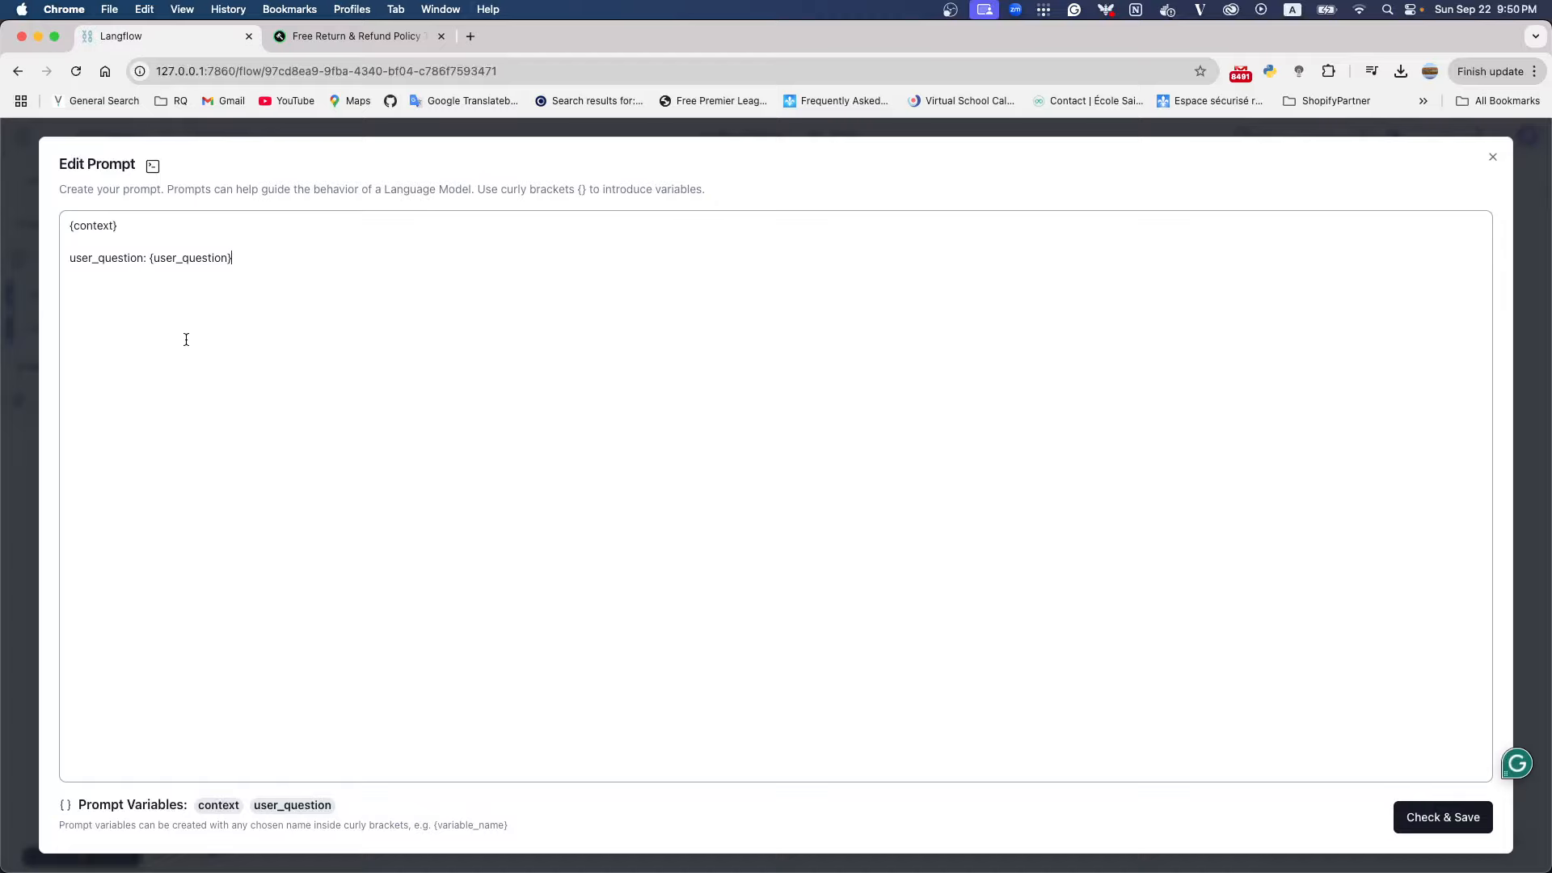
{"action": "left_click", "coordinate": [1443, 817]}
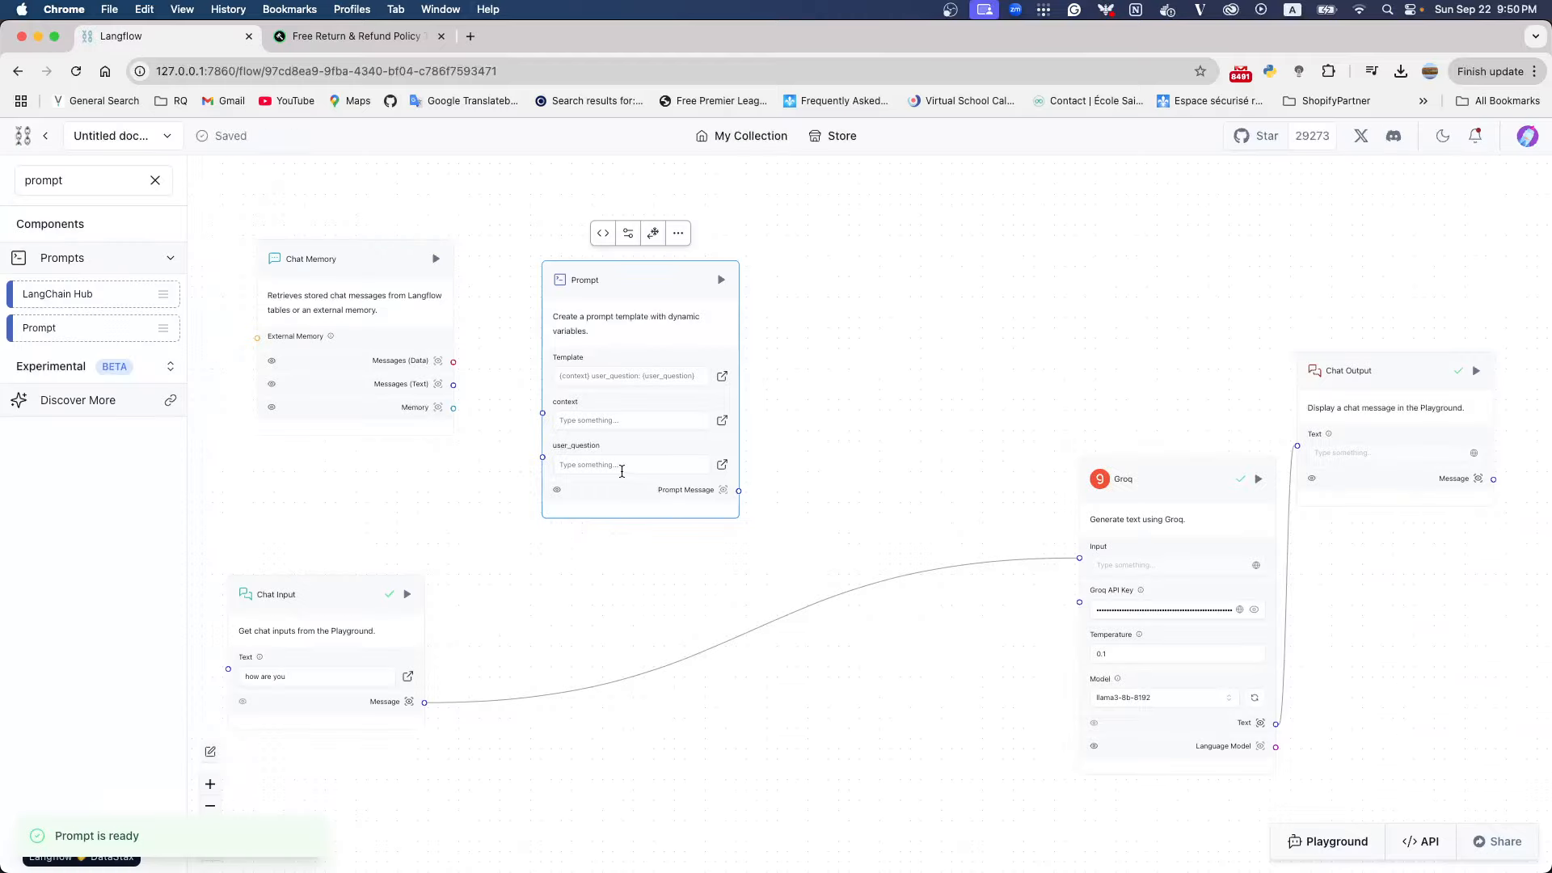
Move the Prompt node away from Chat Memory and bring Chat Input and Chat Memory fully into view beside it
{"action": "scroll", "coordinate": [643, 396], "scroll_direction": "up", "scroll_amount": 3}
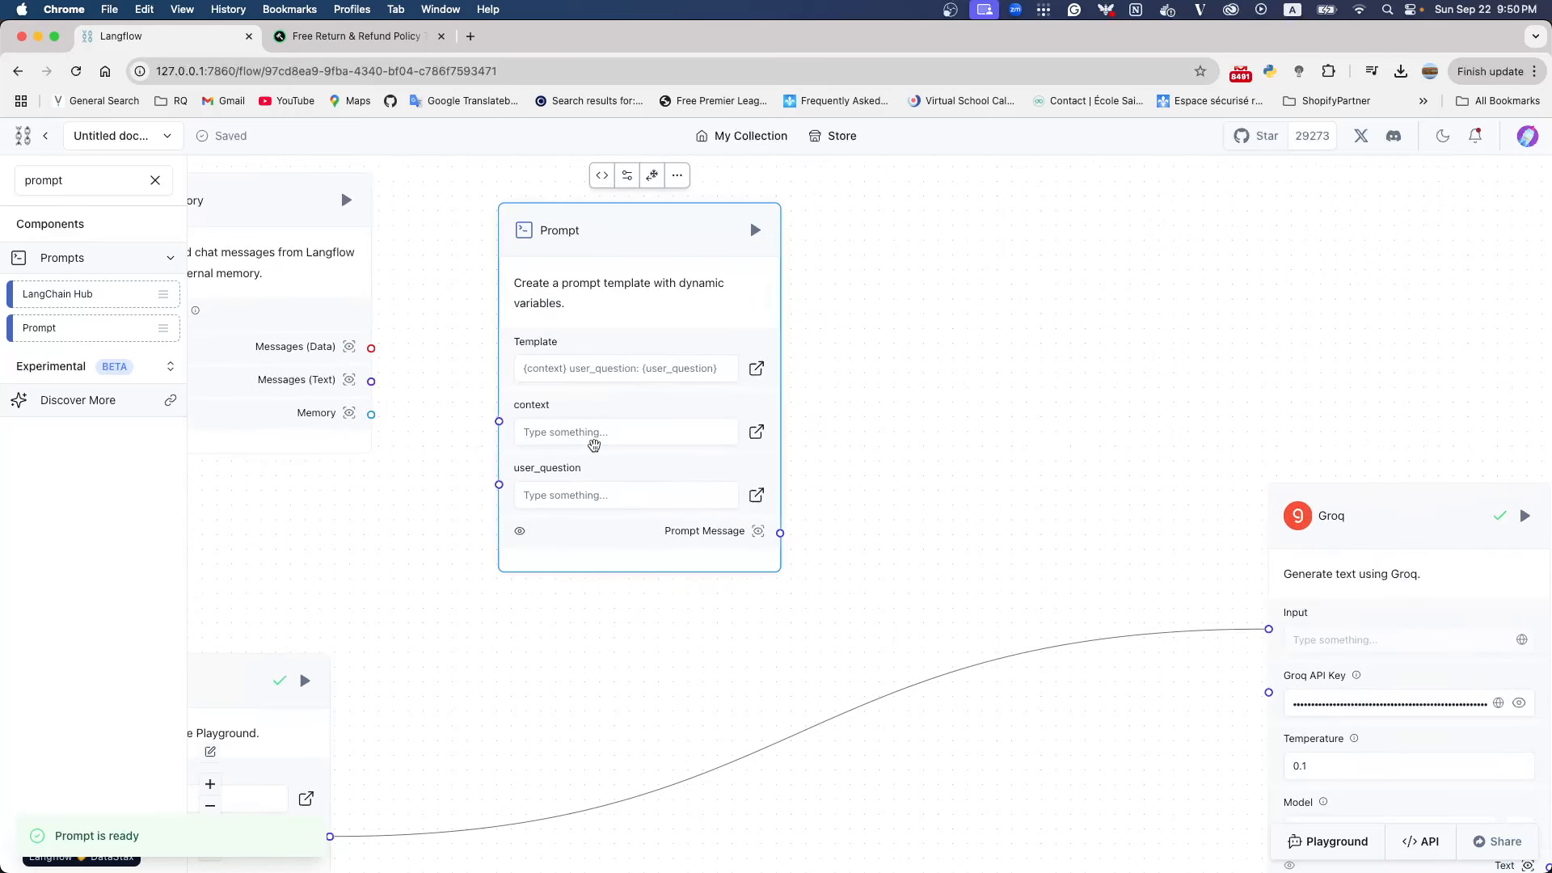
{"action": "left_click_drag", "start_coordinate": [637, 225], "coordinate": [810, 242]}
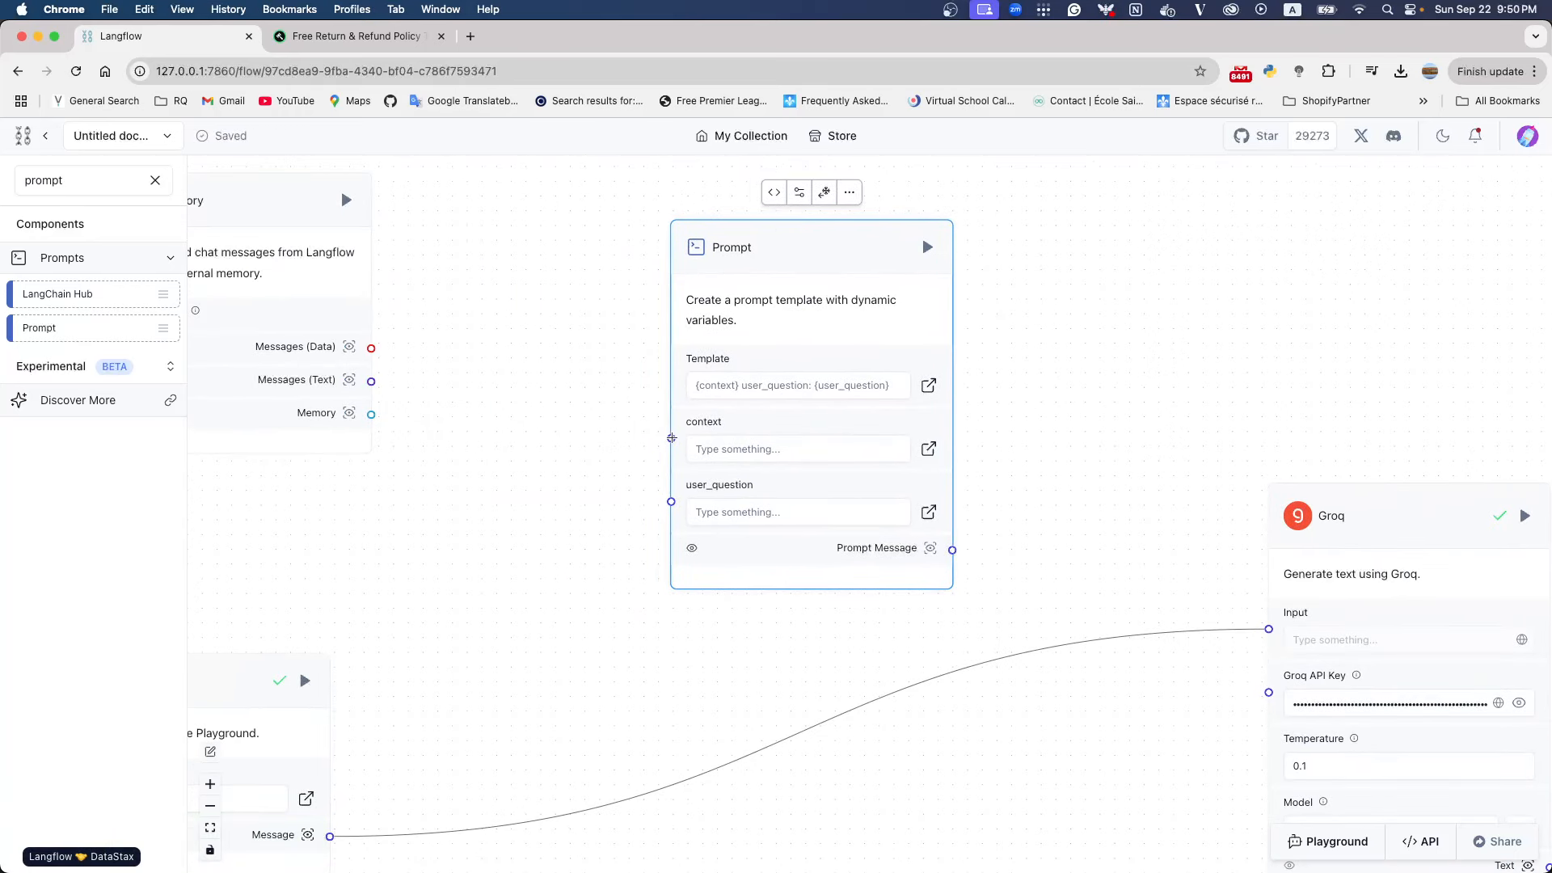
{"action": "left_click_drag", "start_coordinate": [248, 677], "coordinate": [480, 617]}
{"action": "left_click_drag", "start_coordinate": [282, 204], "coordinate": [434, 236]}
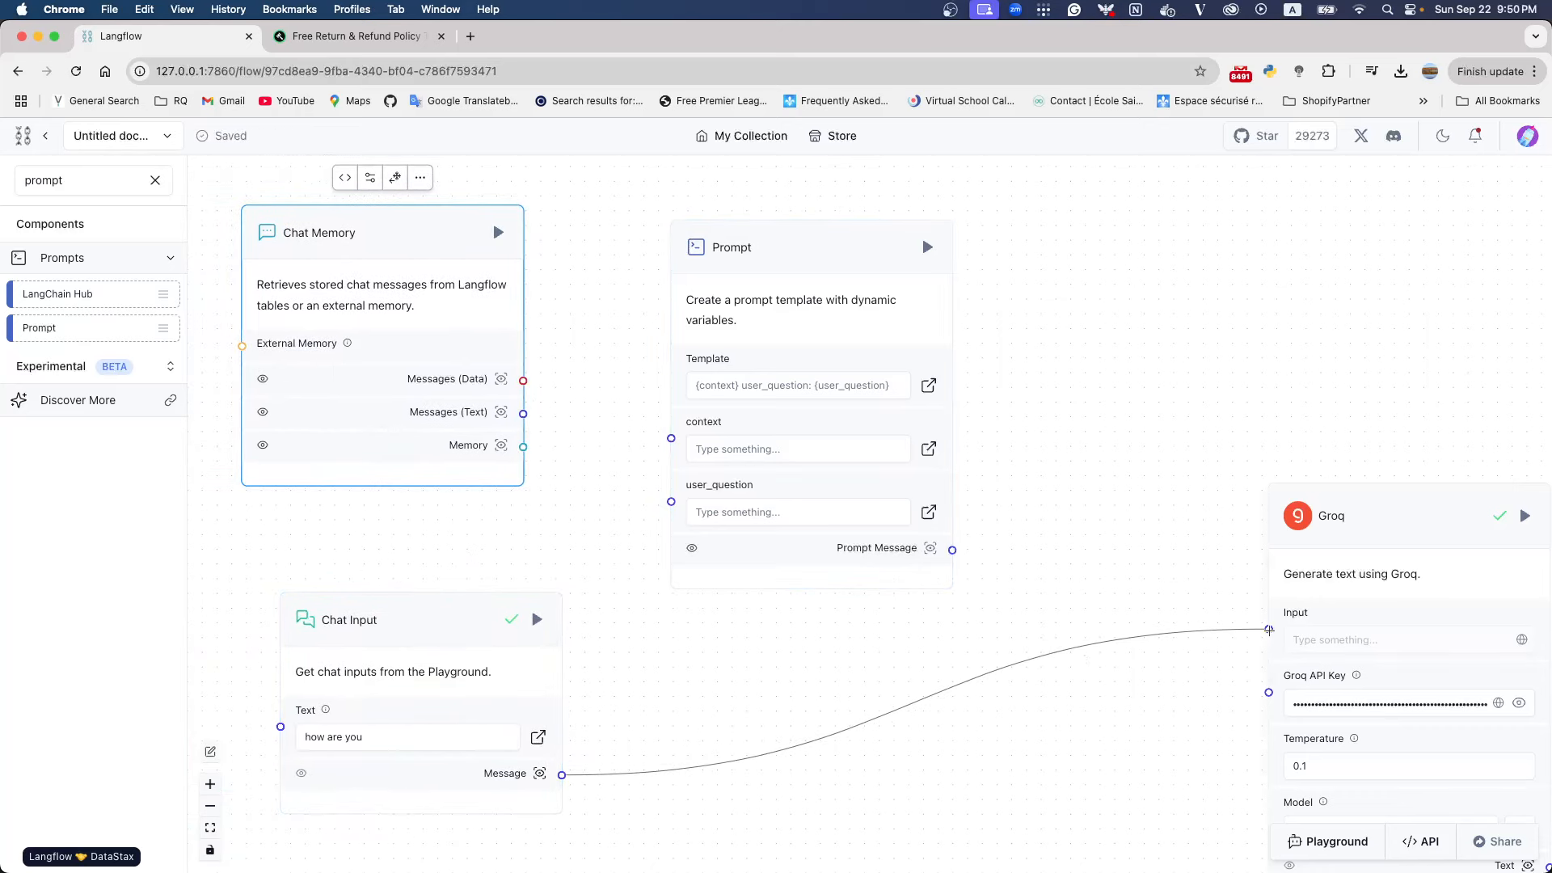
Remove the Chat Input to Groq connection and link Chat Input's Message output to the Prompt node's user_question input
{"action": "left_click_drag", "start_coordinate": [1261, 632], "coordinate": [1218, 636]}
{"action": "key", "text": "BackSpace"}
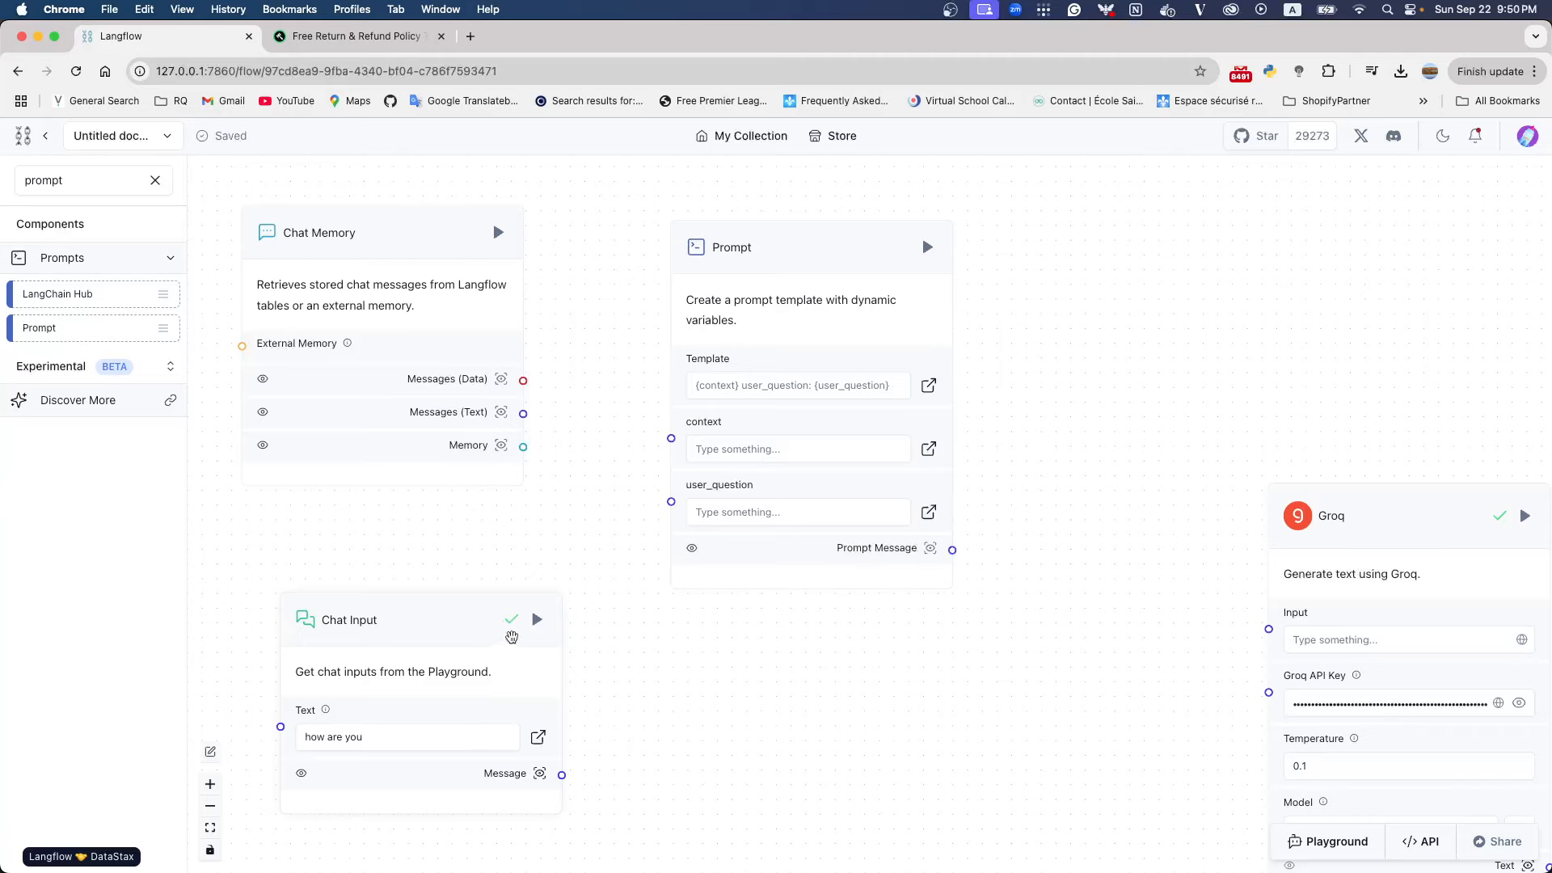
{"action": "left_click_drag", "start_coordinate": [440, 623], "coordinate": [403, 621]}
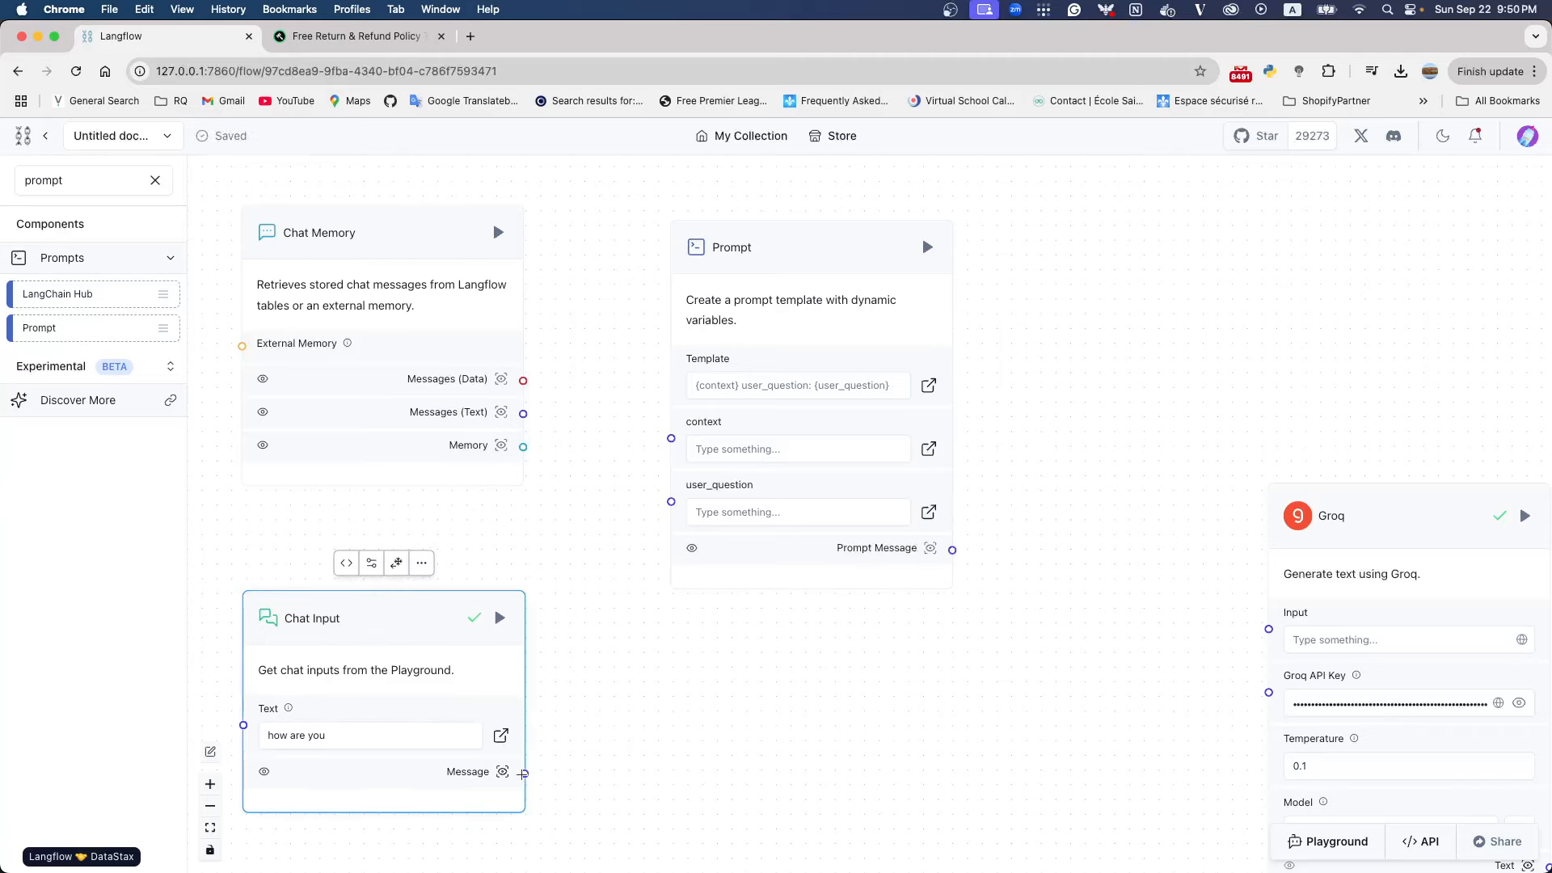
{"action": "left_click_drag", "start_coordinate": [524, 773], "coordinate": [671, 502]}
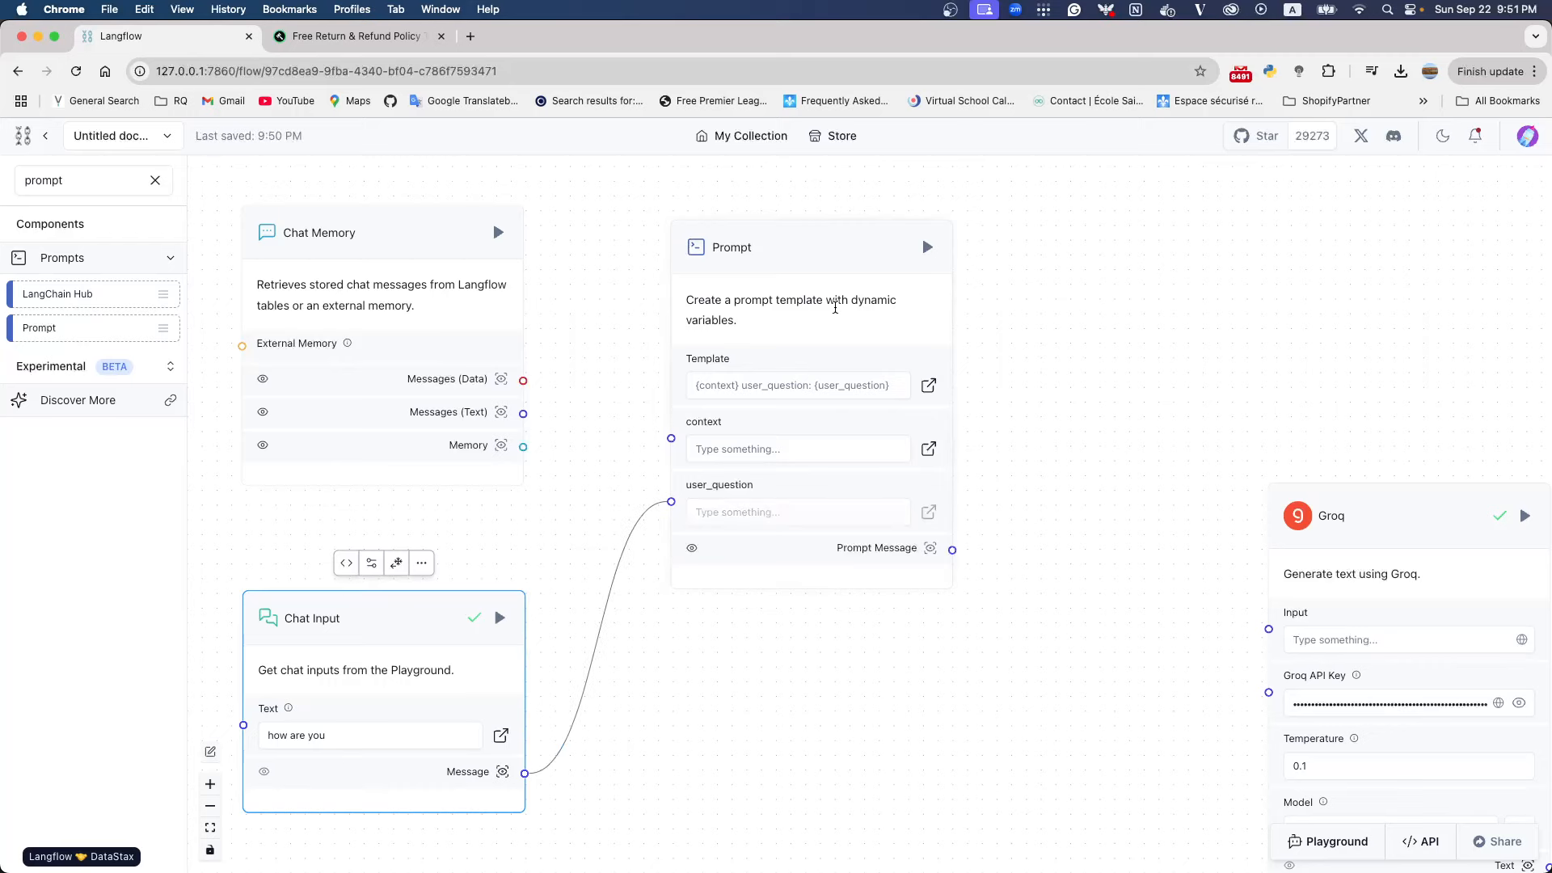
Shift the Prompt node away from Chat Memory and connect Chat Memory's Messages (Text) output to Prompt's context input
{"action": "left_click_drag", "start_coordinate": [795, 245], "coordinate": [904, 245]}
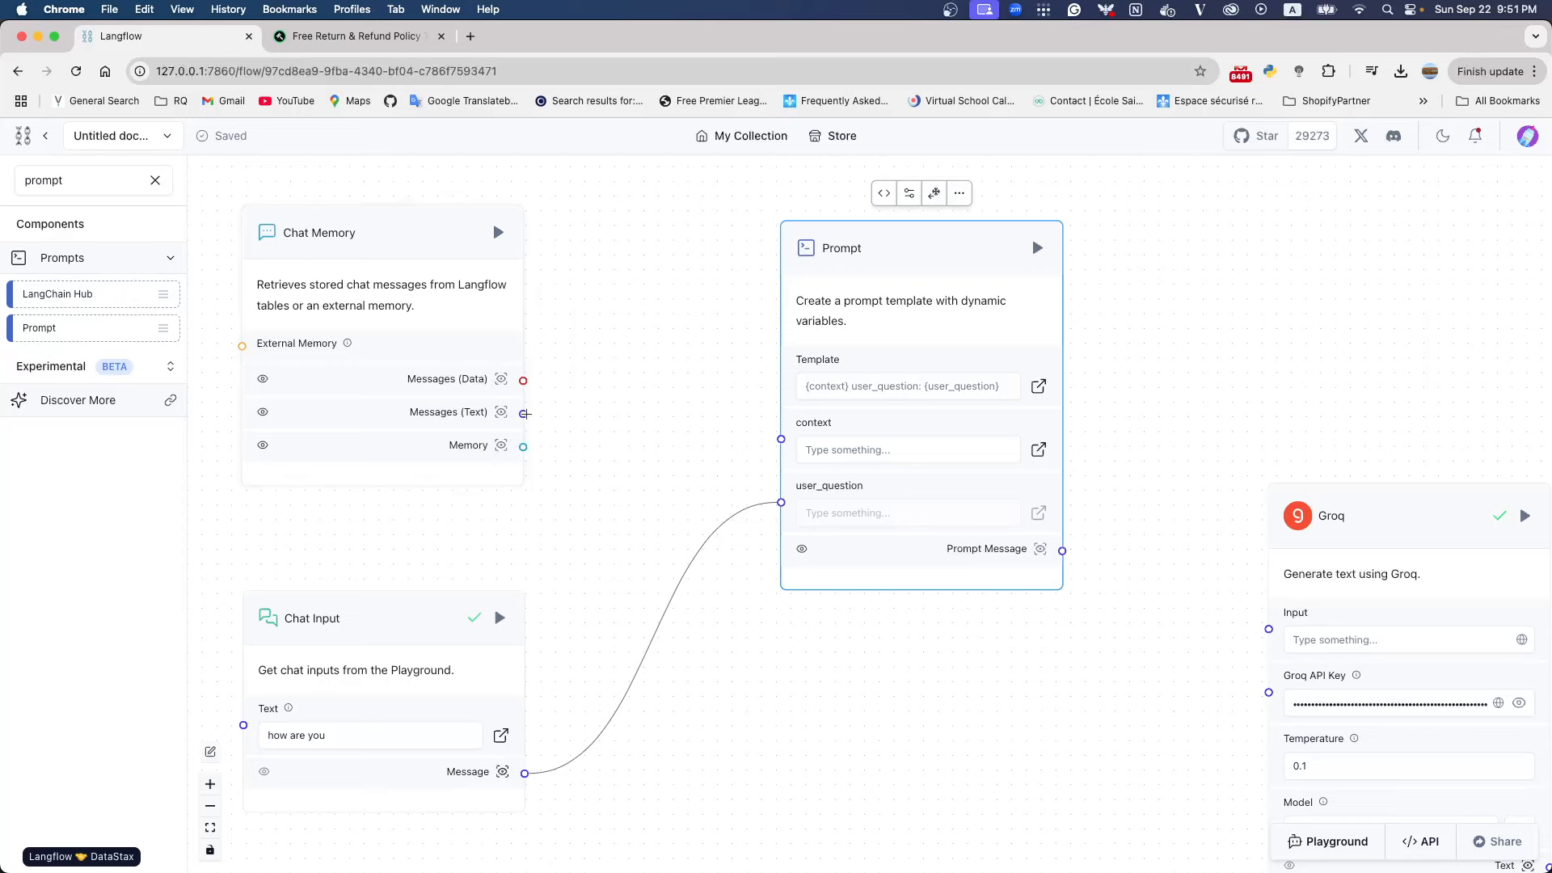
{"action": "mouse_move", "coordinate": [523, 414]}
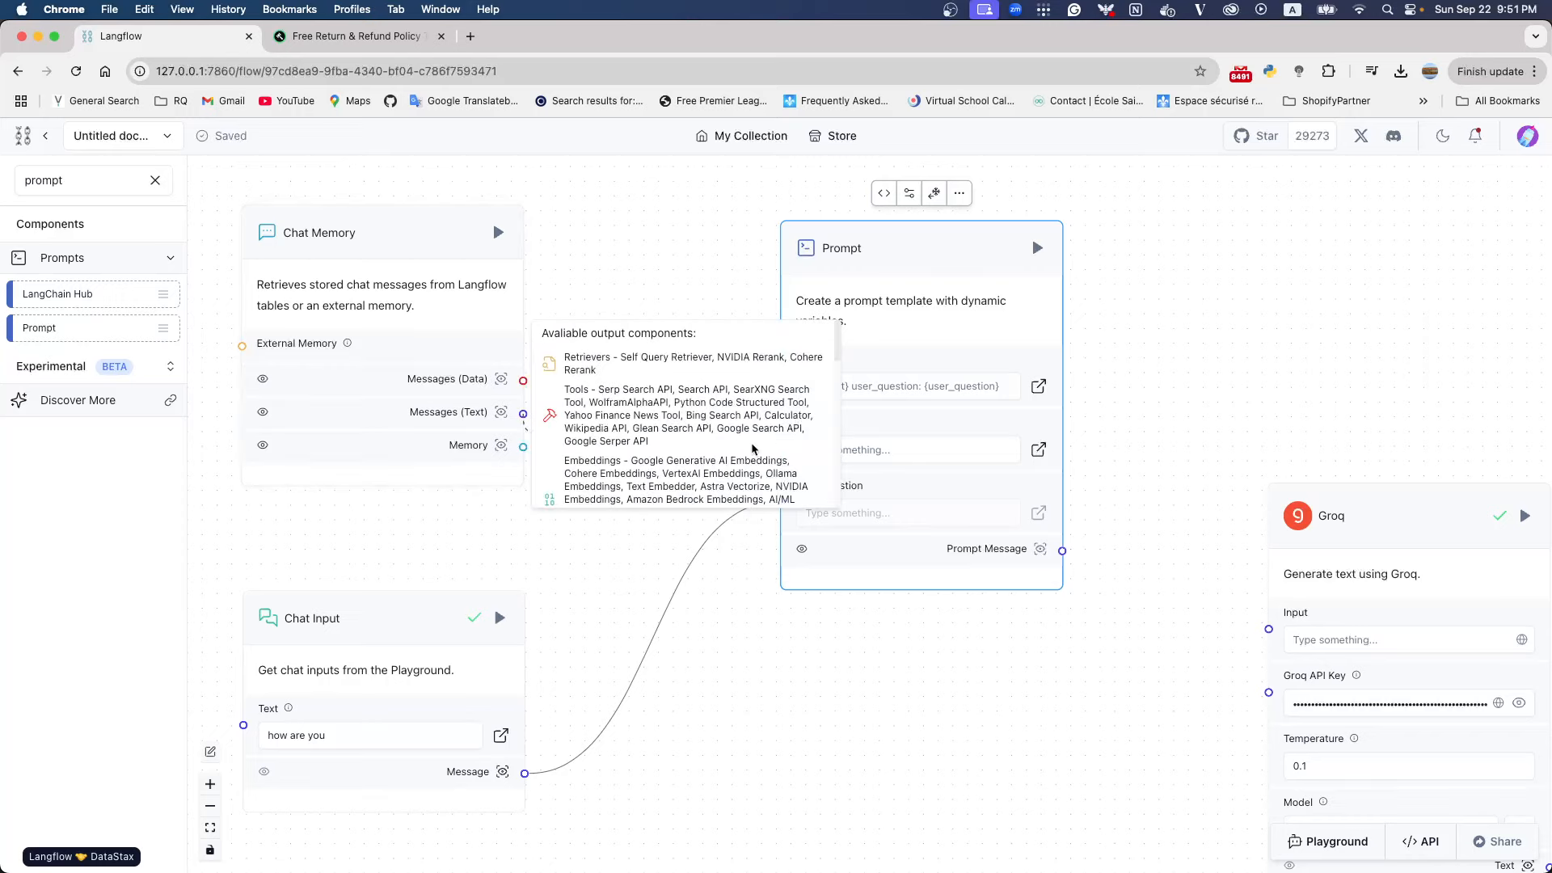
{"action": "left_click_drag", "start_coordinate": [751, 449], "coordinate": [845, 444]}
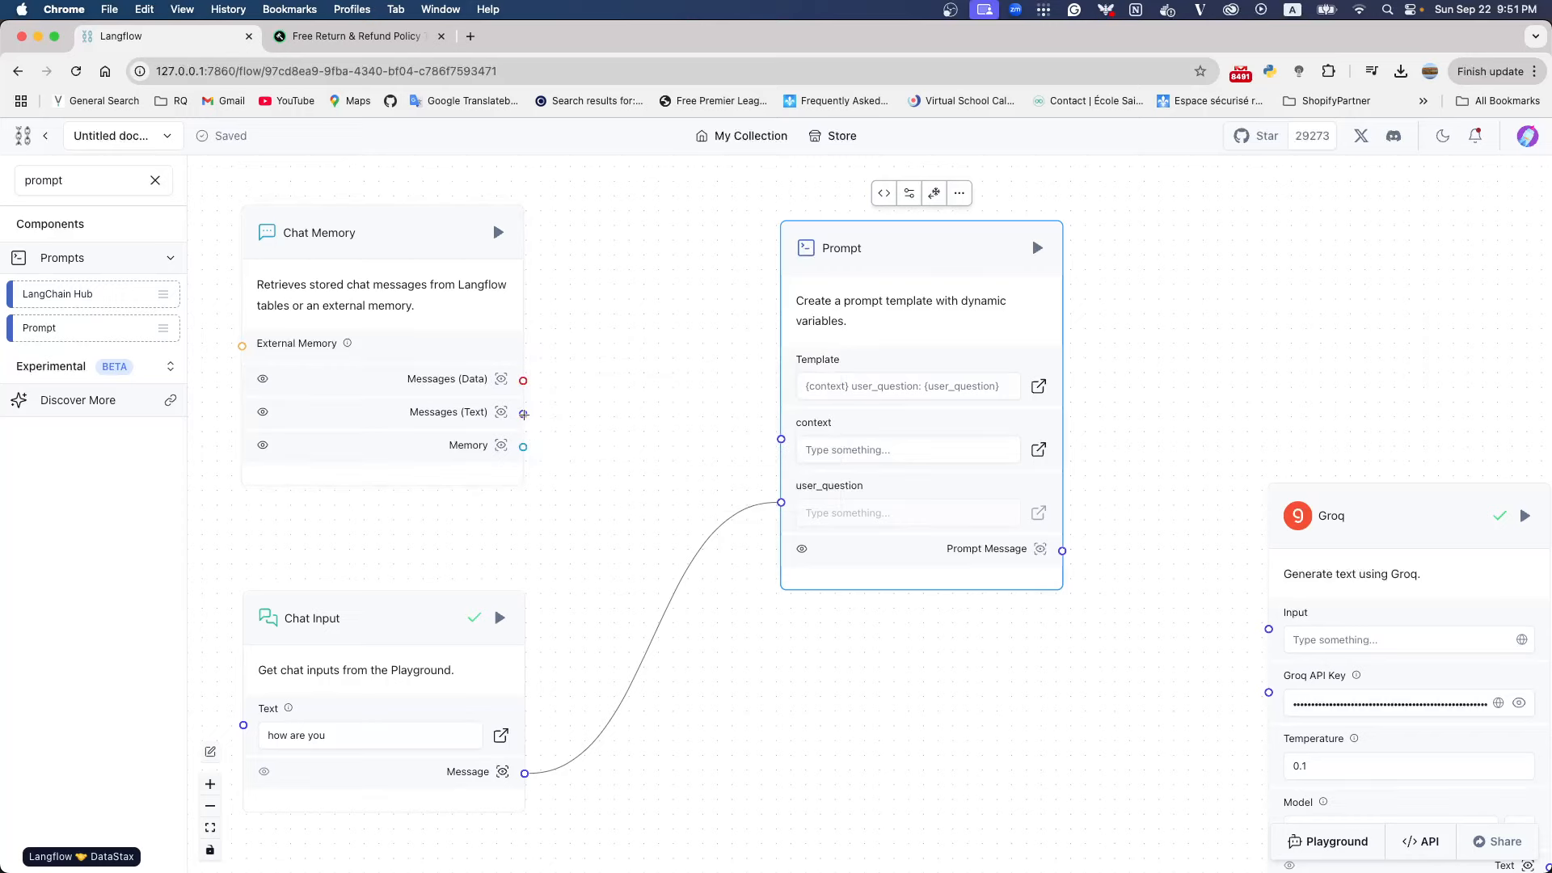
{"action": "left_click_drag", "start_coordinate": [523, 414], "coordinate": [781, 439]}
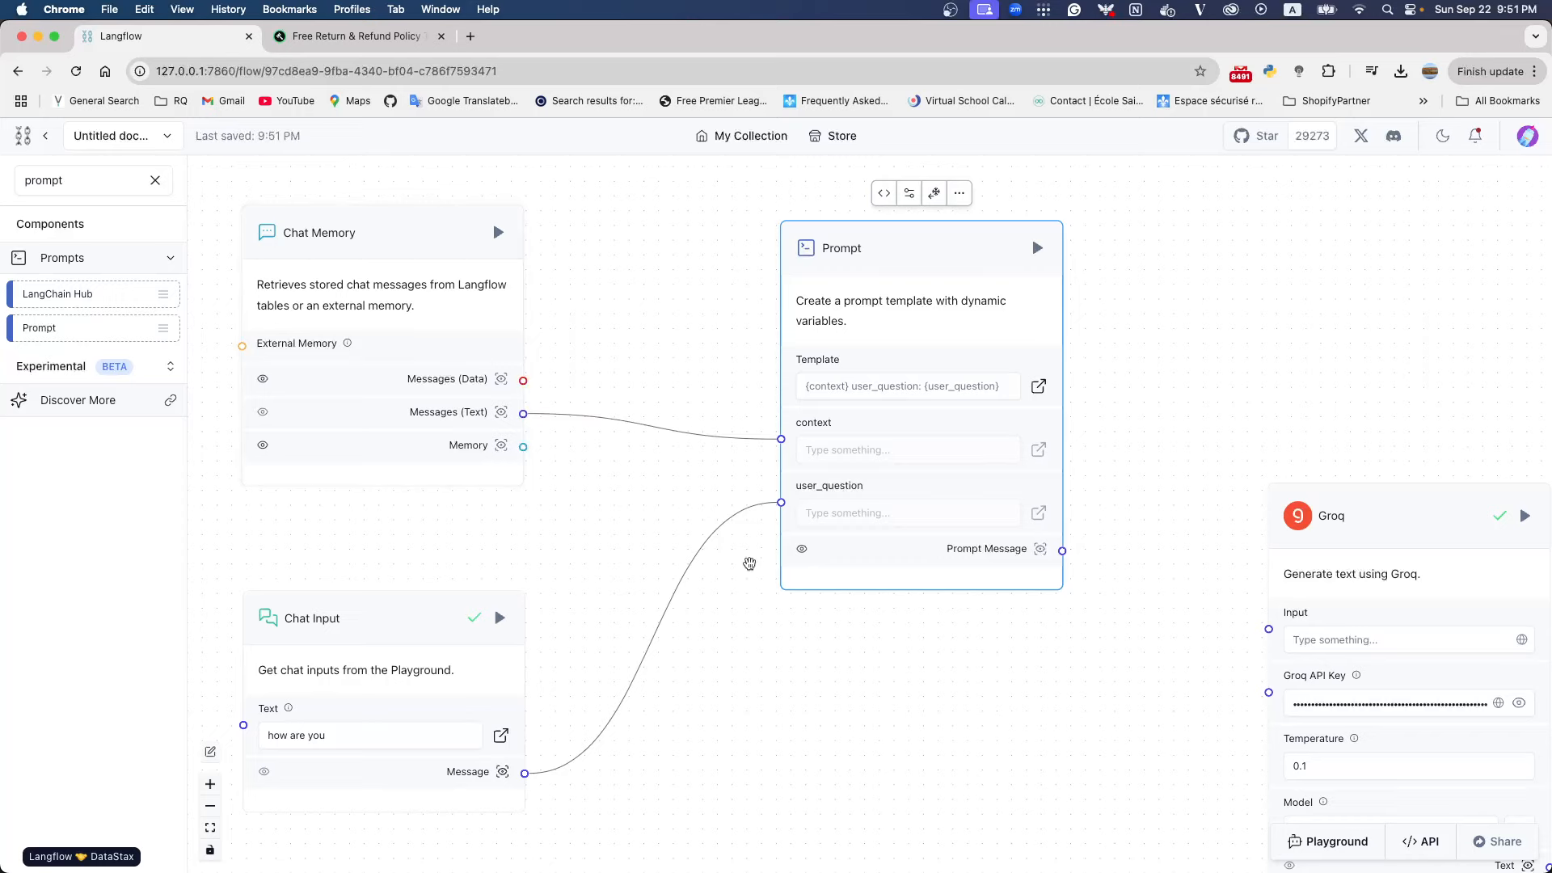
Move the Chat Input node closer beneath Chat Memory and bring the Prompt node nearer to both
{"action": "left_click_drag", "start_coordinate": [403, 623], "coordinate": [387, 546]}
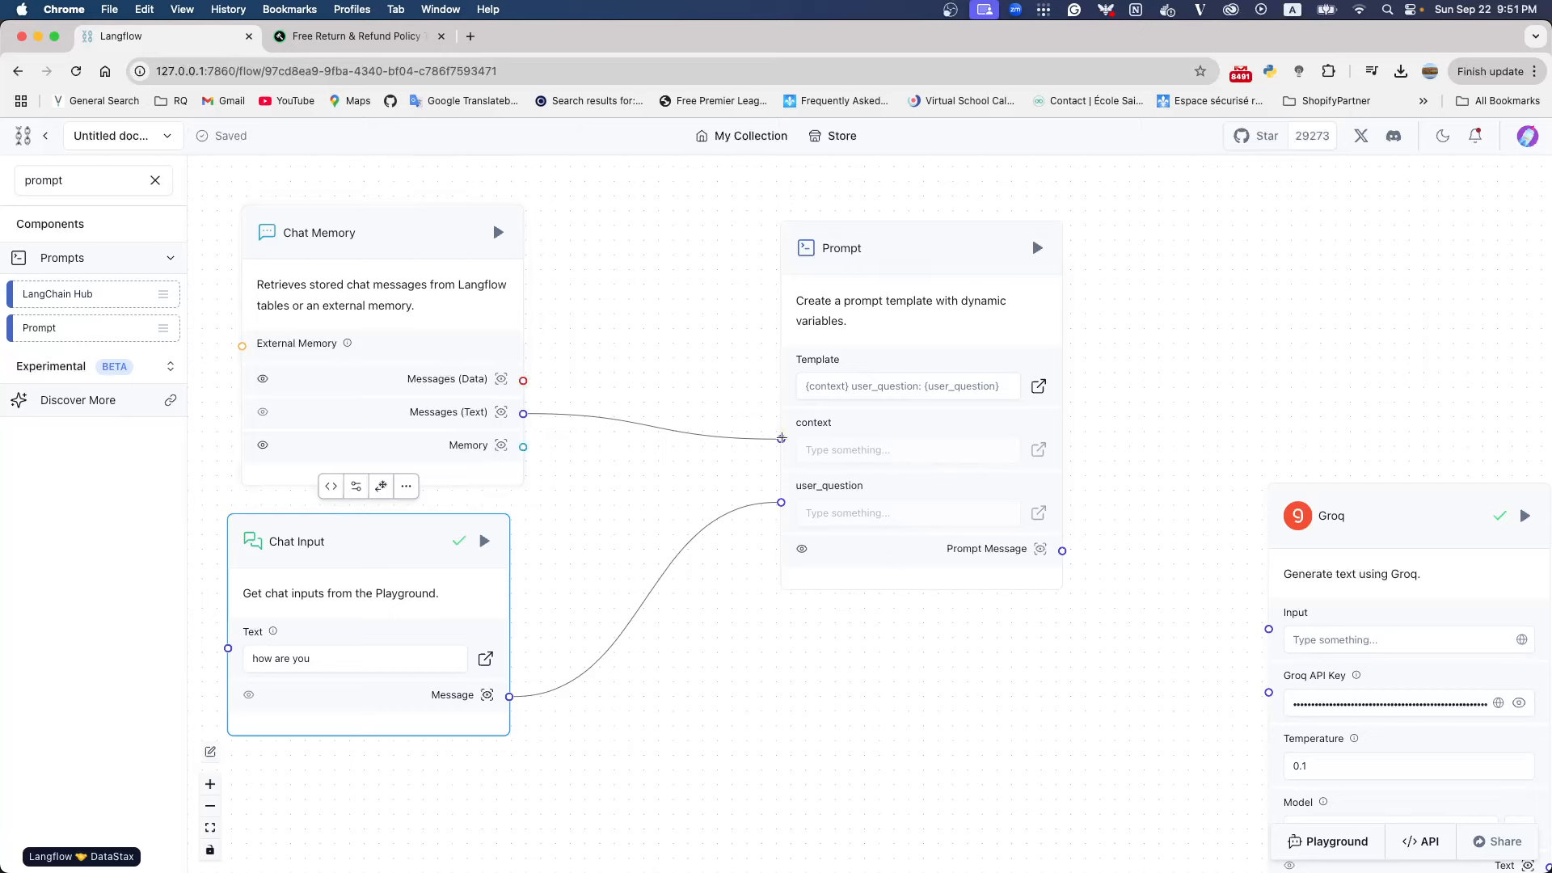
{"action": "left_click_drag", "start_coordinate": [878, 252], "coordinate": [704, 265]}
{"action": "left_click_drag", "start_coordinate": [444, 530], "coordinate": [446, 584]}
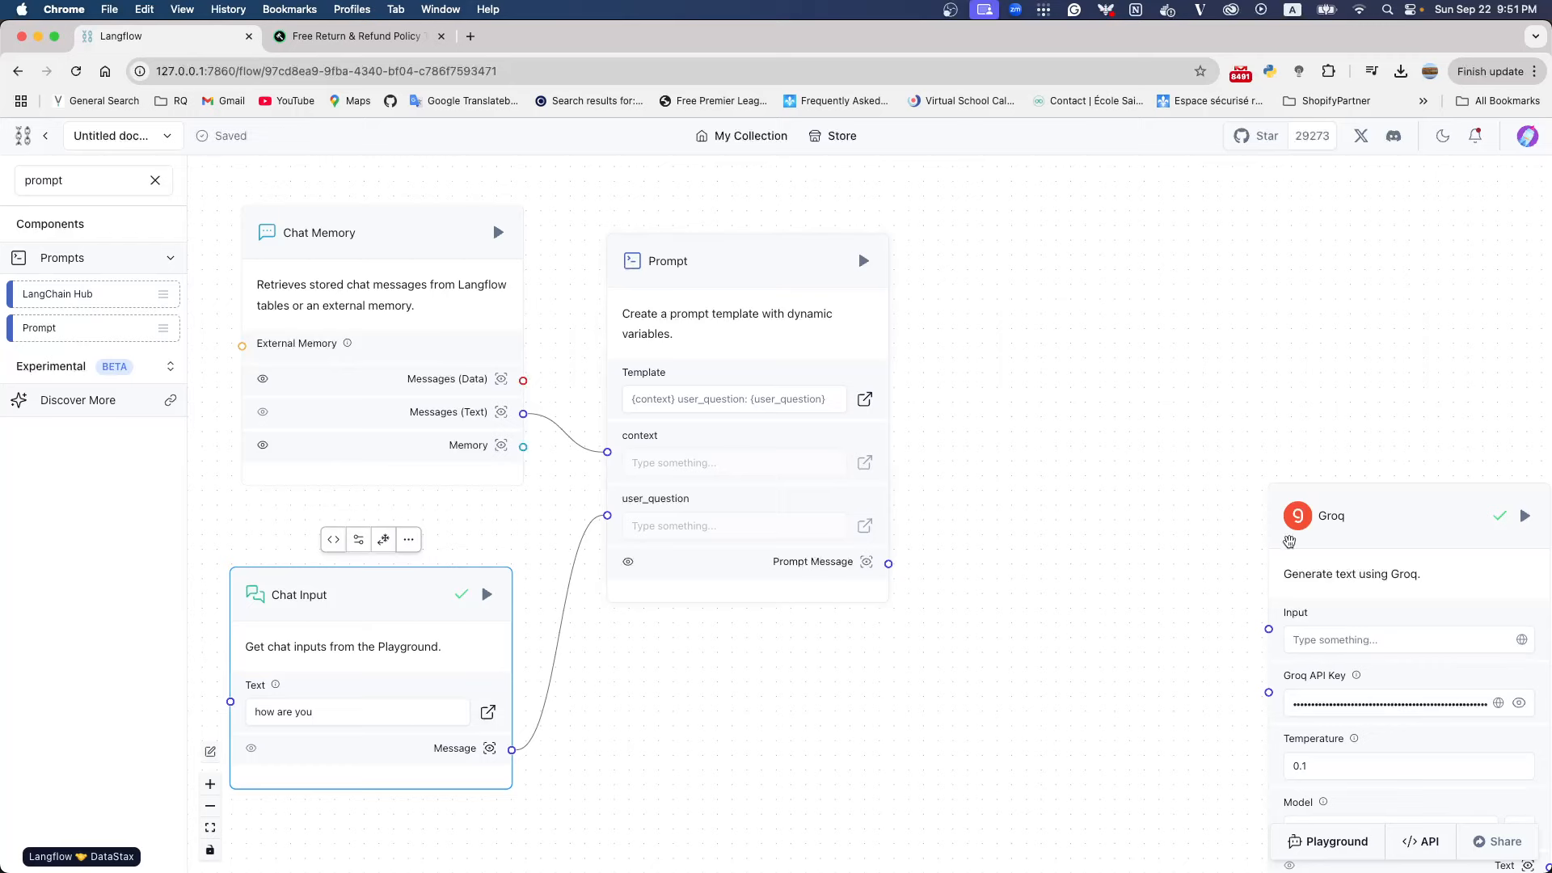
Place the Groq node beside Prompt, connect Prompt Message to Groq's Input, and tidy the two nodes' positions
{"action": "left_click_drag", "start_coordinate": [1293, 505], "coordinate": [1023, 313]}
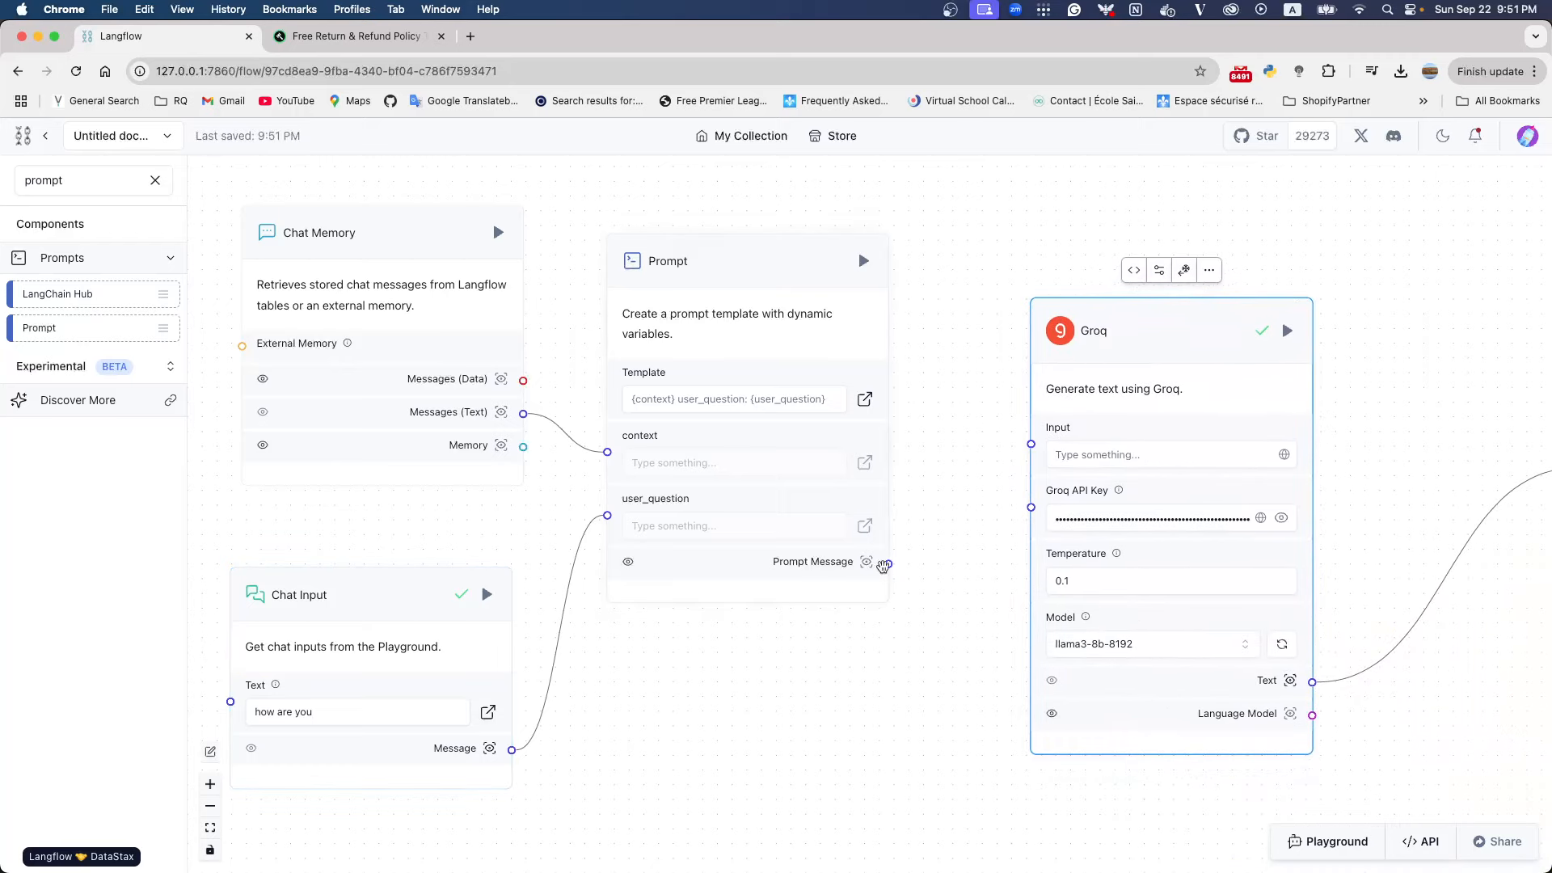
{"action": "left_click_drag", "start_coordinate": [888, 563], "coordinate": [1030, 443]}
{"action": "left_click_drag", "start_coordinate": [1122, 325], "coordinate": [1066, 259]}
{"action": "left_click_drag", "start_coordinate": [779, 266], "coordinate": [772, 303]}
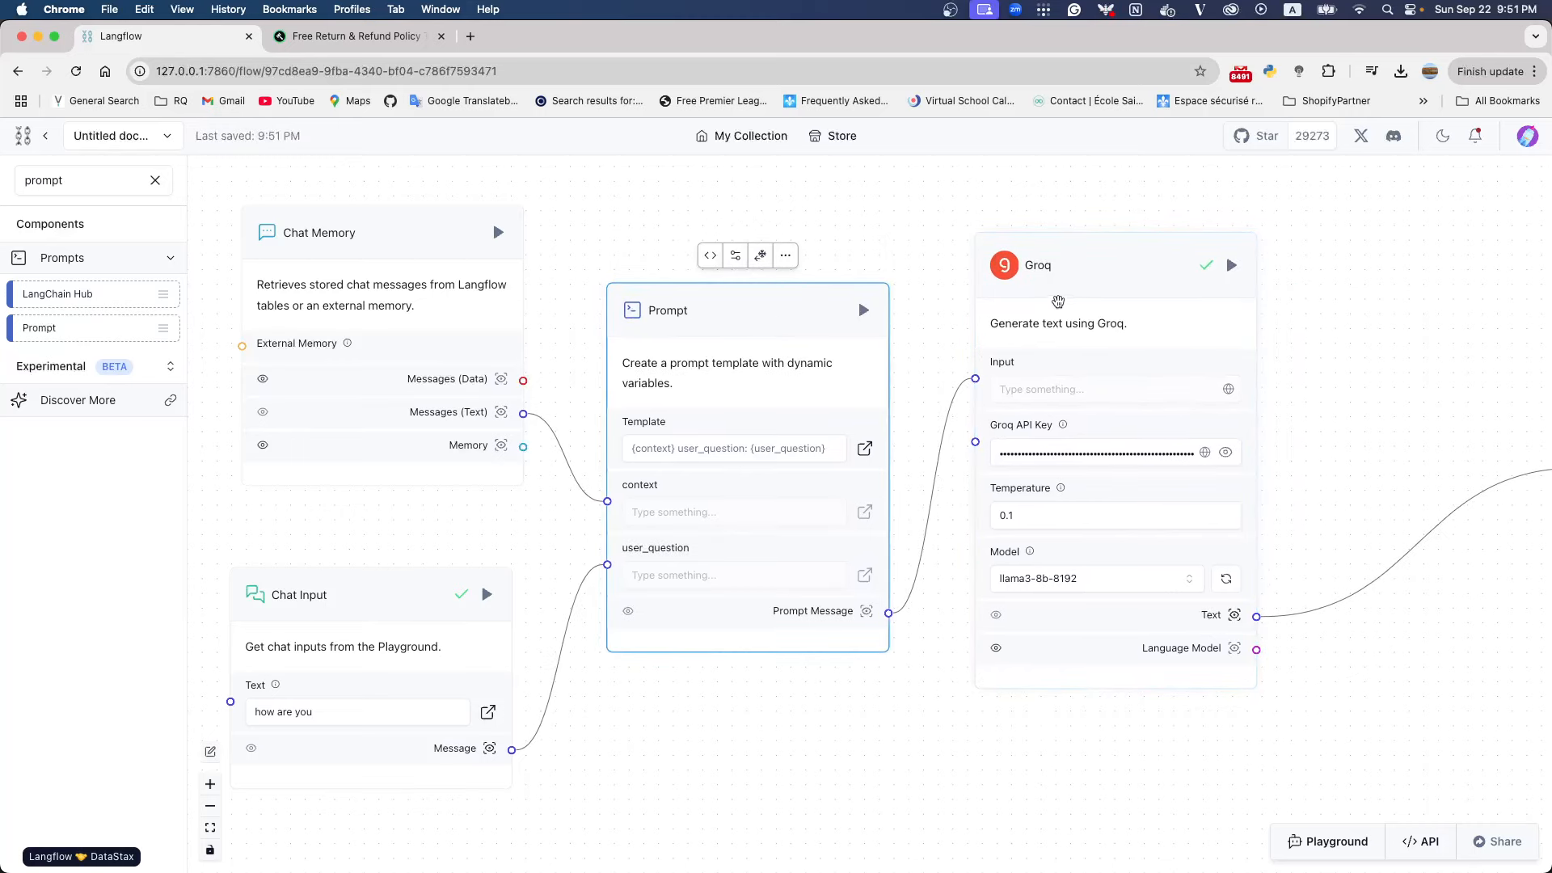
Bring the Chat Output node closer to Groq and align the Chat Input node beneath Chat Memory
{"action": "scroll", "coordinate": [1053, 444], "scroll_direction": "down", "scroll_amount": 3}
{"action": "left_click_drag", "start_coordinate": [1452, 421], "coordinate": [1261, 448]}
{"action": "left_click_drag", "start_coordinate": [553, 550], "coordinate": [565, 519]}
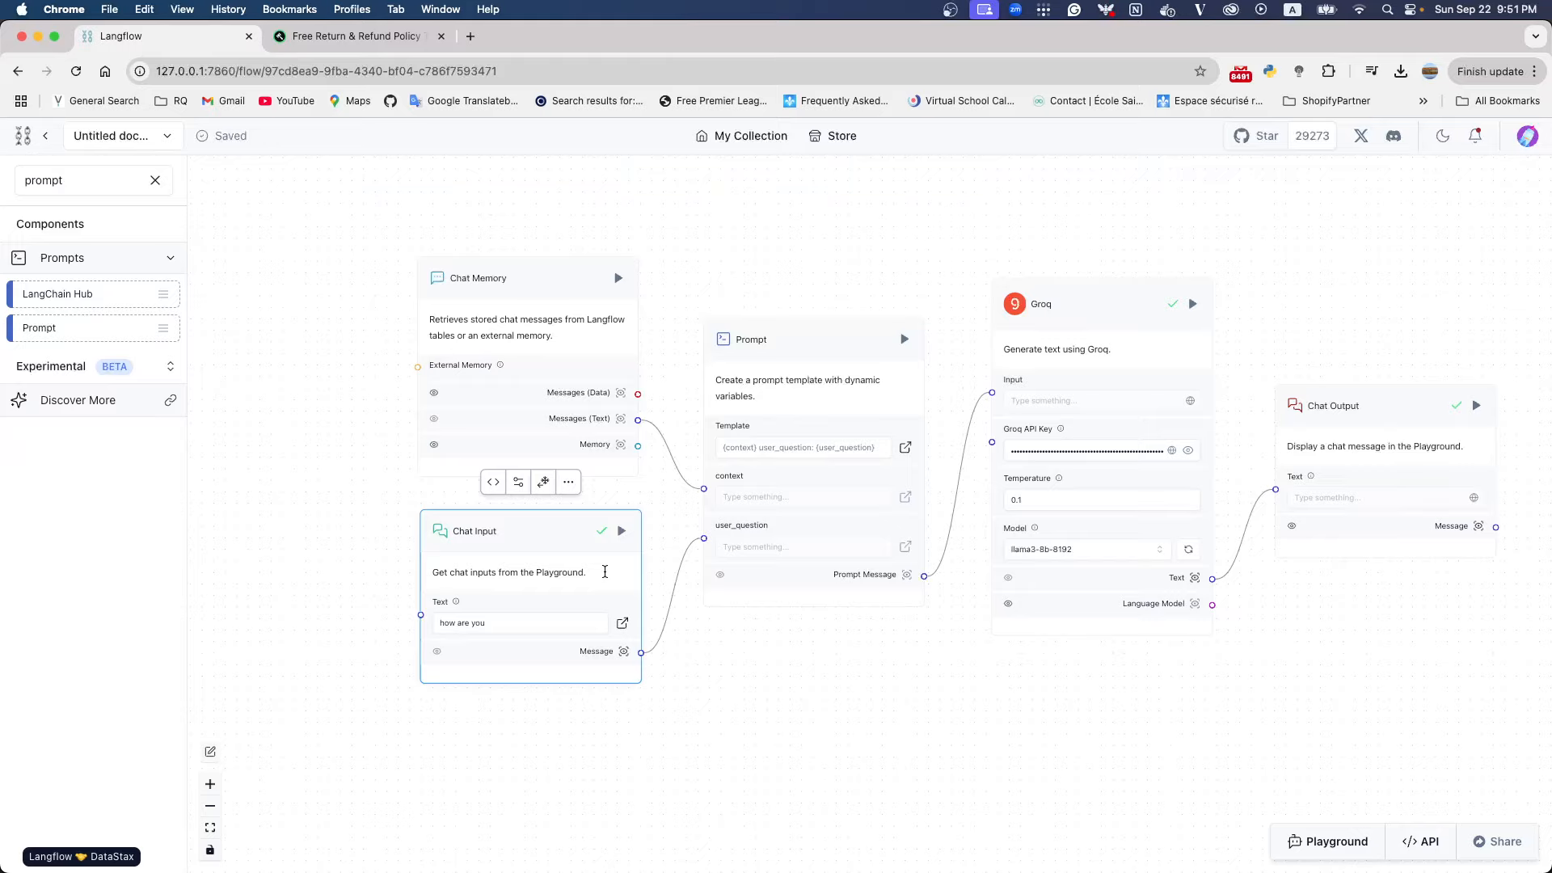
Clear the existing conversation in the Playground and send a message saying you want to buy shoes
{"action": "left_click", "coordinate": [1342, 841]}
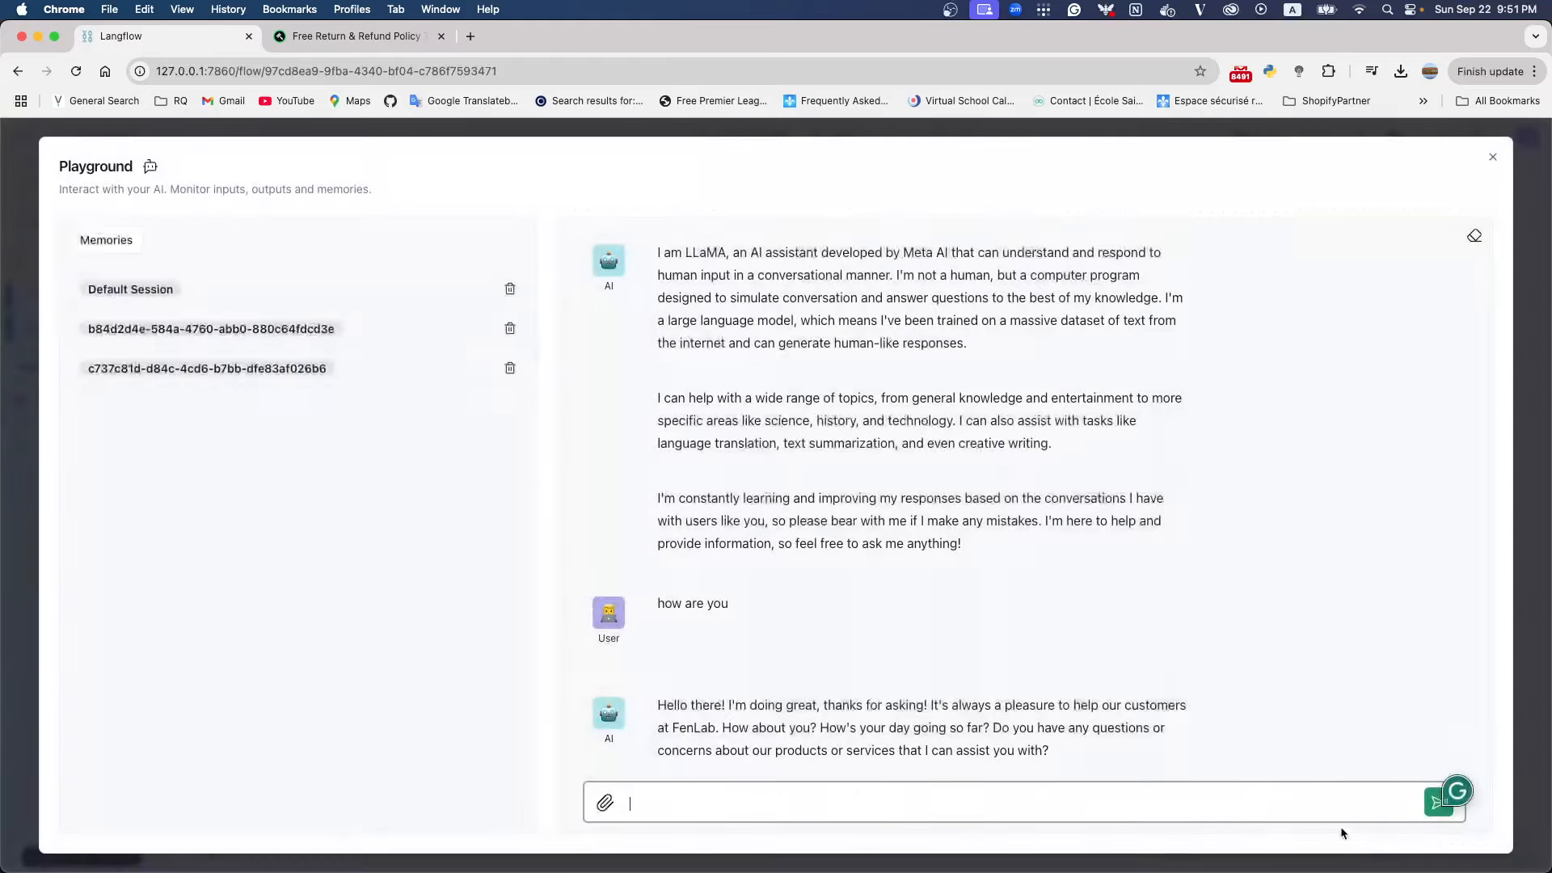
{"action": "left_click", "coordinate": [1468, 236]}
{"action": "left_click", "coordinate": [791, 808]}
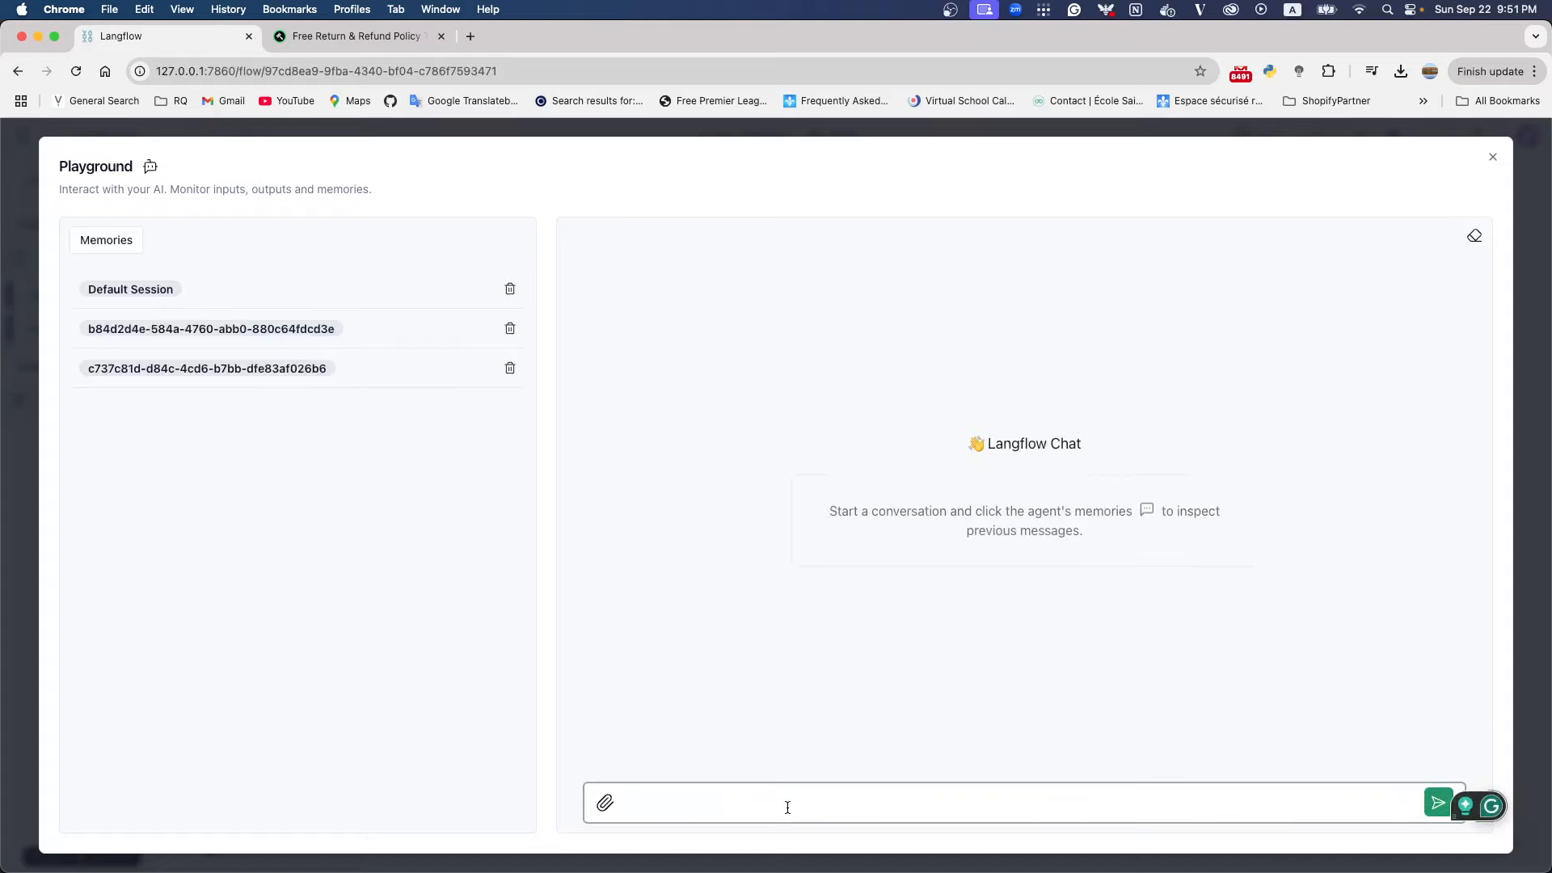
{"action": "type", "text": "Hey"}
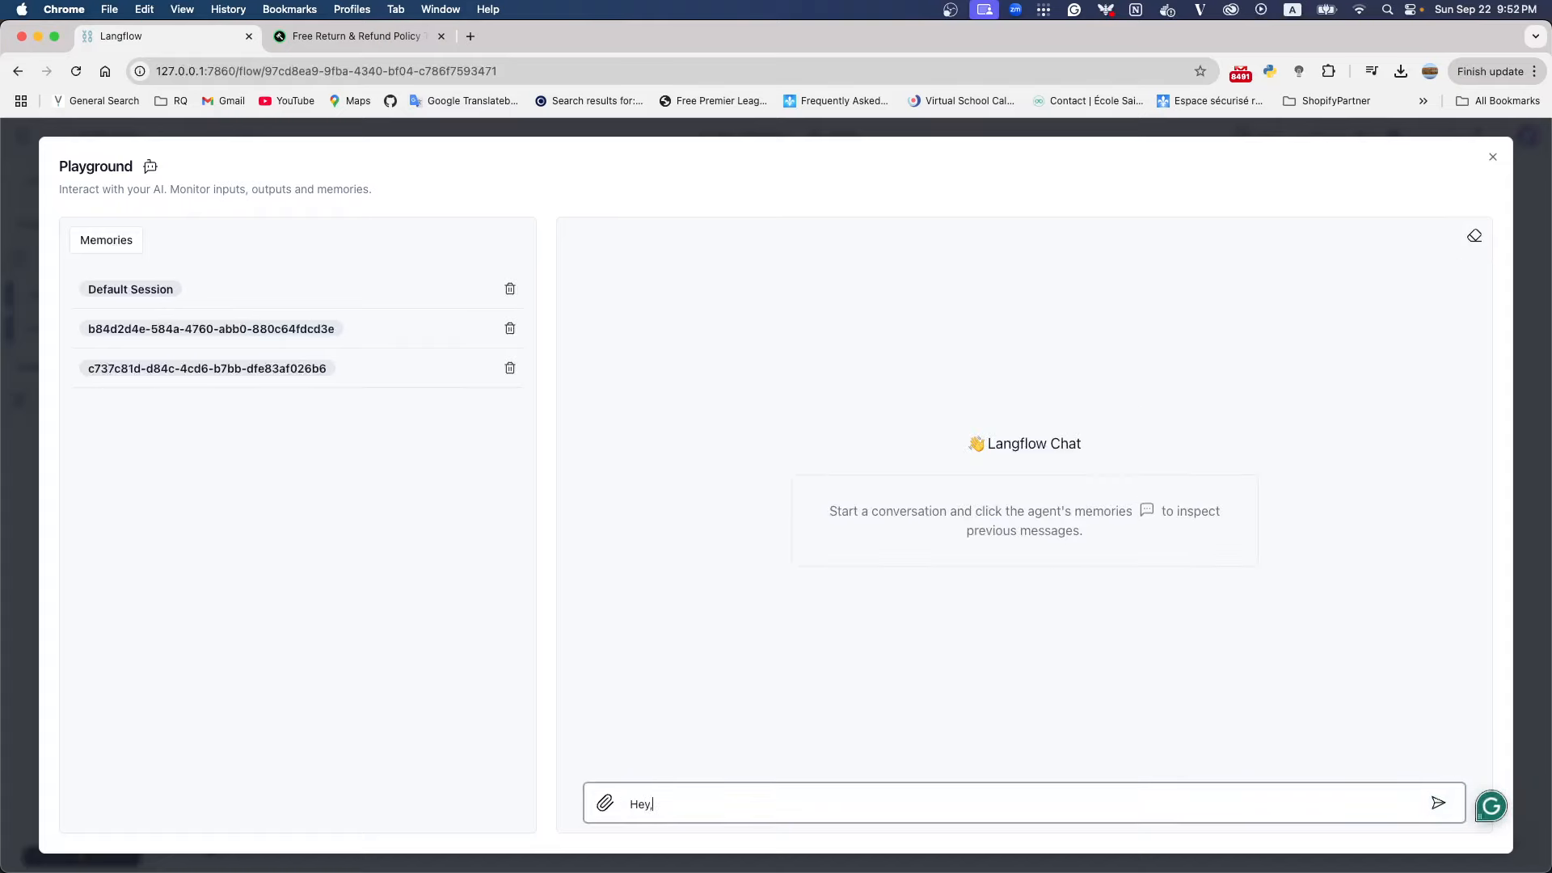
{"action": "type", "text": ", I want to byu"}
{"action": "type", "text": " a shoes"}
{"action": "key", "text": "Return"}
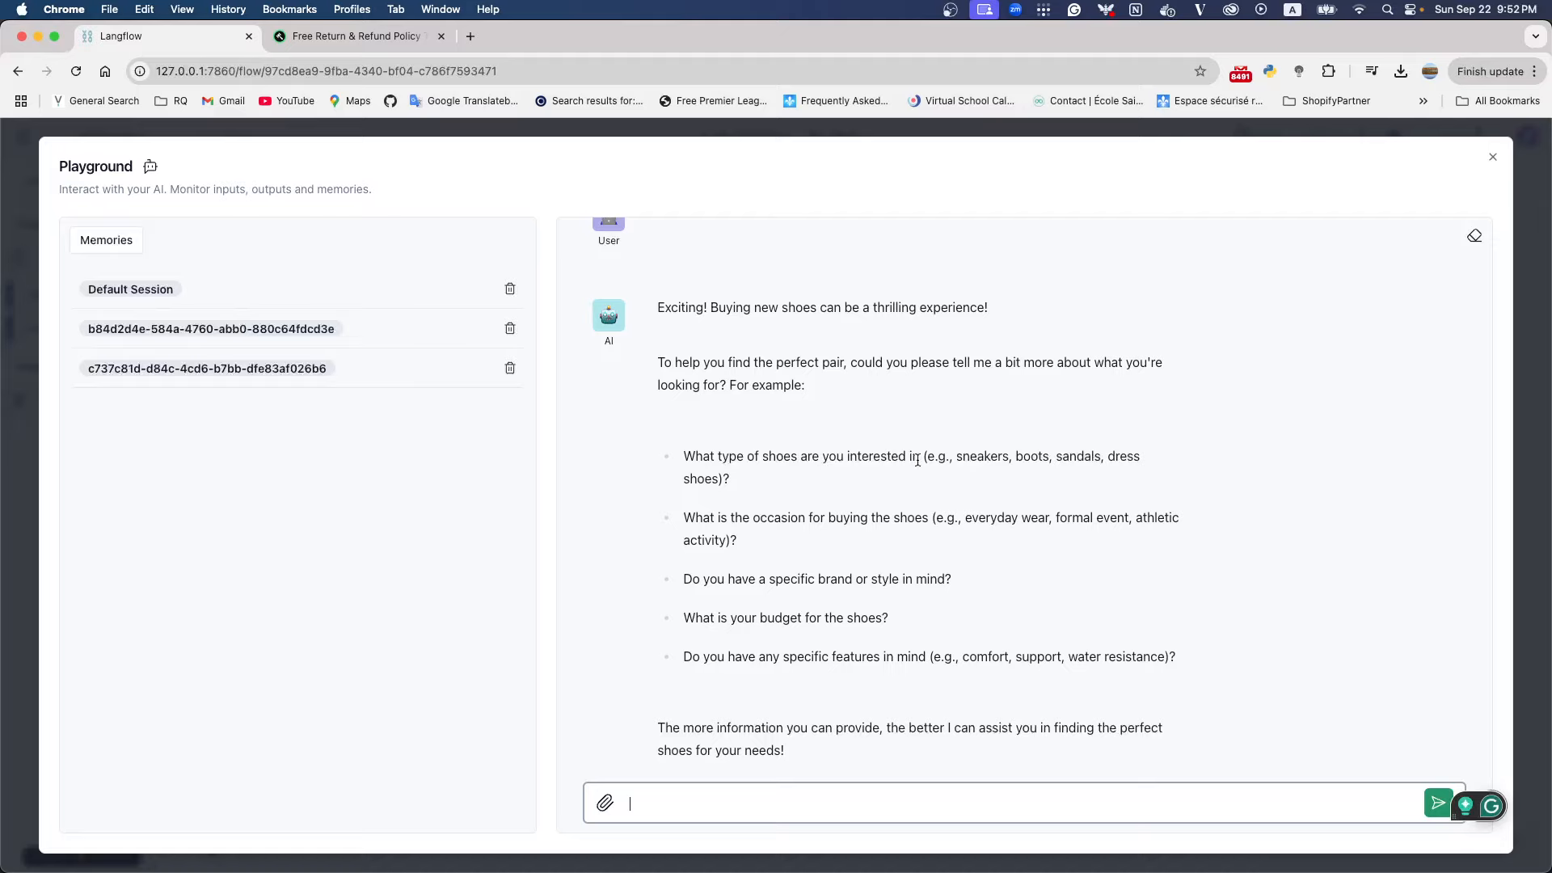
Answer the assistant's question about shoe type with the message "I perfer to sneakers"
{"action": "double_click", "coordinate": [974, 458]}
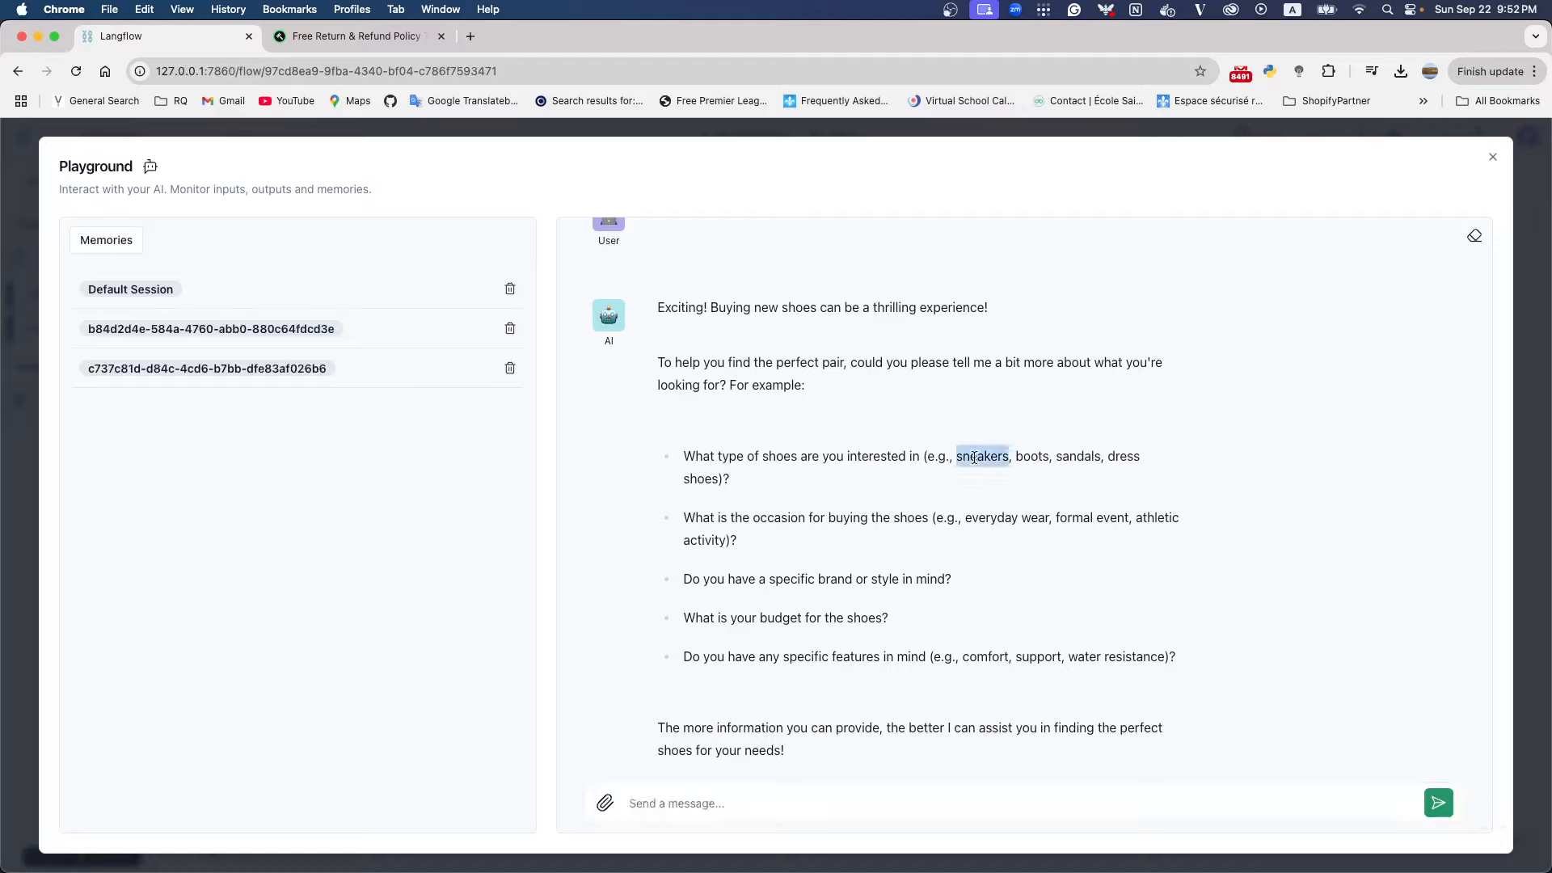
{"action": "left_click", "coordinate": [729, 807]}
{"action": "type", "text": "I per"}
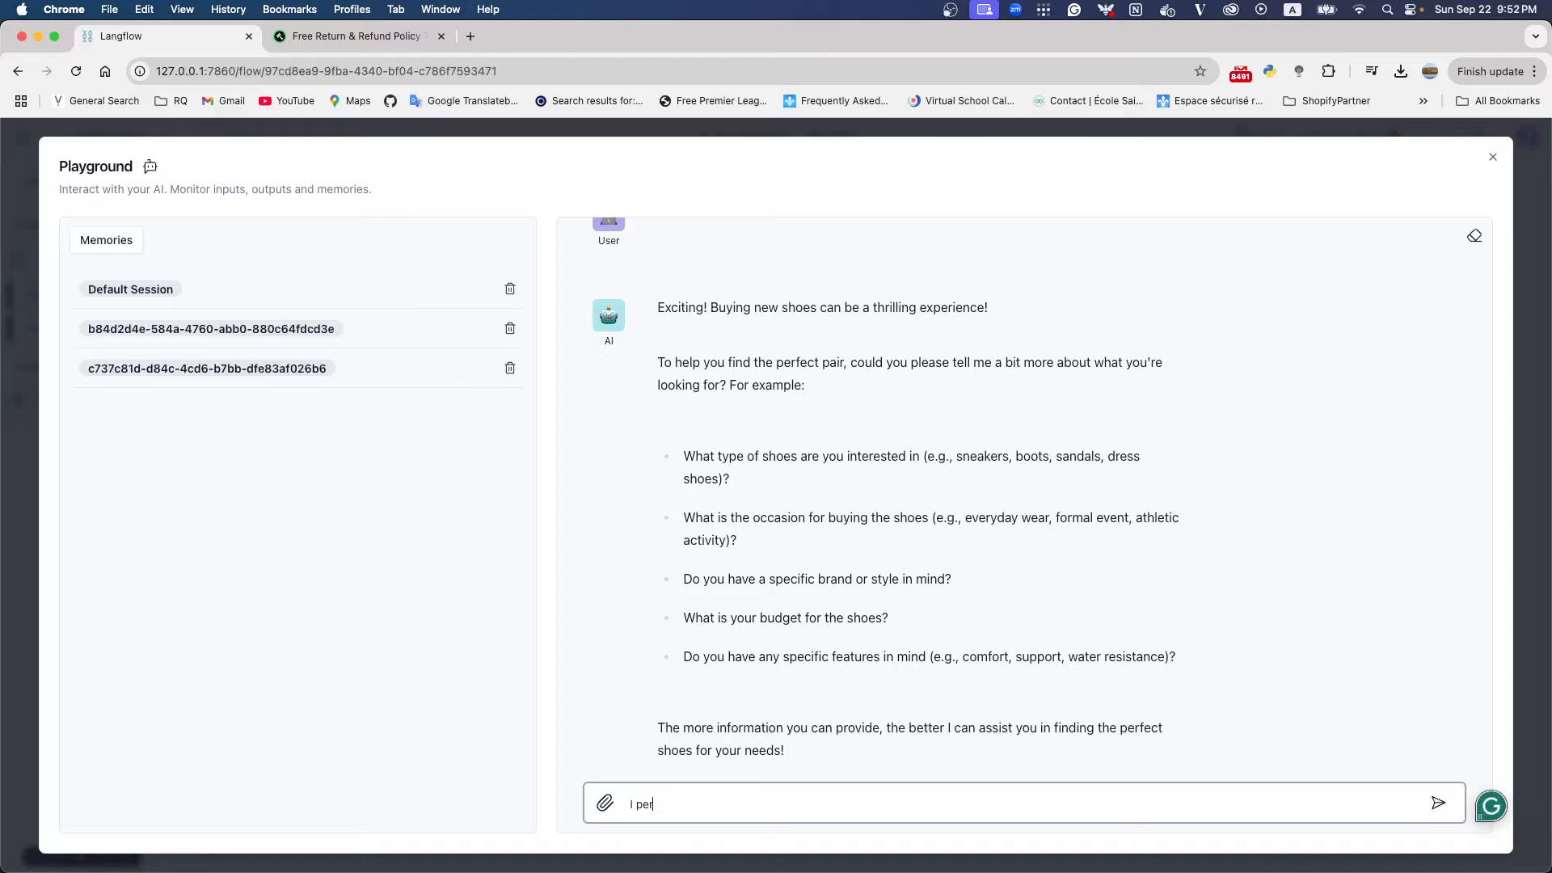
{"action": "type", "text": "fer to sneakers"}
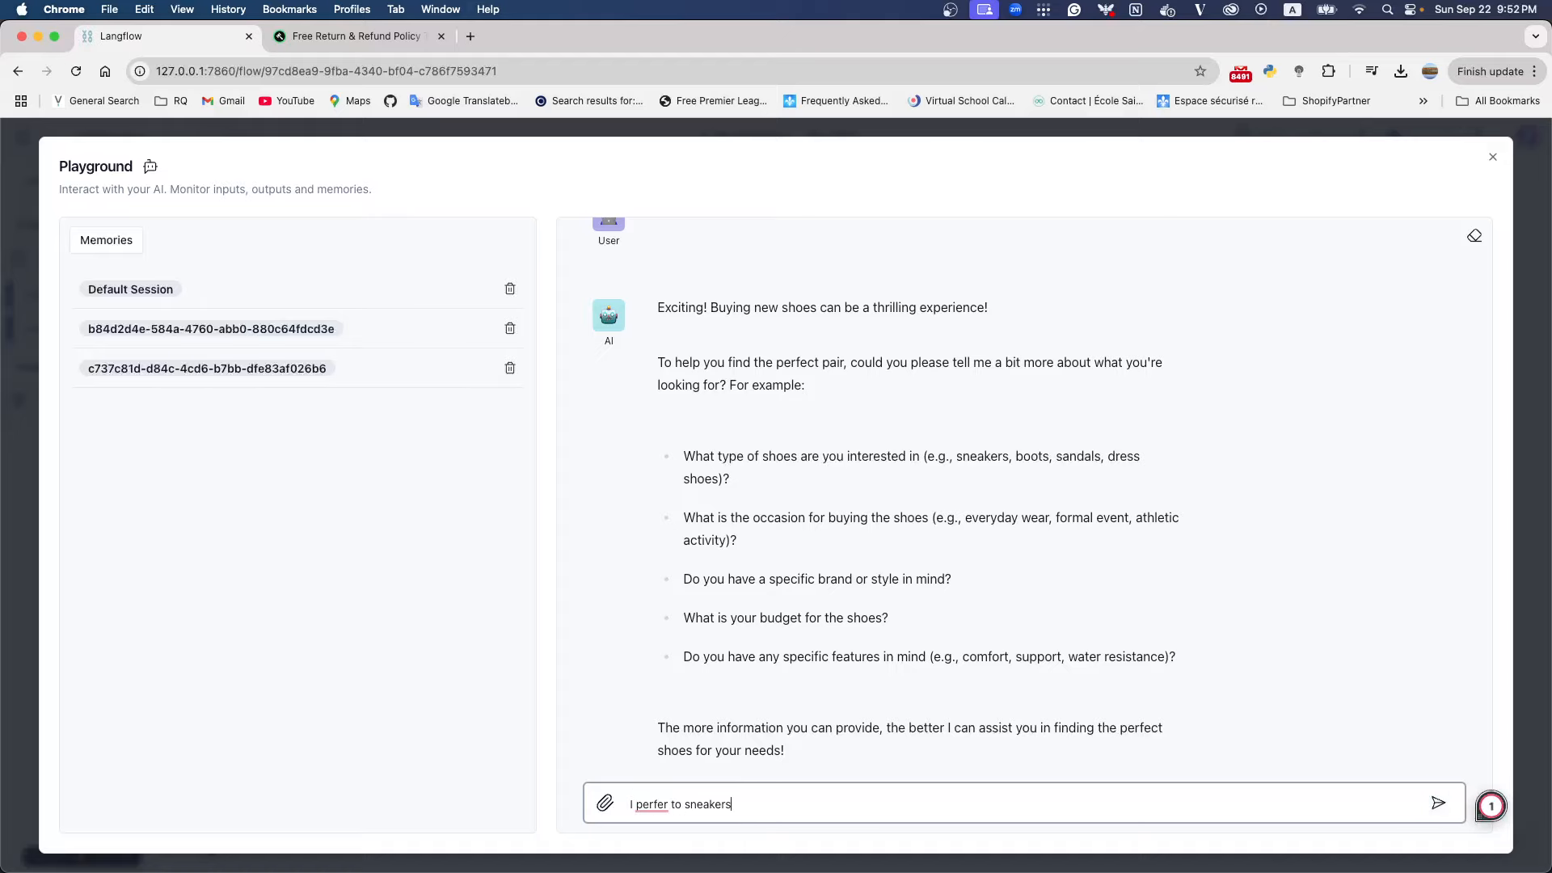
{"action": "key", "text": "Return"}
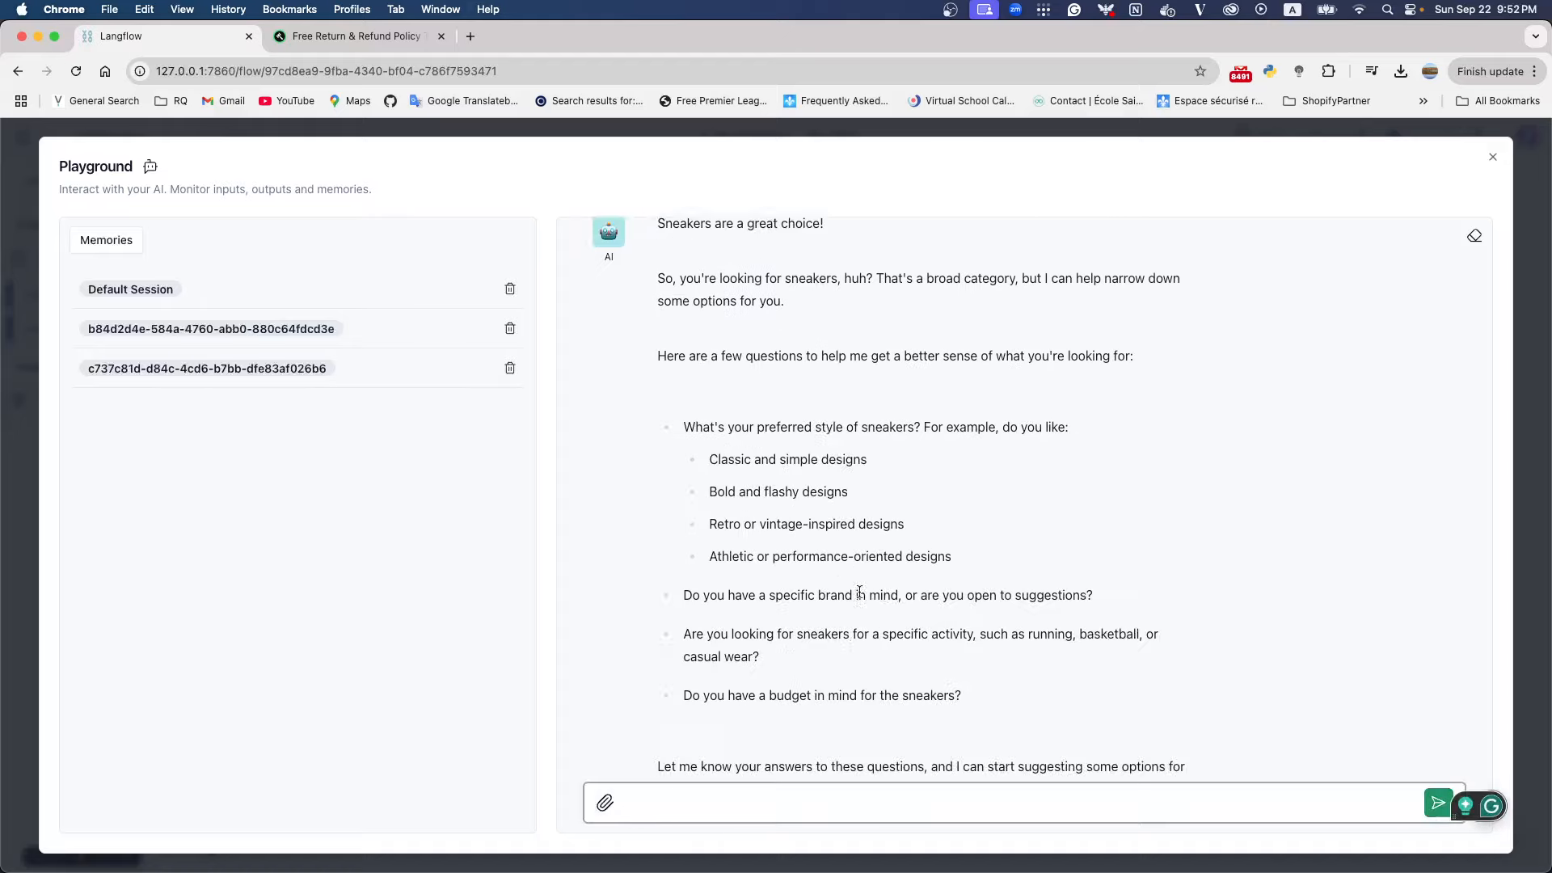
Read the sneaker style questions and reply "i want to a Classic one", reusing the word Classic from the assistant's message
{"action": "scroll", "coordinate": [858, 592], "scroll_direction": "up", "scroll_amount": 1}
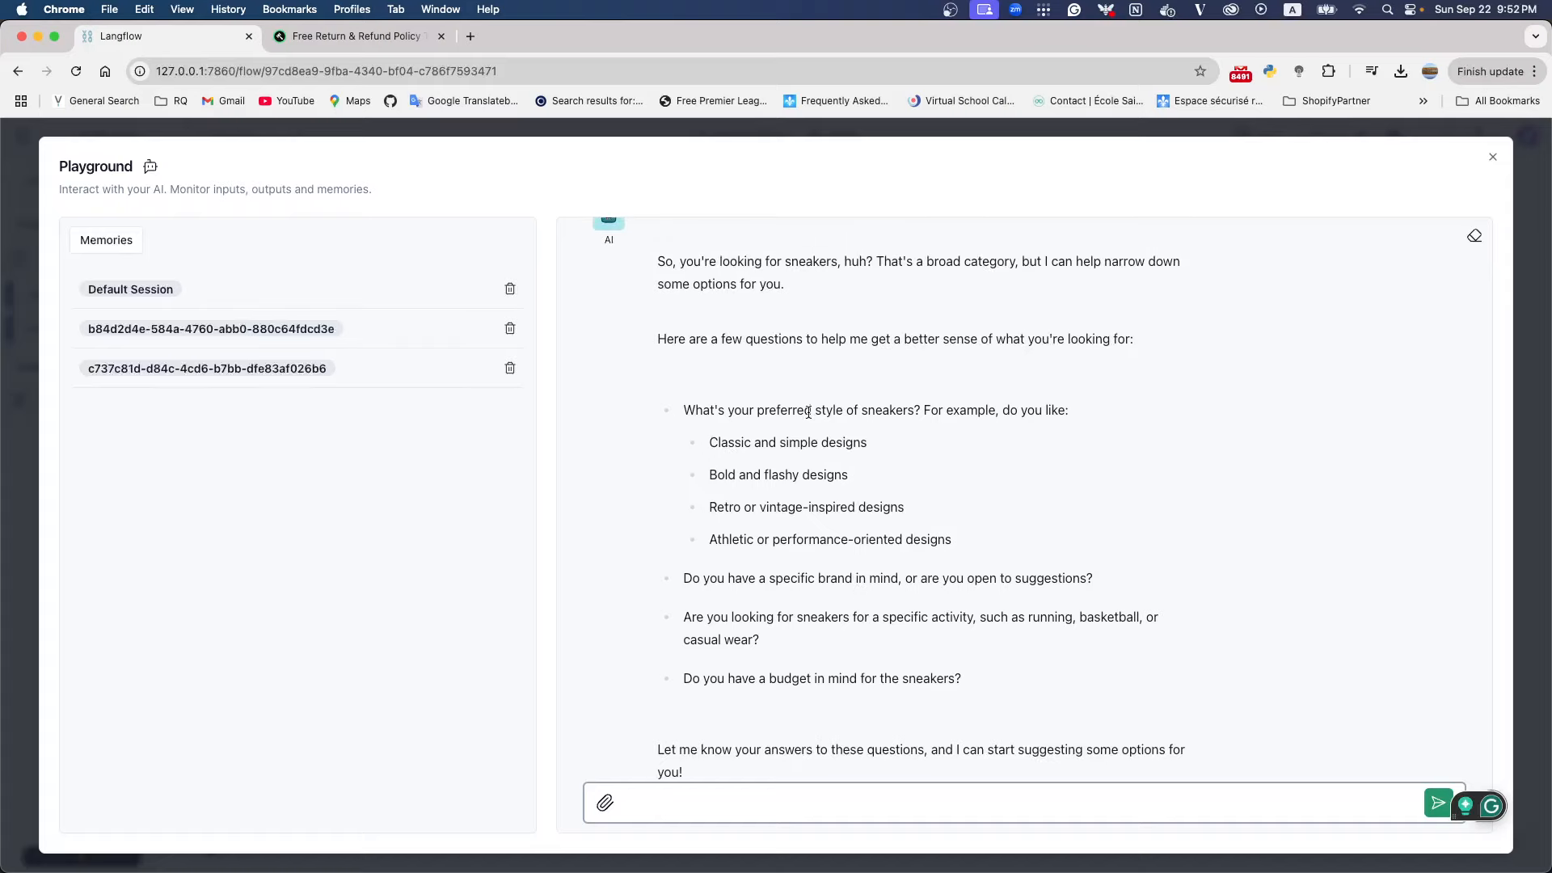
{"action": "left_click_drag", "start_coordinate": [755, 411], "coordinate": [889, 412]}
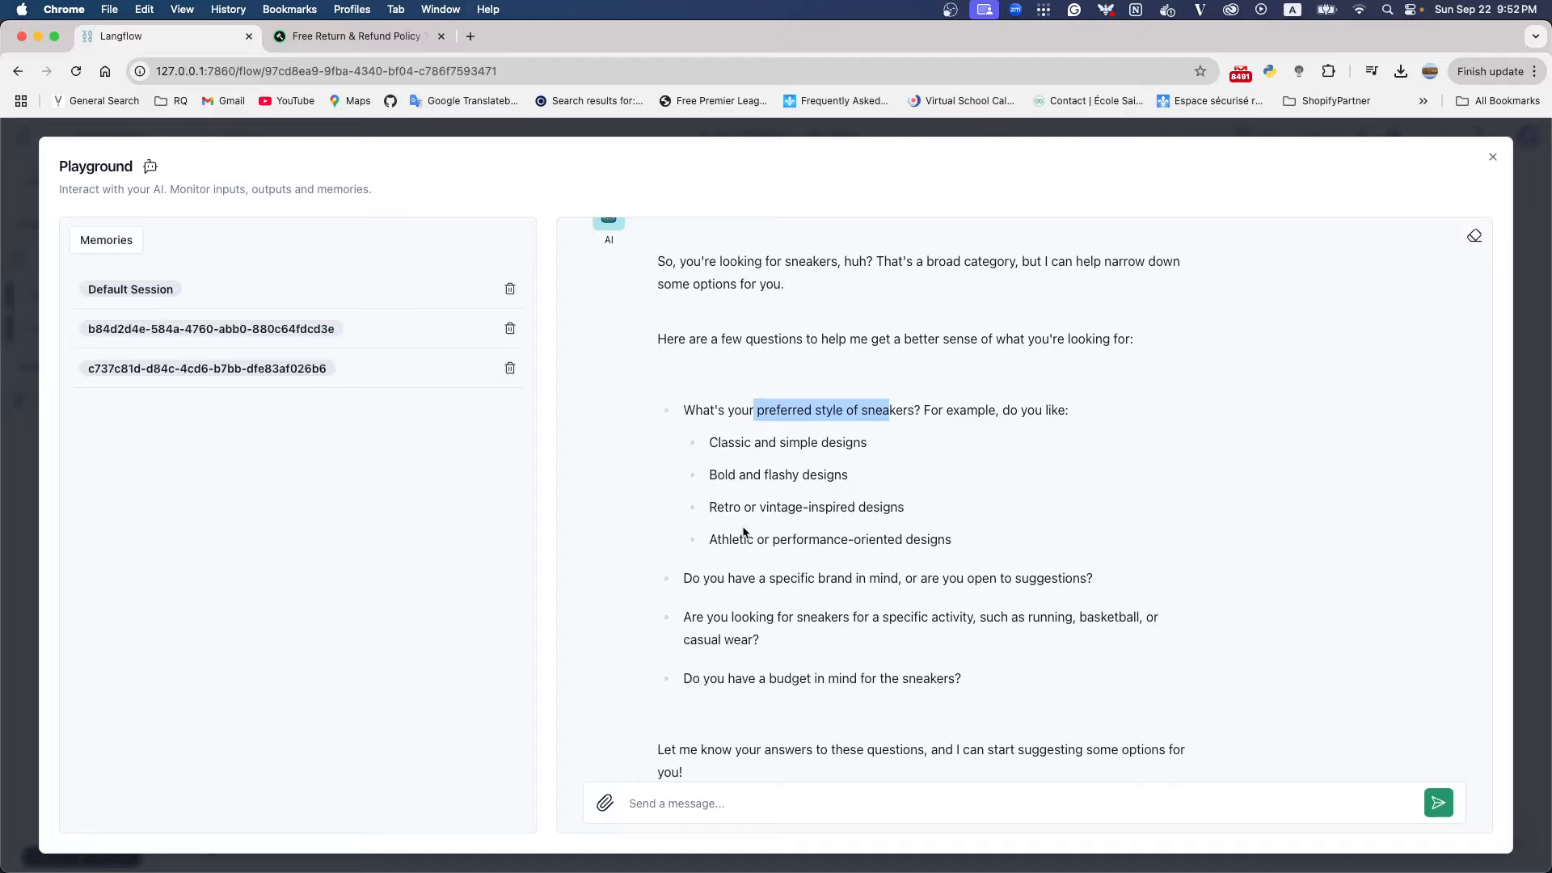
{"action": "scroll", "coordinate": [805, 554], "scroll_direction": "down", "scroll_amount": 1}
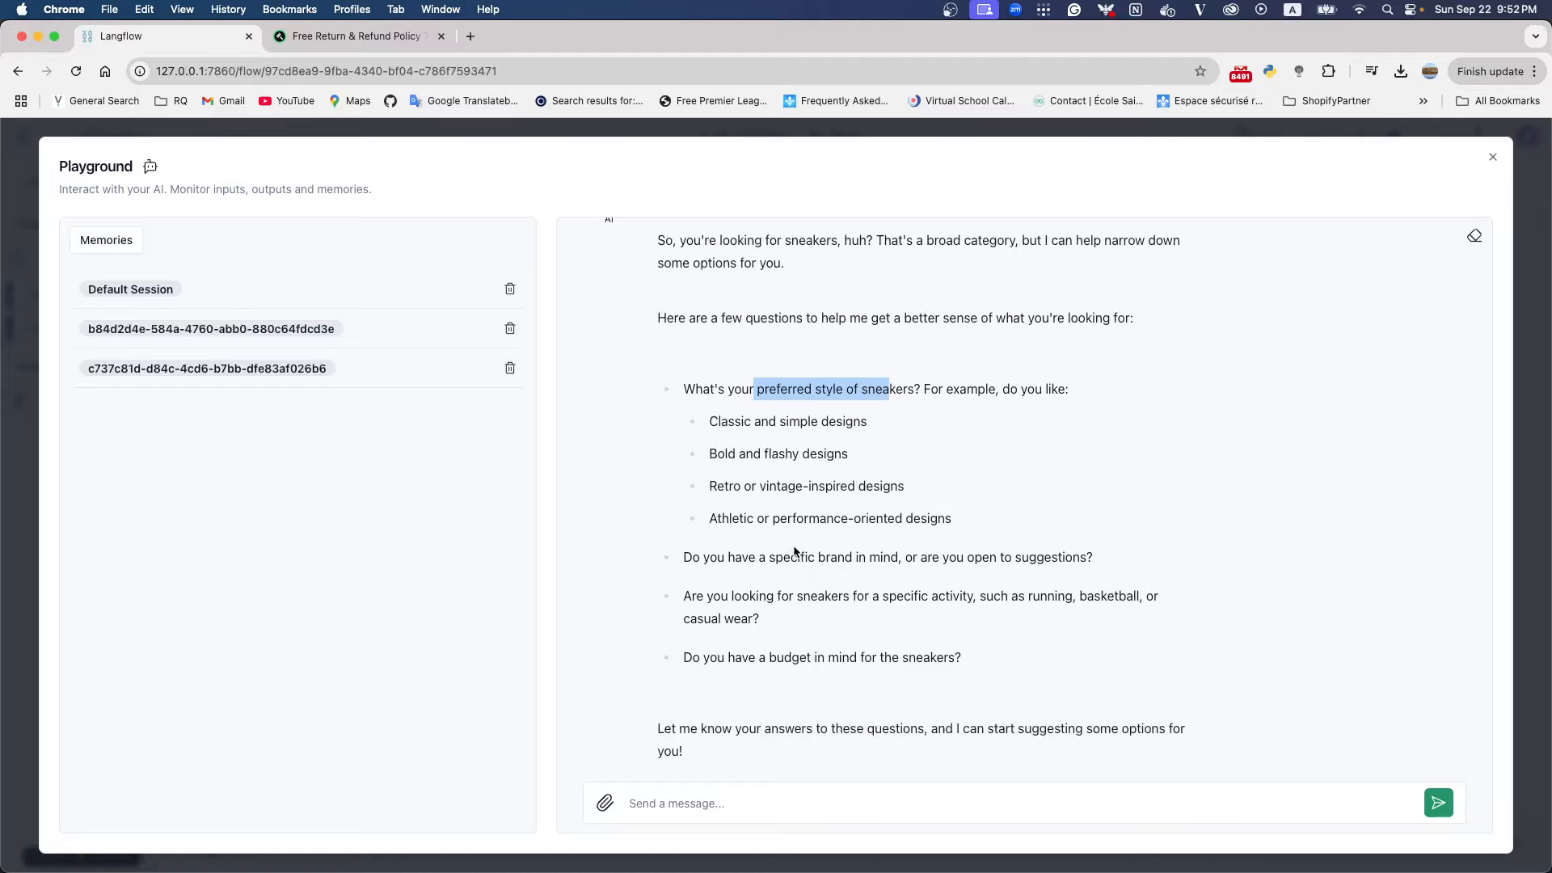
{"action": "left_click", "coordinate": [760, 800]}
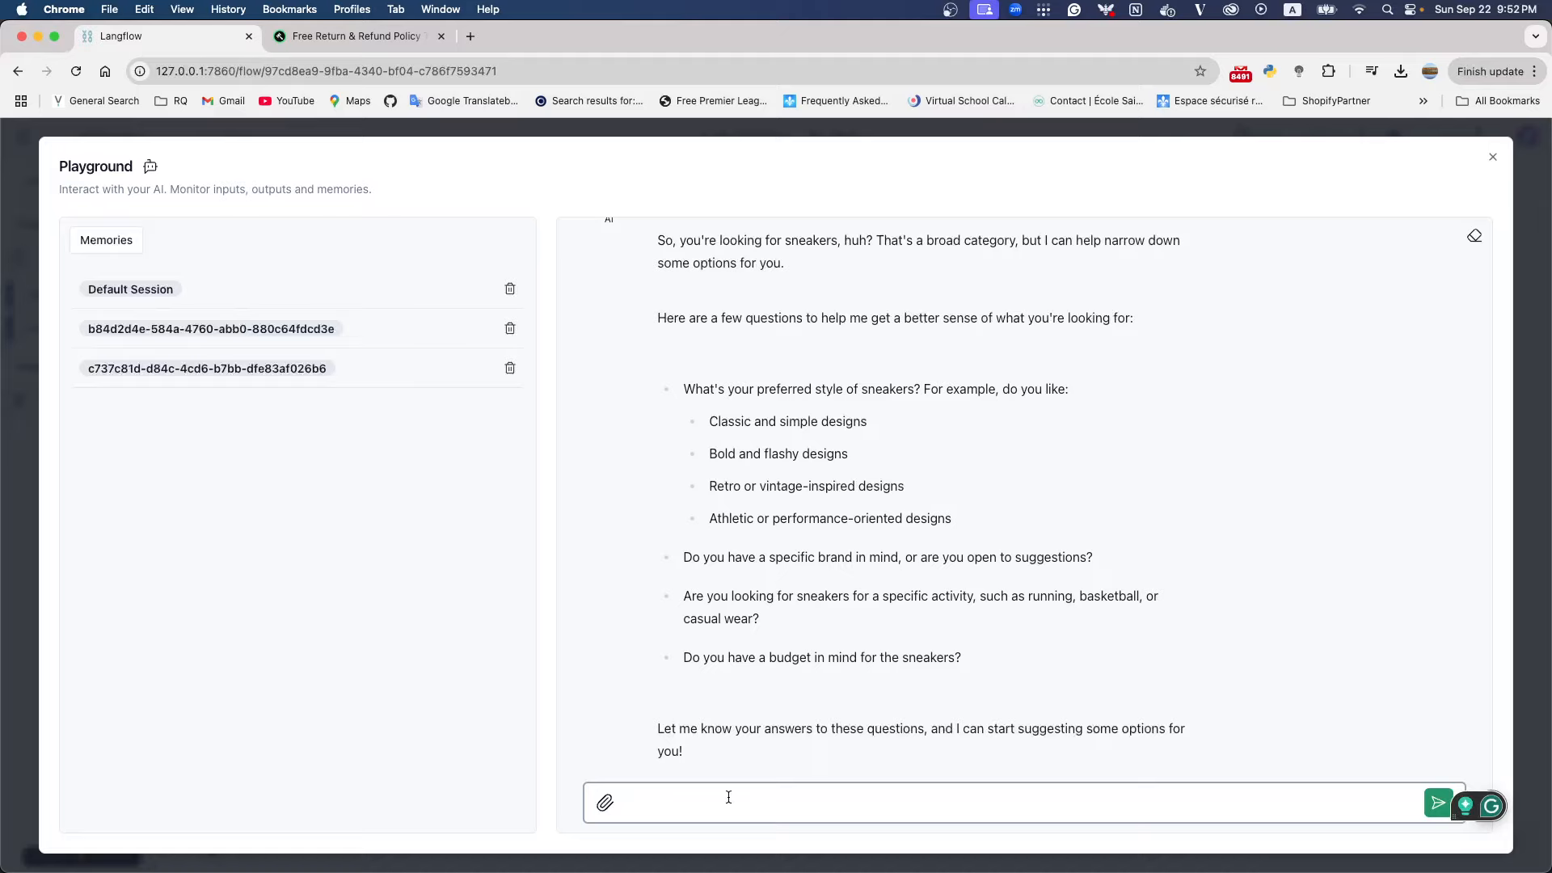
{"action": "type", "text": "what"}
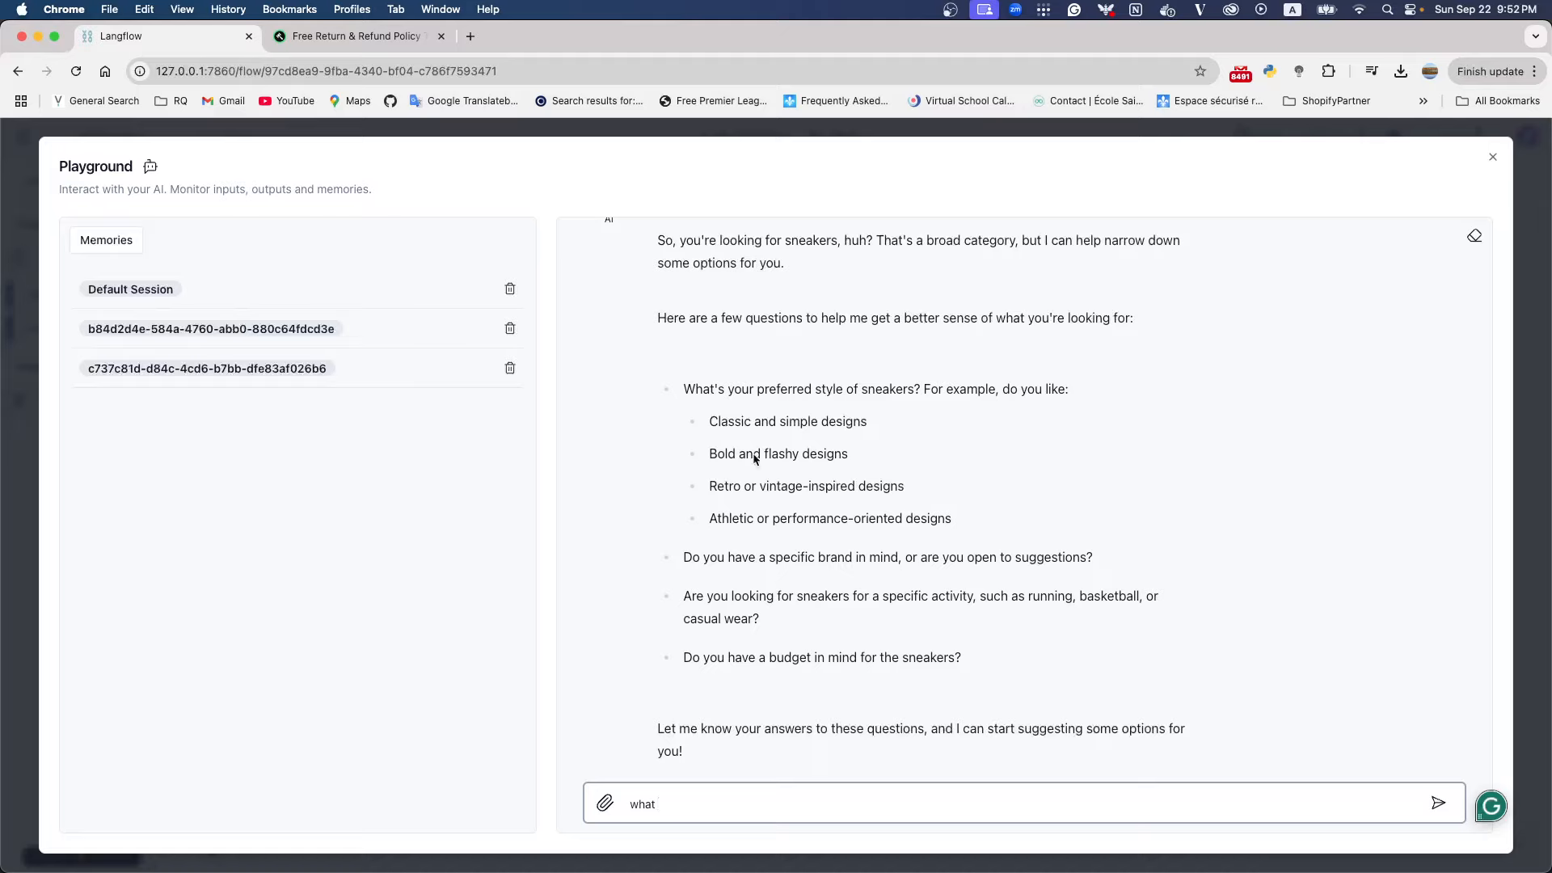
{"action": "left_click", "coordinate": [727, 417]}
{"action": "double_click", "coordinate": [727, 417]}
{"action": "key", "text": "super+c"}
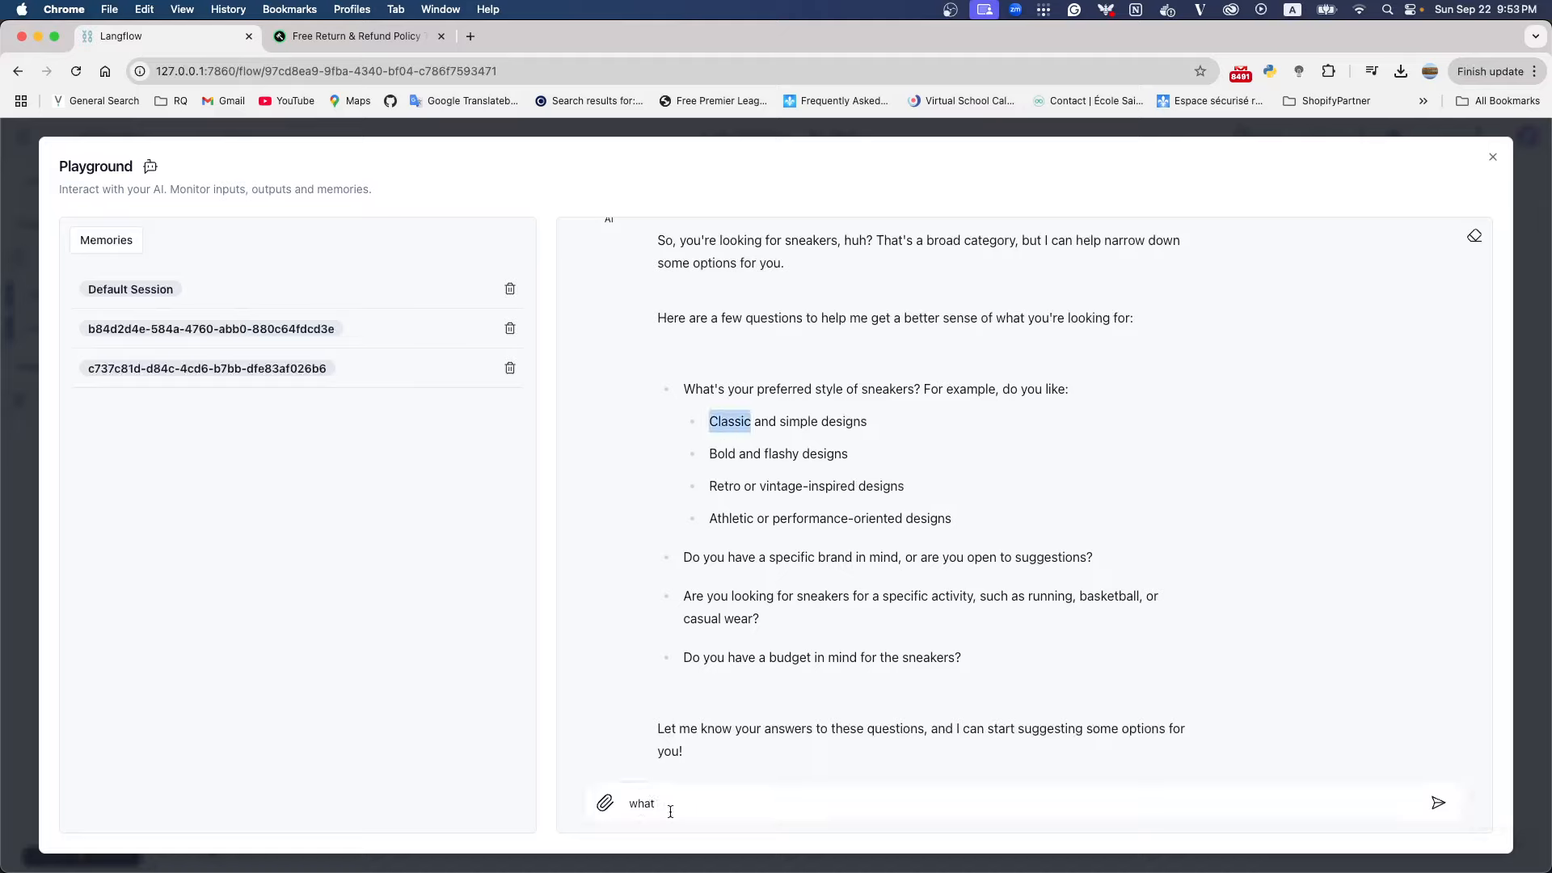
{"action": "left_click_drag", "start_coordinate": [669, 805], "coordinate": [577, 798]}
{"action": "key", "text": "BackSpace"}
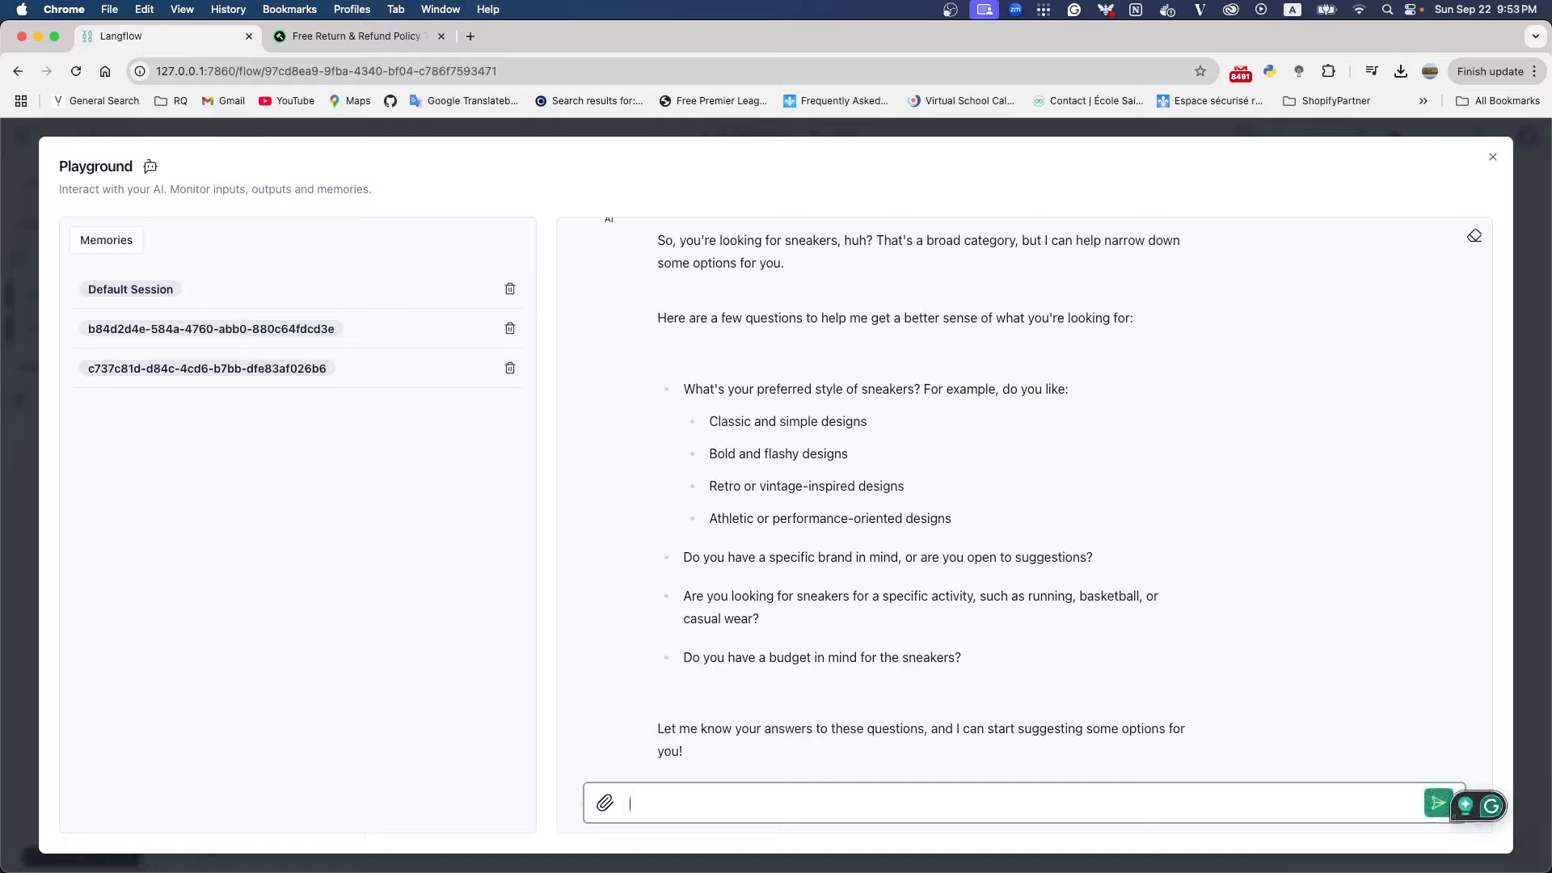
{"action": "type", "text": "I want to a"}
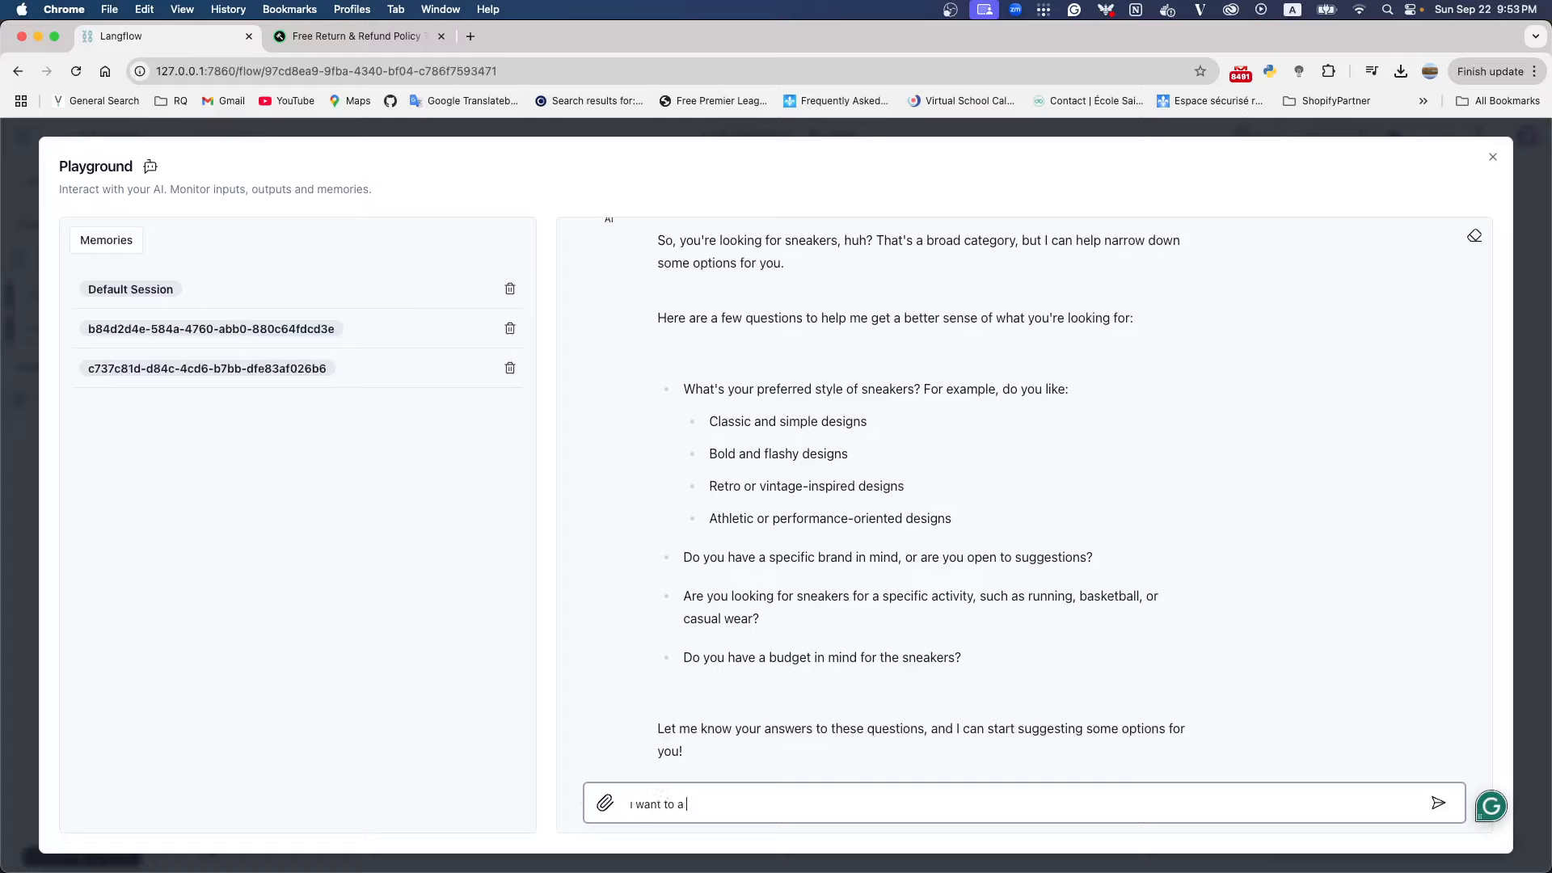
{"action": "key", "text": "super+v"}
{"action": "type", "text": "one"}
{"action": "key", "text": "Return"}
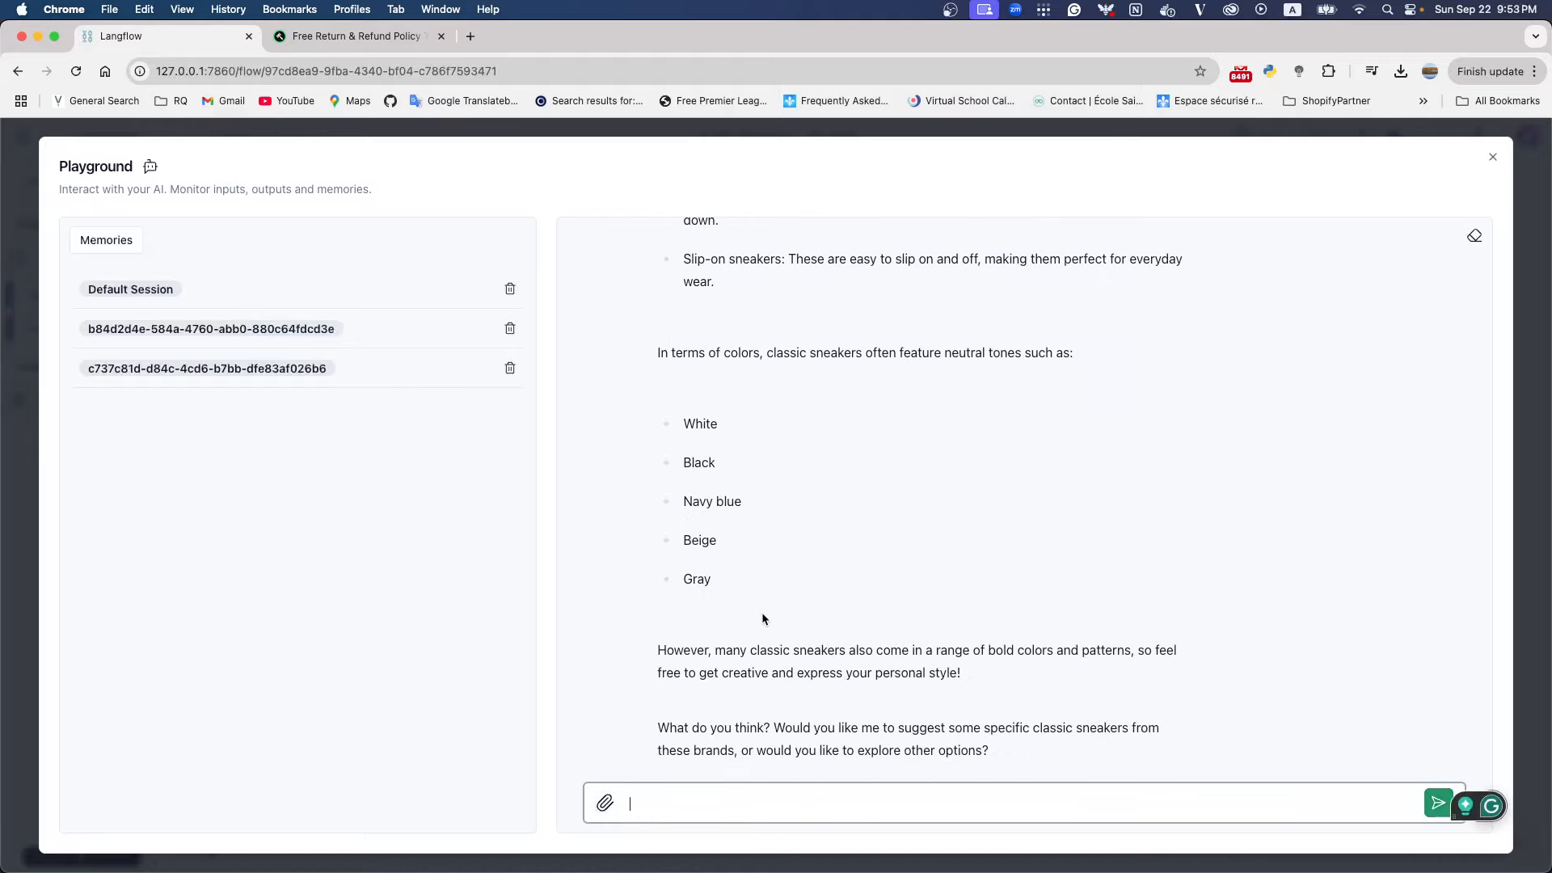
Examine whether the reply to the classic one message uses the earlier sneaker conversation, and close the Playground
{"action": "scroll", "coordinate": [763, 613], "scroll_direction": "up", "scroll_amount": 8}
{"action": "scroll", "coordinate": [762, 616], "scroll_direction": "up", "scroll_amount": 2}
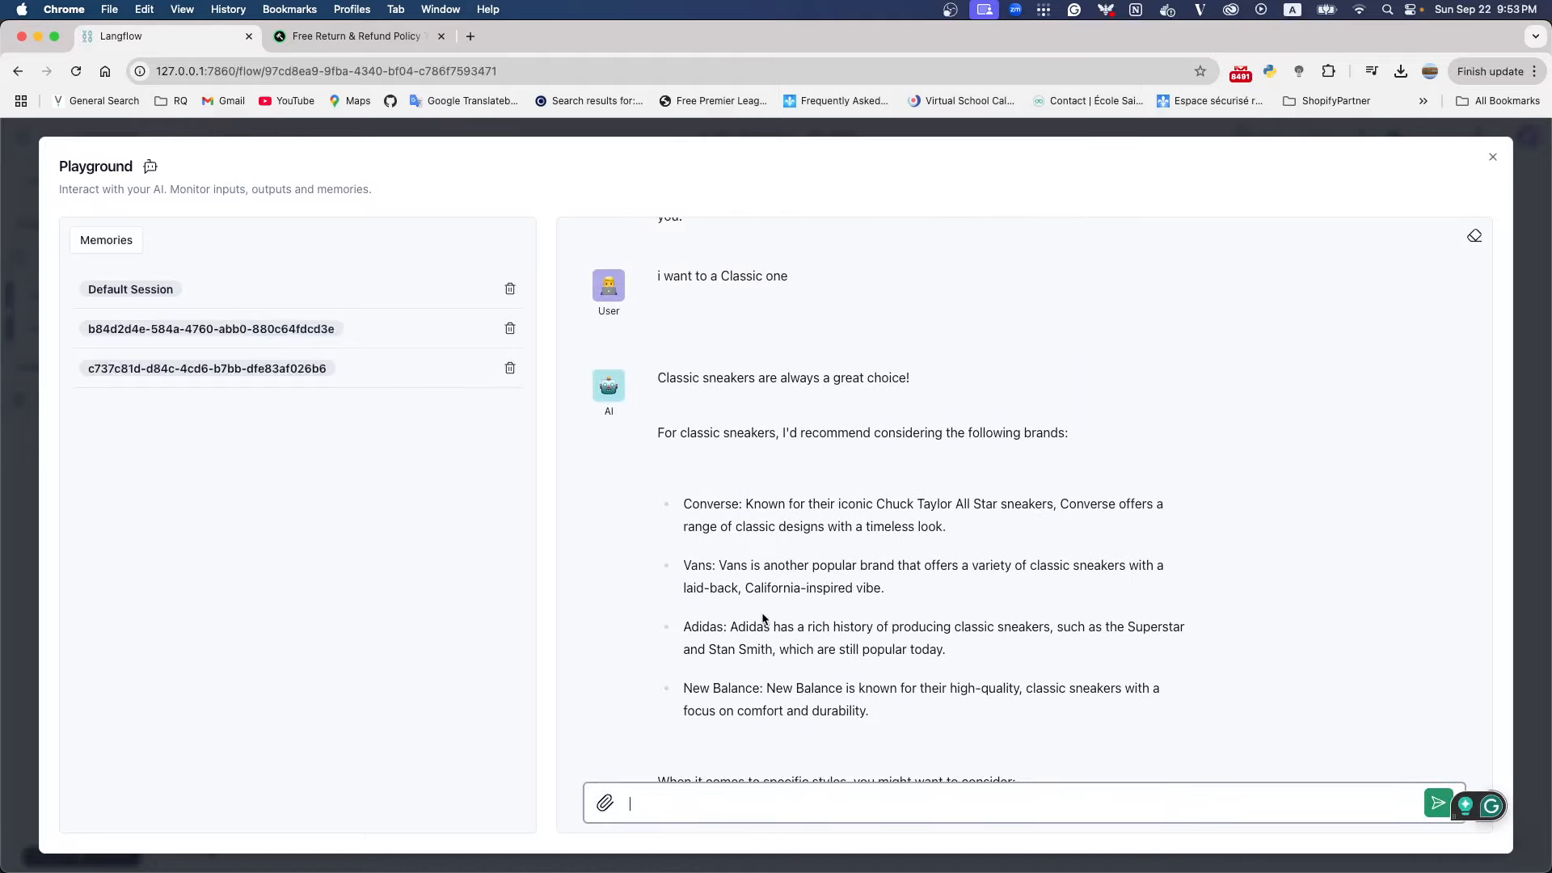
{"action": "left_click_drag", "start_coordinate": [658, 273], "coordinate": [780, 277]}
{"action": "scroll", "coordinate": [759, 373], "scroll_direction": "up", "scroll_amount": 3}
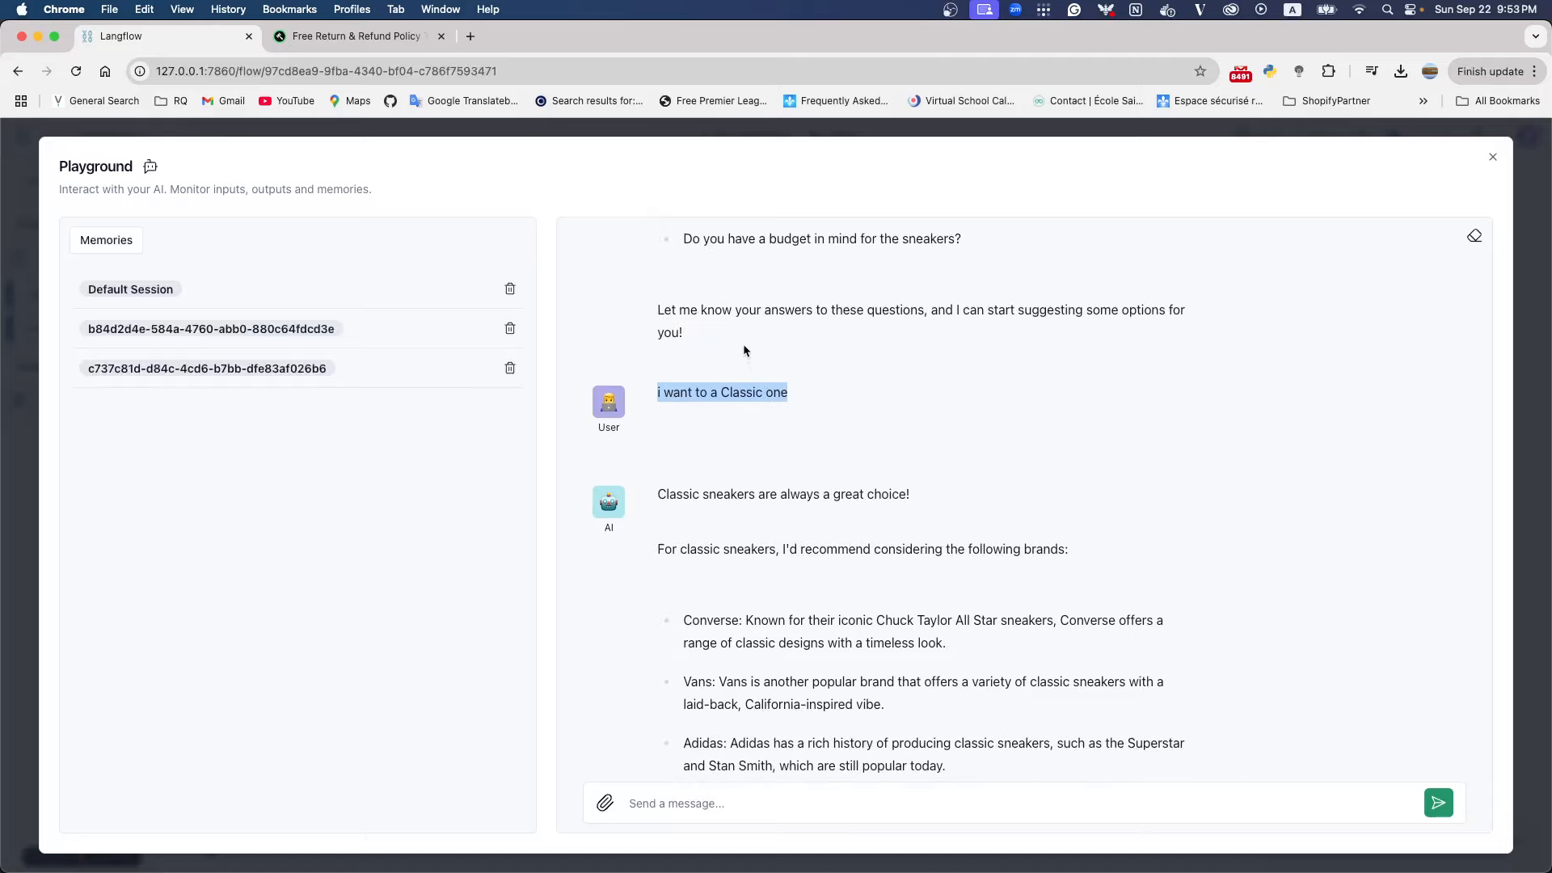
{"action": "double_click", "coordinate": [777, 392]}
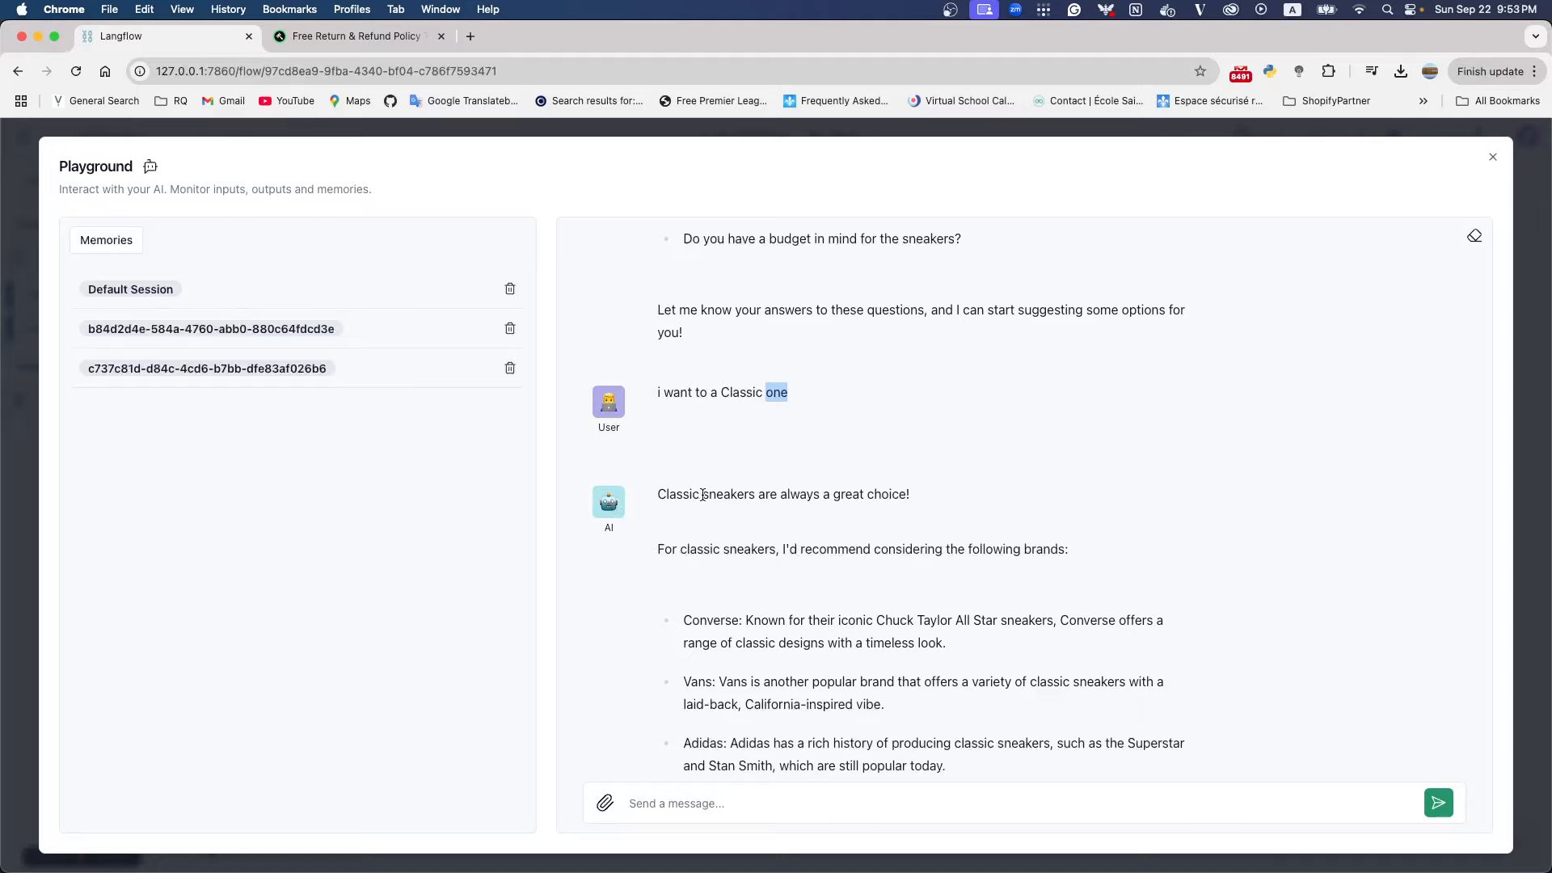
{"action": "left_click_drag", "start_coordinate": [657, 495], "coordinate": [756, 496]}
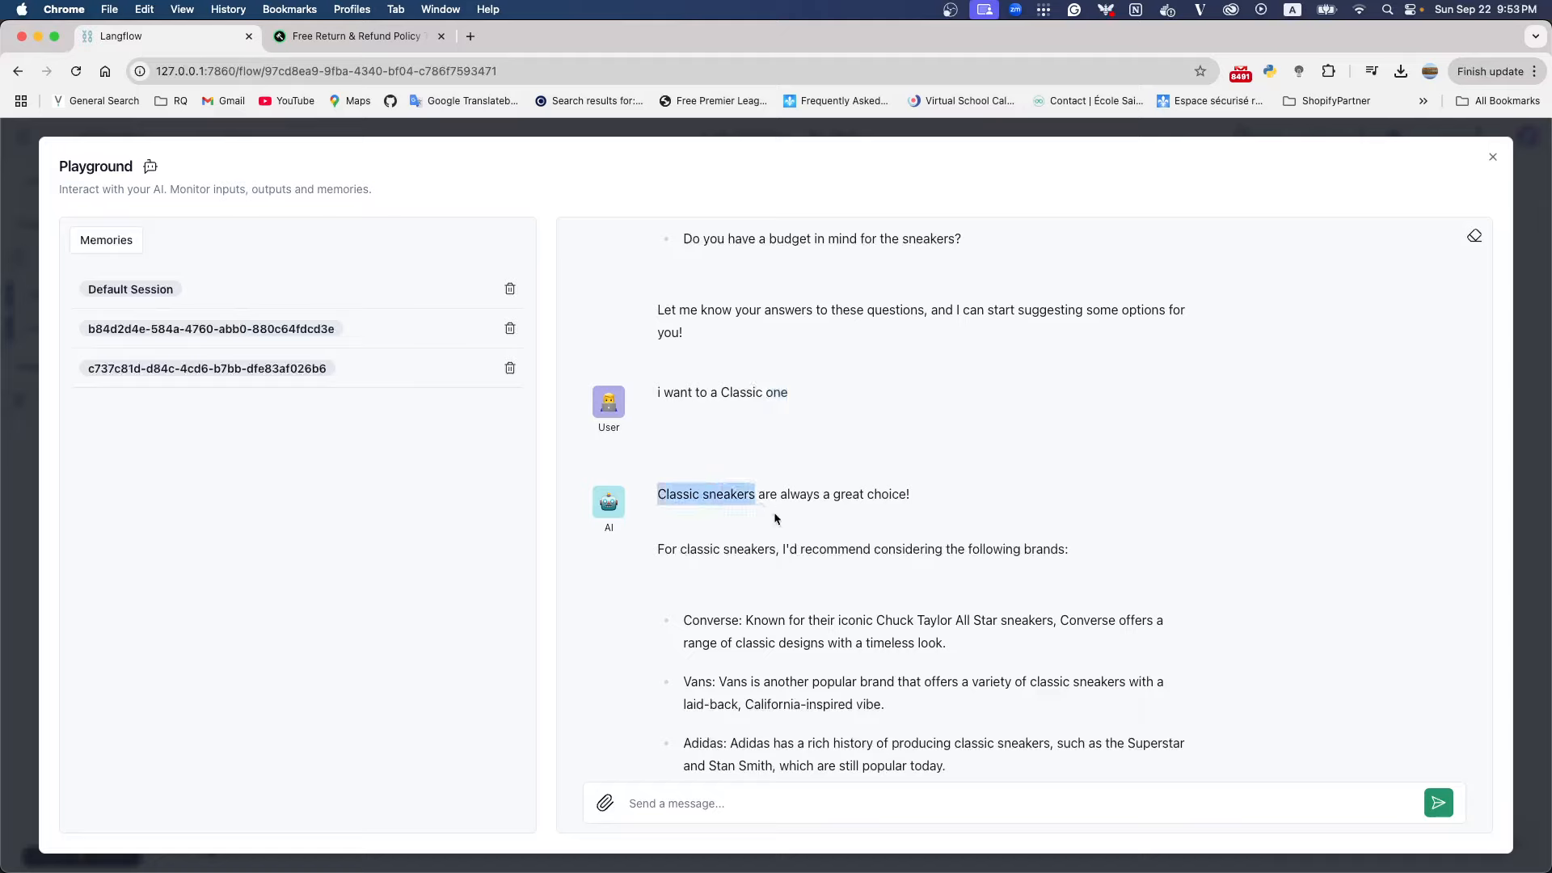
{"action": "scroll", "coordinate": [773, 529], "scroll_direction": "down", "scroll_amount": 3}
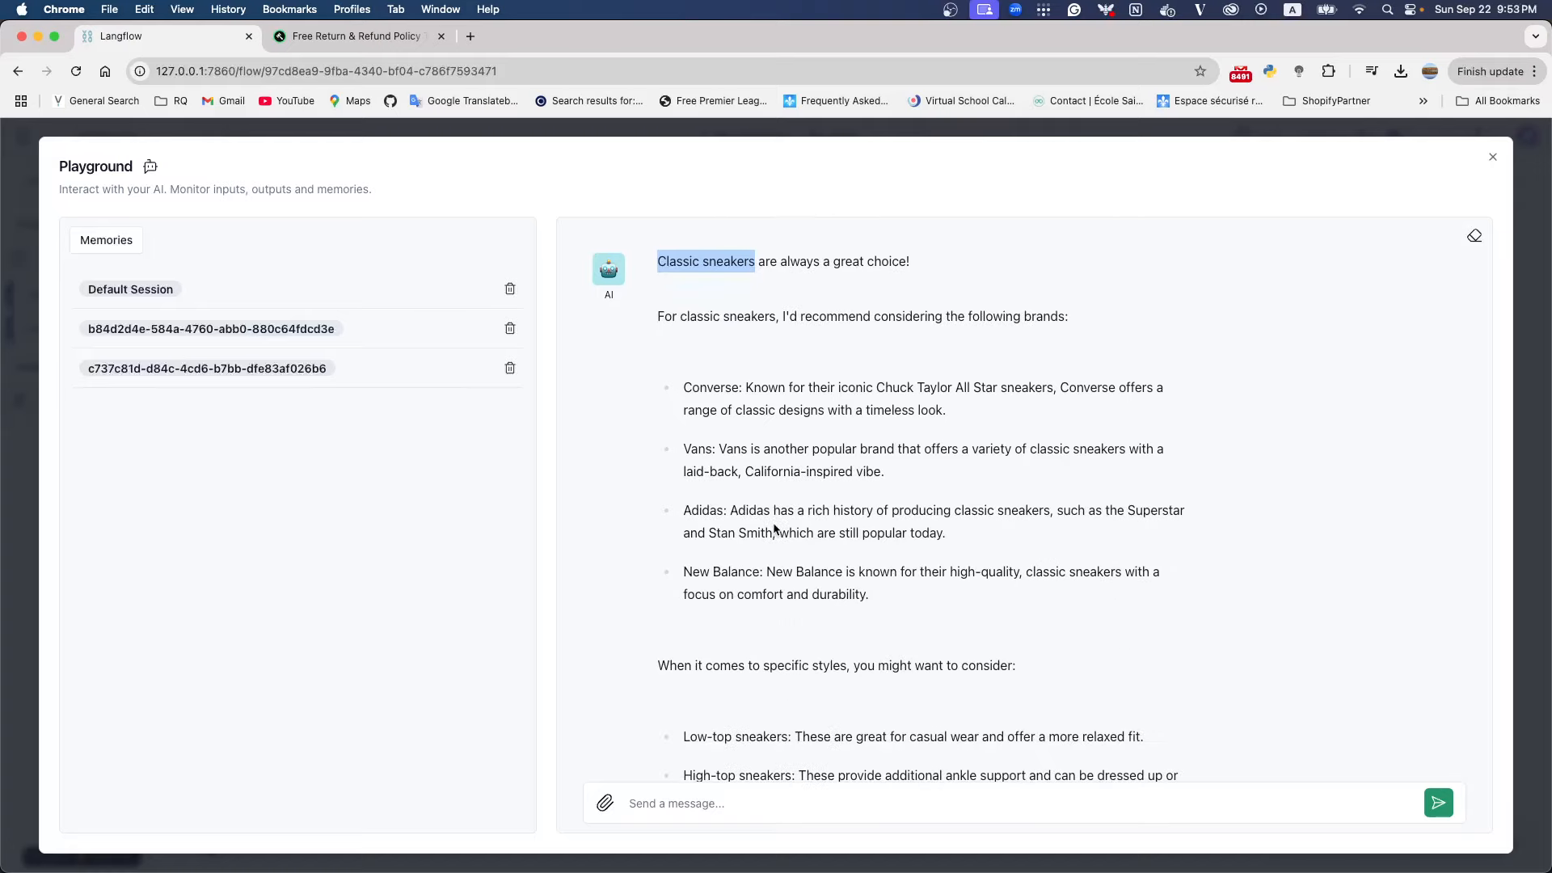
{"action": "scroll", "coordinate": [773, 528], "scroll_direction": "down", "scroll_amount": 7}
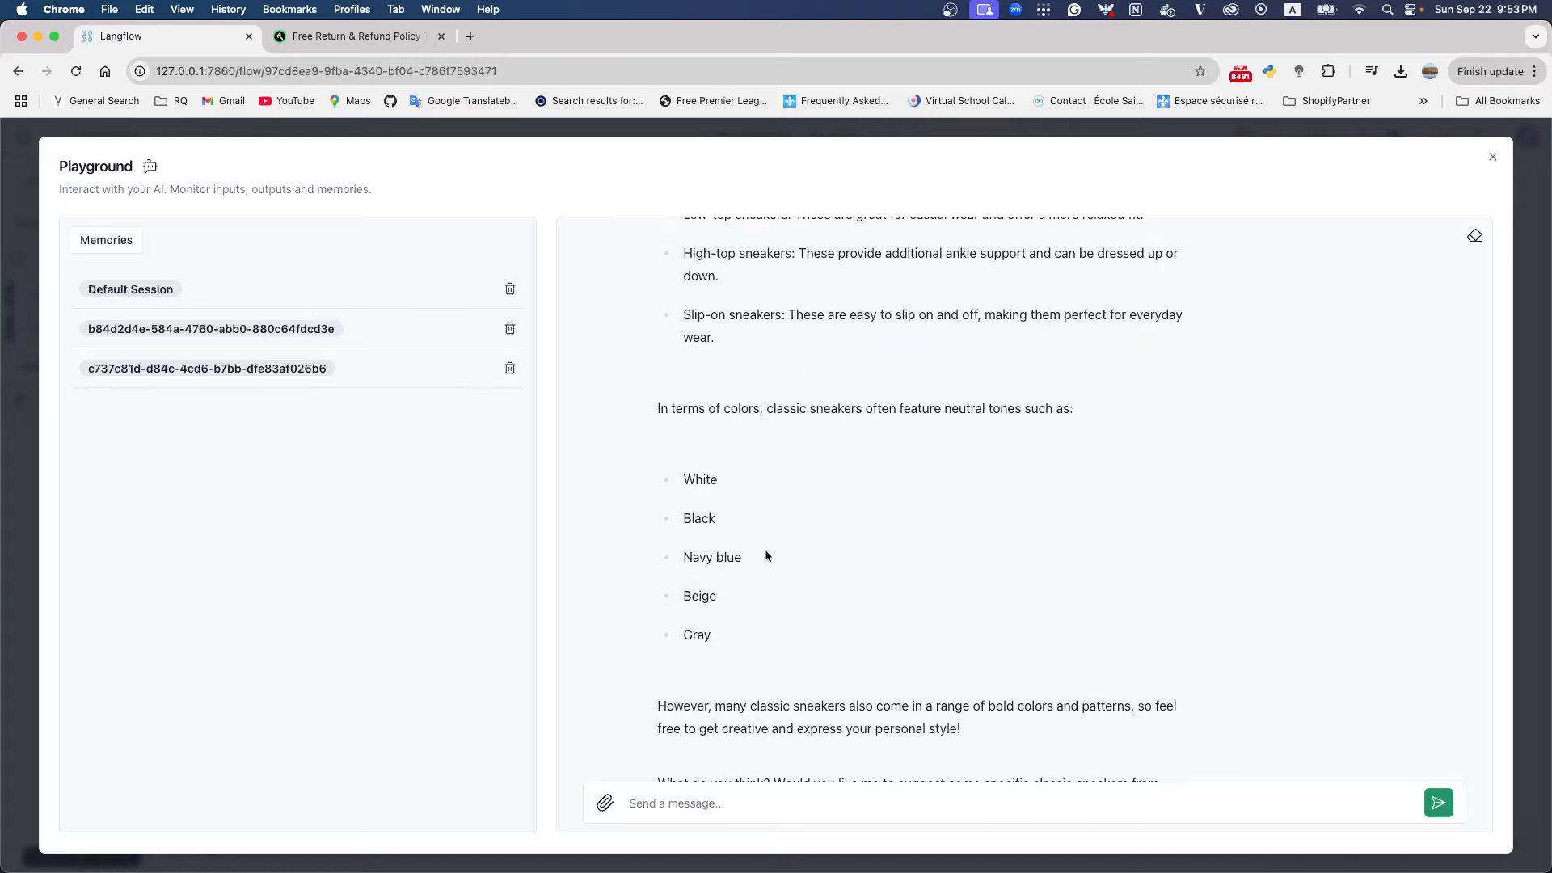
{"action": "scroll", "coordinate": [798, 589], "scroll_direction": "up", "scroll_amount": 7}
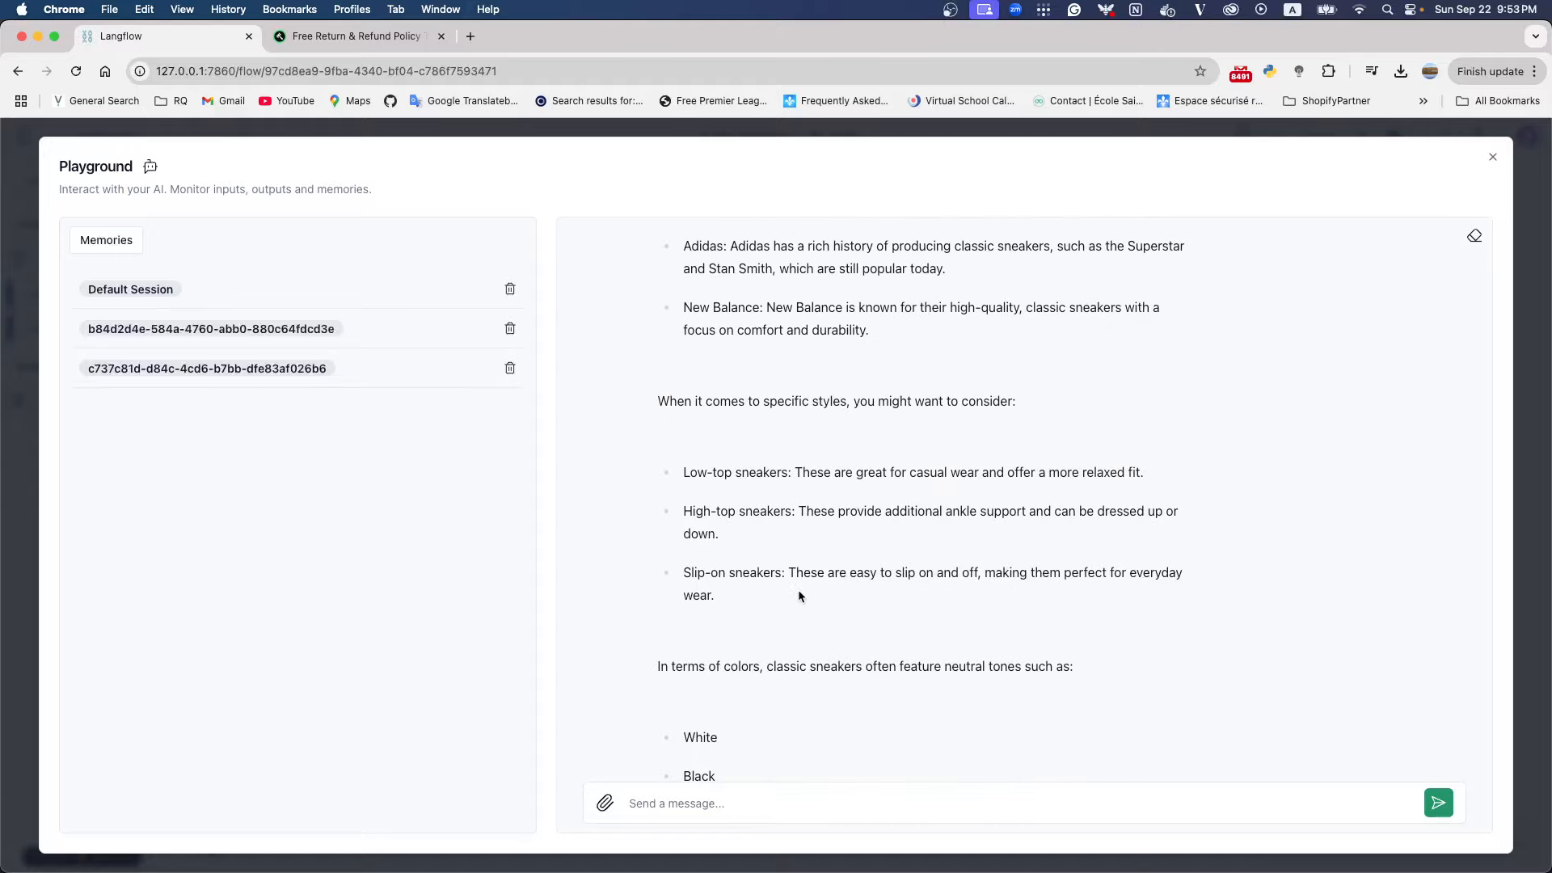
{"action": "scroll", "coordinate": [798, 589], "scroll_direction": "up", "scroll_amount": 3}
{"action": "scroll", "coordinate": [794, 586], "scroll_direction": "down", "scroll_amount": 10}
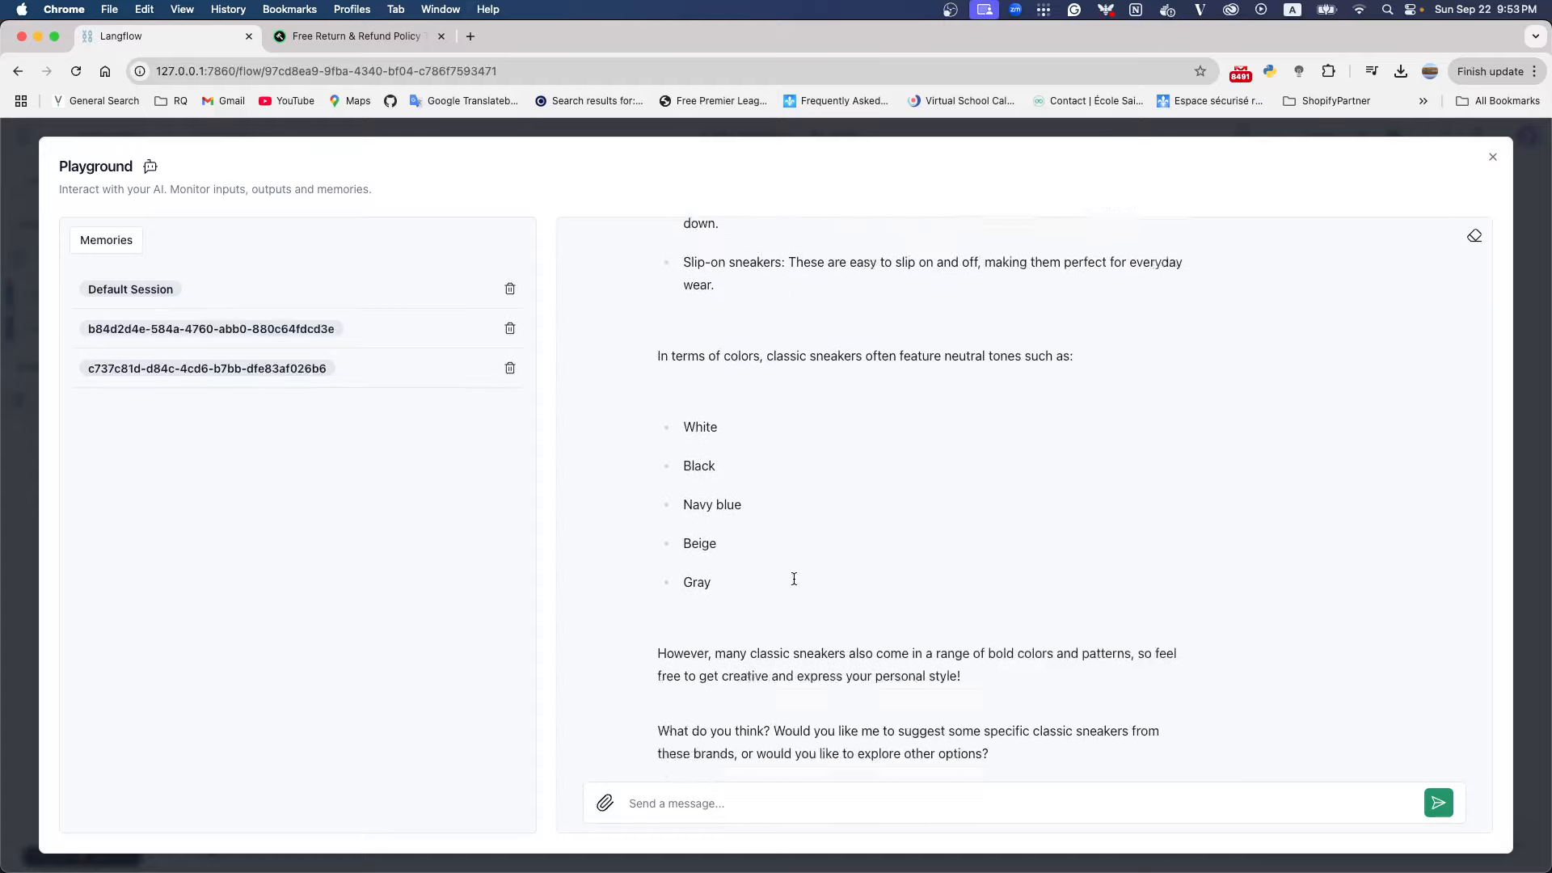
{"action": "left_click", "coordinate": [1492, 161]}
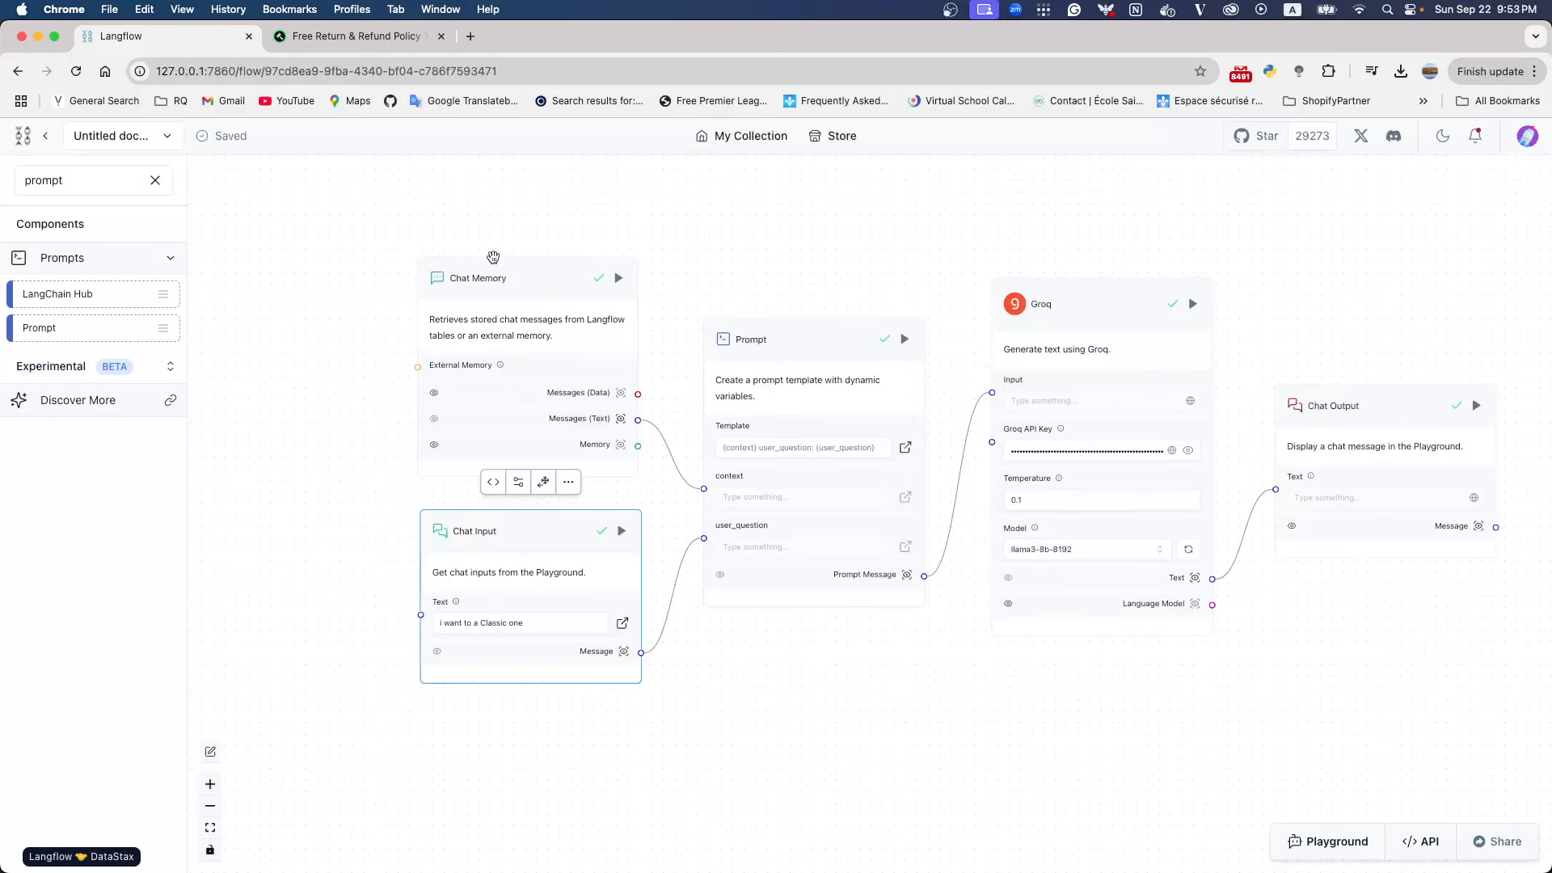
Rearrange the flow by spacing Chat Memory and Chat Input apart from Prompt and moving Prompt further from Groq
{"action": "left_click", "coordinate": [362, 257]}
{"action": "left_click_drag", "start_coordinate": [362, 257], "coordinate": [318, 254]}
{"action": "left_click_drag", "start_coordinate": [491, 540], "coordinate": [329, 565]}
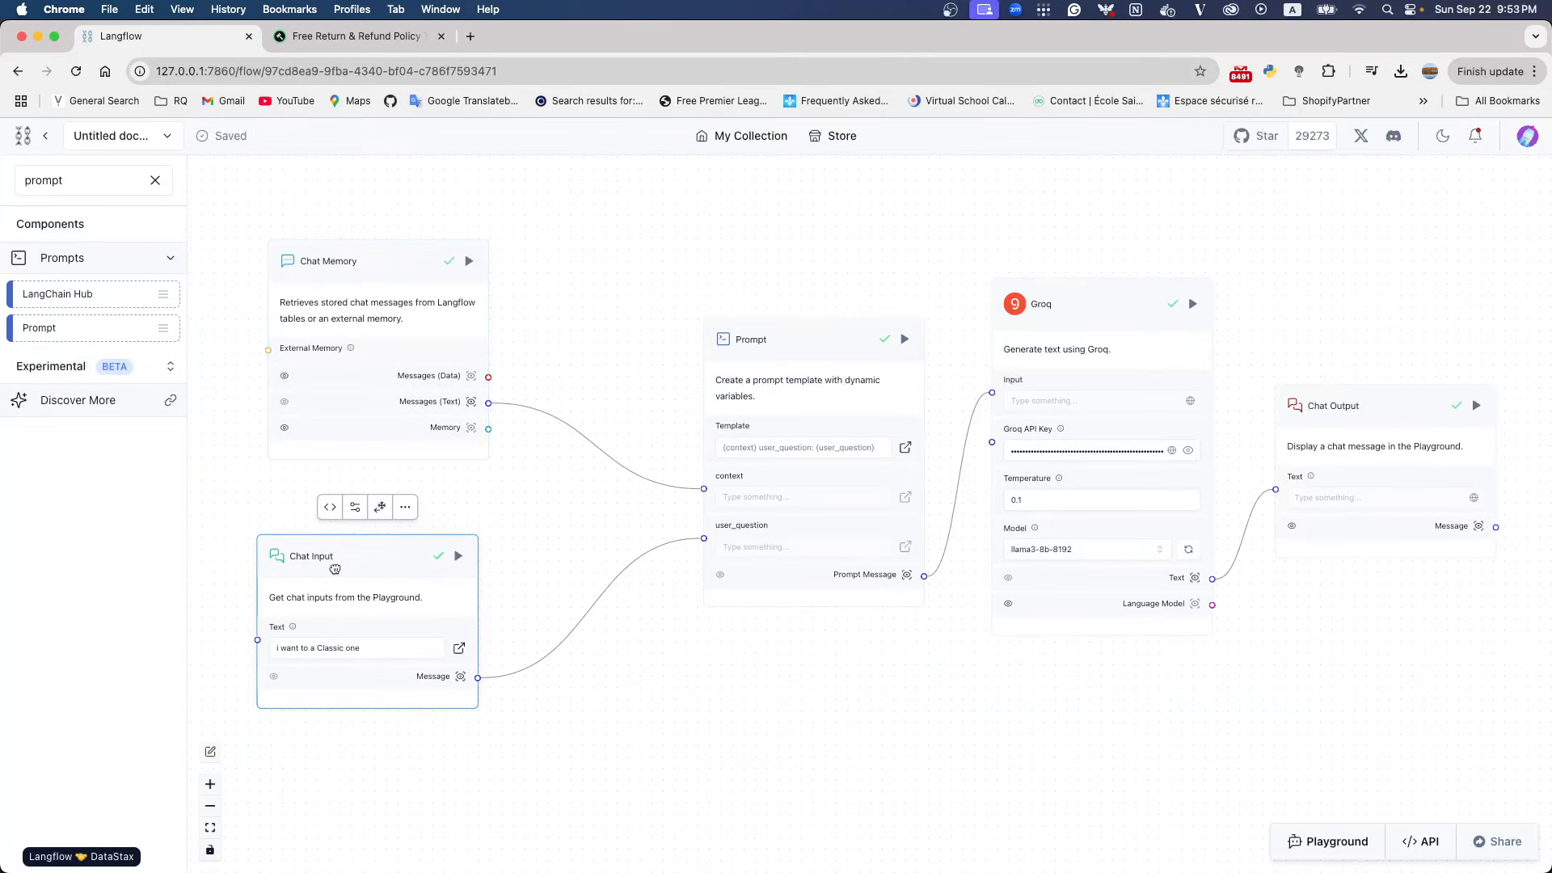
{"action": "left_click_drag", "start_coordinate": [795, 343], "coordinate": [683, 329]}
{"action": "left_click_drag", "start_coordinate": [364, 578], "coordinate": [355, 651]}
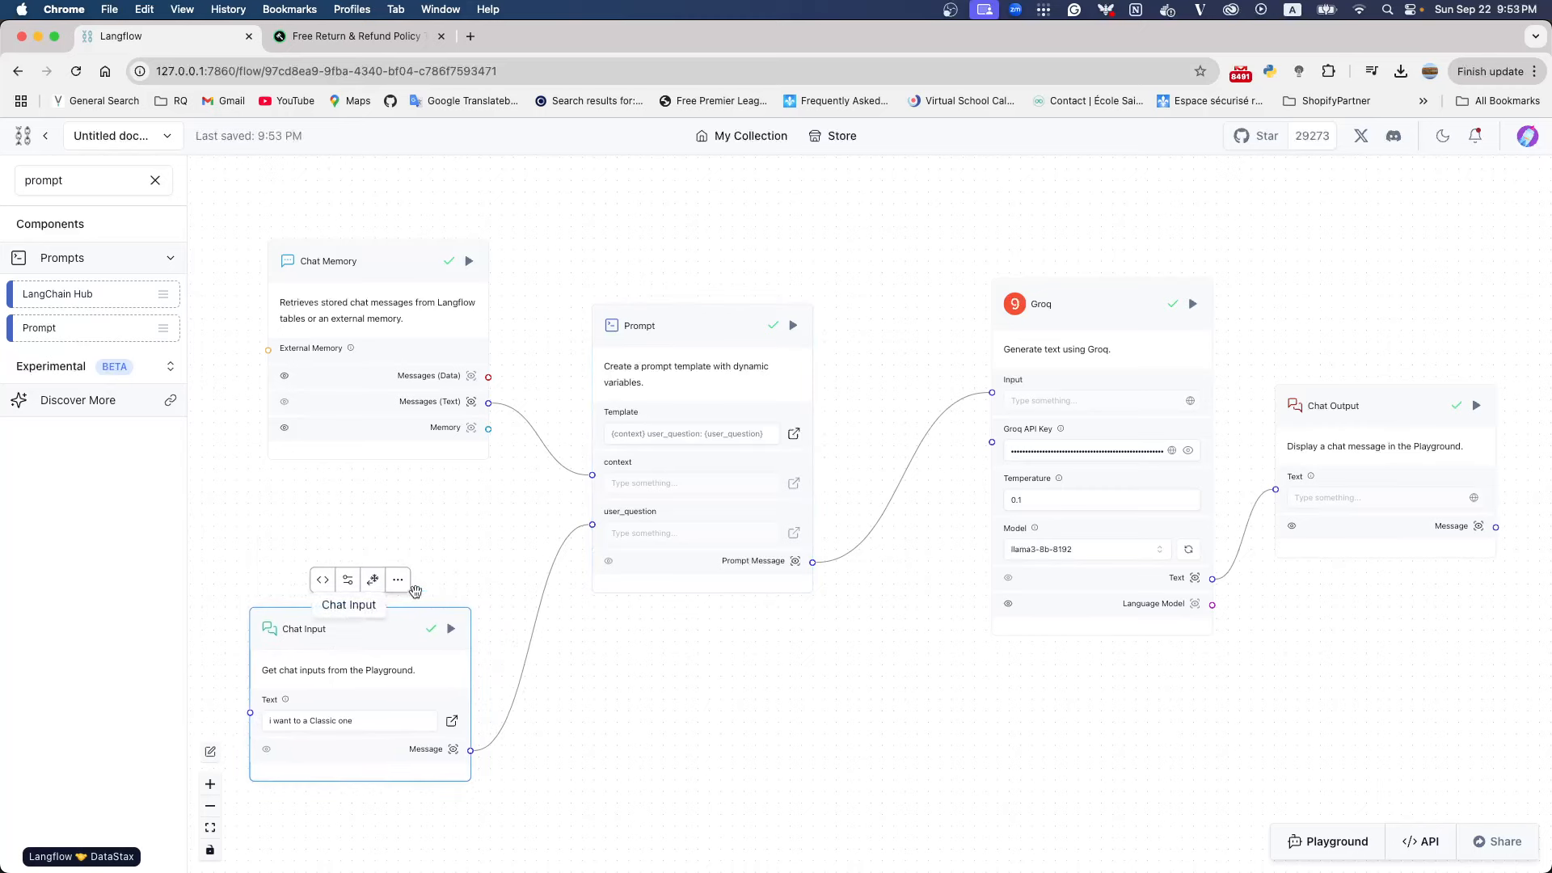
{"action": "left_click_drag", "start_coordinate": [360, 261], "coordinate": [321, 308]}
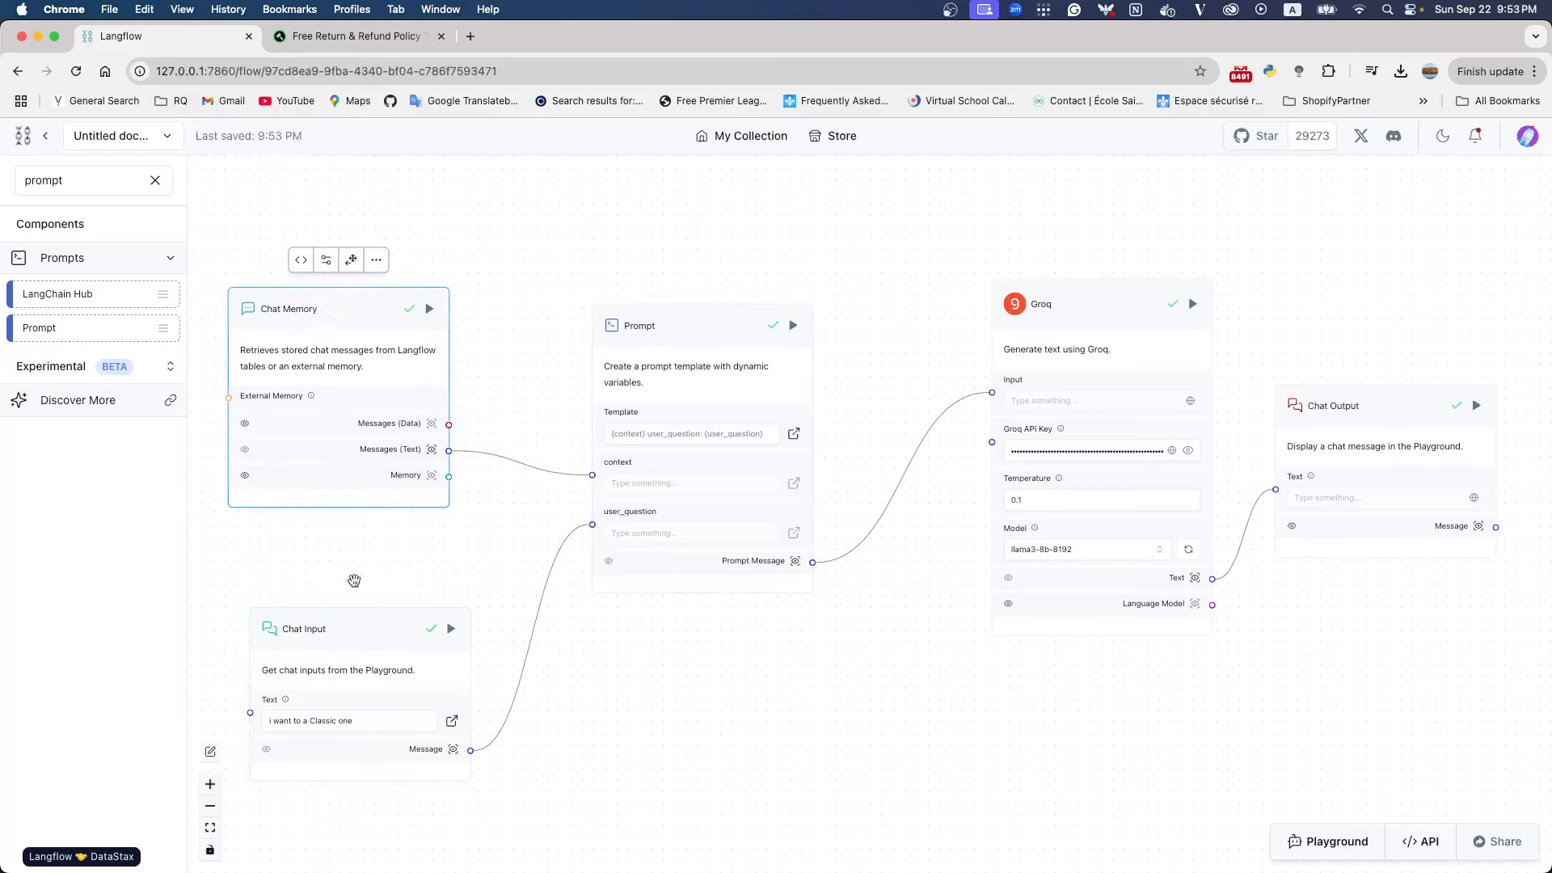
{"action": "left_click_drag", "start_coordinate": [337, 628], "coordinate": [319, 605]}
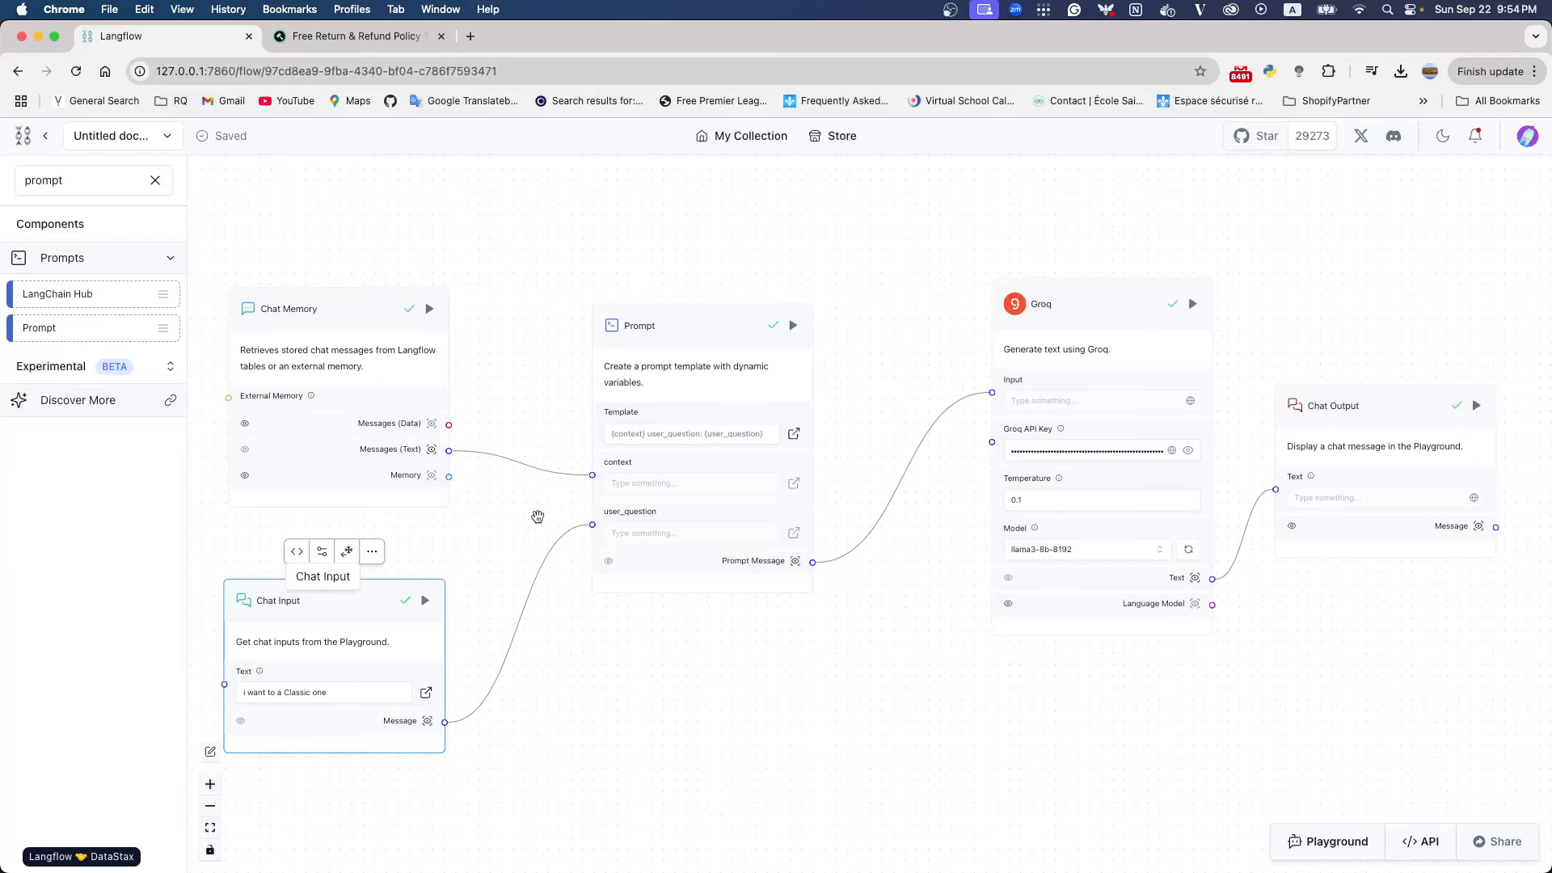
Rename the Prompt template's {context} variable to {chat_history} and save the template
{"action": "left_click", "coordinate": [686, 434]}
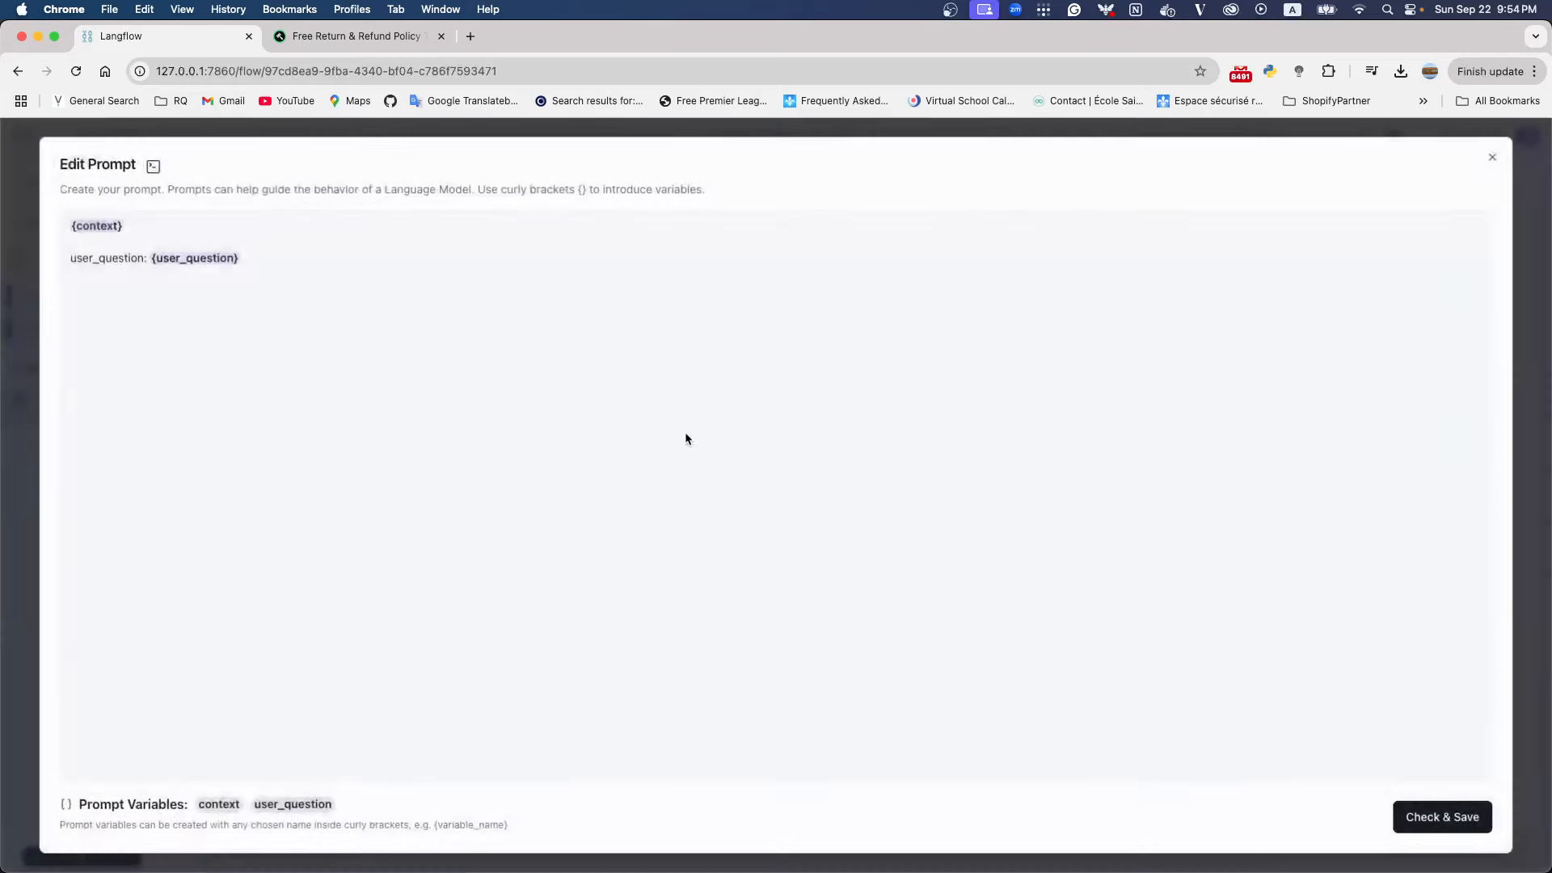
{"action": "double_click", "coordinate": [90, 227]}
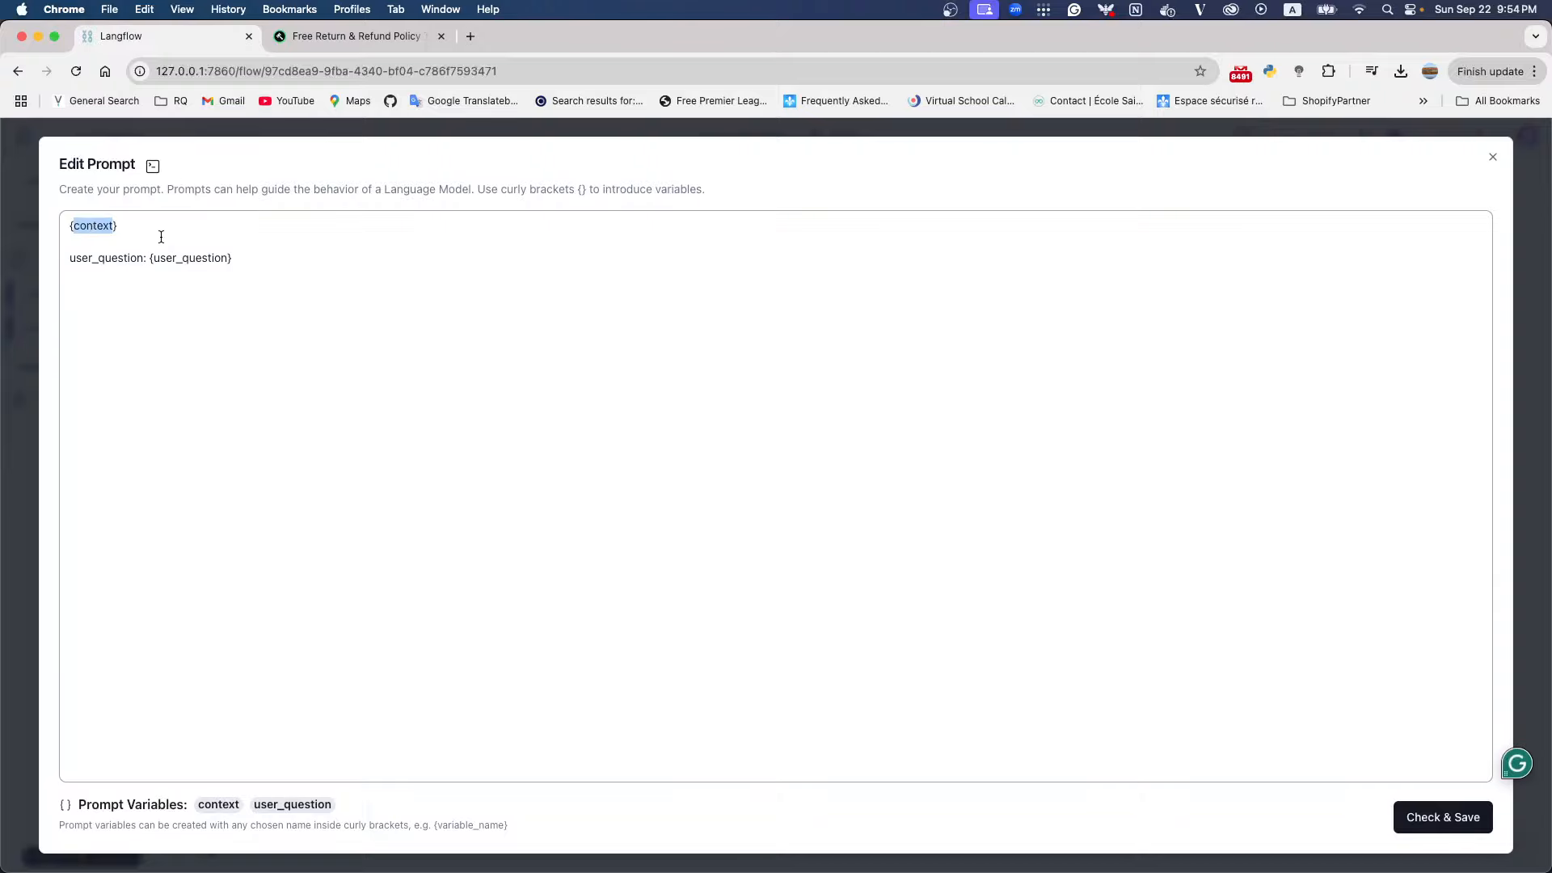
{"action": "type", "text": "chat_"}
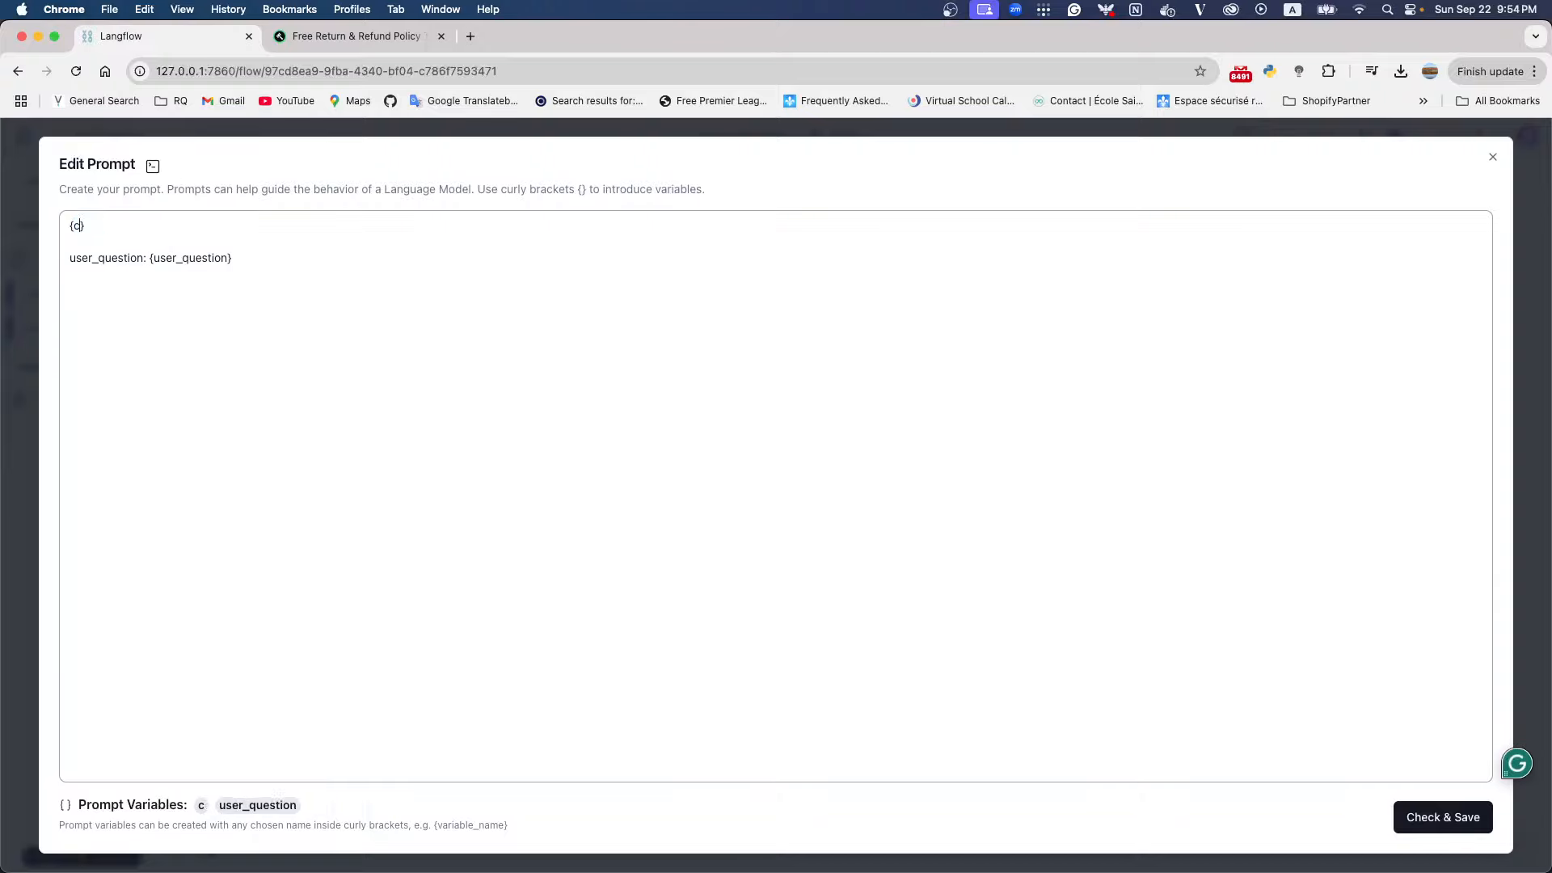
{"action": "type", "text": "history"}
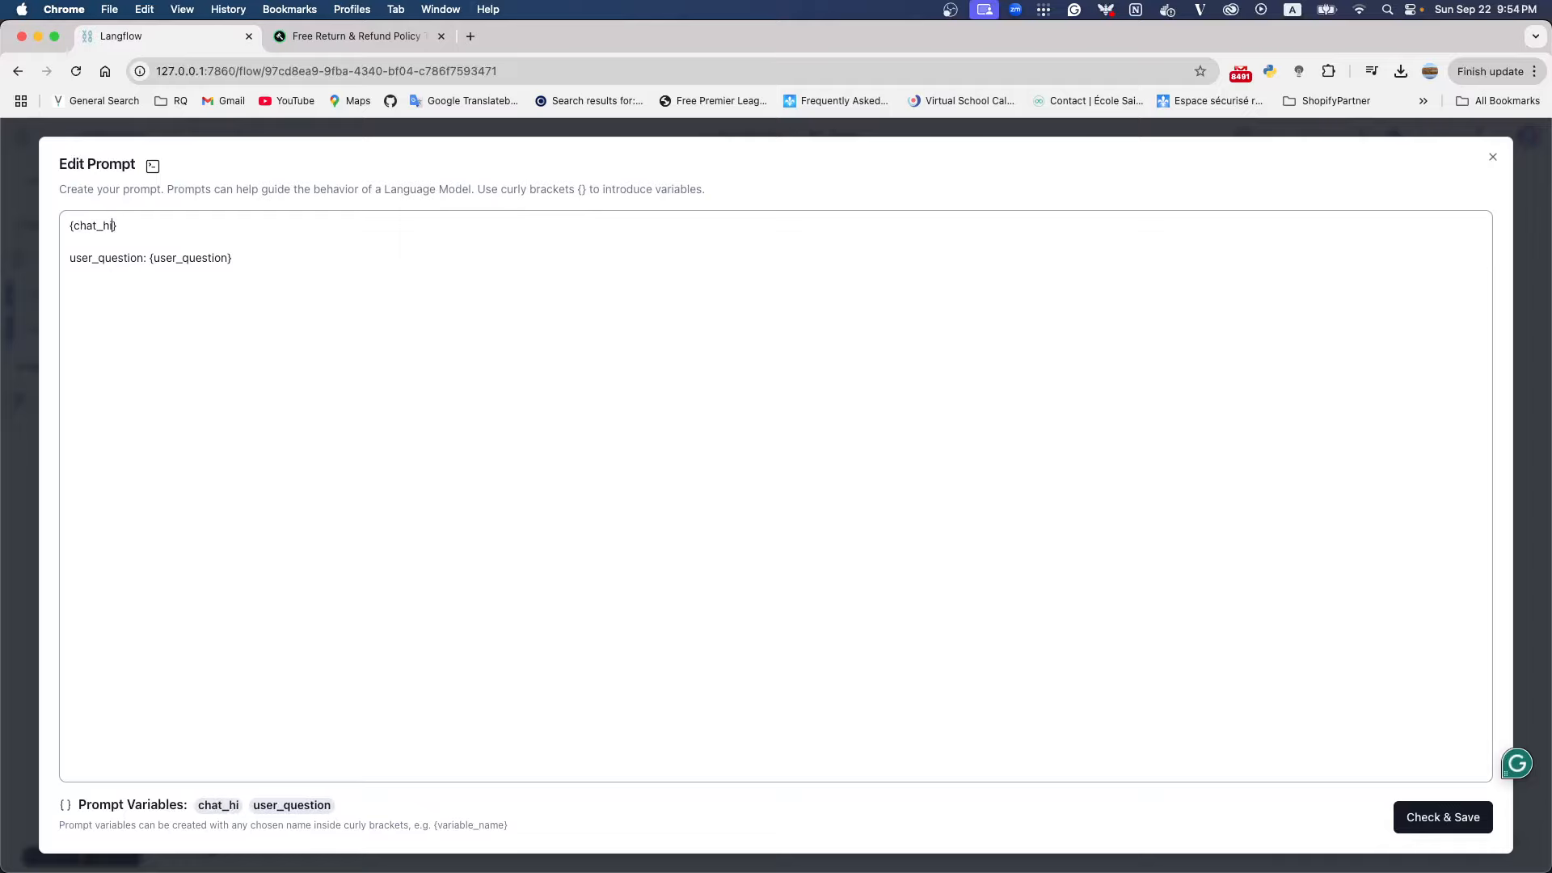
{"action": "left_click", "coordinate": [1443, 815]}
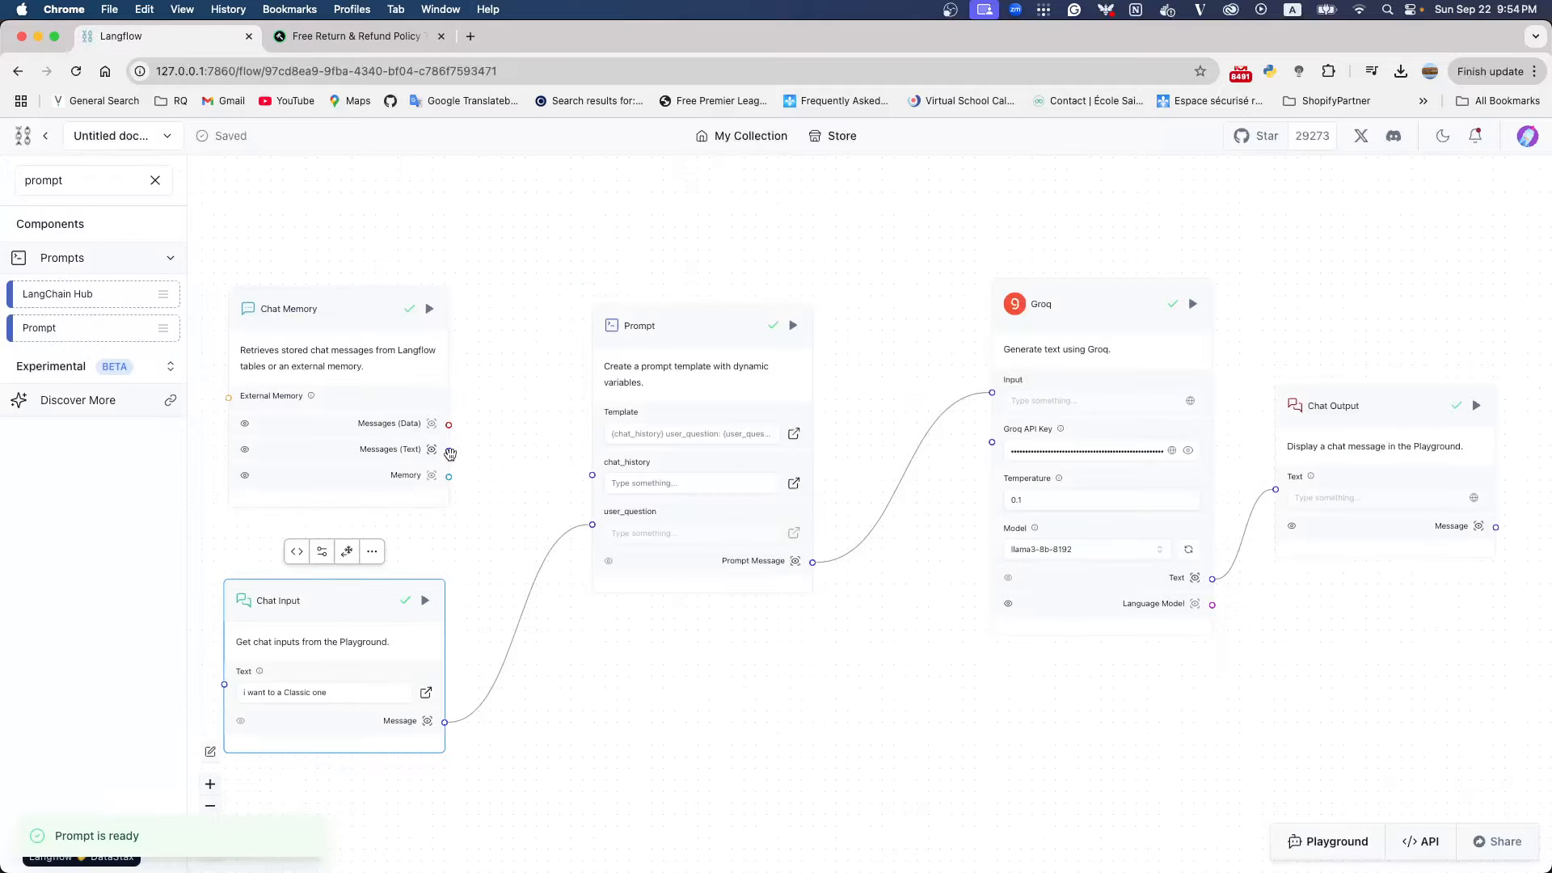
Connect Chat Memory's Messages (Text) output to the Prompt's chat_history input and shift Chat Input slightly
{"action": "left_click_drag", "start_coordinate": [449, 451], "coordinate": [593, 476]}
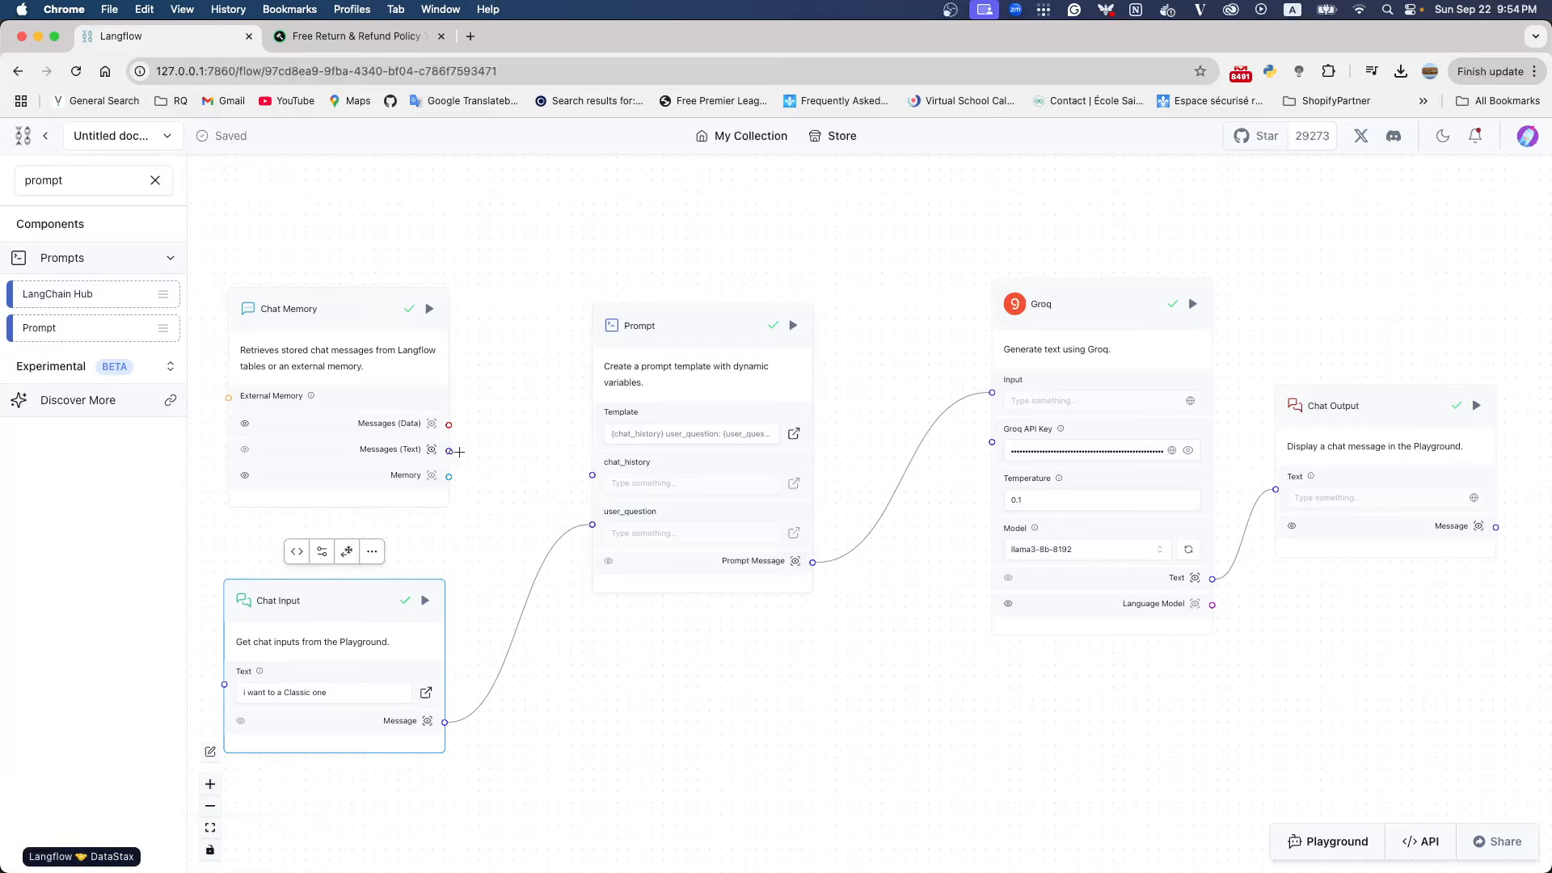
{"action": "left_click_drag", "start_coordinate": [448, 451], "coordinate": [596, 475]}
{"action": "left_click_drag", "start_coordinate": [364, 603], "coordinate": [407, 603]}
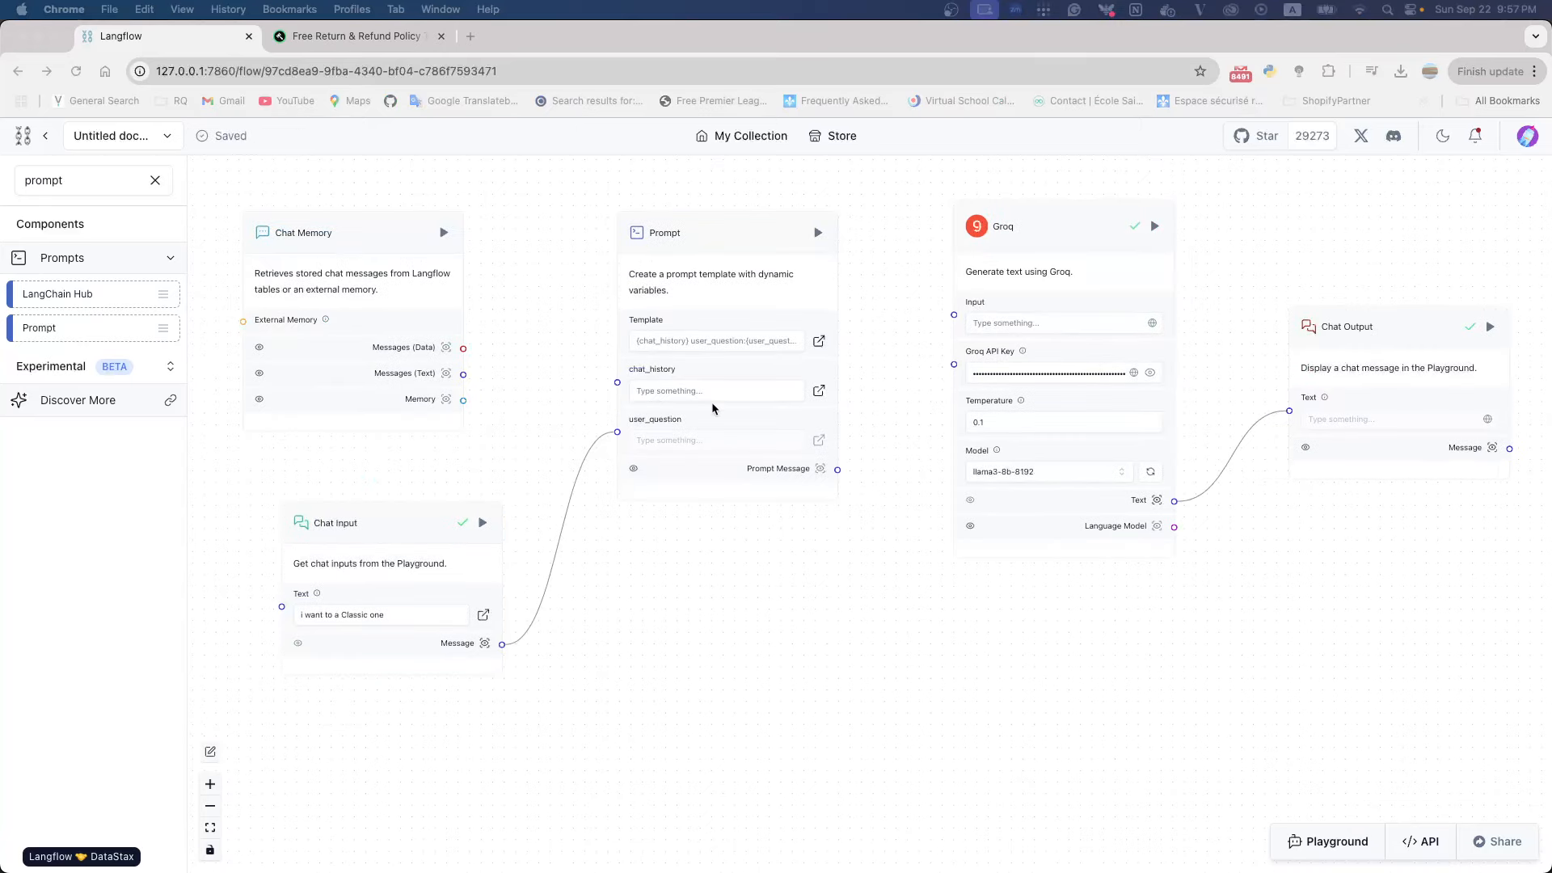
{"action": "left_click_drag", "start_coordinate": [464, 377], "coordinate": [621, 384]}
Connect the Prompt Message output to Groq's Input, and stack Chat Memory and Chat Input in an aligned column before Prompt
{"action": "scroll", "coordinate": [622, 385], "scroll_direction": "up", "scroll_amount": 5}
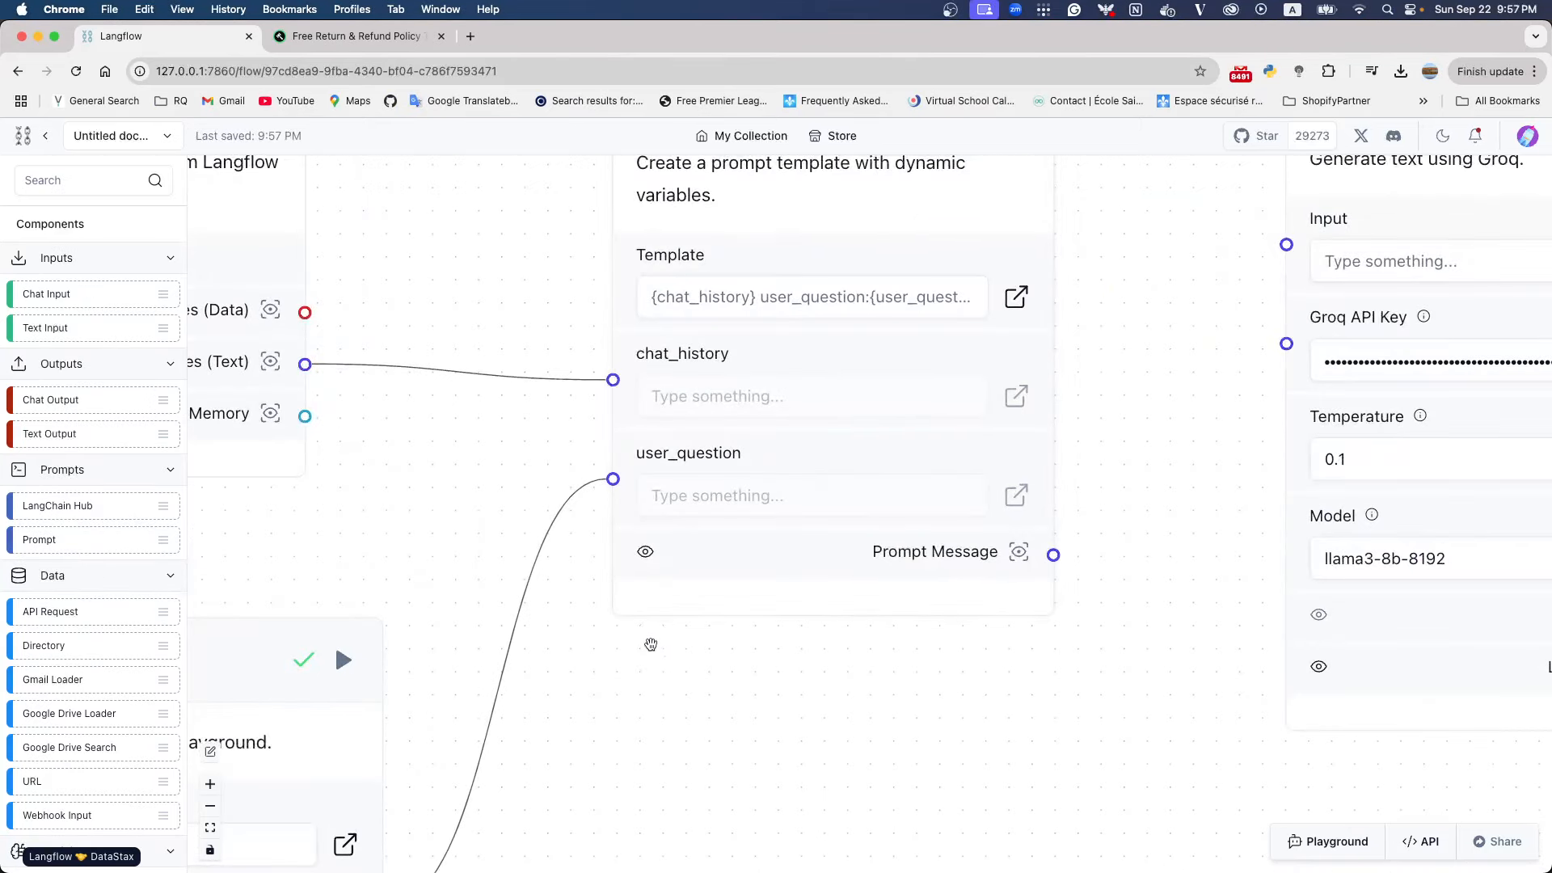
{"action": "scroll", "coordinate": [647, 637], "scroll_direction": "down", "scroll_amount": 5}
{"action": "scroll", "coordinate": [645, 635], "scroll_direction": "down", "scroll_amount": 1}
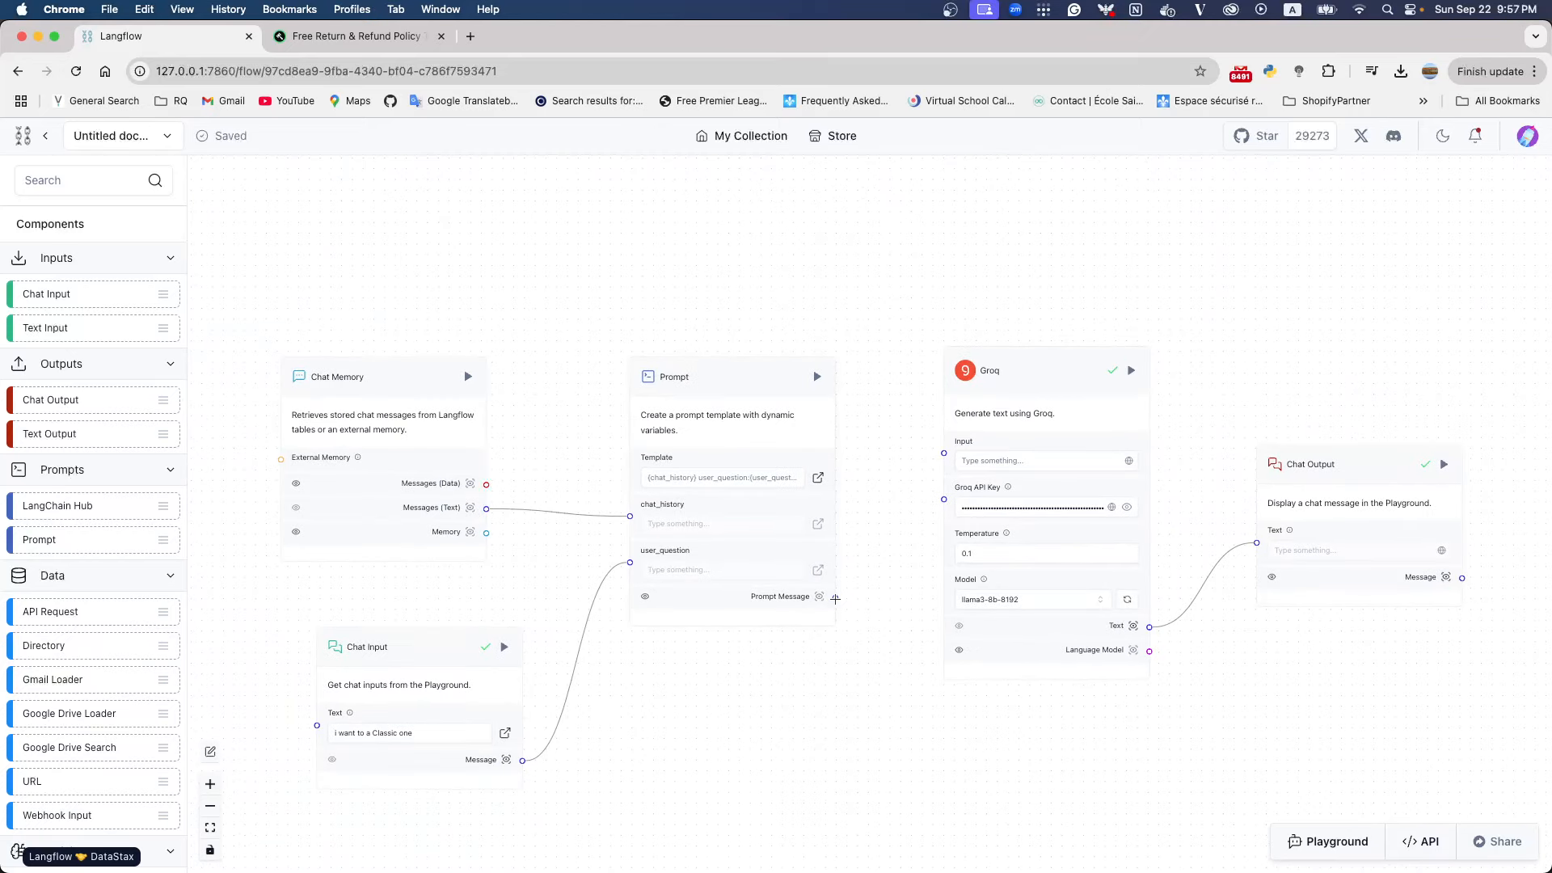
{"action": "left_click_drag", "start_coordinate": [836, 599], "coordinate": [944, 453]}
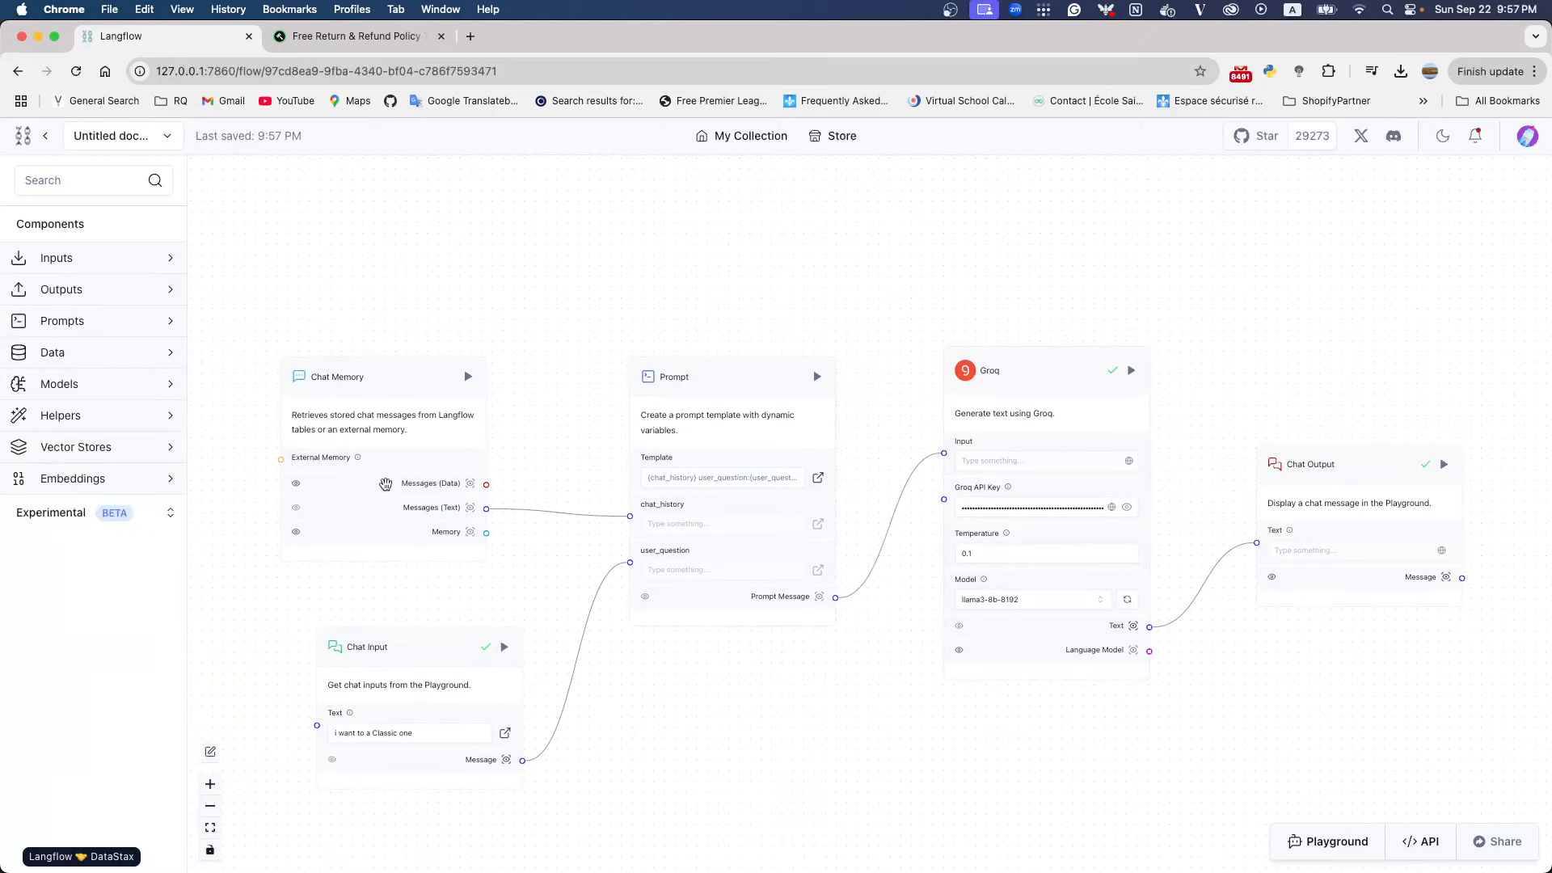
{"action": "left_click_drag", "start_coordinate": [385, 376], "coordinate": [351, 313]}
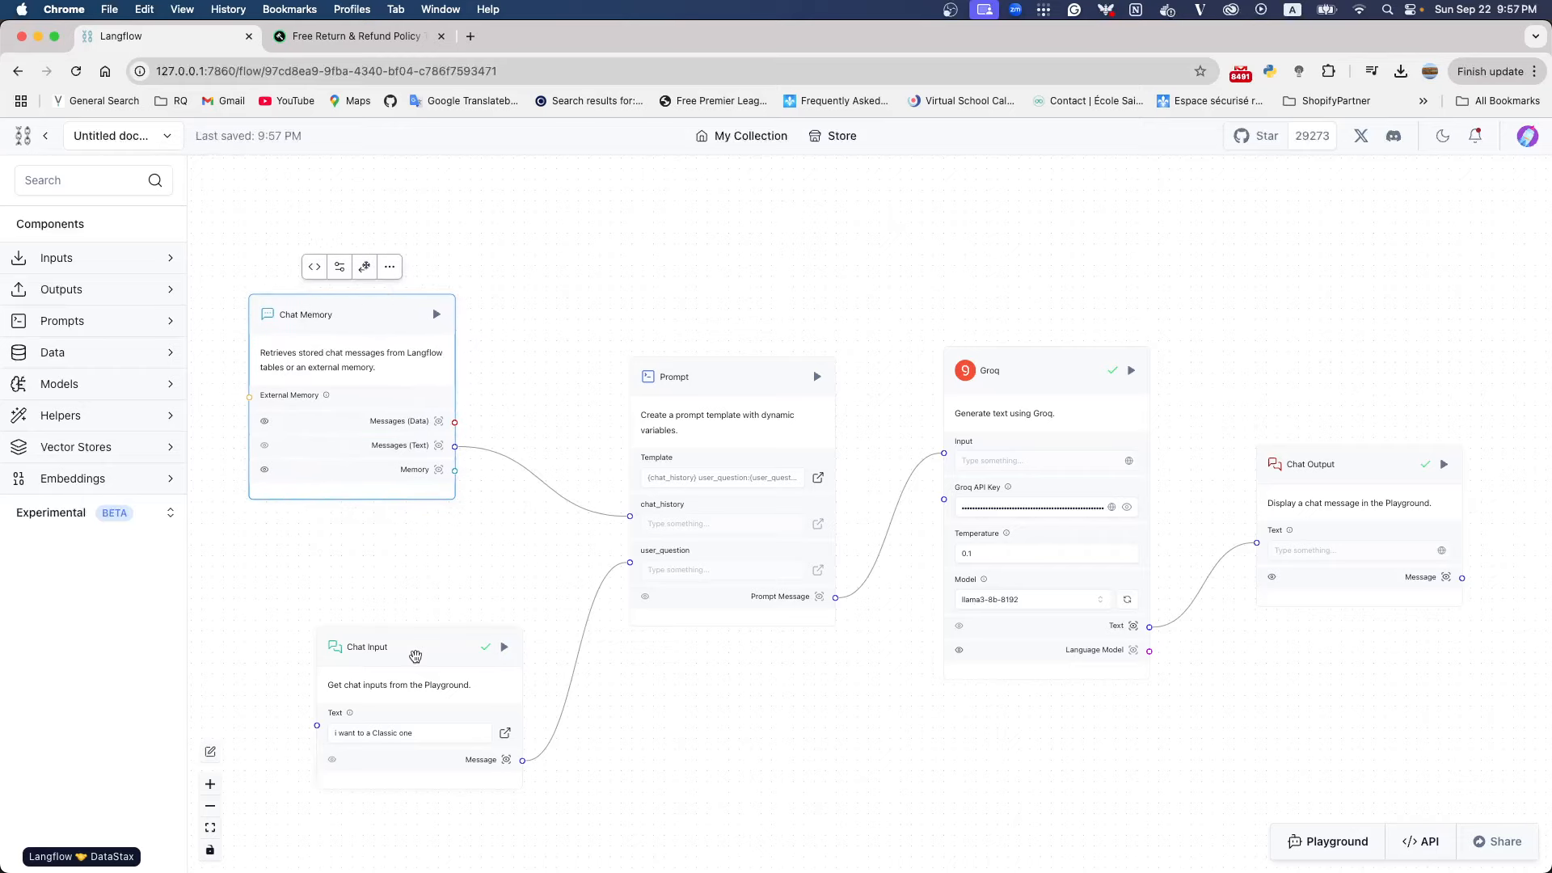
{"action": "left_click_drag", "start_coordinate": [416, 661], "coordinate": [346, 554]}
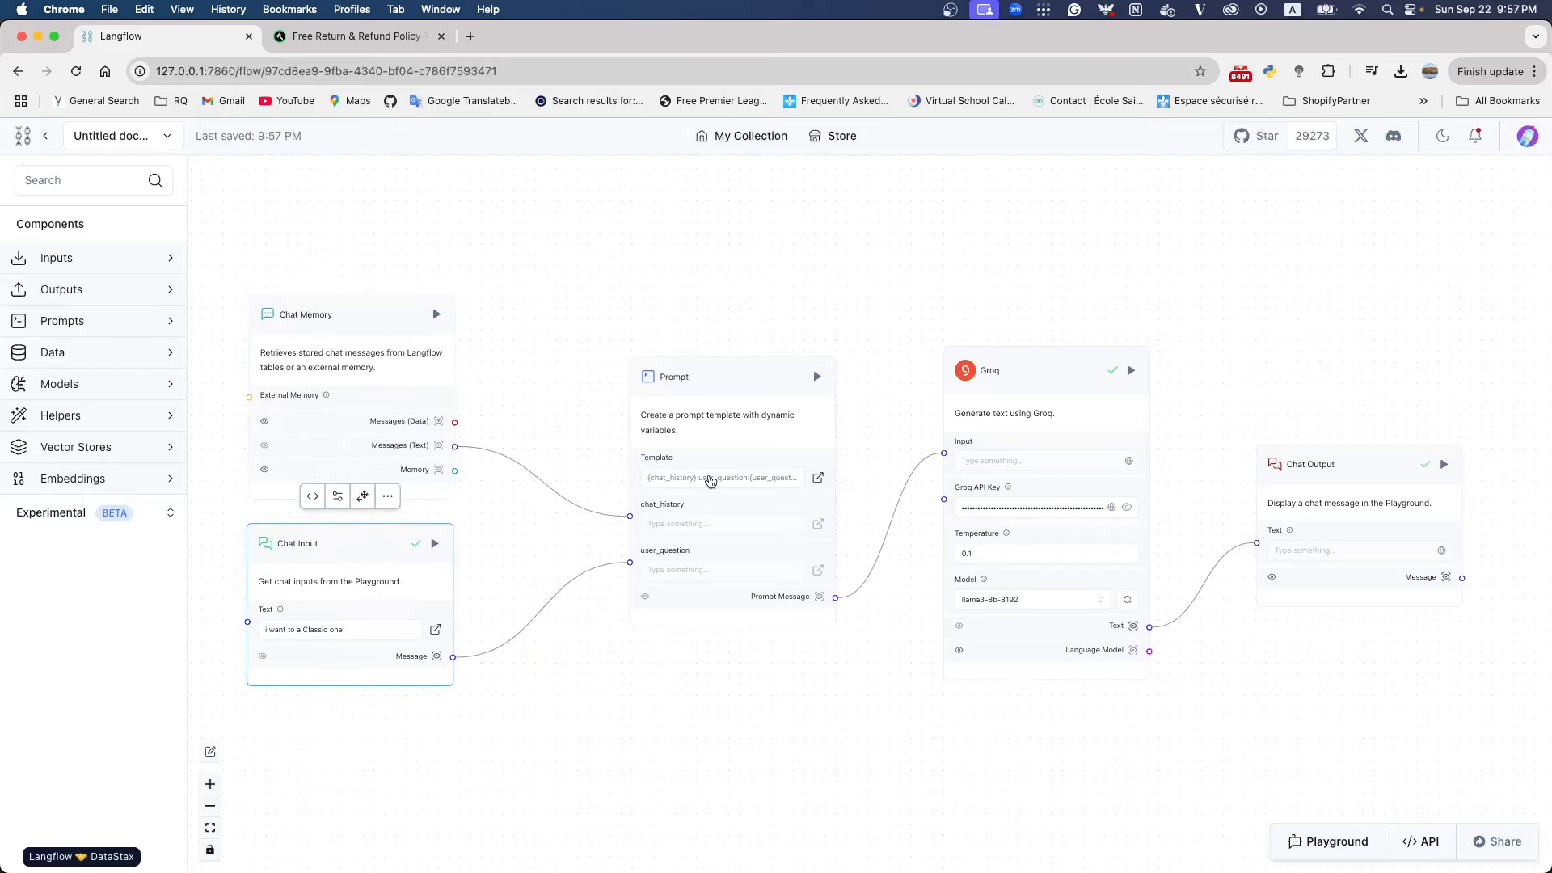
Open the Prompt template for editing and insert blank lines above {chat_history}
{"action": "left_click", "coordinate": [710, 477]}
{"action": "left_click", "coordinate": [66, 223]}
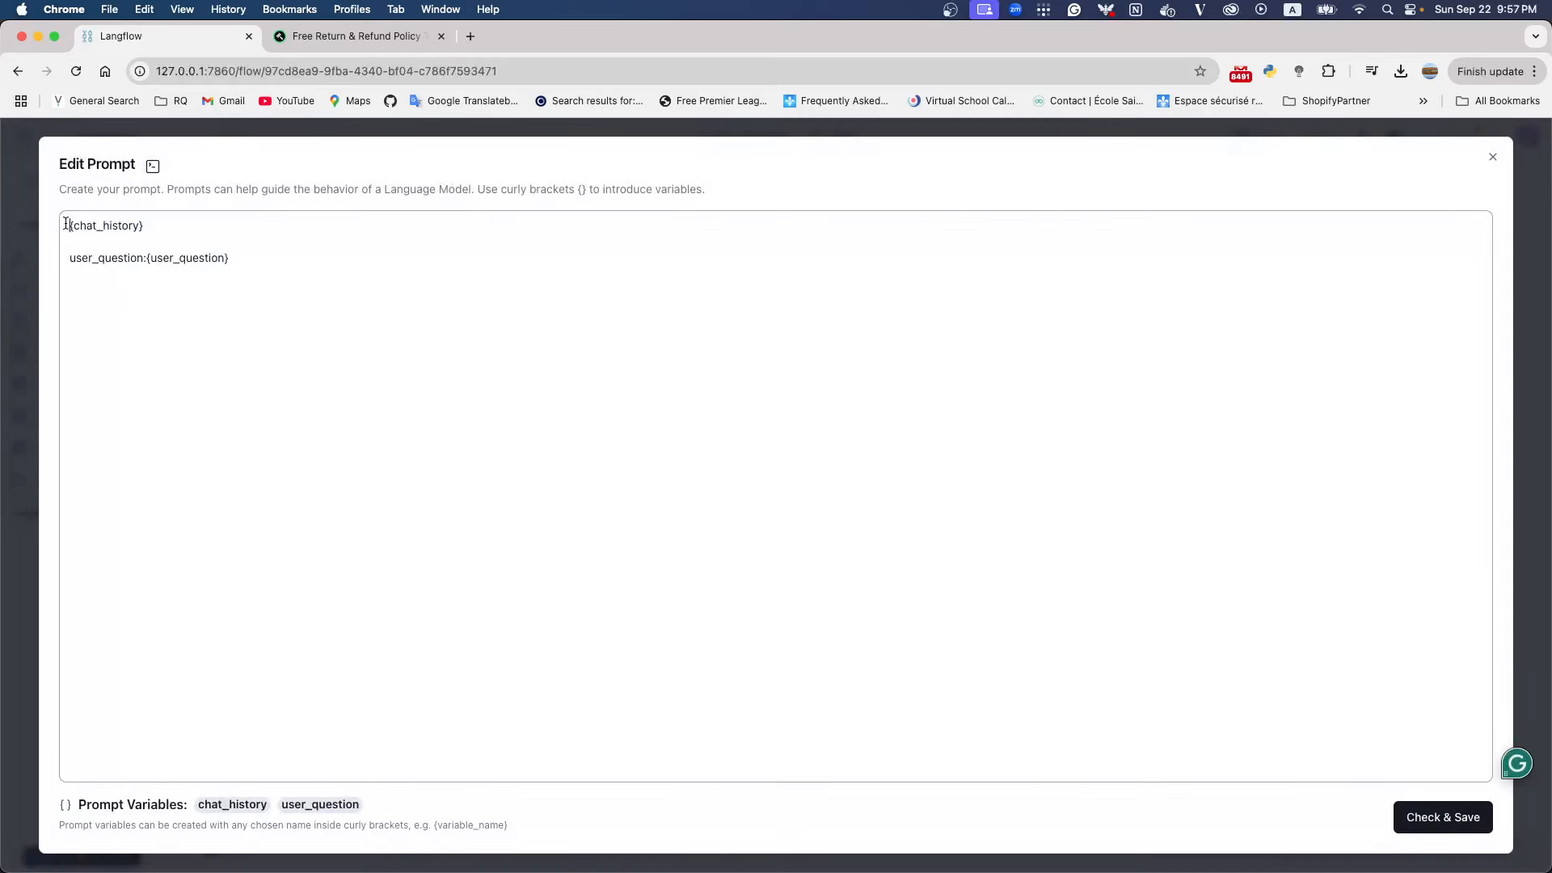
{"action": "key", "text": "Return"}
{"action": "key", "text": "Return"}
{"action": "key", "text": "Return"}
{"action": "key", "text": "Return"}
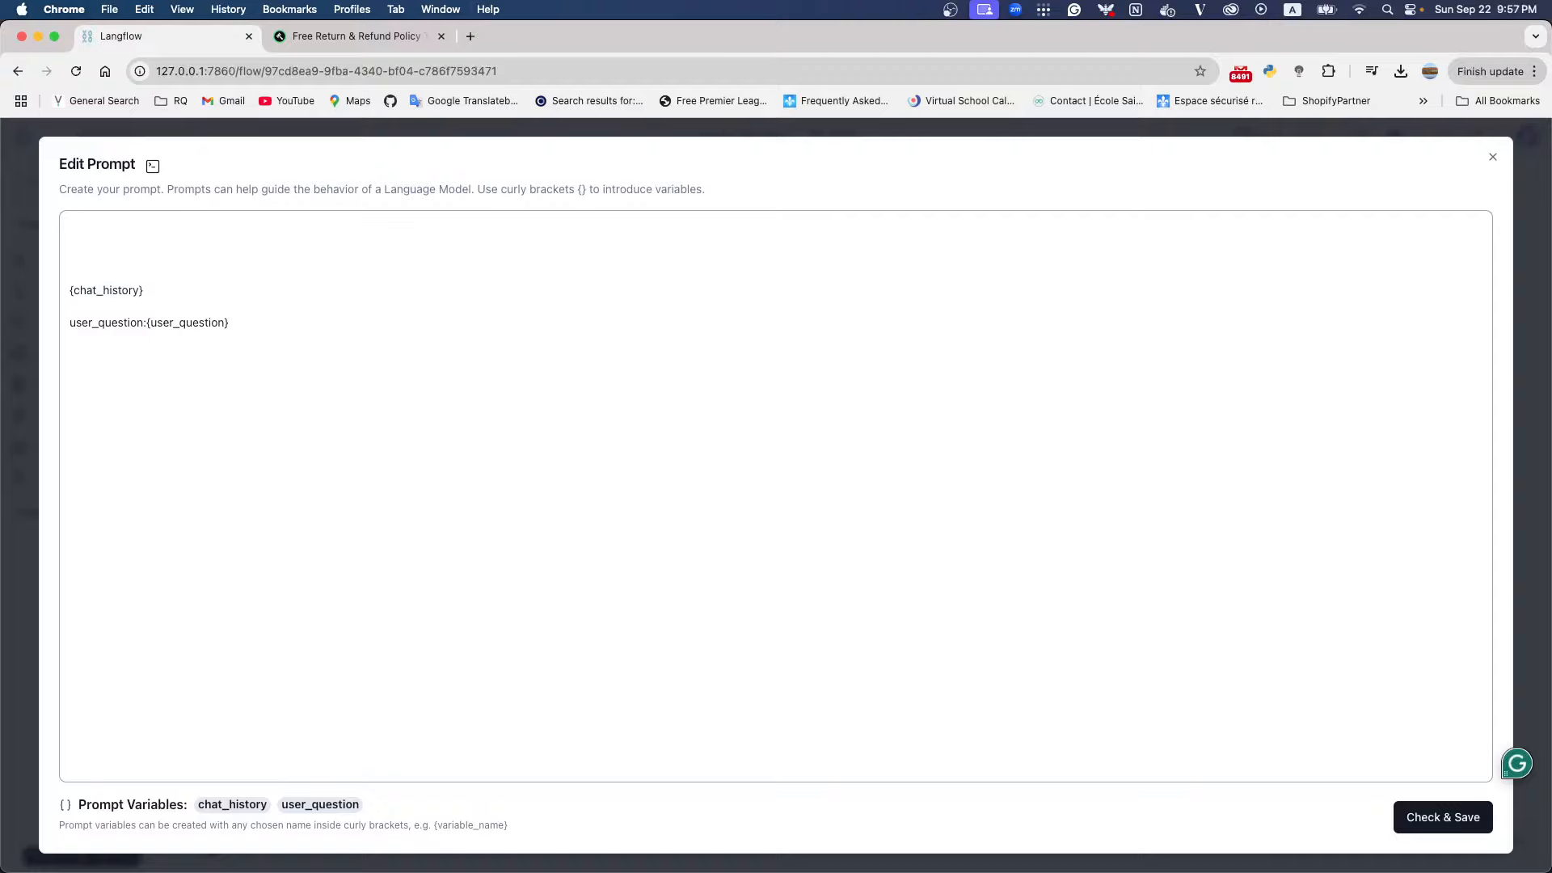
{"action": "key", "text": "Up"}
{"action": "key", "text": "Up"}
{"action": "key", "text": "Up"}
{"action": "key", "text": "Up"}
{"action": "key", "text": "super+Tab"}
{"action": "key", "text": "super+Tab"}
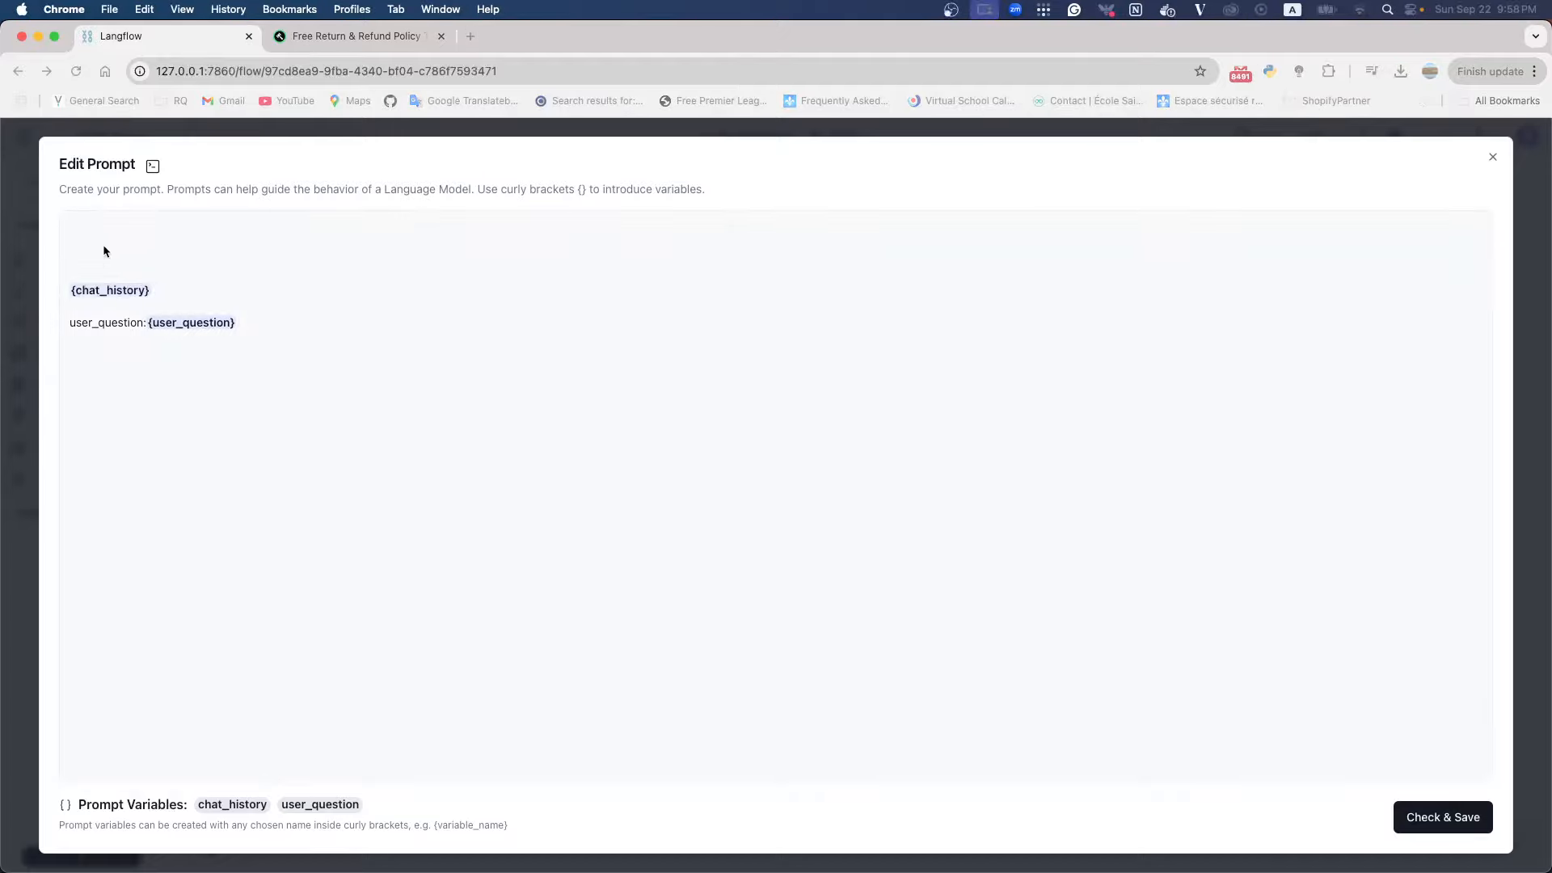
Add the instruction "You are acting a role as customer service at FenLab" above {chat_history} and save the template
{"action": "left_click", "coordinate": [103, 235]}
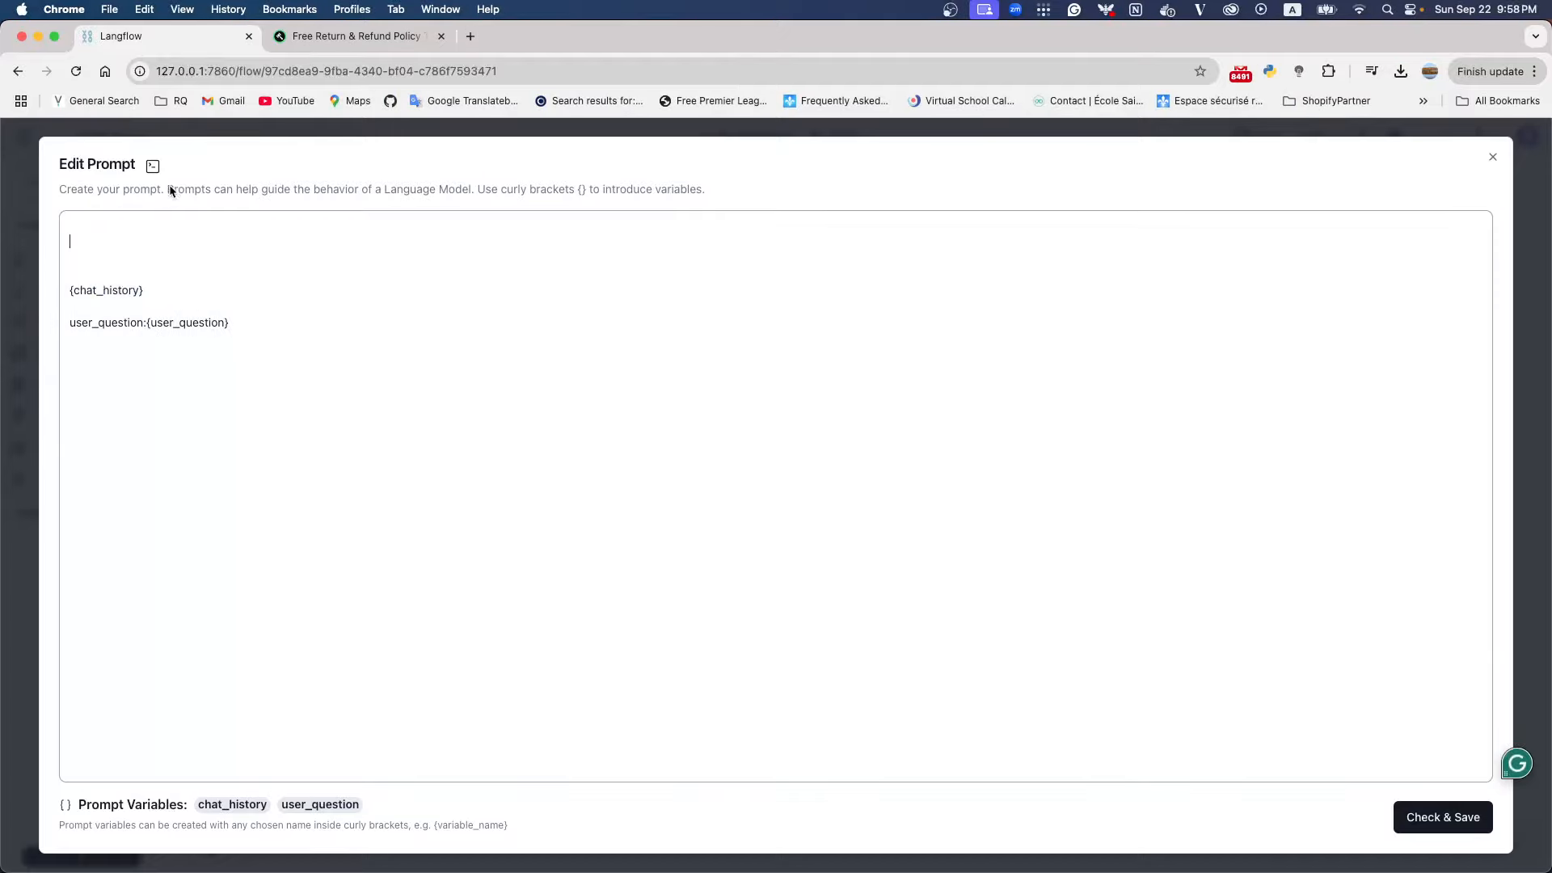
{"action": "left_click", "coordinate": [131, 237]}
{"action": "type", "text": "You are acting a role as customer ser"}
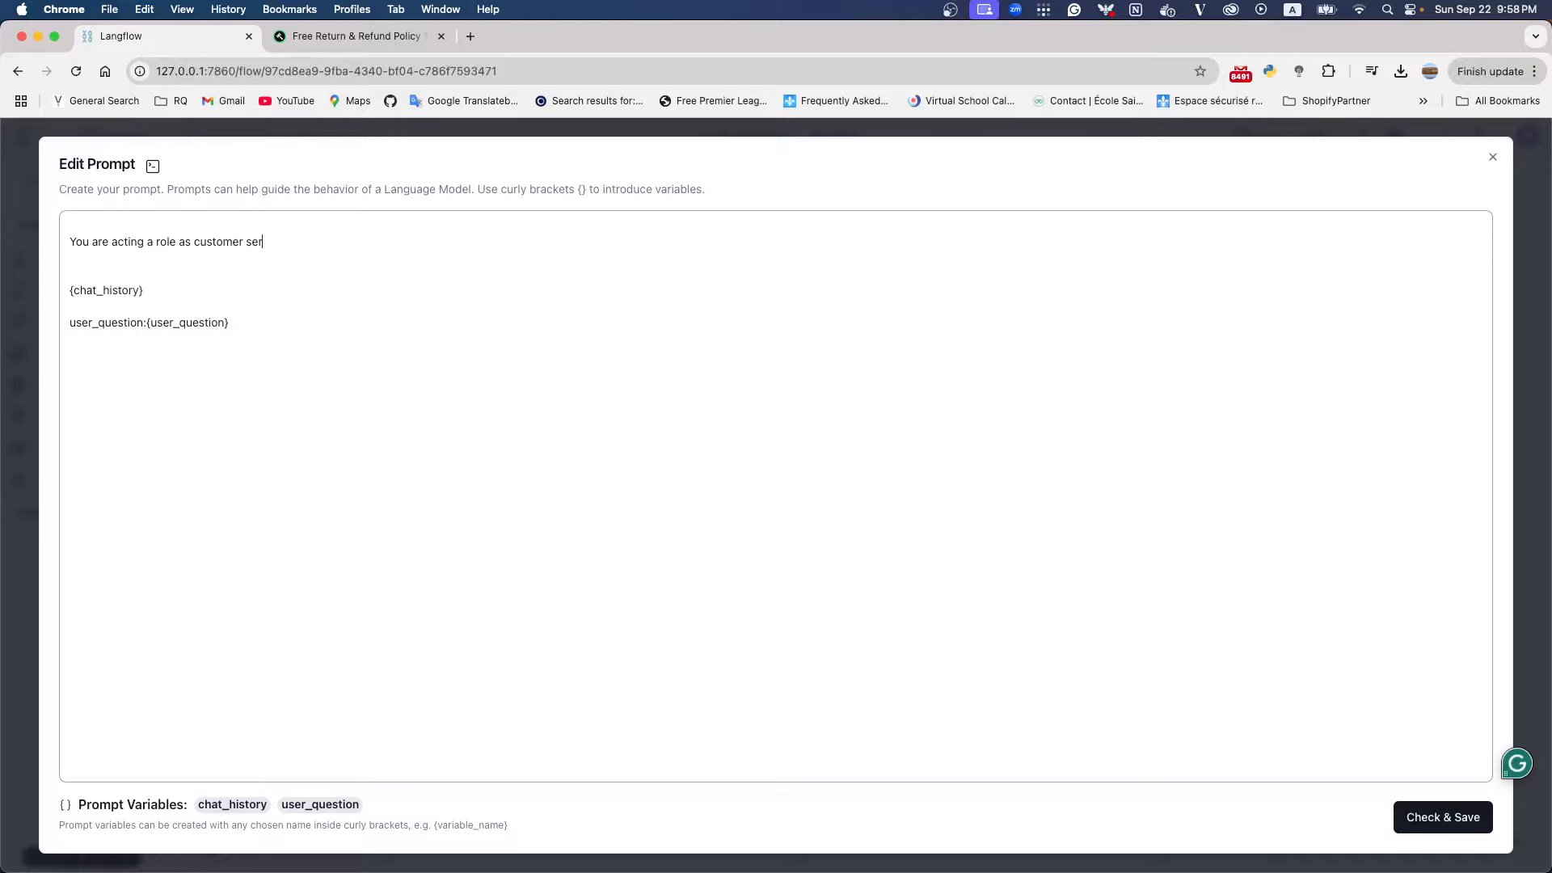
{"action": "type", "text": "vice at FenlLab"}
{"action": "left_click", "coordinate": [1455, 816]}
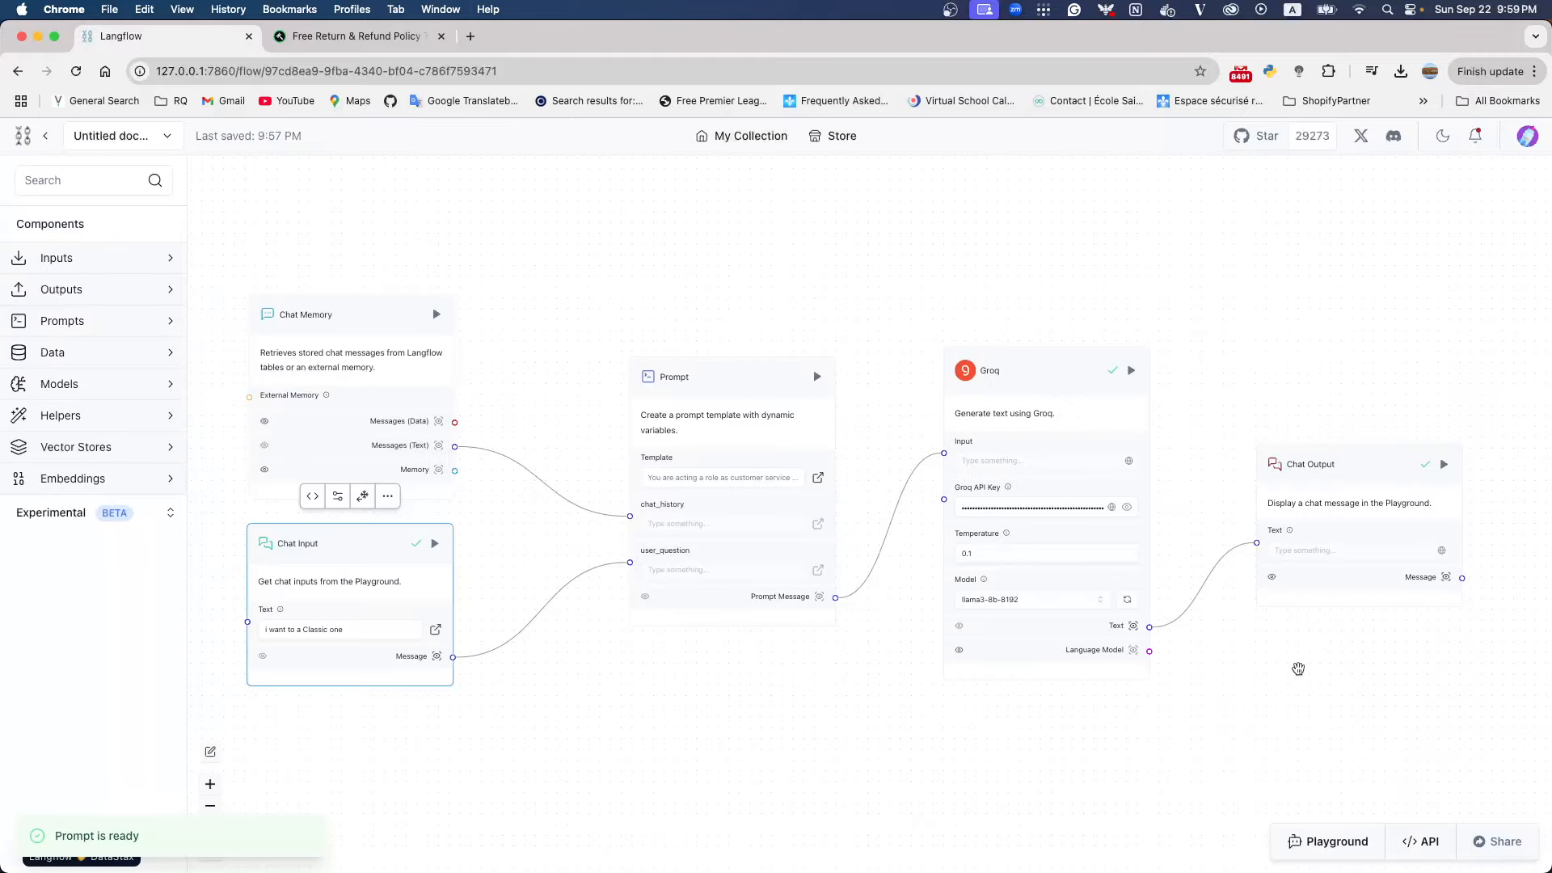
Clear the old Playground conversation, ask "who are you?" to test the assistant's role, and close the Playground
{"action": "left_click", "coordinate": [1306, 845]}
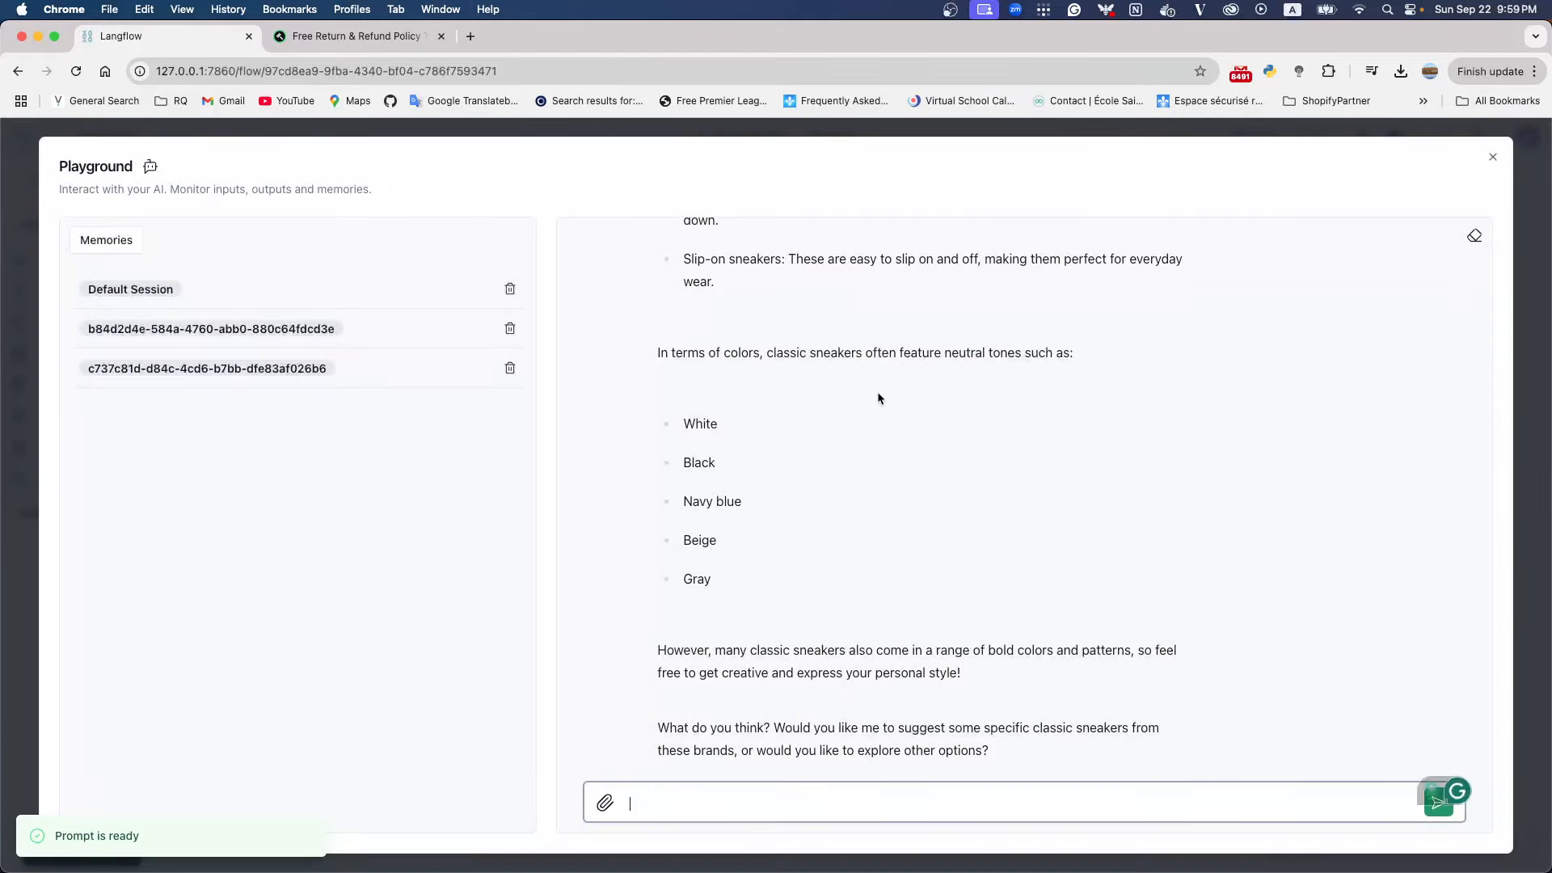
{"action": "left_click", "coordinate": [1475, 235]}
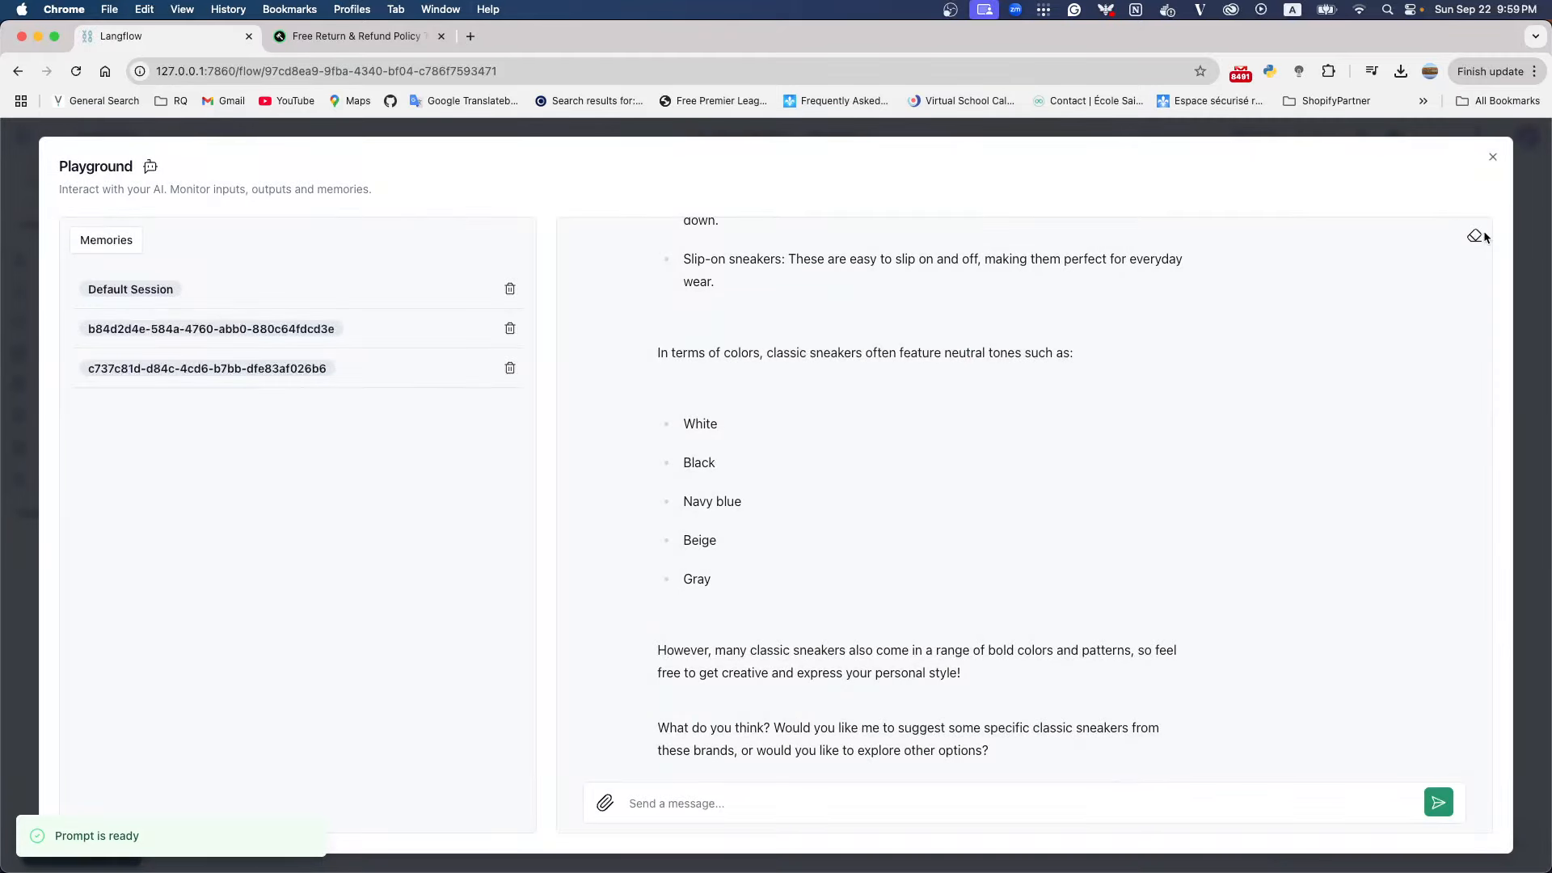
{"action": "left_click", "coordinate": [816, 798]}
{"action": "type", "text": "who are yo"}
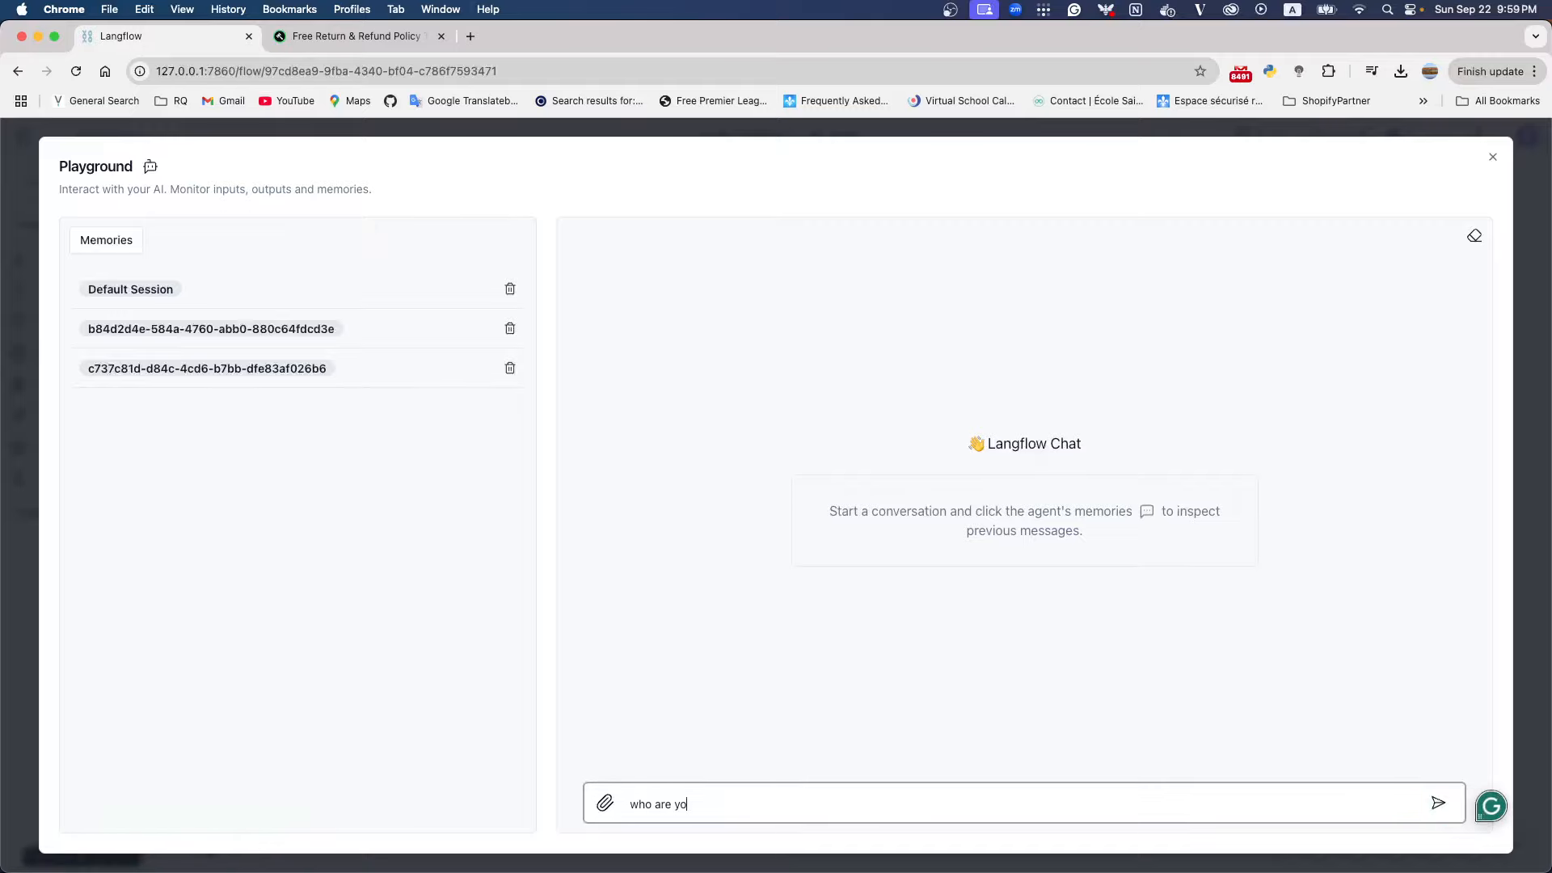
{"action": "type", "text": "u?"}
{"action": "key", "text": "Return"}
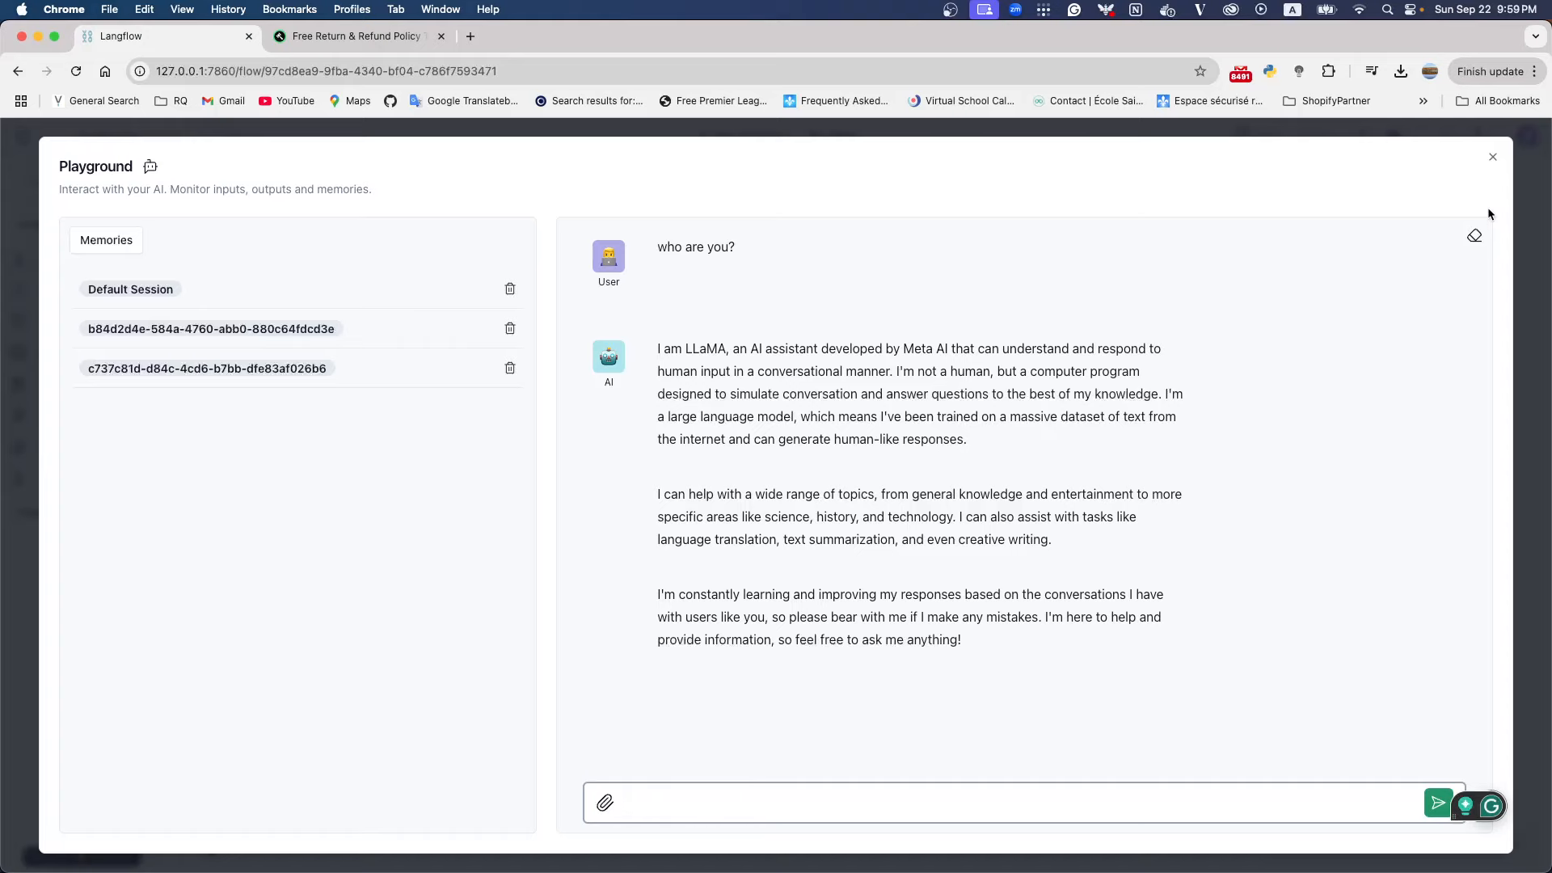
{"action": "left_click", "coordinate": [1492, 156]}
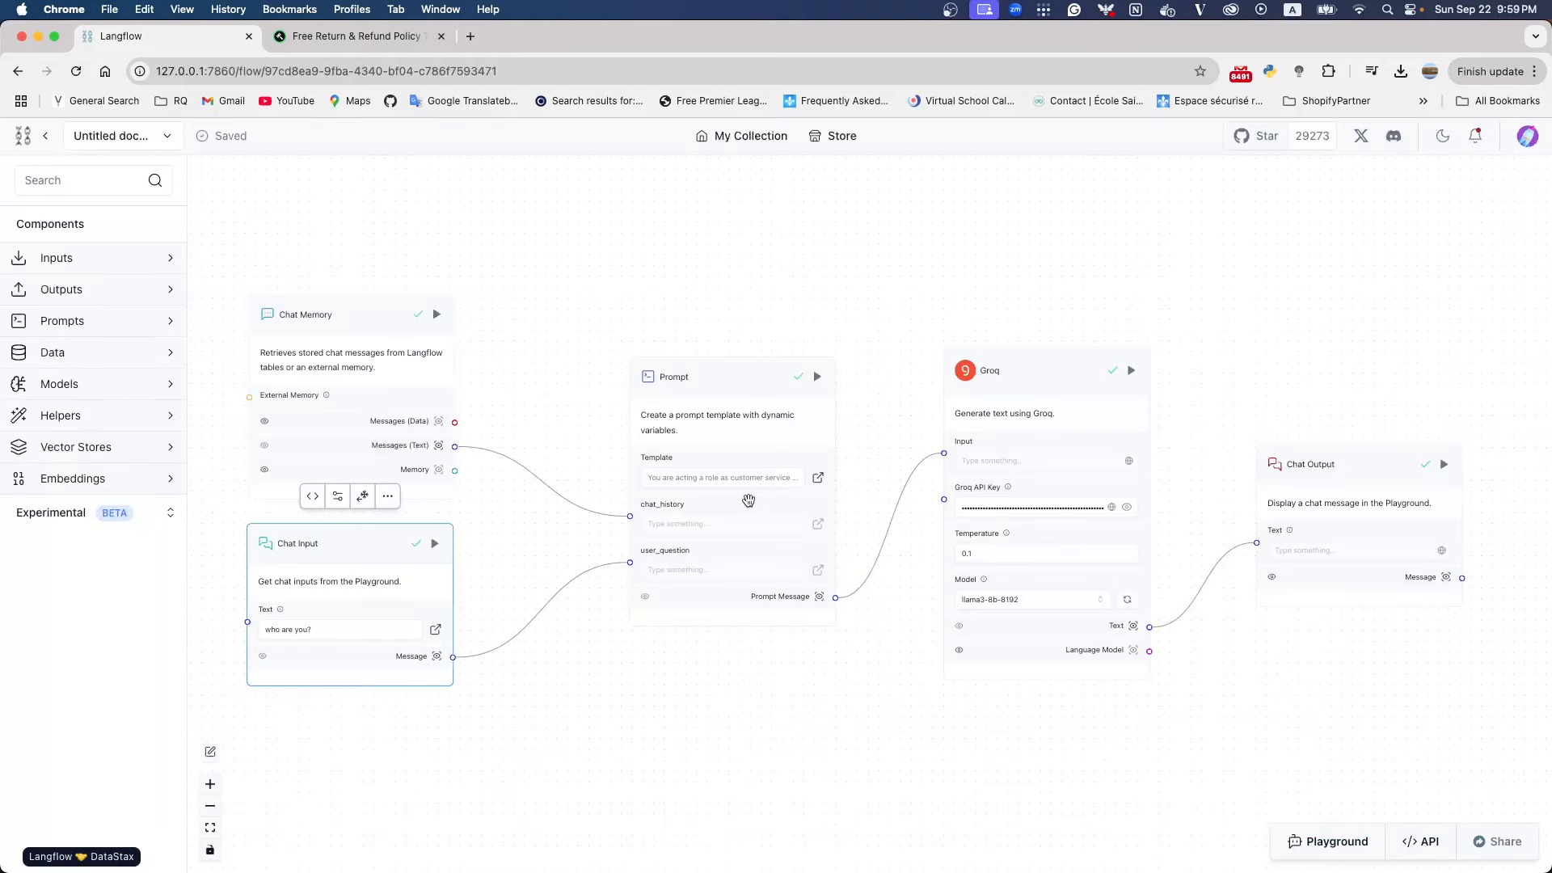
Remove the extra blank lines above and below the FenLab role instruction in the Prompt template and save it
{"action": "left_click", "coordinate": [723, 477]}
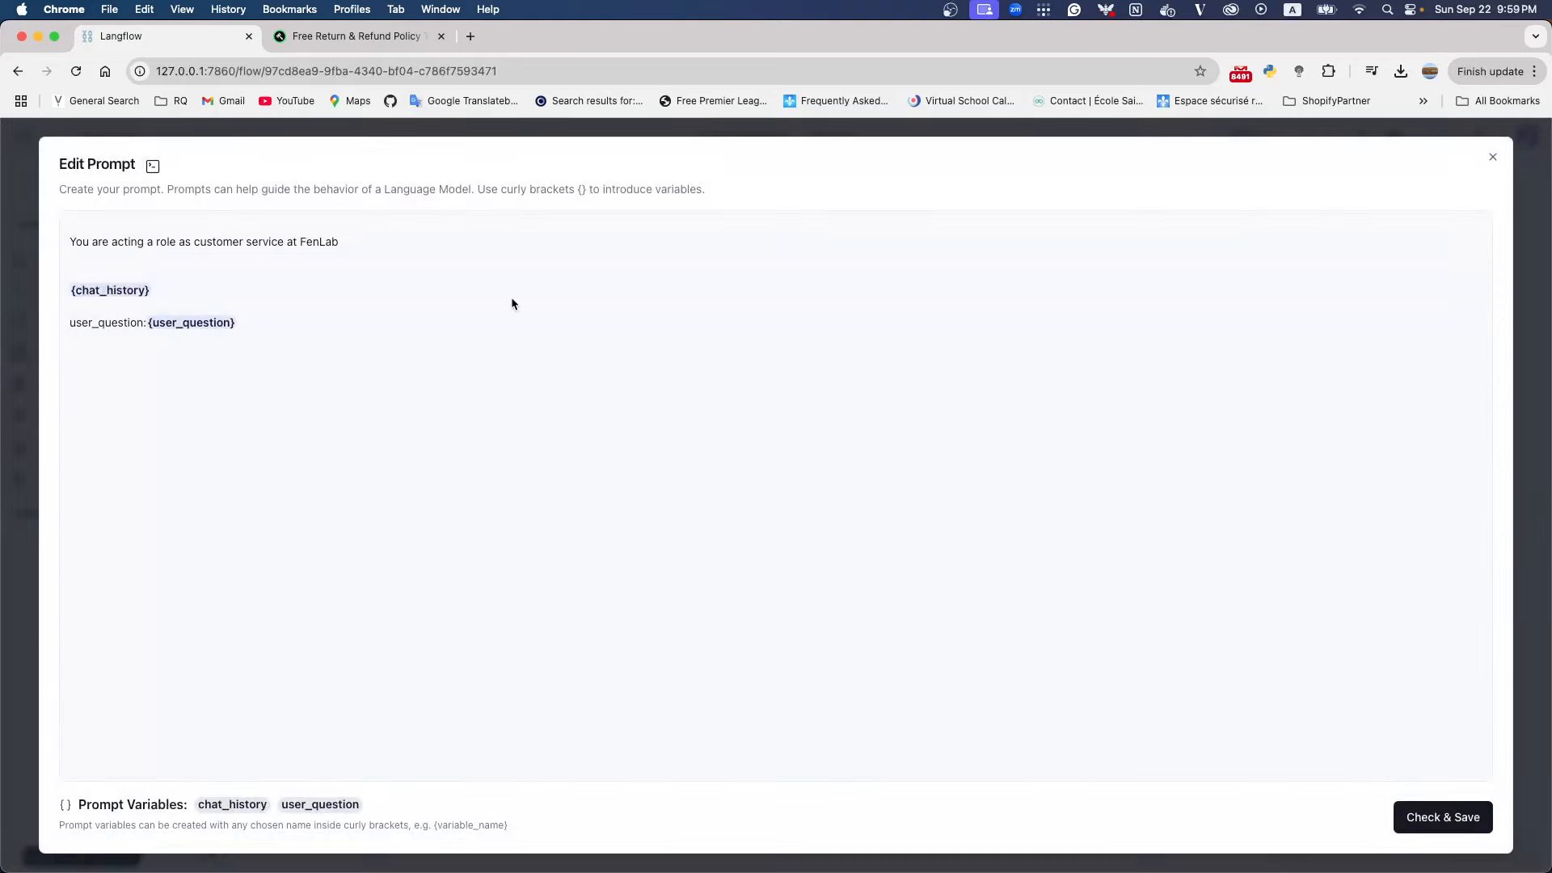
{"action": "left_click", "coordinate": [139, 259]}
{"action": "key", "text": "BackSpace"}
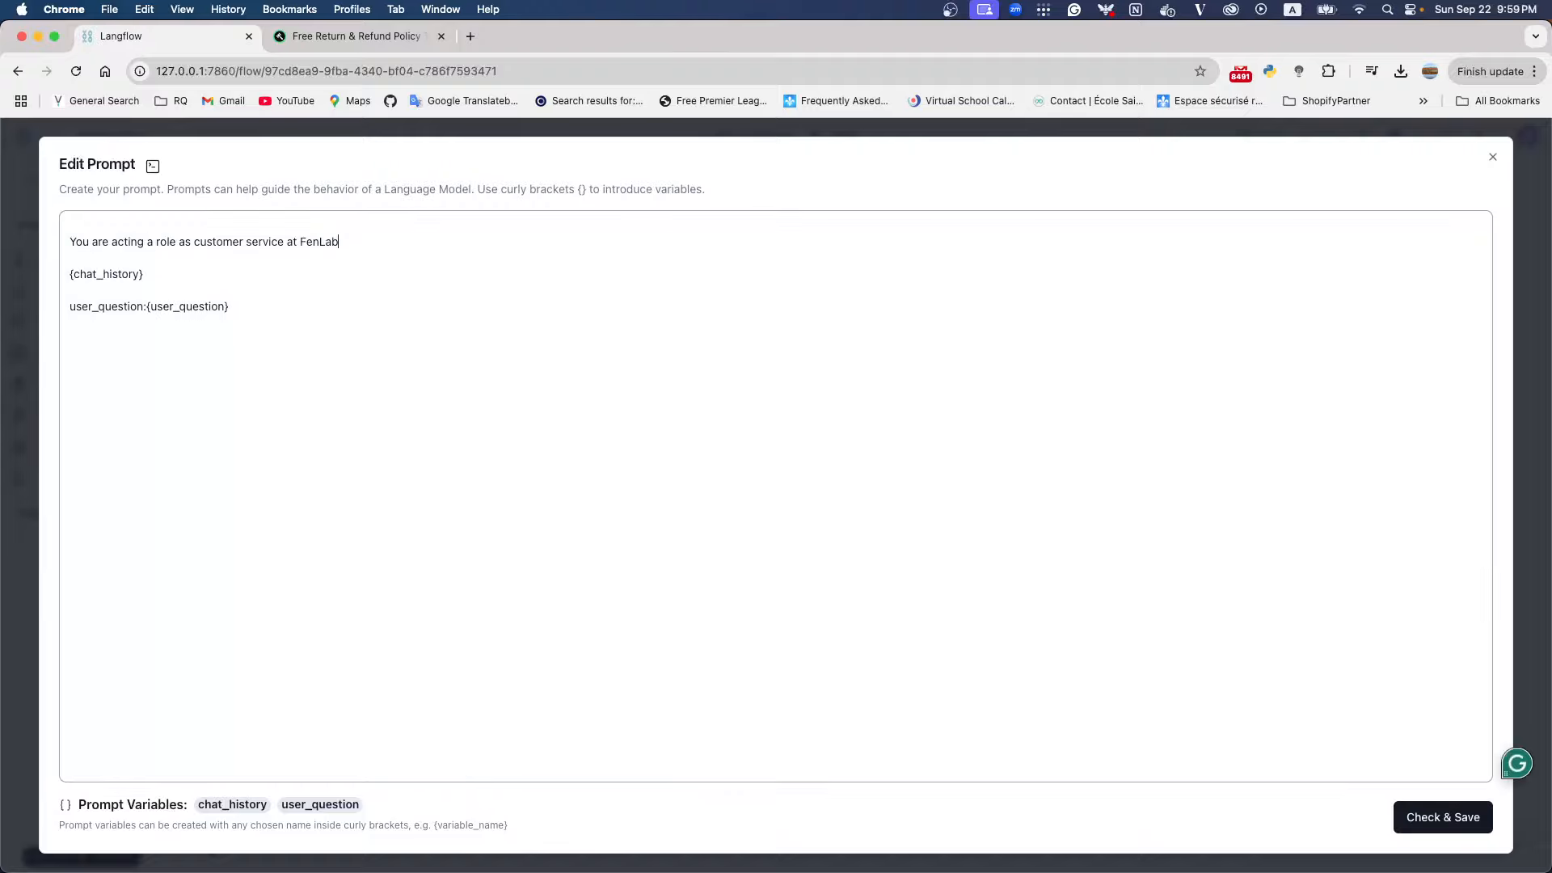
{"action": "left_click", "coordinate": [67, 241]}
{"action": "key", "text": "BackSpace"}
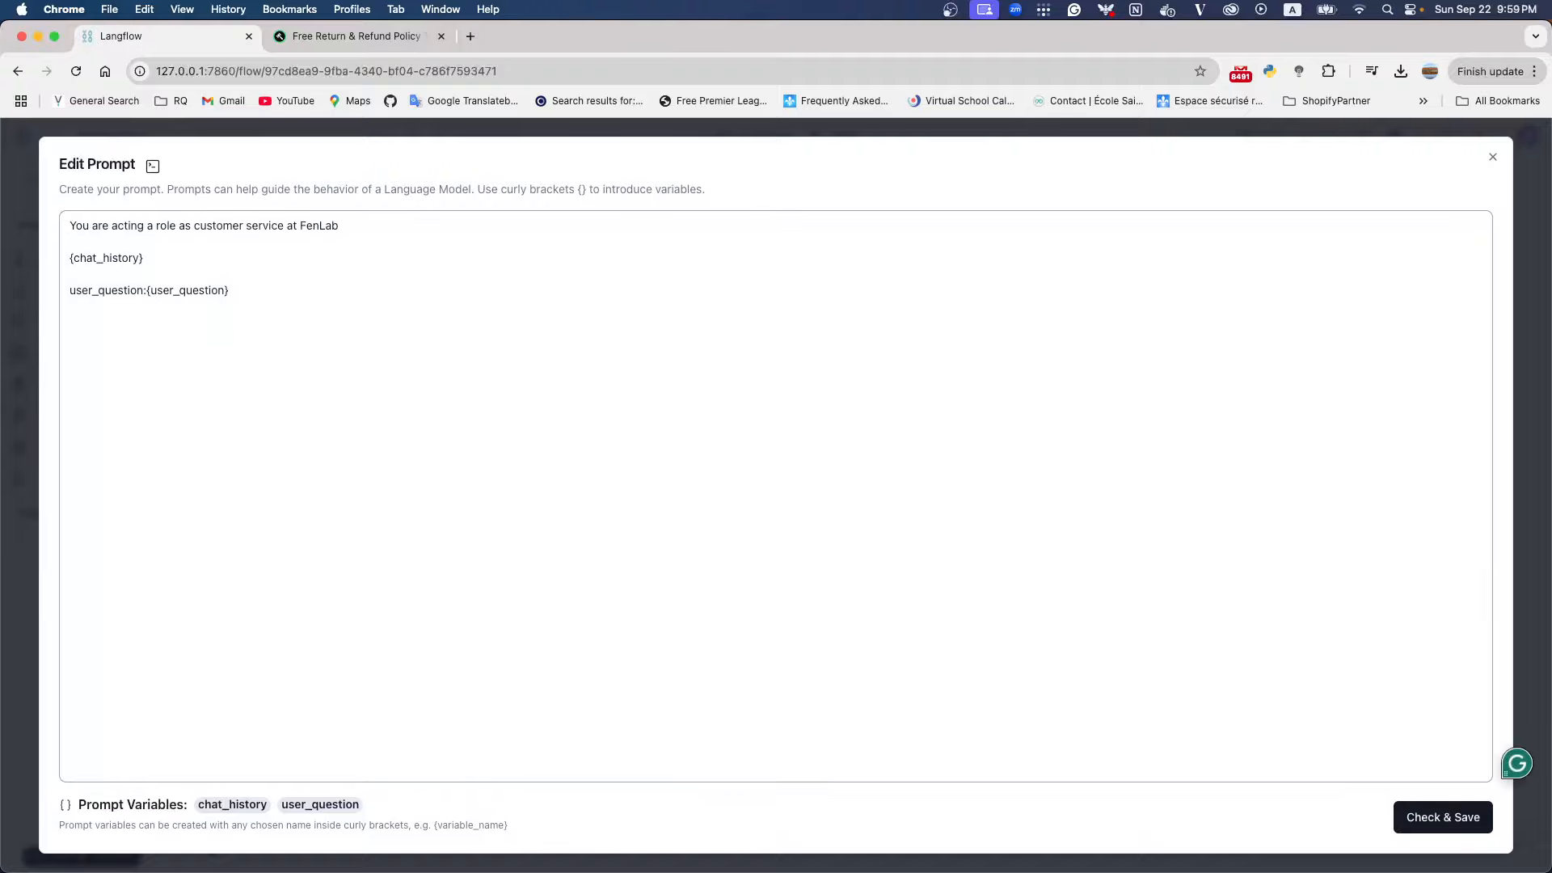
{"action": "left_click", "coordinate": [1403, 816]}
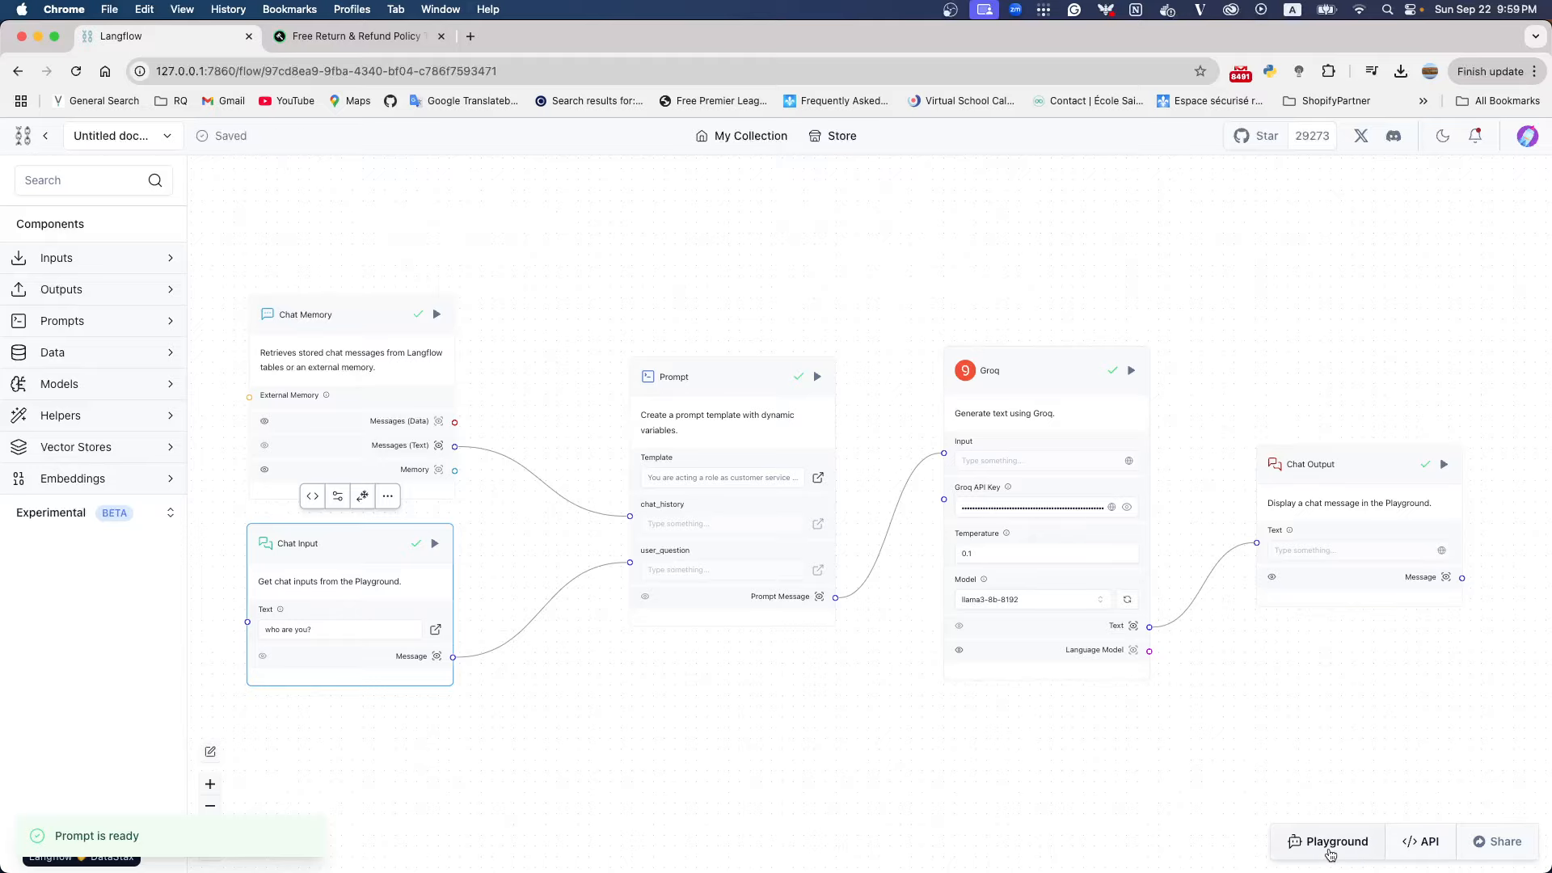
Clear the Playground conversation, retest the role with the message "hey, who are you", and close the Playground
{"action": "left_click", "coordinate": [1329, 845]}
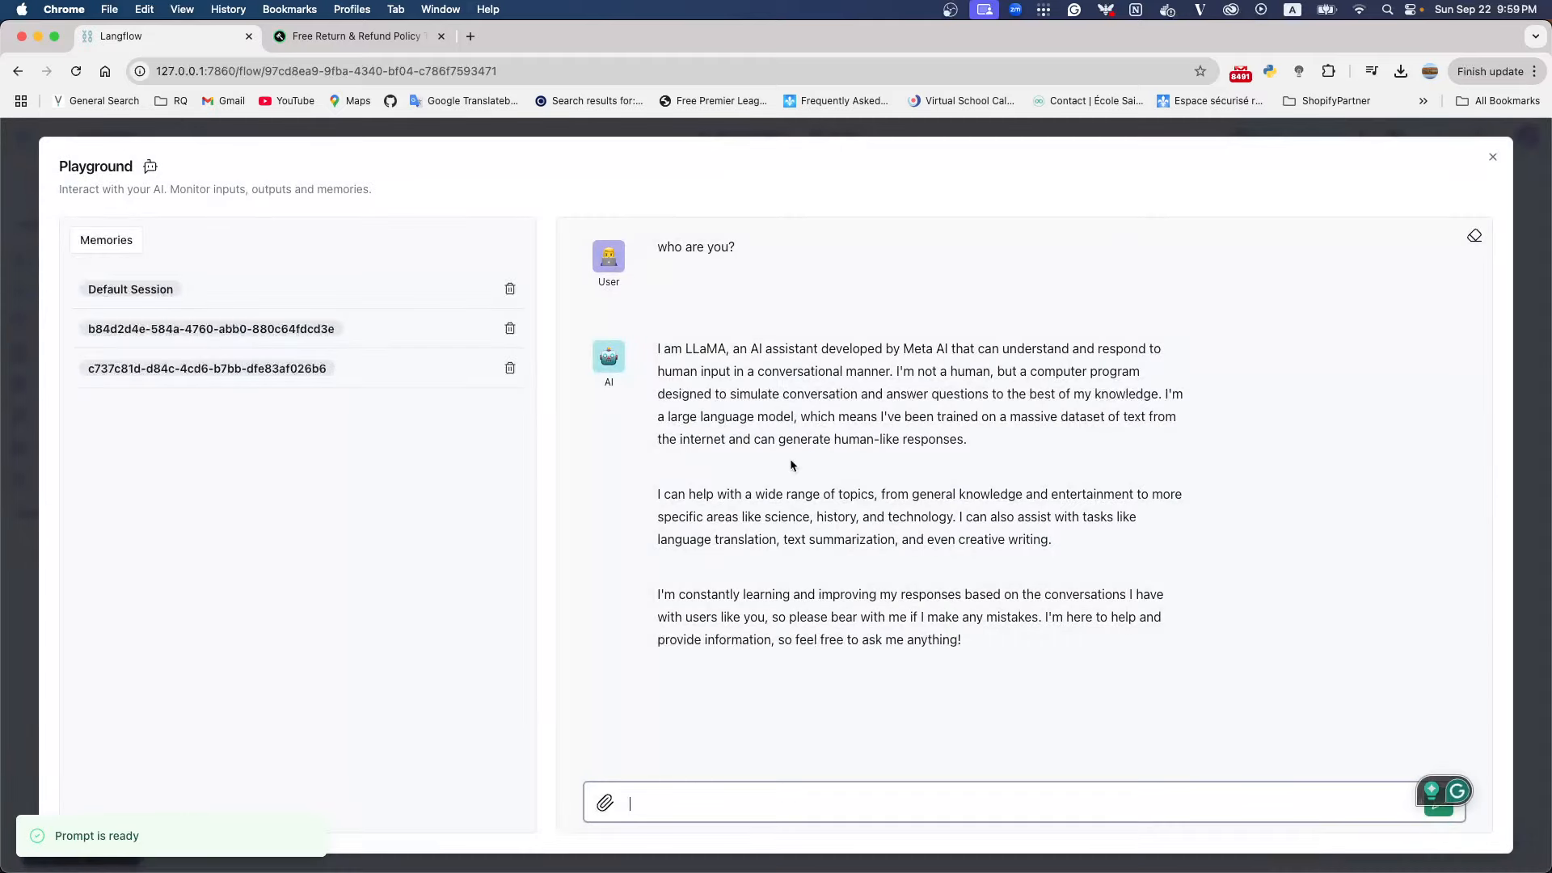
{"action": "left_click", "coordinate": [1474, 238]}
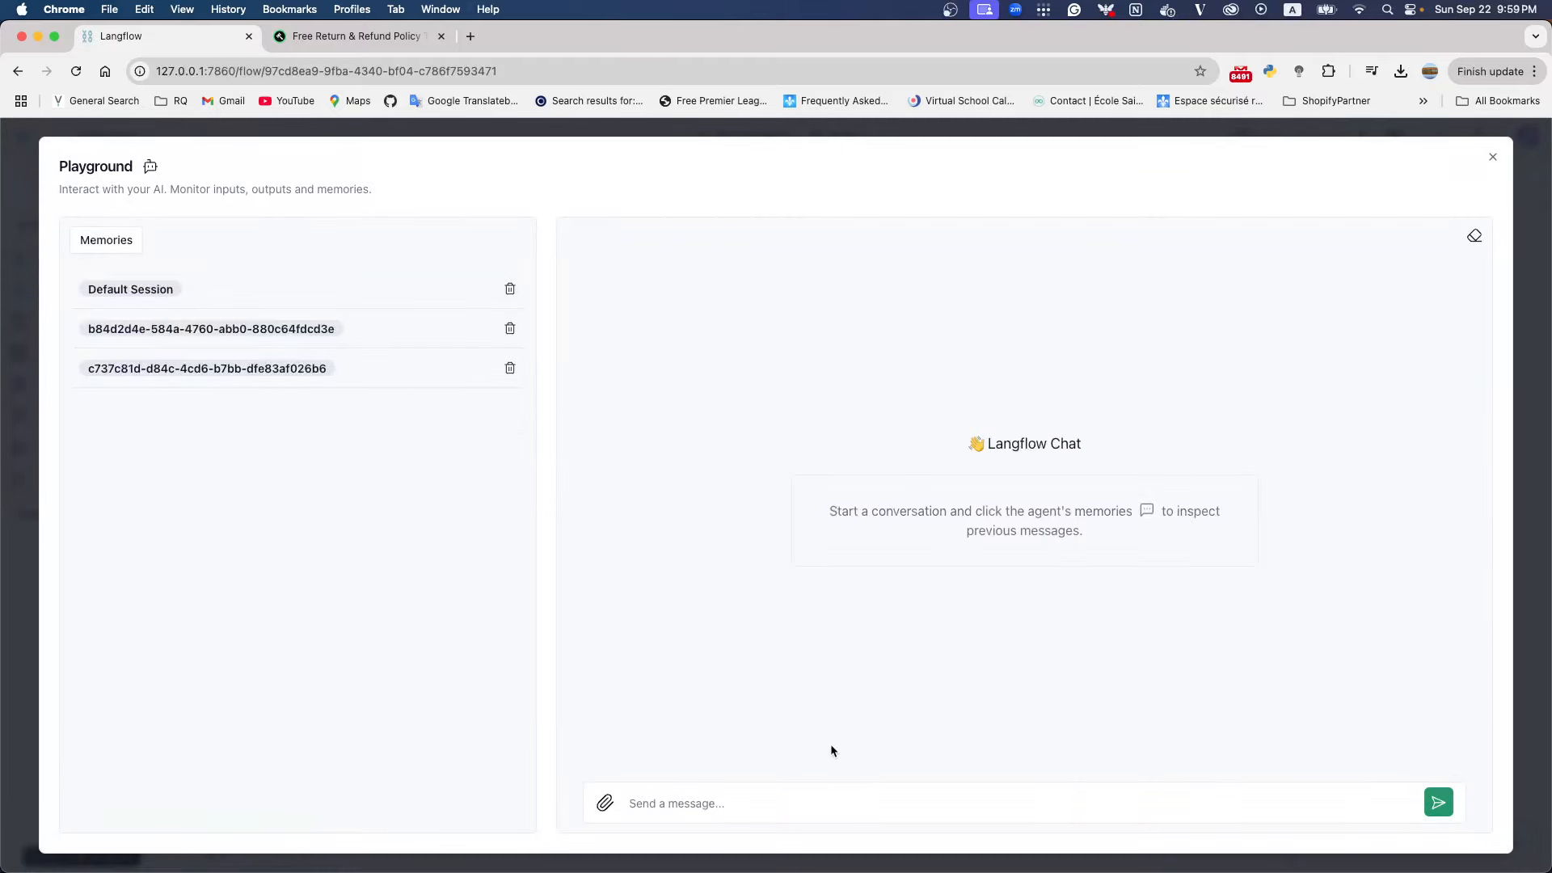
{"action": "left_click", "coordinate": [771, 798]}
{"action": "type", "text": "hey"}
{"action": "key", "text": "BackSpace"}
{"action": "type", "text": ", "}
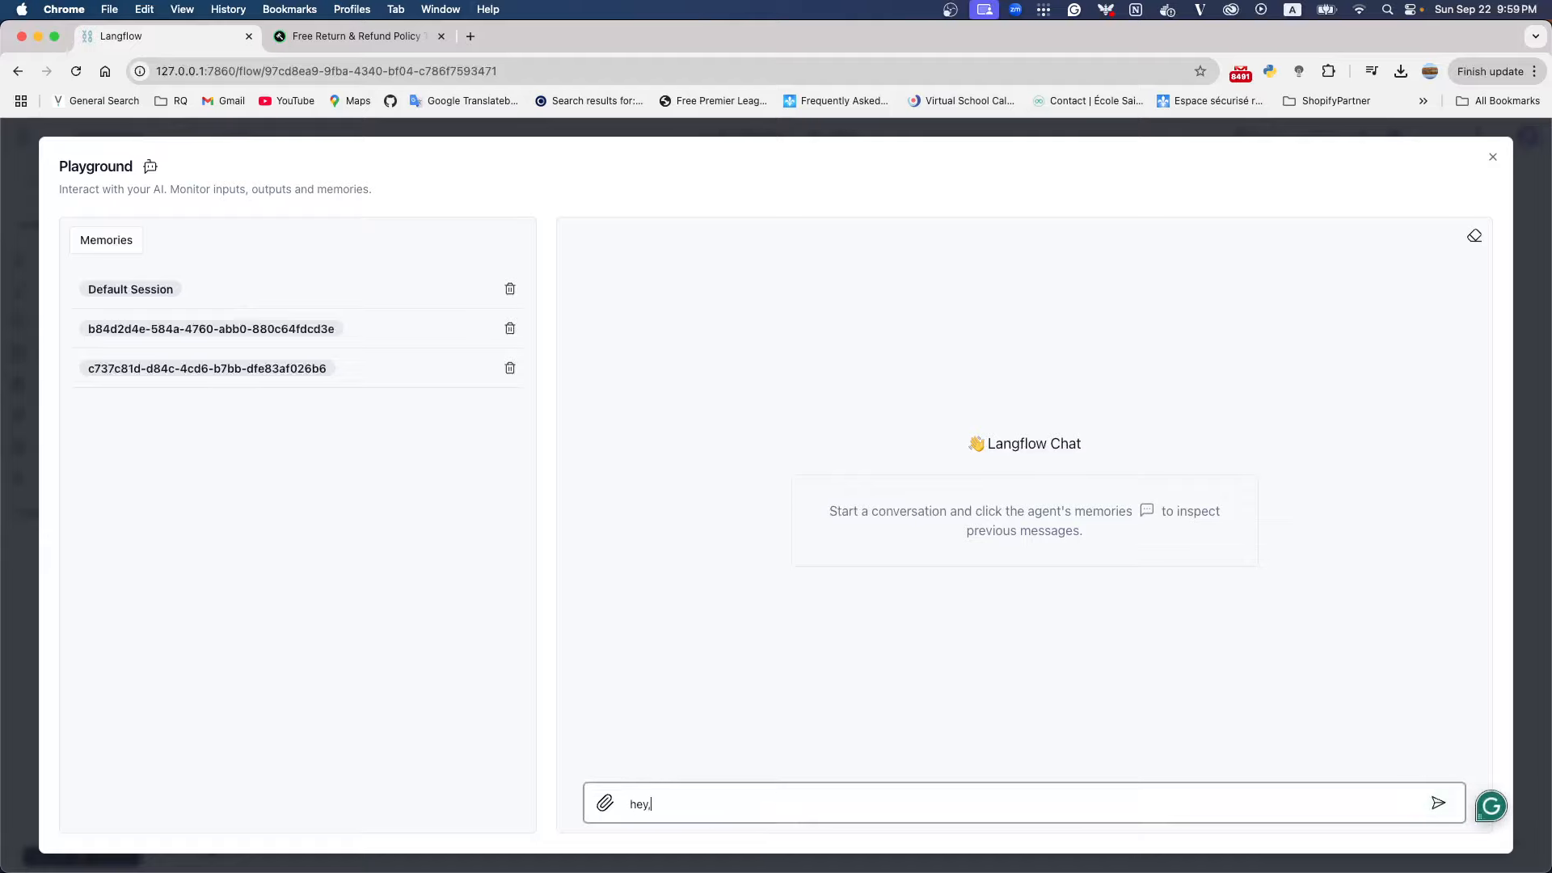
{"action": "type", "text": "who are you"}
{"action": "key", "text": "Return"}
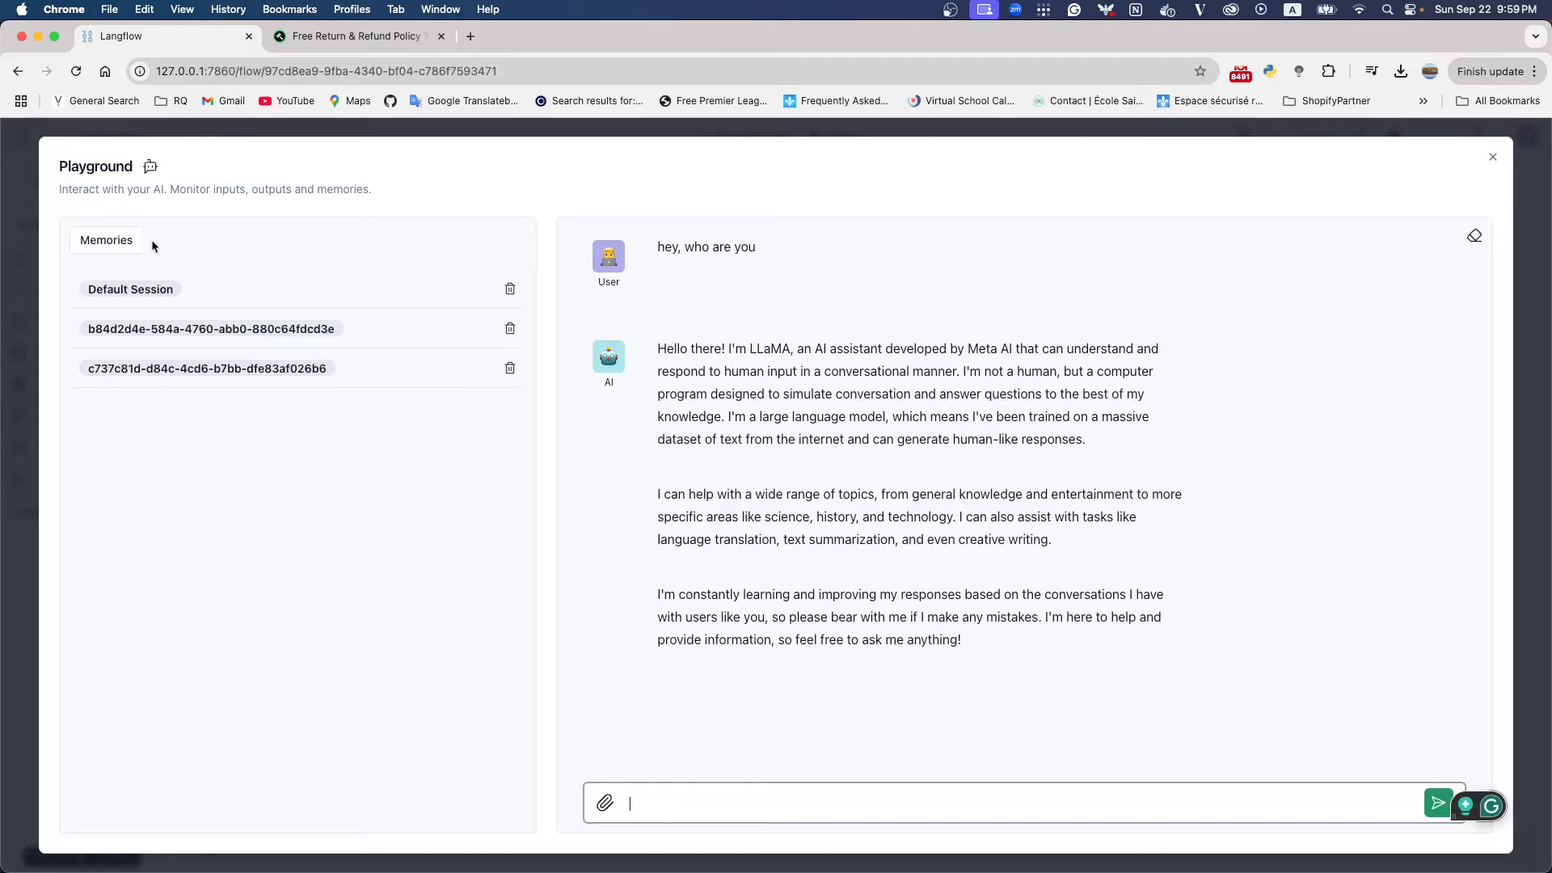
{"action": "left_click", "coordinate": [98, 242]}
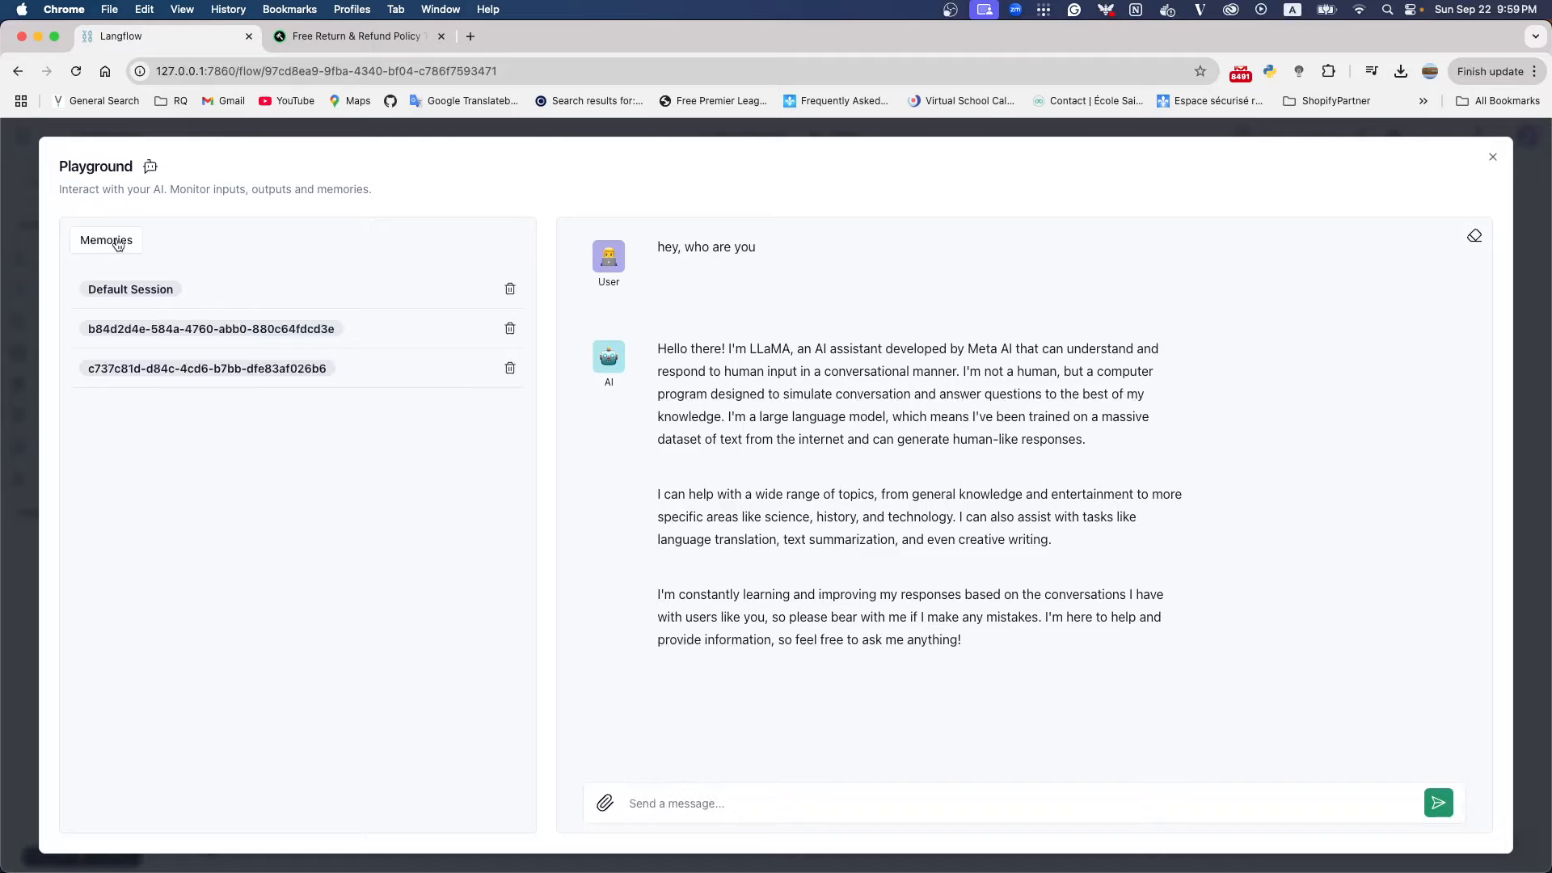
{"action": "left_click", "coordinate": [1492, 157]}
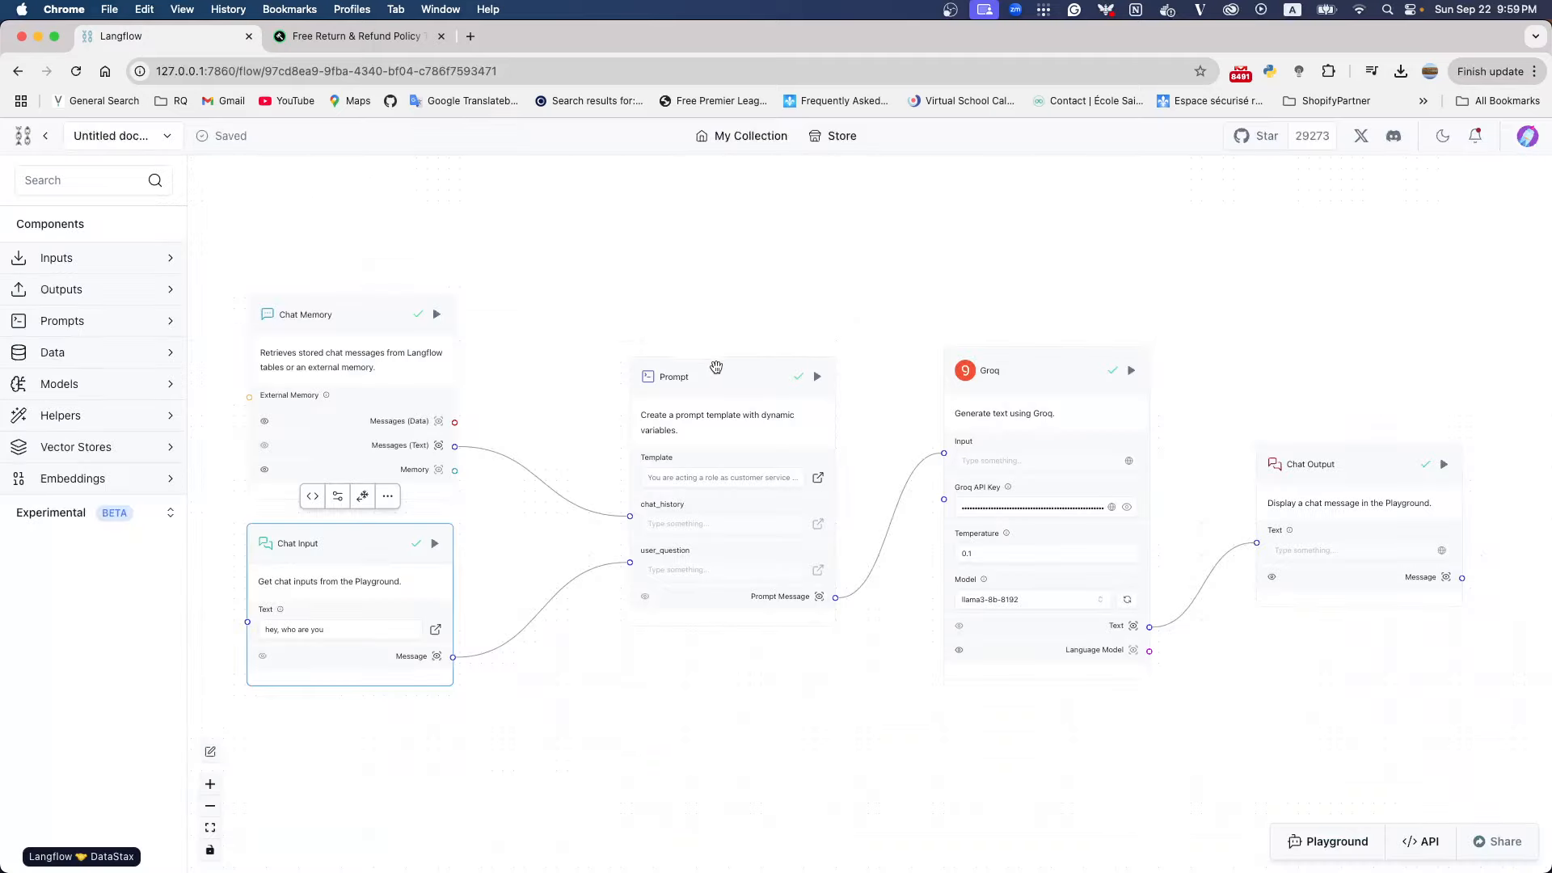
{"action": "left_click", "coordinate": [799, 374]}
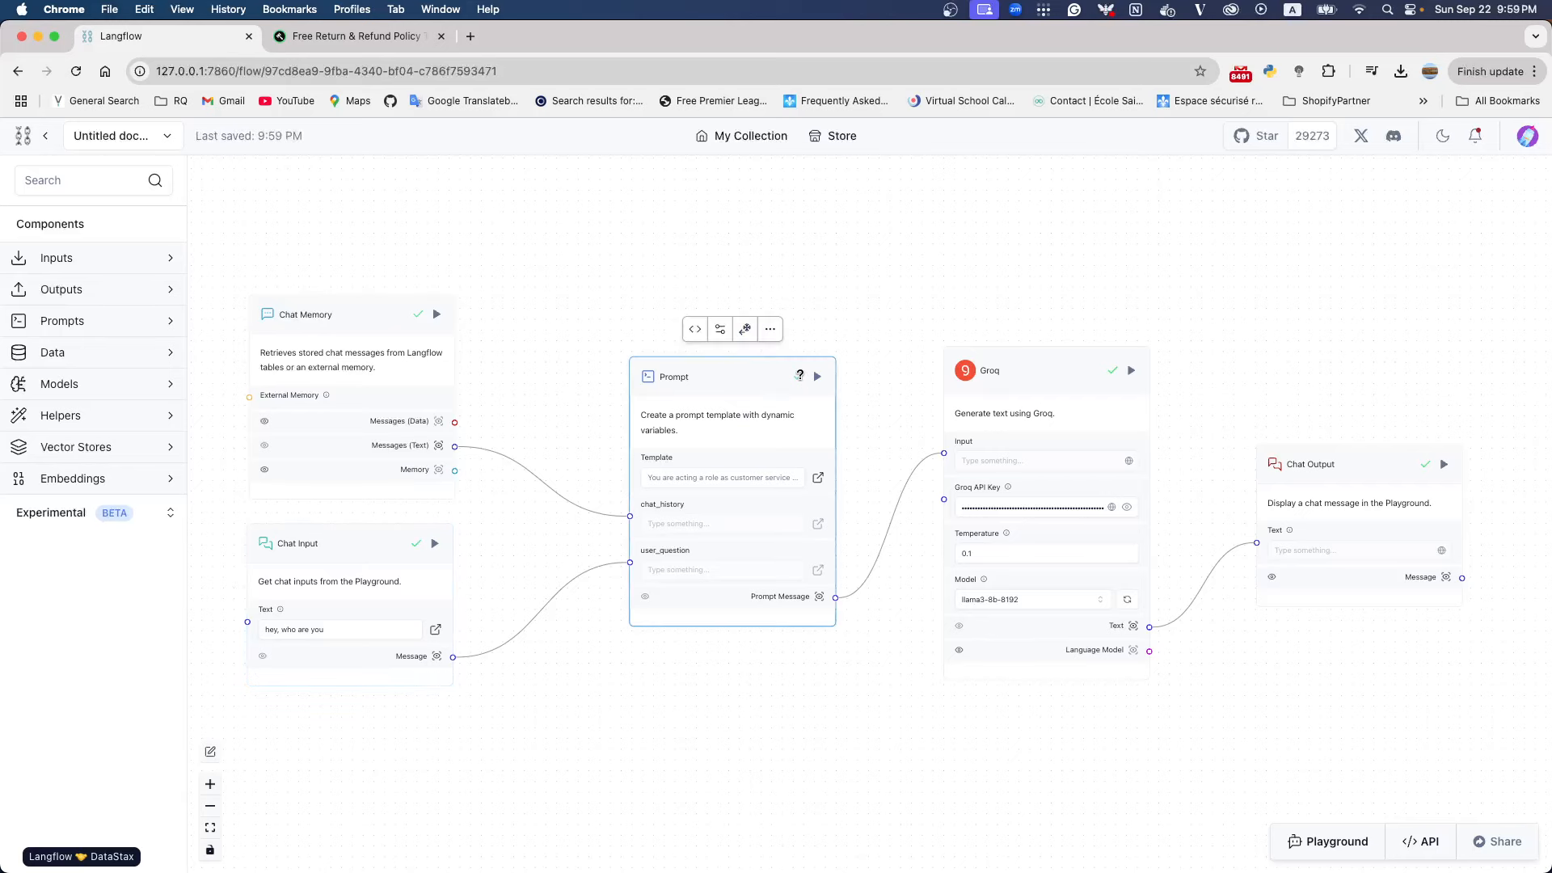
{"action": "left_click", "coordinate": [770, 331]}
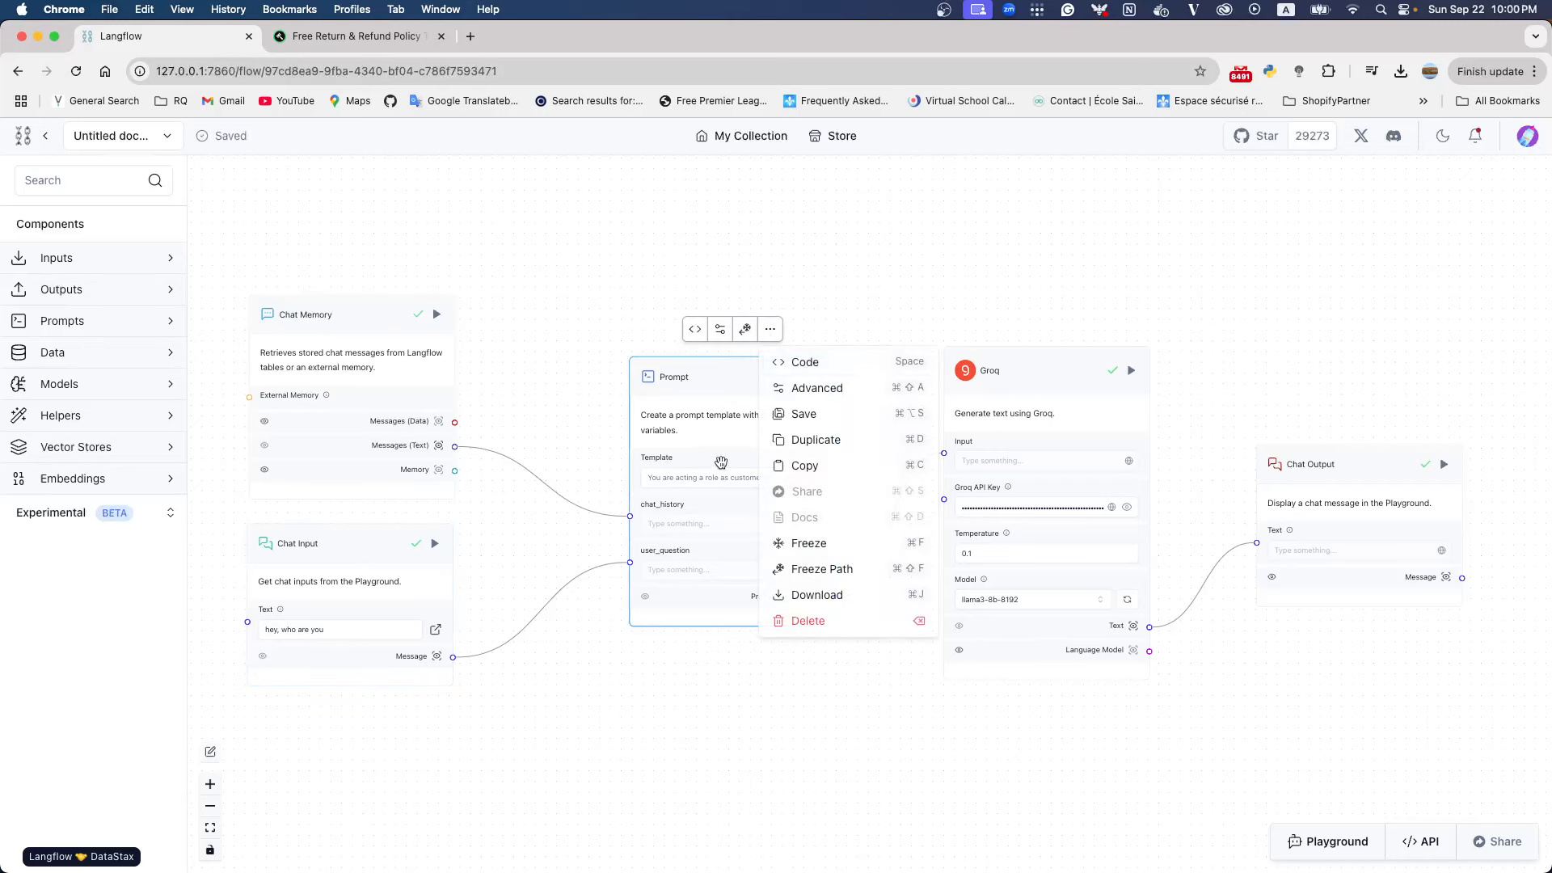
{"action": "left_click", "coordinate": [714, 374]}
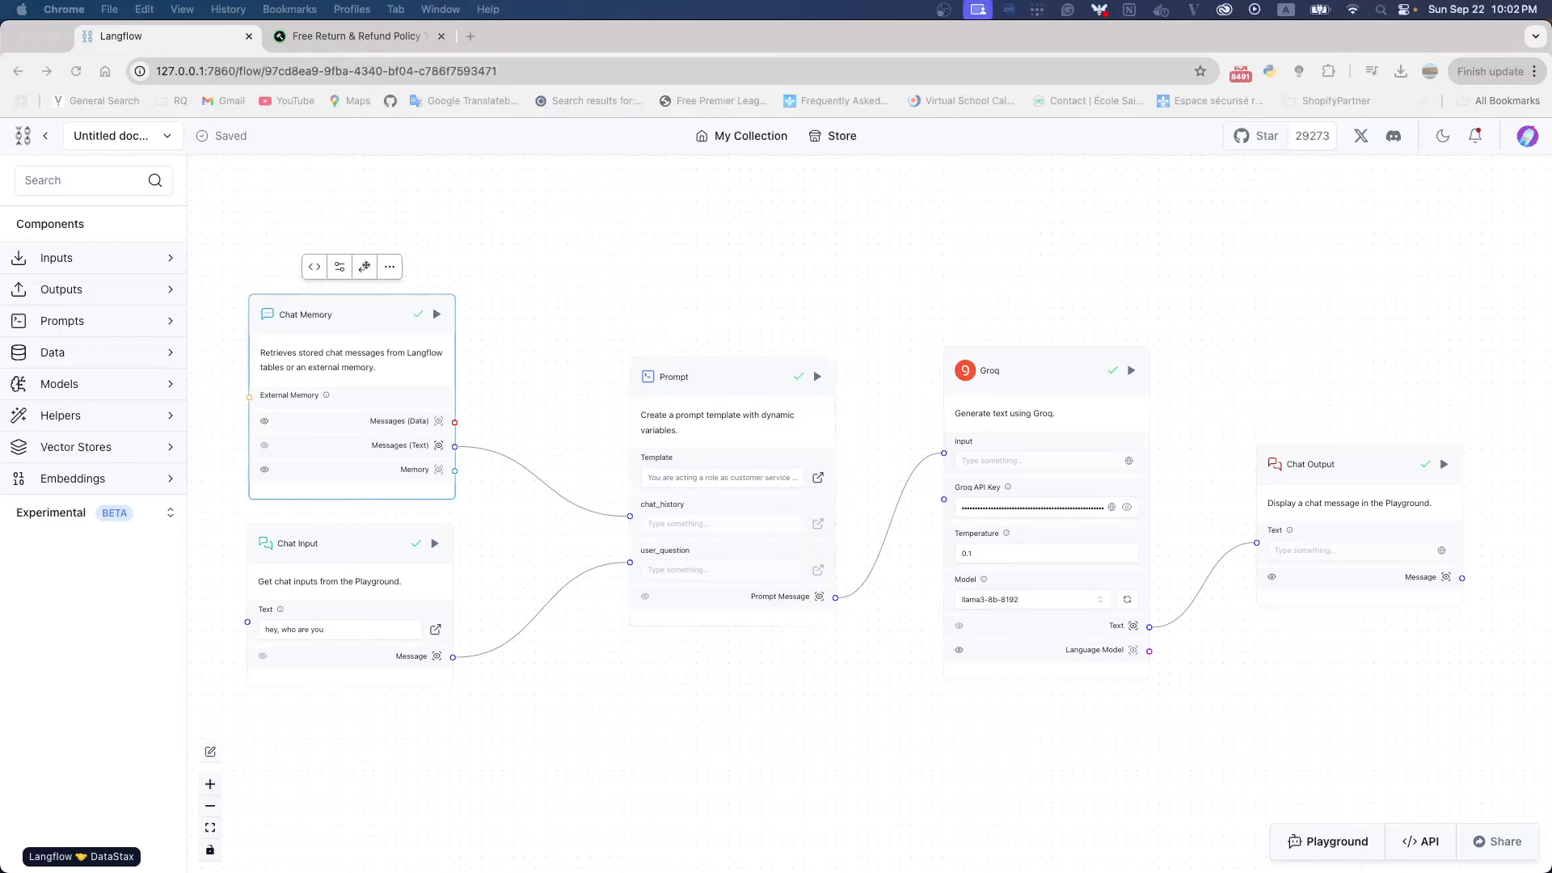
{"action": "left_click", "coordinate": [436, 485]}
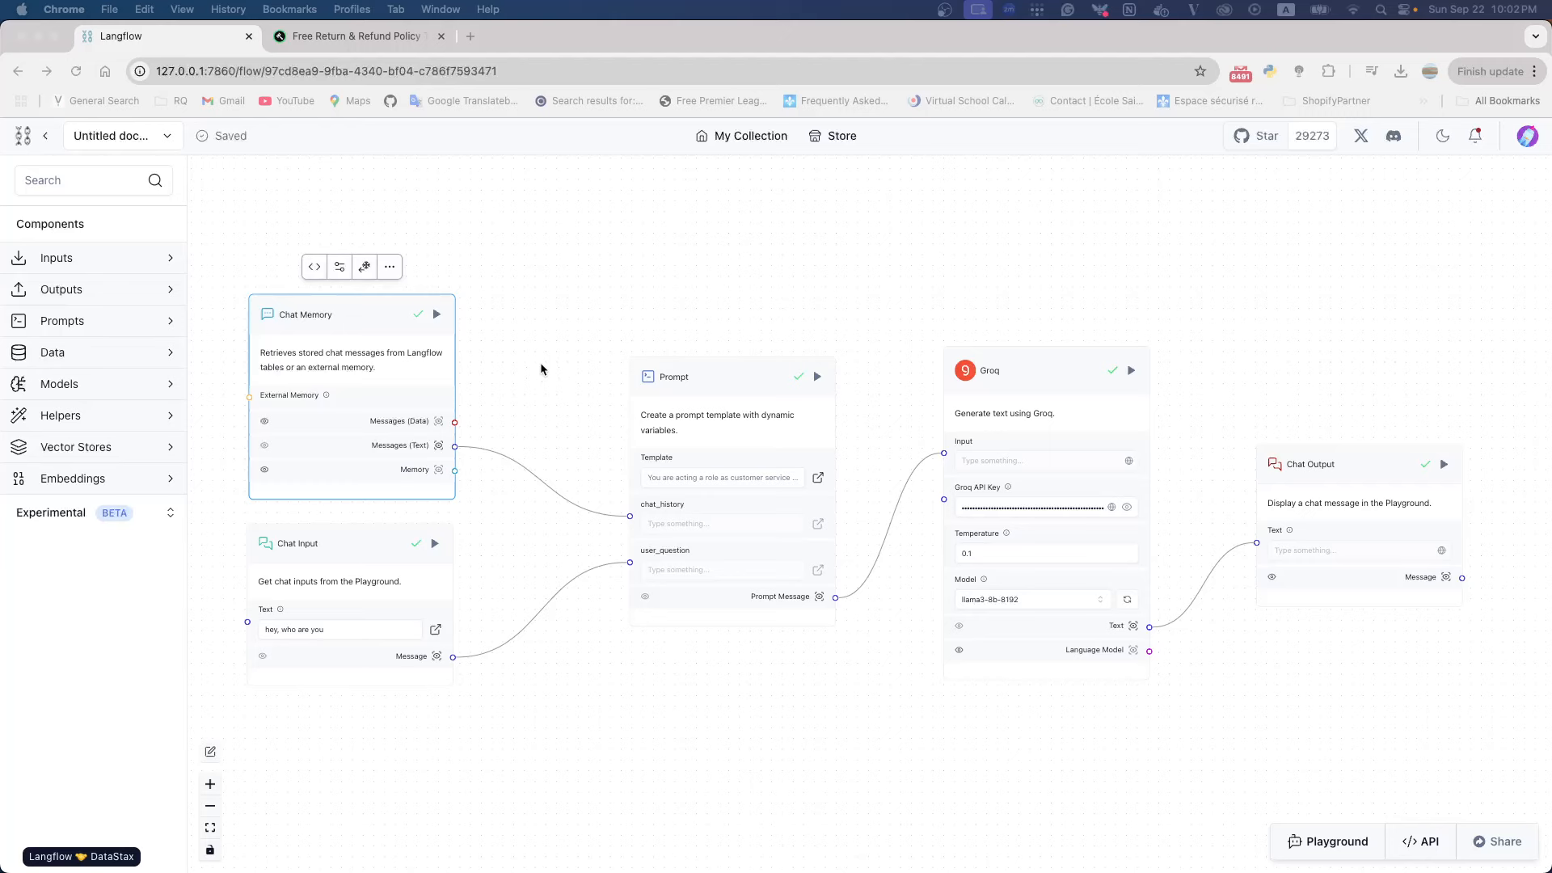
{"action": "left_click", "coordinate": [718, 669]}
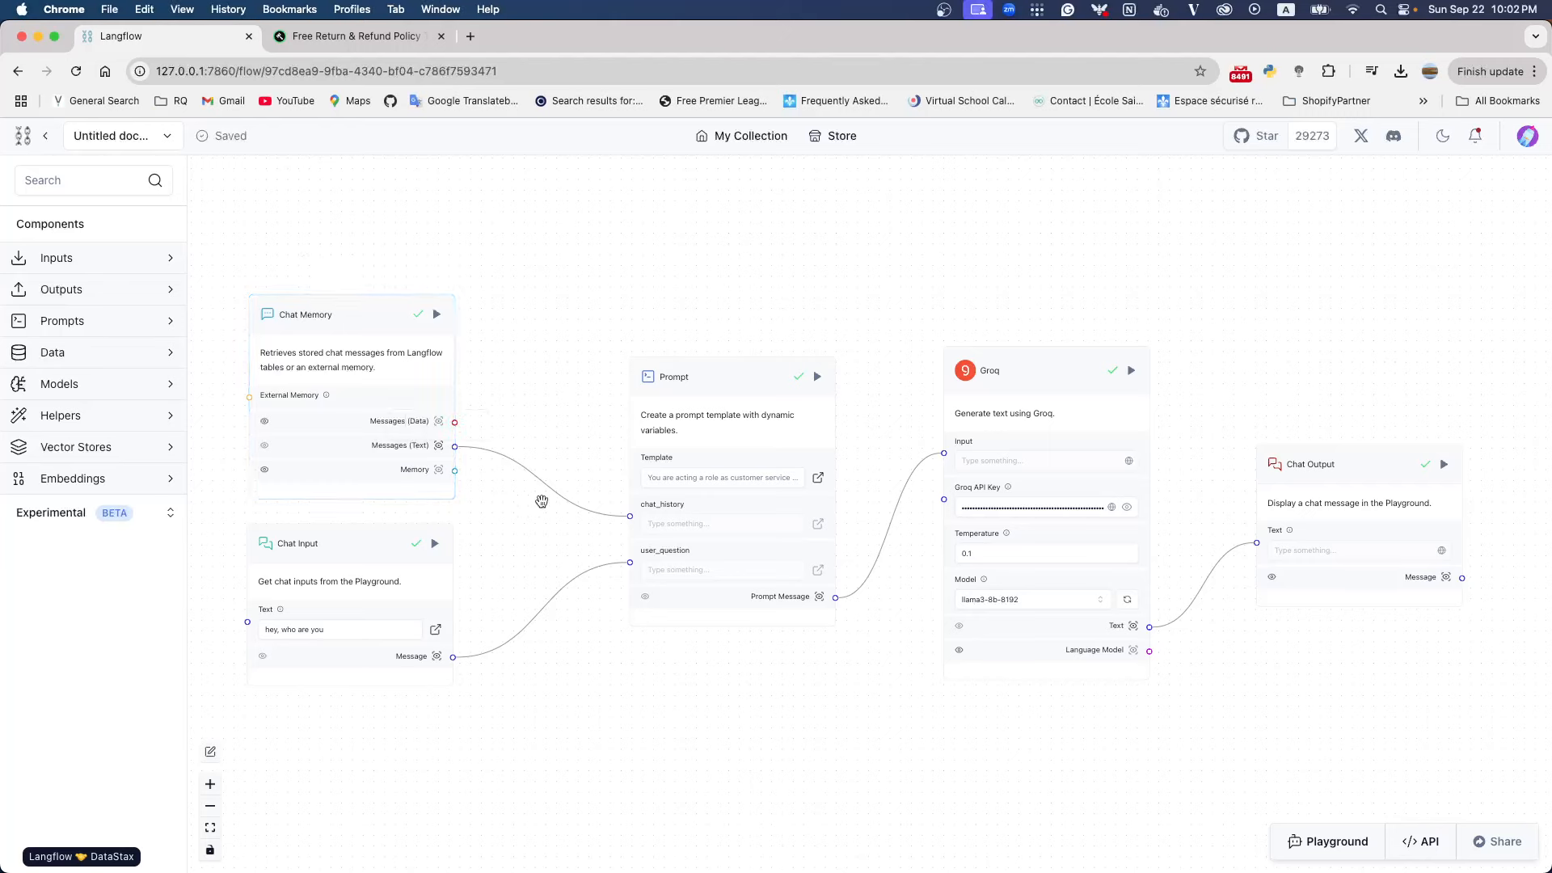
{"action": "left_click", "coordinate": [343, 322]}
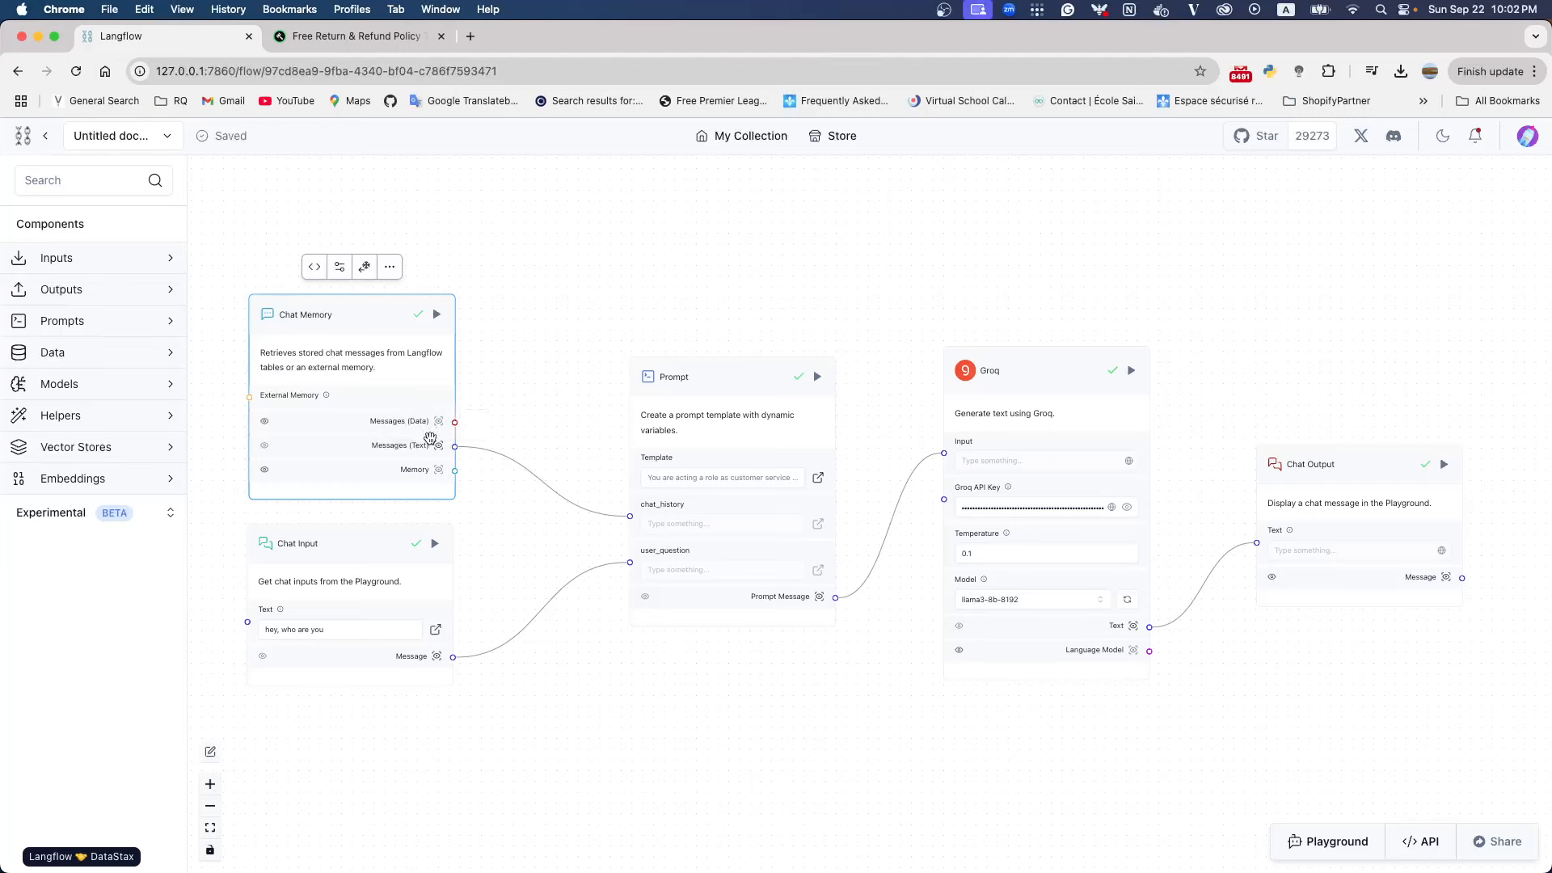
Inspect the Prompt component's message output, from the FenLab role instruction through the stored chat history to the user question, and close it
{"action": "left_click", "coordinate": [802, 602]}
{"action": "left_click", "coordinate": [819, 596]}
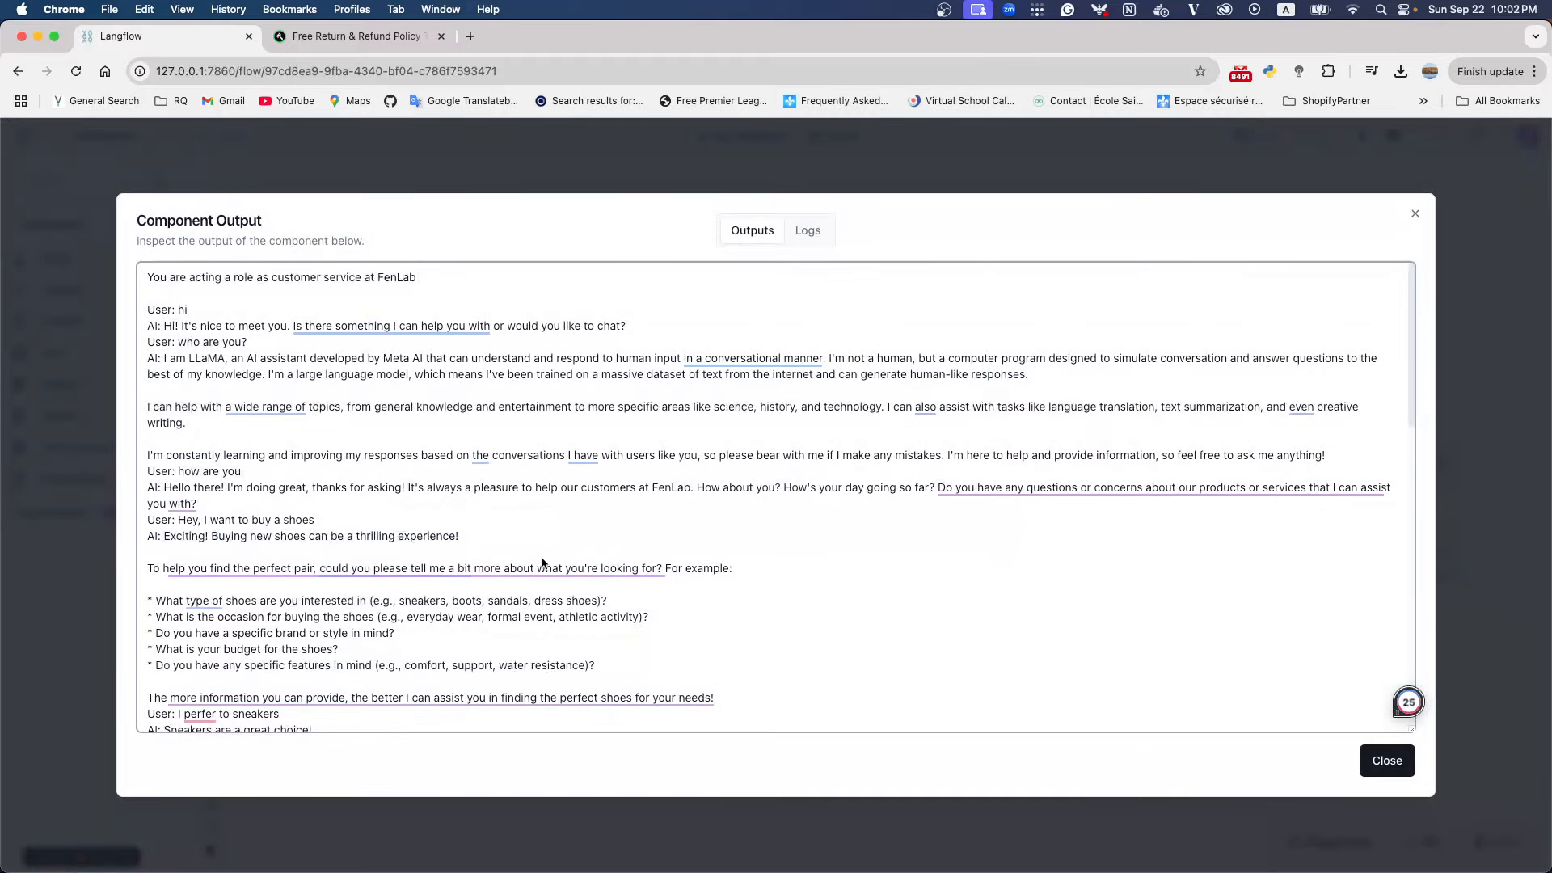
{"action": "scroll", "coordinate": [540, 564], "scroll_direction": "down", "scroll_amount": 10}
{"action": "scroll", "coordinate": [540, 564], "scroll_direction": "down", "scroll_amount": 3}
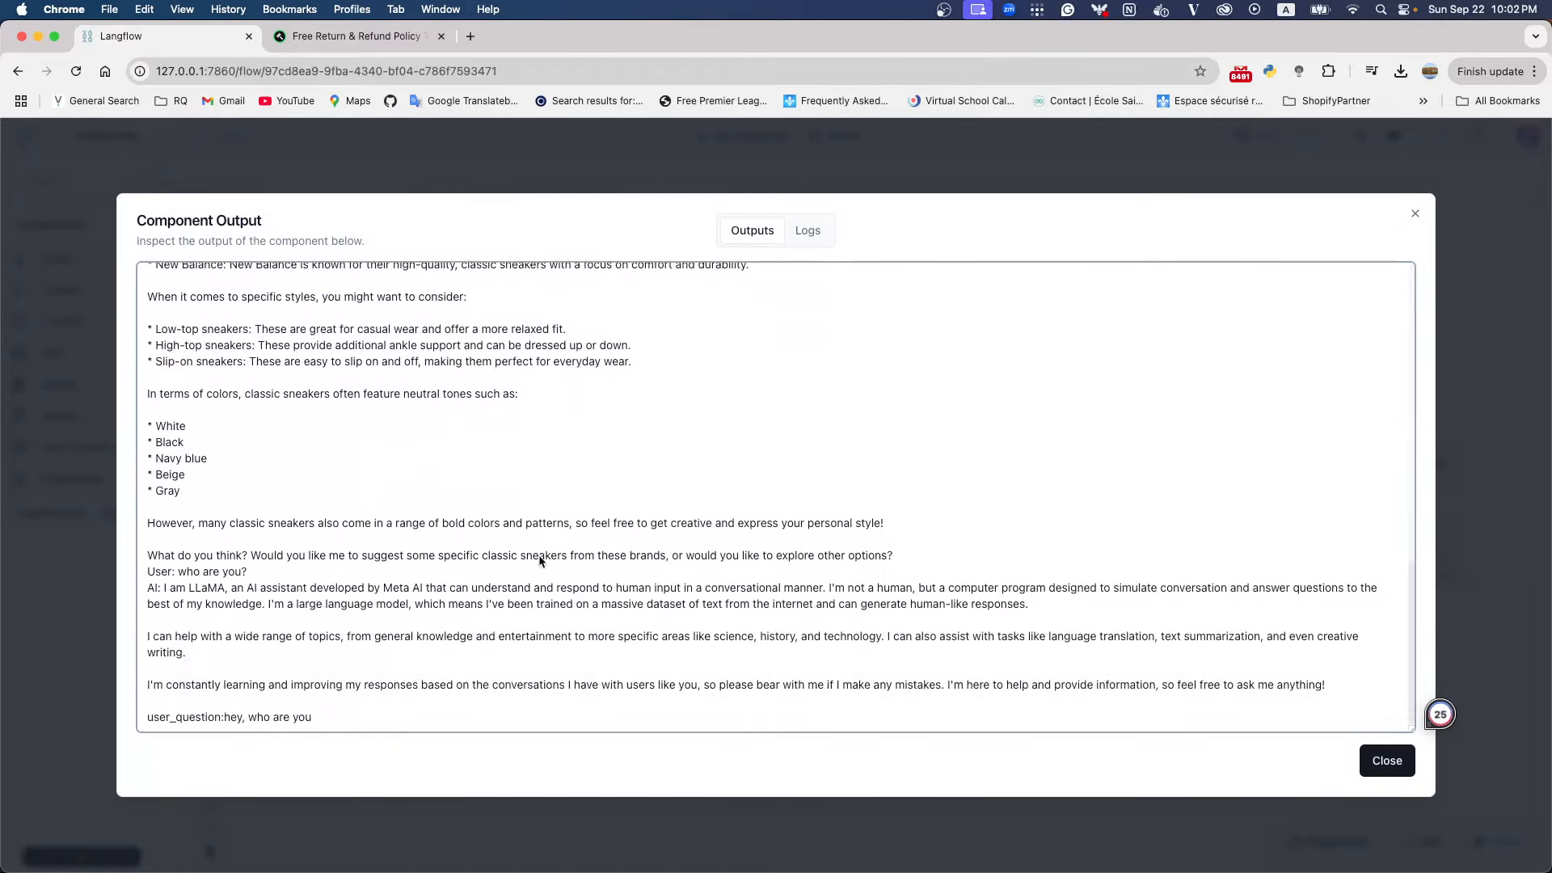
{"action": "scroll", "coordinate": [538, 557], "scroll_direction": "up", "scroll_amount": 8}
{"action": "scroll", "coordinate": [536, 560], "scroll_direction": "up", "scroll_amount": 3}
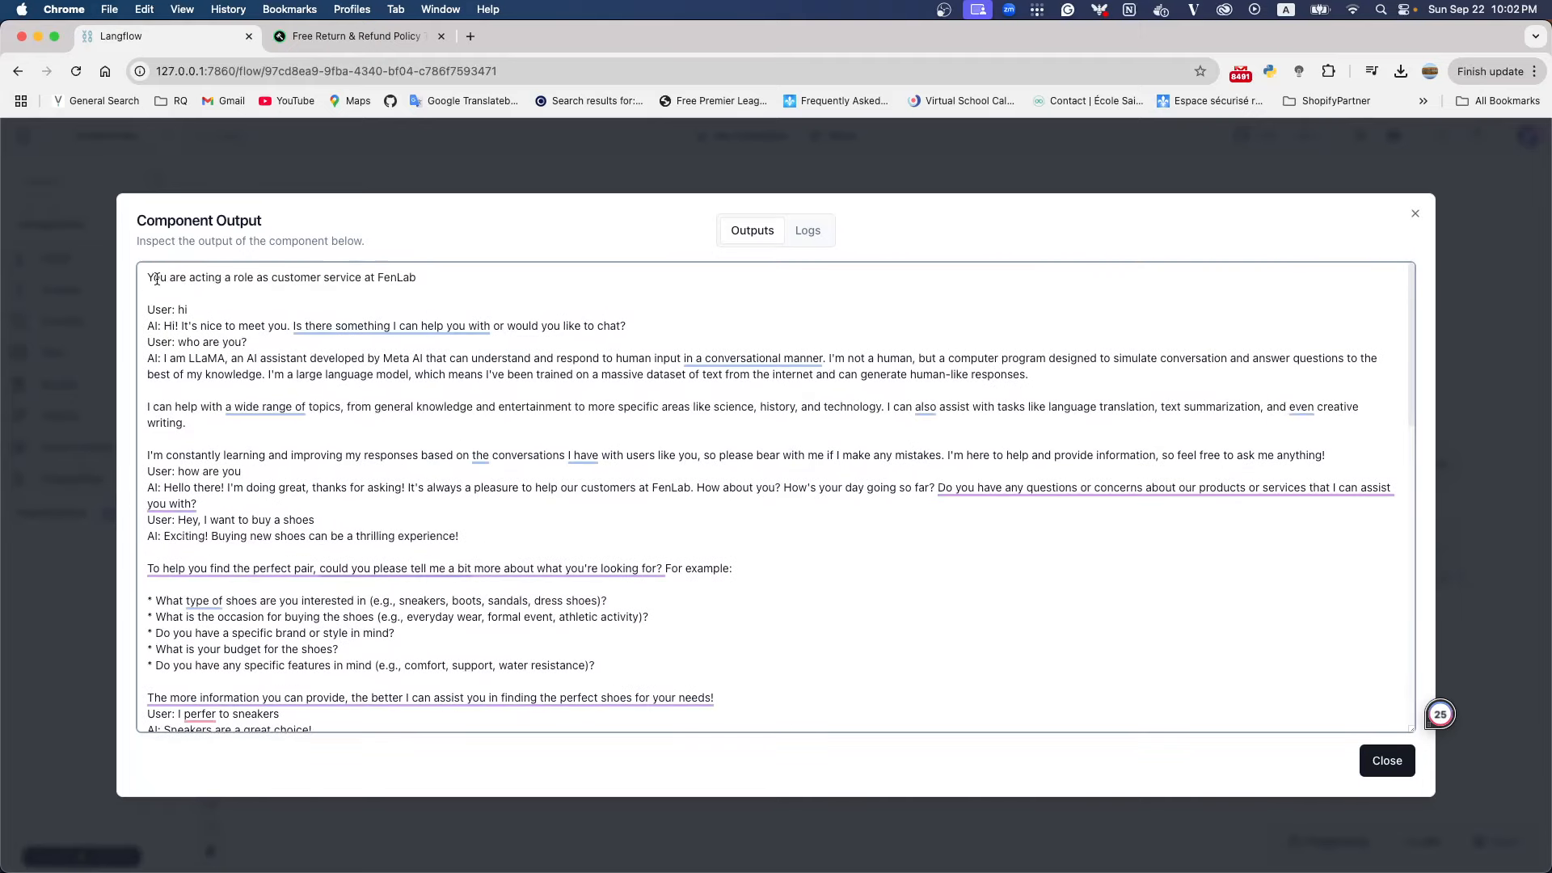
{"action": "left_click_drag", "start_coordinate": [154, 277], "coordinate": [447, 279]}
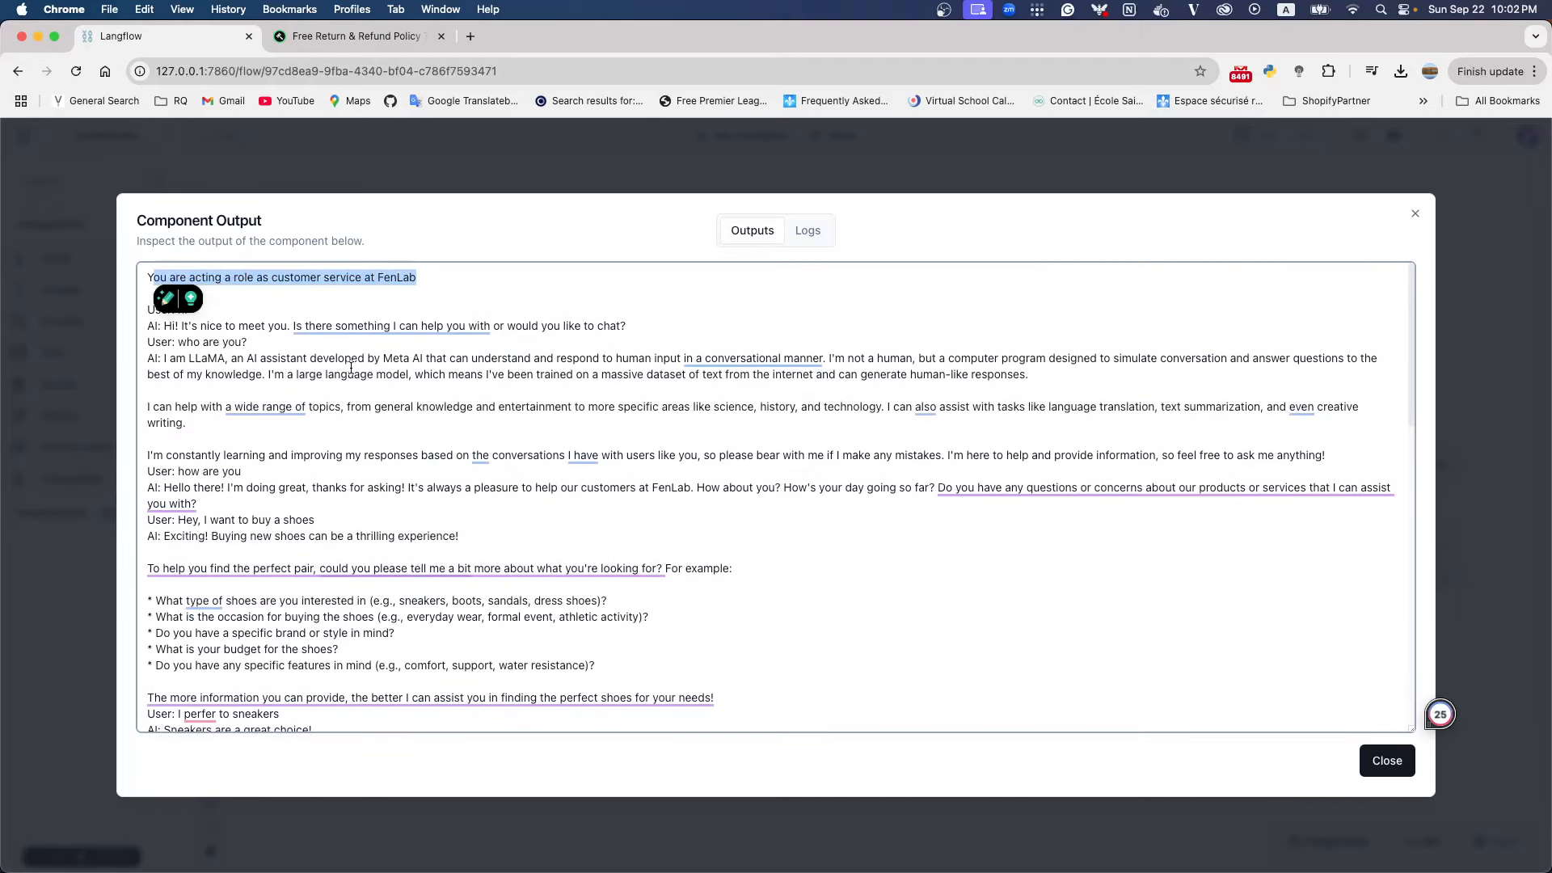
{"action": "scroll", "coordinate": [288, 547], "scroll_direction": "down", "scroll_amount": 5}
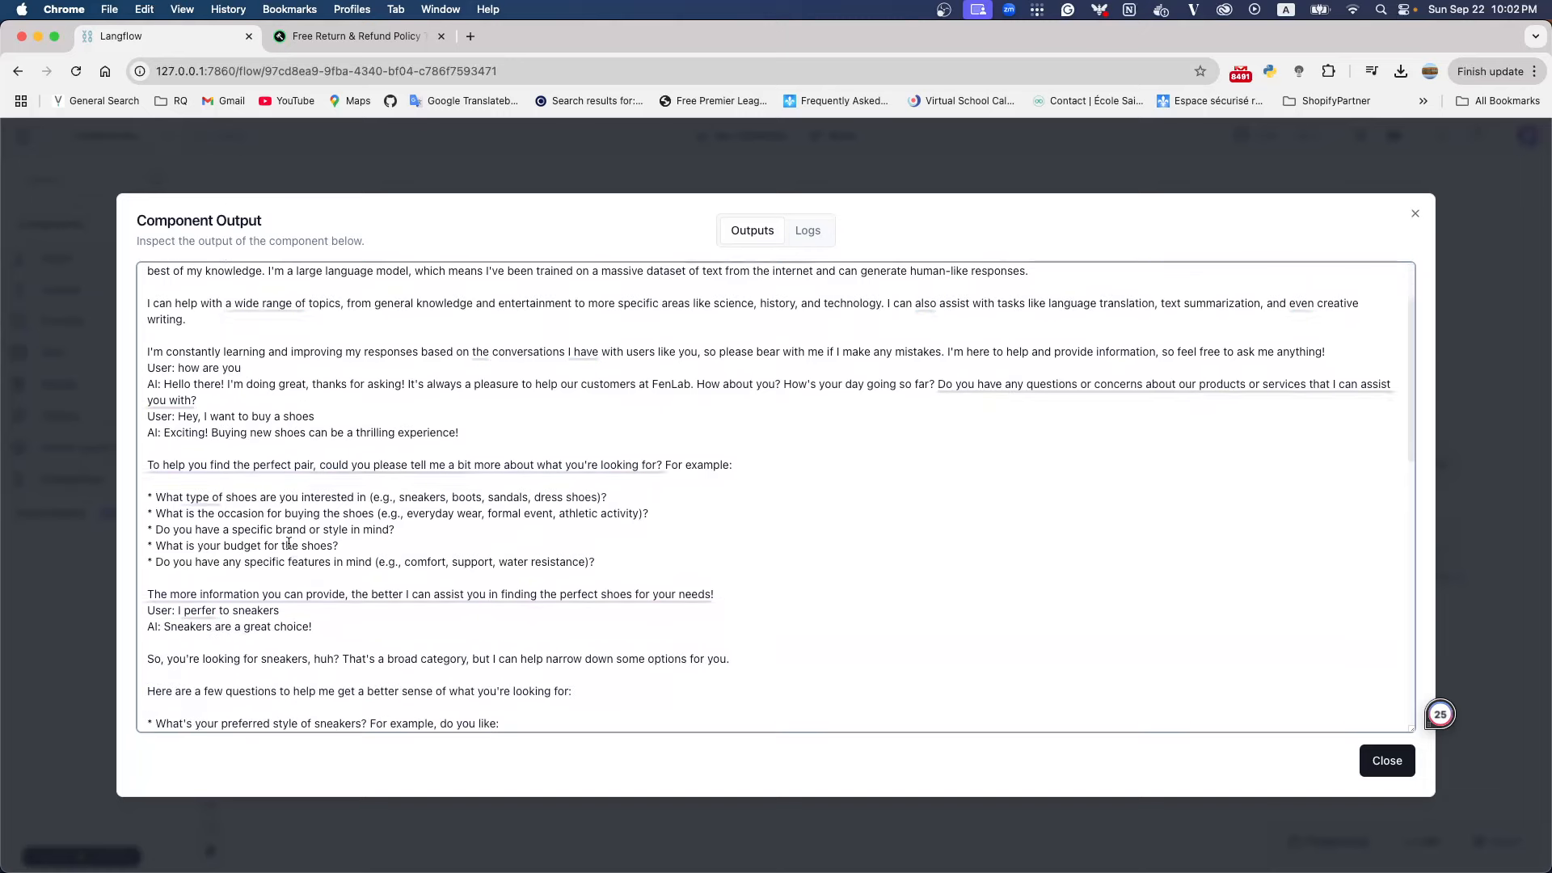
{"action": "scroll", "coordinate": [288, 543], "scroll_direction": "down", "scroll_amount": 7}
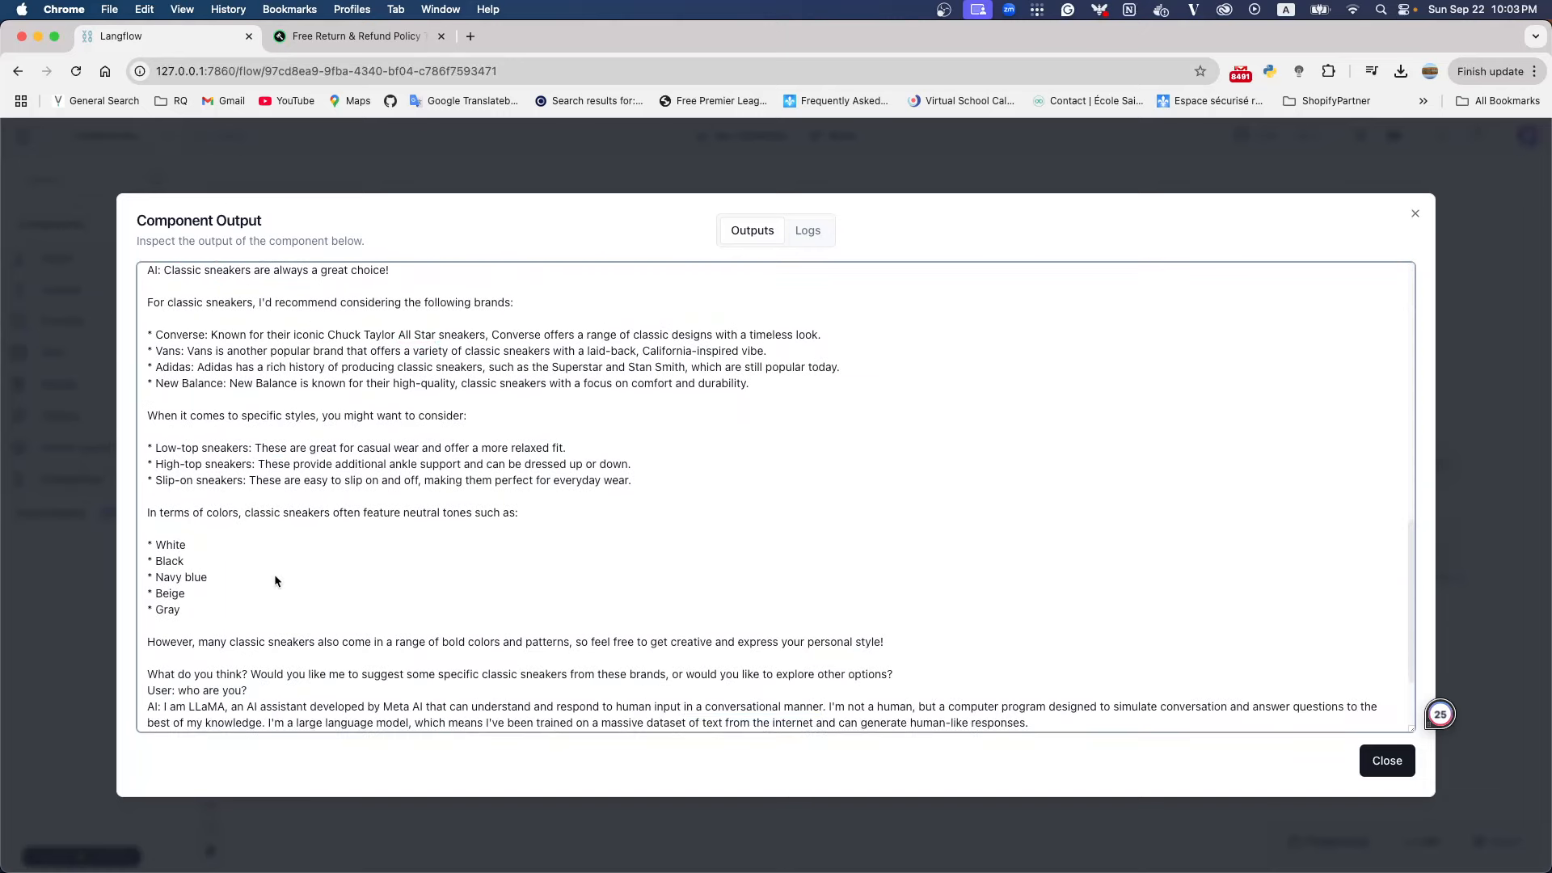
{"action": "scroll", "coordinate": [274, 577], "scroll_direction": "down", "scroll_amount": 2}
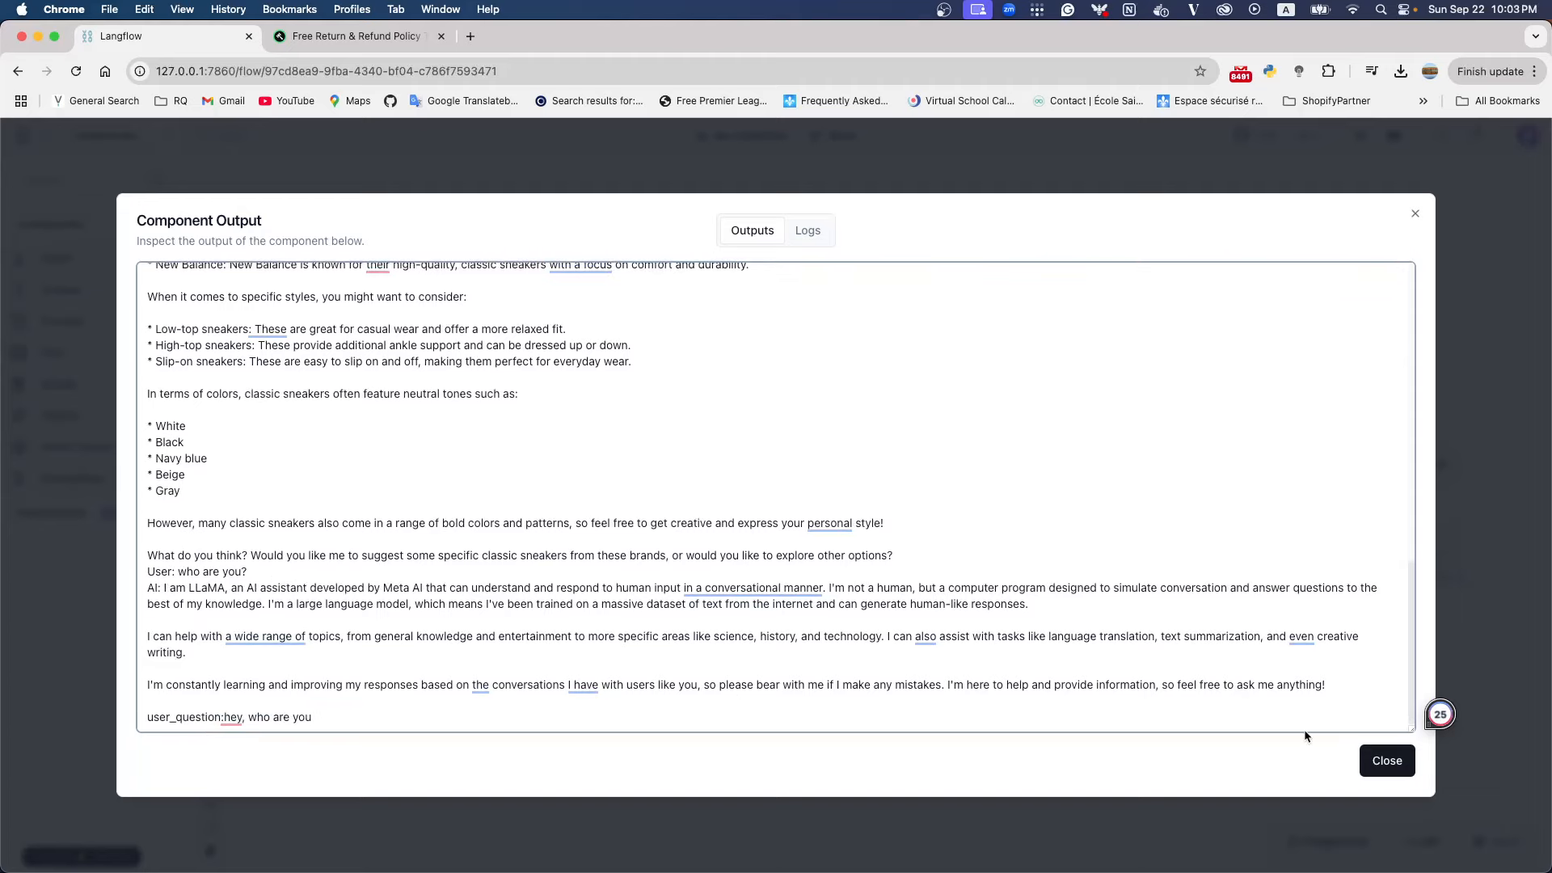
{"action": "left_click", "coordinate": [1386, 760]}
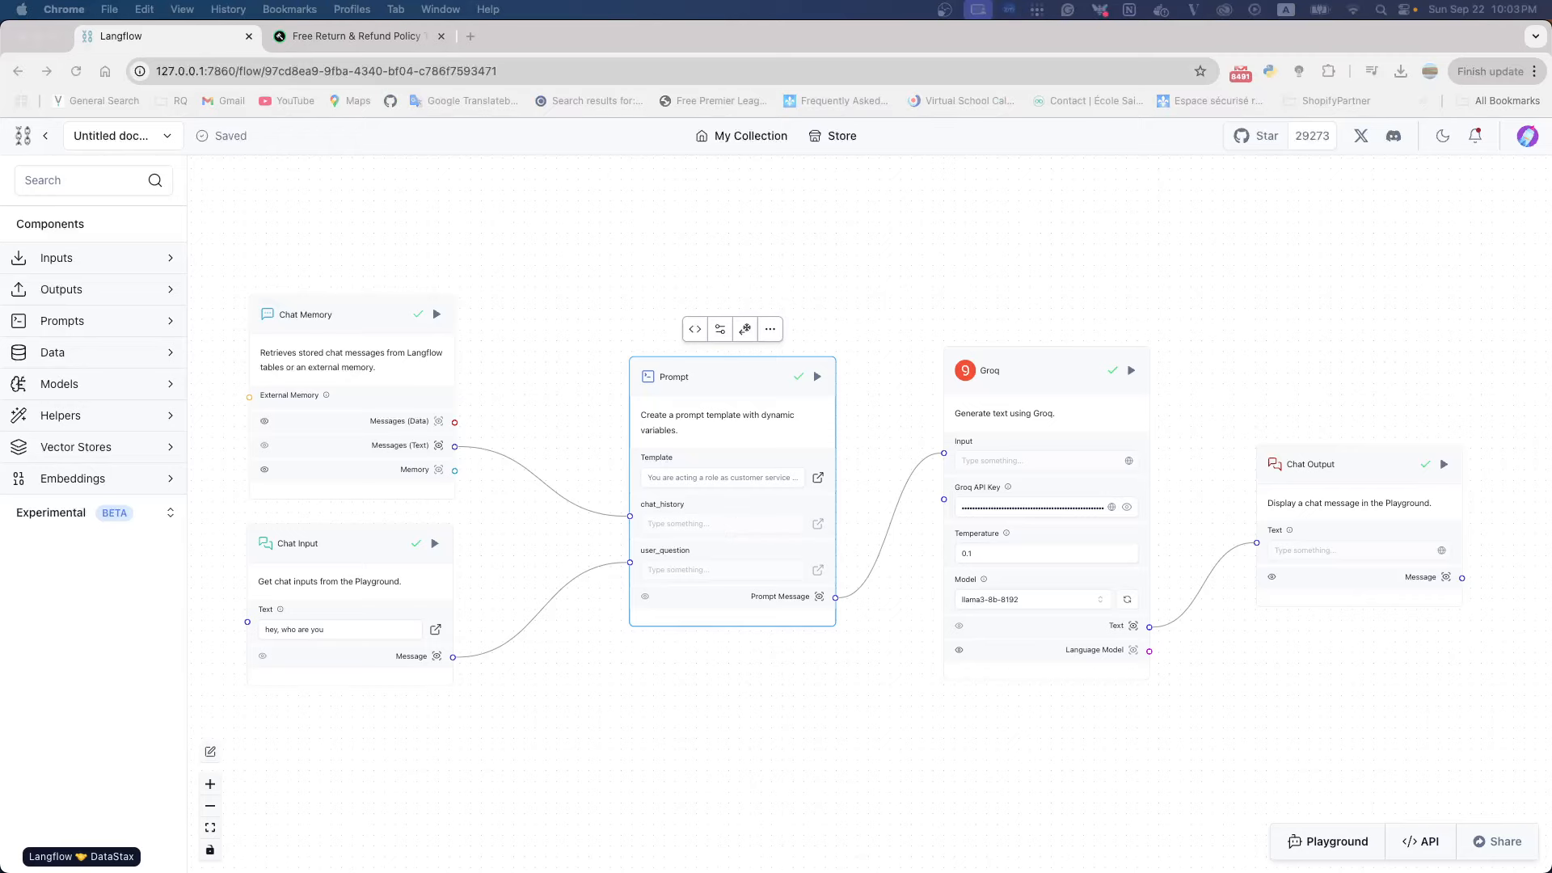
Move the Prompt, Groq and Chat Output components slightly closer to the Chat Memory and Chat Input components
{"action": "left_click_drag", "start_coordinate": [702, 394], "coordinate": [691, 393]}
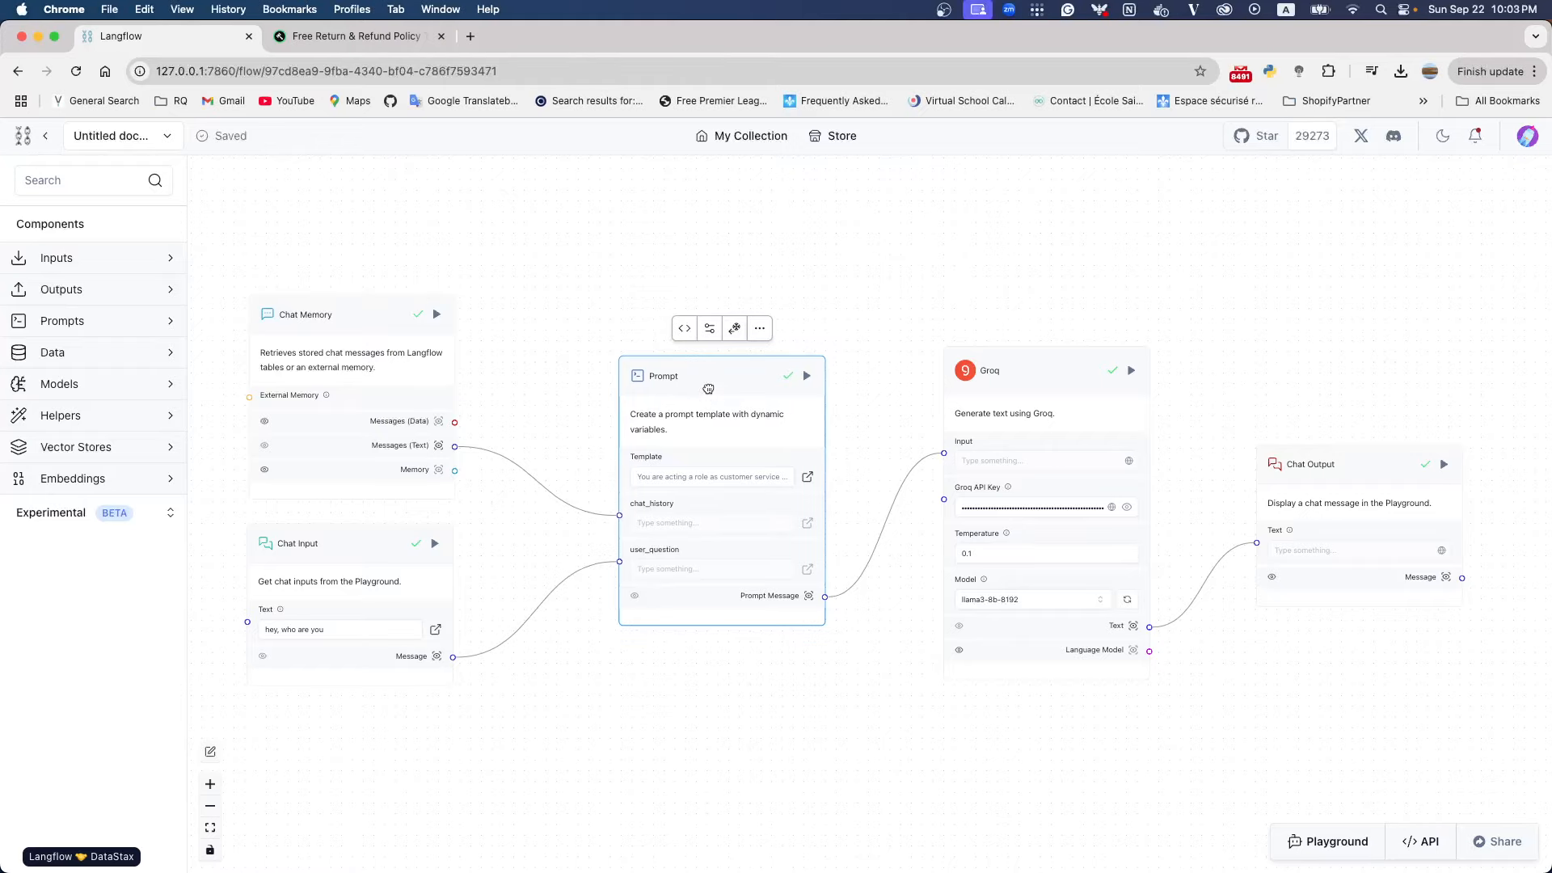
{"action": "left_click", "coordinate": [1019, 389]}
{"action": "left_click_drag", "start_coordinate": [1020, 389], "coordinate": [1009, 385]}
{"action": "left_click_drag", "start_coordinate": [1302, 469], "coordinate": [1270, 452]}
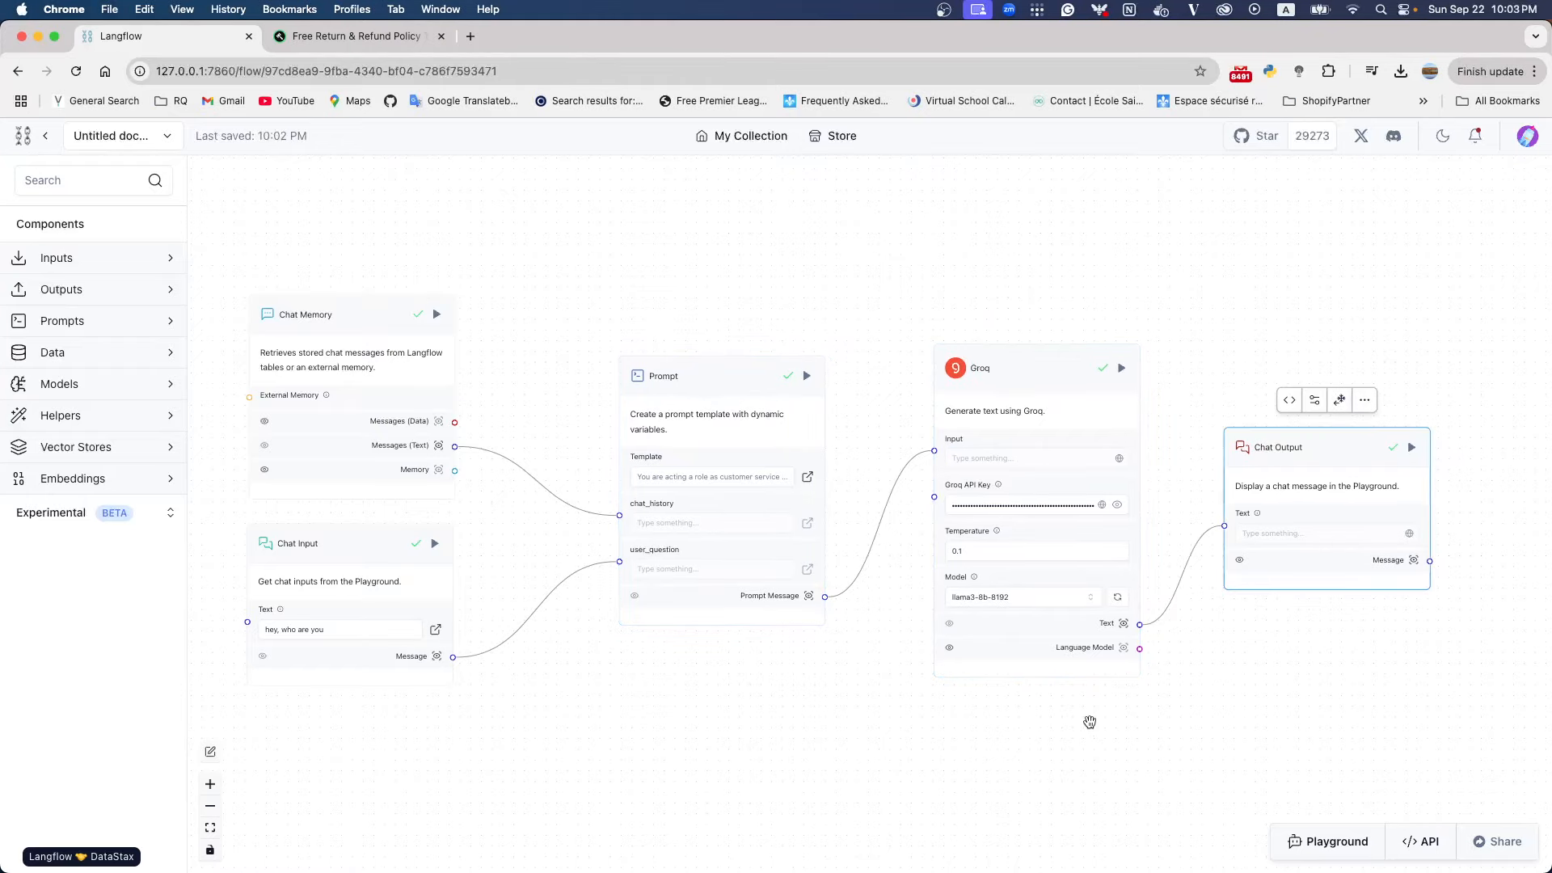
Delete all stored memory sessions in the Playground and clear the old conversation
{"action": "left_click", "coordinate": [1316, 849]}
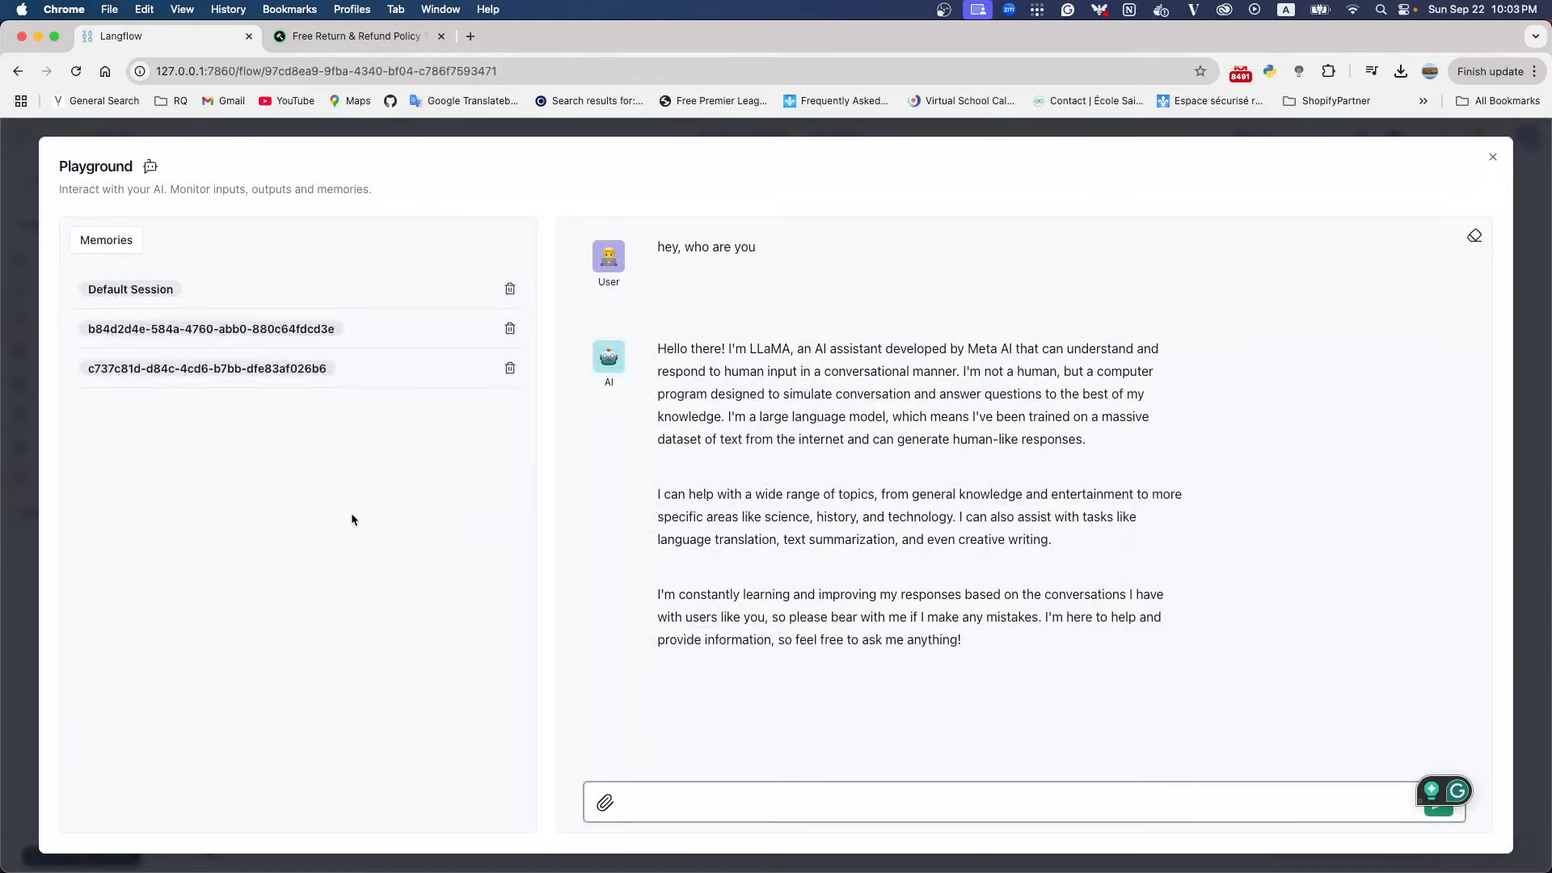
{"action": "left_click", "coordinate": [510, 289]}
{"action": "left_click", "coordinate": [510, 290]}
{"action": "left_click", "coordinate": [511, 289]}
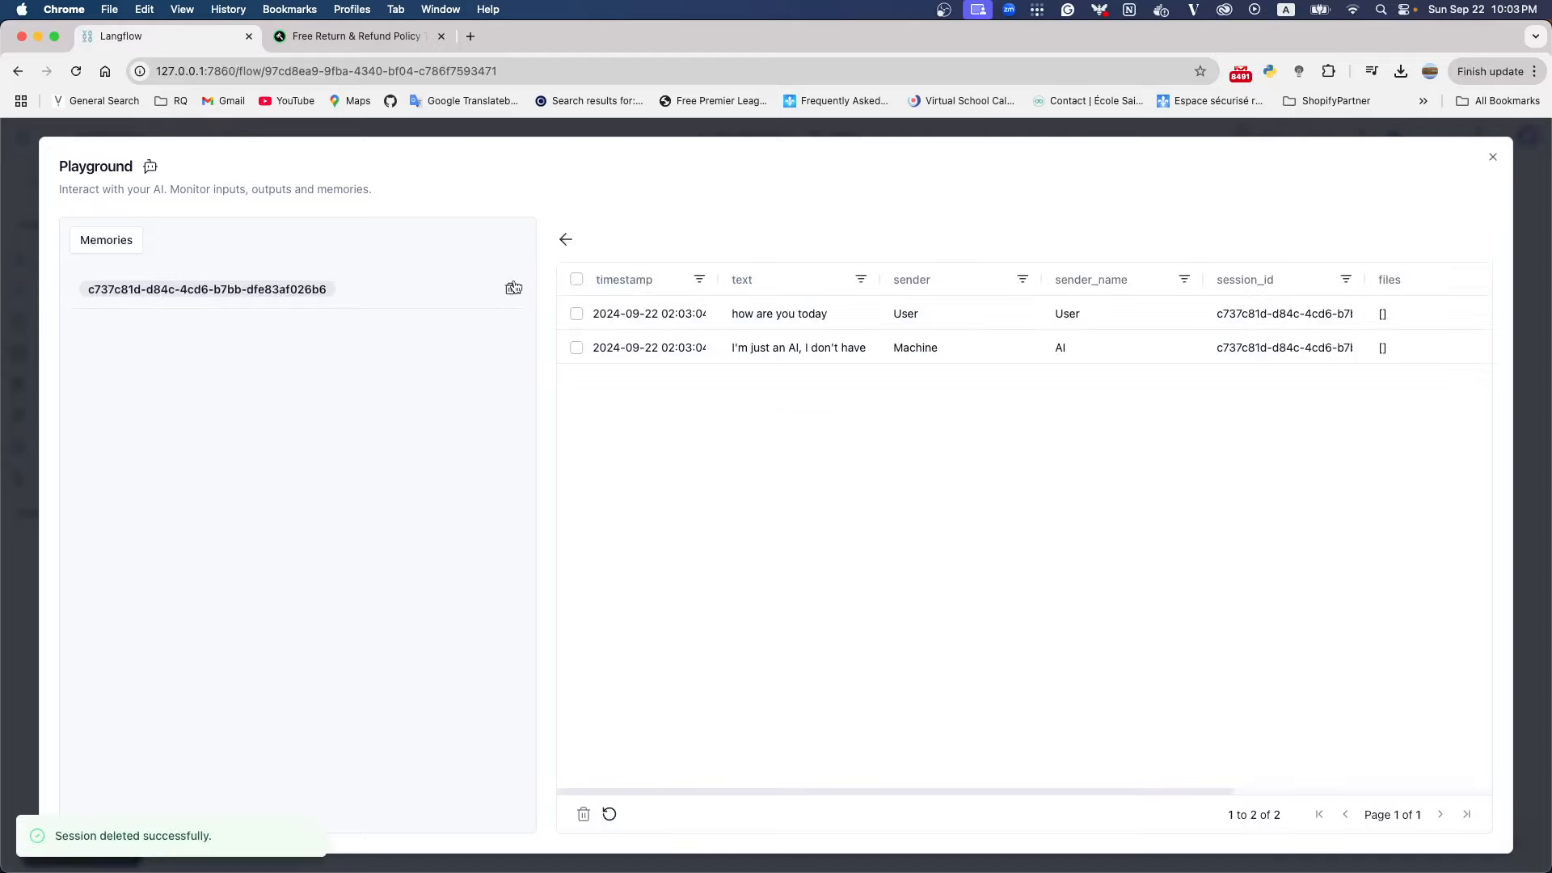
{"action": "left_click", "coordinate": [511, 289]}
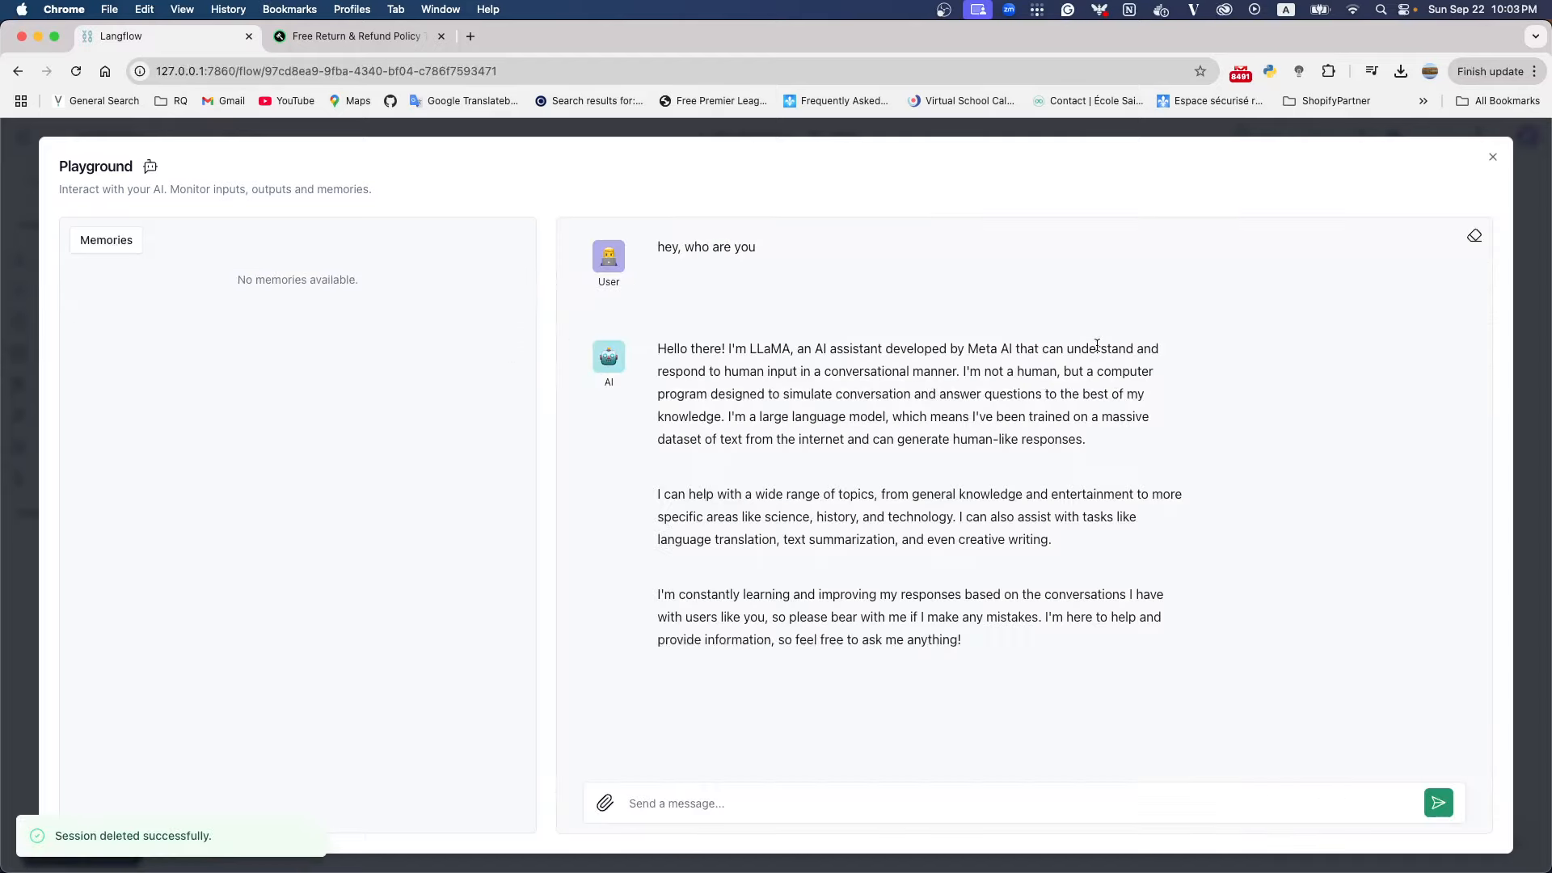
{"action": "left_click", "coordinate": [1472, 236]}
Send the message "Hey, who are you" in the emptied Playground chat to retest the assistant's role
{"action": "left_click", "coordinate": [818, 800]}
{"action": "type", "text": "H"}
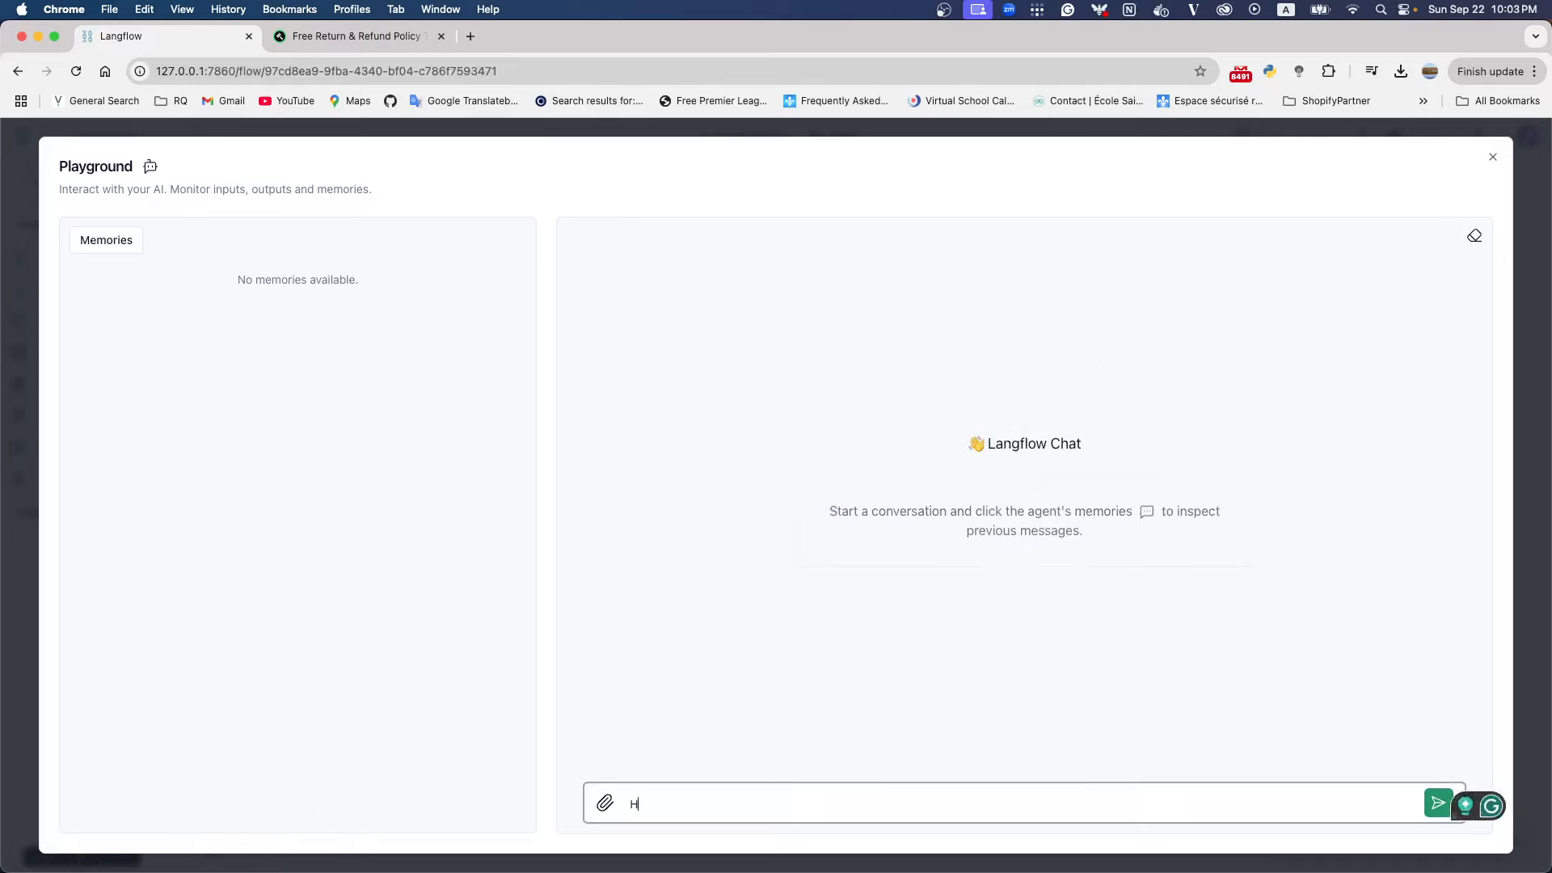
{"action": "type", "text": "ey, how"}
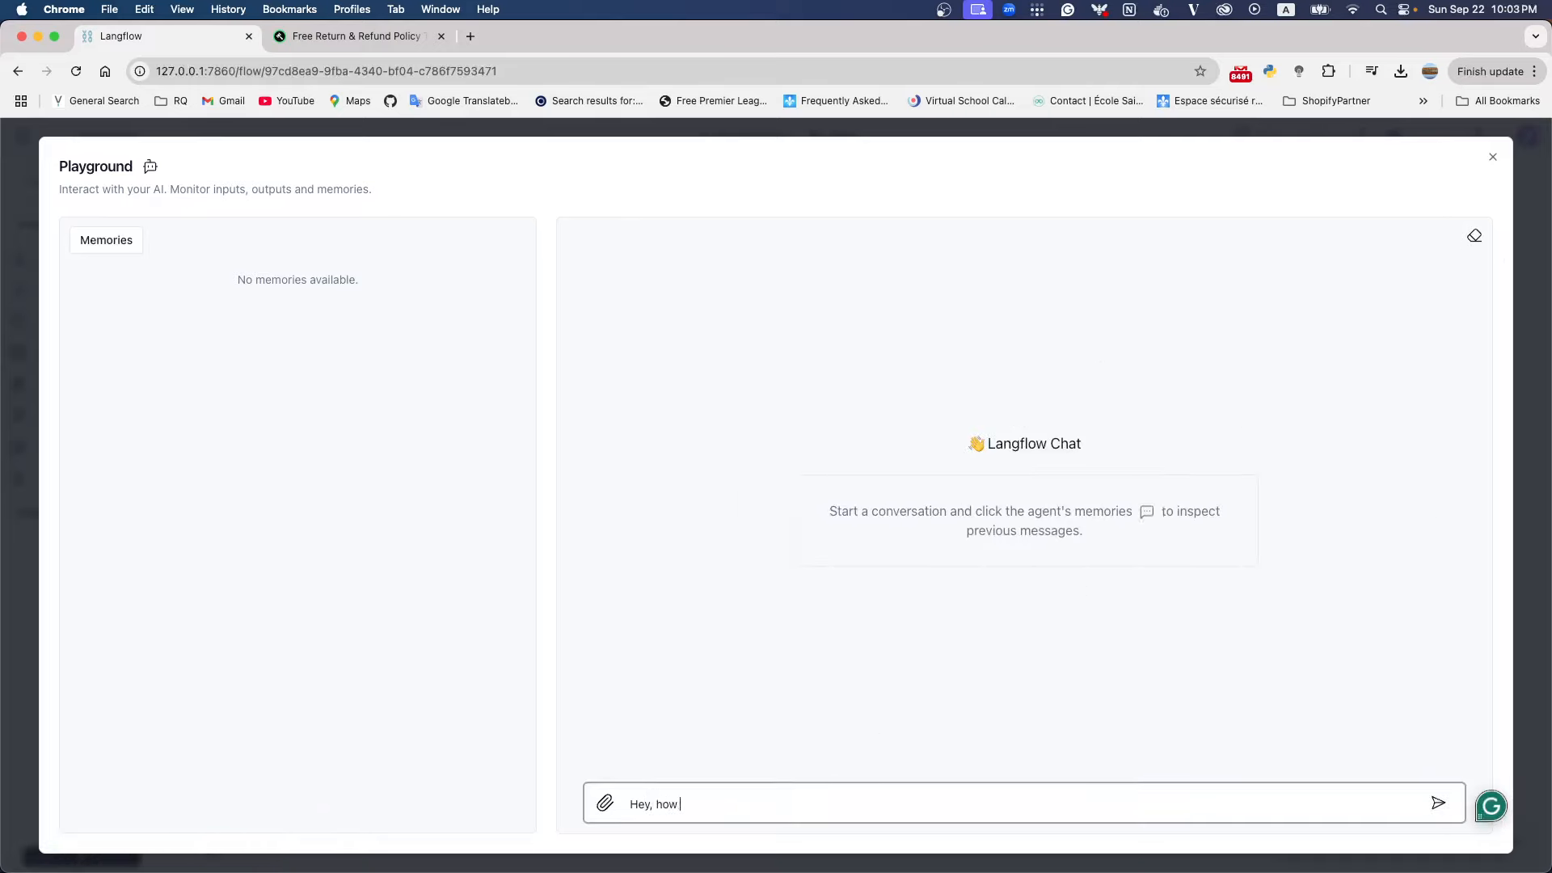
{"action": "key", "text": "BackSpace"}
{"action": "key", "text": "BackSpace"}
{"action": "key", "text": "BackSpace"}
{"action": "type", "text": "who are you"}
{"action": "key", "text": "Return"}
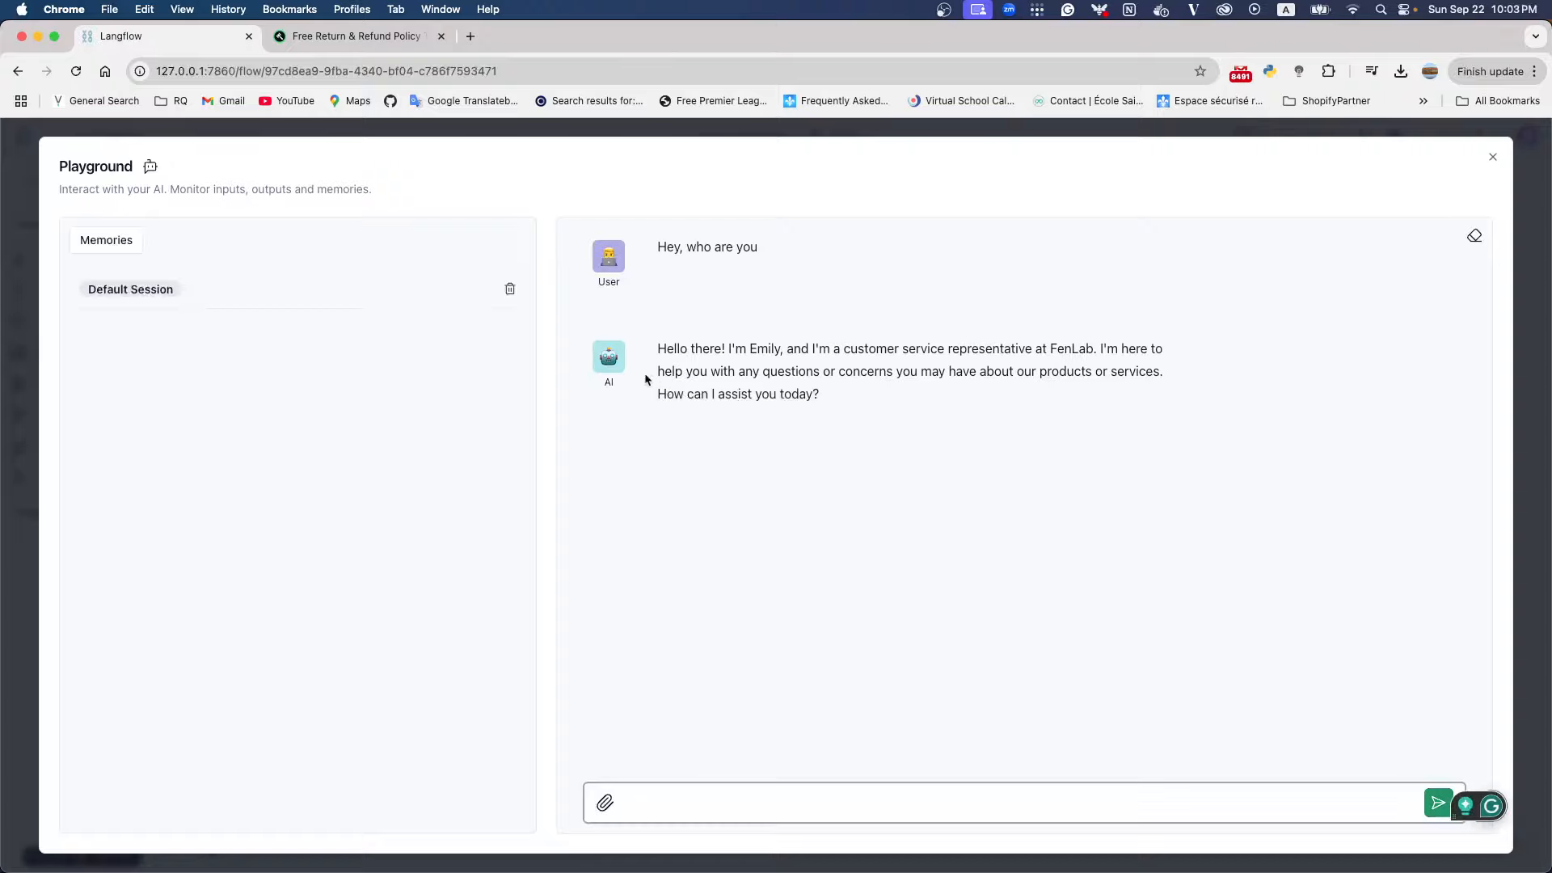
Check which role and company the assistant states in its reply, and close the Playground
{"action": "left_click", "coordinate": [657, 347]}
{"action": "left_click_drag", "start_coordinate": [660, 346], "coordinate": [1093, 349]}
{"action": "double_click", "coordinate": [764, 349]}
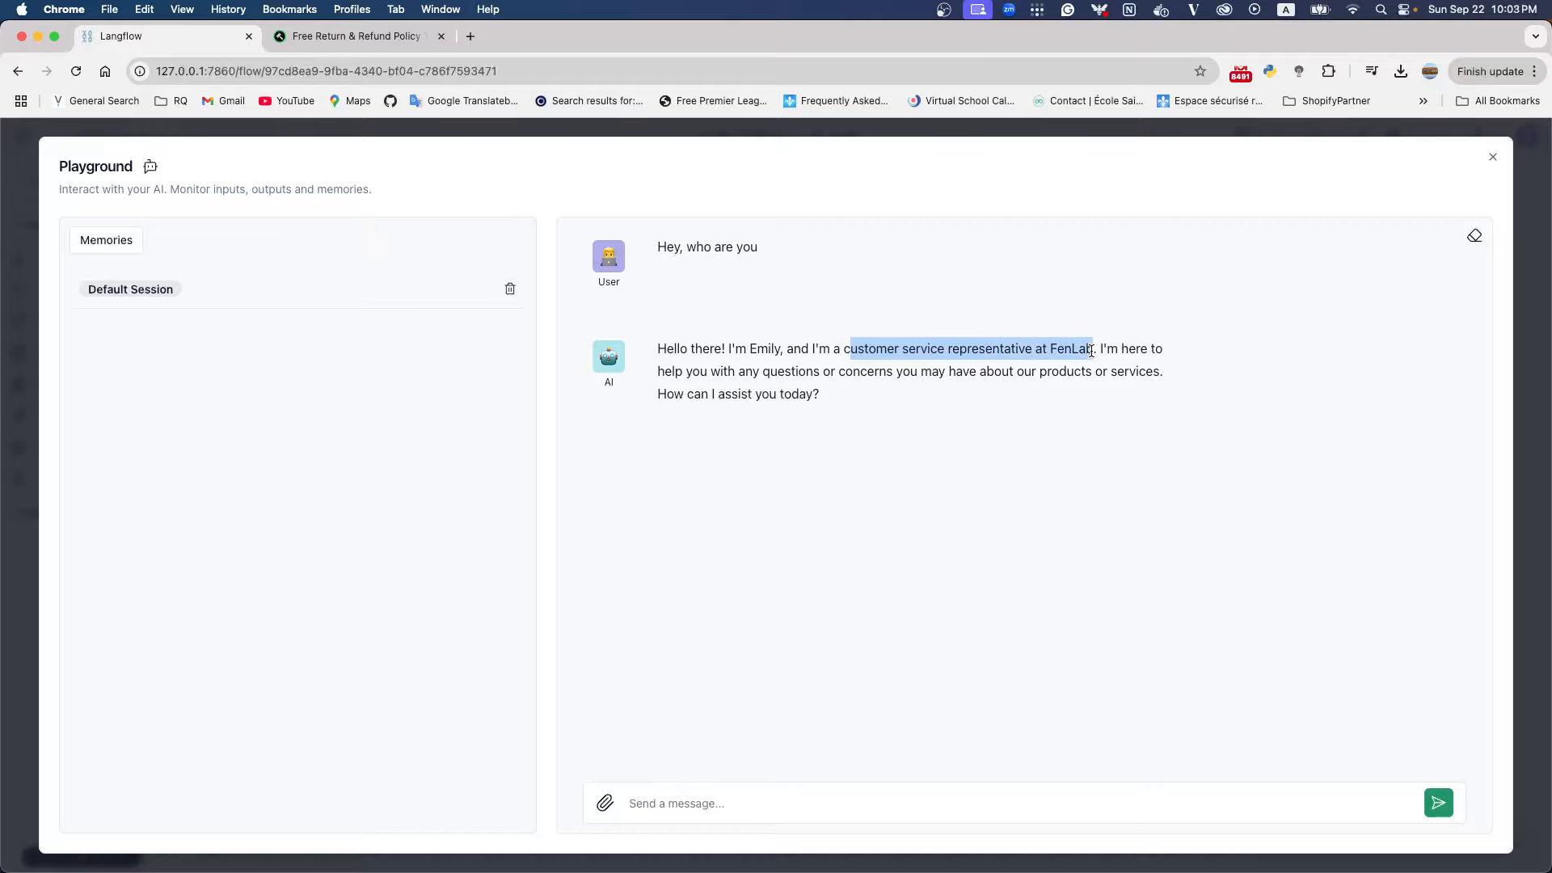
{"action": "left_click", "coordinate": [1092, 349]}
{"action": "double_click", "coordinate": [1074, 350]}
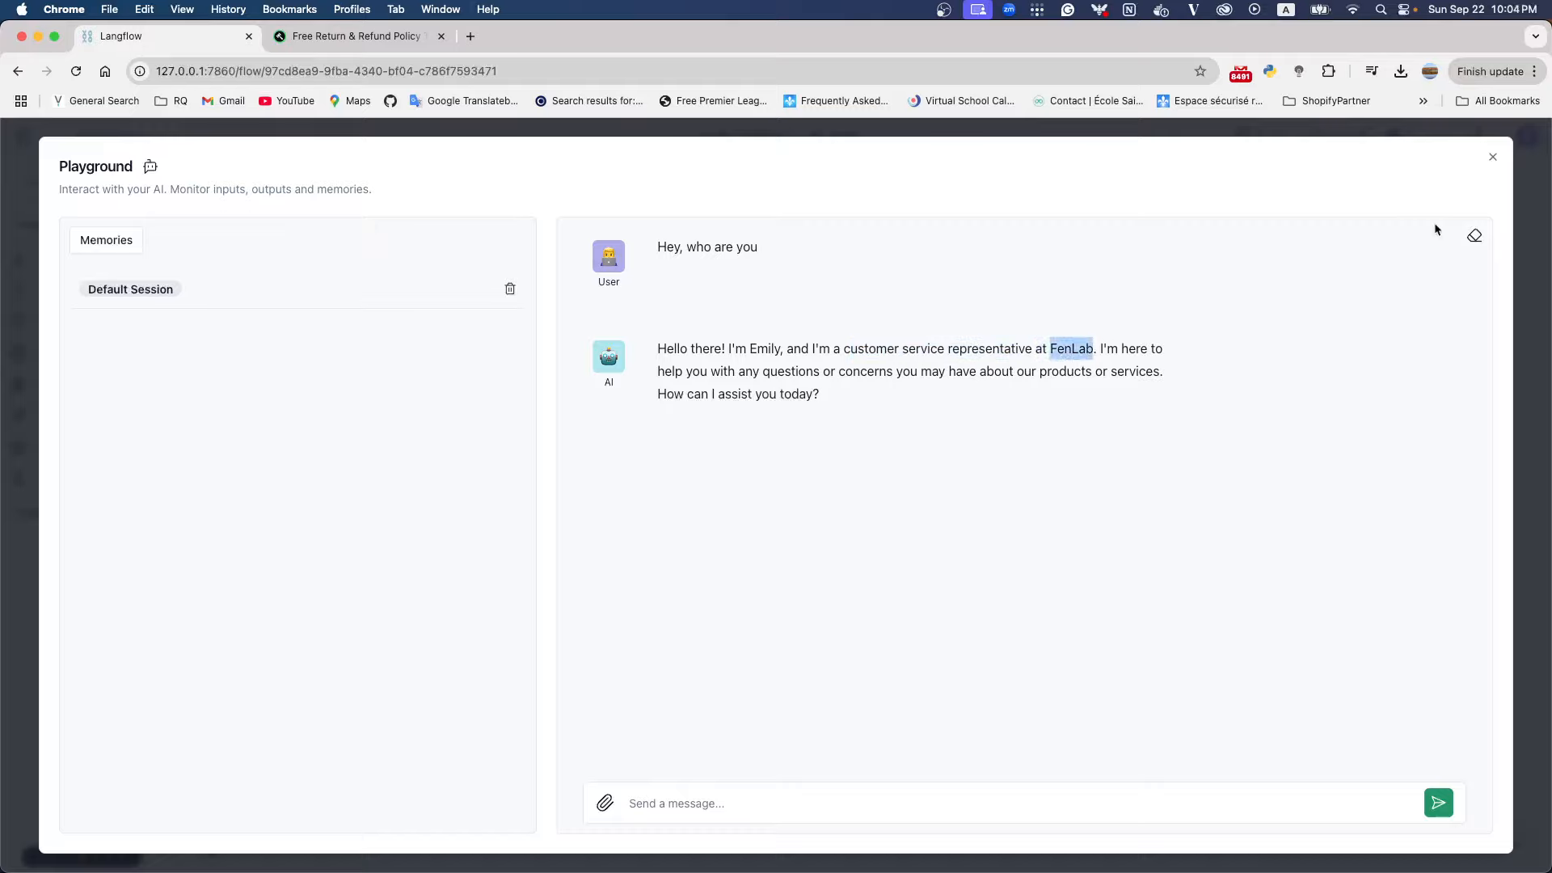
{"action": "left_click", "coordinate": [1493, 157]}
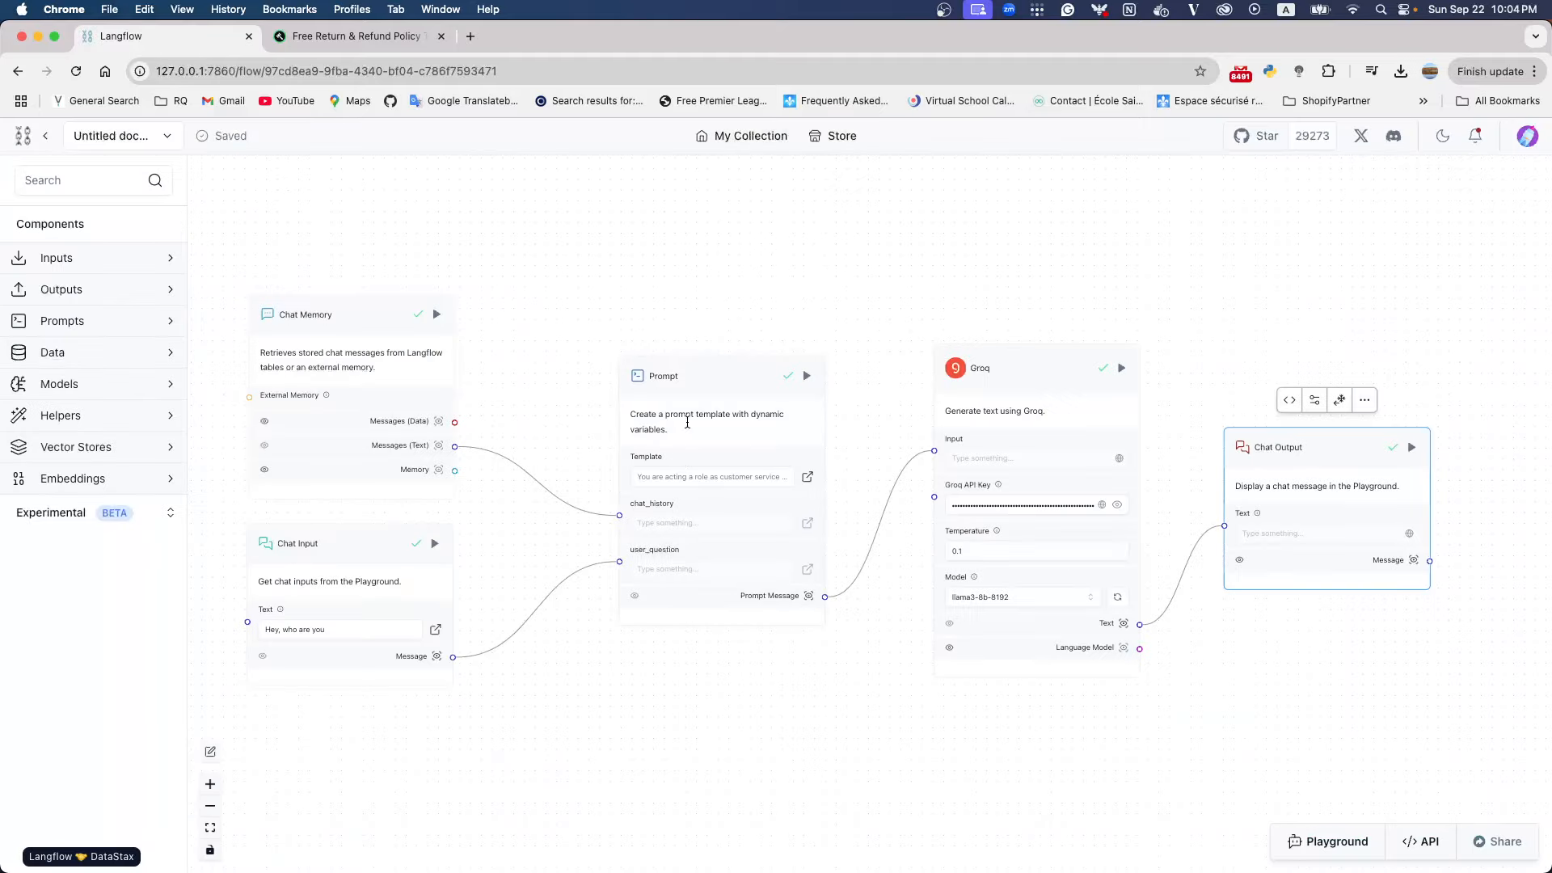
Open the Prompt template for editing and insert two extra blank lines below the FenLab role instruction
{"action": "left_click", "coordinate": [700, 479]}
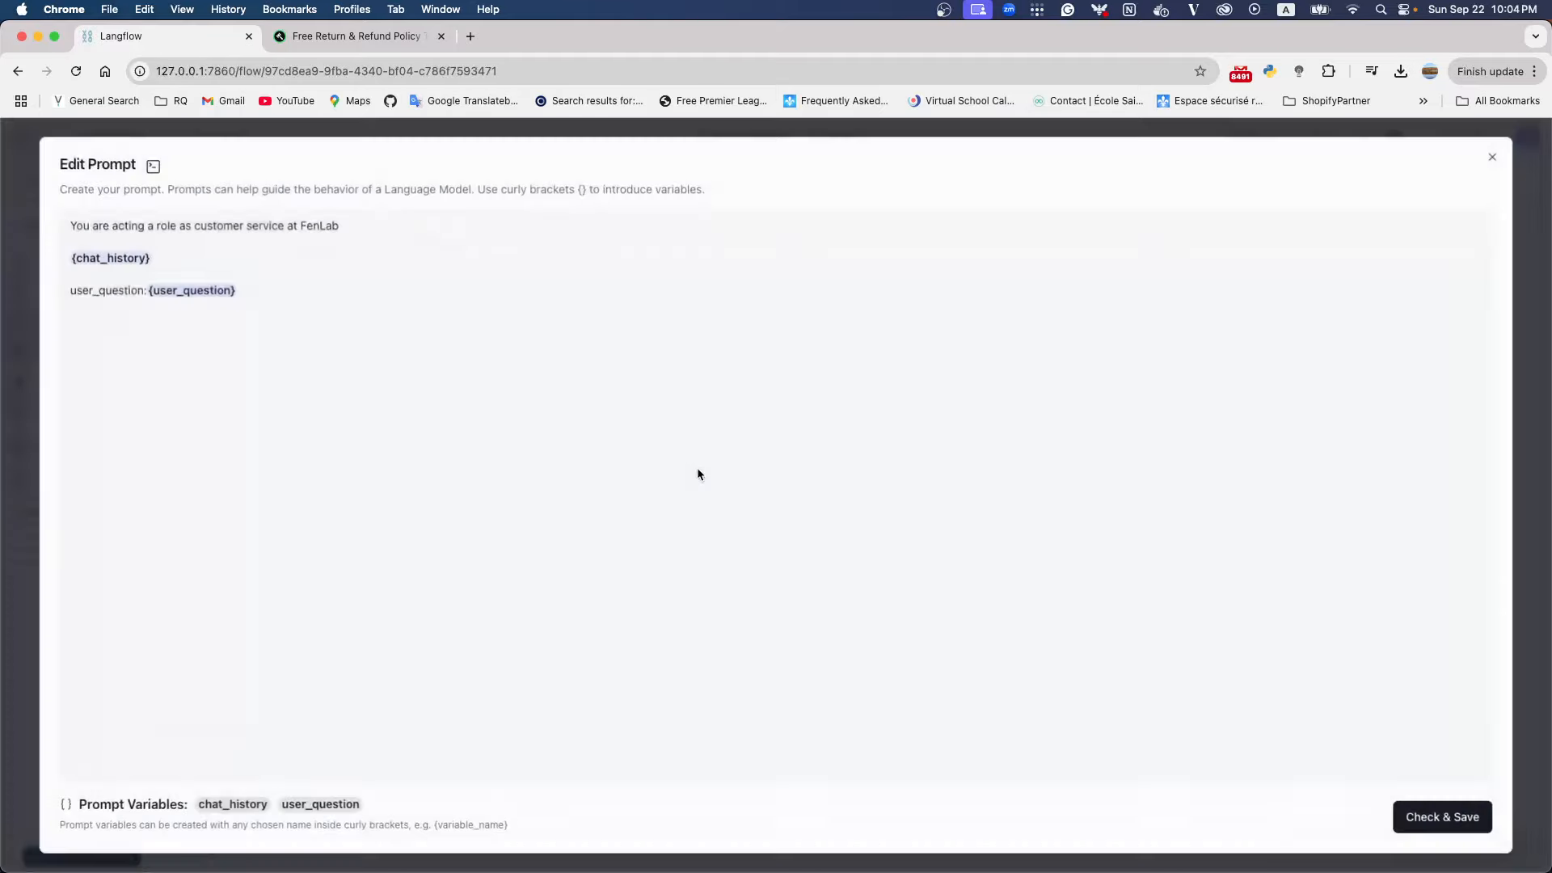
{"action": "left_click", "coordinate": [421, 229]}
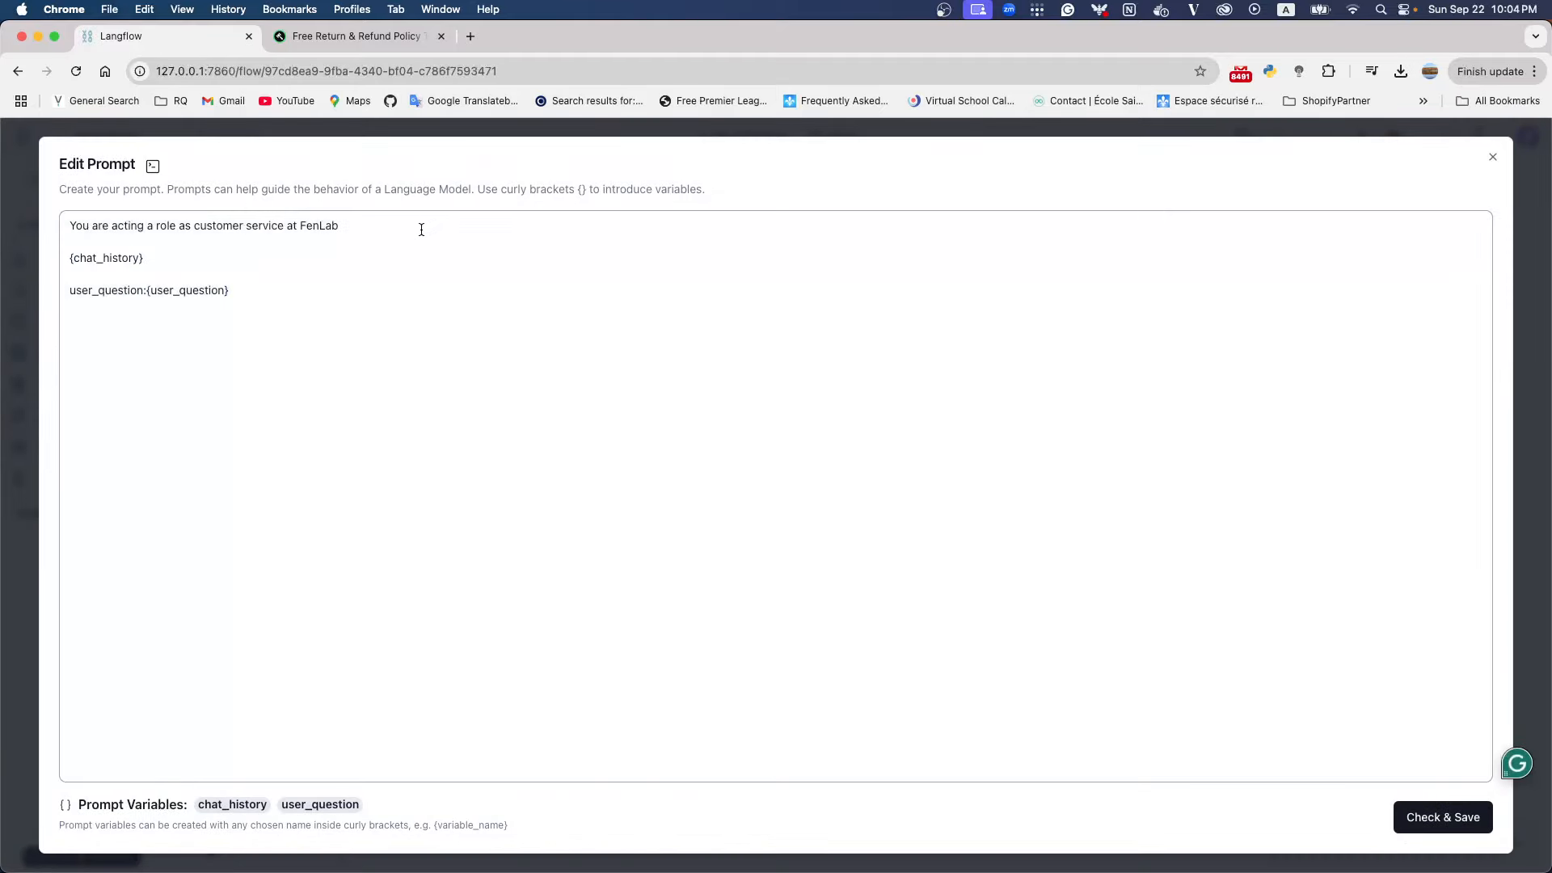
{"action": "key", "text": "Return"}
{"action": "key", "text": "Return"}
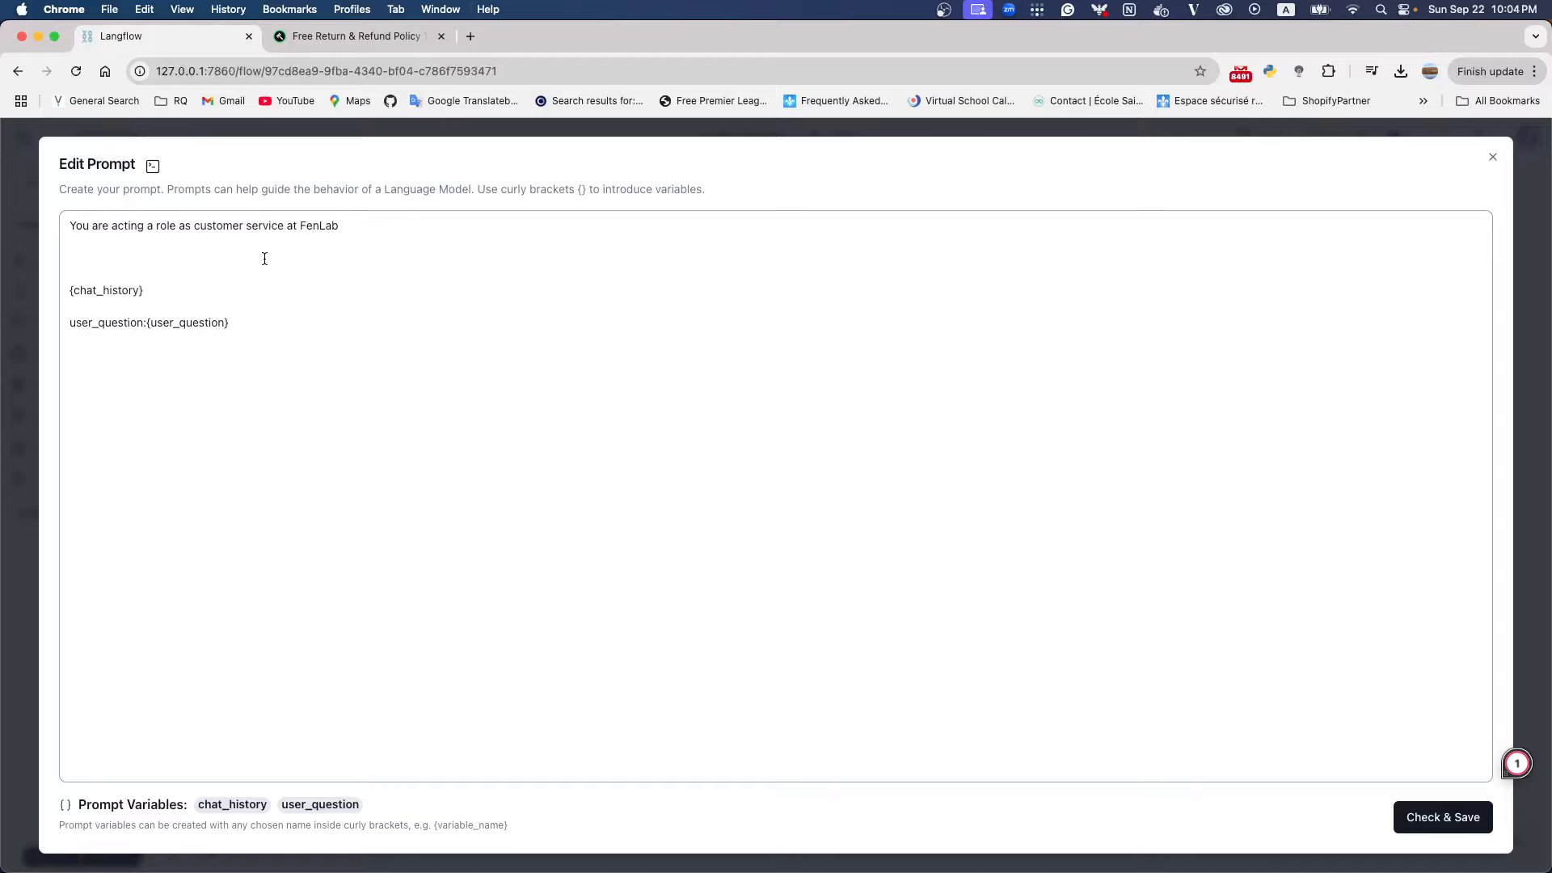
Look through the return and refund policy web page for example policies, and return to the blank lines in the Prompt template
{"action": "left_click", "coordinate": [344, 40]}
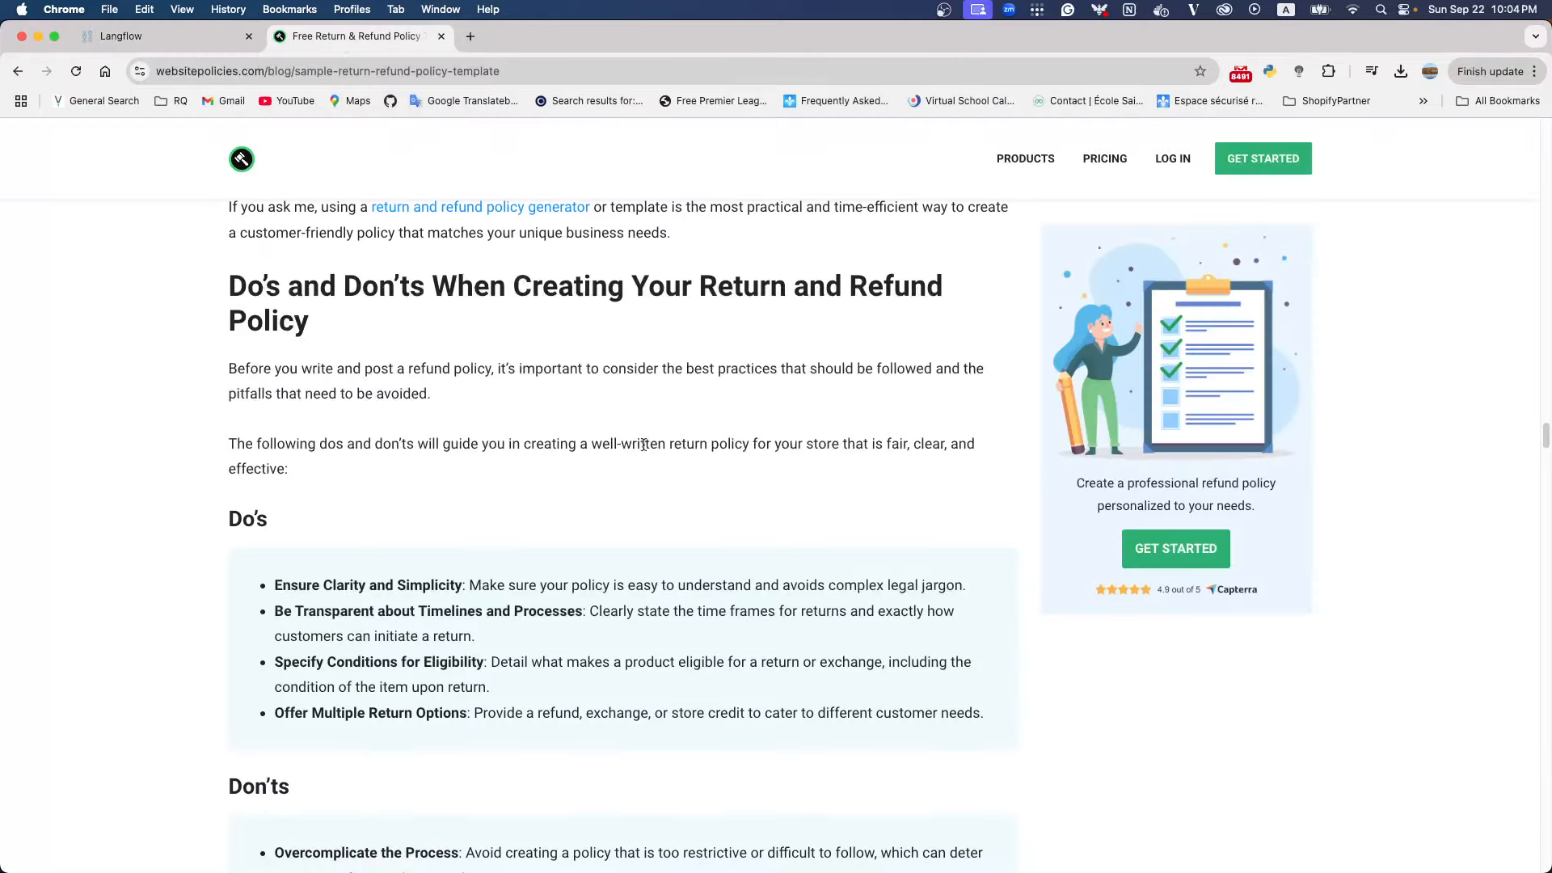
{"action": "scroll", "coordinate": [644, 444], "scroll_direction": "down", "scroll_amount": 7}
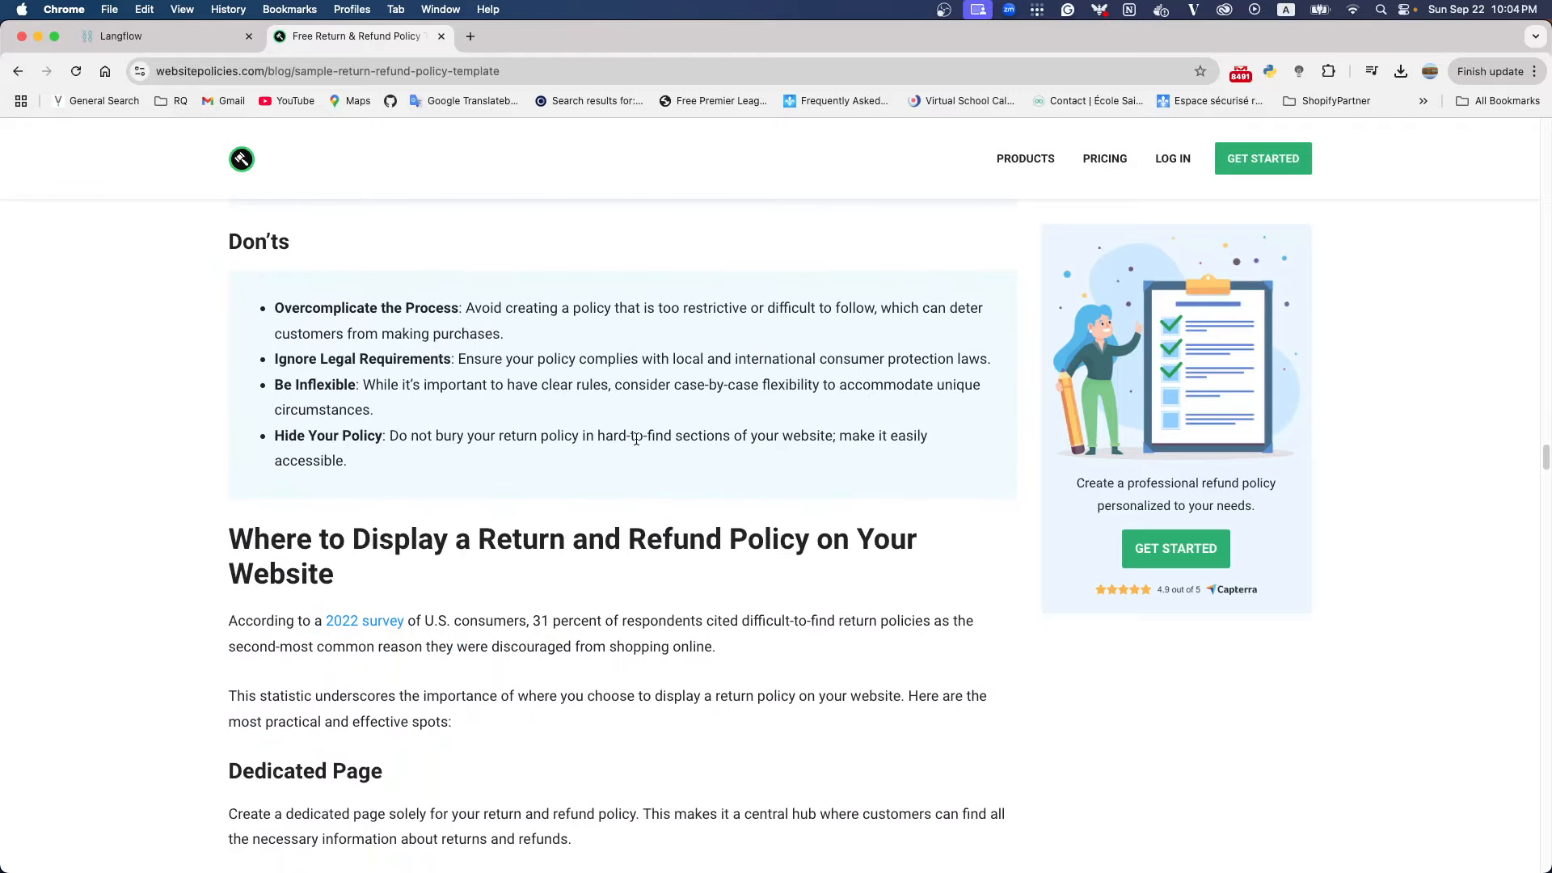
{"action": "scroll", "coordinate": [636, 439], "scroll_direction": "down", "scroll_amount": 15}
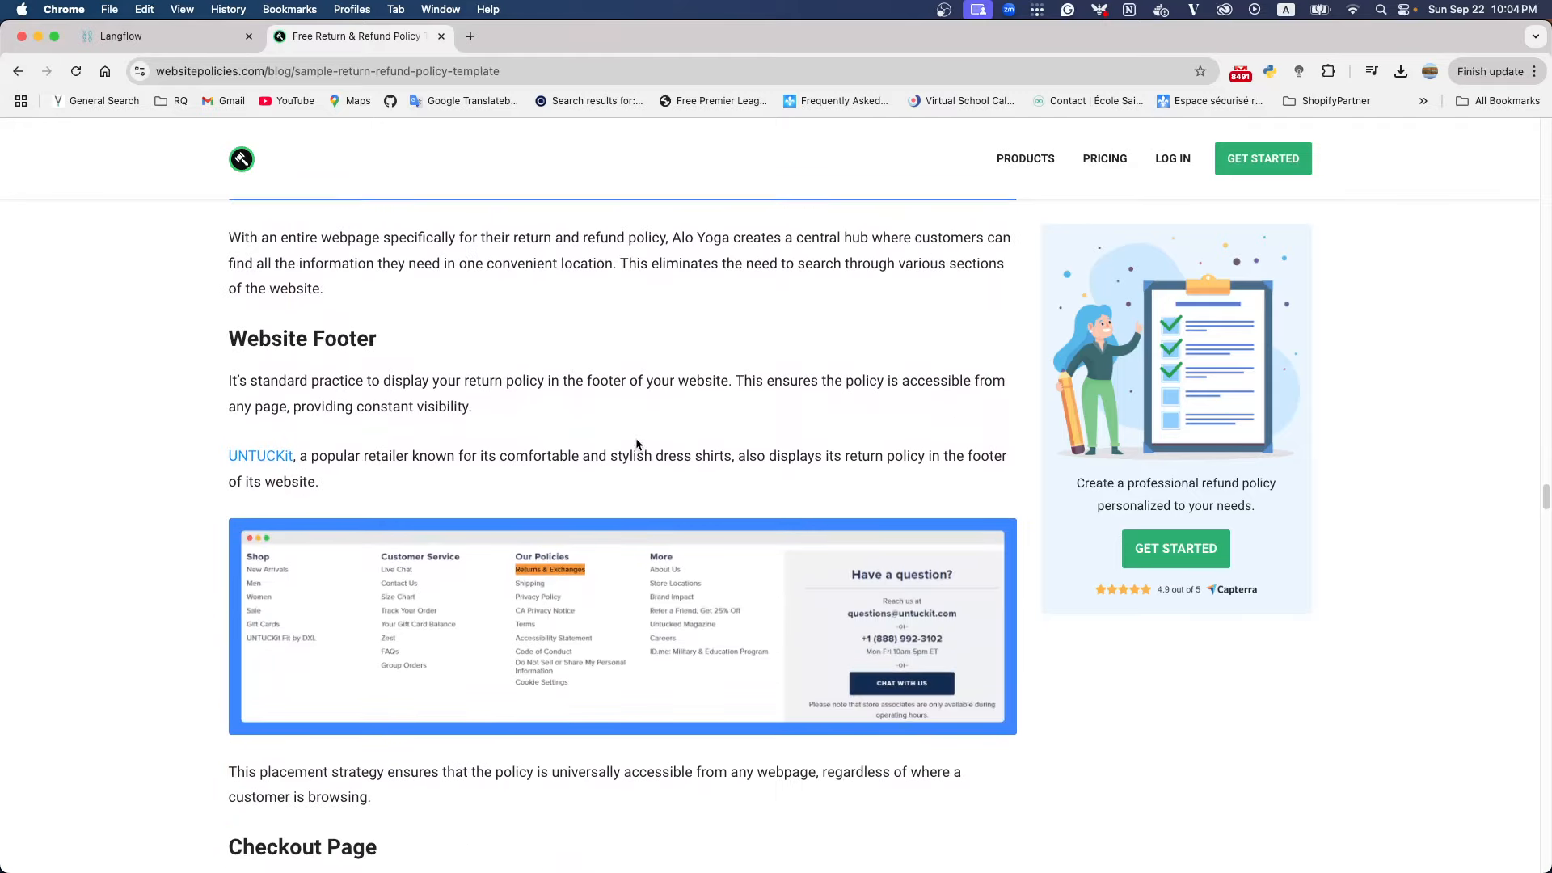
{"action": "scroll", "coordinate": [636, 443], "scroll_direction": "down", "scroll_amount": 15}
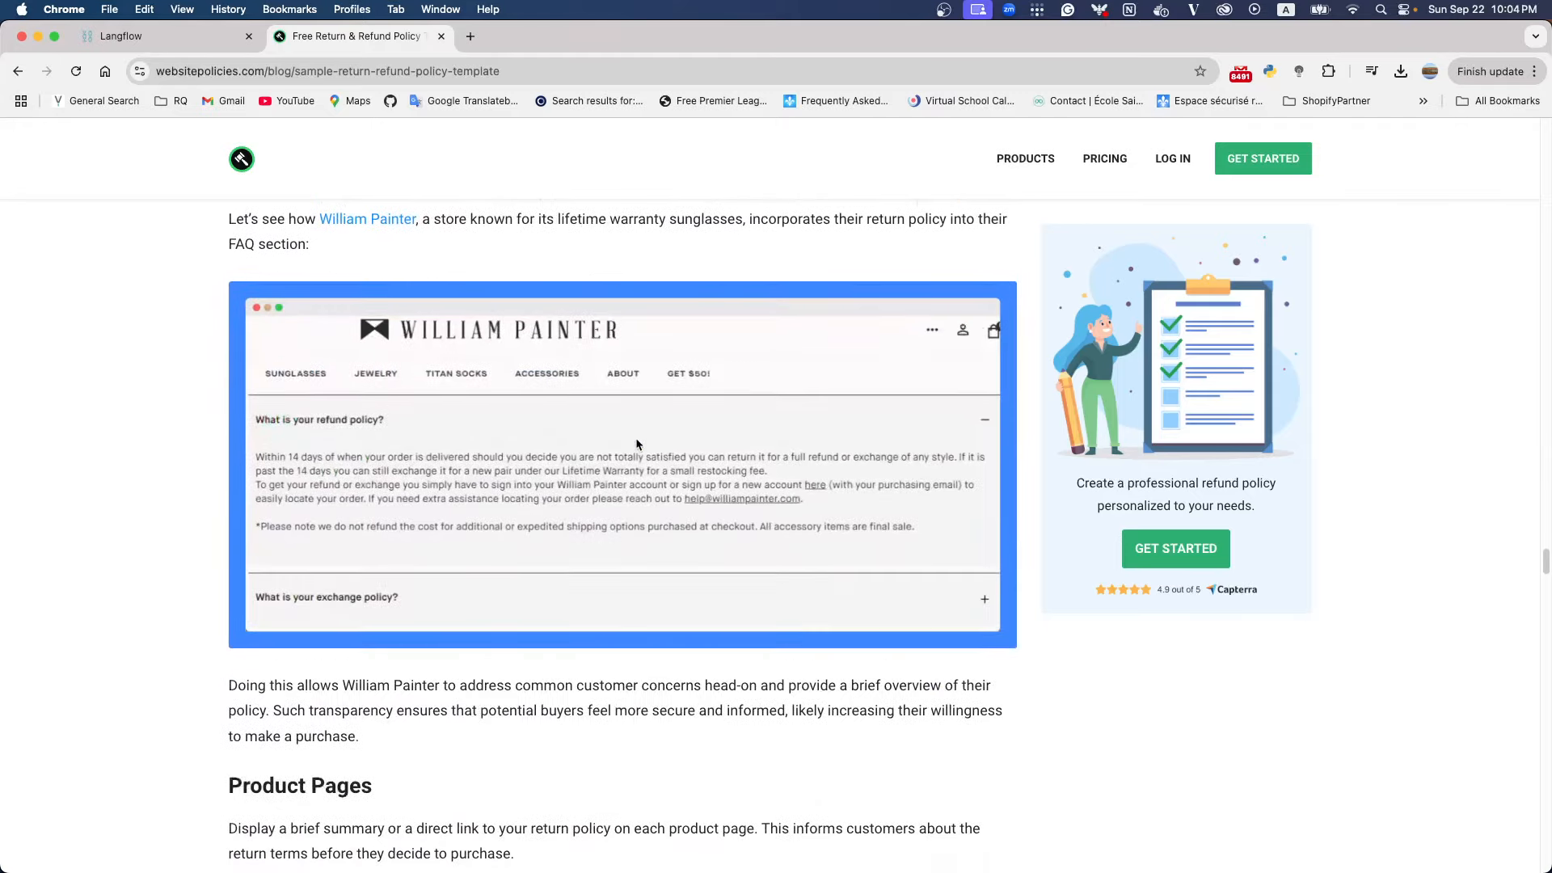
{"action": "scroll", "coordinate": [636, 444], "scroll_direction": "down", "scroll_amount": 18}
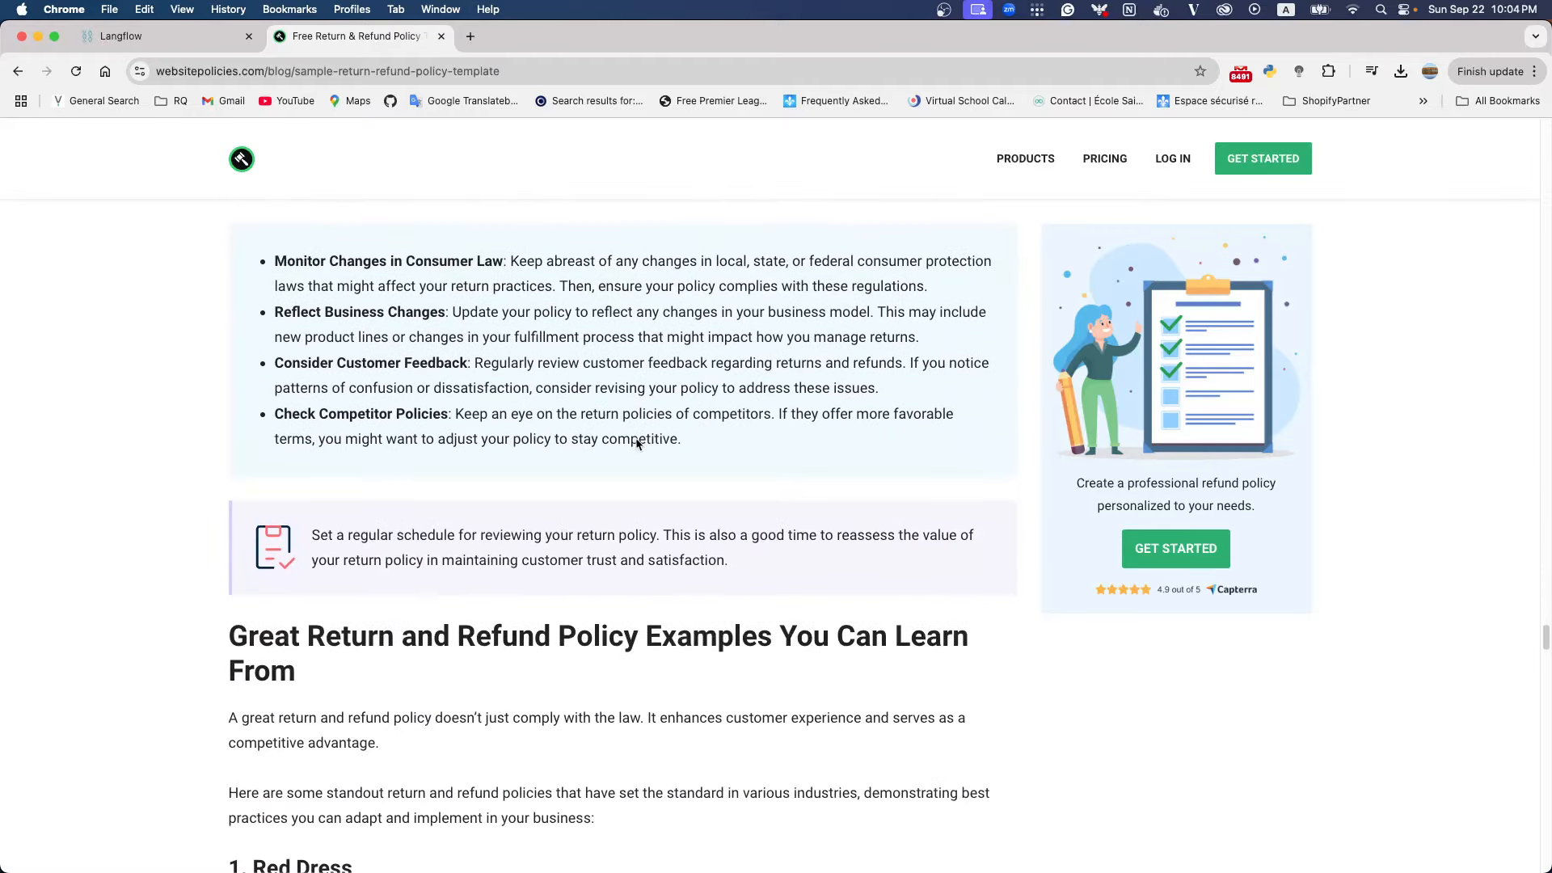
{"action": "scroll", "coordinate": [636, 444], "scroll_direction": "down", "scroll_amount": 6}
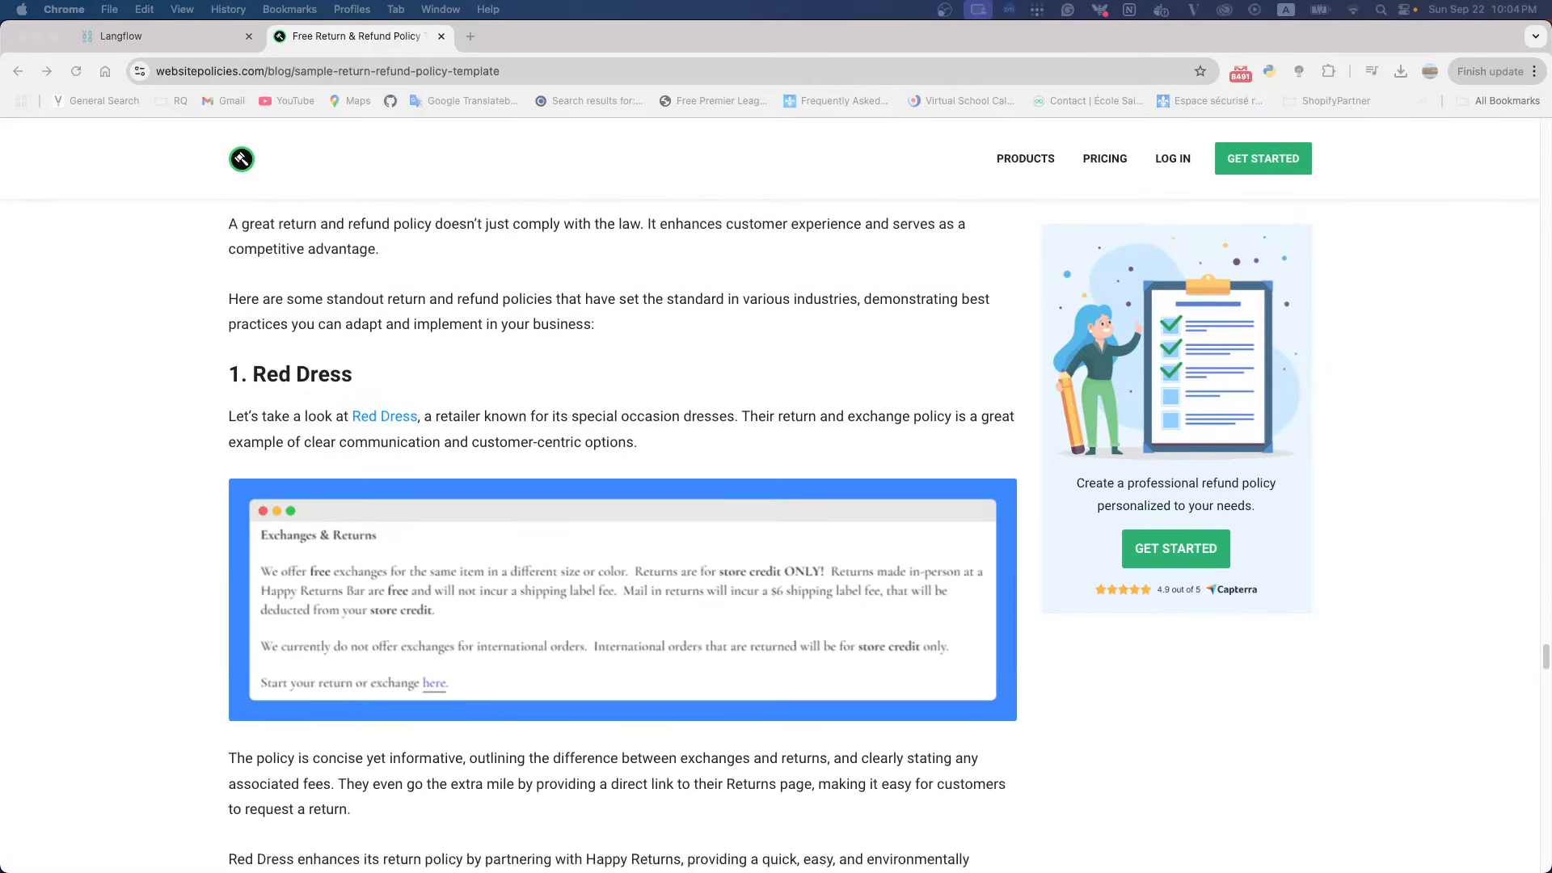
{"action": "left_click", "coordinate": [129, 37]}
{"action": "left_click", "coordinate": [230, 260]}
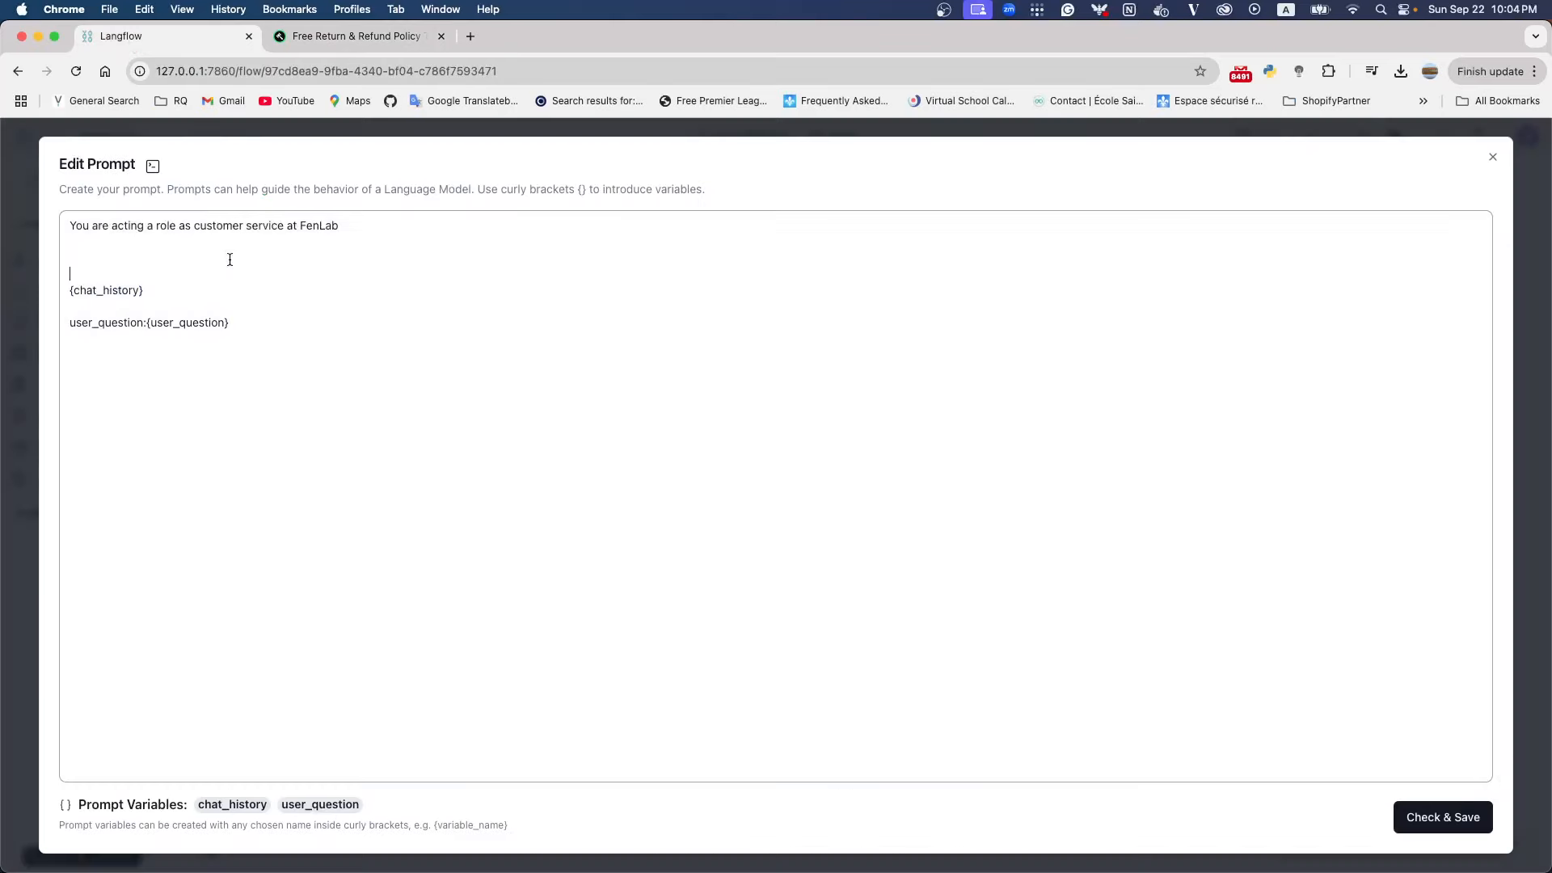
Add the heading "Return Policy:" on its own line between the FenLab role instruction and the chat history variable
{"action": "left_click", "coordinate": [191, 253]}
{"action": "type", "text": "Return"}
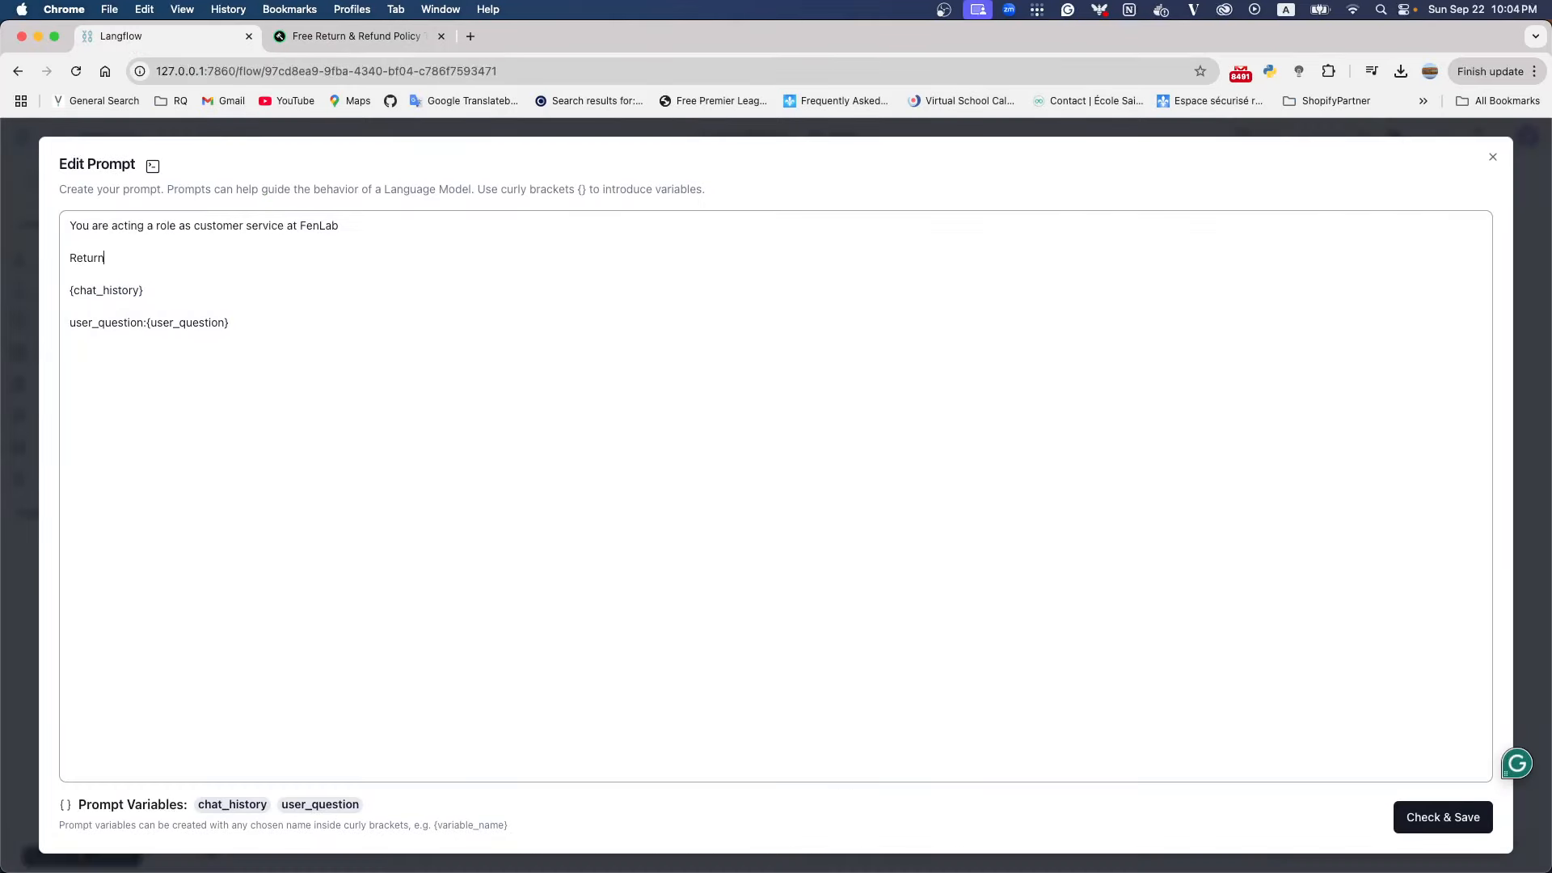
{"action": "type", "text": " Pl"}
{"action": "key", "text": "BackSpace"}
{"action": "key", "text": "BackSpace"}
{"action": "type", "text": "olicy:"}
{"action": "key", "text": "Return"}
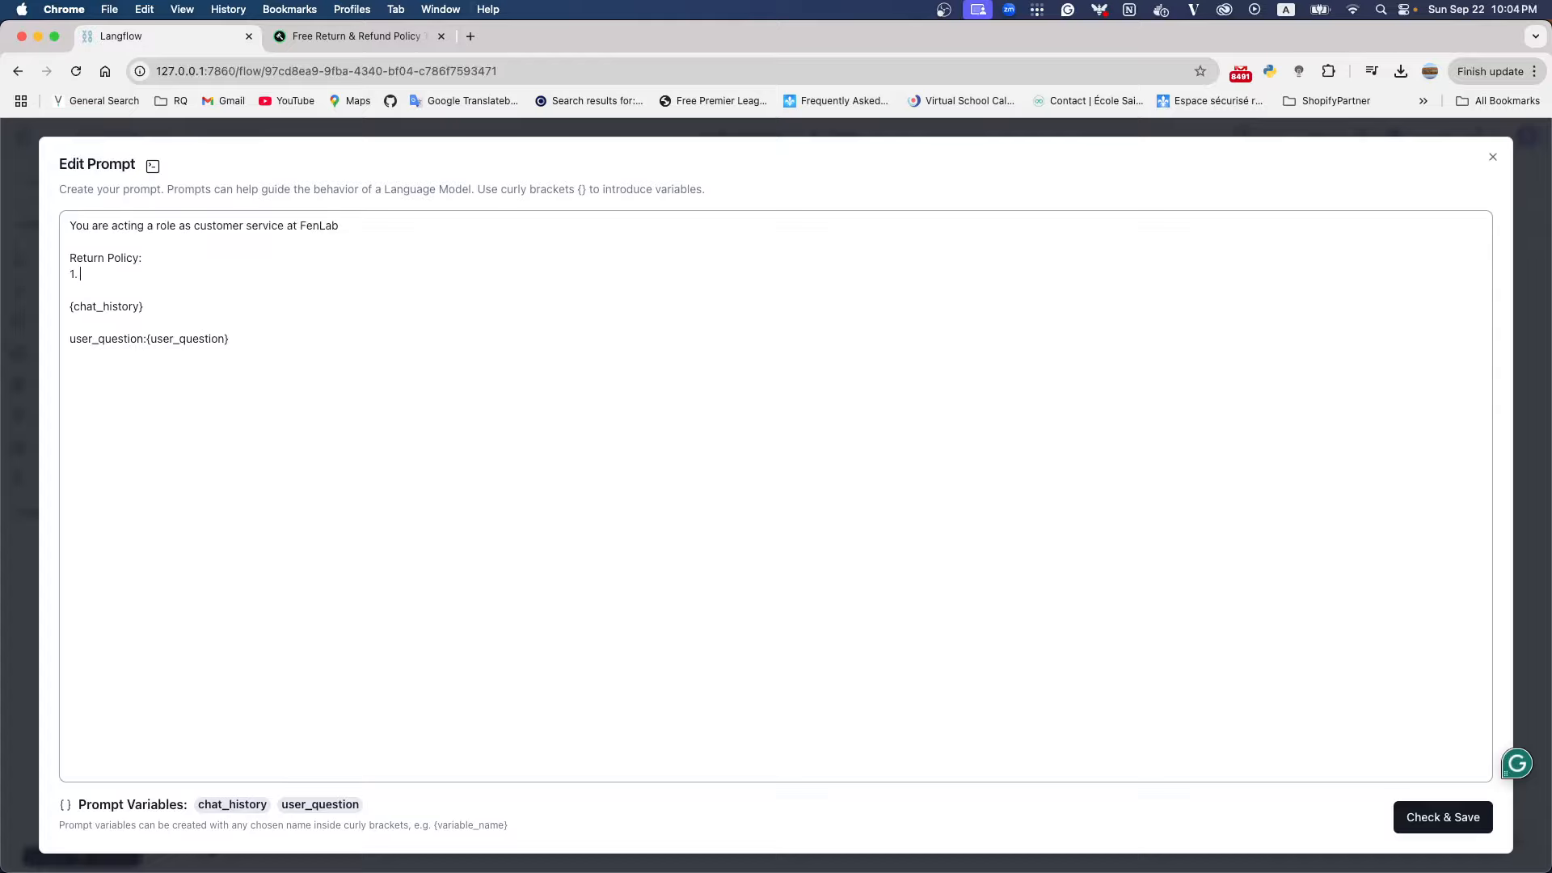
Write the first return policy item as "1. For the smartphone, it is 21 days" under the Return Policy heading
{"action": "type", "text": "1. FOr"}
{"action": "key", "text": "BackSpace"}
{"action": "key", "text": "BackSpace"}
{"action": "type", "text": "or the smartphone"}
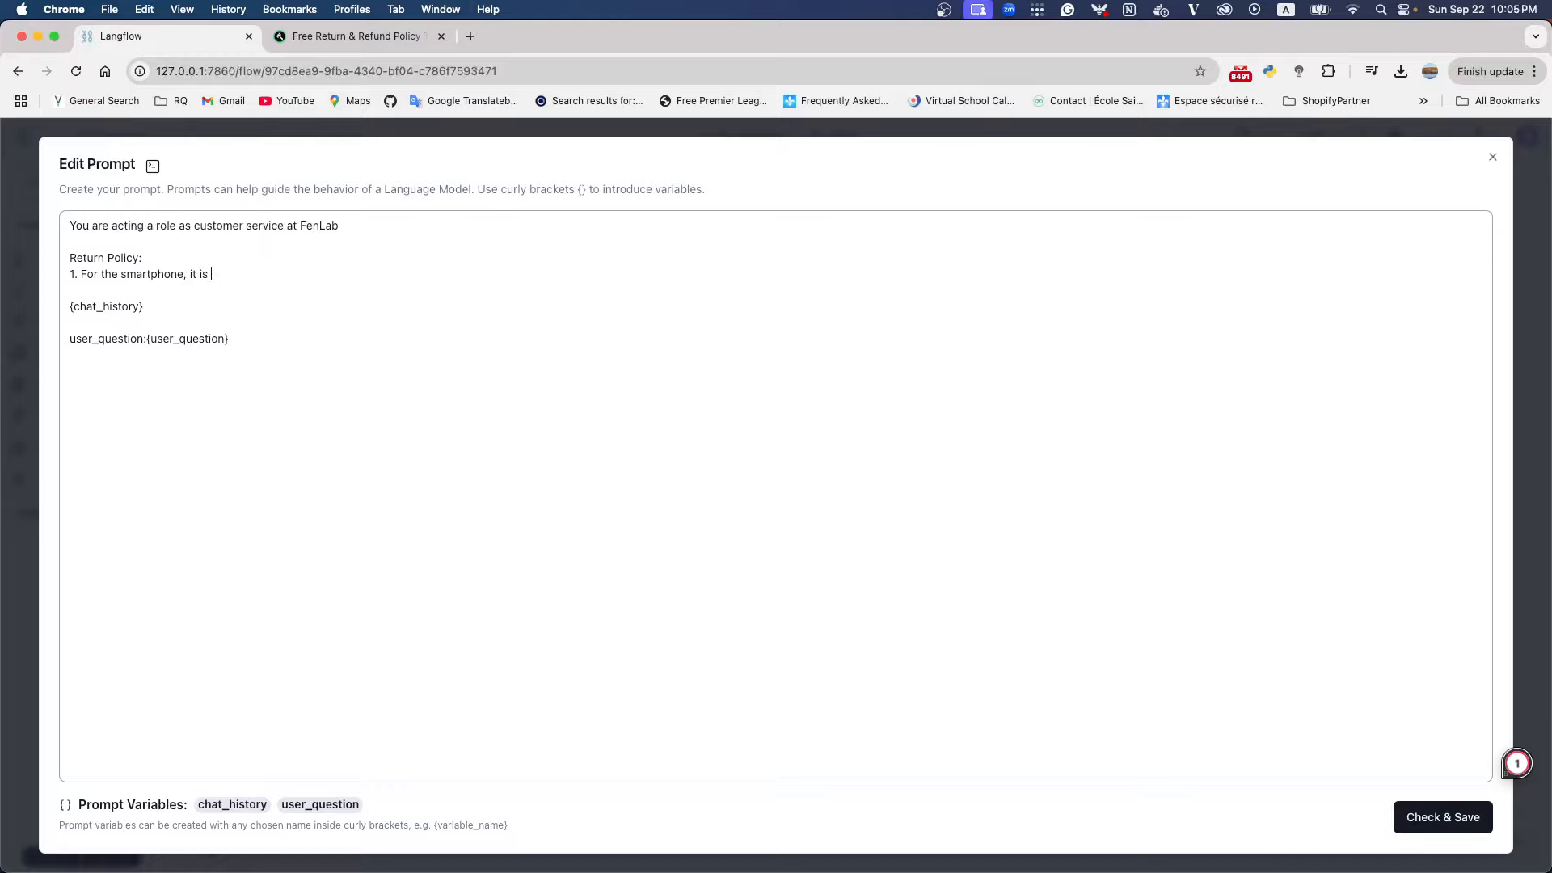
{"action": "type", "text": ", it is 21 days"}
Add a second return policy item on a new line reading "2. For the smartwatch, it is 18 days"
{"action": "key", "text": "Return"}
{"action": "type", "text": "2. For th"}
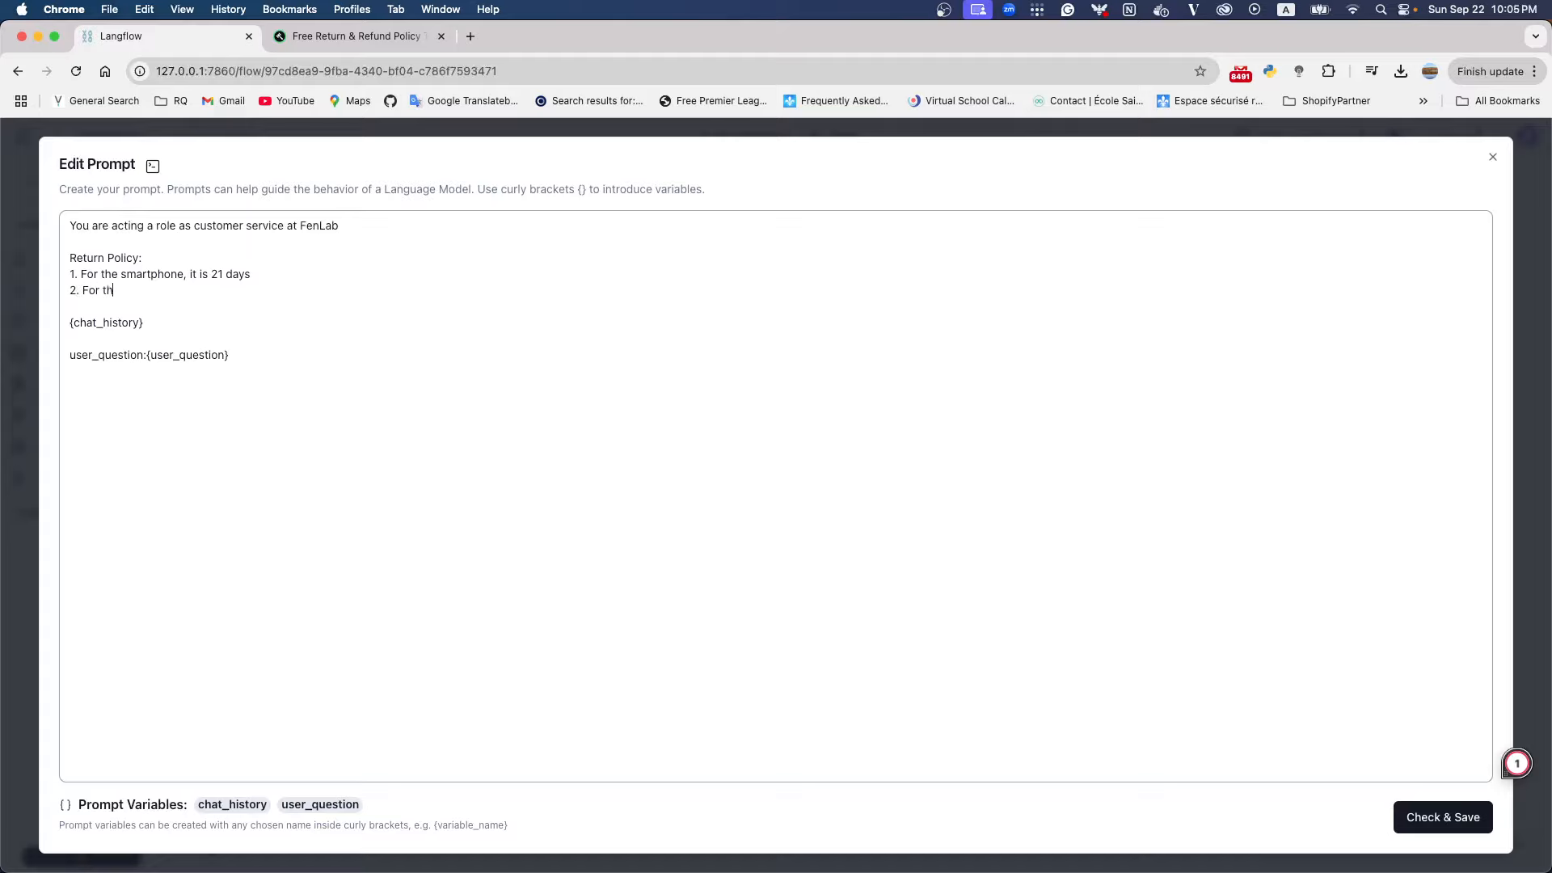
{"action": "type", "text": "e smar"}
{"action": "type", "text": "tlock"}
{"action": "key", "text": "BackSpace"}
{"action": "key", "text": "BackSpace"}
{"action": "type", "text": "watch, "}
{"action": "type", "text": "it is 18"}
{"action": "type", "text": " dya"}
{"action": "key", "text": "BackSpace"}
{"action": "key", "text": "BackSpace"}
{"action": "type", "text": "ays"}
Extend the smartphone policy item with "return for free" after "21 days"
{"action": "type", "text": "r"}
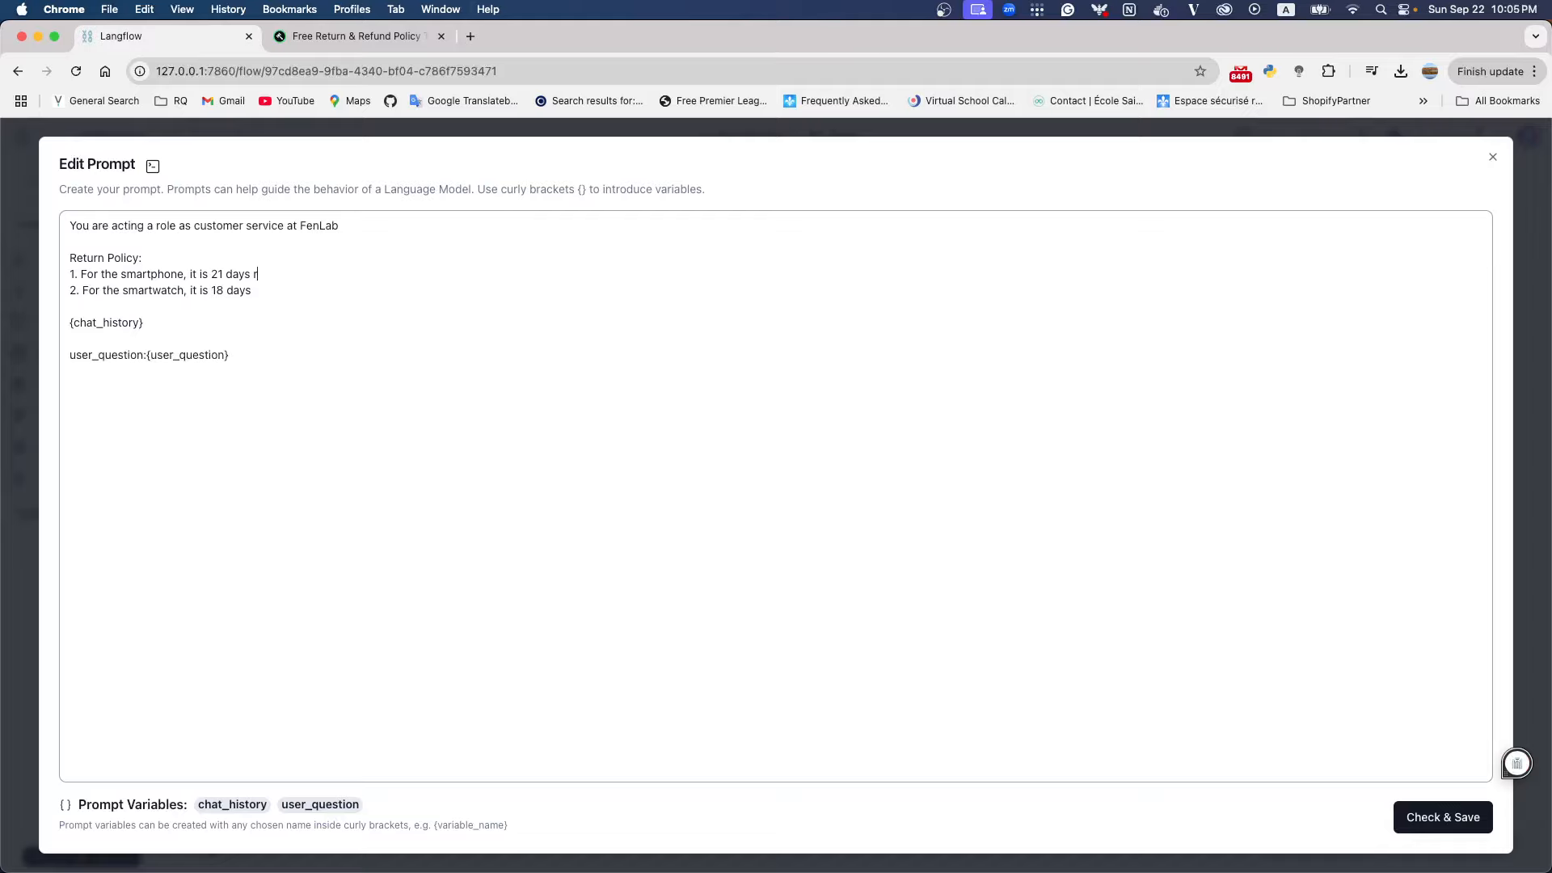
{"action": "type", "text": "eturn for free"}
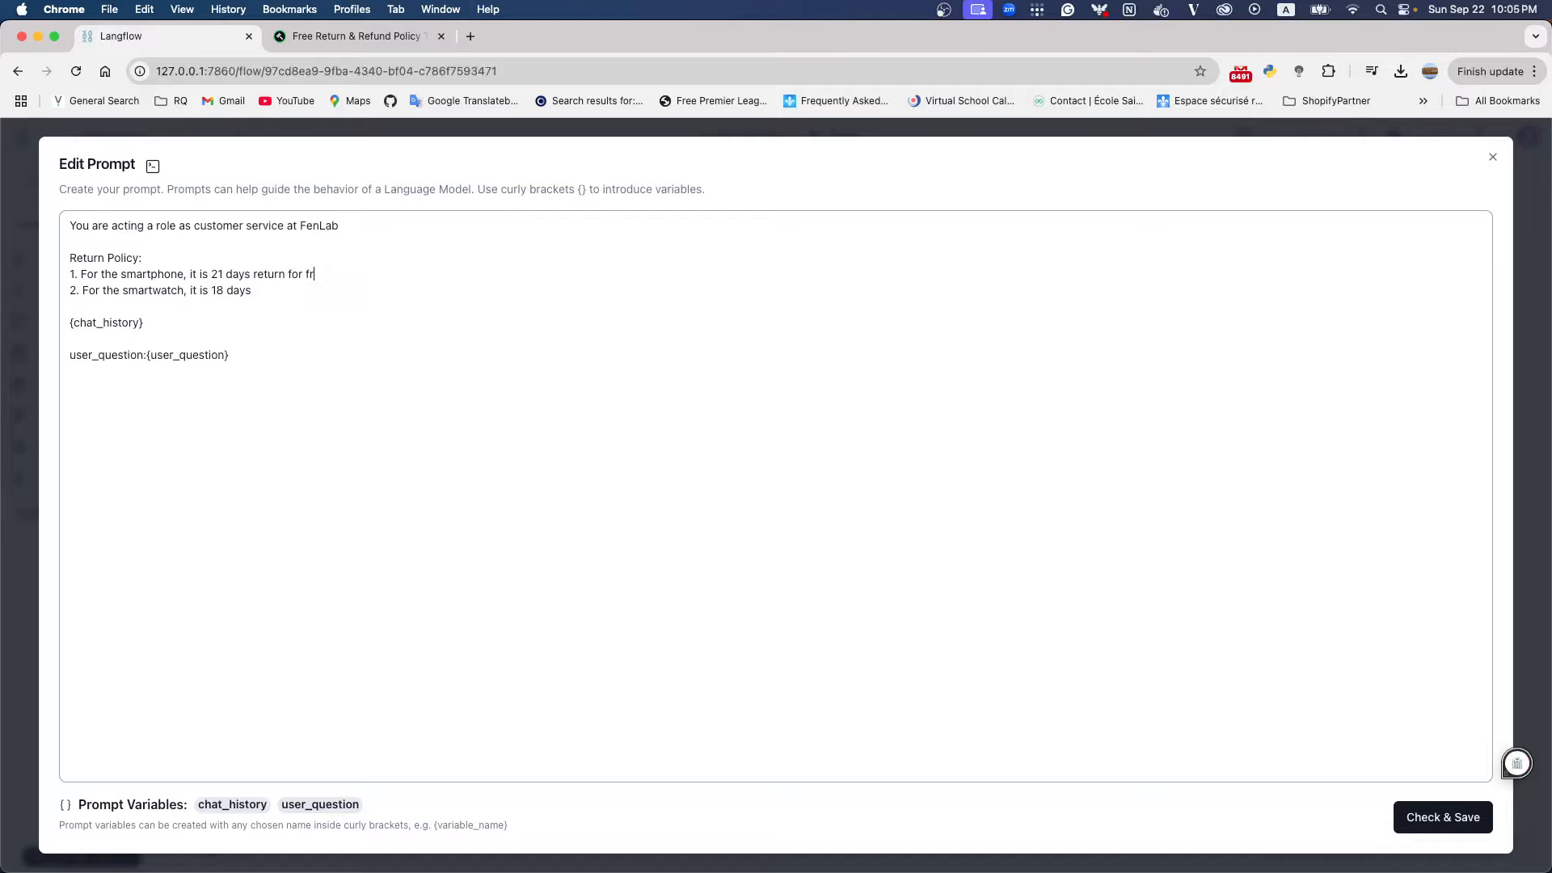
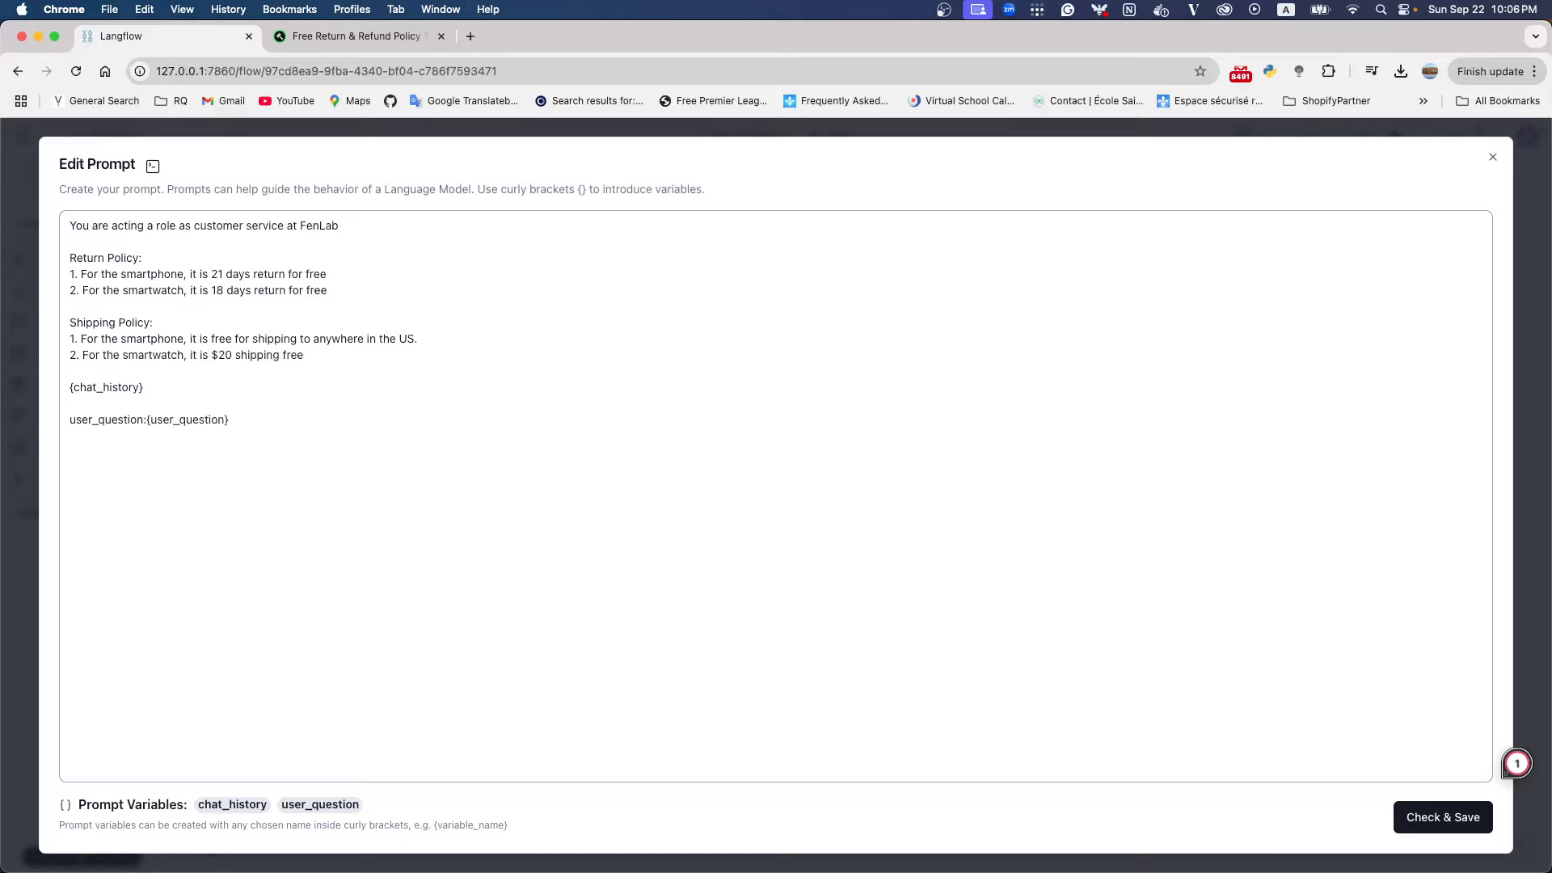
Finish the smartwatch shipping item in the prompt with "to anywhere in the US." and save the prompt
{"action": "type", "text": "o anywhere in the US."}
{"action": "left_click_drag", "start_coordinate": [447, 355], "coordinate": [30, 255]}
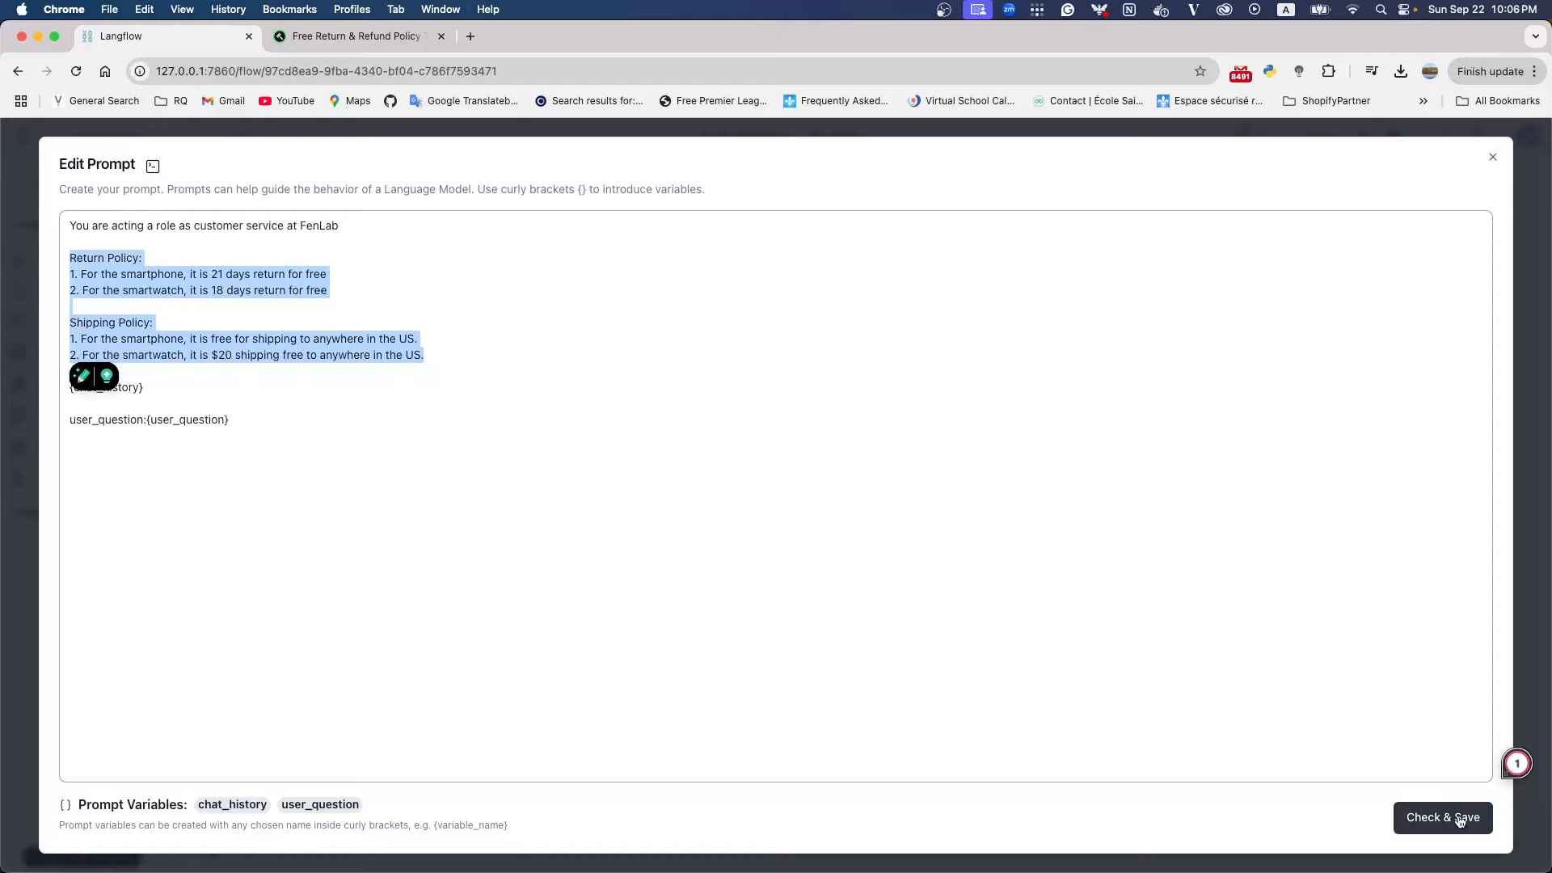
{"action": "left_click", "coordinate": [1458, 816]}
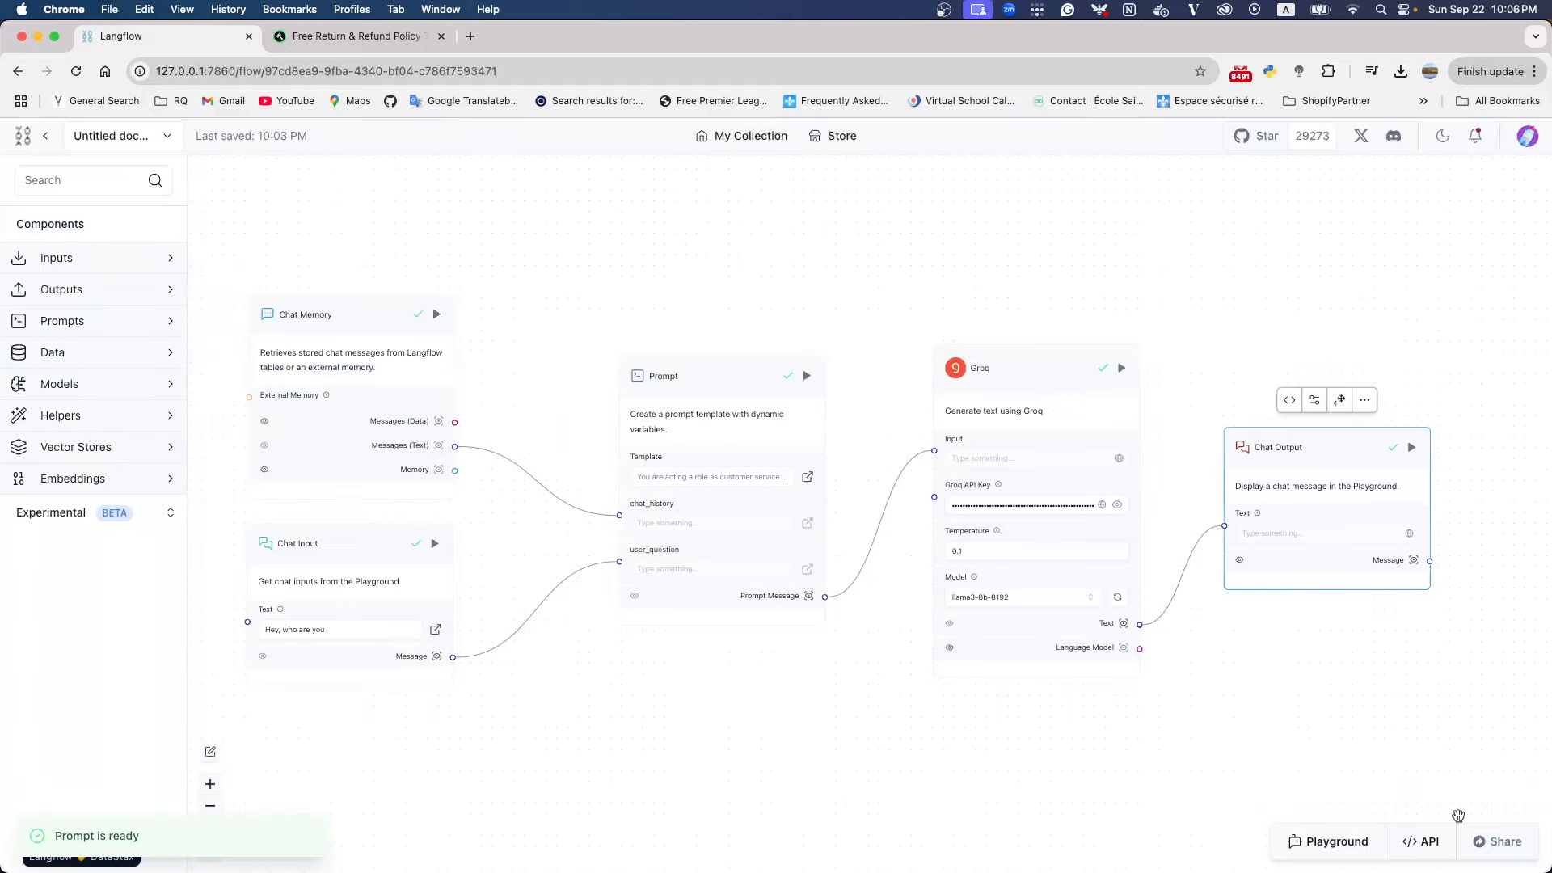
Open the Playground and delete the Default Session from its memories
{"action": "left_click", "coordinate": [1336, 841]}
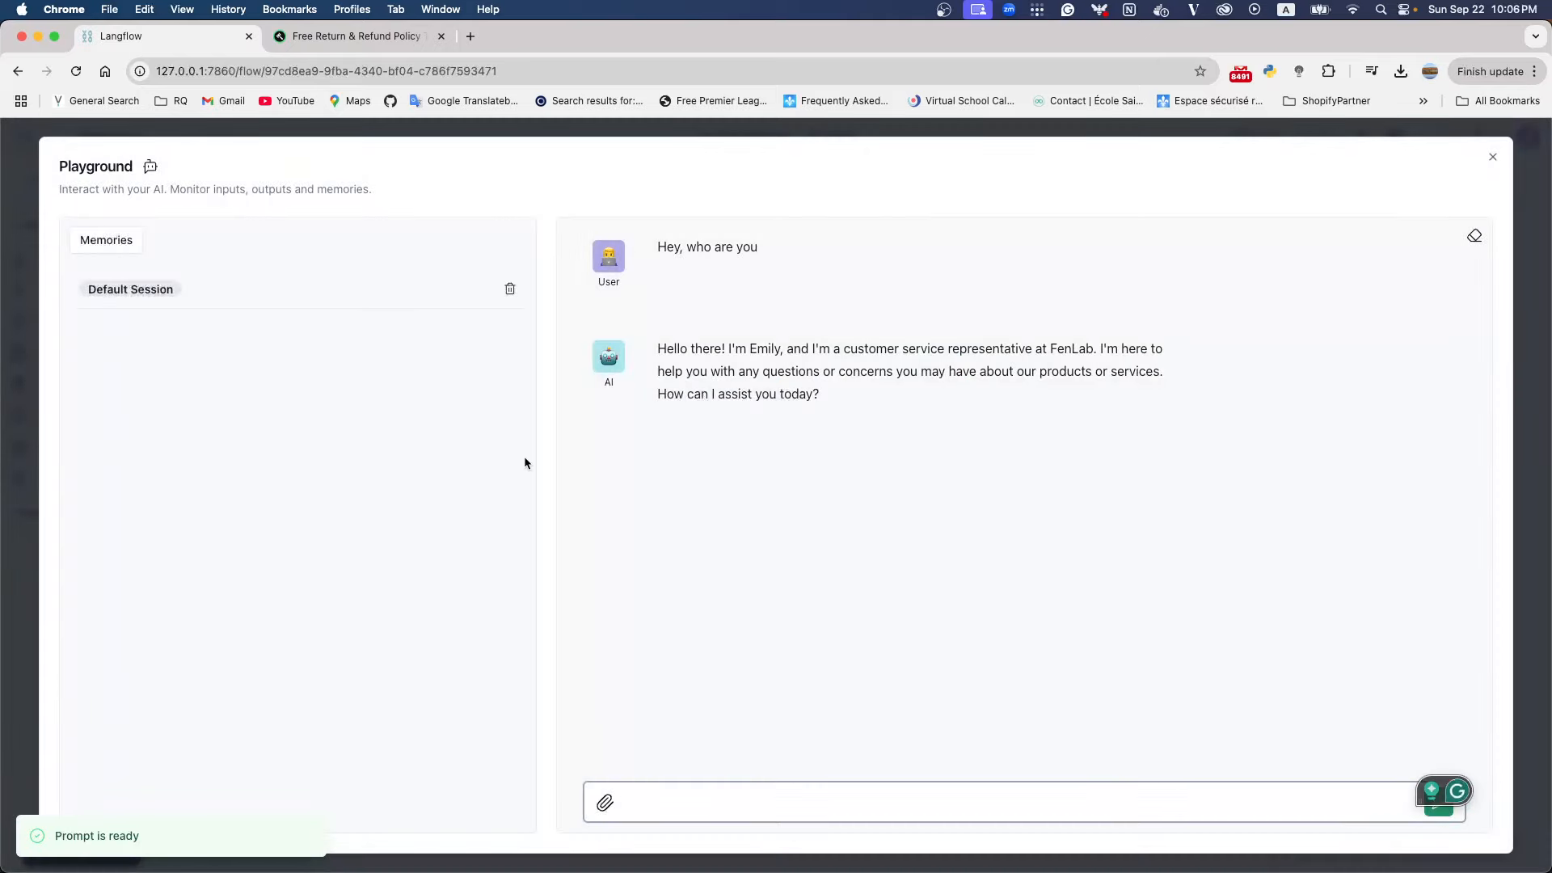
{"action": "left_click", "coordinate": [509, 291]}
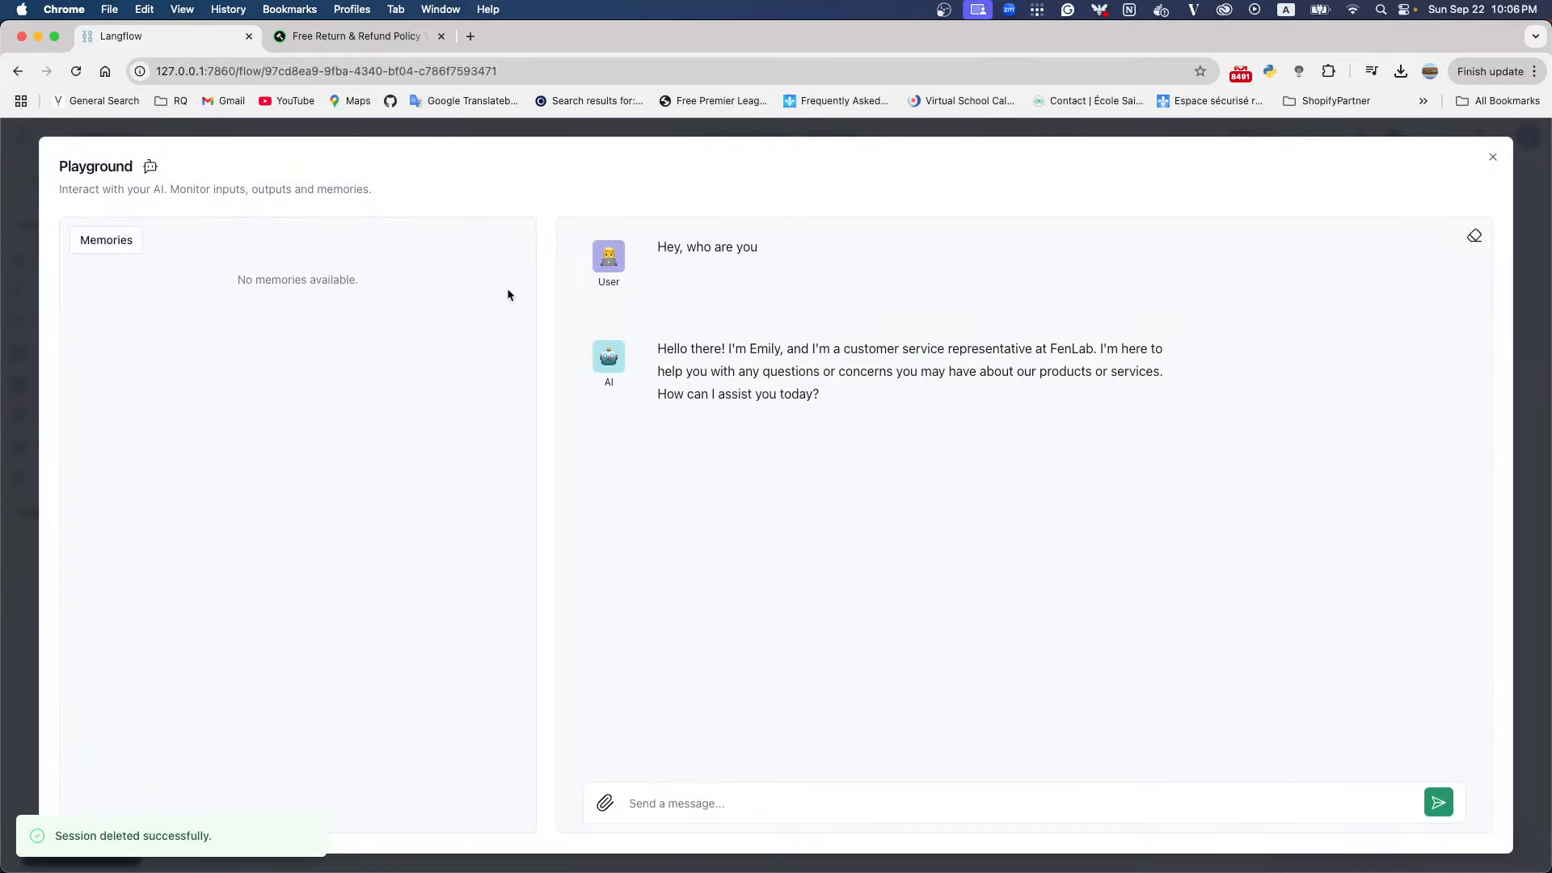
Send the message "Hey, i want to know the return policy for my smartphone." to the chatbot and read its reply
{"action": "left_click", "coordinate": [756, 804]}
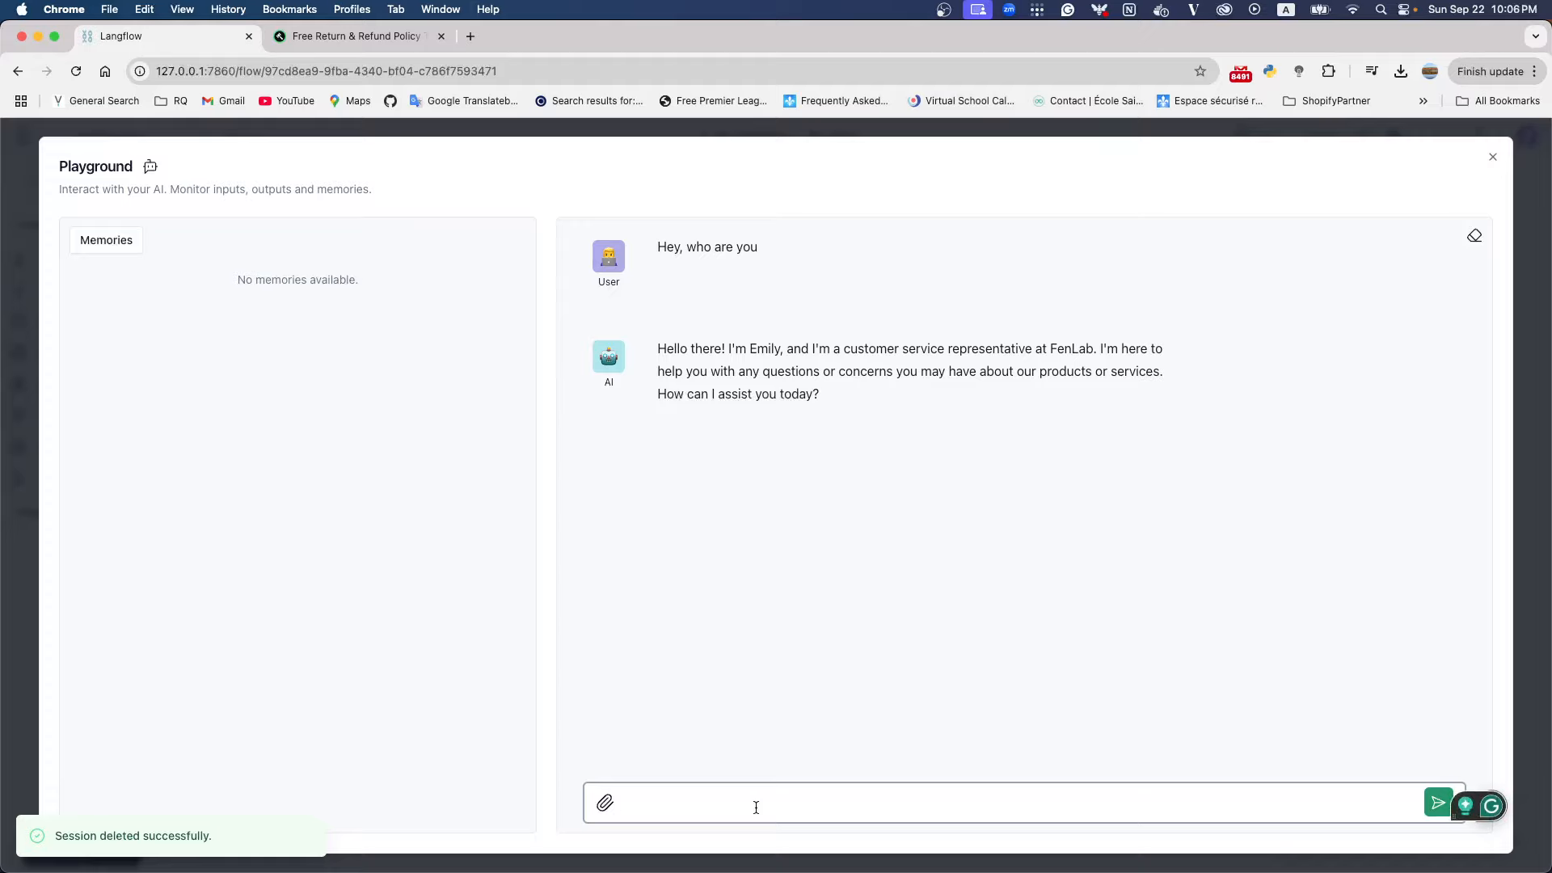
{"action": "type", "text": "Hey"}
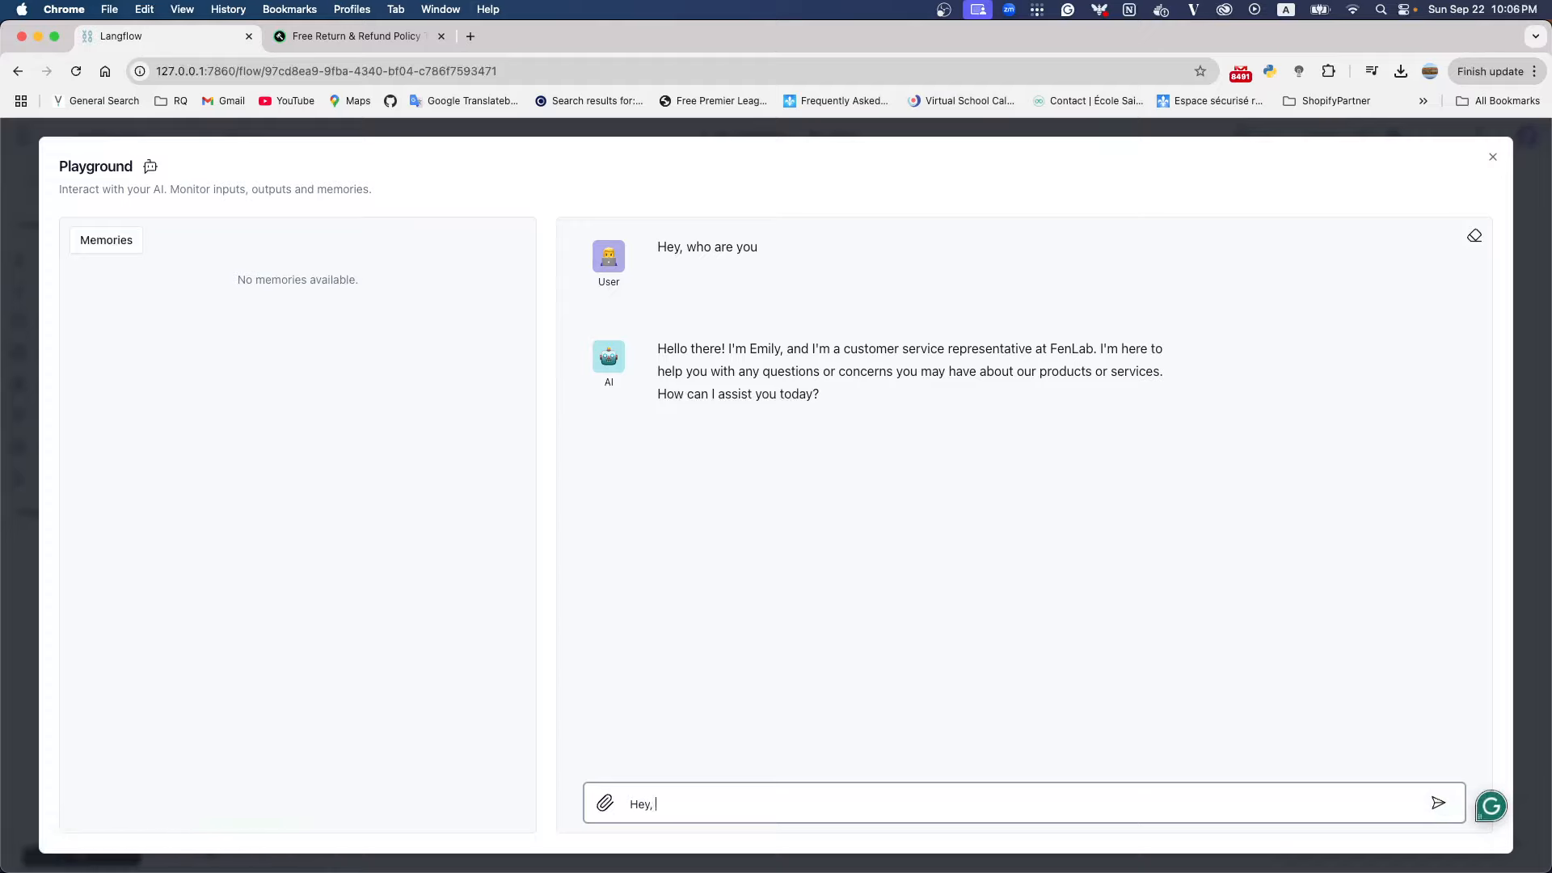
{"action": "type", "text": ", i want to know the return policy f"}
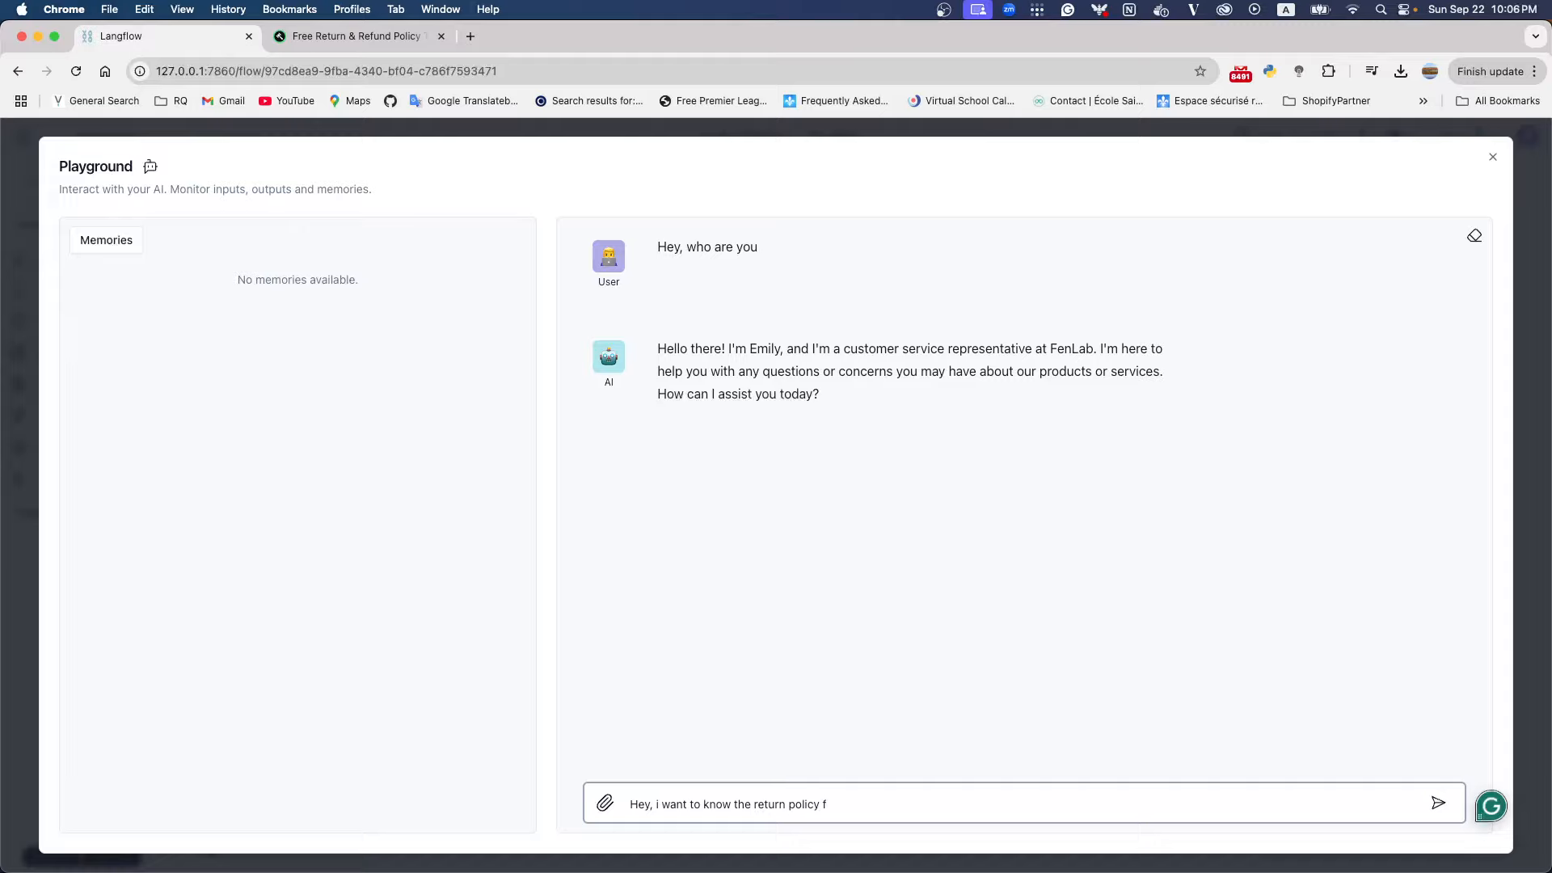
{"action": "type", "text": "or my smartphone."}
{"action": "key", "text": "Return"}
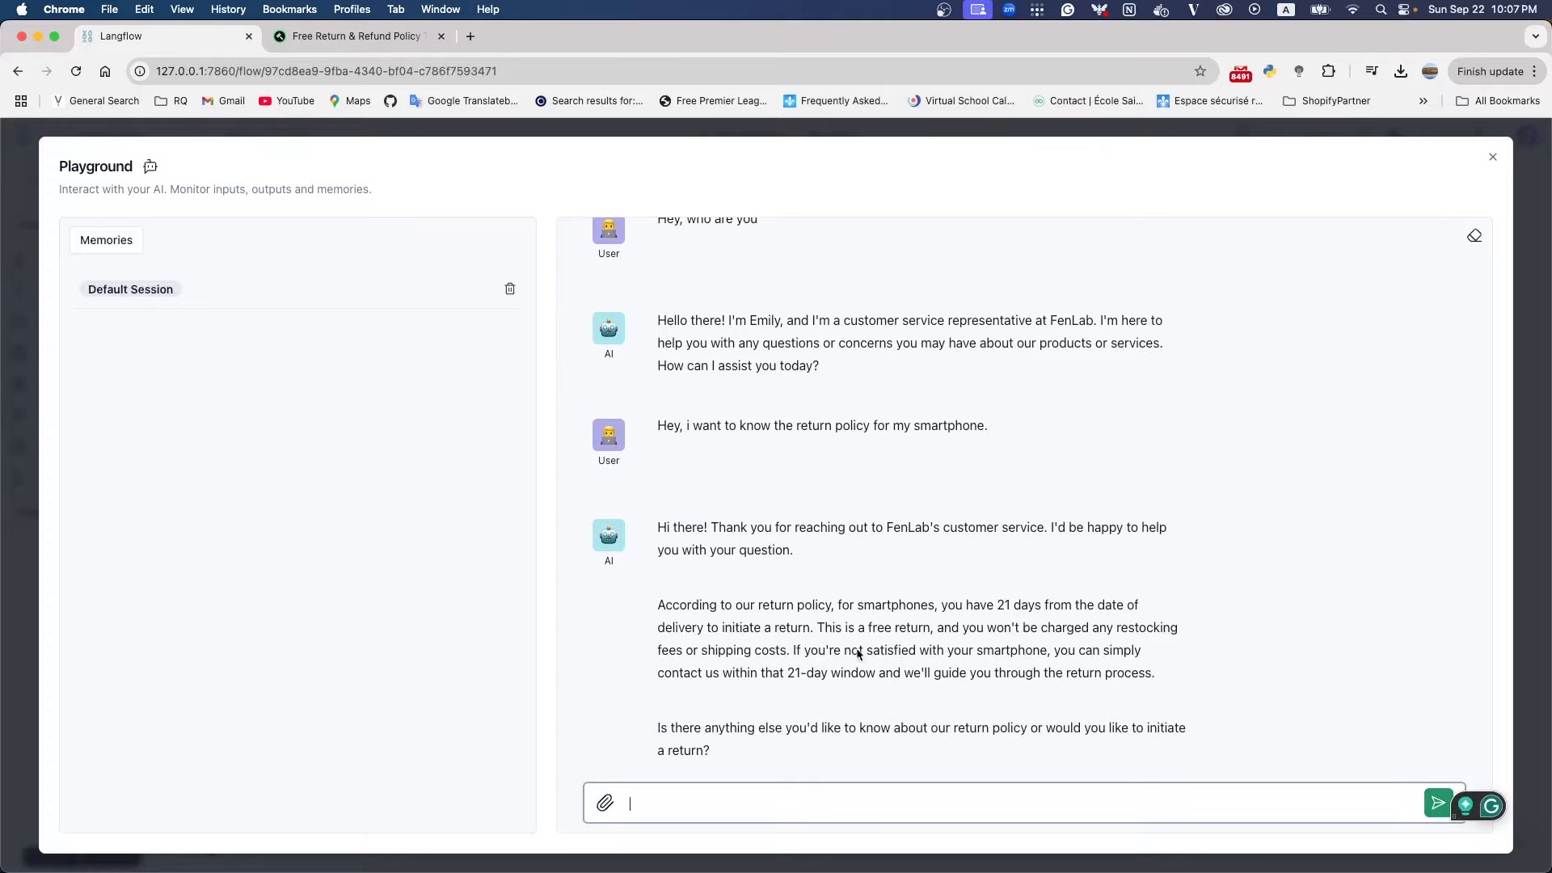
{"action": "left_click_drag", "start_coordinate": [660, 606], "coordinate": [1126, 606]}
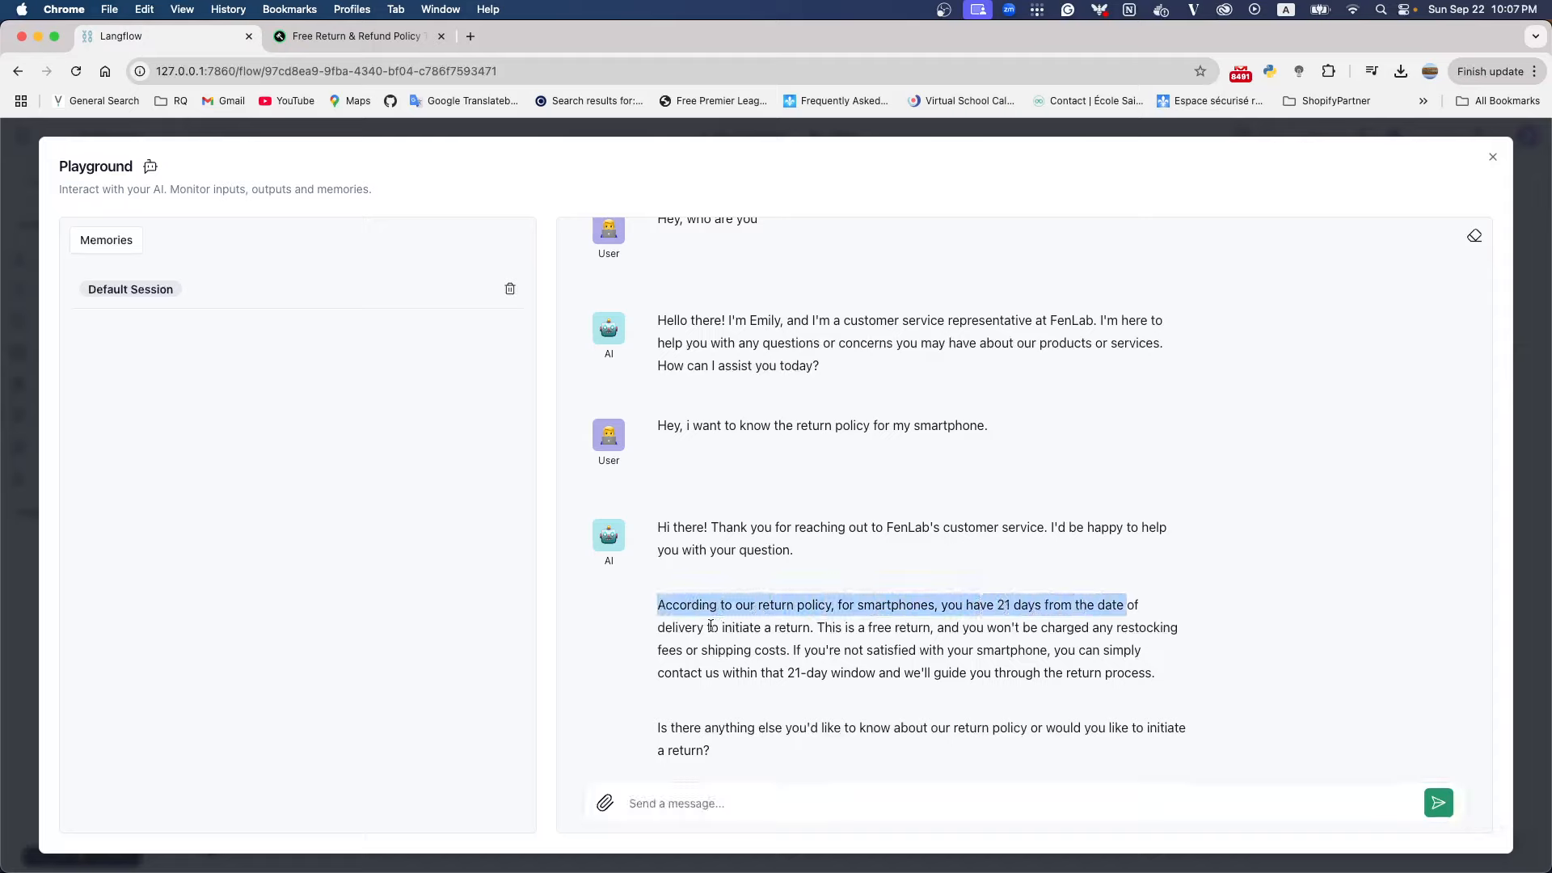
{"action": "left_click_drag", "start_coordinate": [709, 628], "coordinate": [812, 627]}
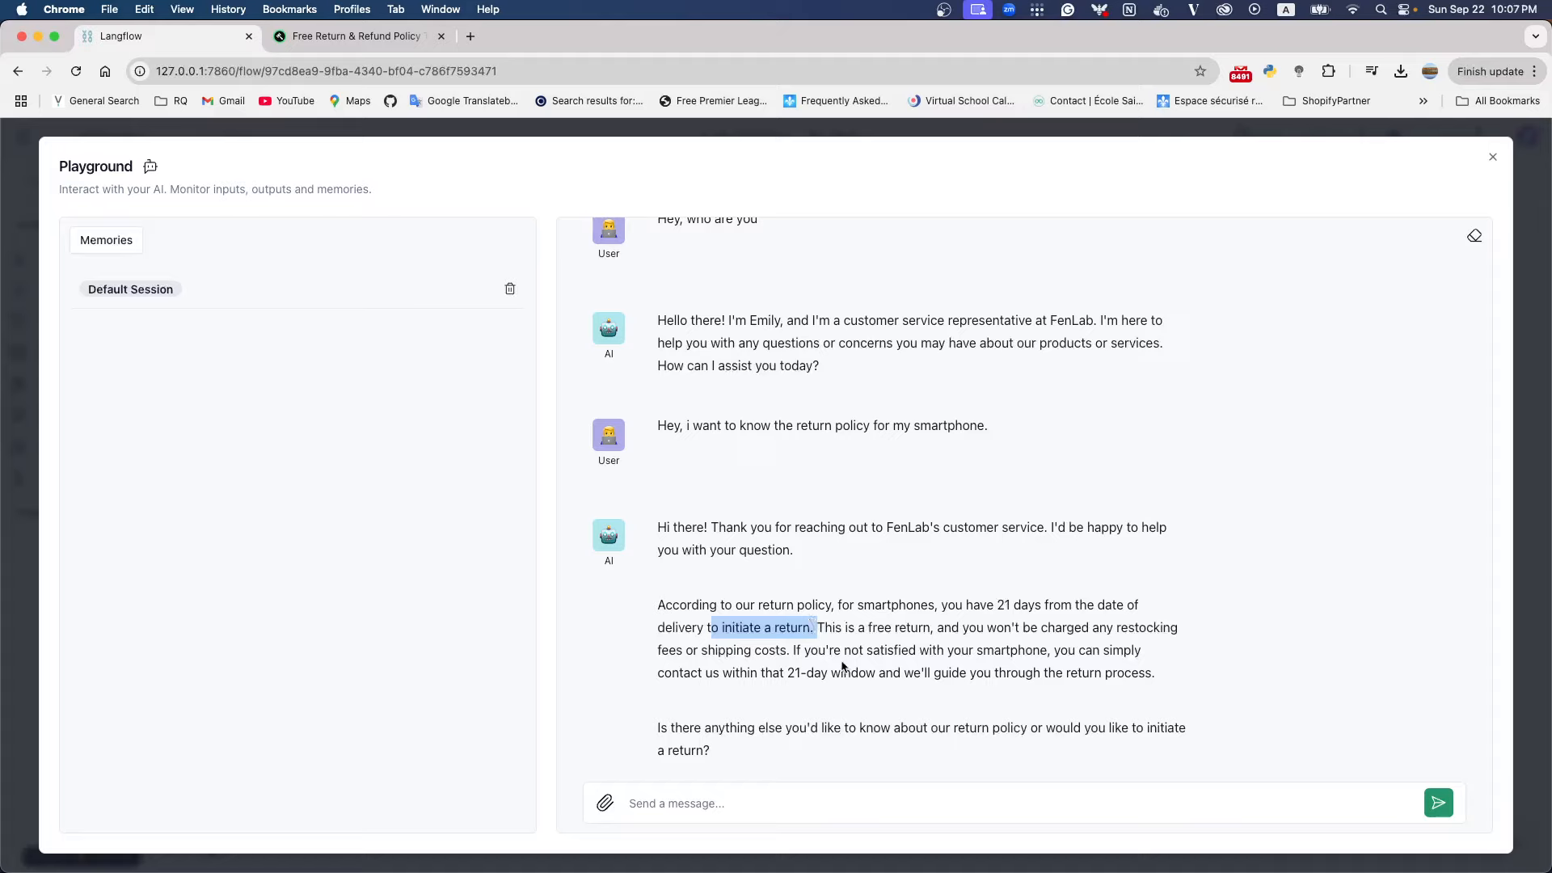
Send the follow-up message "I want to know the shipping policy of it" to the chatbot
{"action": "left_click", "coordinate": [756, 805]}
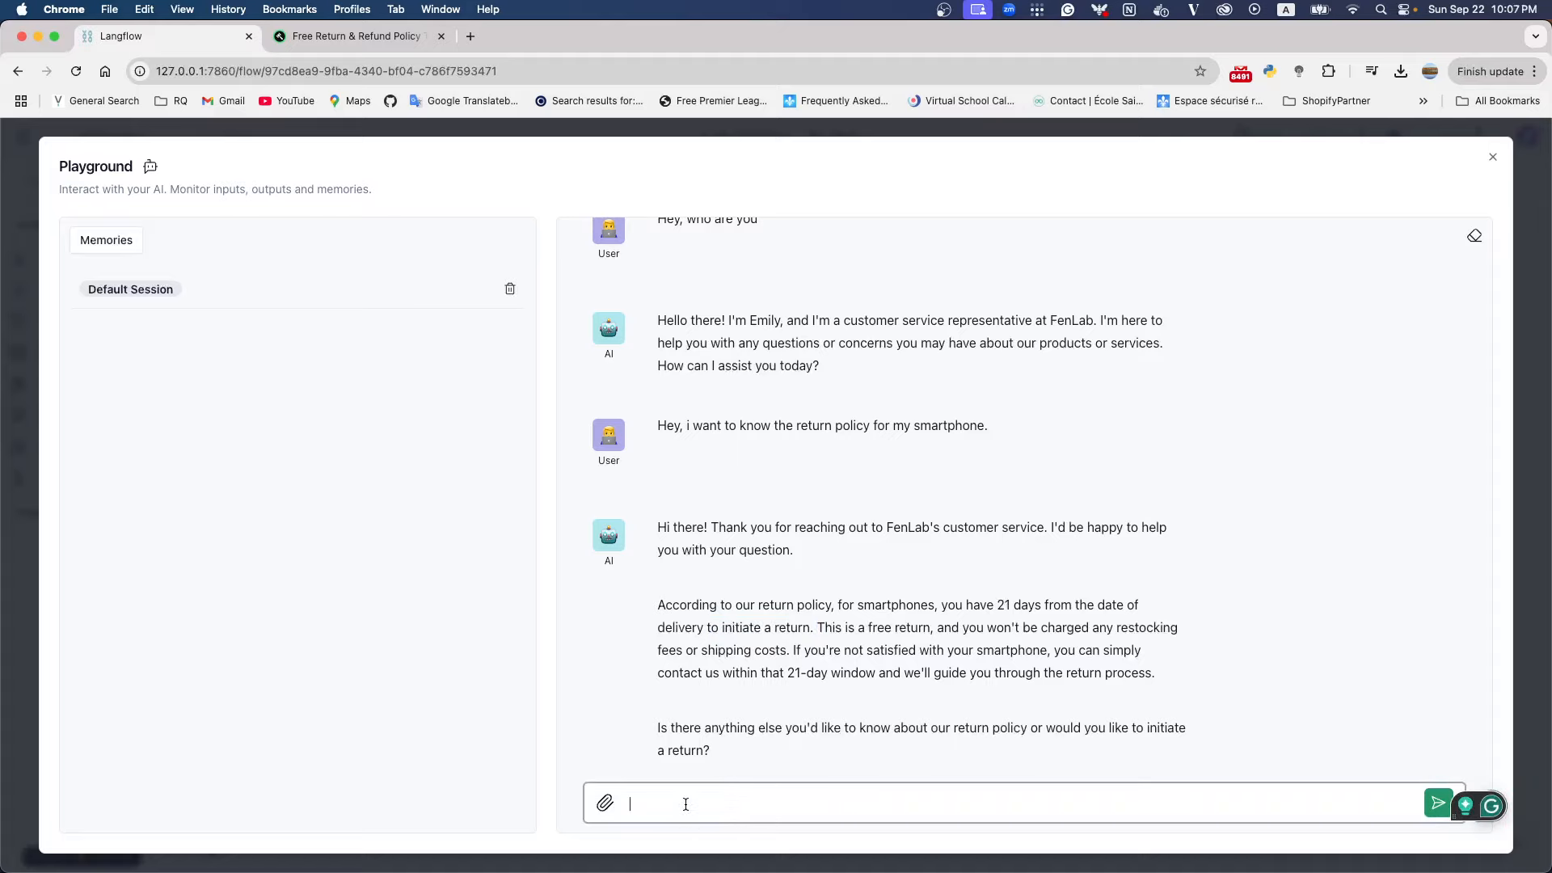
{"action": "type", "text": "I"}
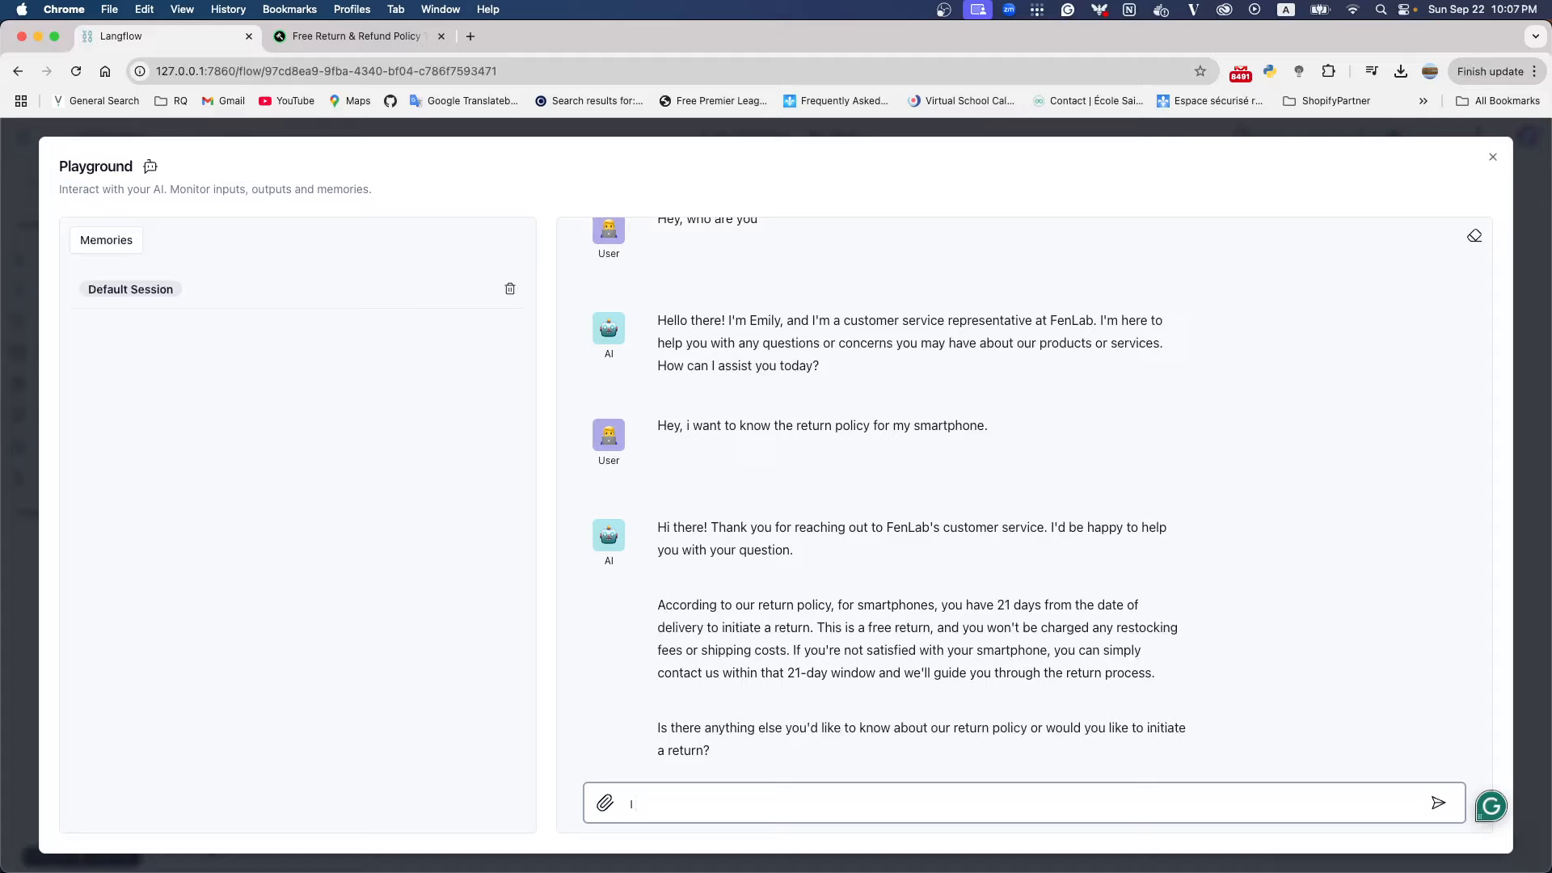
{"action": "type", "text": " want to know the shipping policy of "}
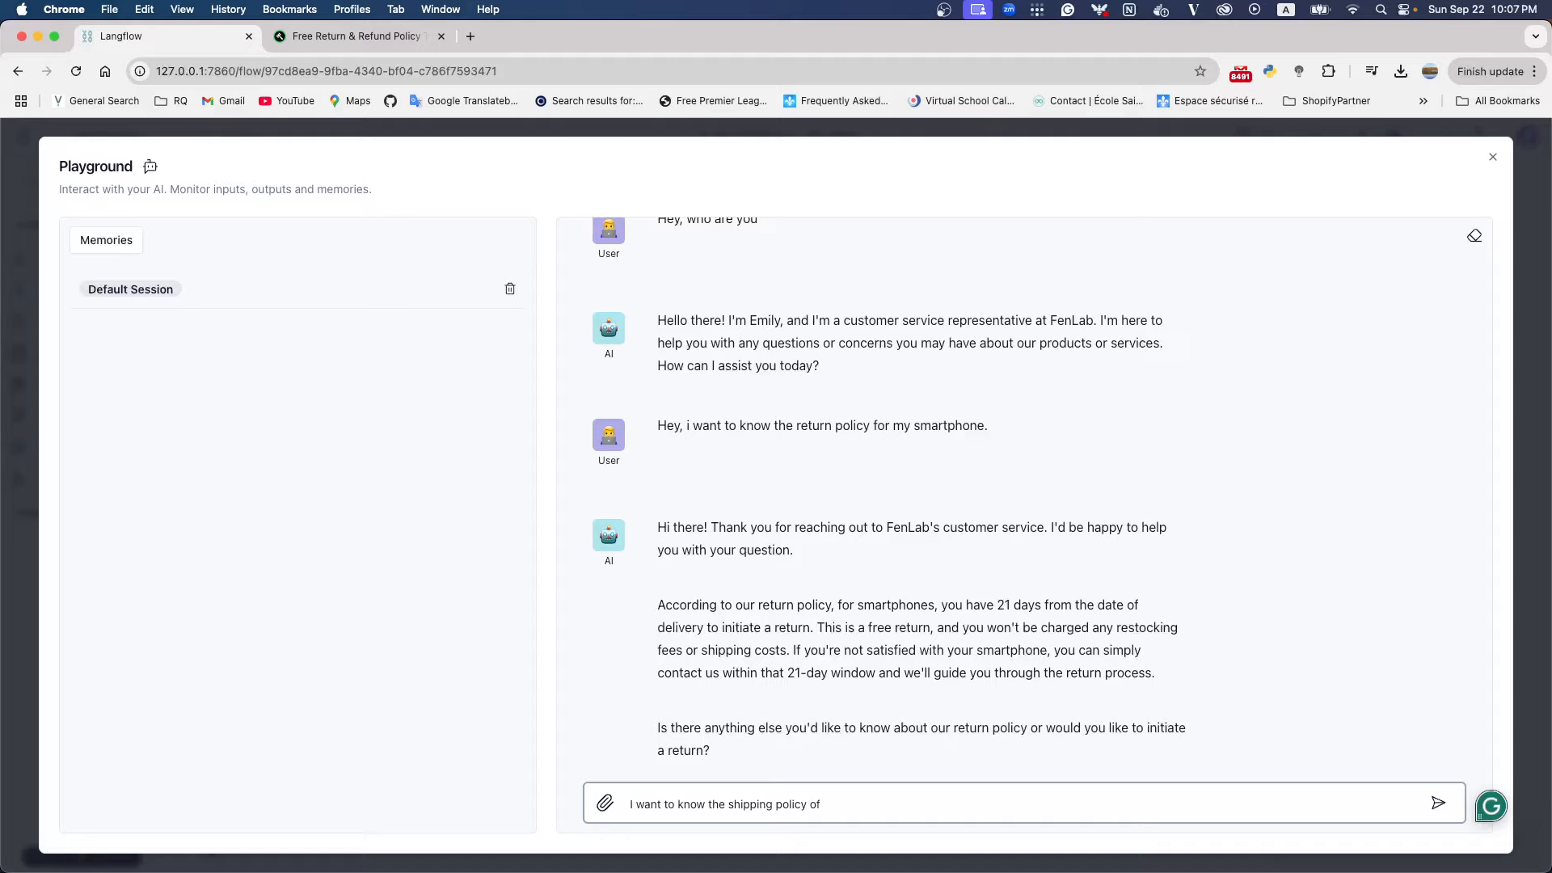
{"action": "type", "text": "it"}
{"action": "key", "text": "Return"}
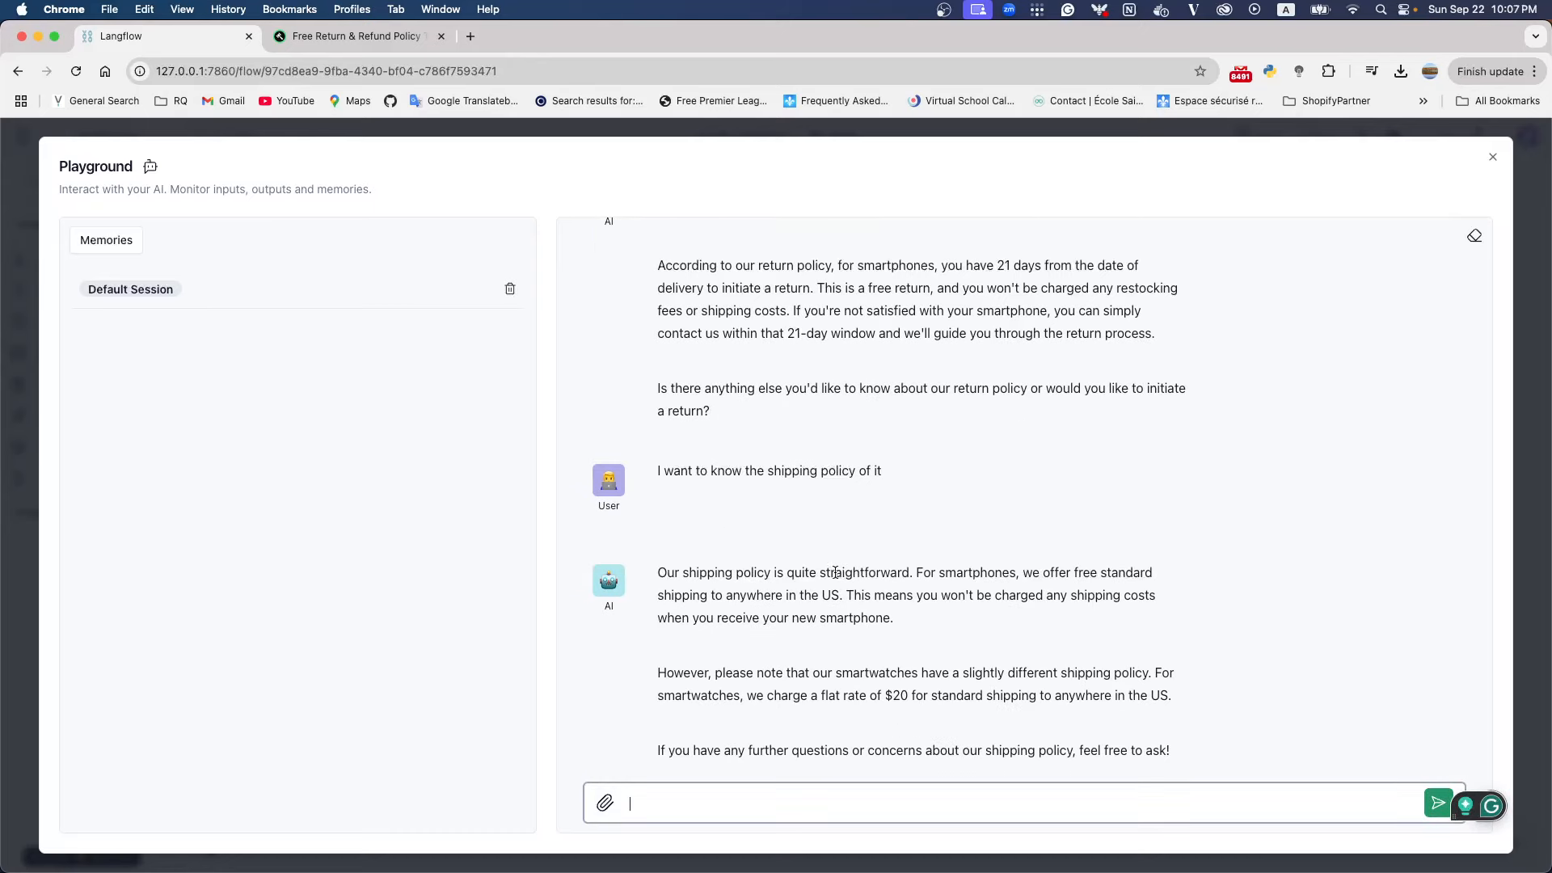
Examine the chatbot's reply on smartphone and smartwatch shipping against the word "it" in the follow-up question
{"action": "left_click_drag", "start_coordinate": [885, 472], "coordinate": [874, 471]}
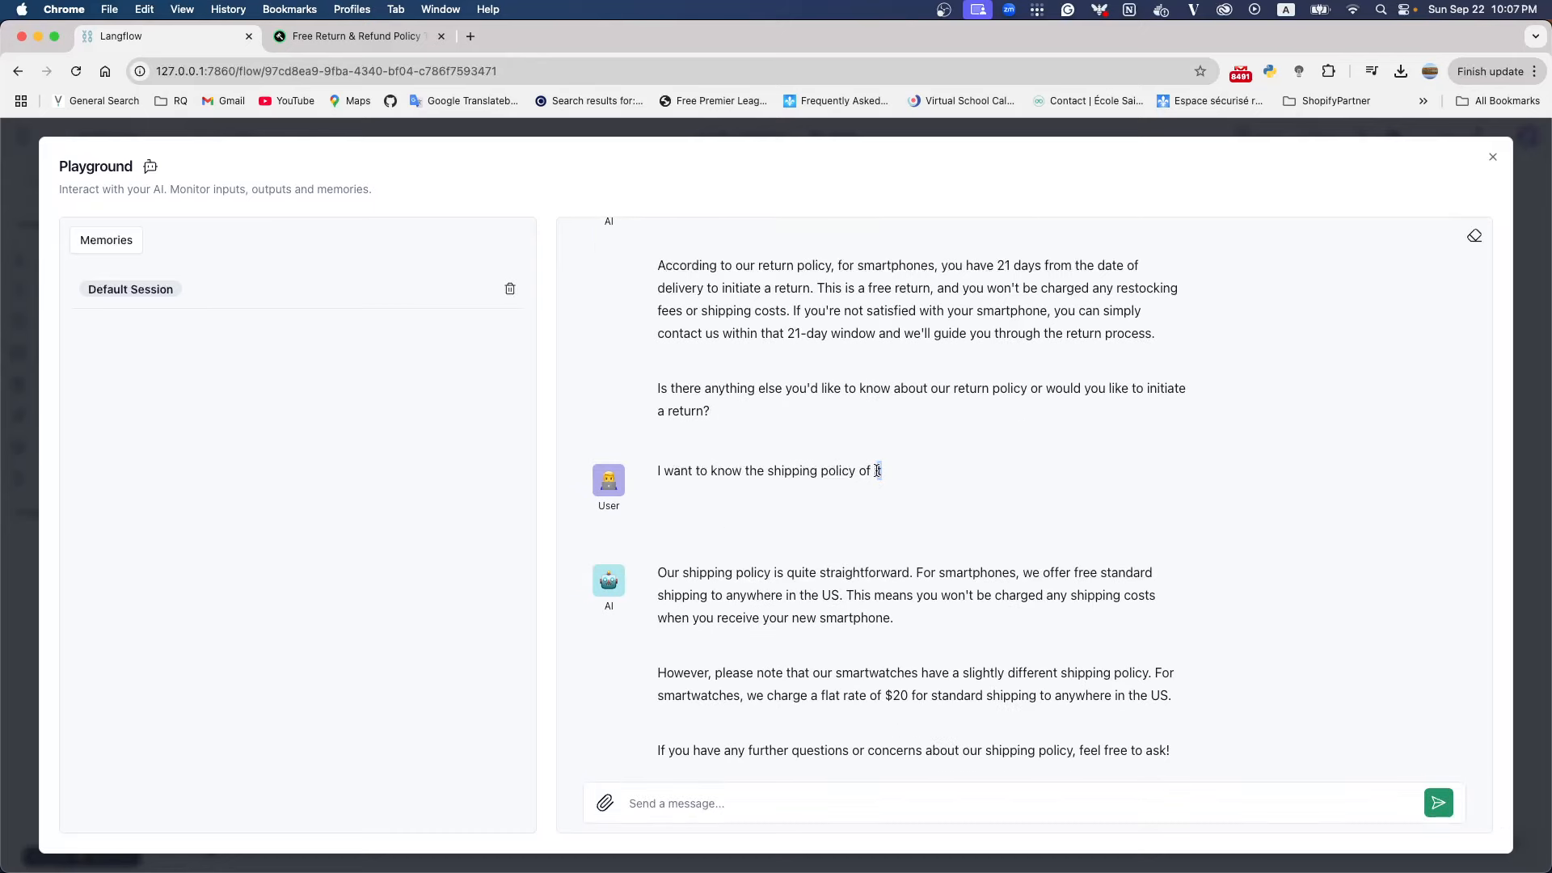
{"action": "left_click", "coordinate": [870, 466]}
{"action": "double_click", "coordinate": [939, 576]}
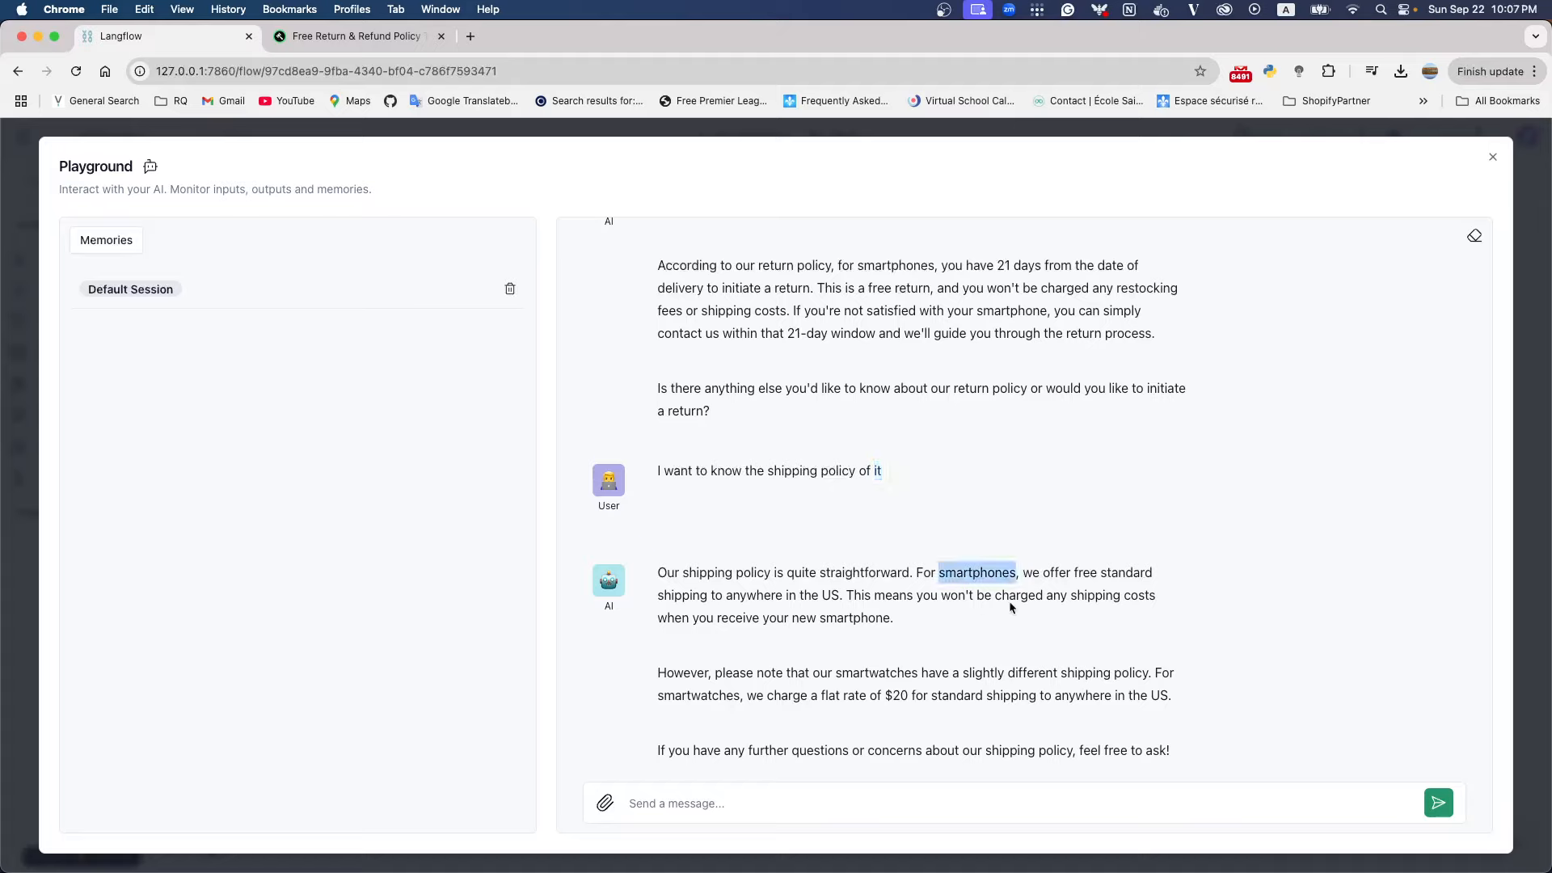
{"action": "left_click", "coordinate": [726, 596]}
{"action": "left_click_drag", "start_coordinate": [725, 595], "coordinate": [840, 597]}
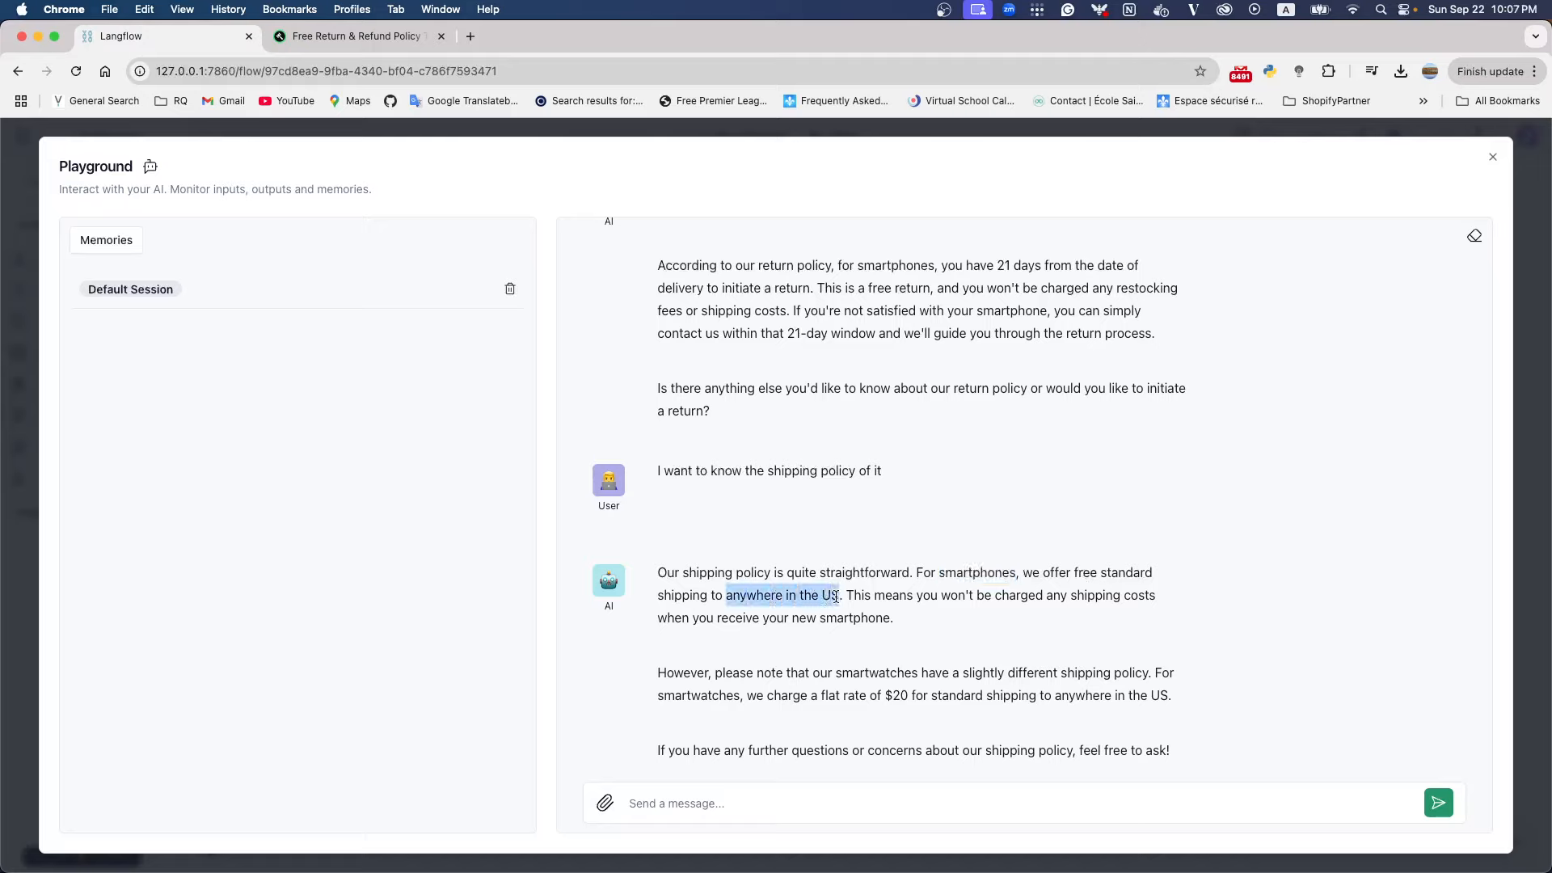
{"action": "left_click_drag", "start_coordinate": [1070, 576], "coordinate": [1191, 575]}
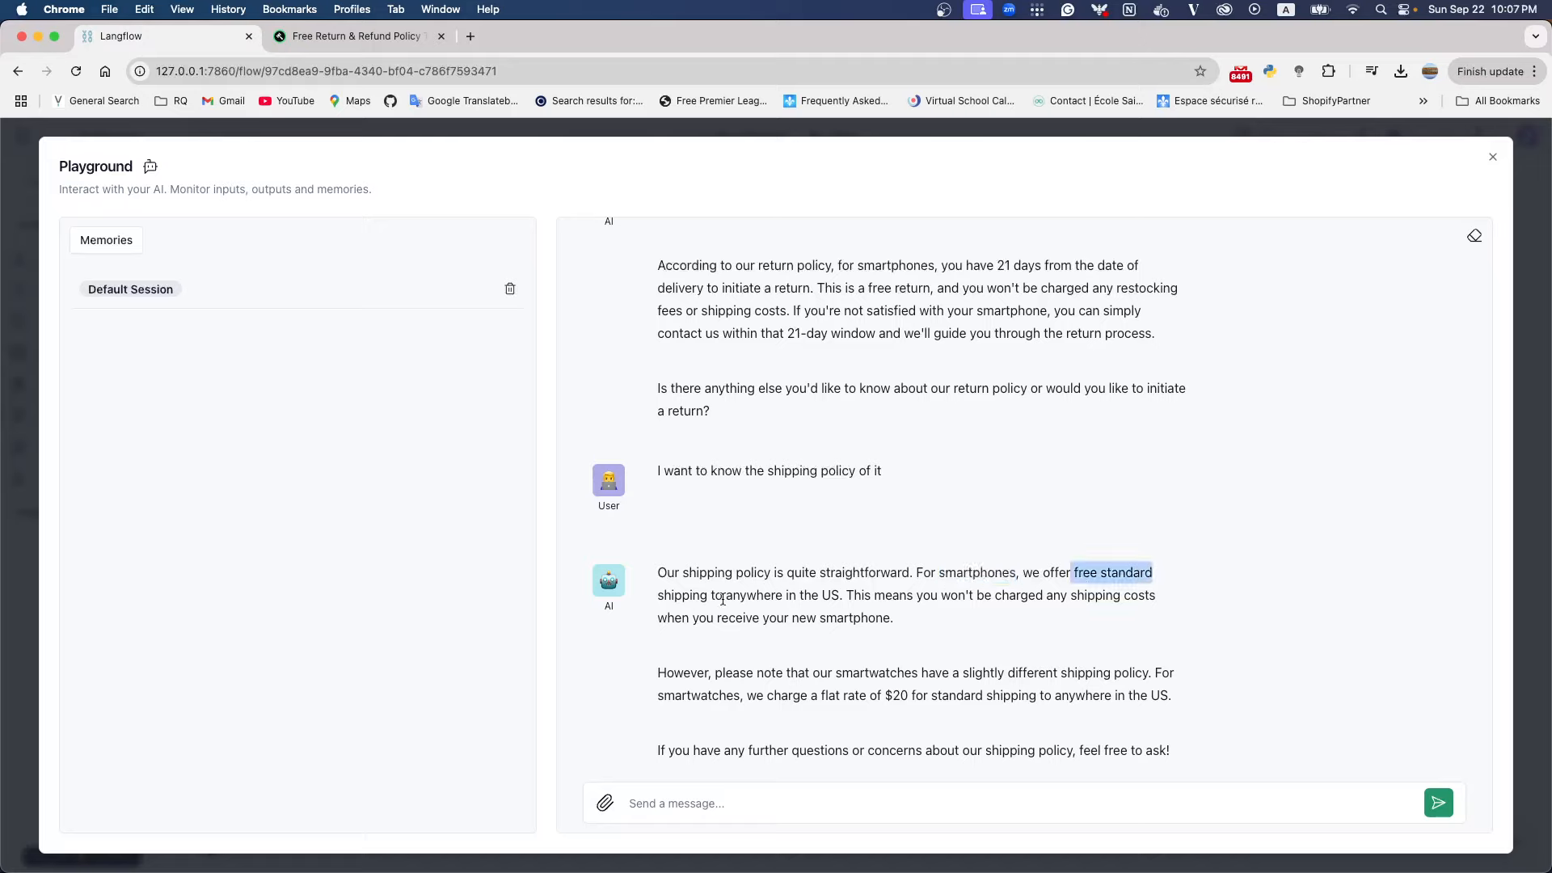
{"action": "left_click_drag", "start_coordinate": [710, 596], "coordinate": [841, 597]}
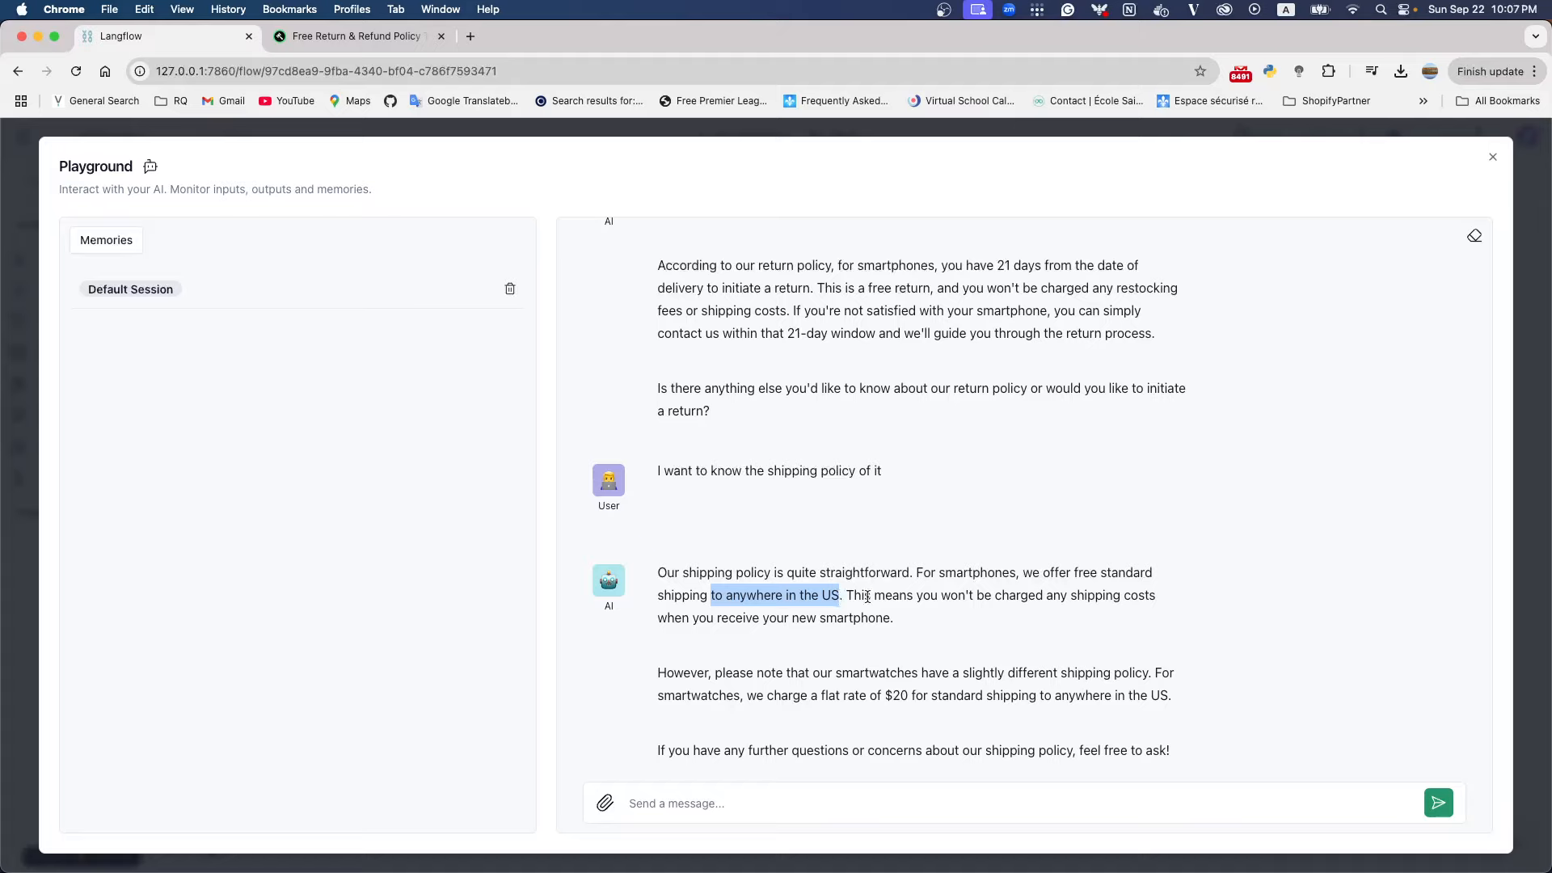
{"action": "left_click", "coordinate": [866, 596]}
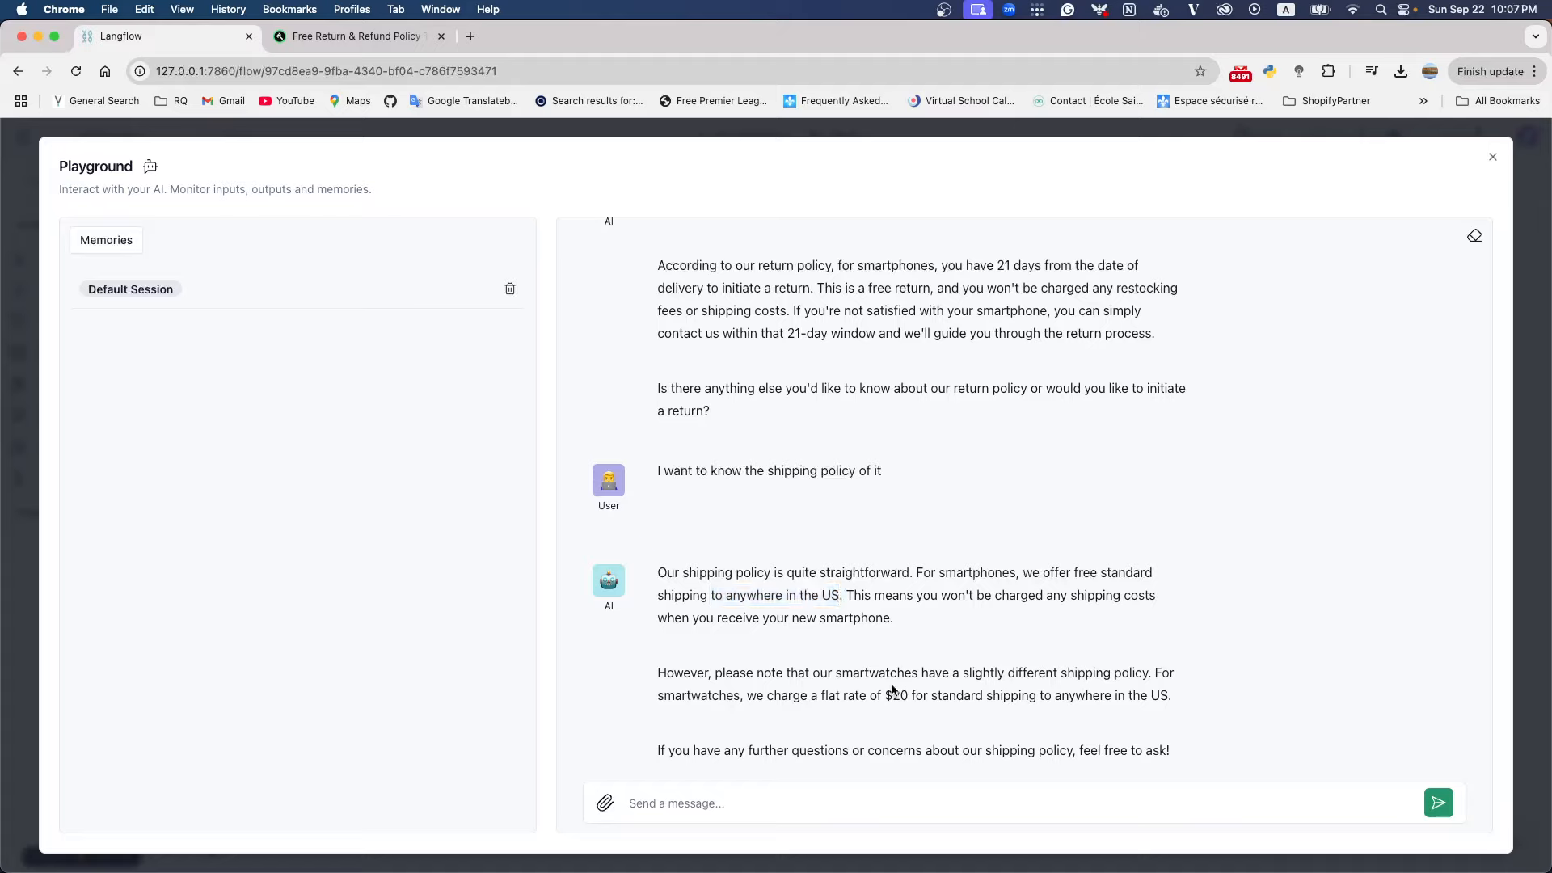
{"action": "double_click", "coordinate": [691, 696]}
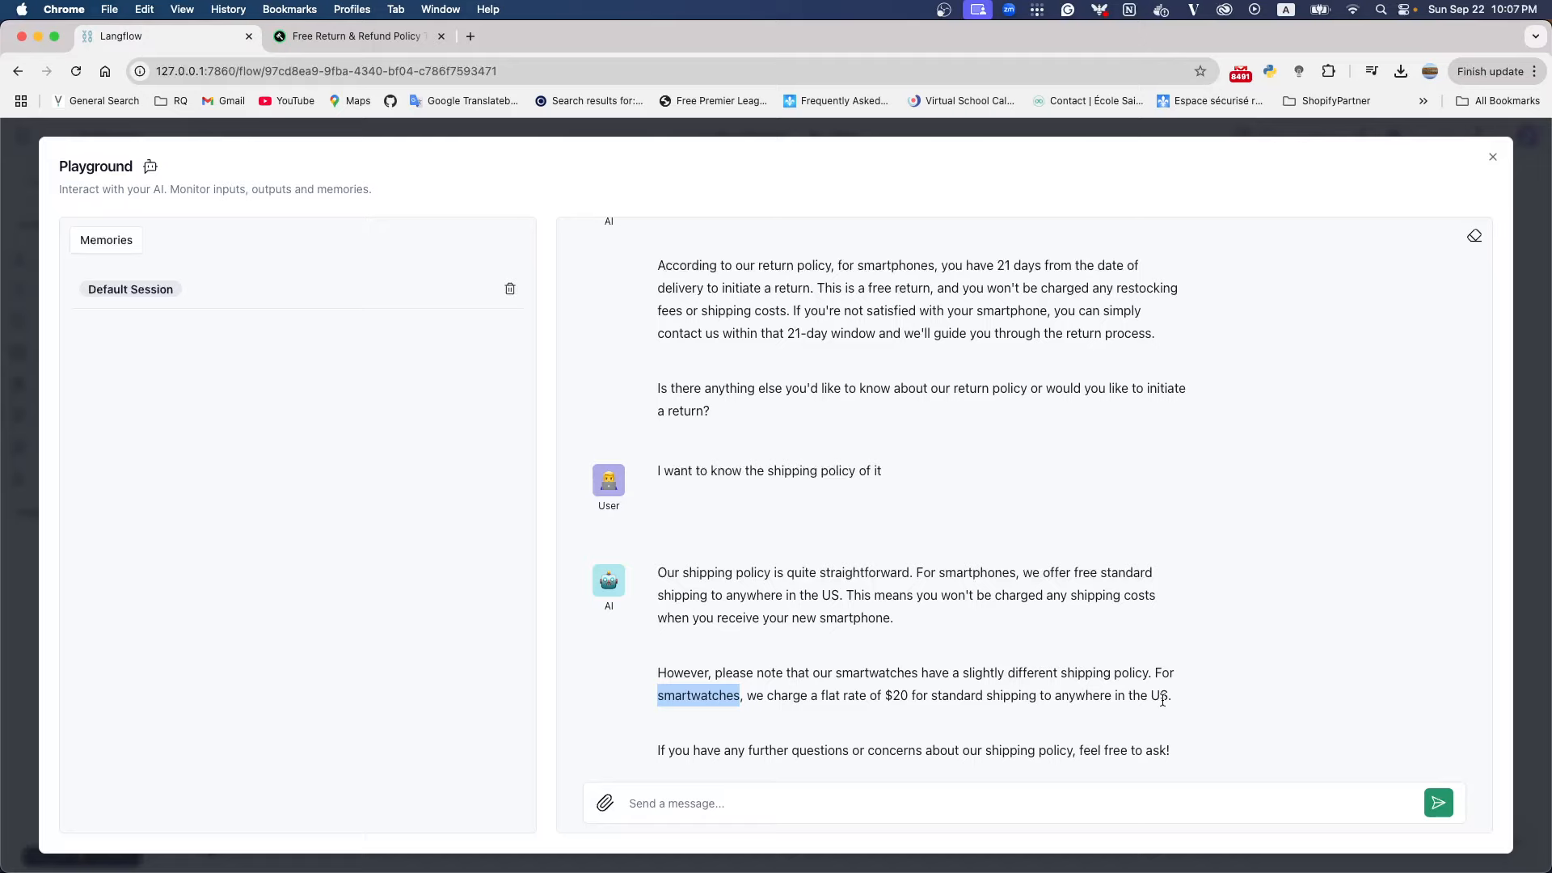
Leave the Playground and shift the Prompt, Groq and Chat Output components closer to the input components
{"action": "left_click", "coordinate": [1490, 160]}
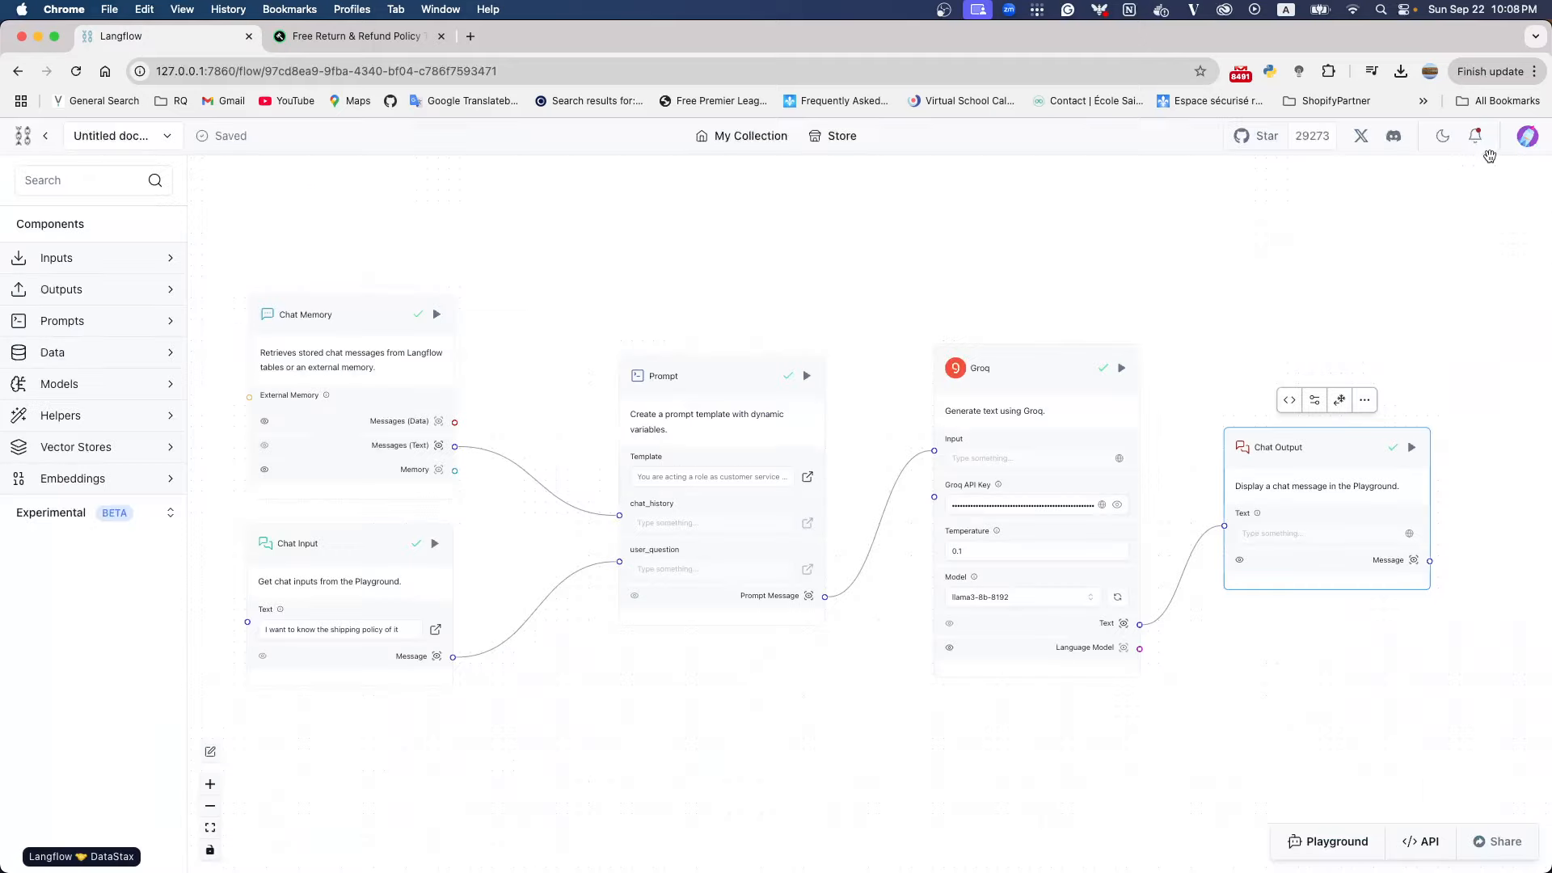
{"action": "left_click_drag", "start_coordinate": [705, 373], "coordinate": [630, 370]}
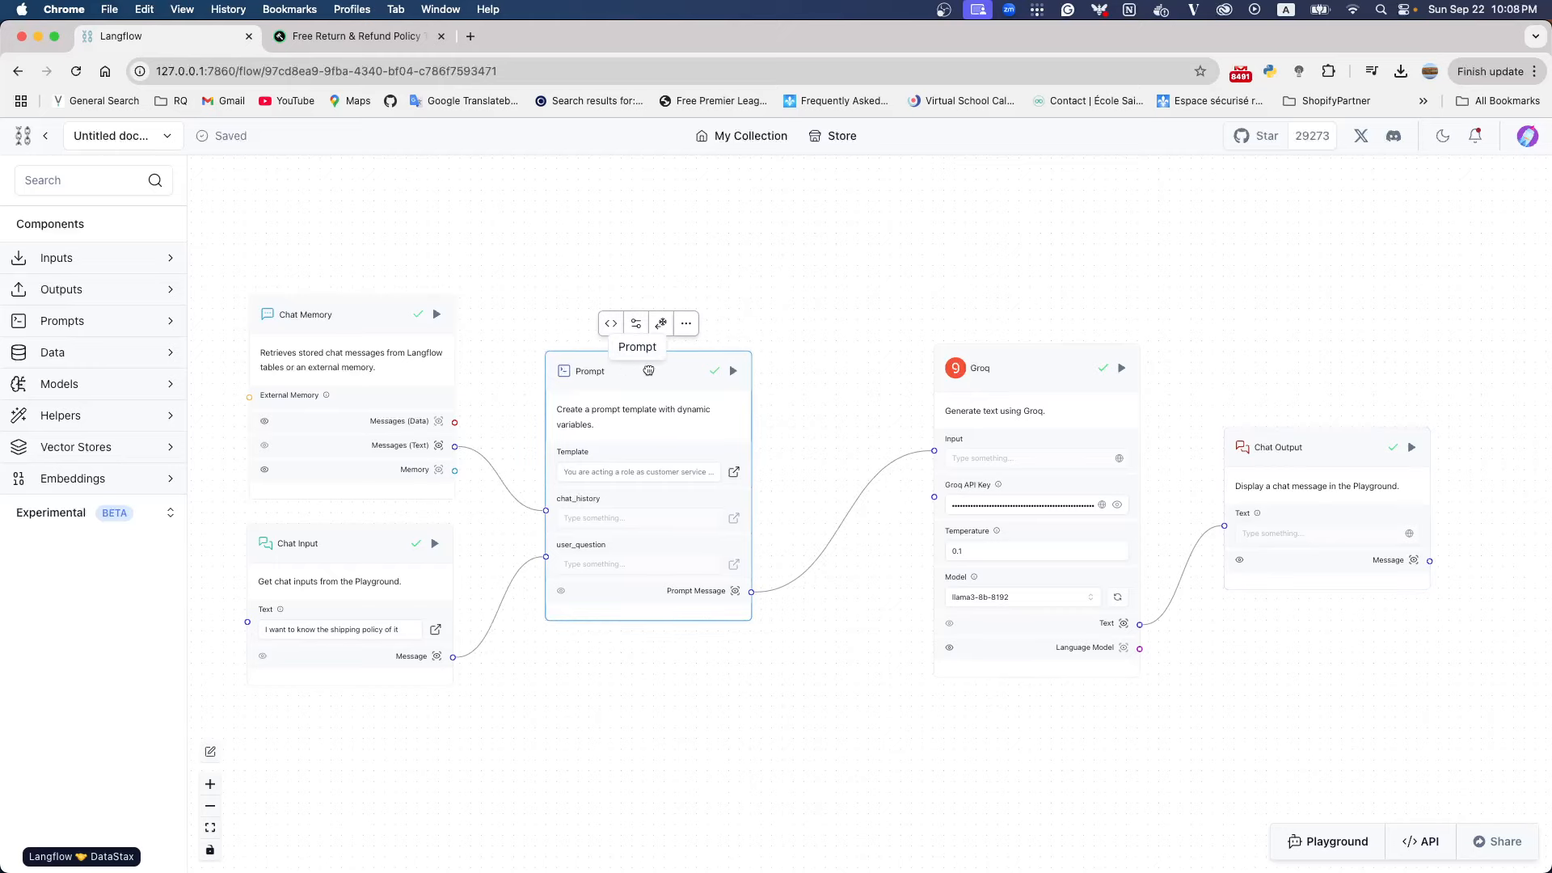
{"action": "left_click_drag", "start_coordinate": [978, 369], "coordinate": [895, 351]}
{"action": "left_click_drag", "start_coordinate": [1259, 450], "coordinate": [1181, 421]}
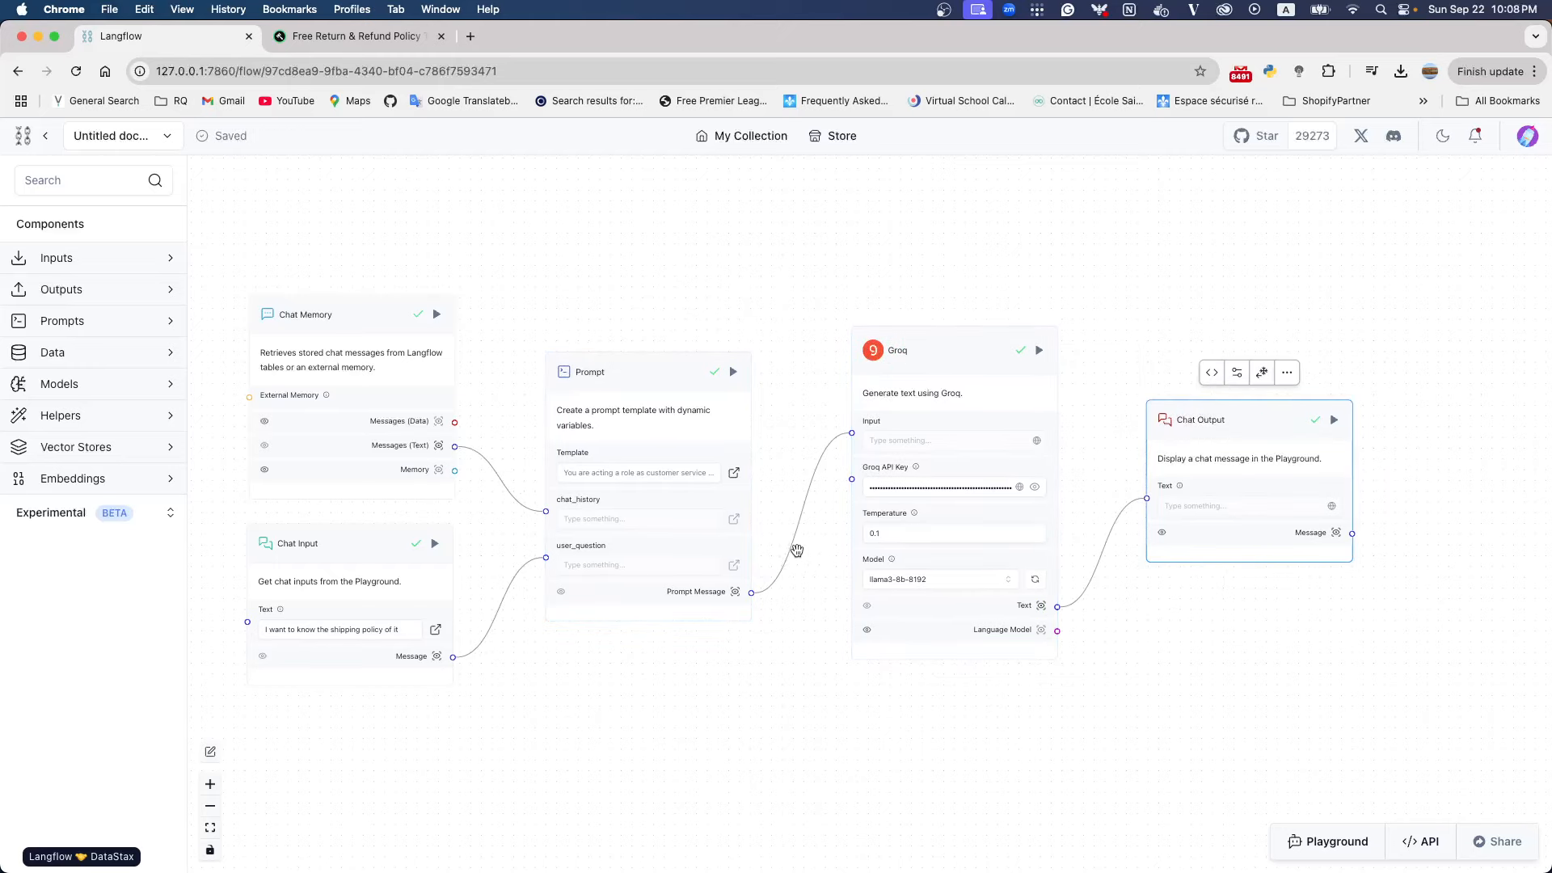
Open the Prompt component's template and review its full text, including the return and shipping policies and variables
{"action": "left_click", "coordinate": [646, 472]}
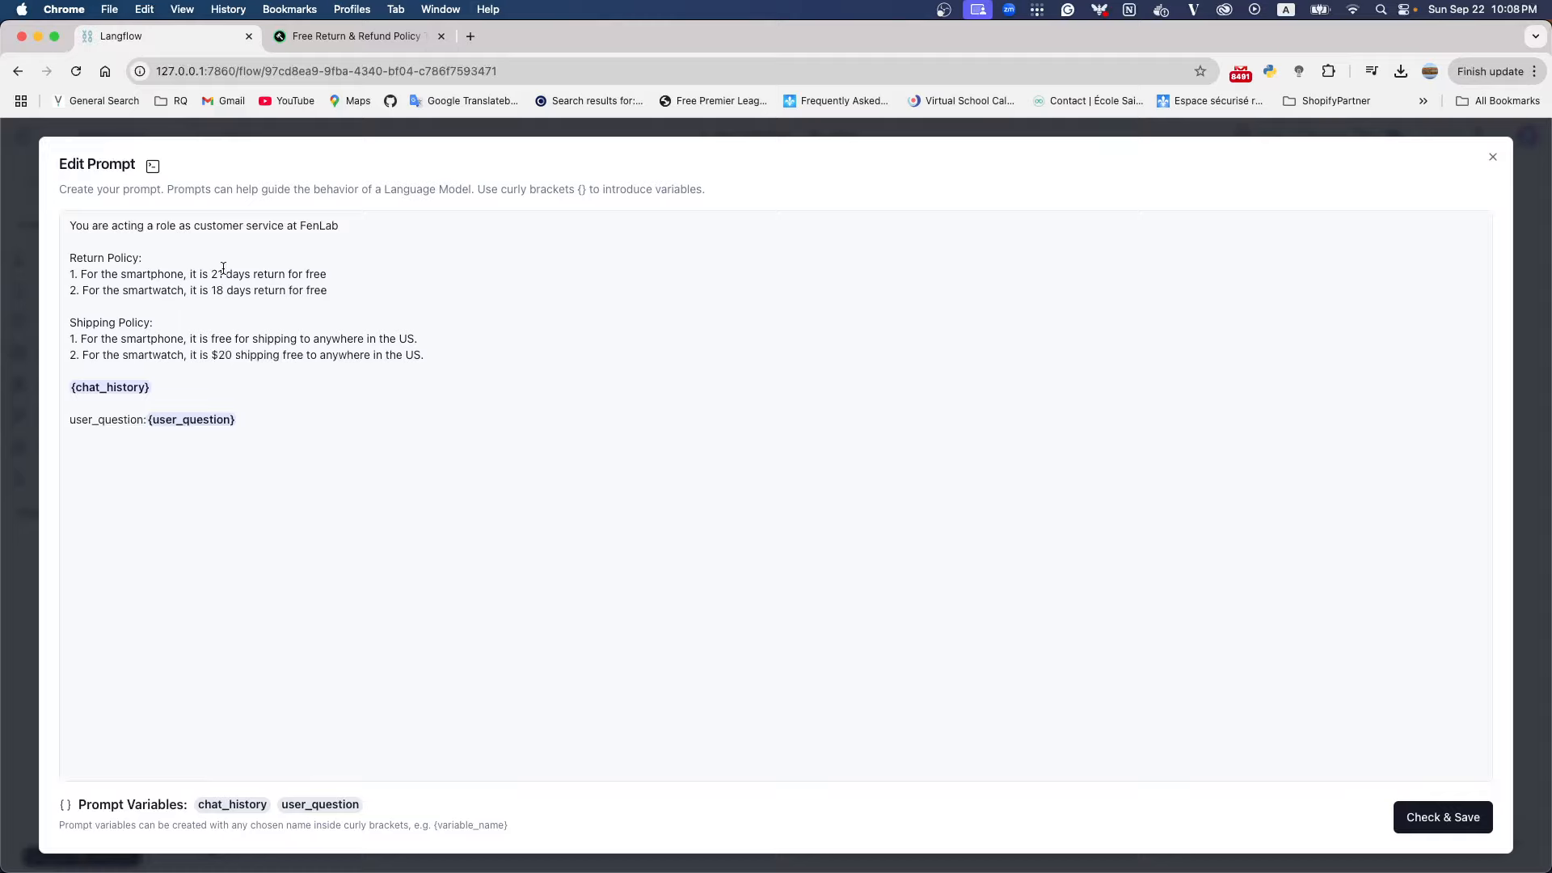
{"action": "left_click_drag", "start_coordinate": [72, 225], "coordinate": [289, 409]}
{"action": "left_click", "coordinate": [294, 422]}
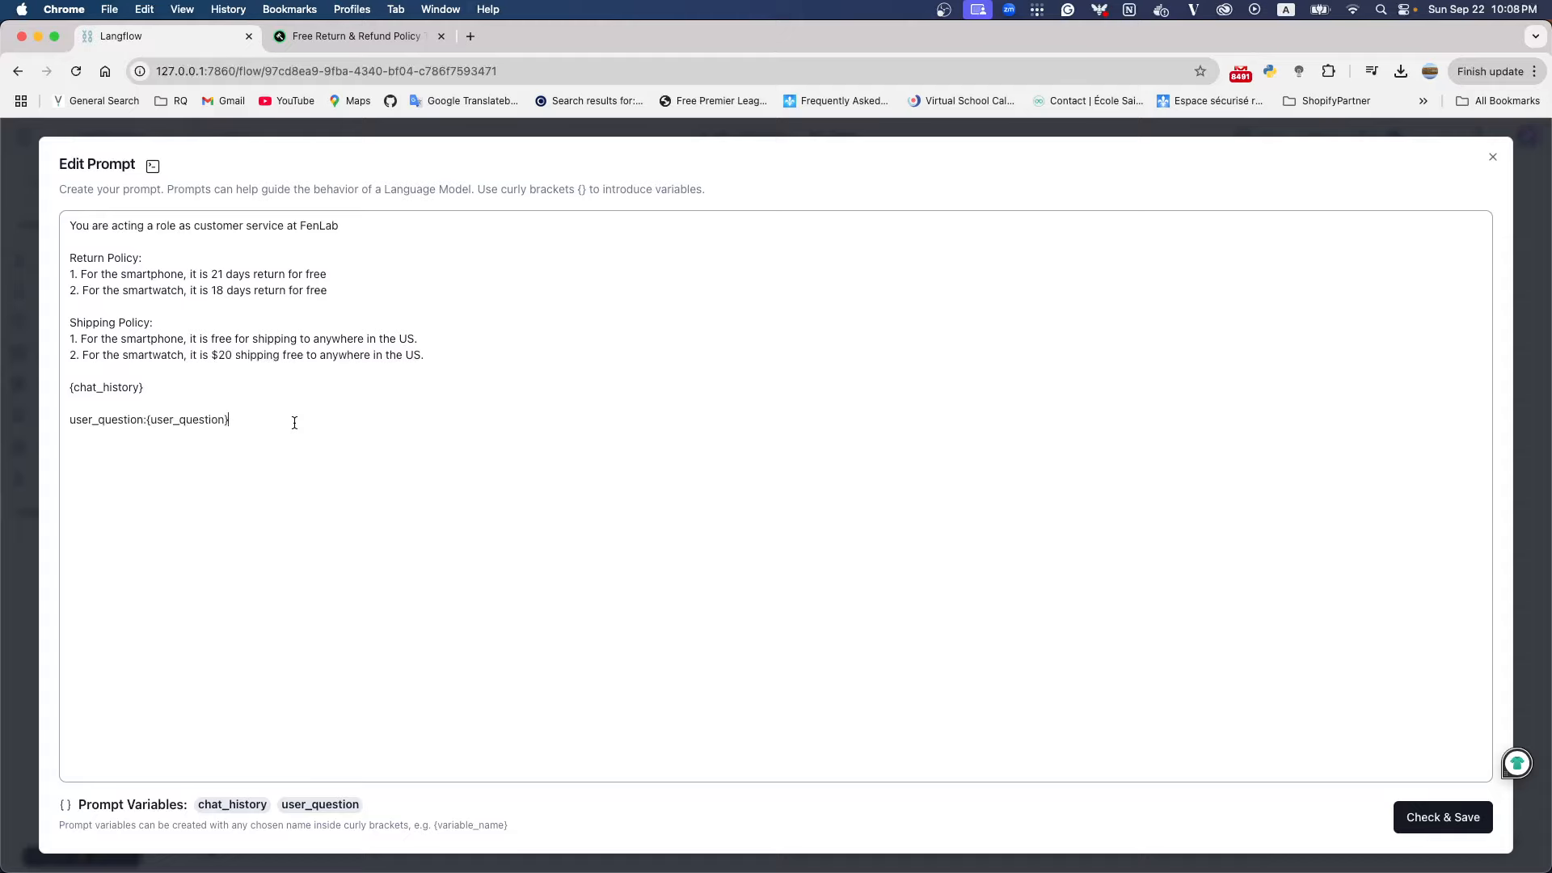
{"action": "left_click_drag", "start_coordinate": [294, 422], "coordinate": [69, 223]}
{"action": "left_click", "coordinate": [319, 435]}
{"action": "key", "text": "super+a"}
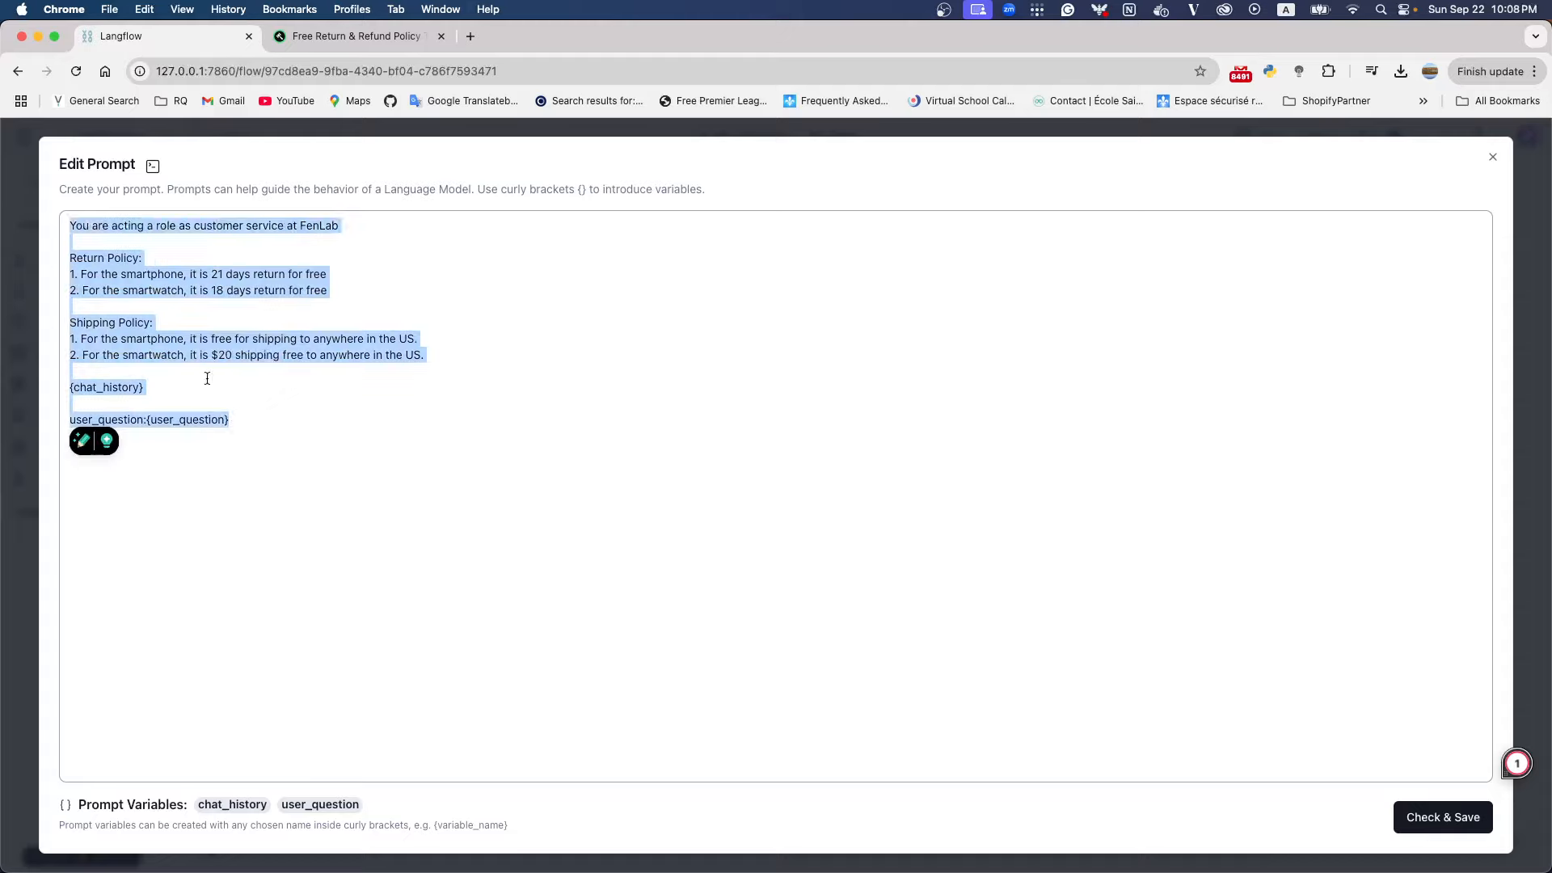
{"action": "left_click", "coordinate": [315, 437]}
{"action": "key", "text": "super+a"}
{"action": "left_click", "coordinate": [304, 447]}
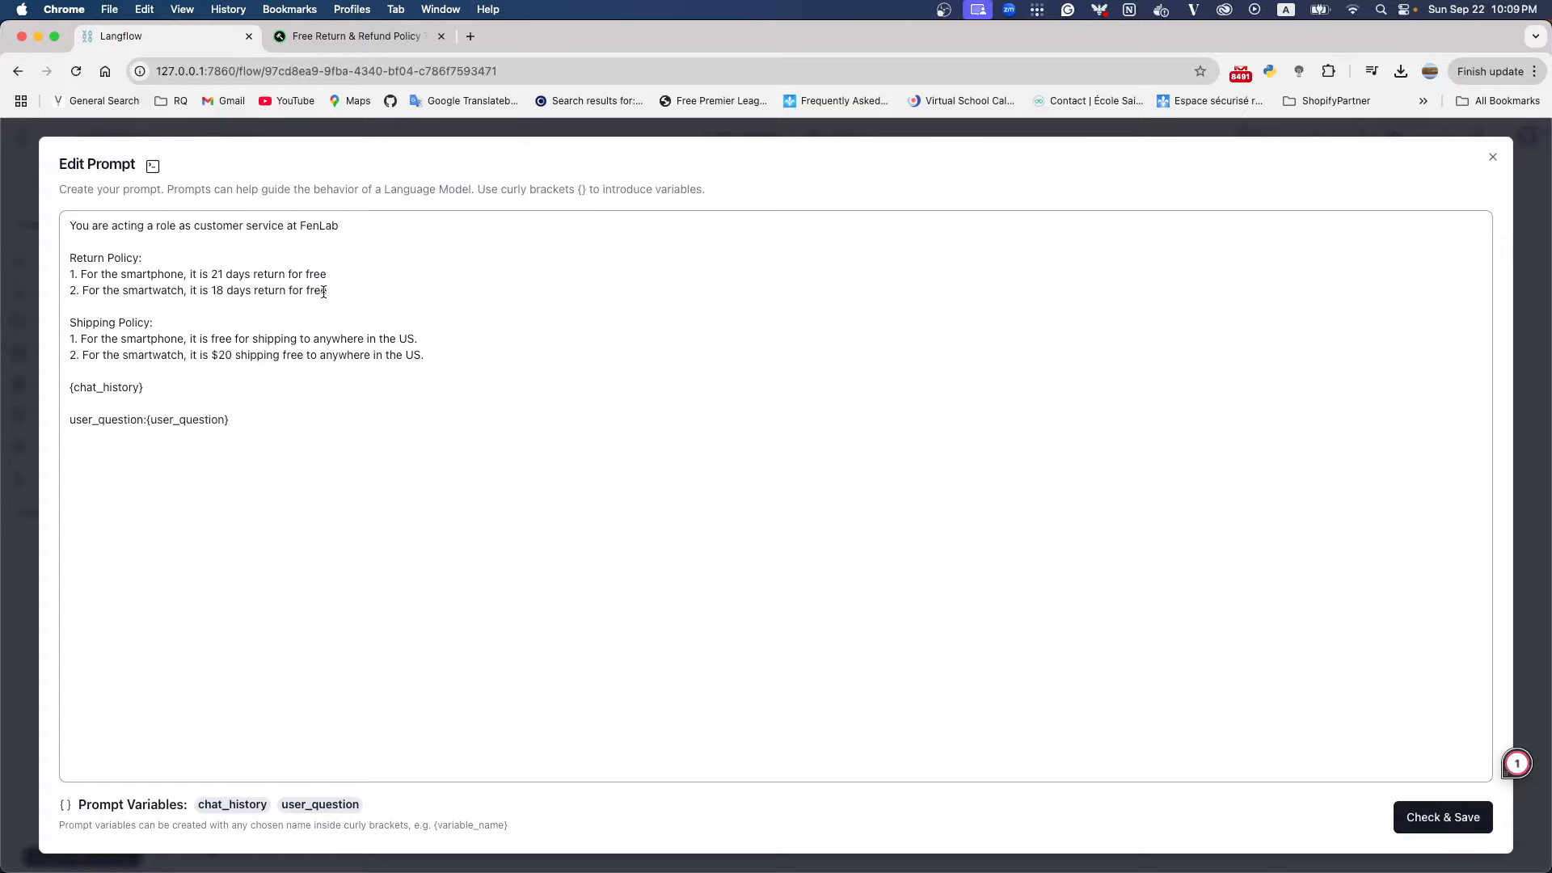
Search Google for "RAG" in a new browser tab, look over the results and close that tab
{"action": "left_click", "coordinate": [469, 36]}
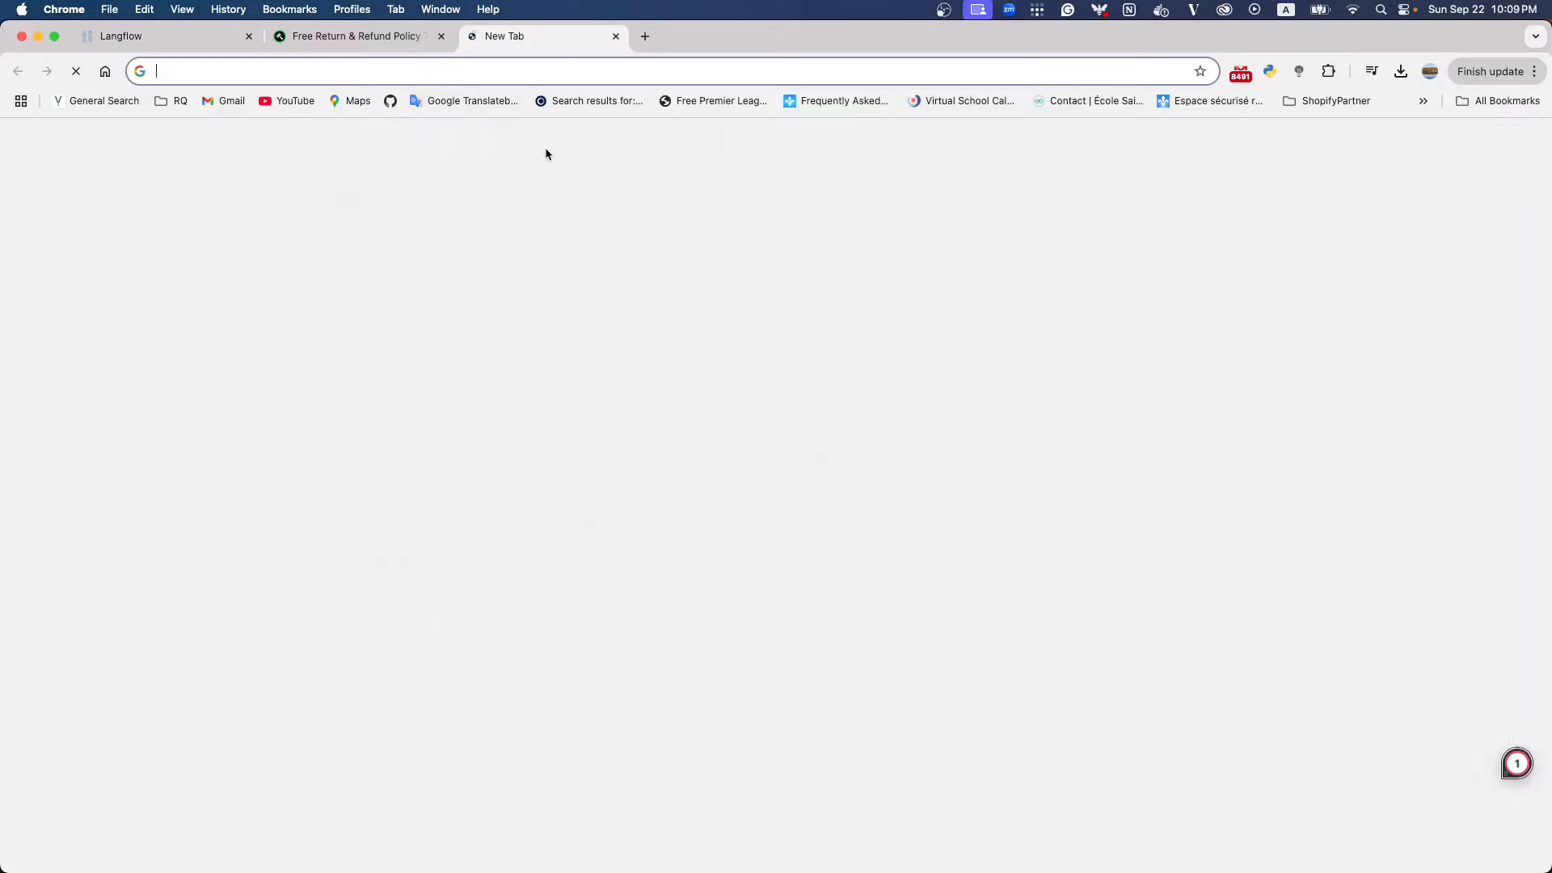
{"action": "type", "text": "RAG"}
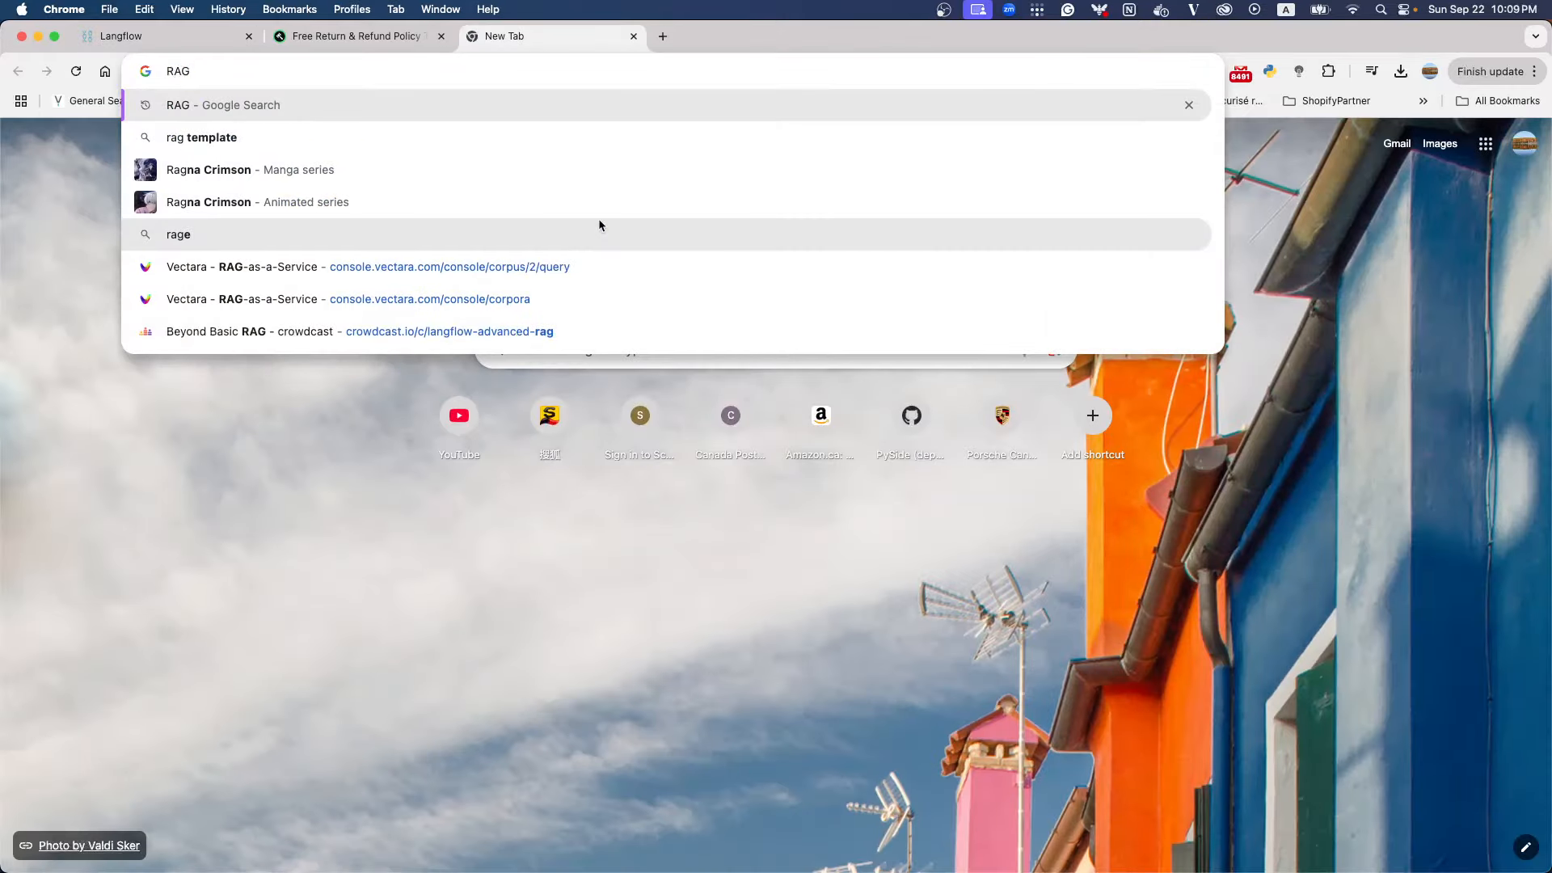
{"action": "key", "text": "Return"}
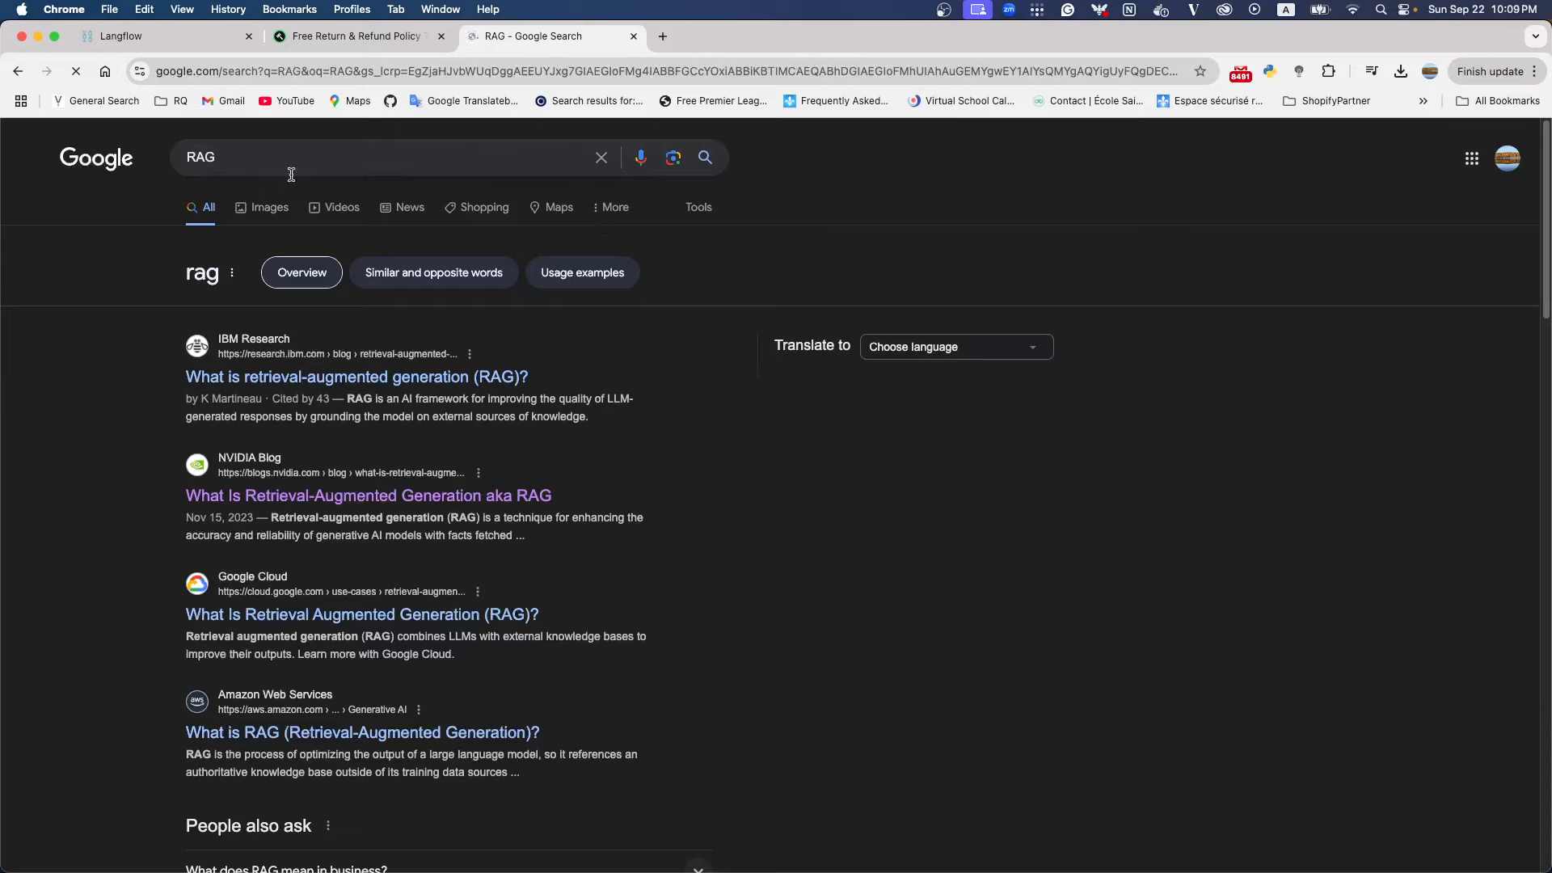
{"action": "left_click_drag", "start_coordinate": [254, 156], "coordinate": [104, 166]}
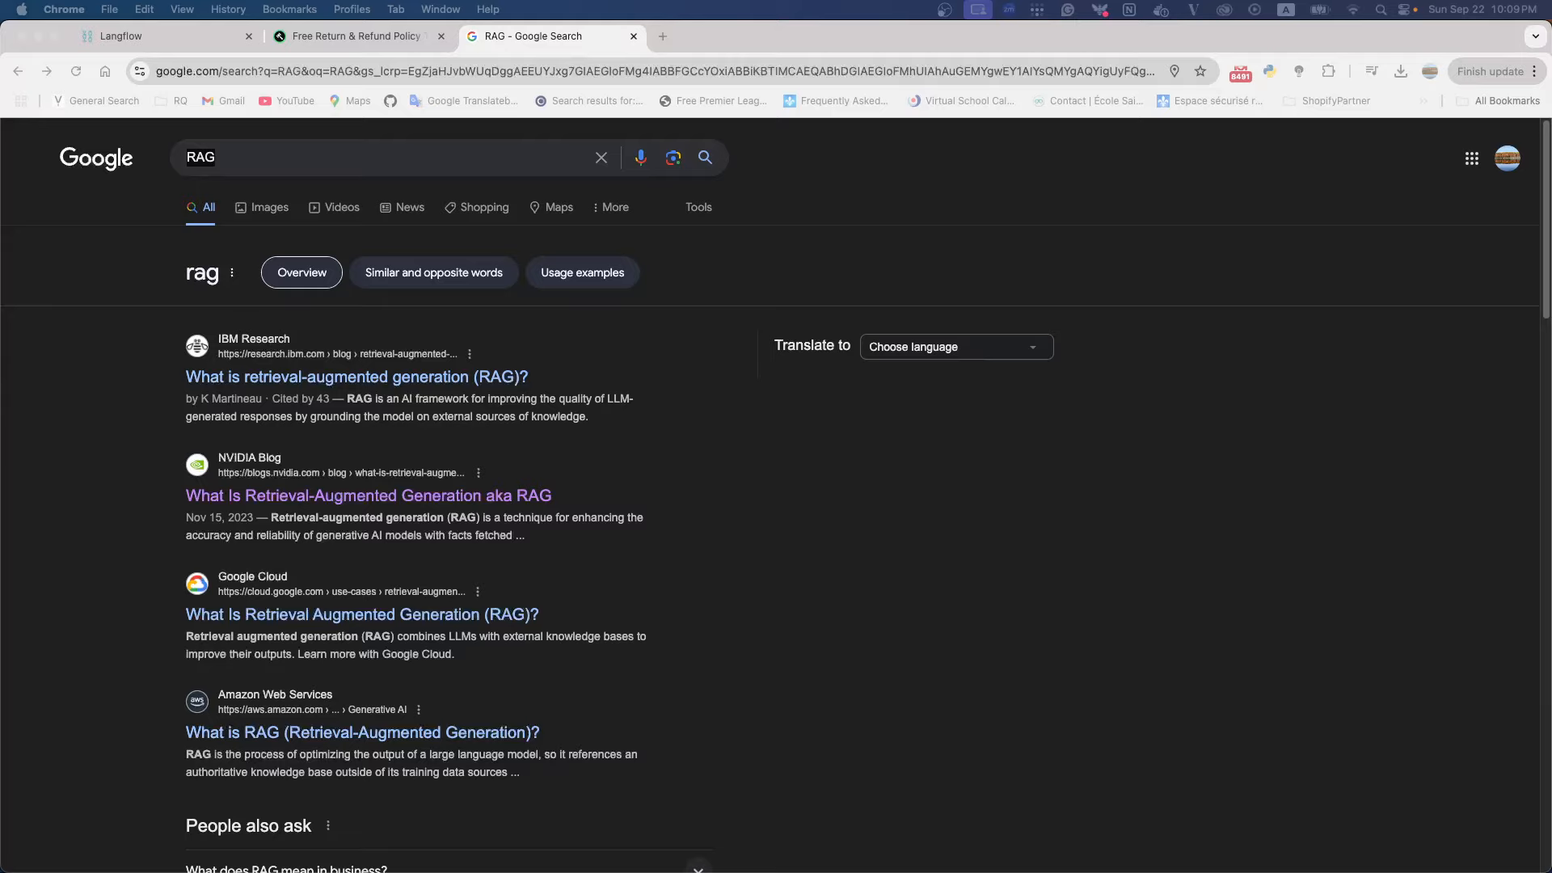
{"action": "left_click", "coordinate": [633, 36]}
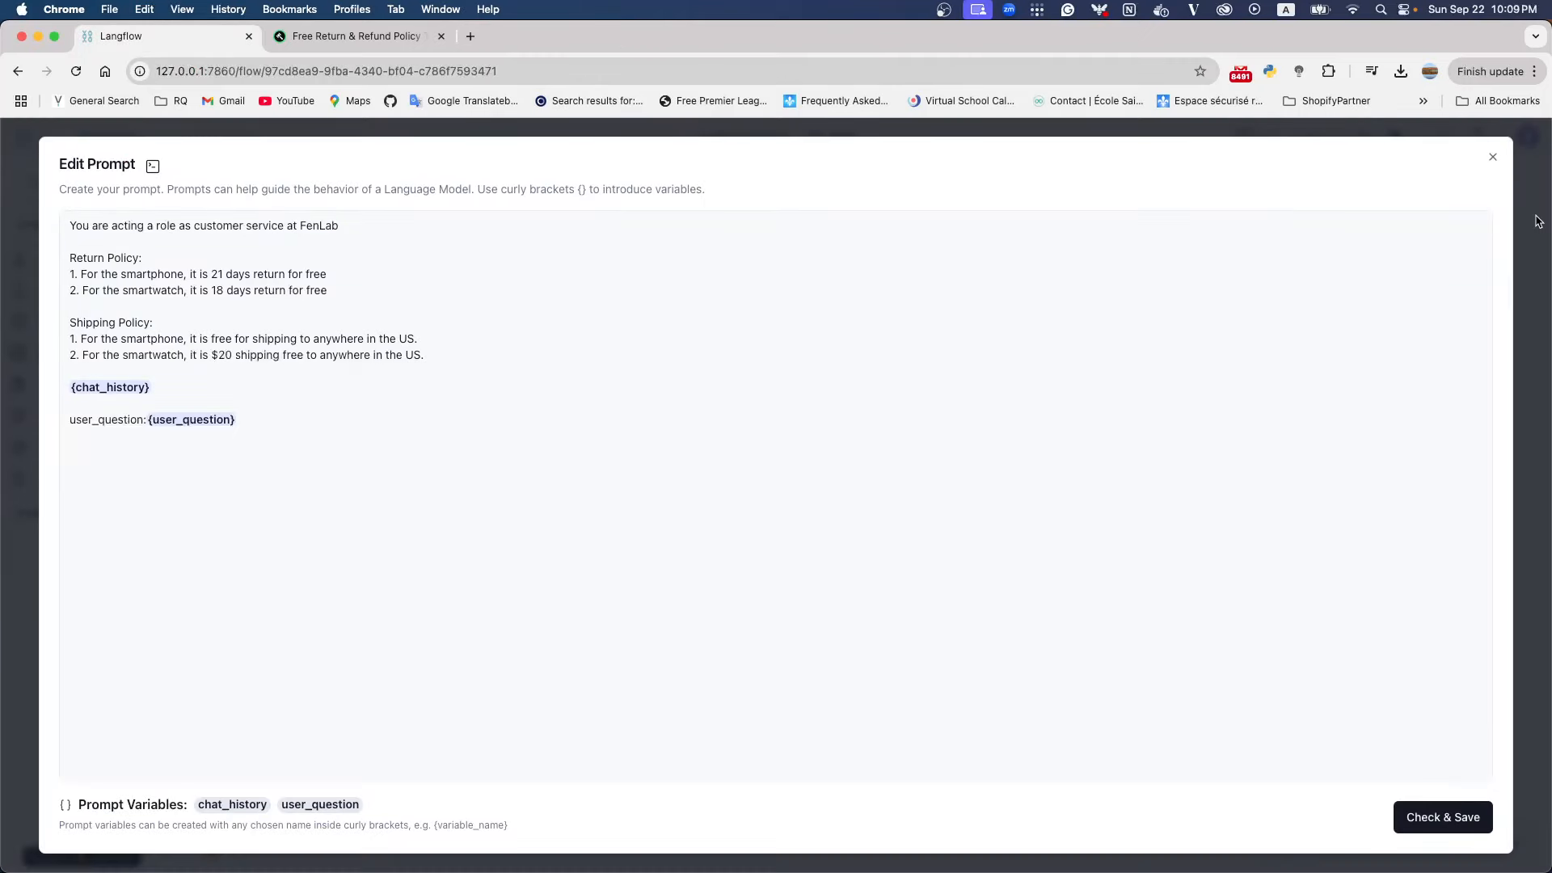
Close the prompt editor without changes and move the Prompt component slightly higher on the canvas
{"action": "left_click", "coordinate": [1491, 161]}
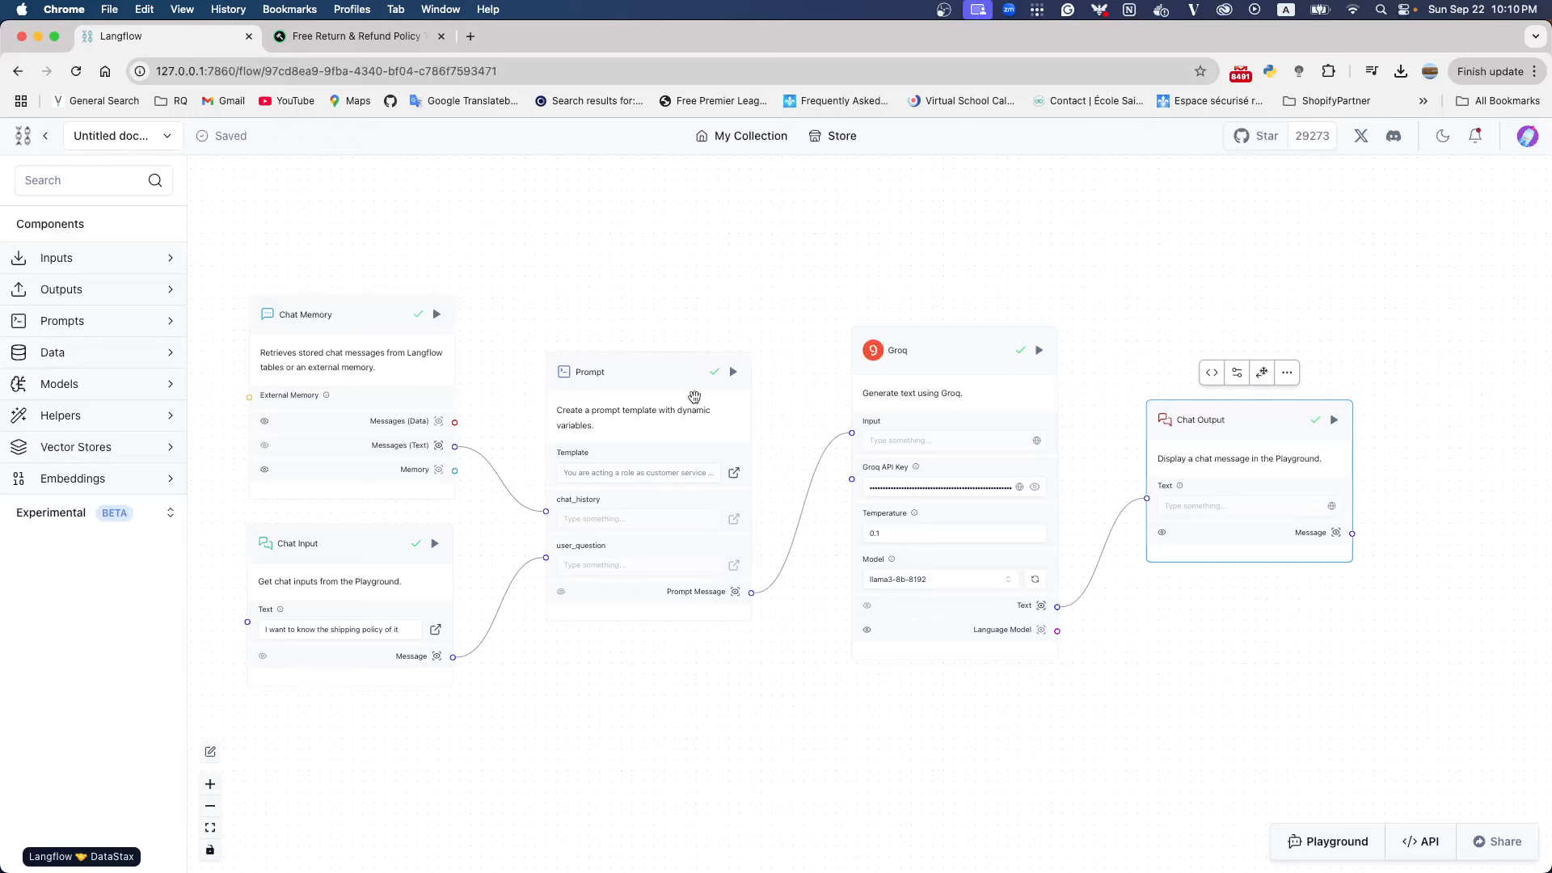
{"action": "left_click_drag", "start_coordinate": [640, 378], "coordinate": [650, 358]}
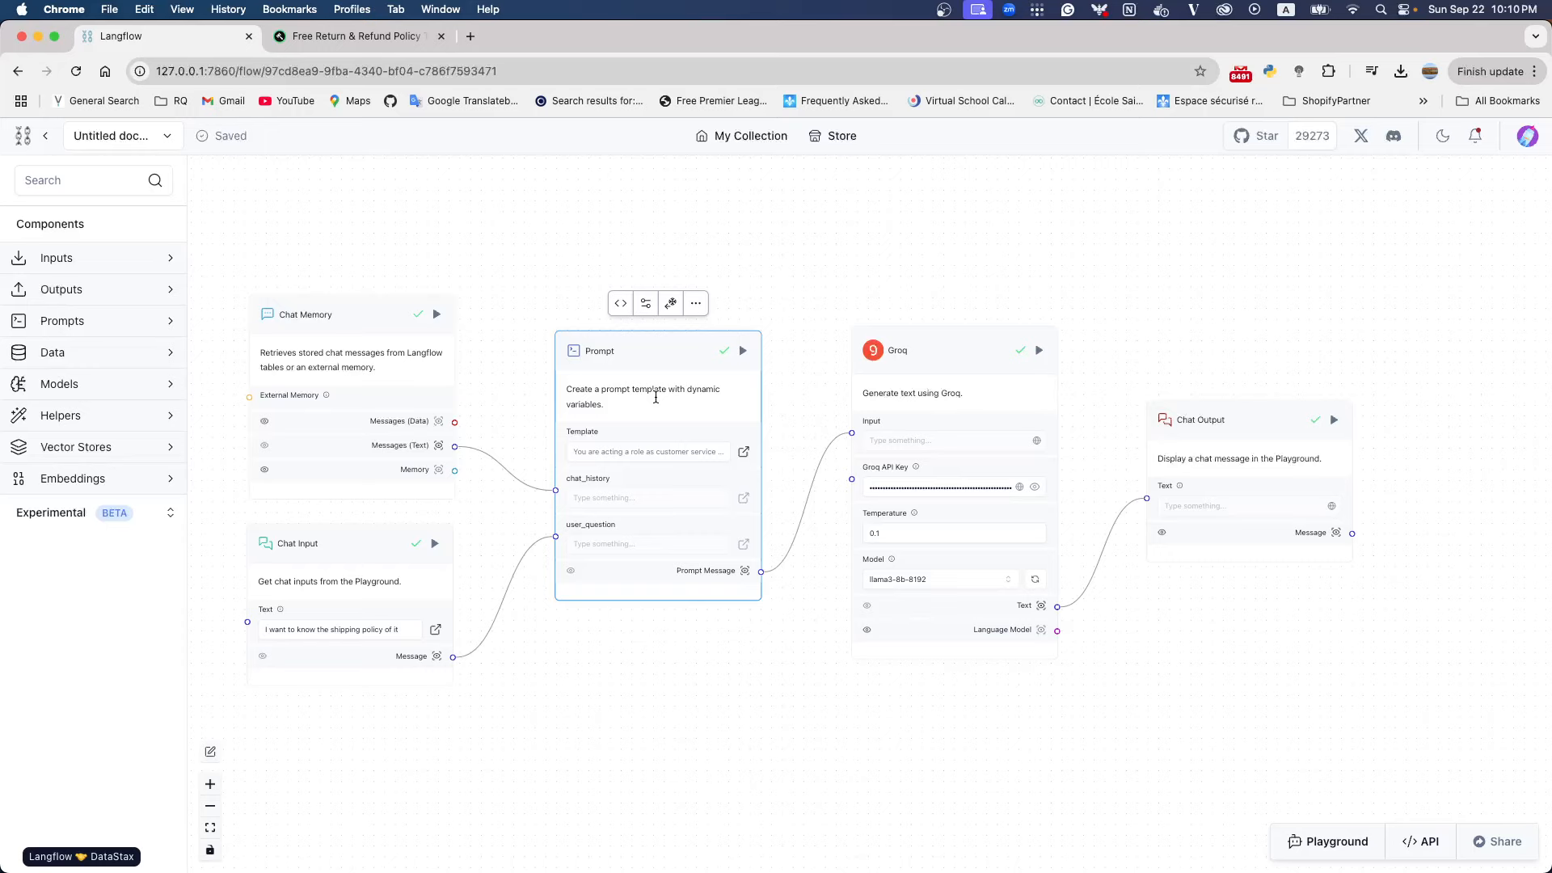
Close the return policy tab, find Vectara through Google in a new tab and open its console from the website's login link
{"action": "left_click", "coordinate": [441, 37]}
{"action": "left_click", "coordinate": [278, 37]}
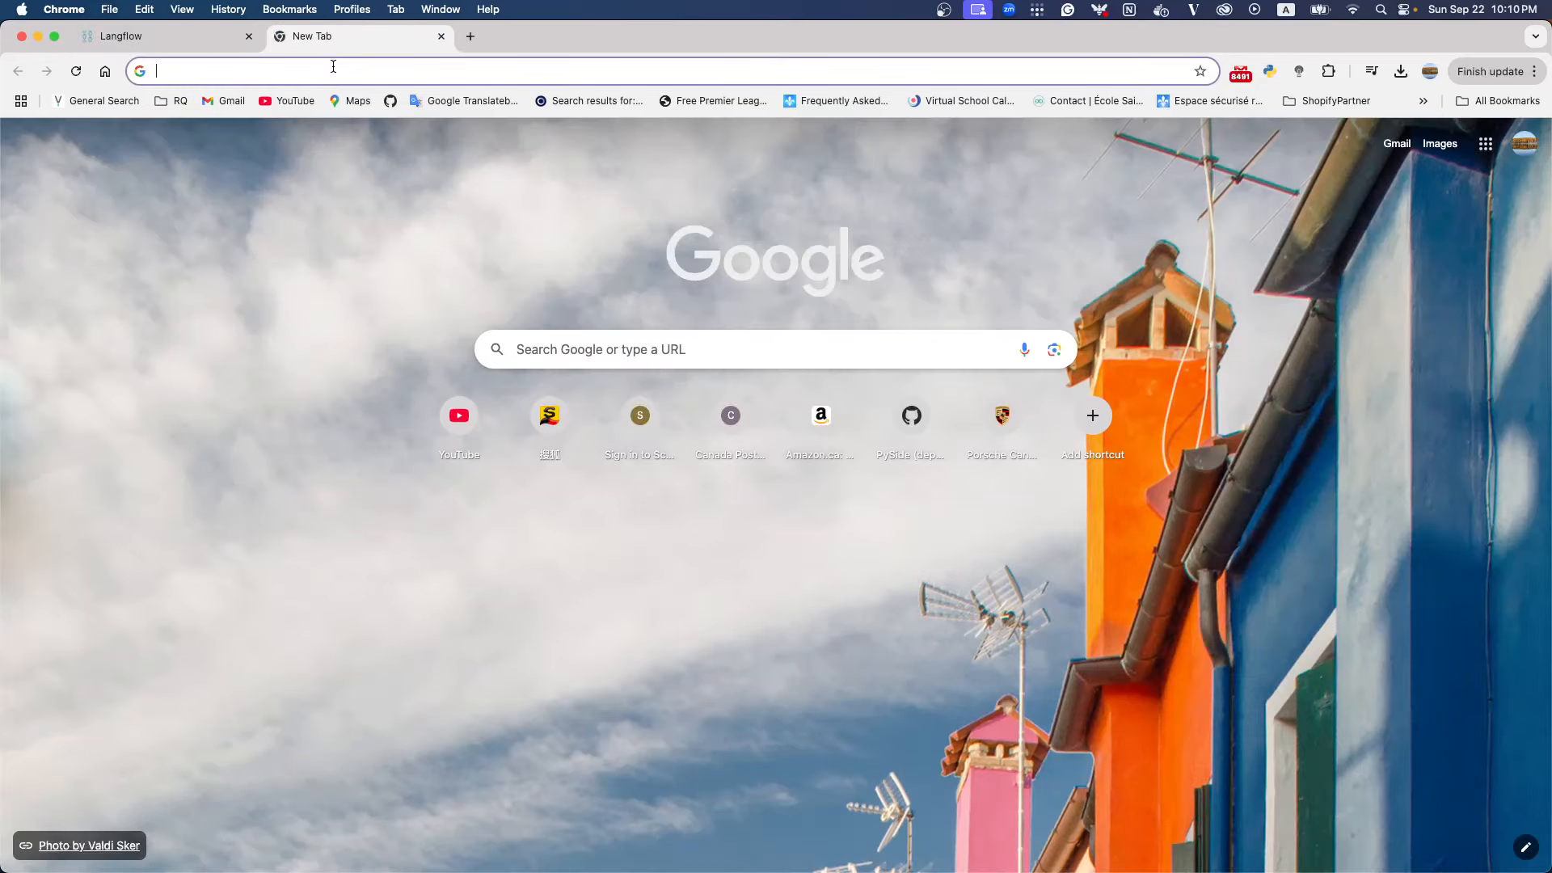
{"action": "left_click", "coordinate": [334, 67]}
{"action": "type", "text": "vec"}
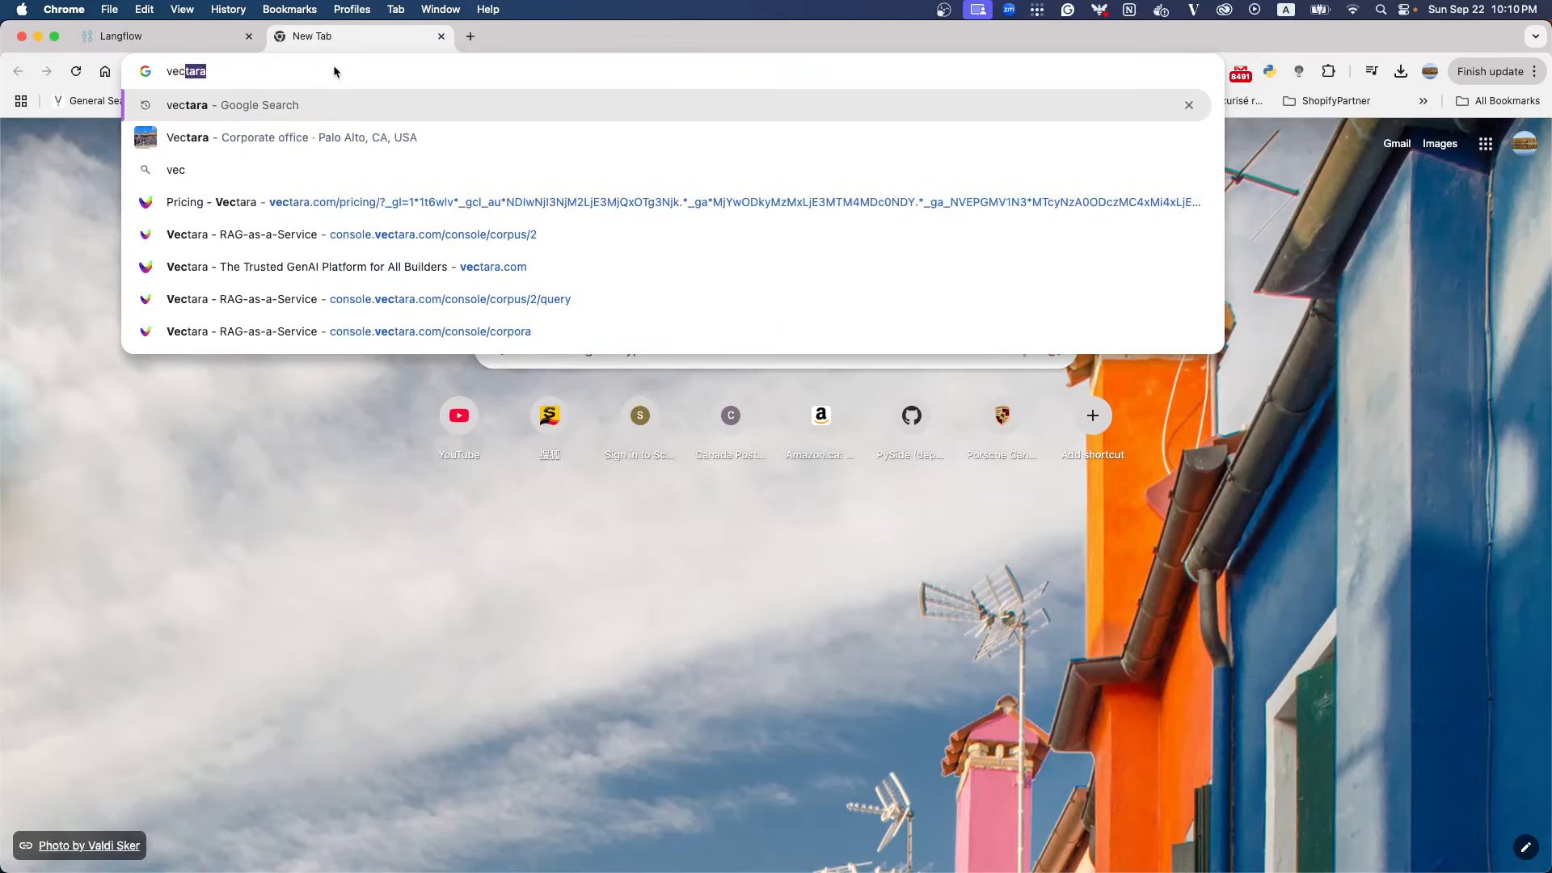
{"action": "key", "text": "Return"}
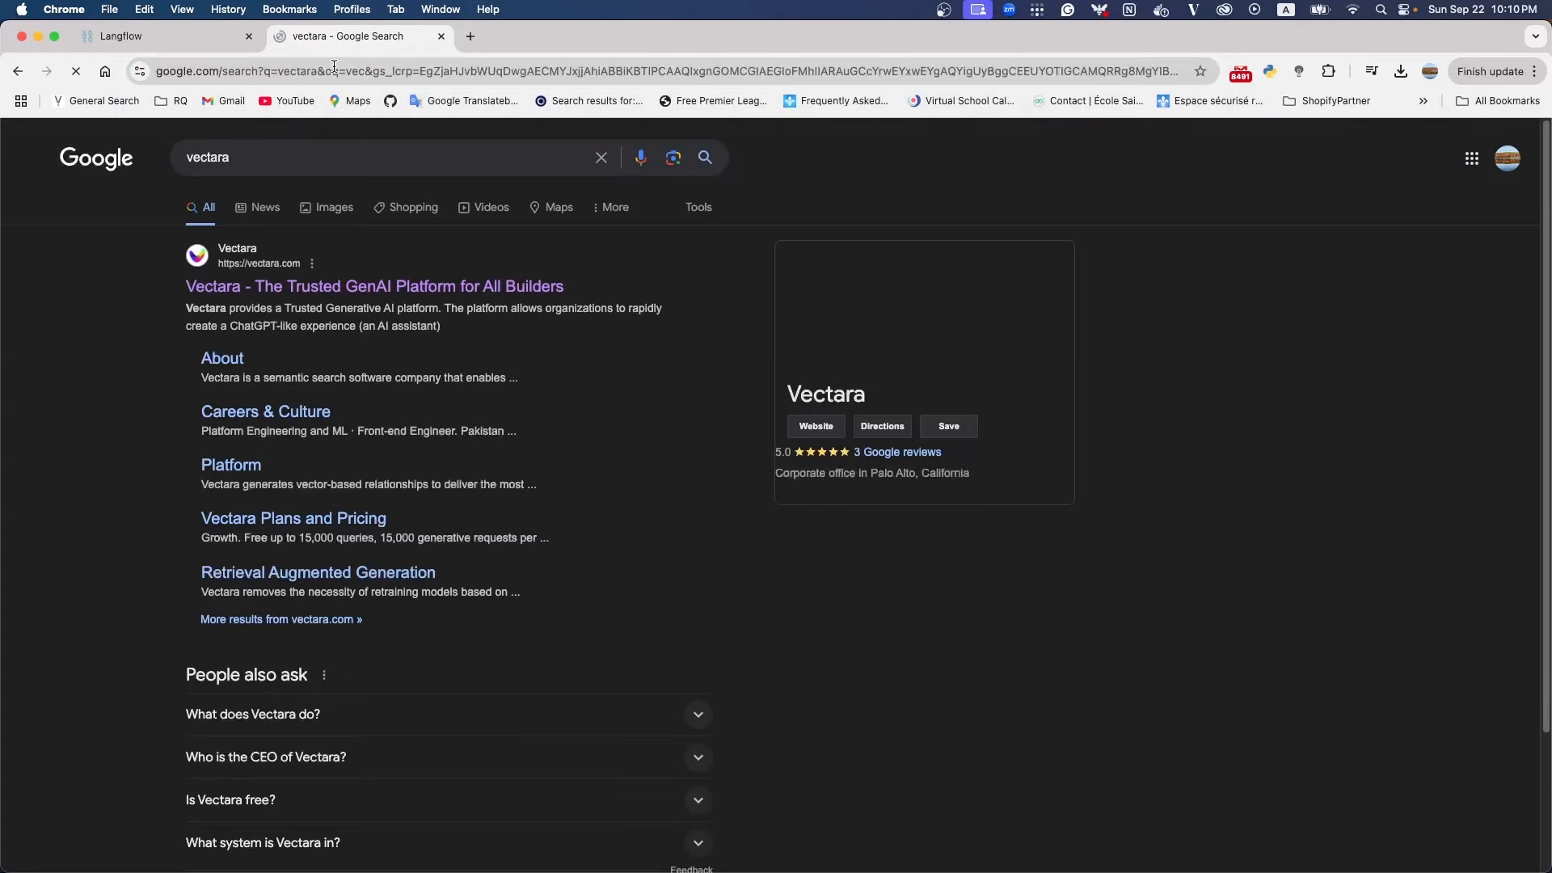
{"action": "left_click", "coordinate": [311, 288]}
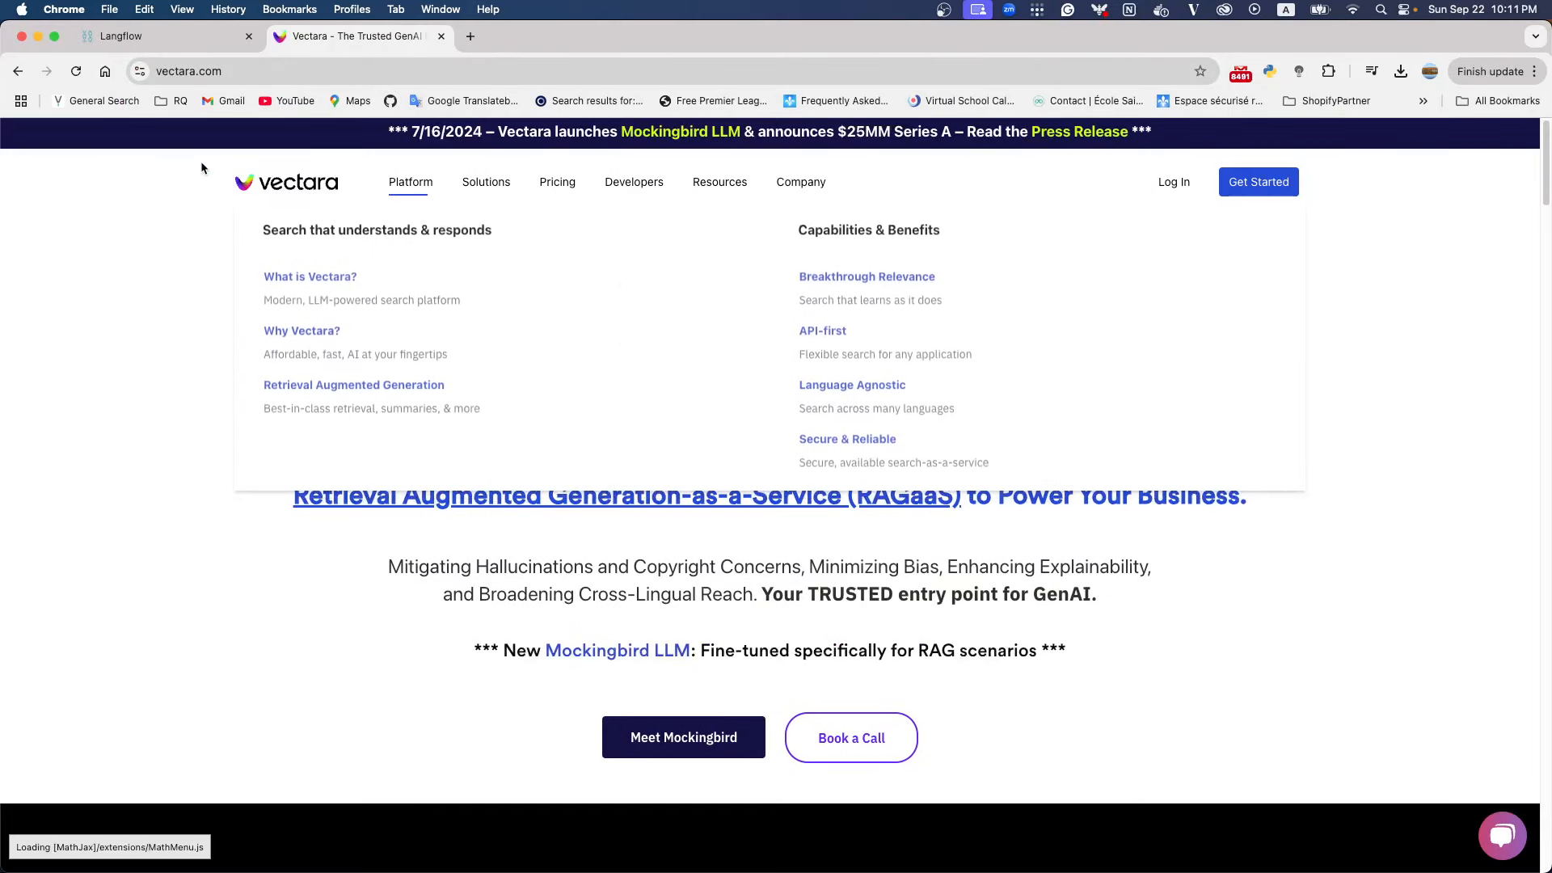
{"action": "left_click", "coordinate": [1170, 182]}
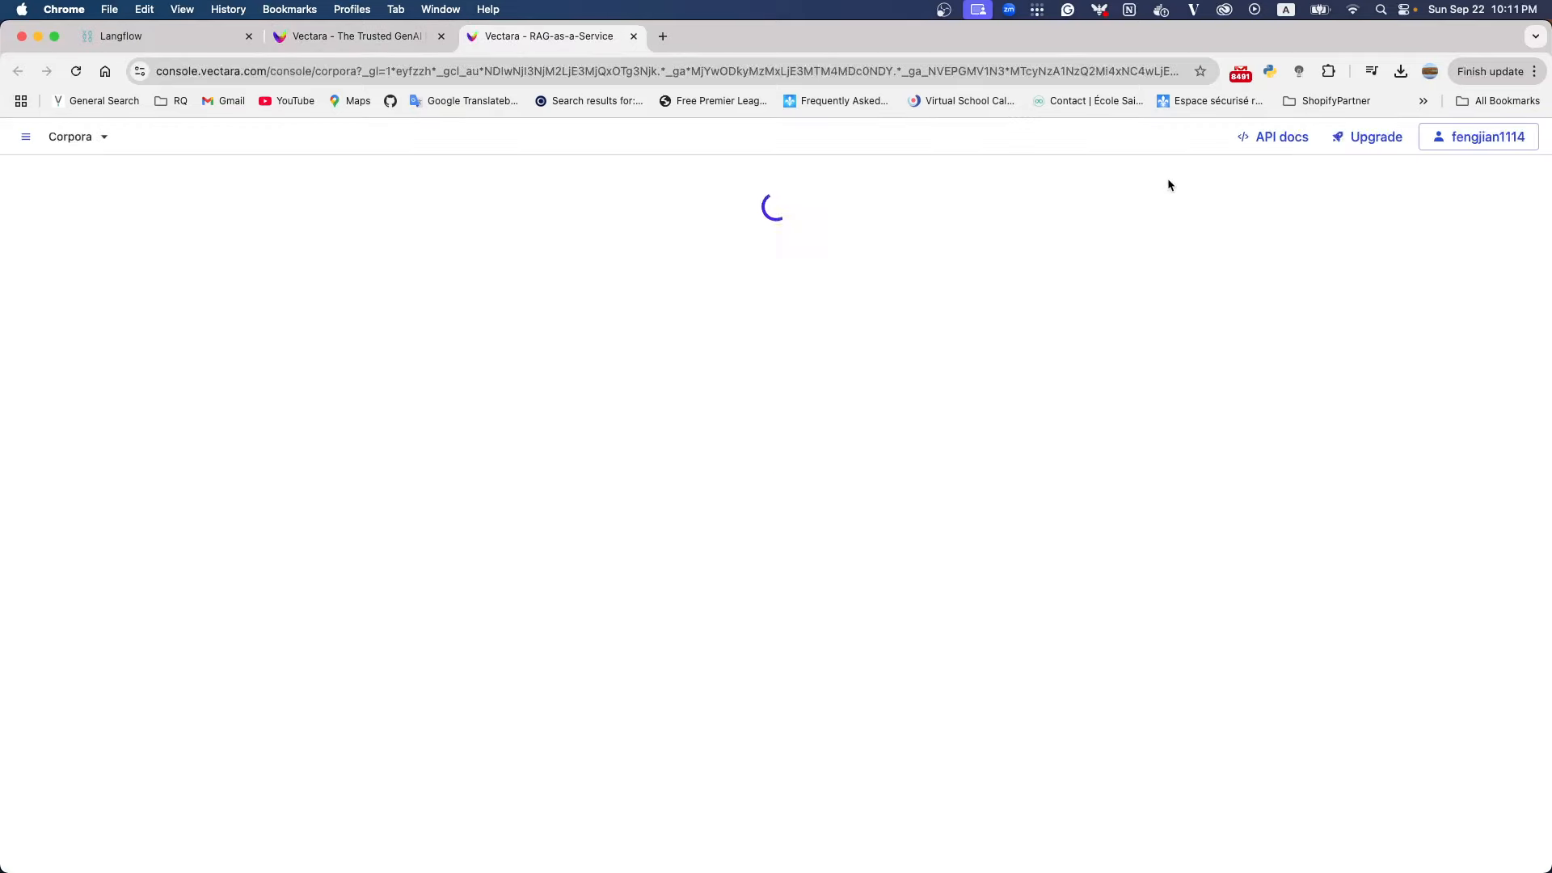
Examine the Vectara account's billing pages, covering resource usage, charges and the current plan's monthly quotas
{"action": "left_click", "coordinate": [25, 136]}
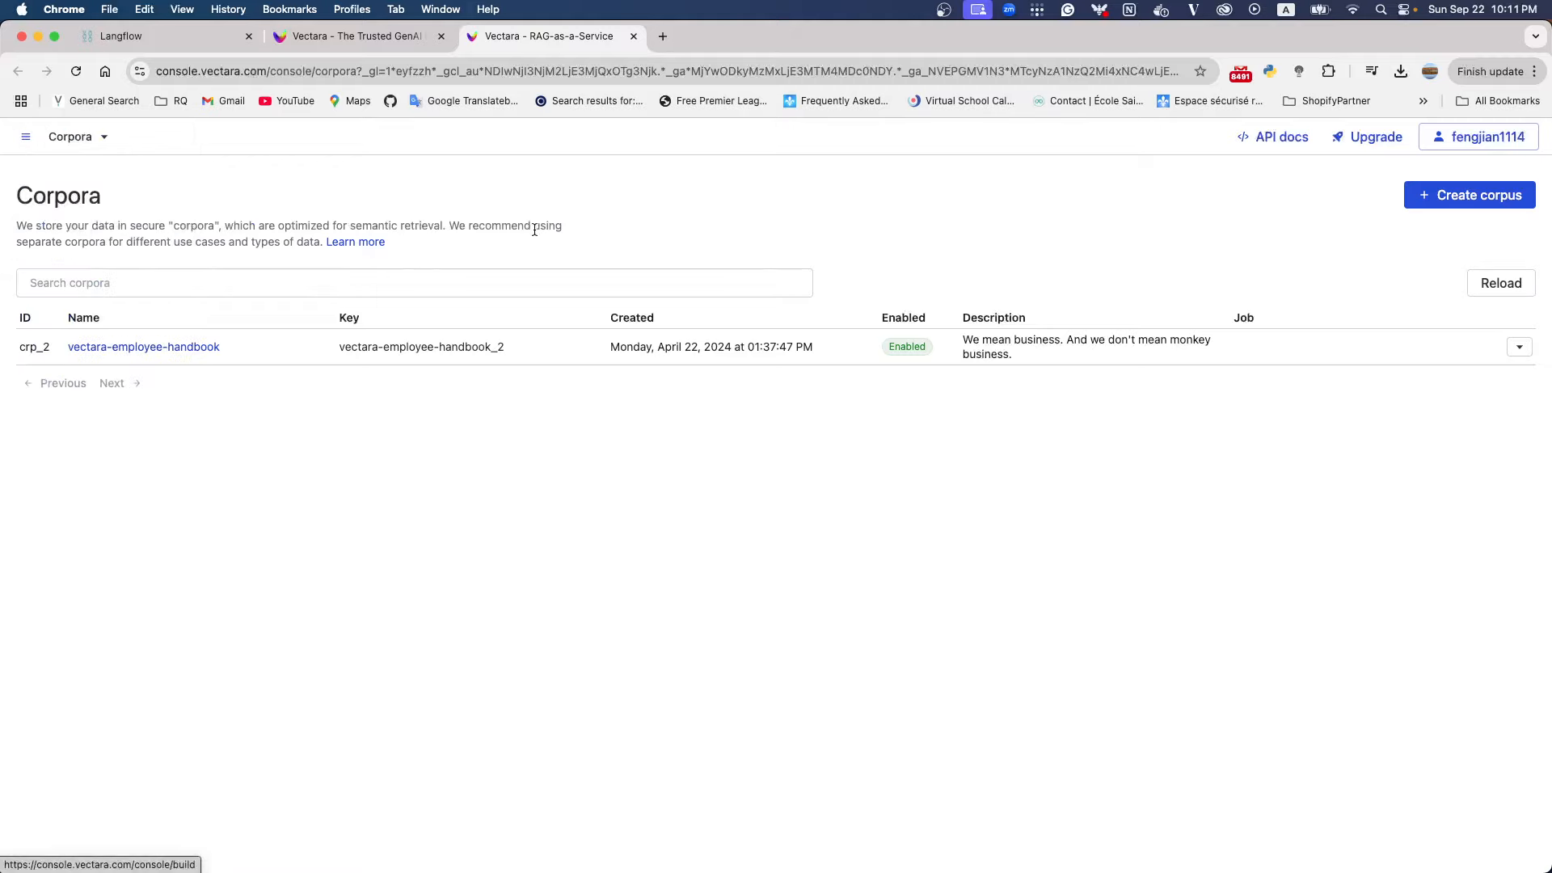
{"action": "left_click", "coordinate": [1355, 137]}
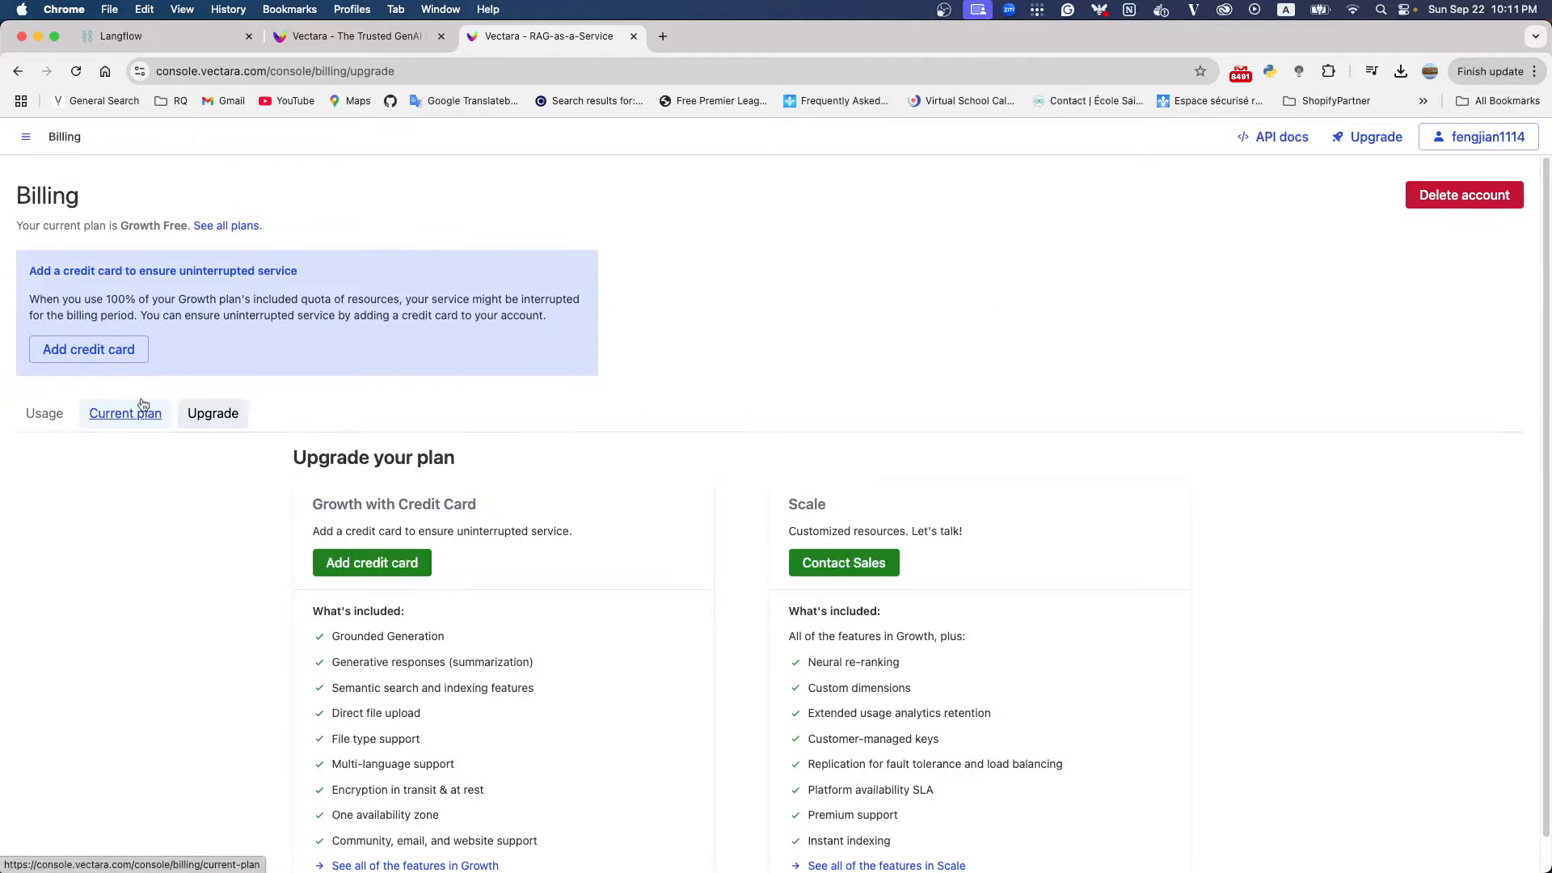
{"action": "left_click", "coordinate": [43, 412]}
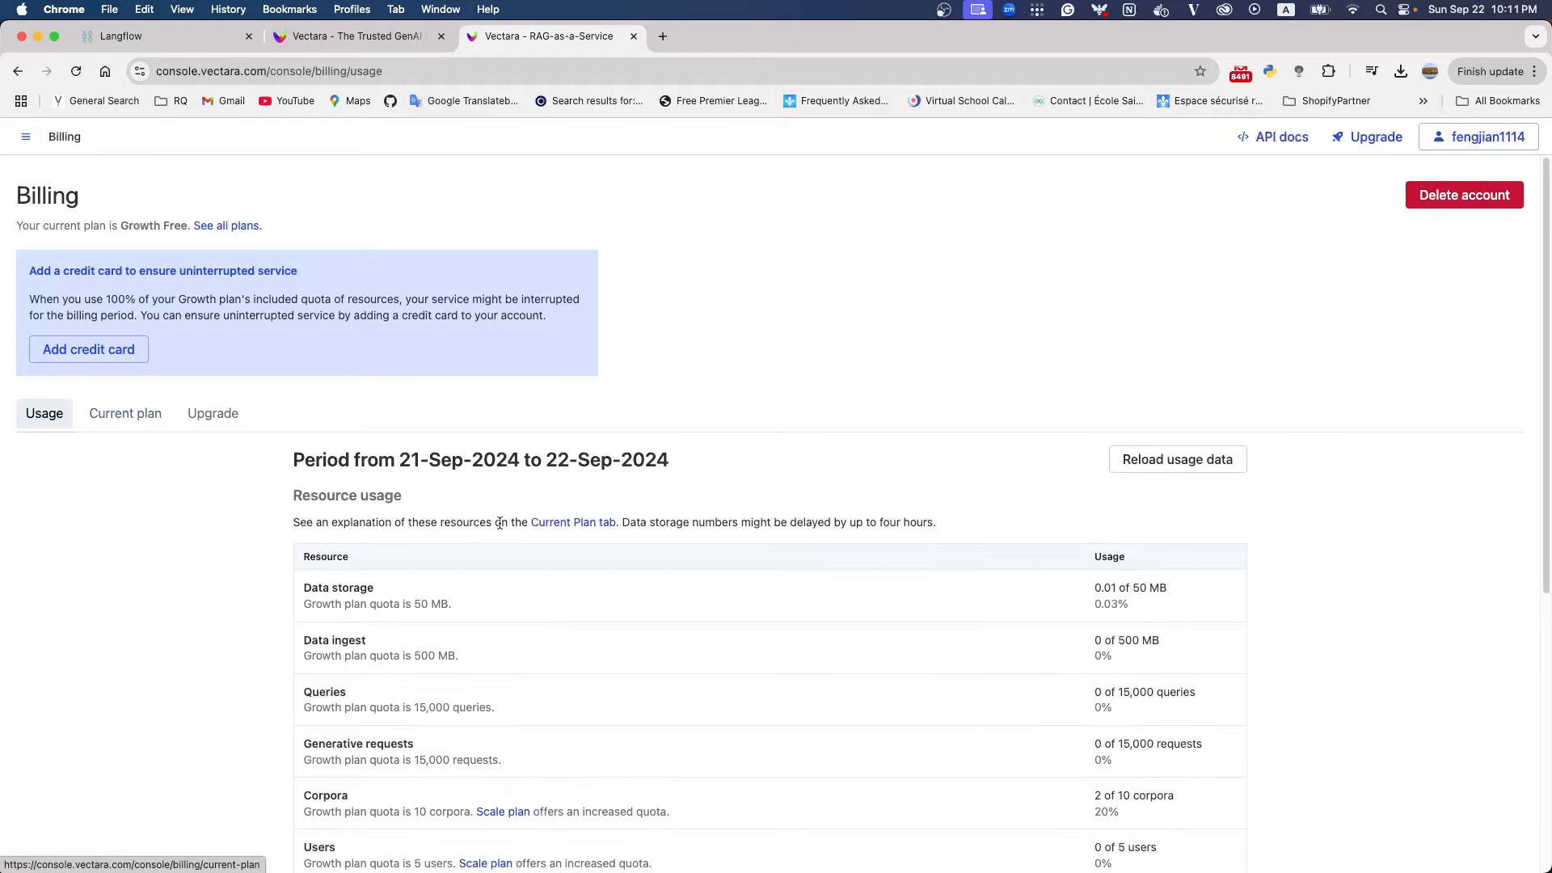
{"action": "scroll", "coordinate": [540, 530], "scroll_direction": "down", "scroll_amount": 5}
{"action": "scroll", "coordinate": [543, 531], "scroll_direction": "up", "scroll_amount": 2}
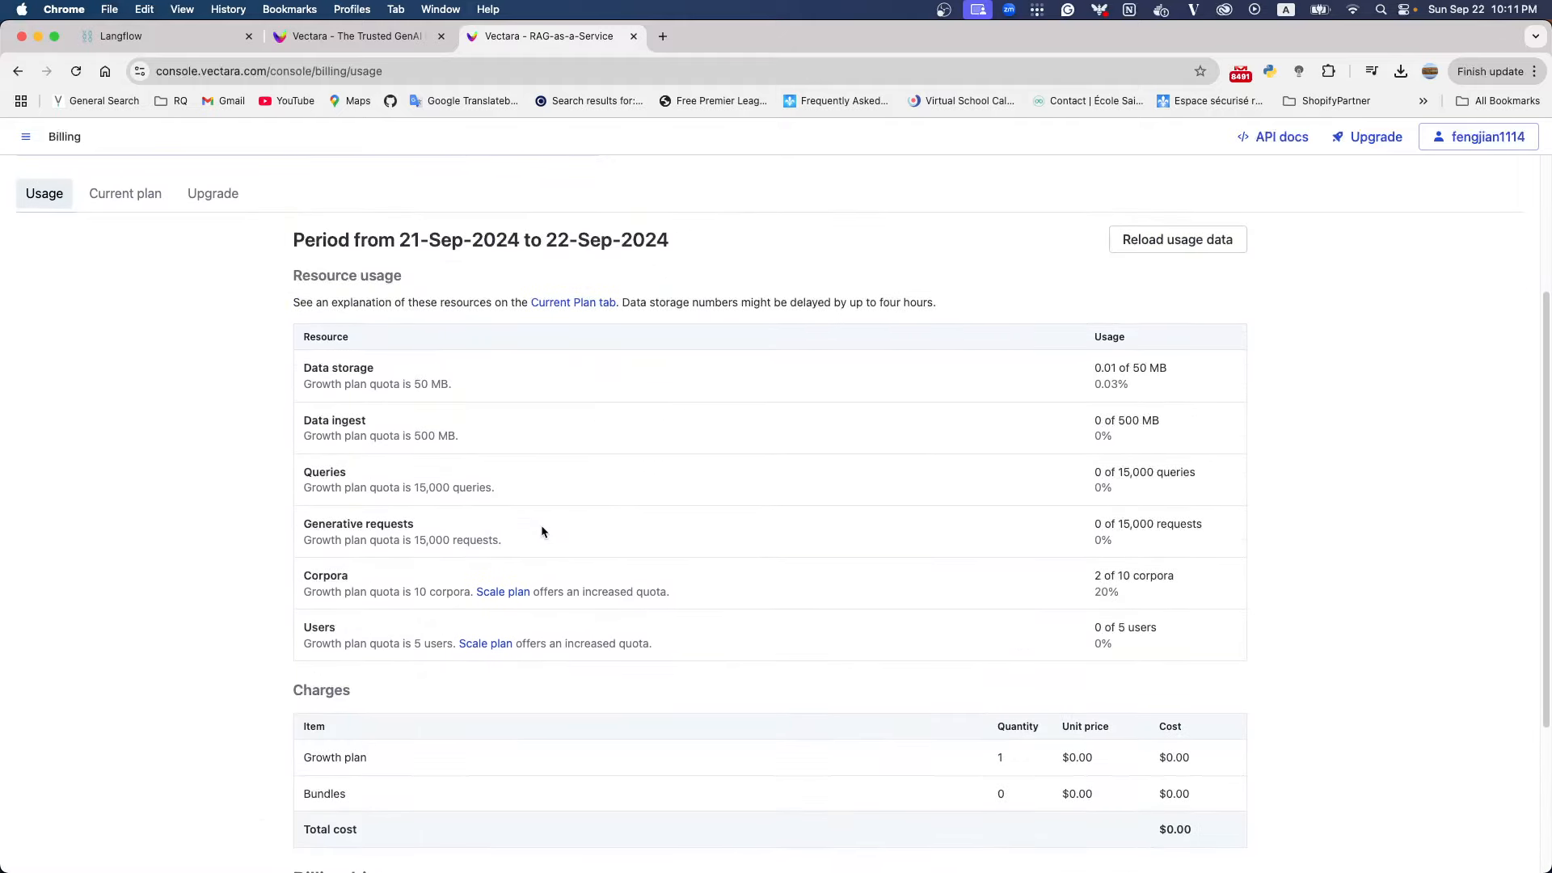
{"action": "left_click", "coordinate": [125, 194]}
{"action": "scroll", "coordinate": [580, 582], "scroll_direction": "down", "scroll_amount": 3}
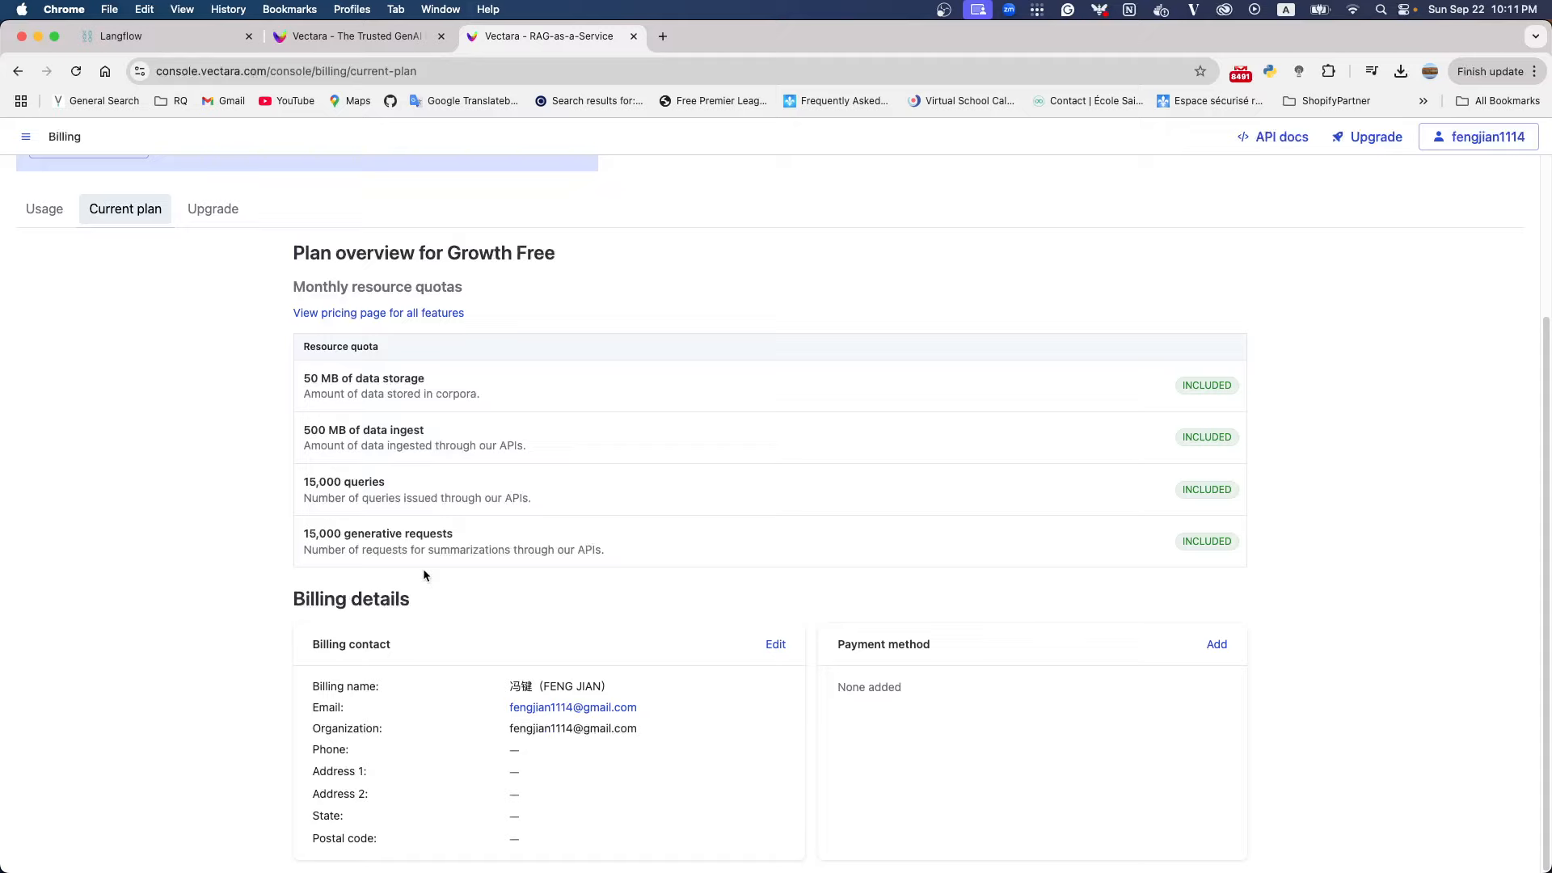
{"action": "scroll", "coordinate": [564, 286], "scroll_direction": "up", "scroll_amount": 3}
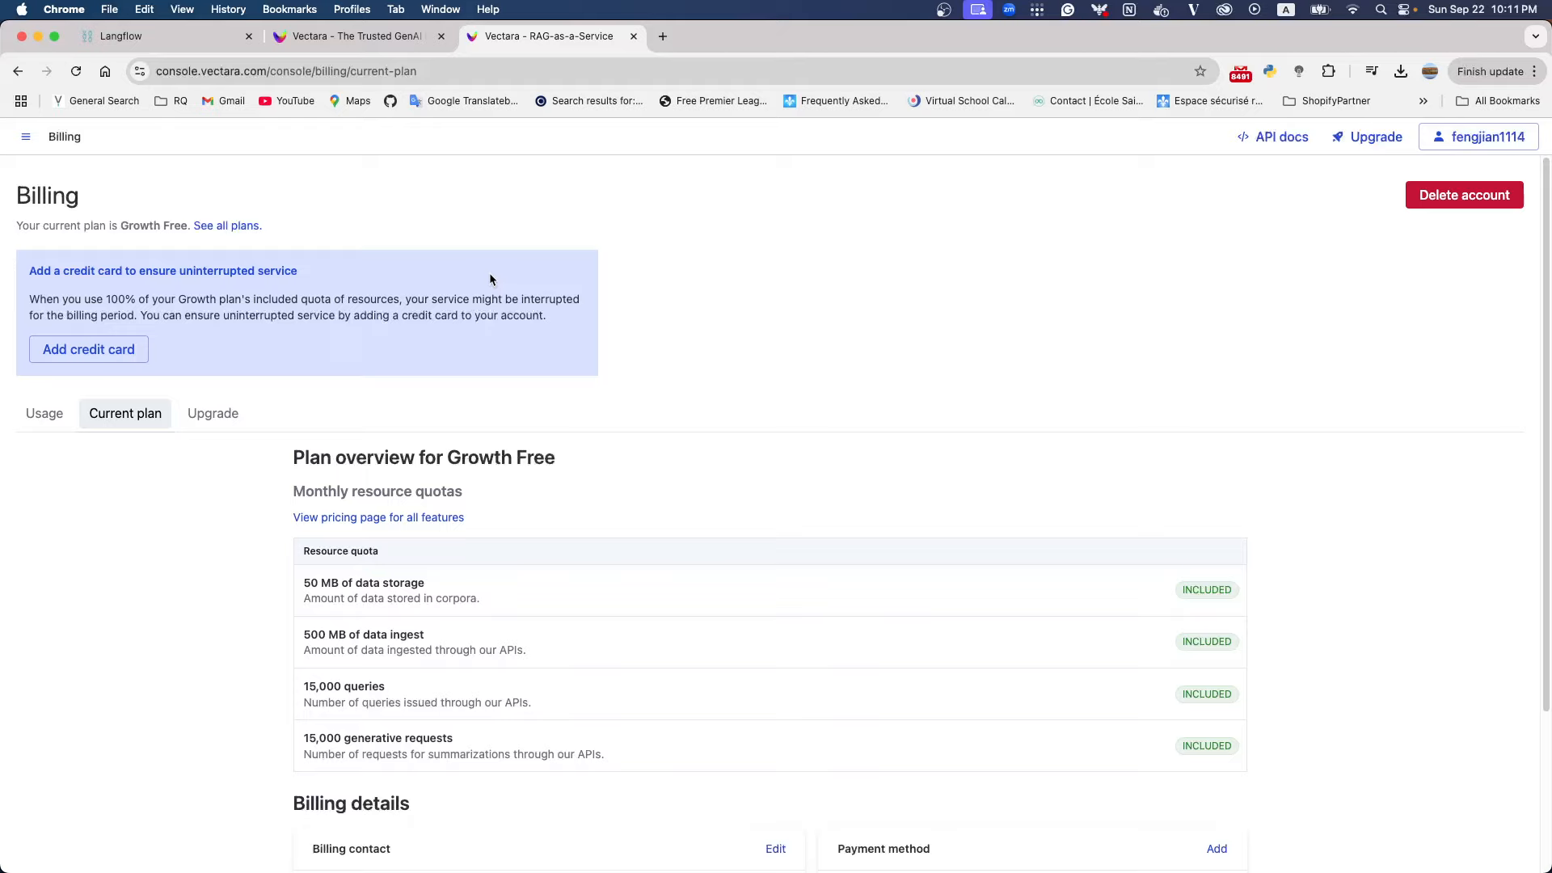
Return to the Corpora overview and start a new corpus for a Semantic search app
{"action": "left_click", "coordinate": [18, 141]}
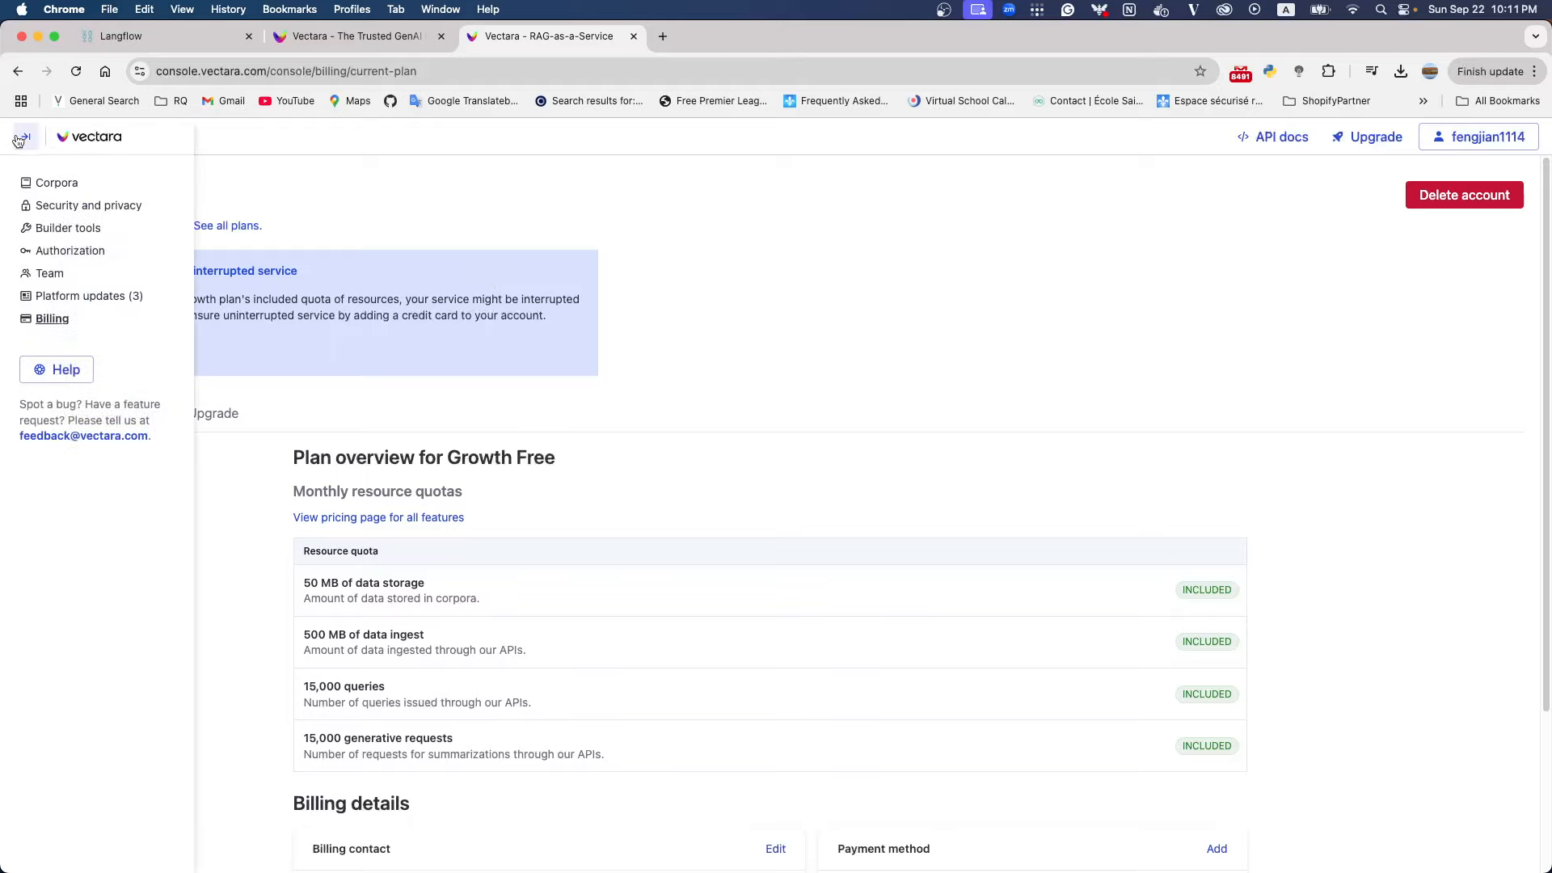
{"action": "left_click", "coordinate": [53, 182]}
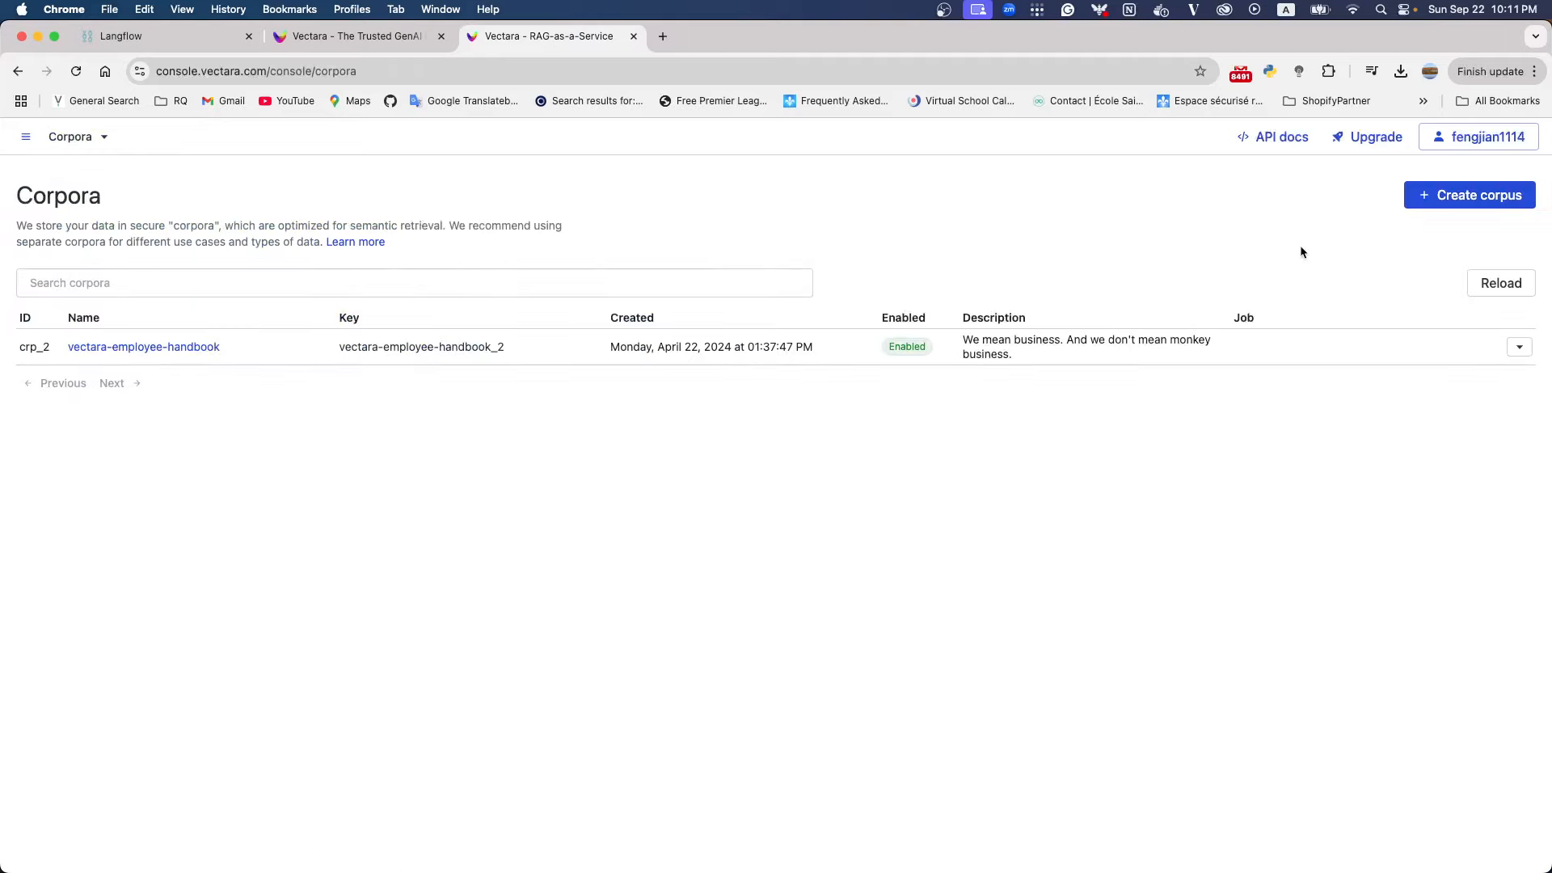
{"action": "left_click", "coordinate": [1485, 198]}
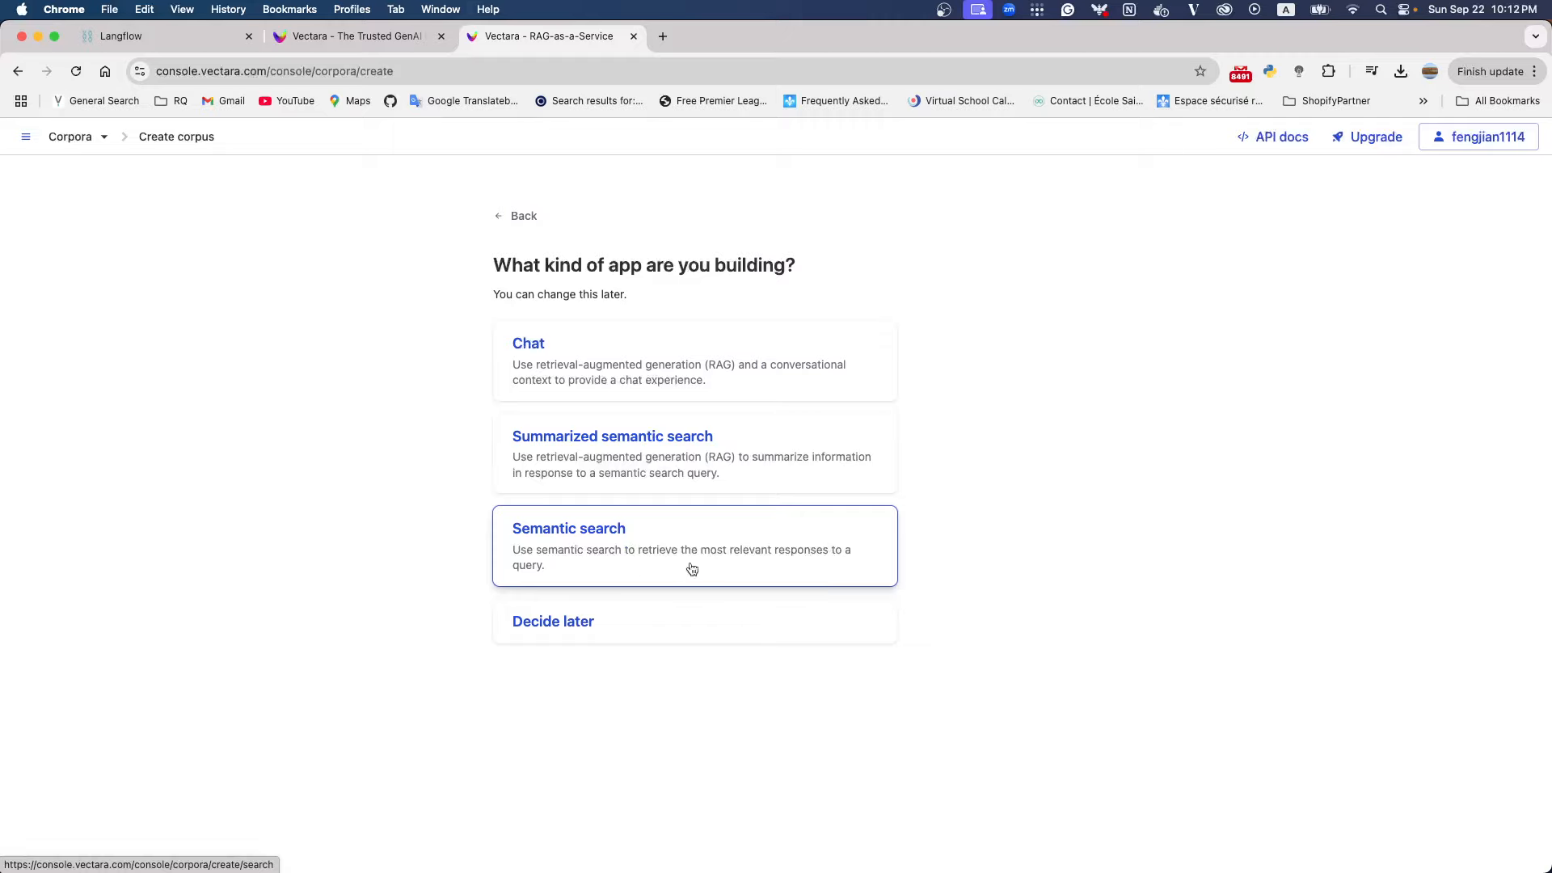
{"action": "left_click", "coordinate": [593, 543]}
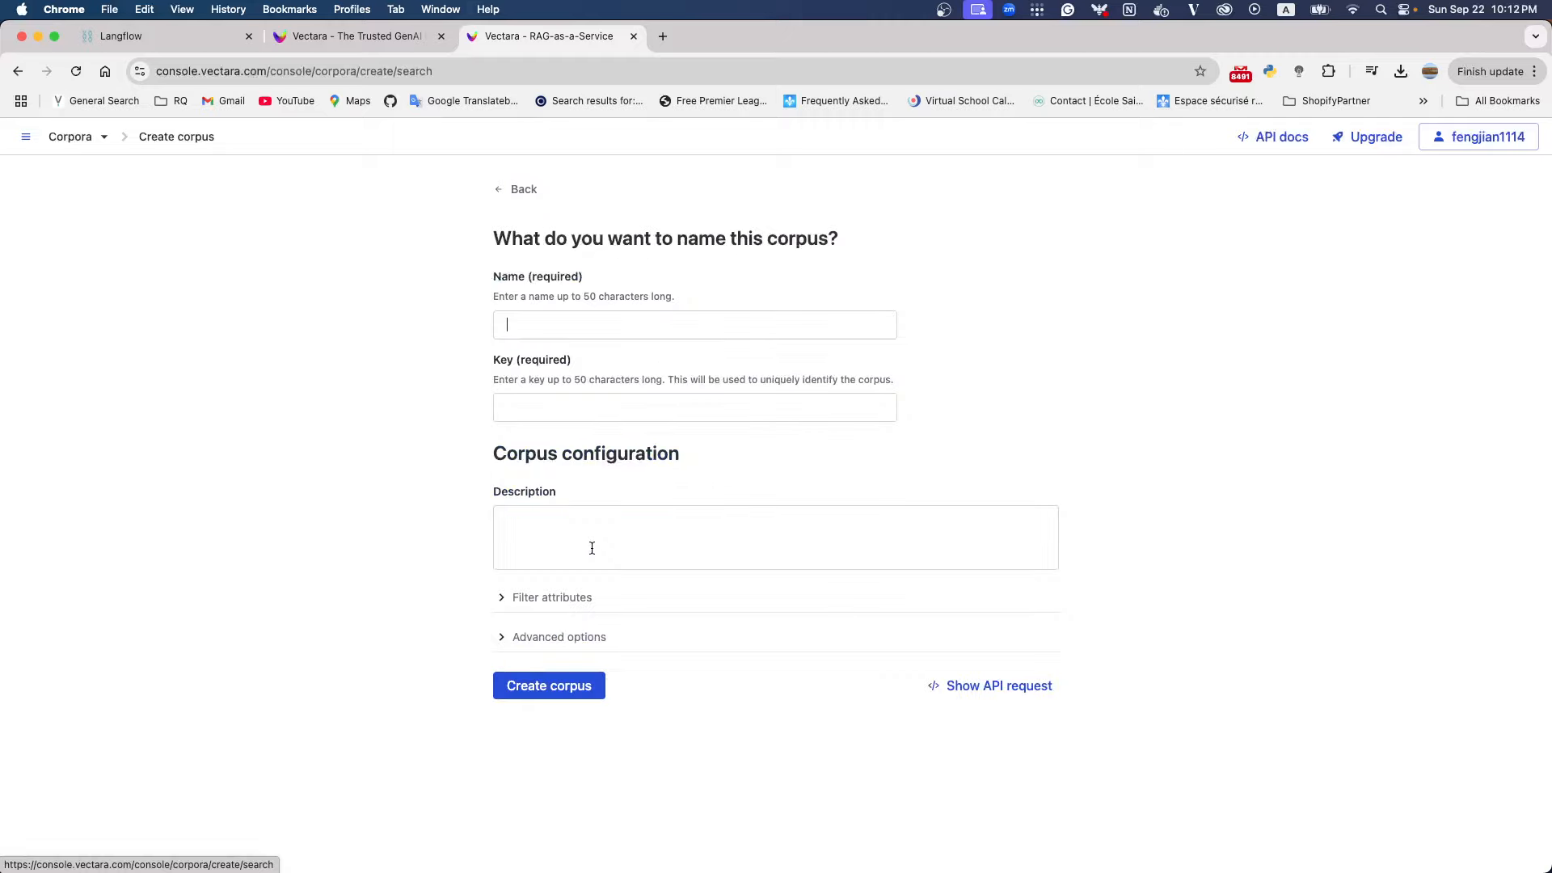
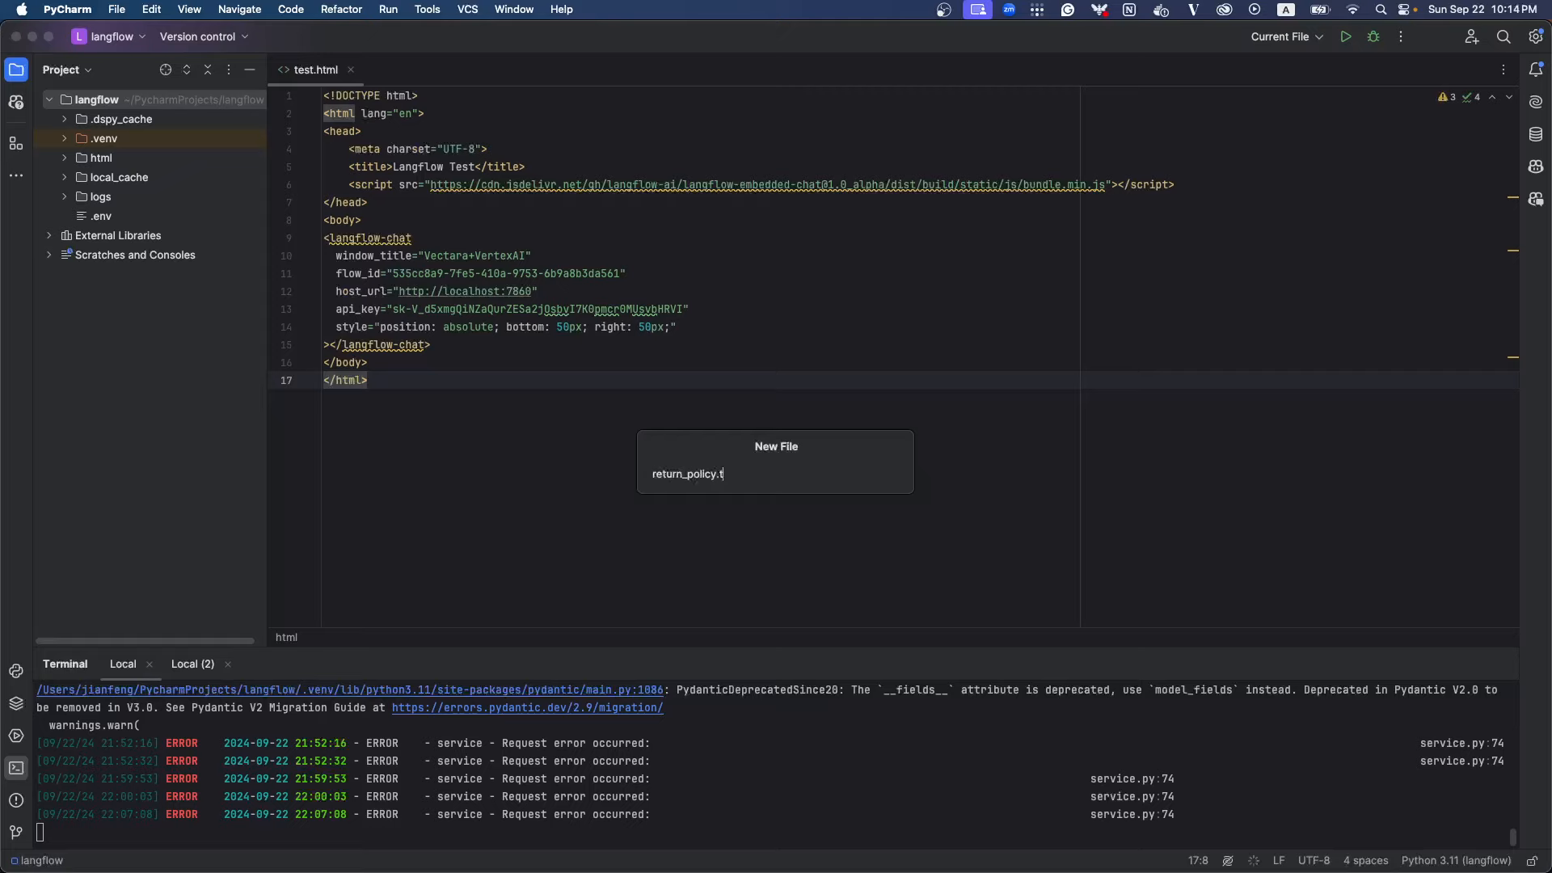
Create the file return_policy.txt in the langflow project and start it with the heading "Return Policy:"
{"action": "key", "text": "Return"}
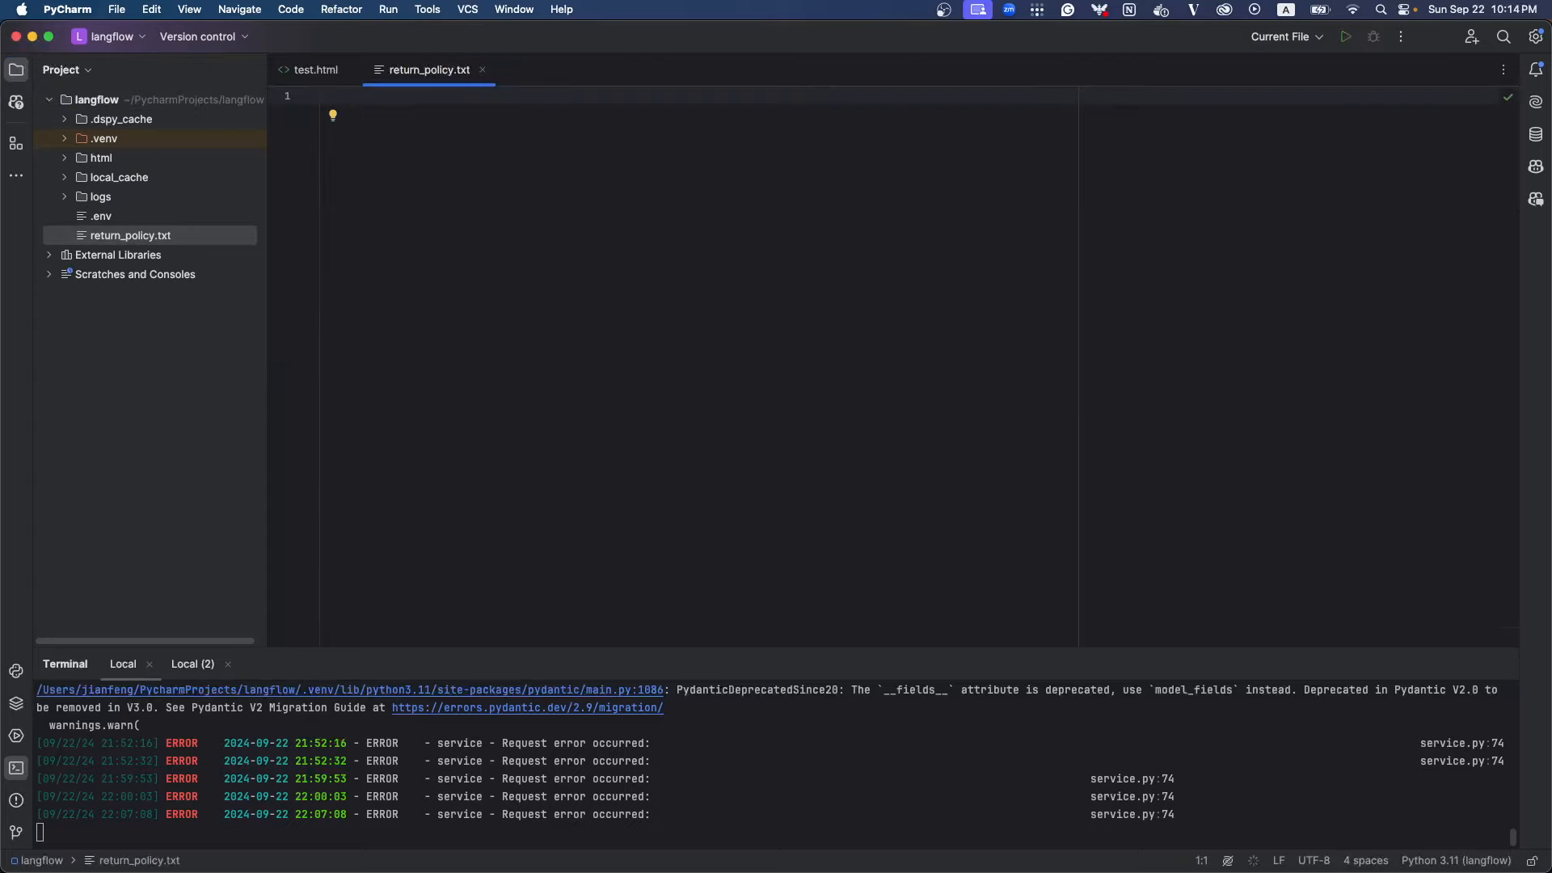
{"action": "type", "text": "Re"}
{"action": "key", "text": "BackSpace"}
{"action": "key", "text": "BackSpace"}
{"action": "type", "text": "Return Policy:"}
{"action": "key", "text": "Return"}
Write the first rule as "1. For smartphone, it is free to return within 7 days after received."
{"action": "type", "text": "1. For"}
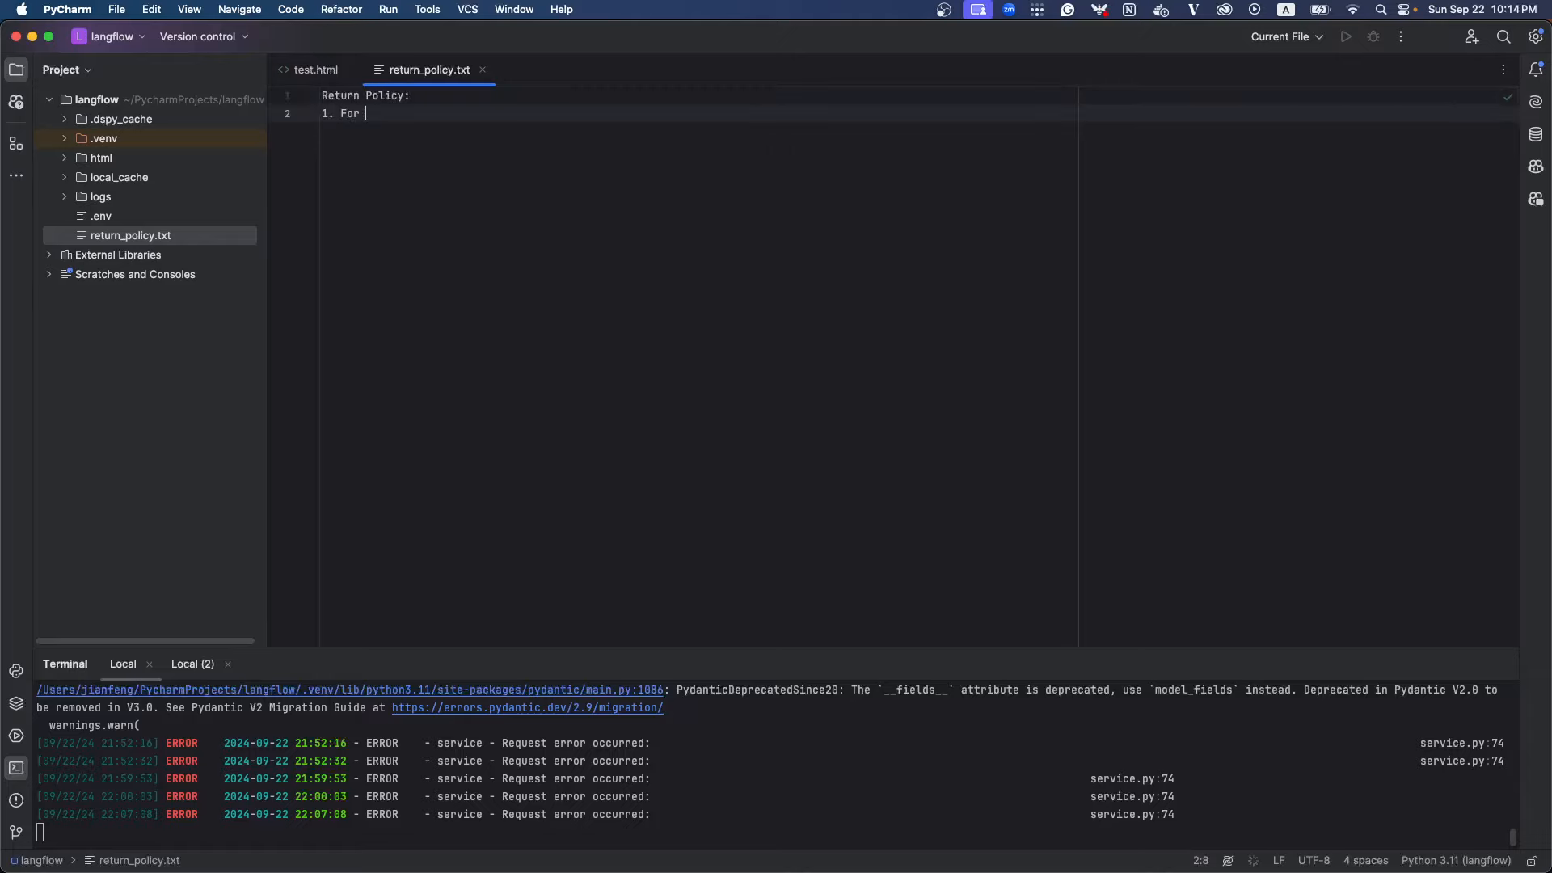
{"action": "type", "text": " smart phone, it is free for"}
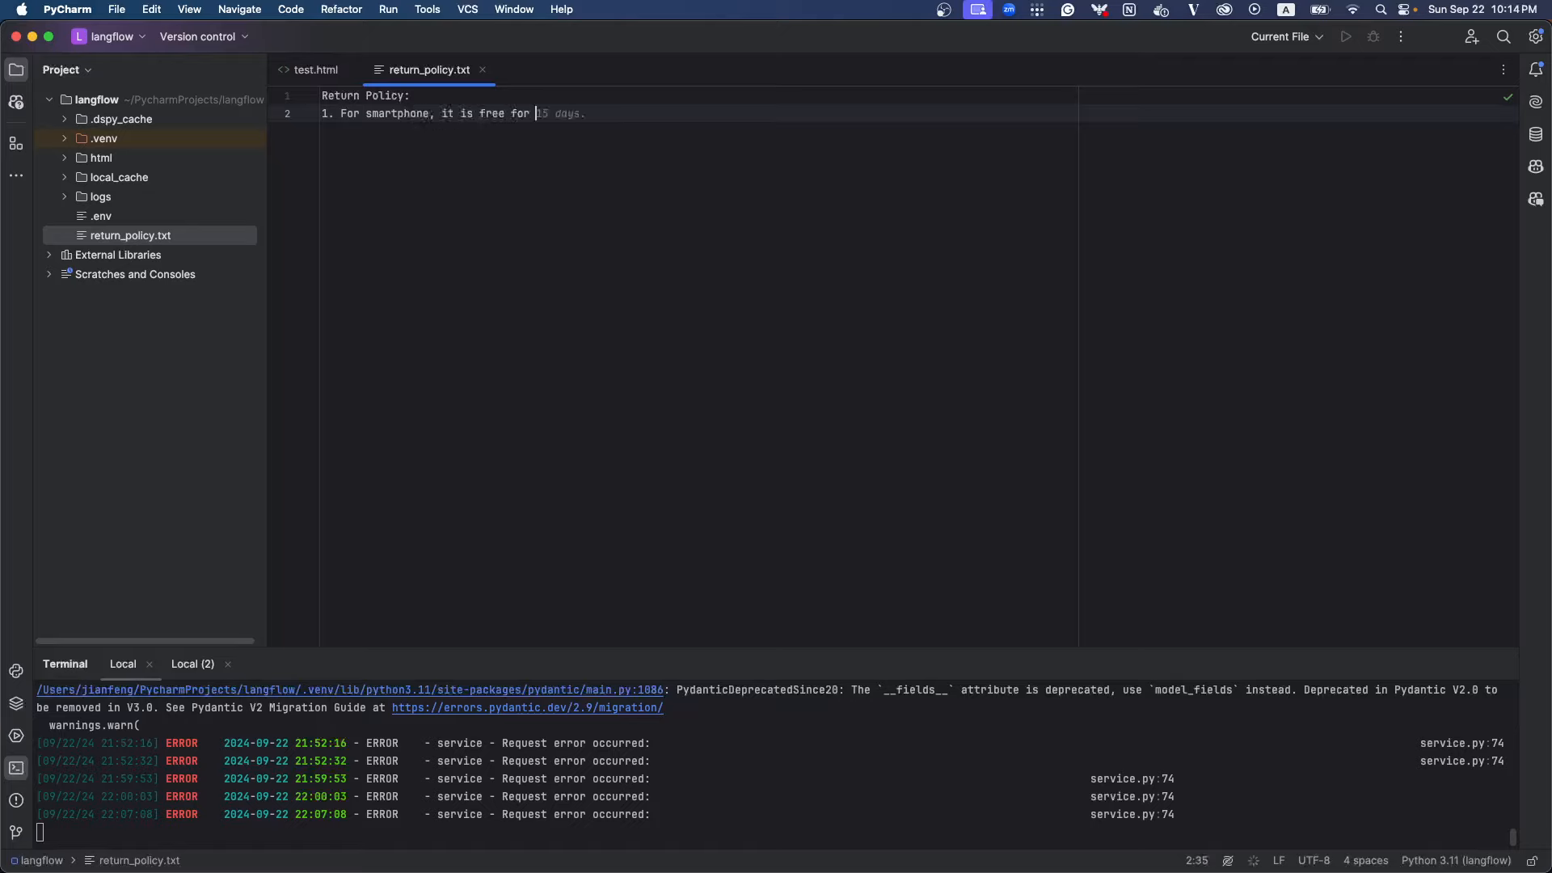
{"action": "key", "text": "BackSpace"}
{"action": "key", "text": "BackSpace"}
{"action": "key", "text": "BackSpace"}
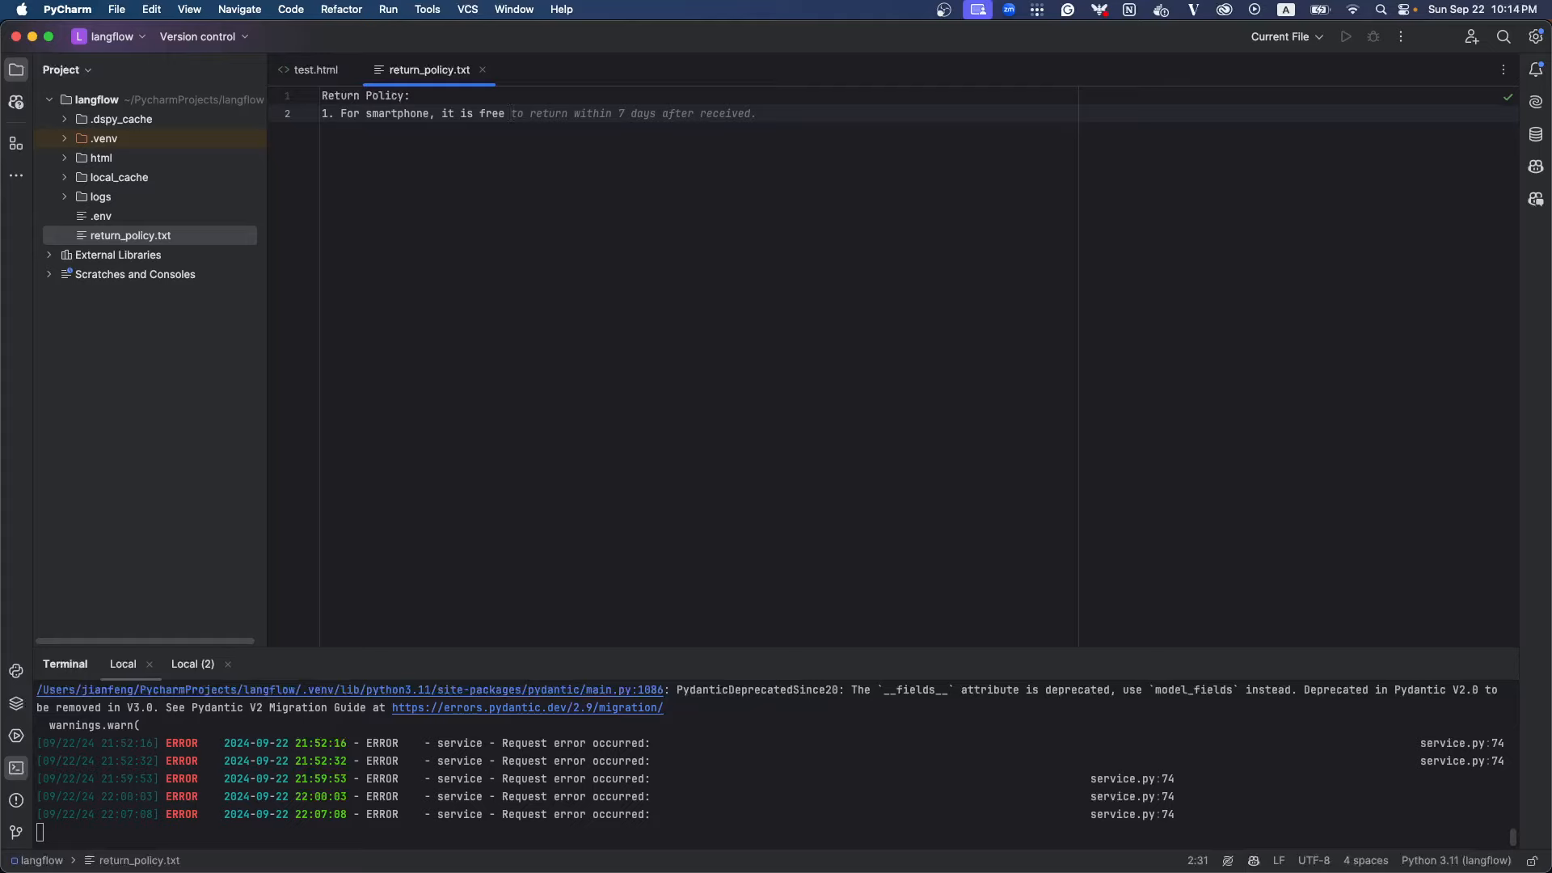
{"action": "key", "text": "Tab"}
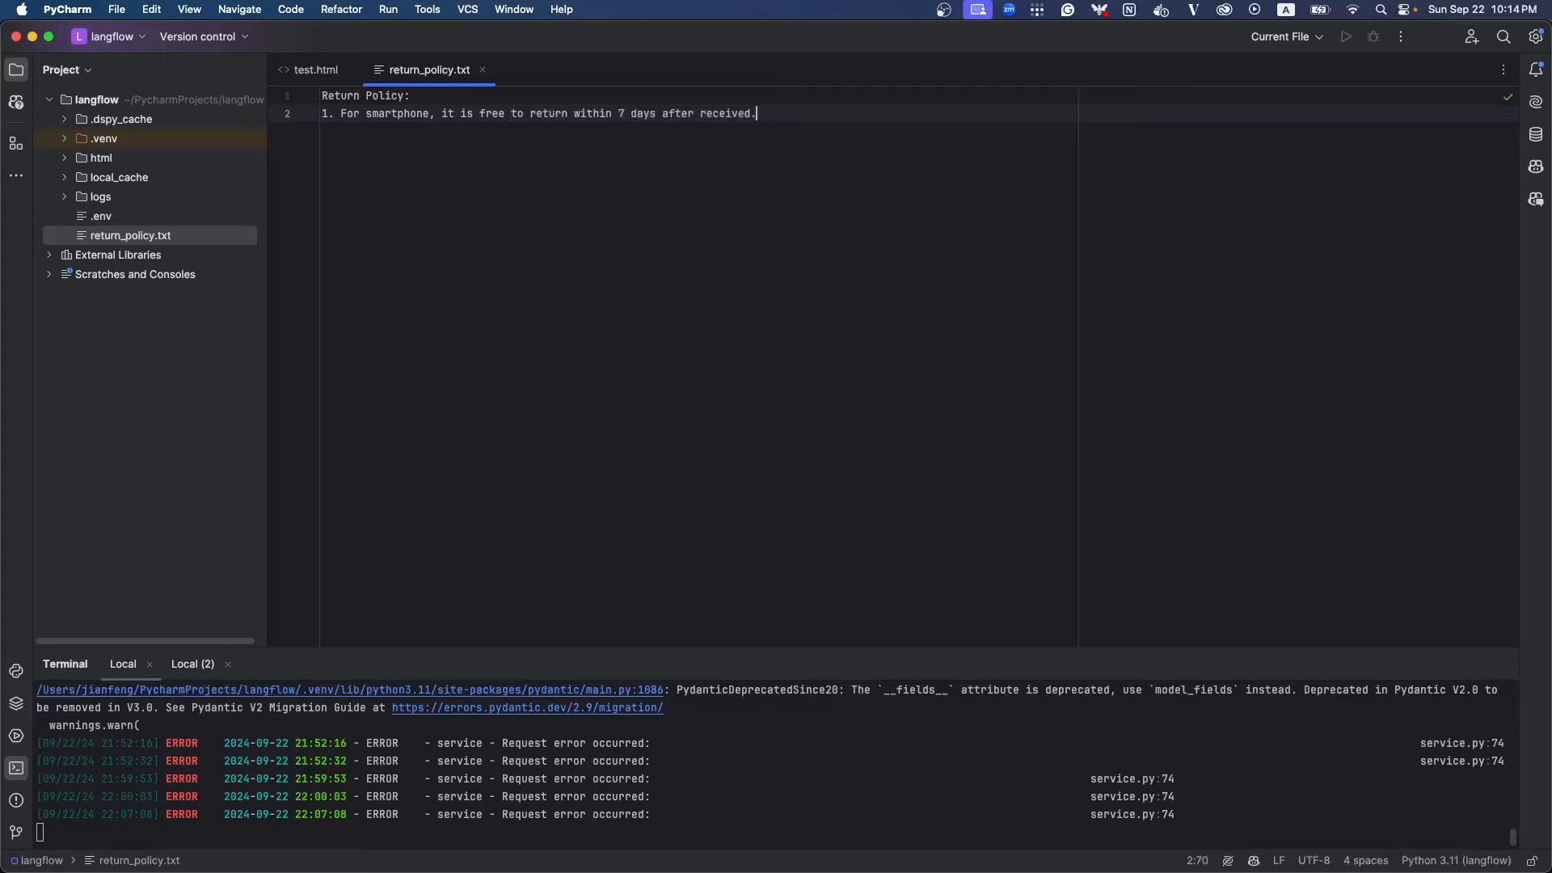
{"action": "key", "text": "Return"}
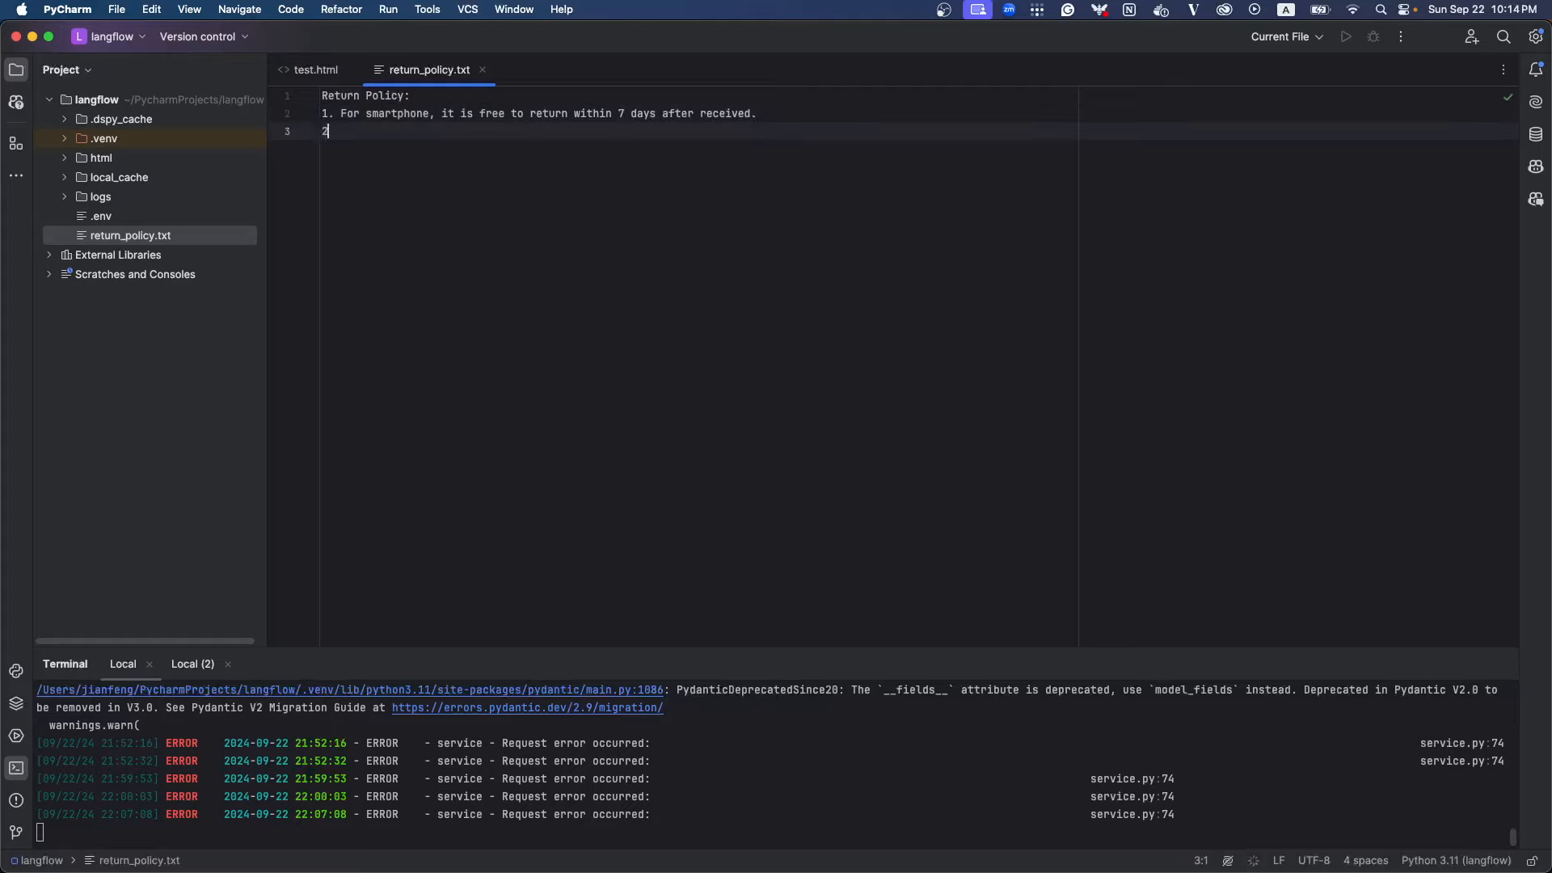
Begin the second rule with "2. For the" and insert "the" before "smartphone" in the first rule
{"action": "type", "text": "2. For t"}
{"action": "type", "text": "the"}
{"action": "key", "text": "Up"}
{"action": "key", "text": "Left"}
{"action": "key", "text": "Left"}
{"action": "key", "text": "Left"}
{"action": "type", "text": "tjh"}
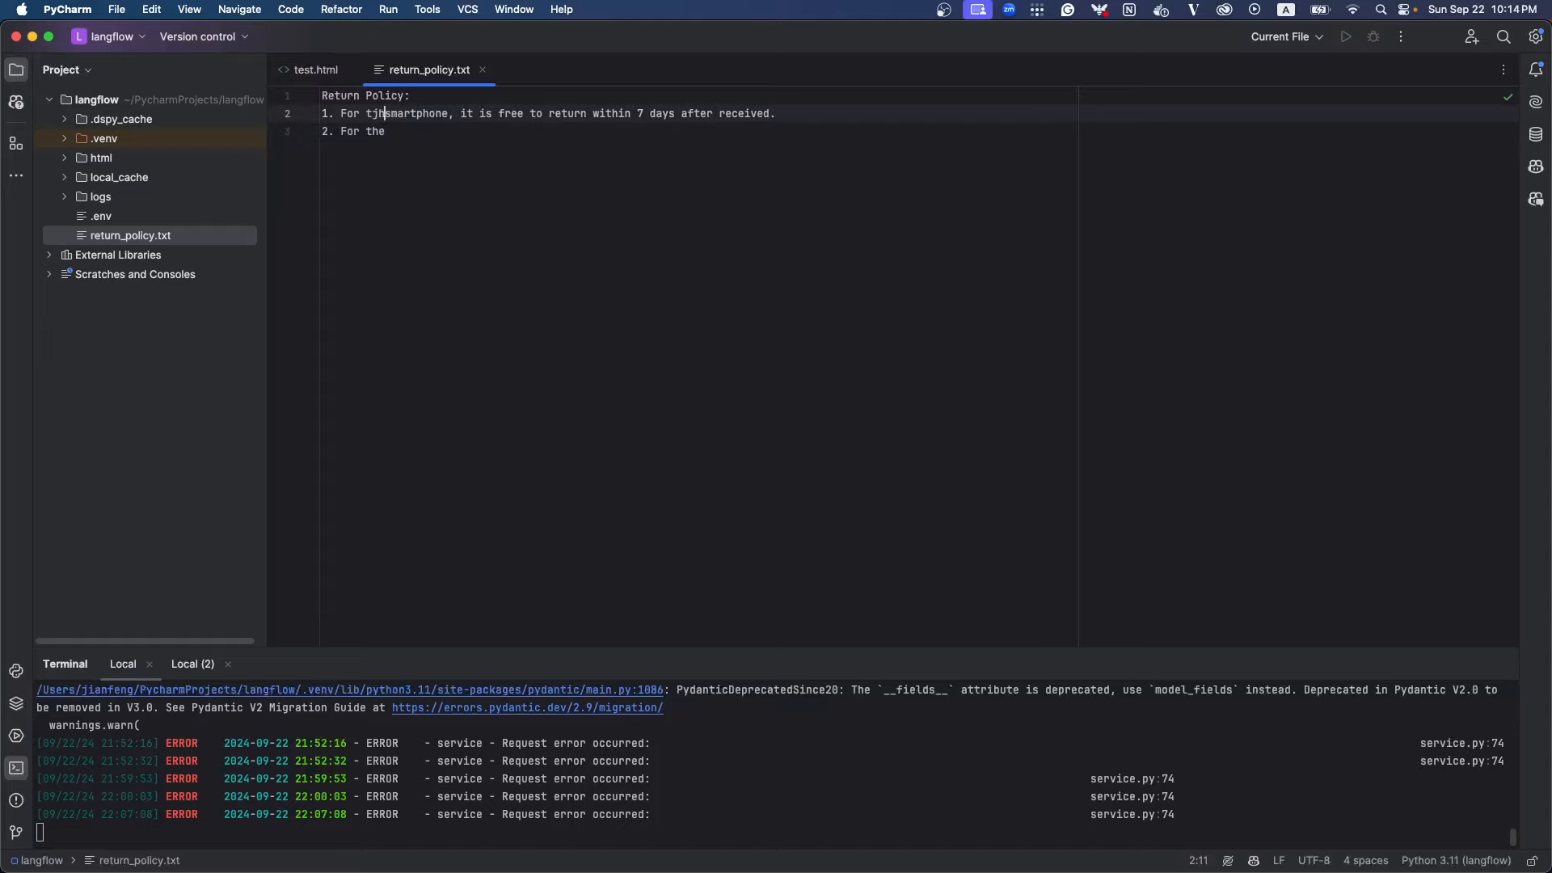
{"action": "key", "text": "BackSpace"}
{"action": "key", "text": "BackSpace"}
{"action": "type", "text": "he"}
{"action": "key", "text": "Down"}
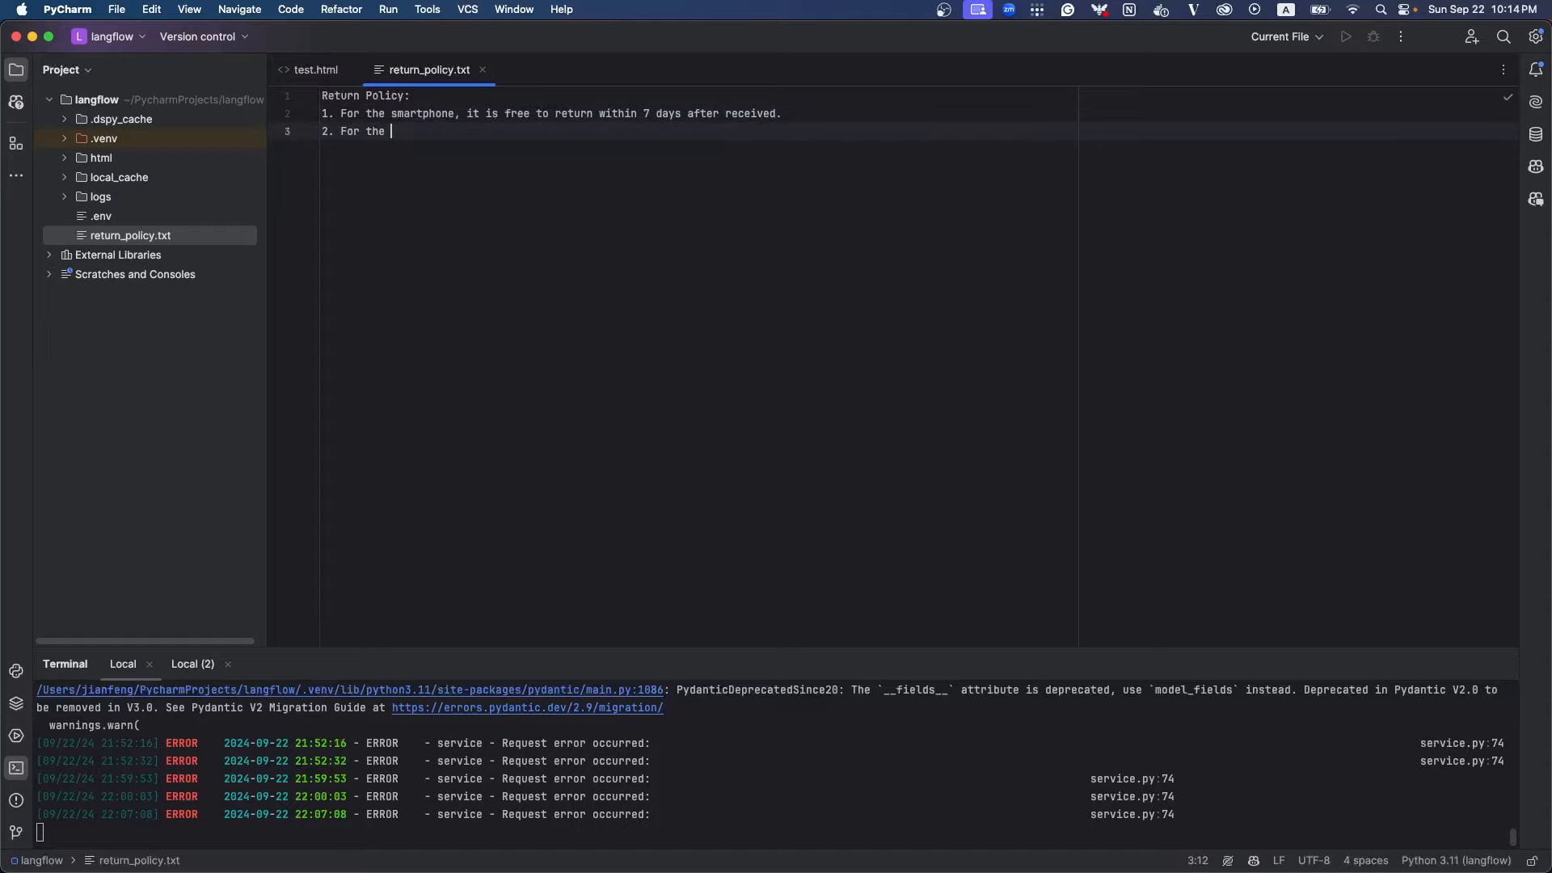
Complete the second rule with "smartwatch, it is free to return within 7 days after received."
{"action": "type", "text": "smartwatch"}
{"action": "key", "text": "Tab"}
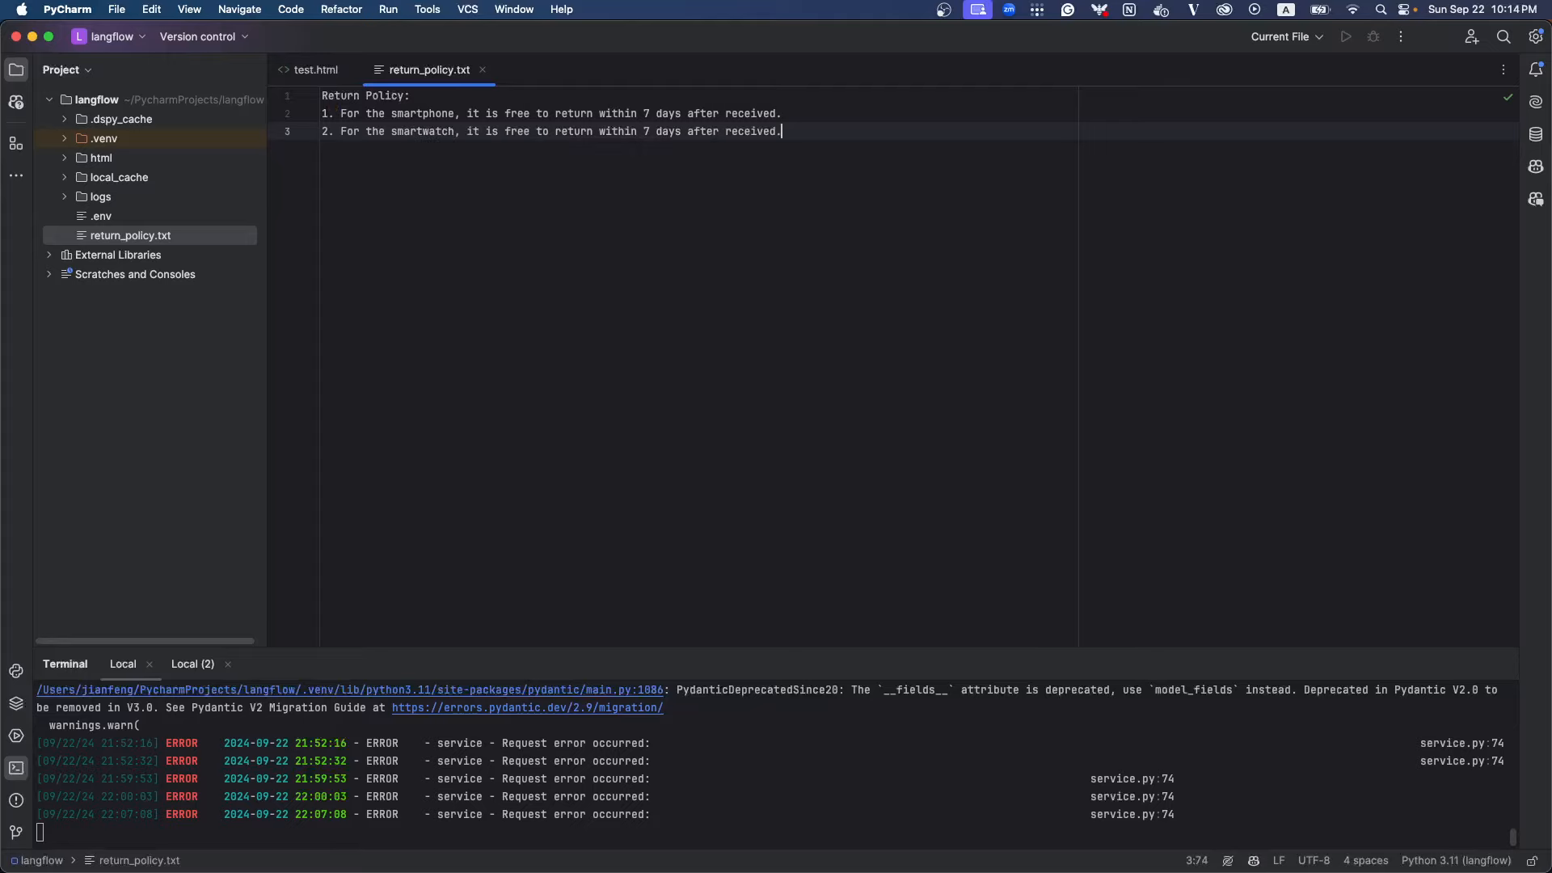
Create a second text file named shipping_policy.txt in the langflow project folder
{"action": "right_click", "coordinate": [136, 104]}
{"action": "mouse_move", "coordinate": [310, 113]}
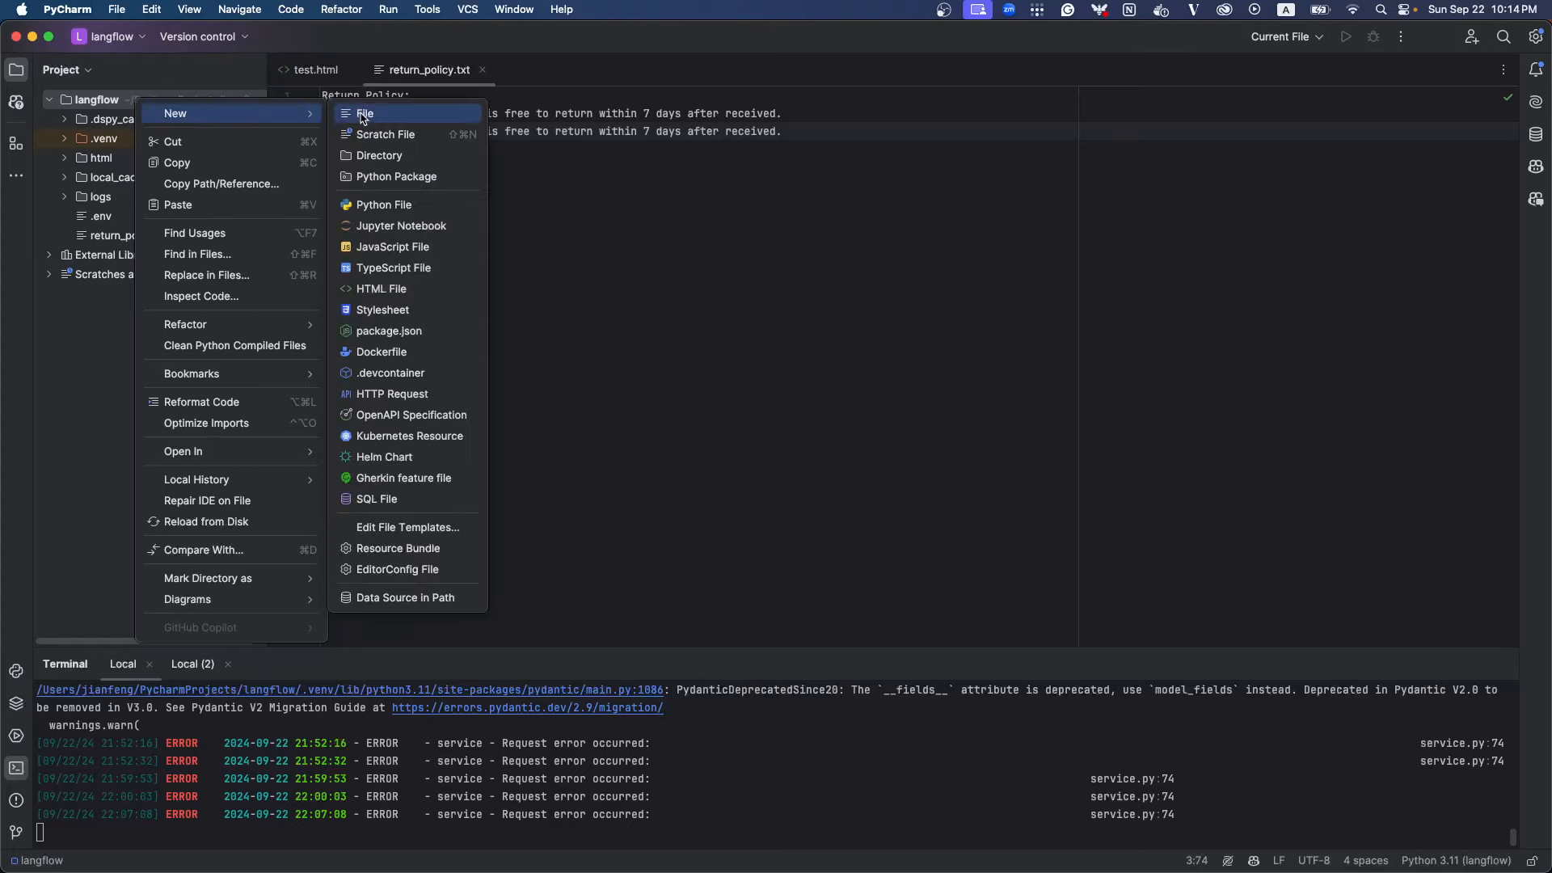
{"action": "left_click", "coordinate": [361, 114]}
{"action": "type", "text": "shipping_po"}
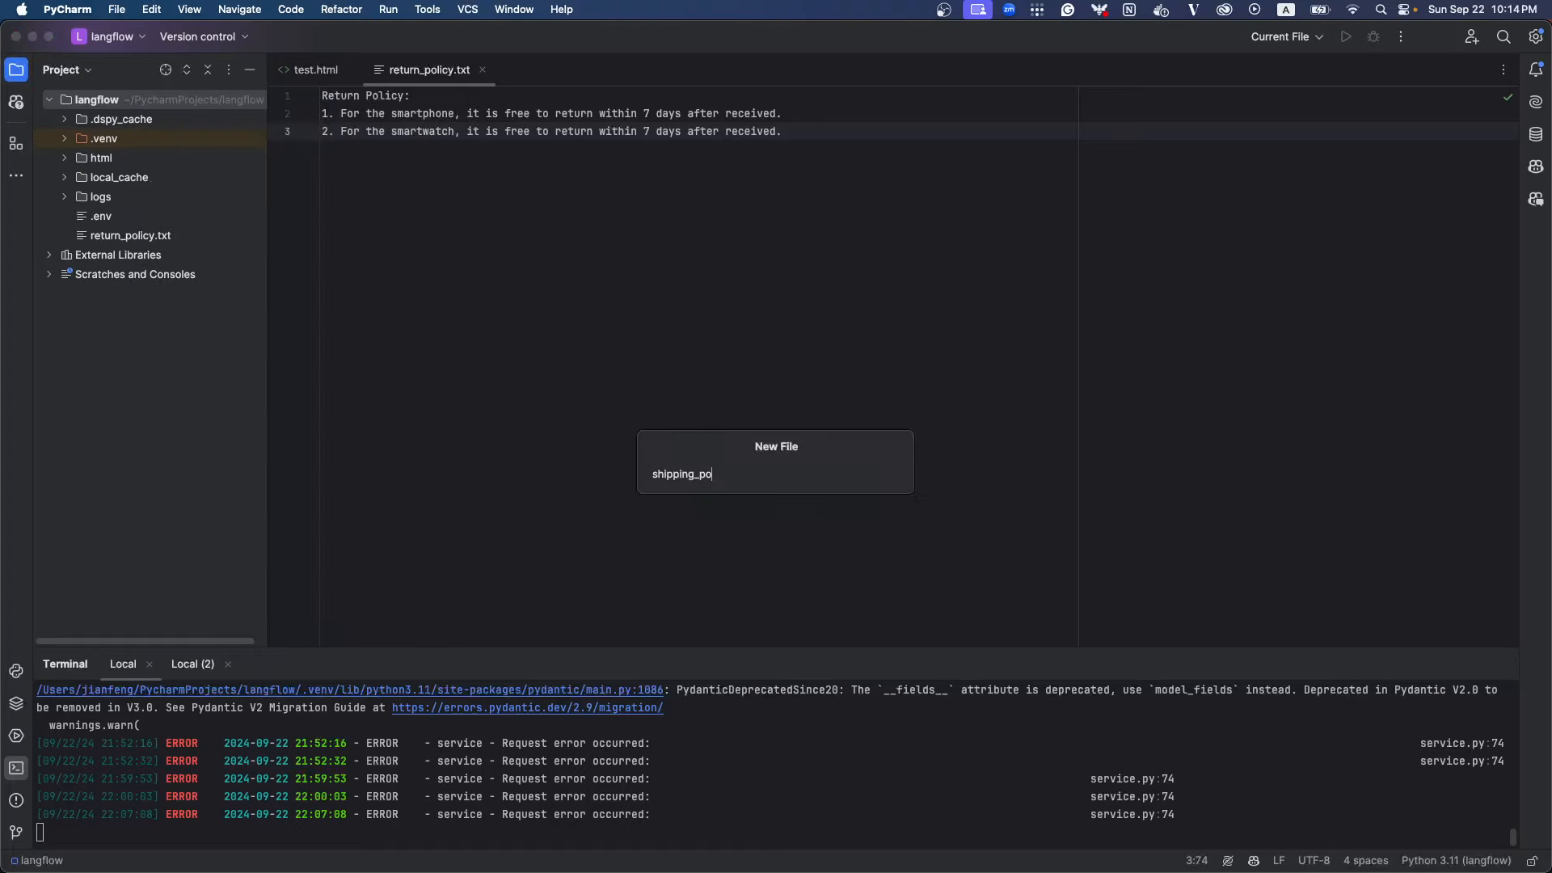
{"action": "type", "text": "licy.txt"}
{"action": "key", "text": "Return"}
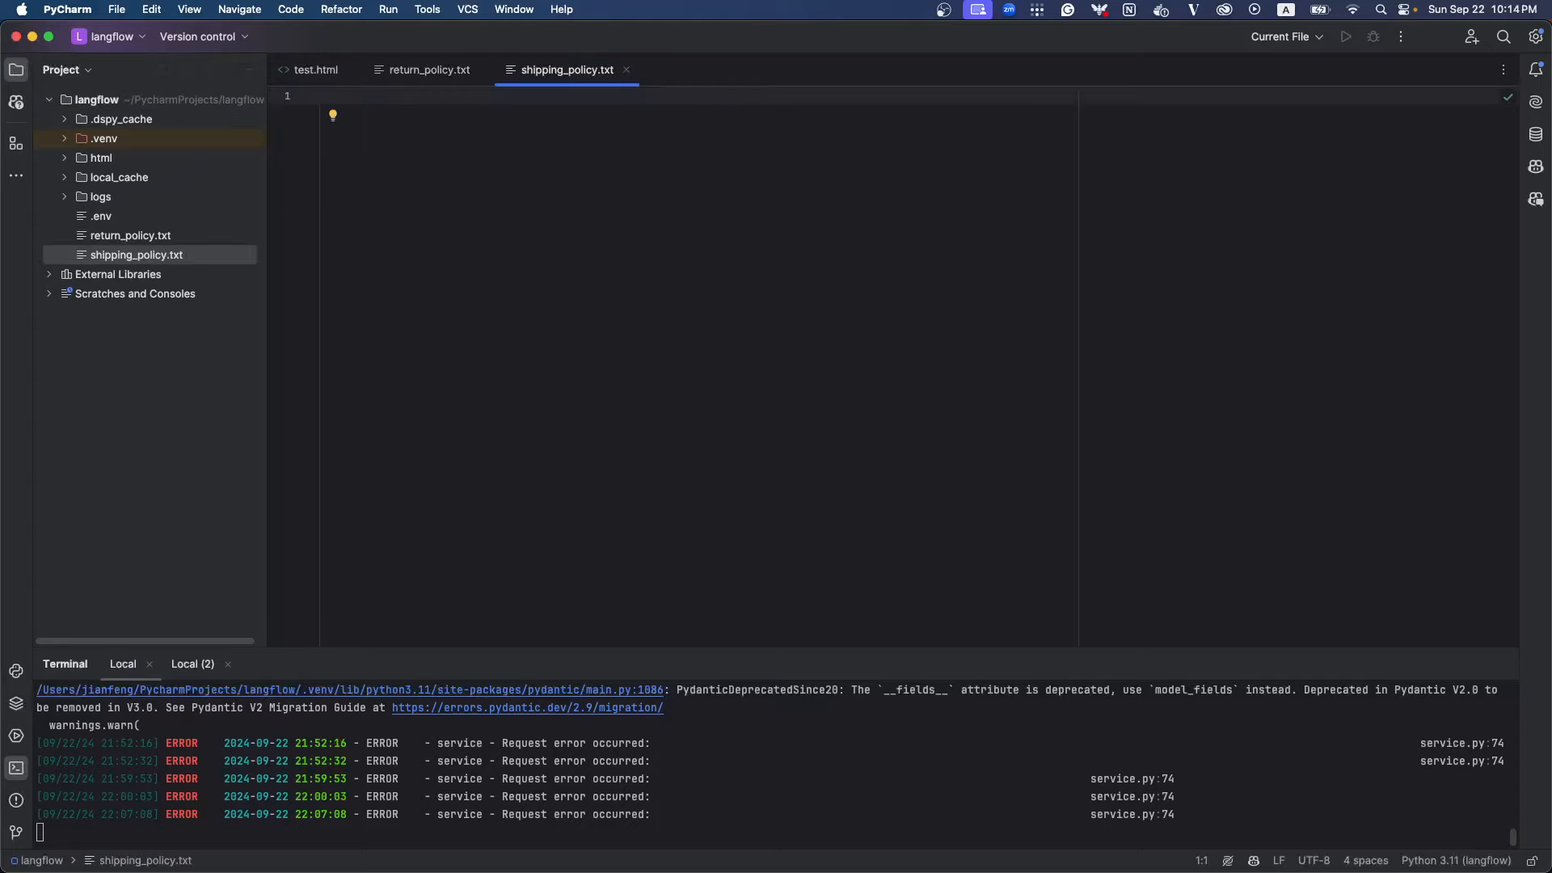
Write the heading "shipping policy" and the rule "1. For the smartphone, it is free to ship within 7 days after received."
{"action": "type", "text": "shipping policy"}
{"action": "key", "text": "Return"}
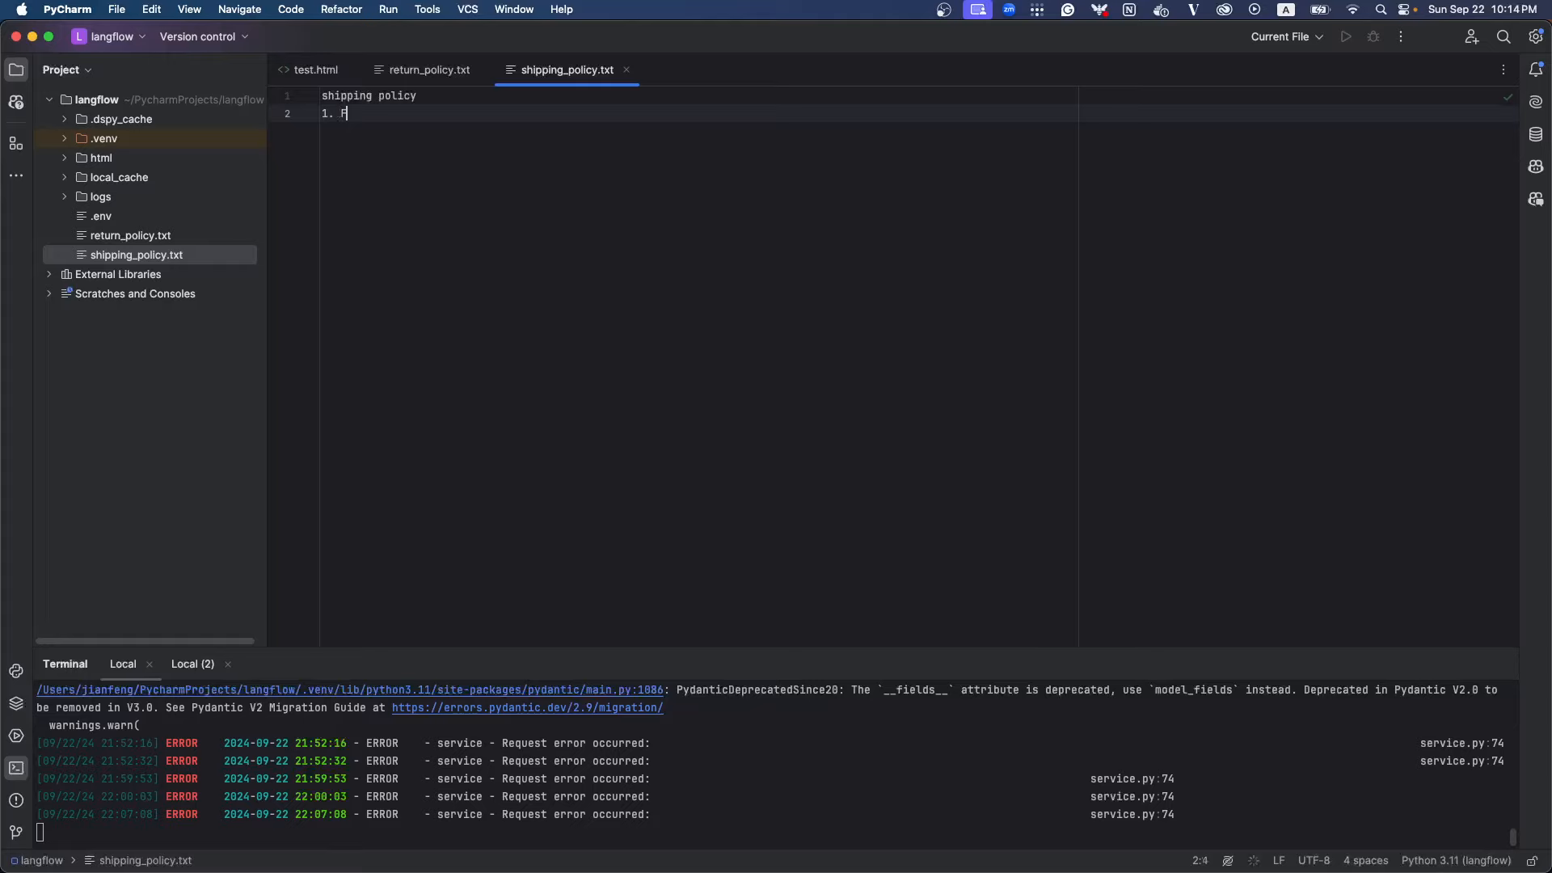
{"action": "type", "text": "1. For the smartphone,"}
{"action": "key", "text": "Tab"}
{"action": "key", "text": "Return"}
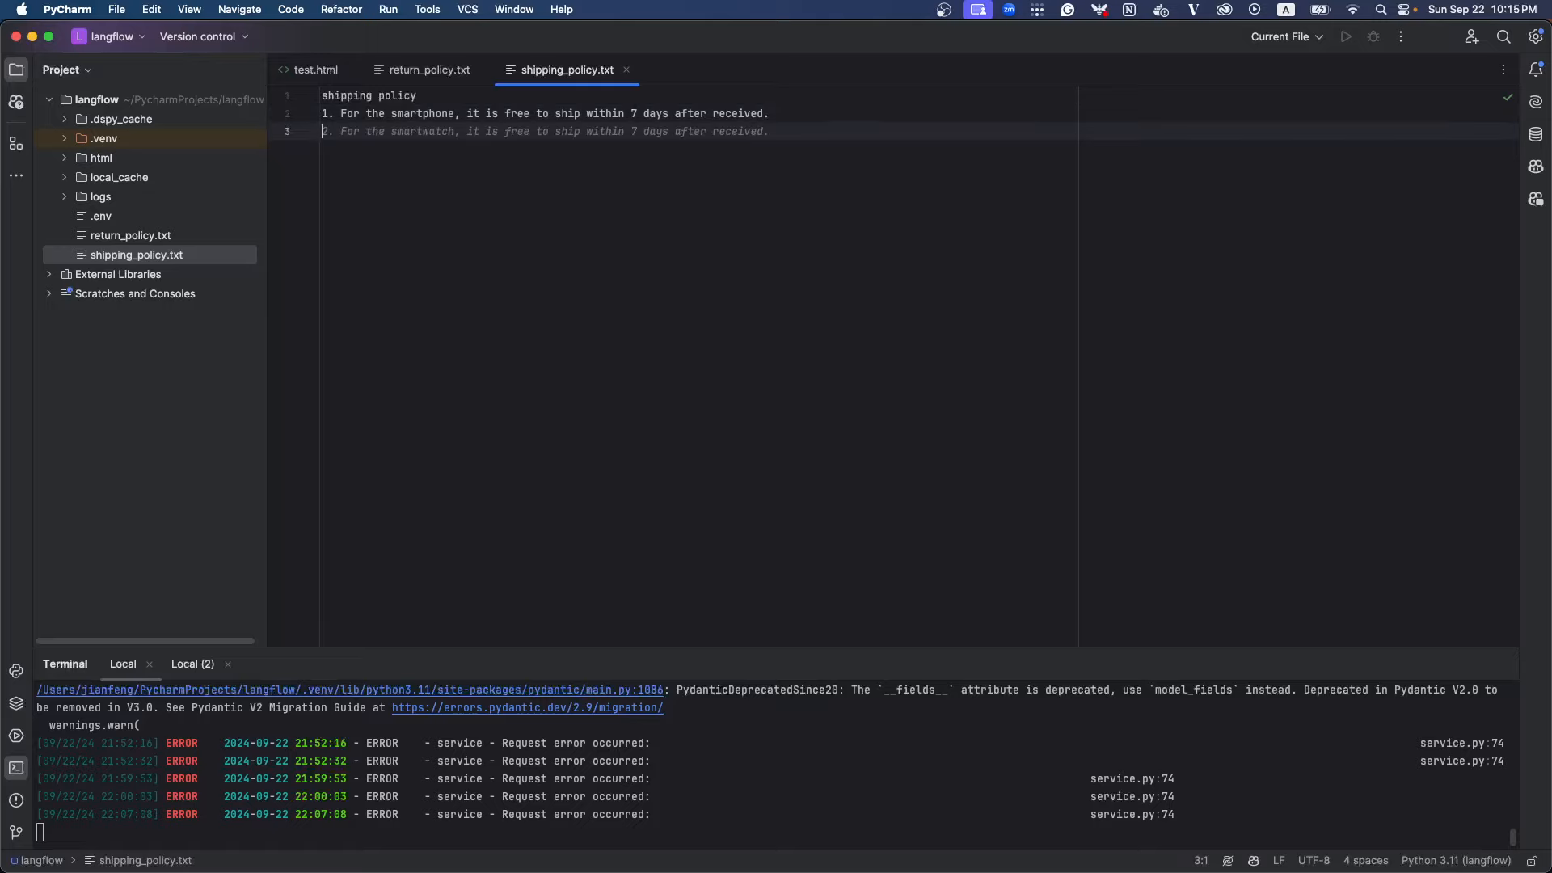
Replace the end of the smartphone shipping rule, after "free to ship", with "with in the US"
{"action": "left_click_drag", "start_coordinate": [791, 119], "coordinate": [587, 118]}
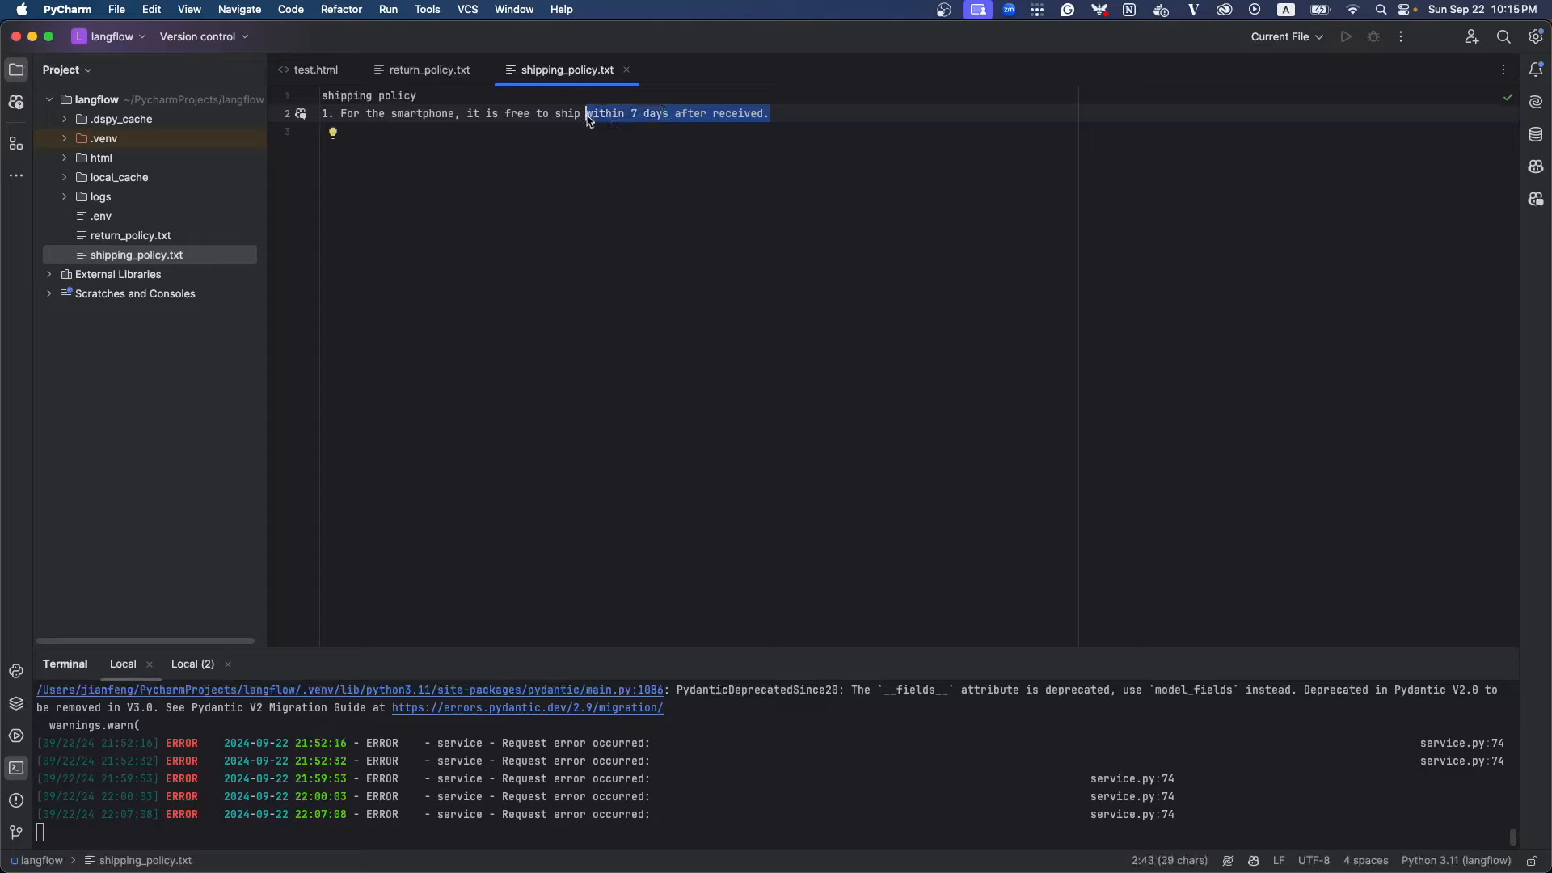
{"action": "type", "text": "with"}
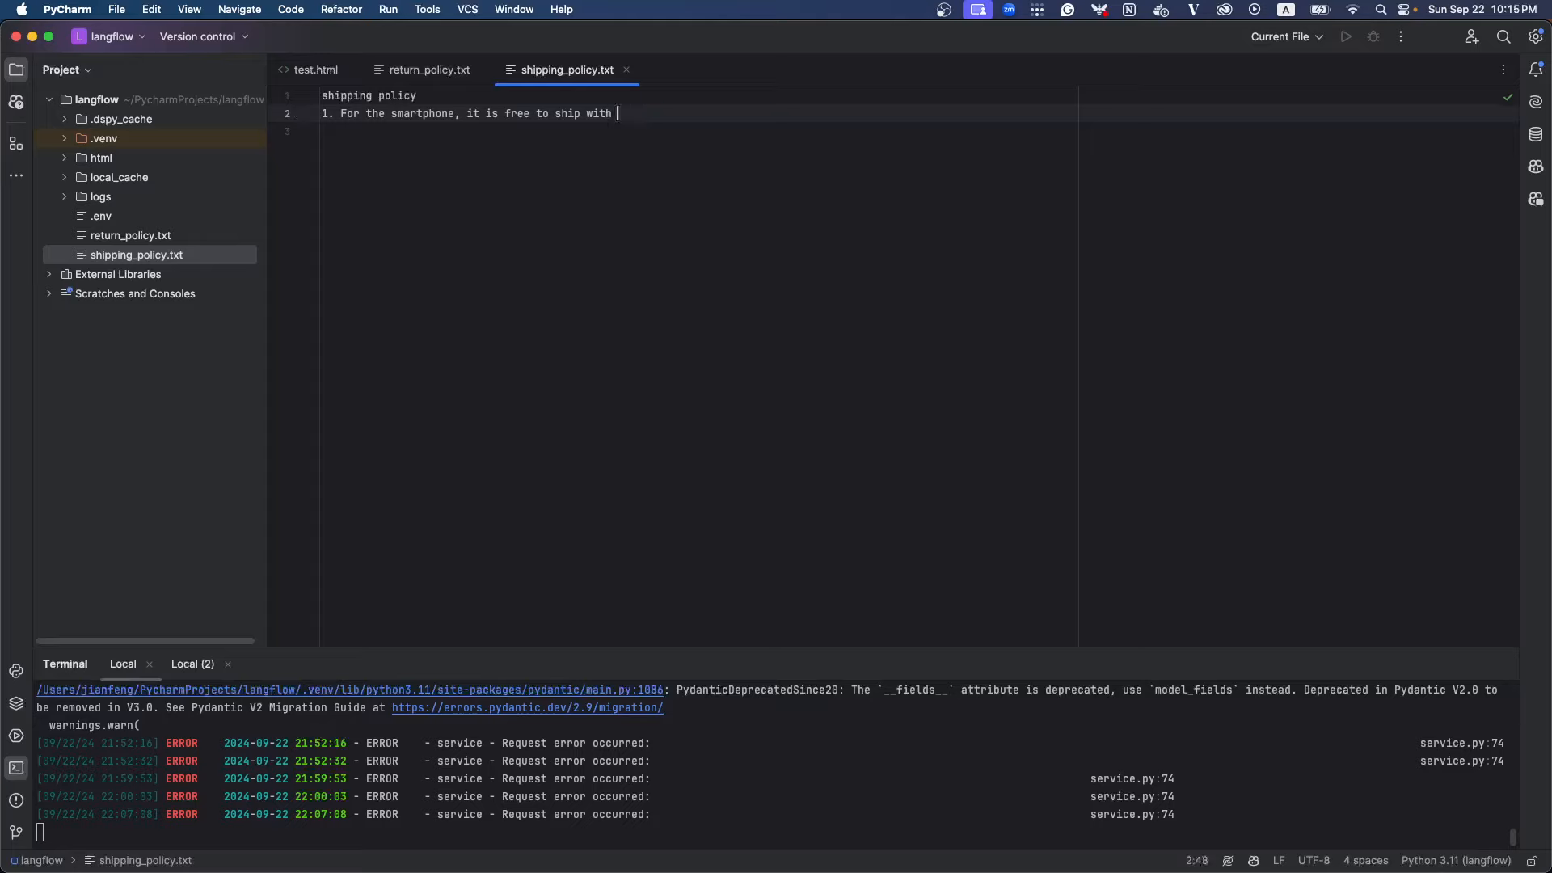
{"action": "type", "text": " in The"}
{"action": "key", "text": "BackSpace"}
{"action": "key", "text": "BackSpace"}
{"action": "key", "text": "BackSpace"}
{"action": "type", "text": "the US"}
Add the second shipping rule "2. For the smartwatch, it is $20 to ship with in the US"
{"action": "key", "text": "Return"}
{"action": "type", "text": "2. For th"}
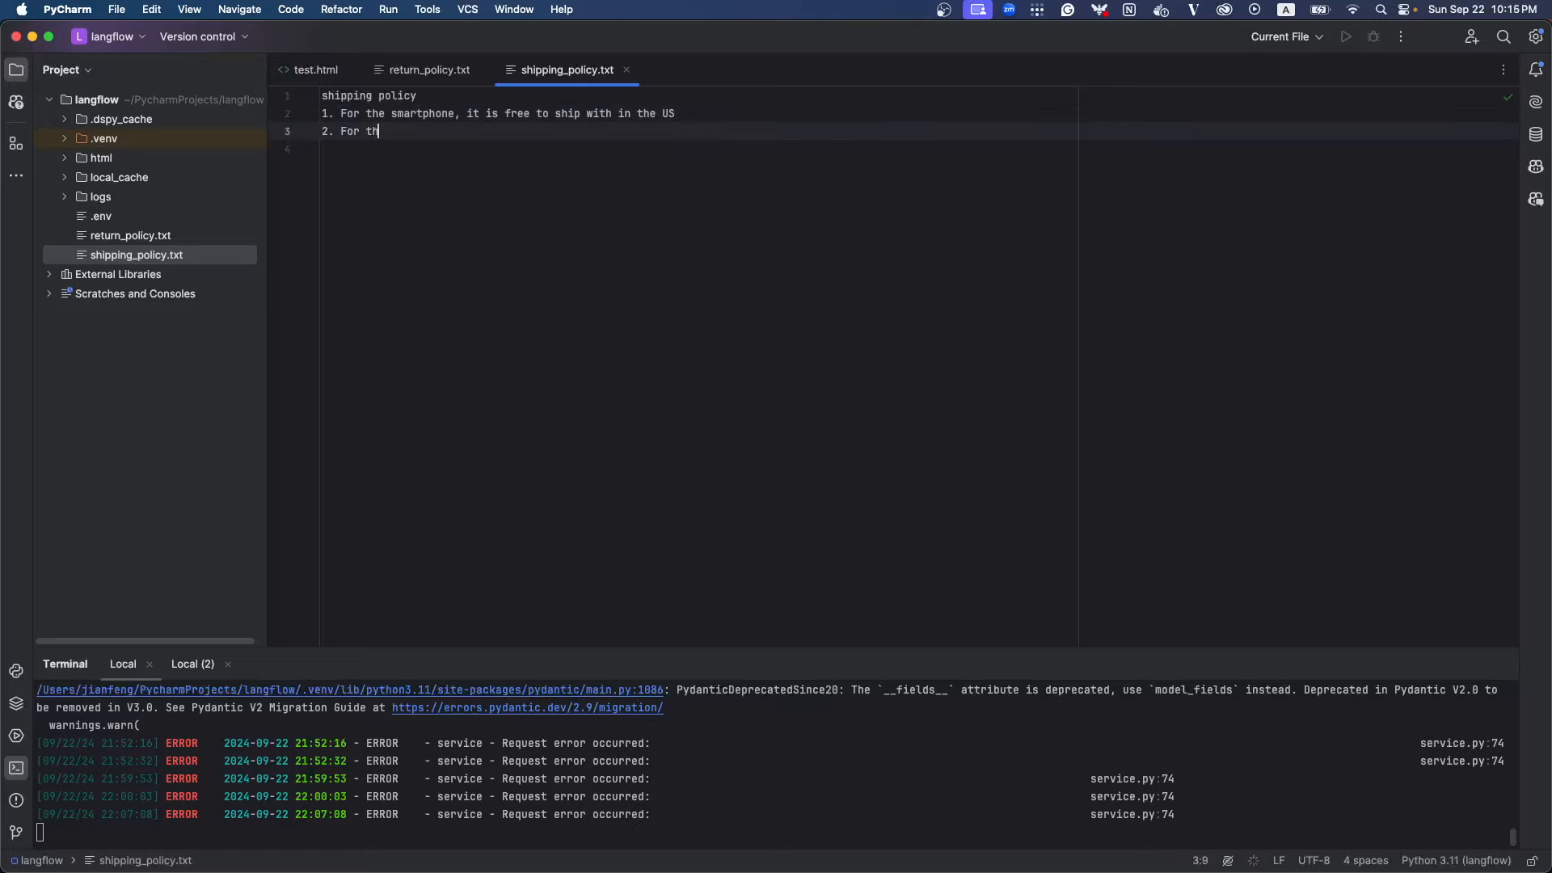
{"action": "type", "text": "e samrt"}
{"action": "key", "text": "BackSpace"}
{"action": "key", "text": "BackSpace"}
{"action": "key", "text": "BackSpace"}
{"action": "type", "text": "martwatch, it is $20"}
{"action": "key", "text": "Left"}
{"action": "key", "text": "Left"}
{"action": "type", "text": "$20 to"}
{"action": "key", "text": "Tab"}
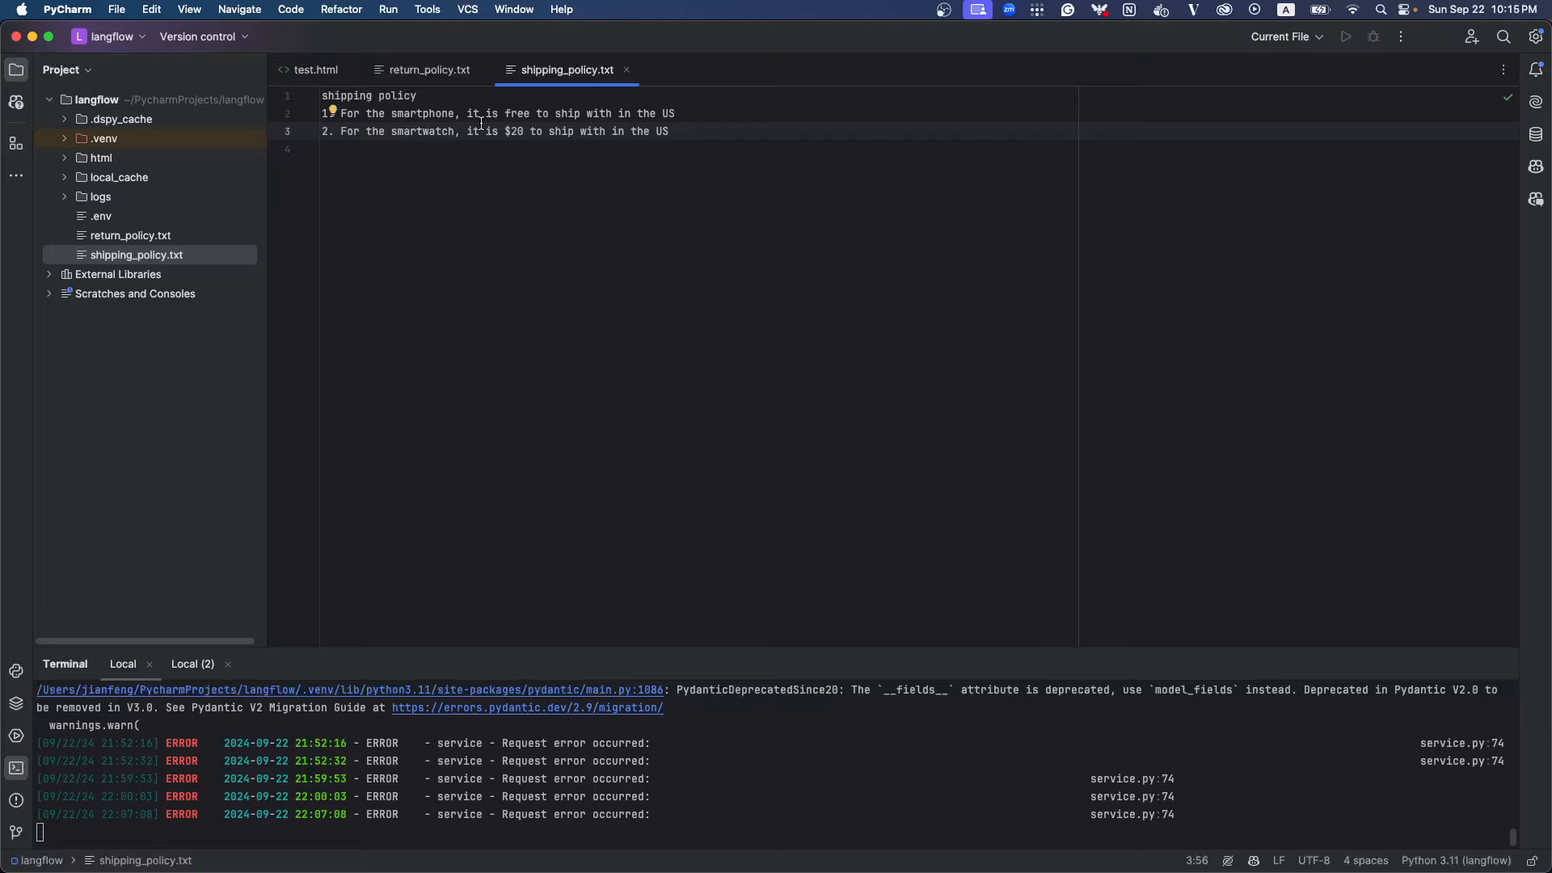
Reveal shipping_policy.txt in Finder and move the PyCharm and Finder windows aside to expose the Vectara data page
{"action": "right_click", "coordinate": [149, 254]}
{"action": "mouse_move", "coordinate": [240, 594]}
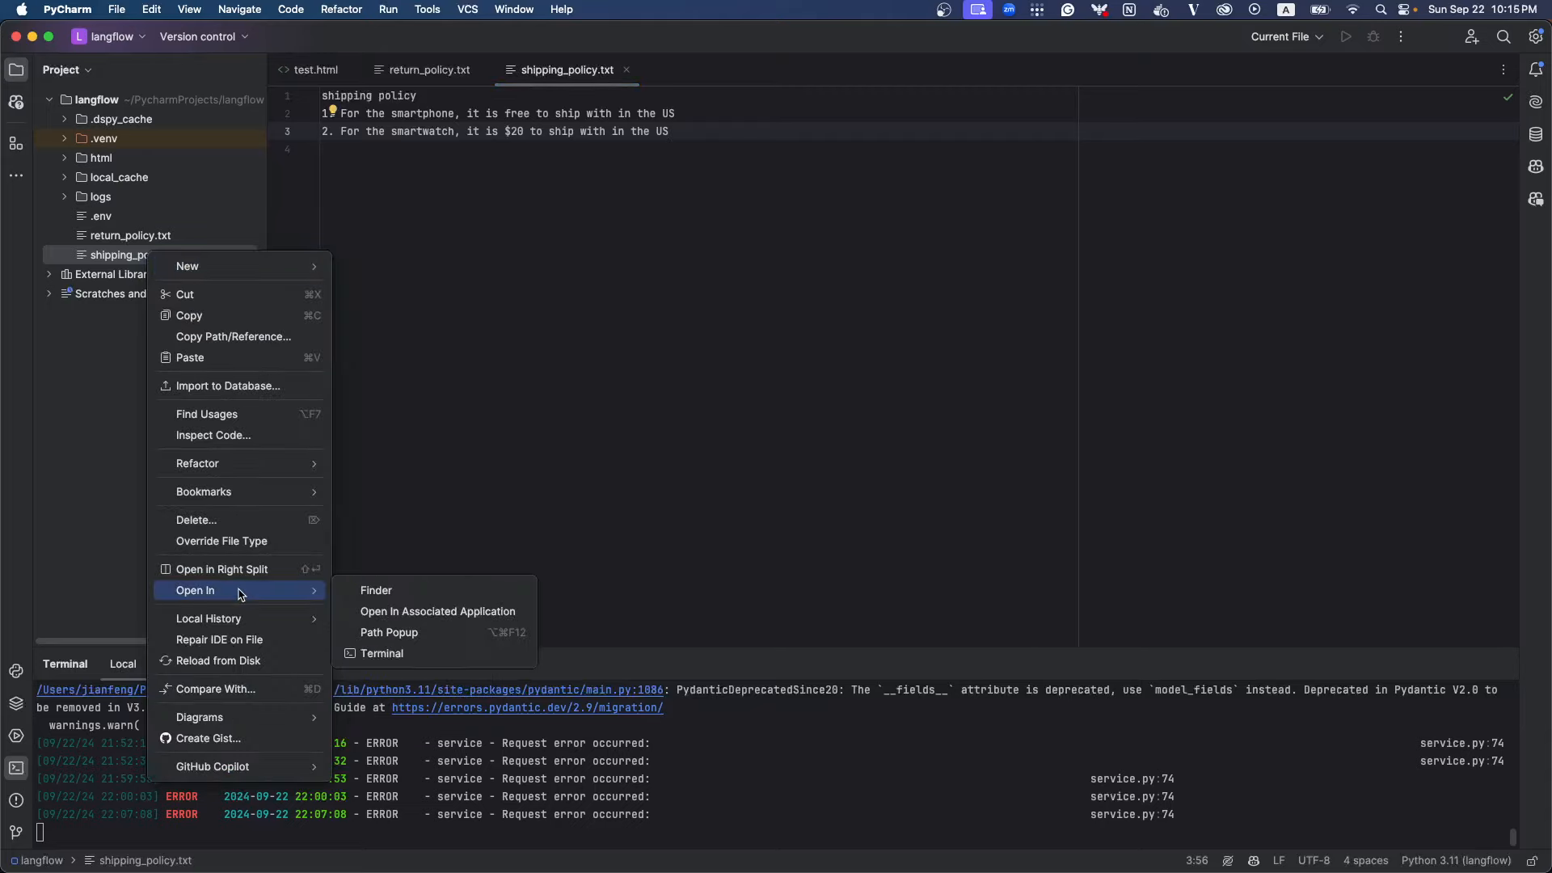
{"action": "left_click", "coordinate": [404, 590]}
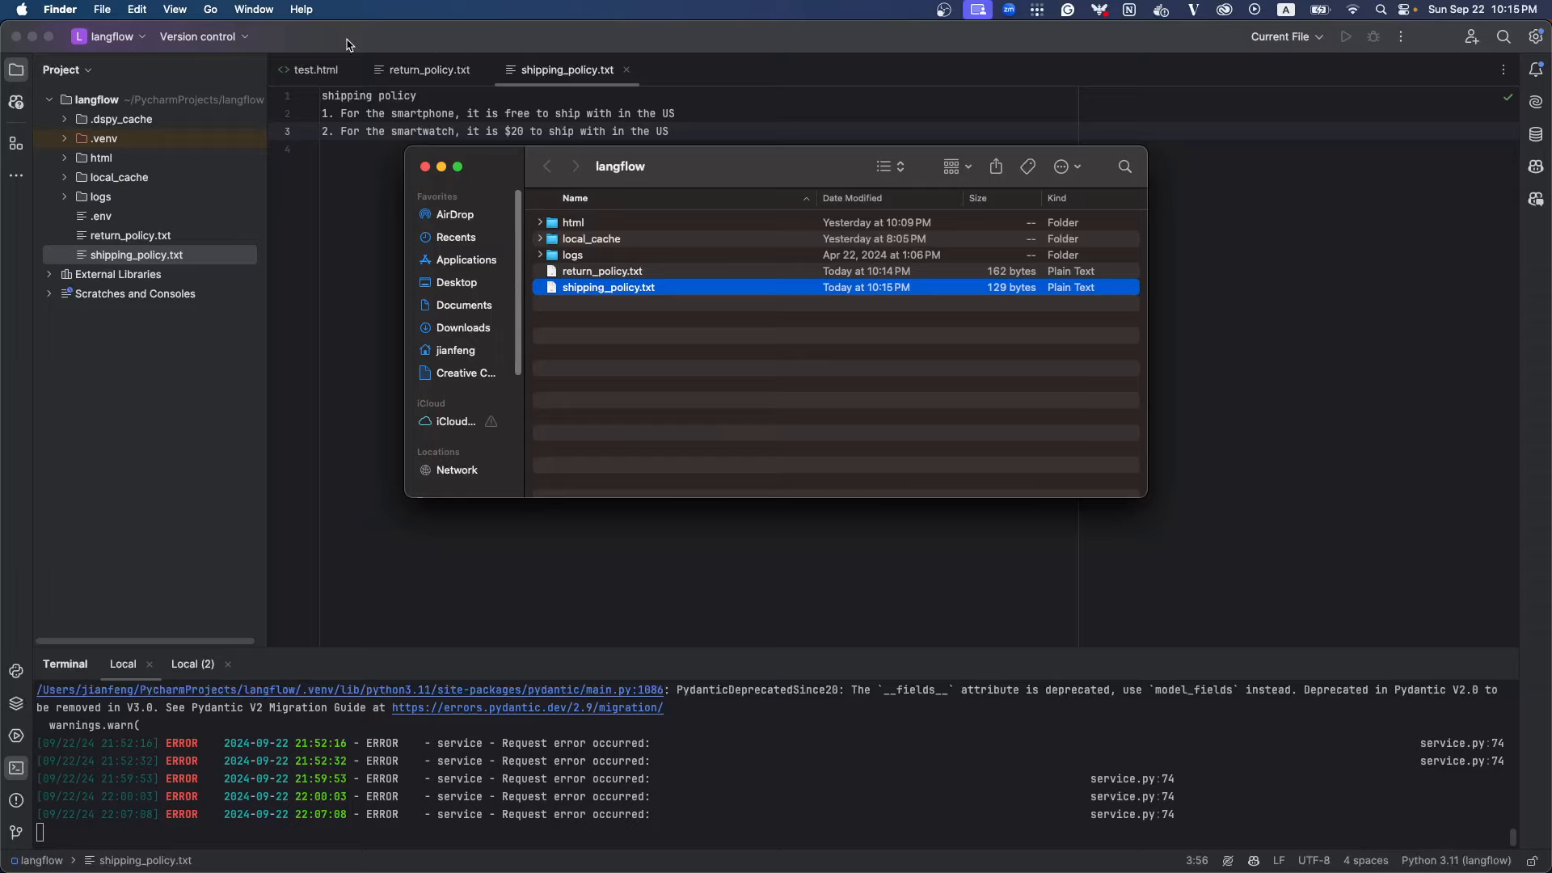
{"action": "left_click_drag", "start_coordinate": [349, 44], "coordinate": [404, 714]}
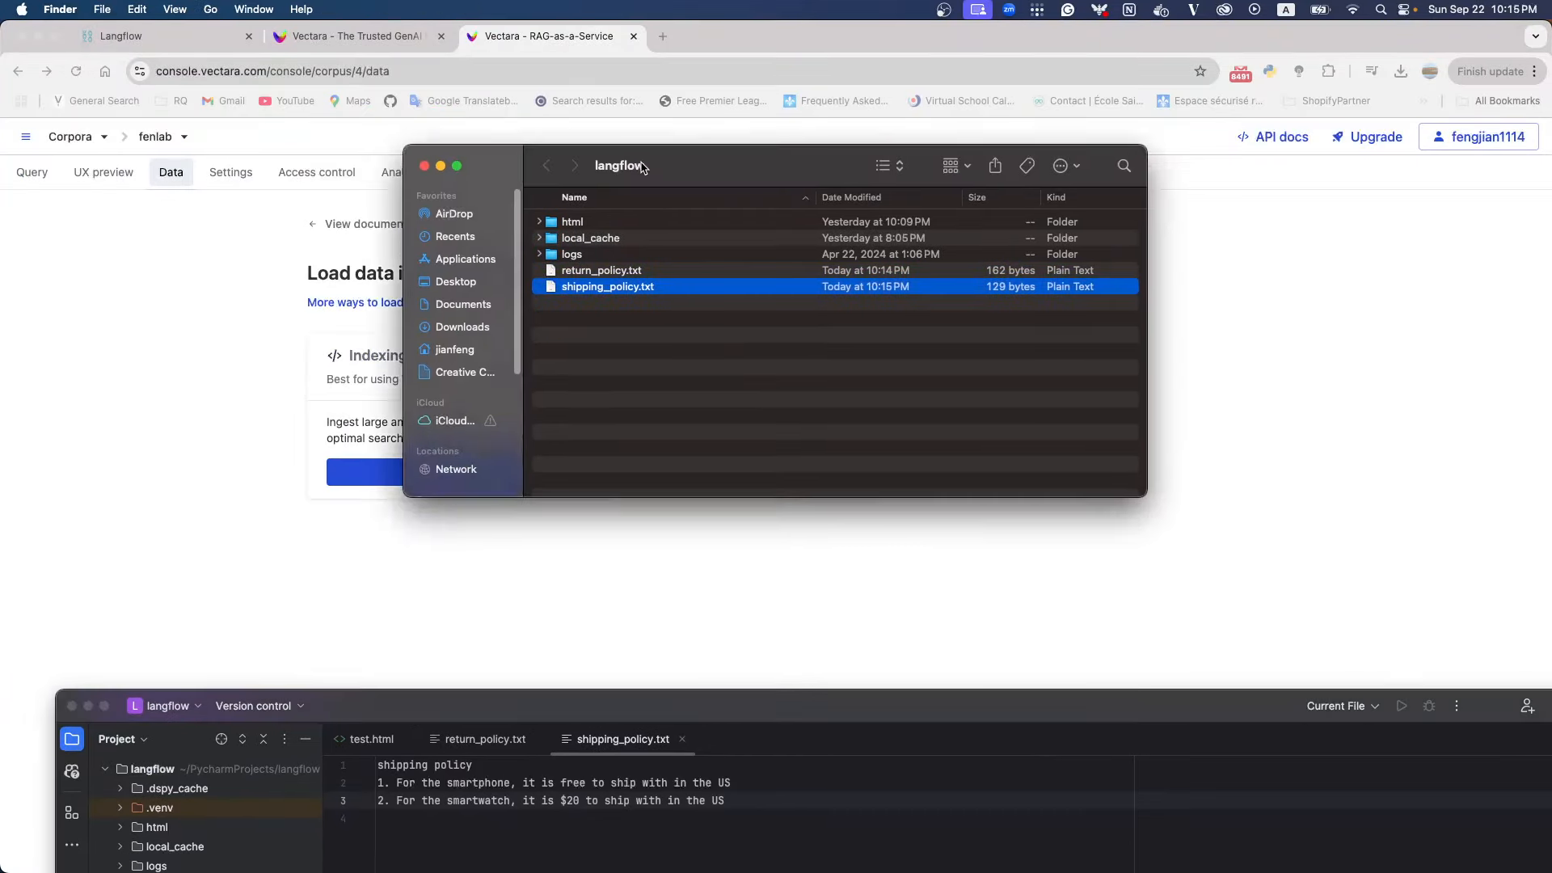
{"action": "left_click_drag", "start_coordinate": [643, 168], "coordinate": [0, 242]}
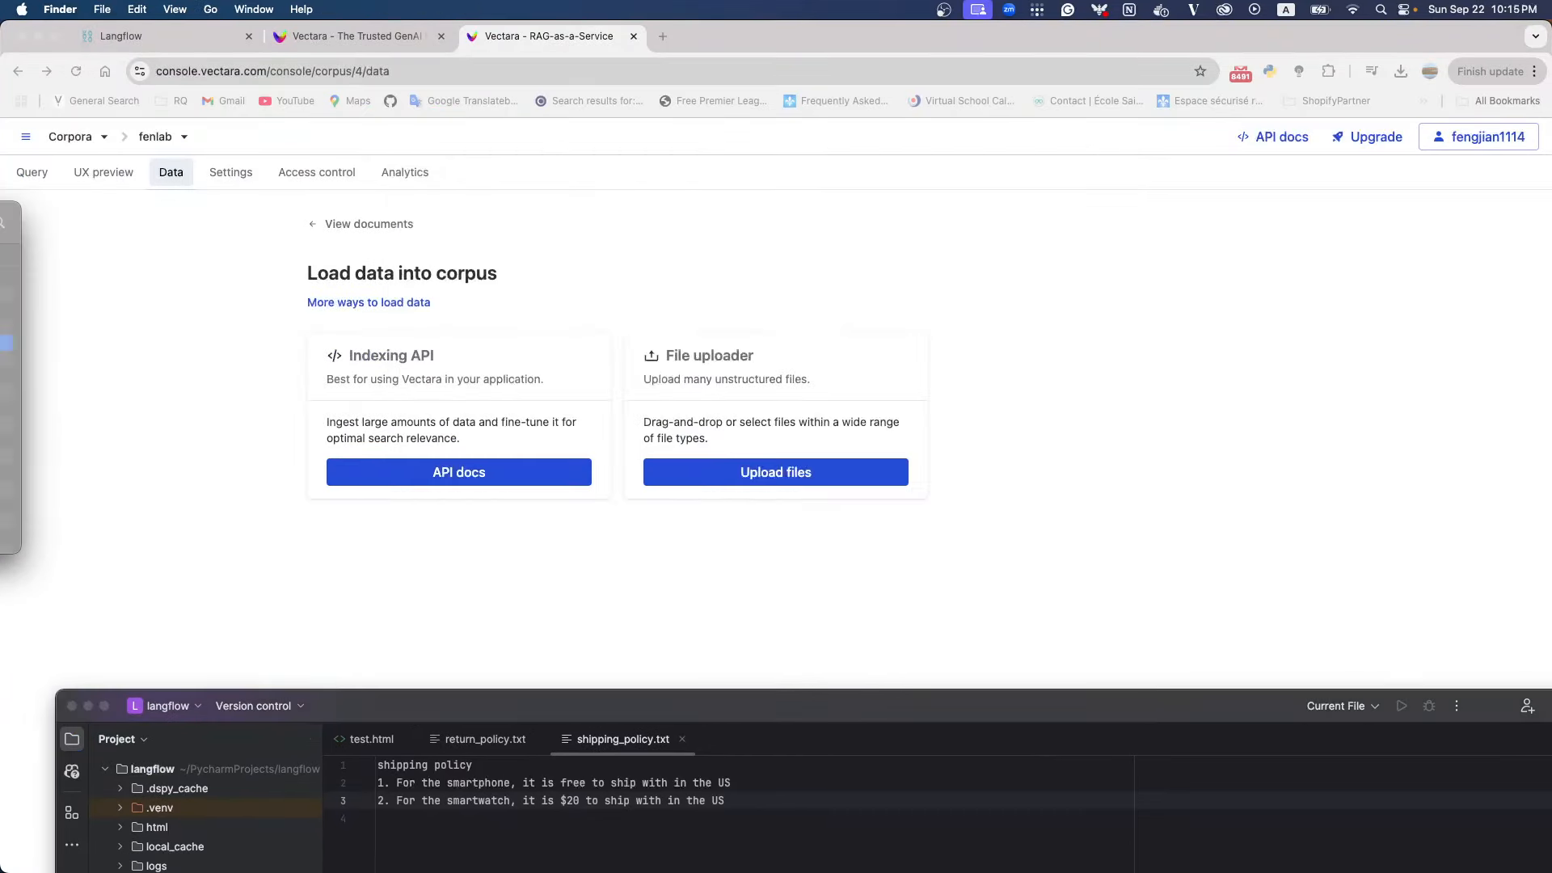
Upload return_policy.txt and shipping_policy.txt to the fenlab corpus with Vectara's file uploader
{"action": "left_click", "coordinate": [711, 469]}
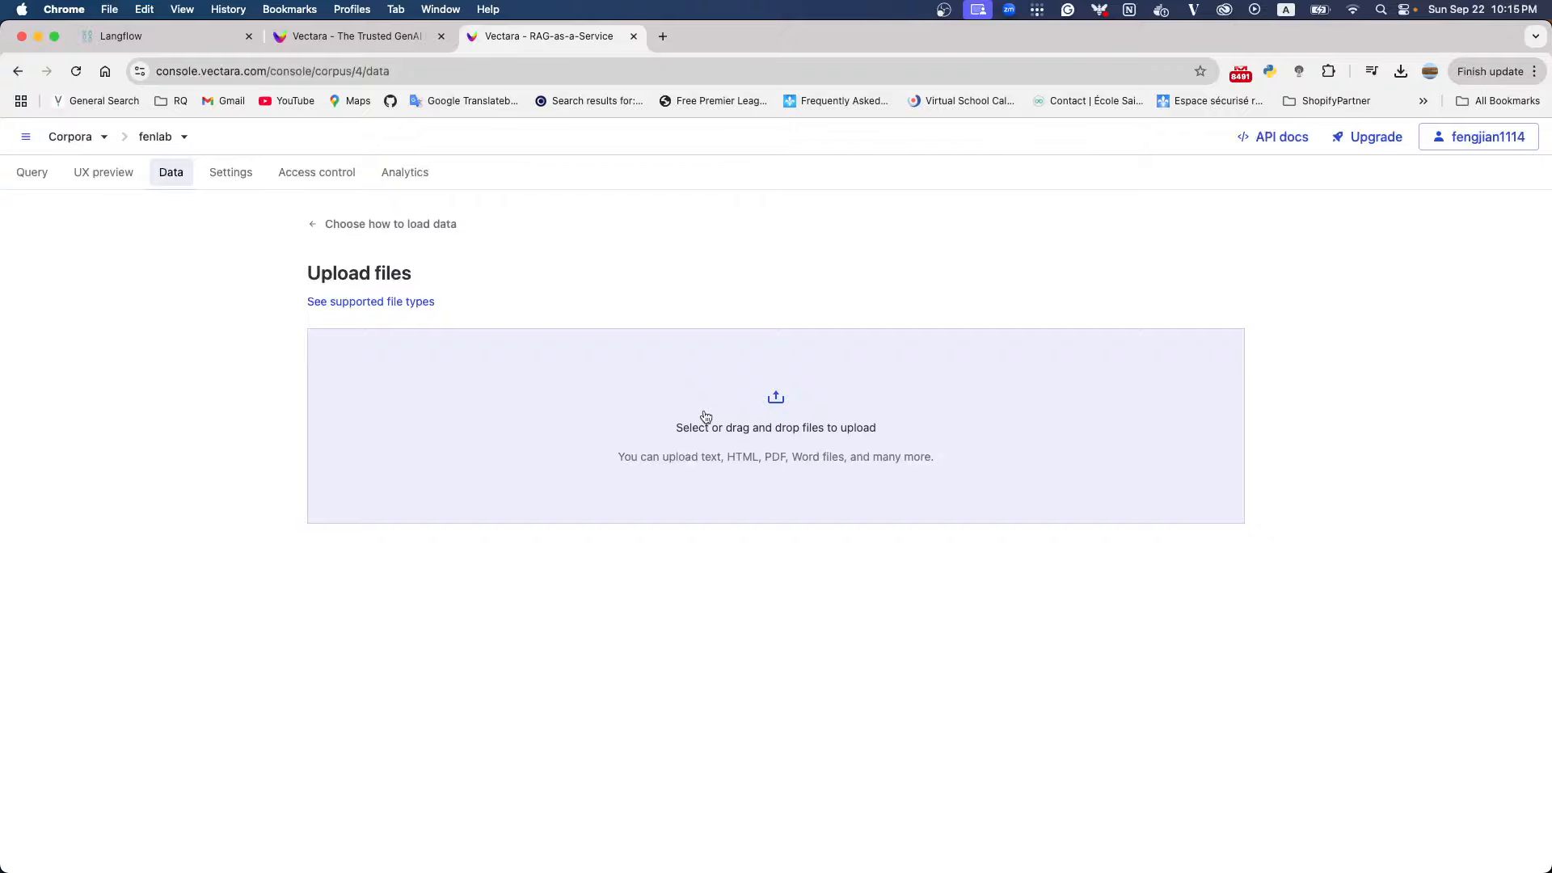
{"action": "left_click", "coordinate": [706, 417]}
{"action": "key", "text": "Escape"}
{"action": "left_click_drag", "start_coordinate": [0, 412], "coordinate": [647, 385]}
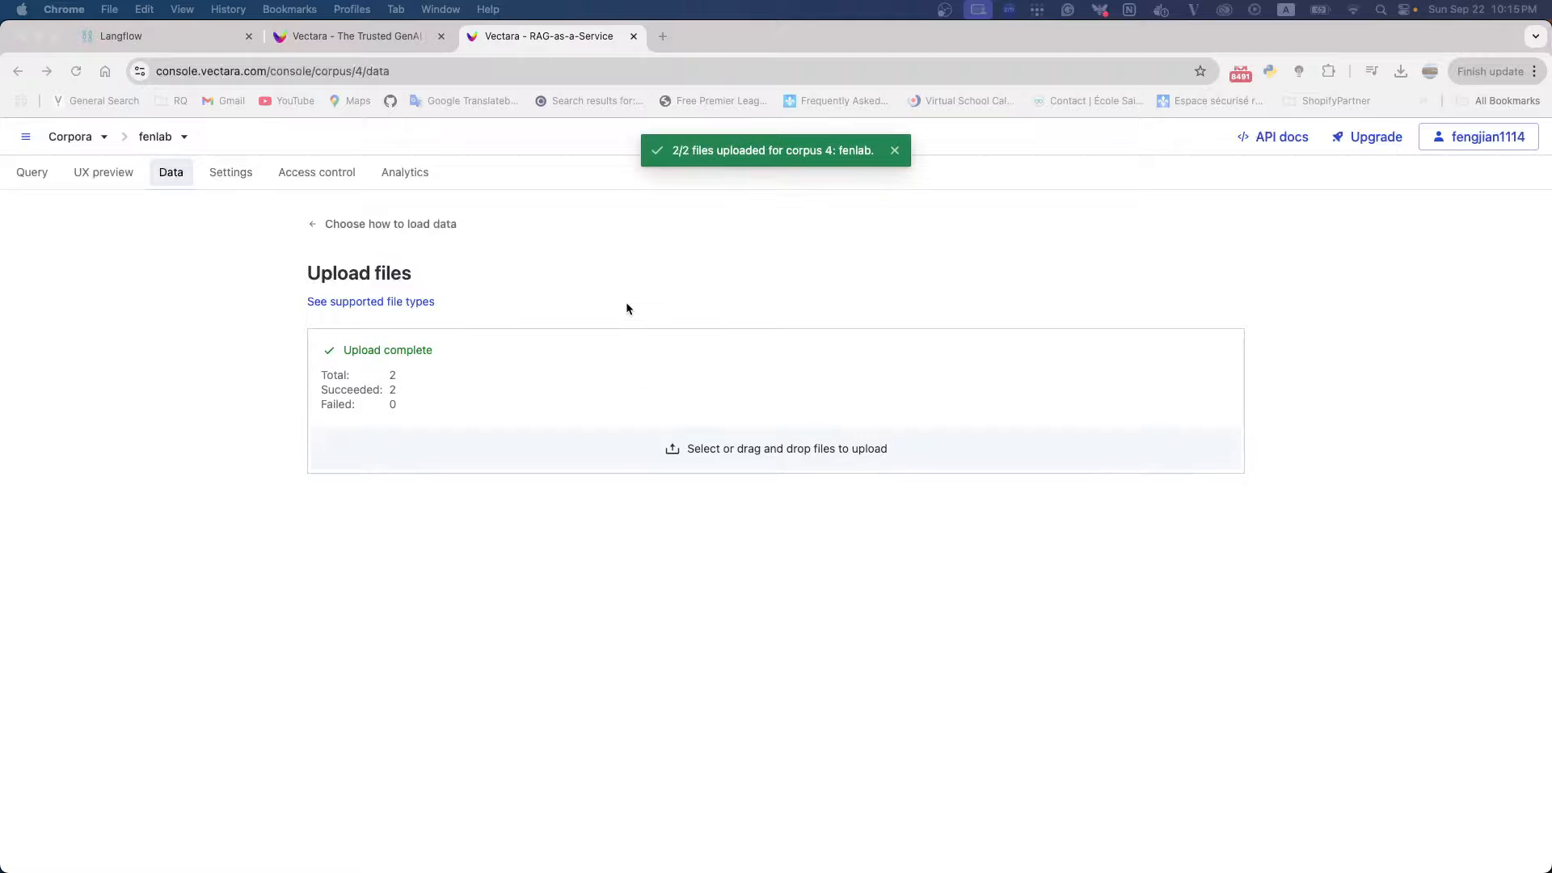
Query the fenlab corpus for "return policy" and examine the top matching text
{"action": "left_click", "coordinate": [24, 177]}
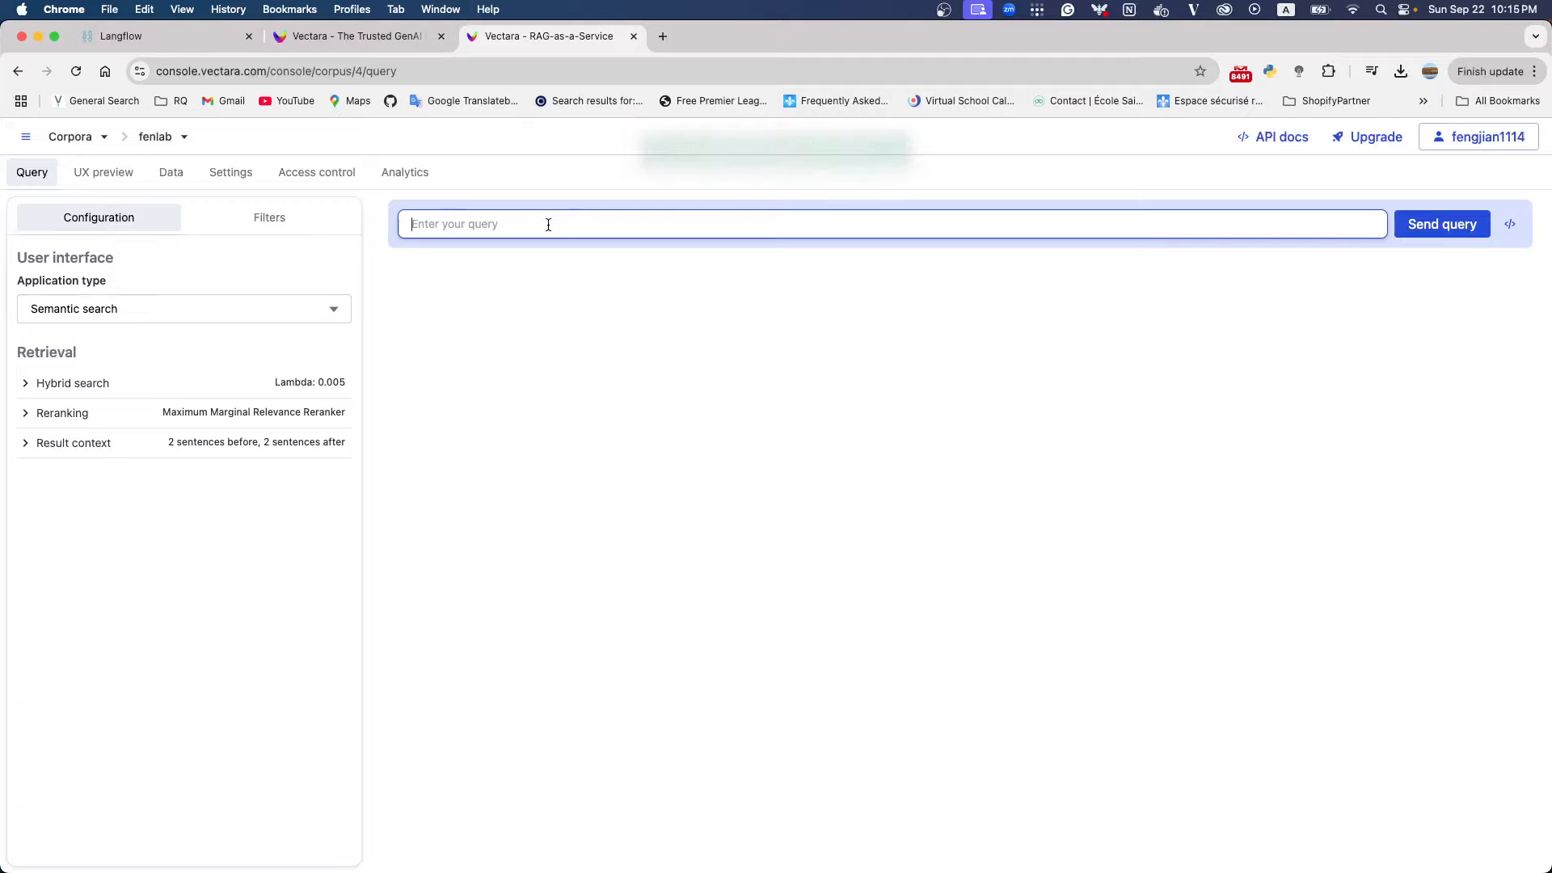
{"action": "type", "text": "ret"}
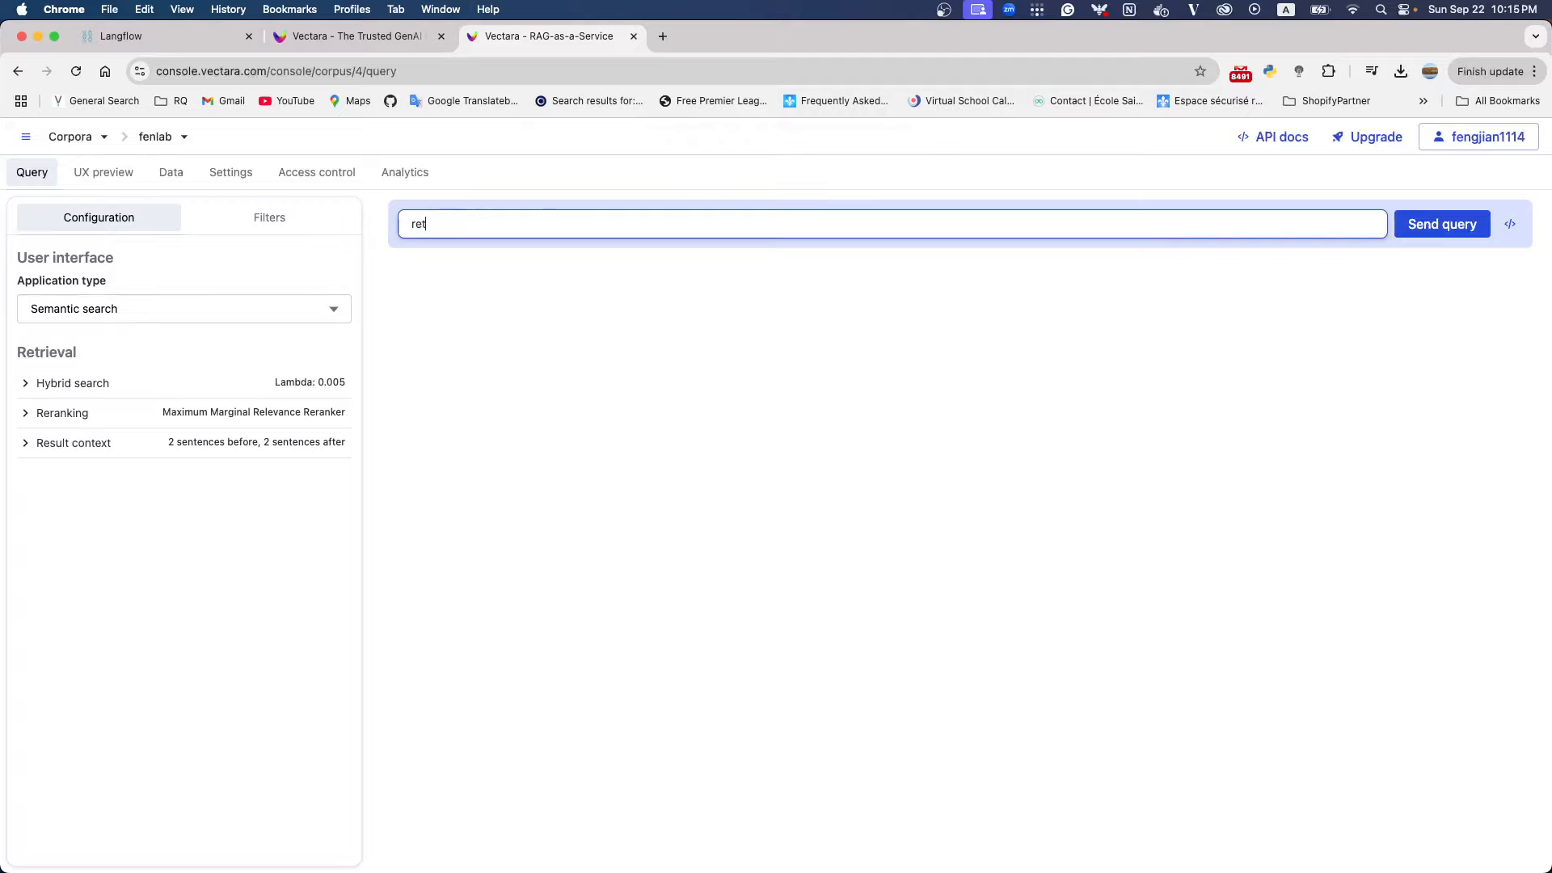
{"action": "type", "text": "urn policy"}
{"action": "key", "text": "Return"}
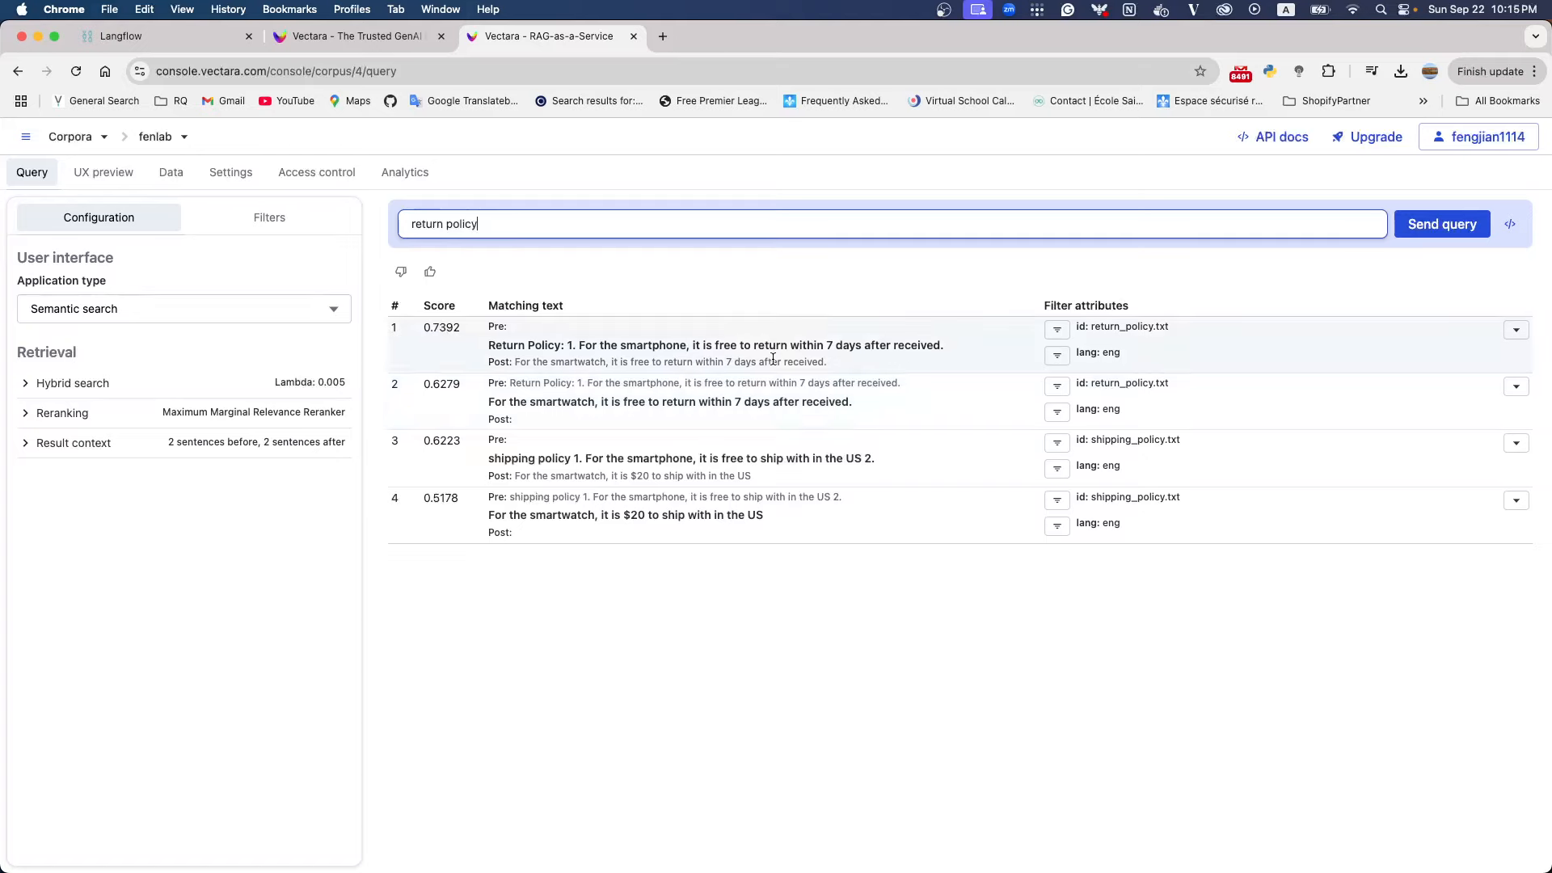
{"action": "left_click_drag", "start_coordinate": [489, 348], "coordinate": [594, 356]}
{"action": "left_click", "coordinate": [756, 349]}
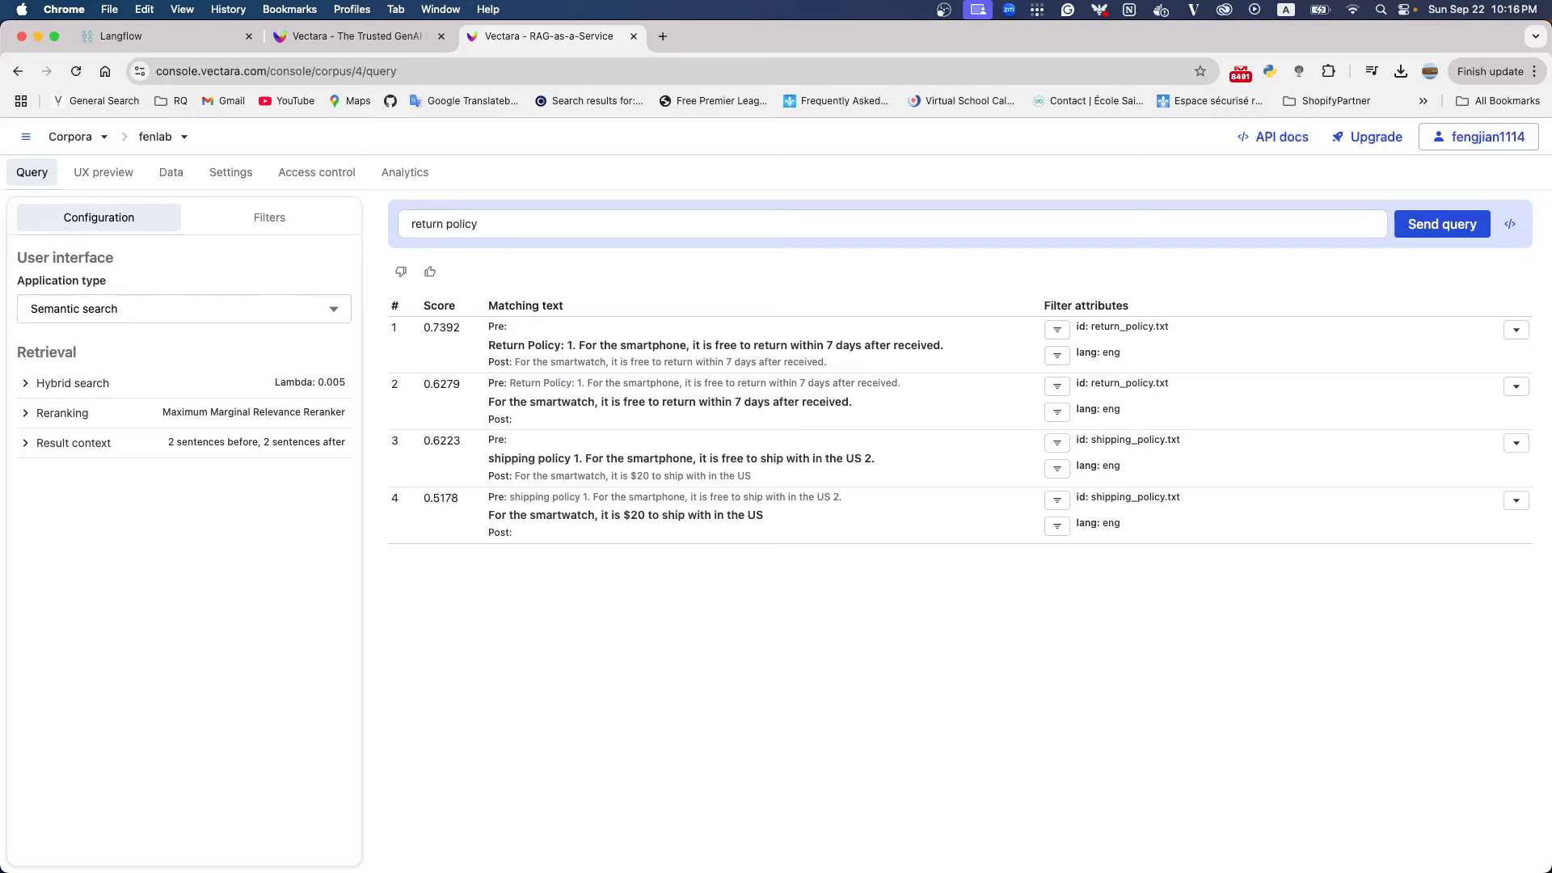
Switch to the Langflow flow and spread its components apart, leaving a wide gap between Prompt and Groq
{"action": "left_click", "coordinate": [147, 37]}
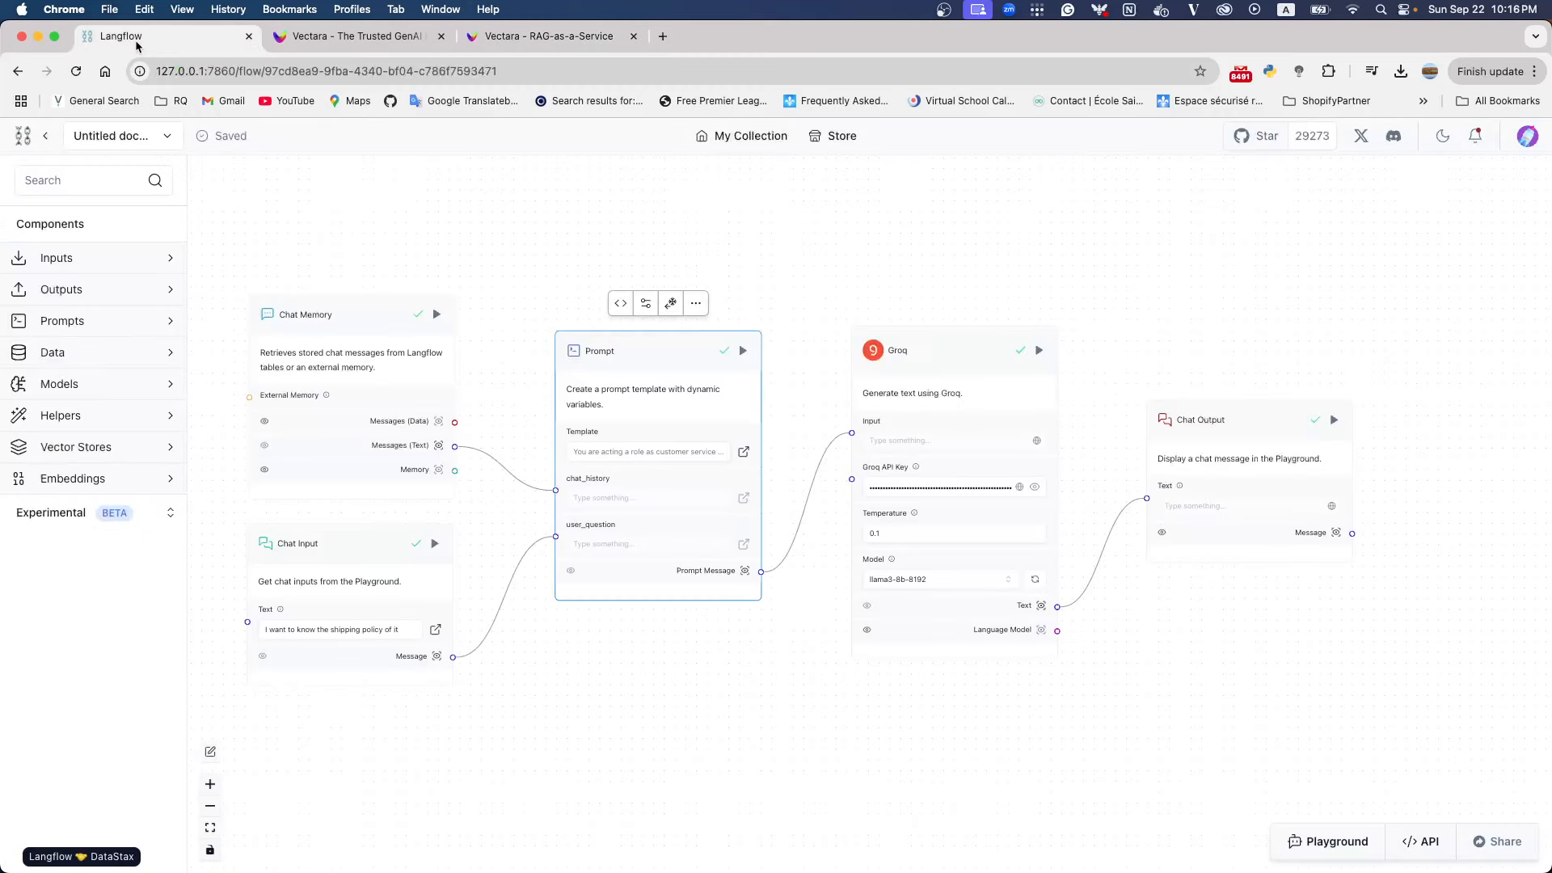
{"action": "left_click_drag", "start_coordinate": [691, 363], "coordinate": [640, 364]}
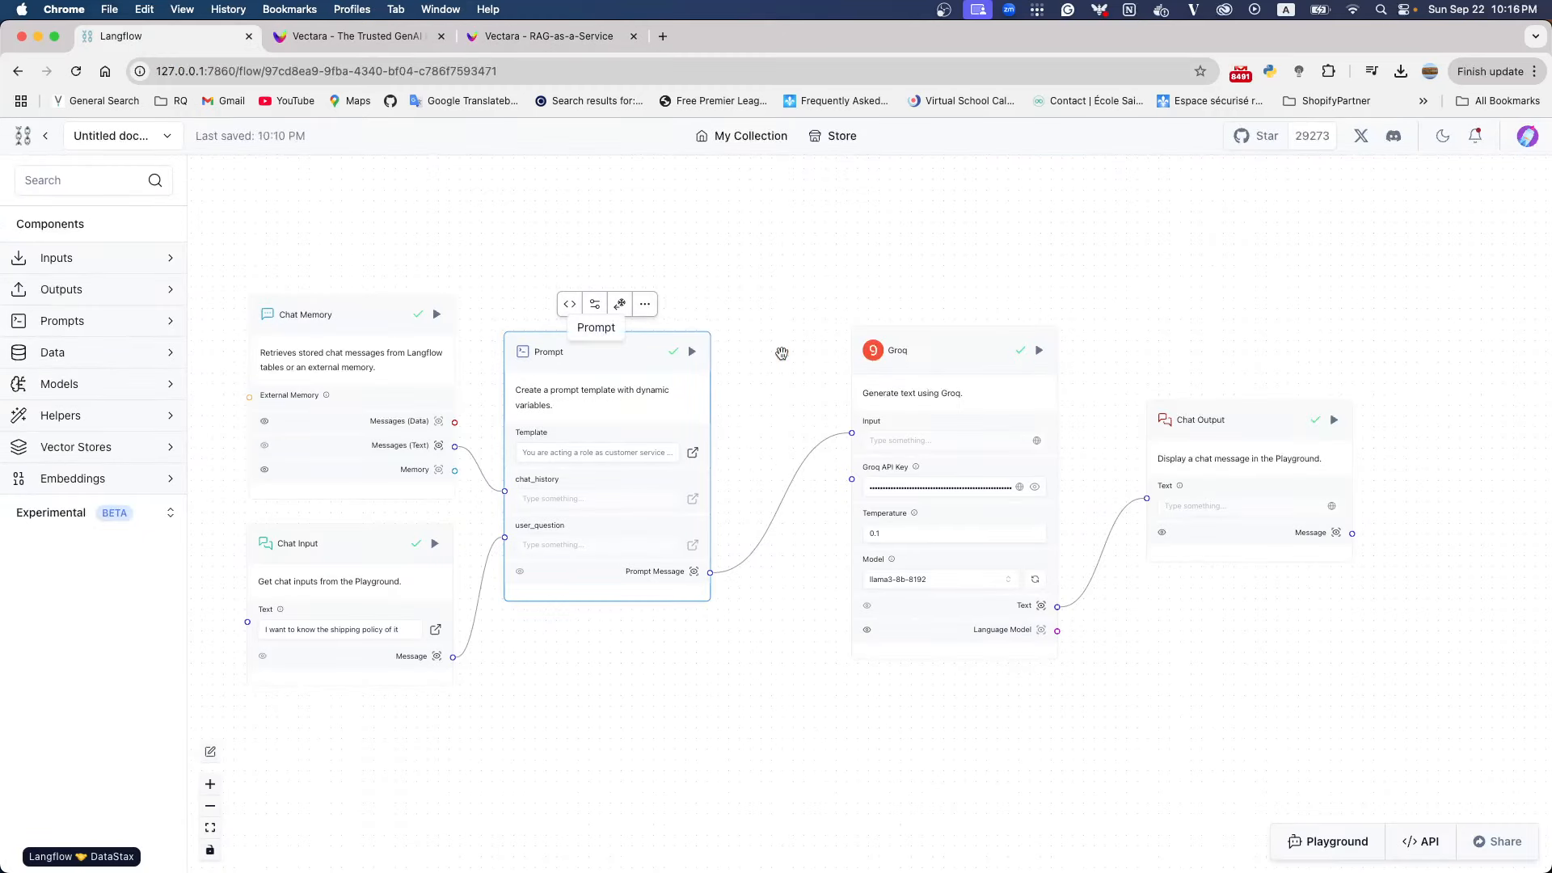
{"action": "left_click_drag", "start_coordinate": [925, 347], "coordinate": [980, 319]}
{"action": "left_click_drag", "start_coordinate": [1248, 423], "coordinate": [1344, 323]}
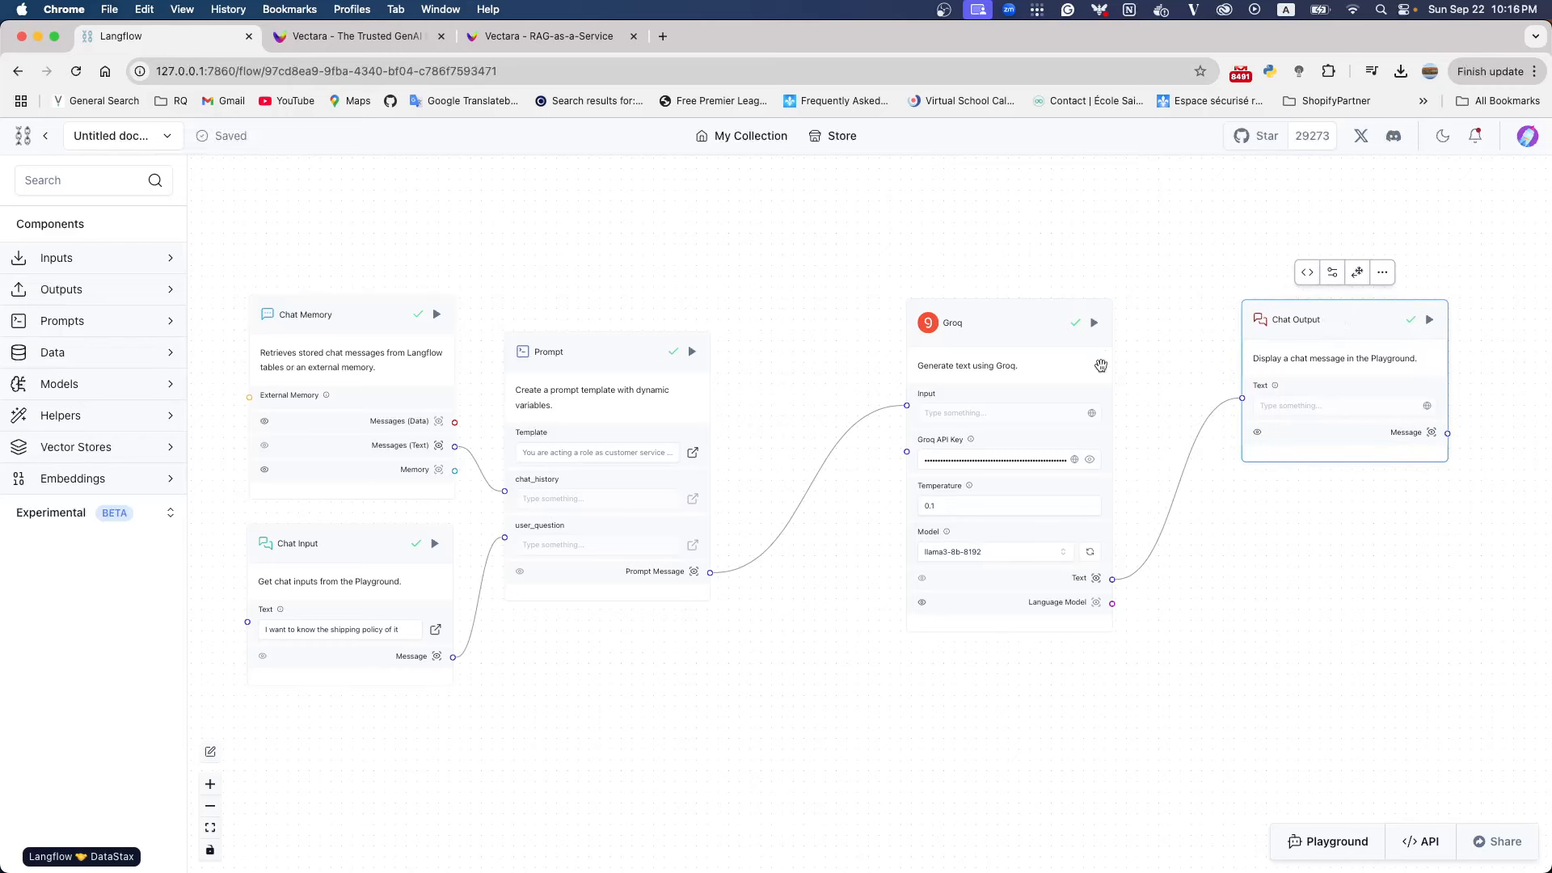
{"action": "left_click_drag", "start_coordinate": [338, 312], "coordinate": [323, 296]}
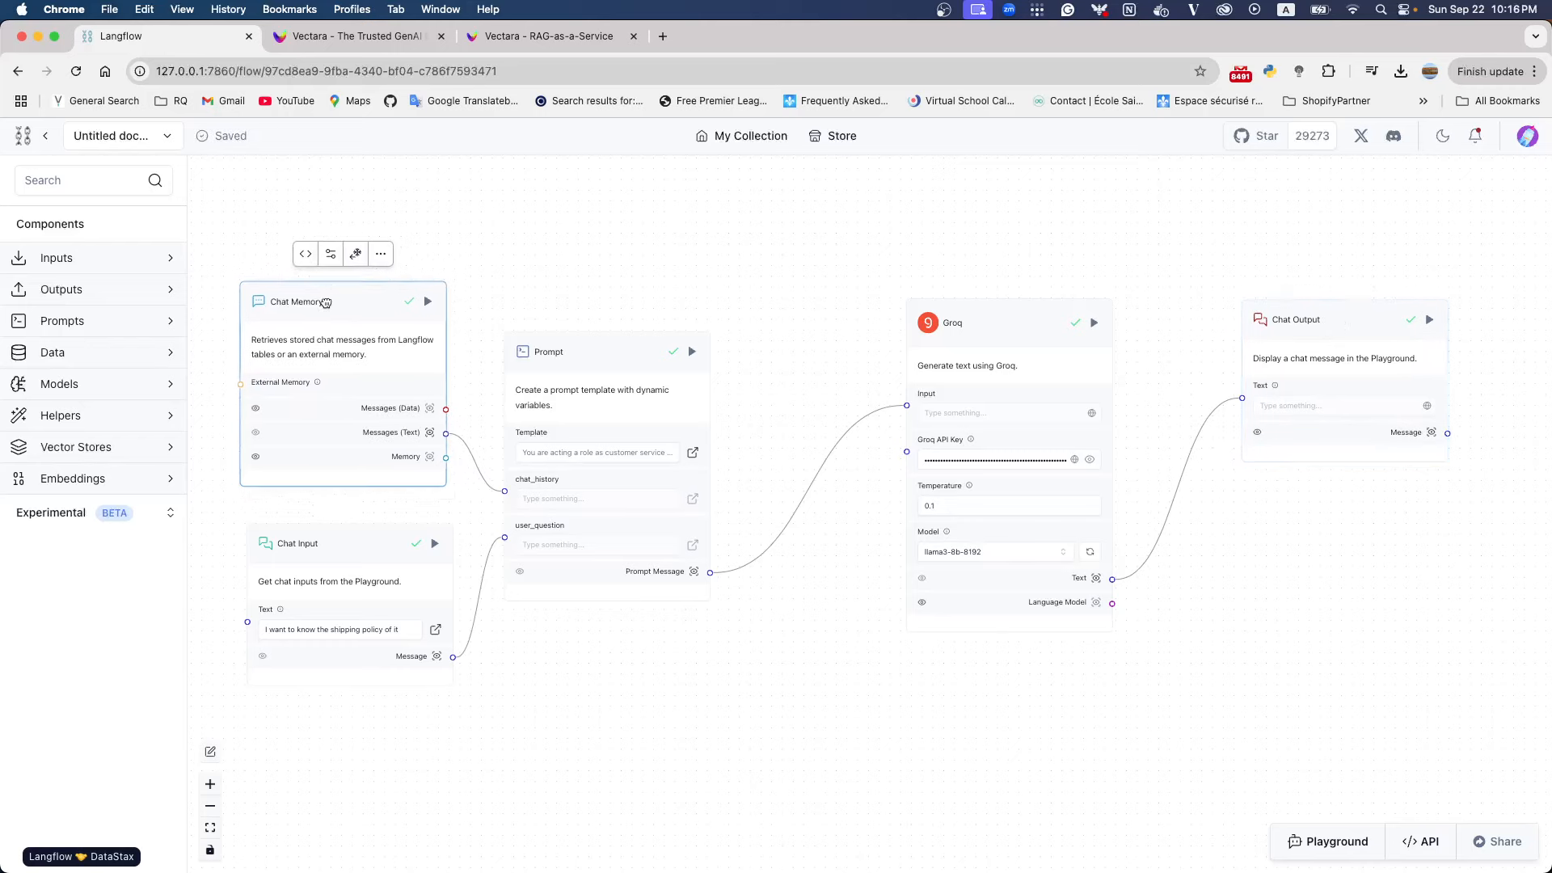
{"action": "left_click_drag", "start_coordinate": [518, 386], "coordinate": [532, 358]}
{"action": "left_click_drag", "start_coordinate": [346, 543], "coordinate": [329, 538]}
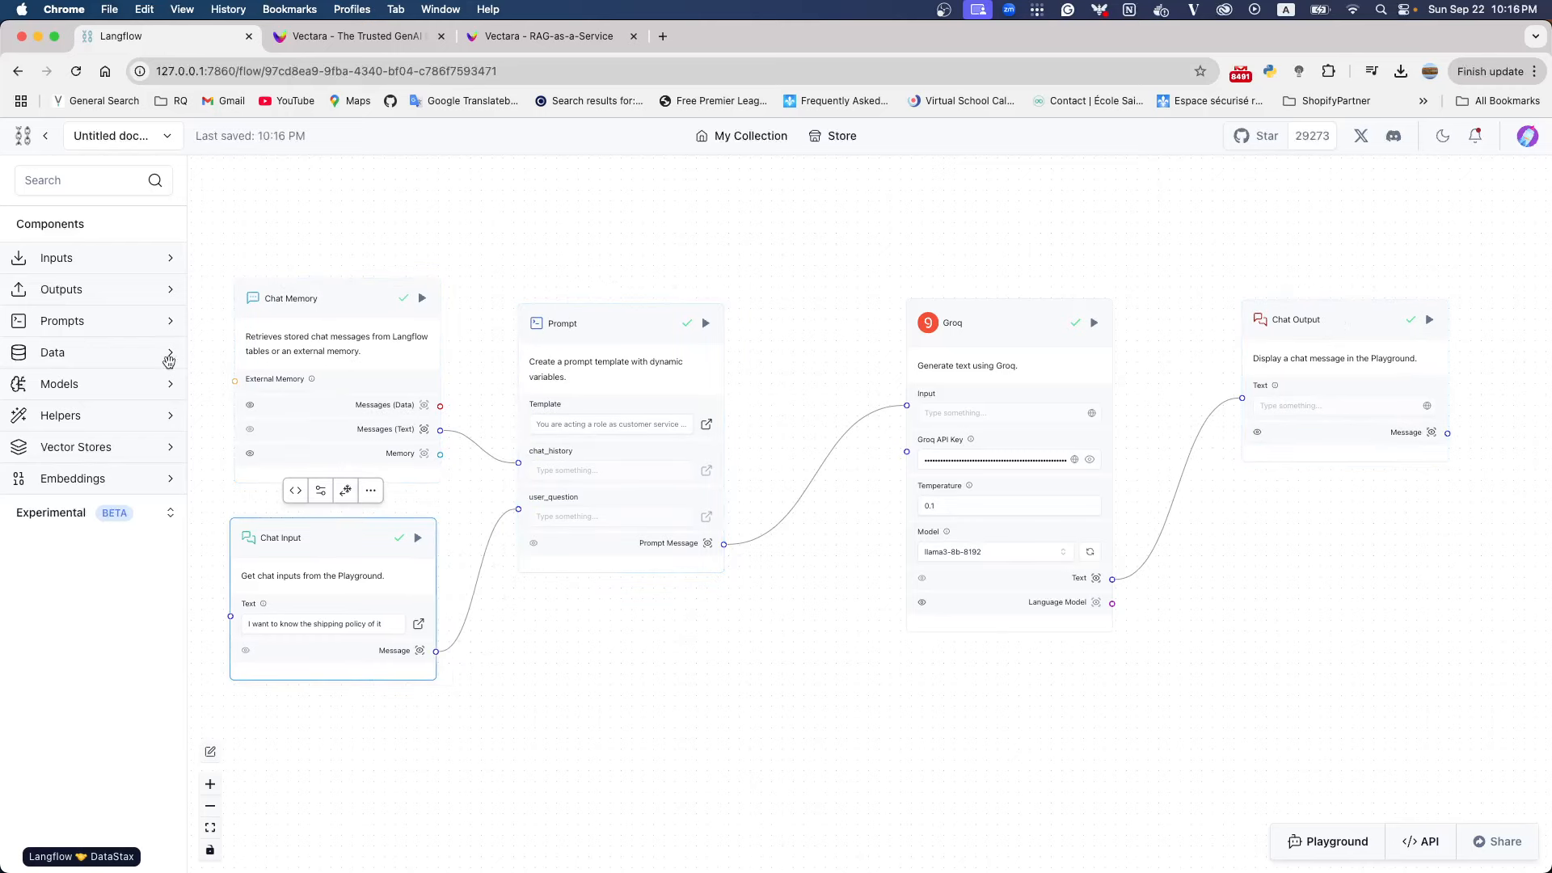
Add a Vectara RAG vector store component to the canvas below the Prompt component
{"action": "left_click", "coordinate": [53, 174]}
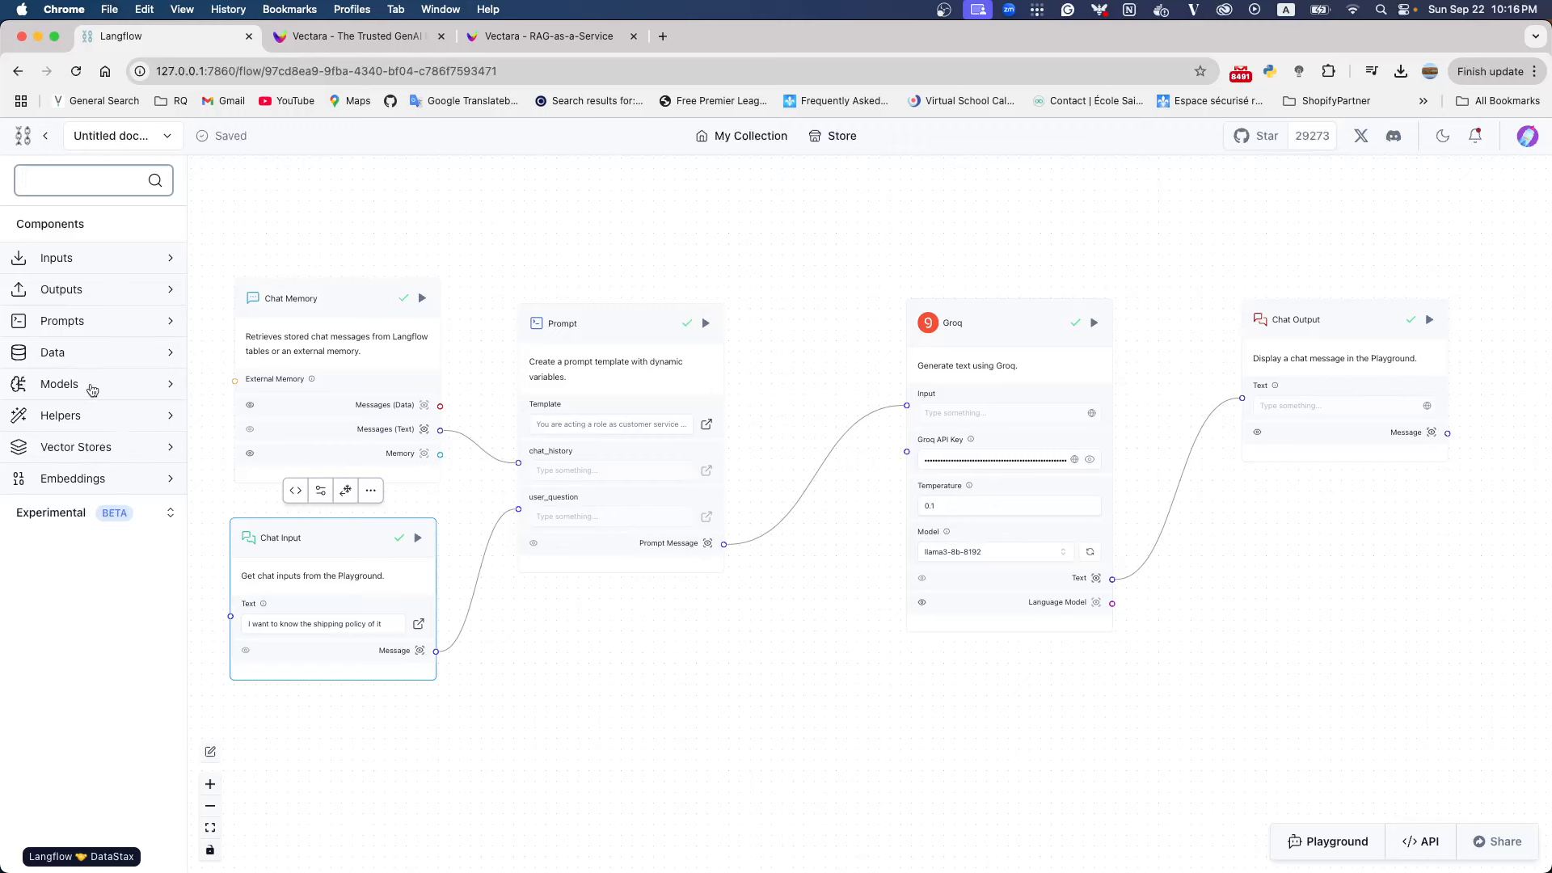
{"action": "left_click", "coordinate": [87, 450]}
{"action": "scroll", "coordinate": [75, 442], "scroll_direction": "down", "scroll_amount": 5}
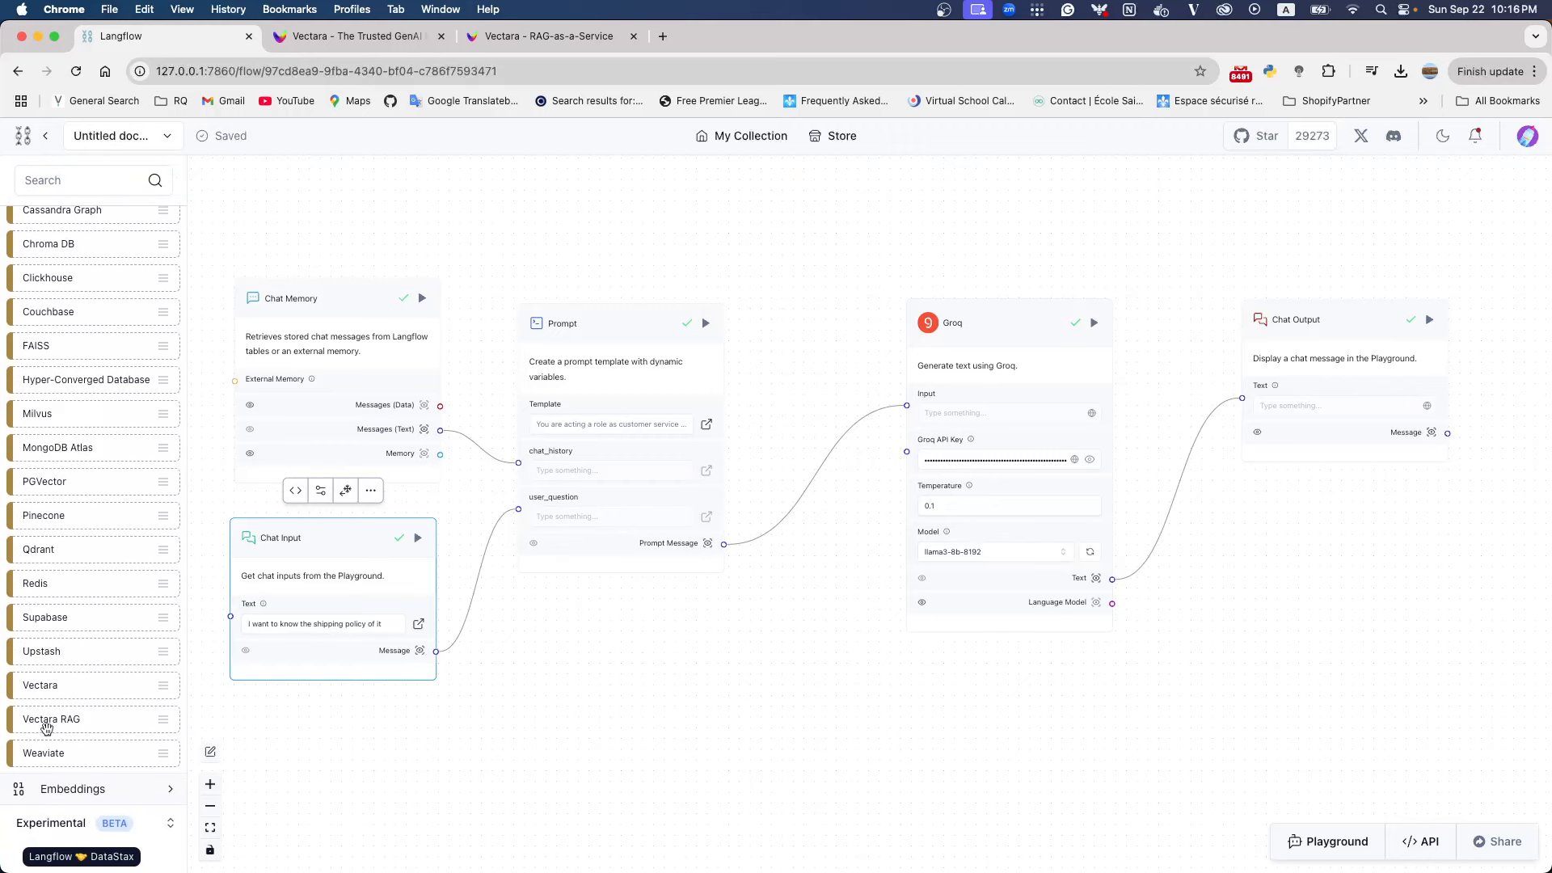
{"action": "left_click_drag", "start_coordinate": [44, 724], "coordinate": [691, 707]}
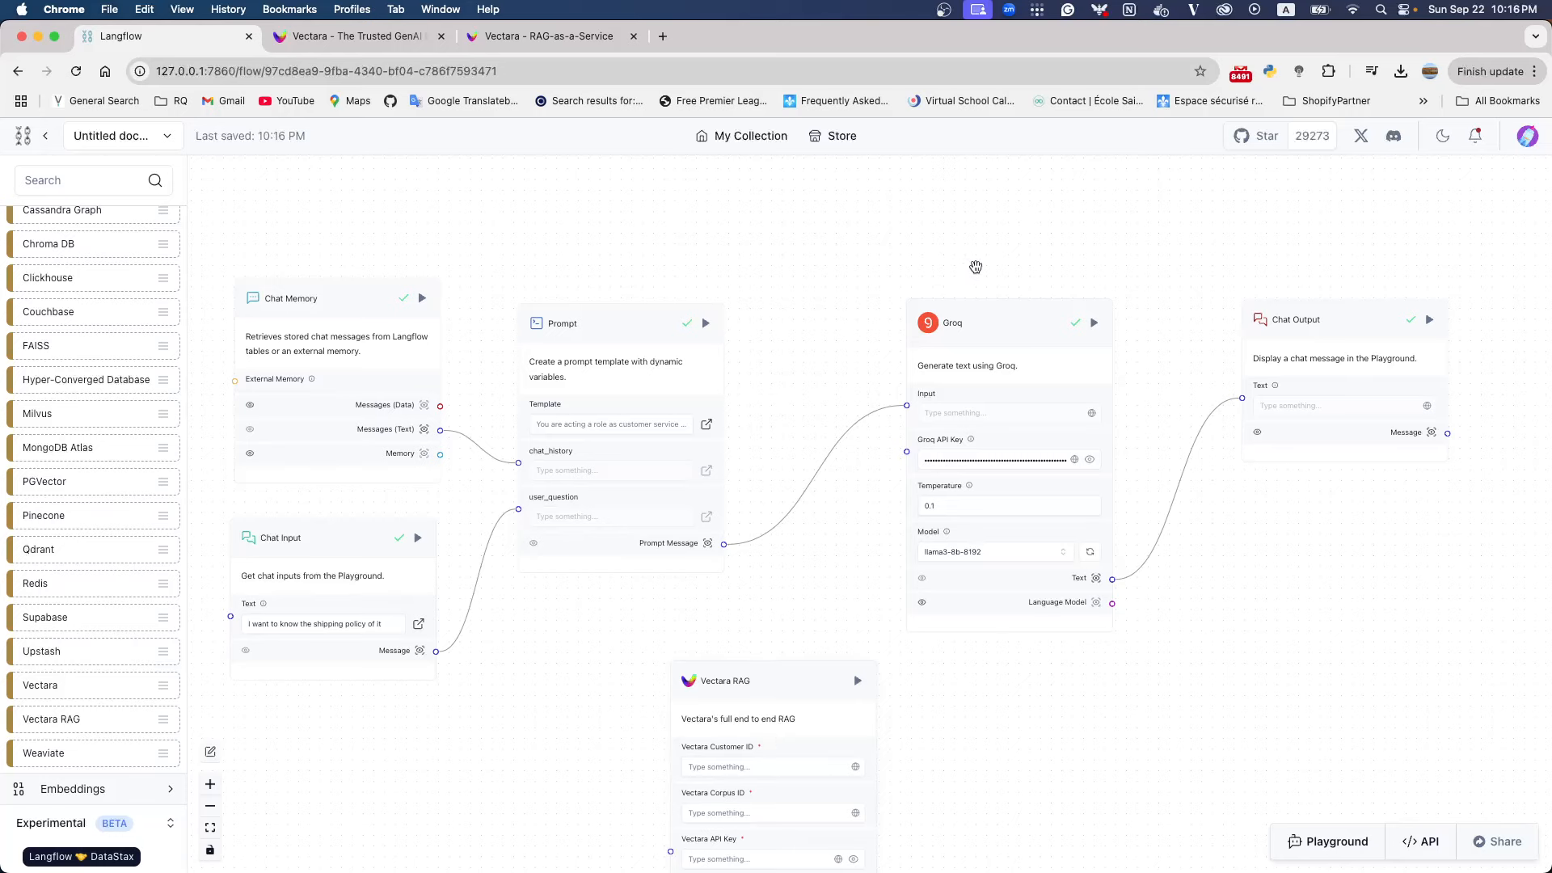
Shift the Groq, Chat Output and Prompt components up and to the right, clear of Vectara RAG
{"action": "left_click", "coordinate": [976, 327]}
{"action": "left_click_drag", "start_coordinate": [975, 327], "coordinate": [1077, 271]}
{"action": "left_click_drag", "start_coordinate": [1290, 319], "coordinate": [1366, 242]}
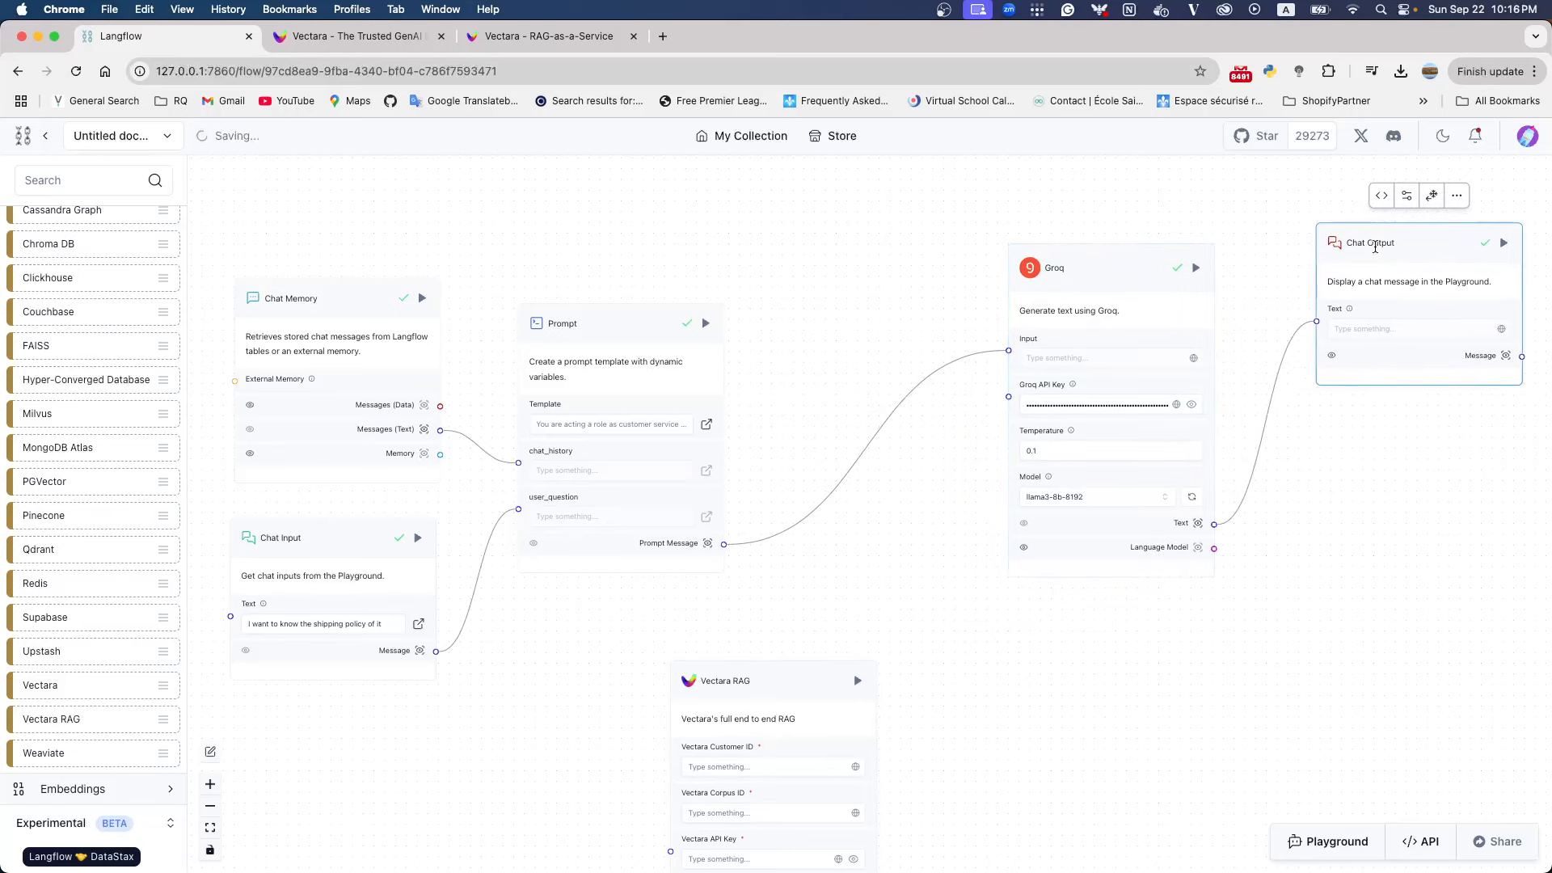
{"action": "left_click_drag", "start_coordinate": [613, 332], "coordinate": [690, 277]}
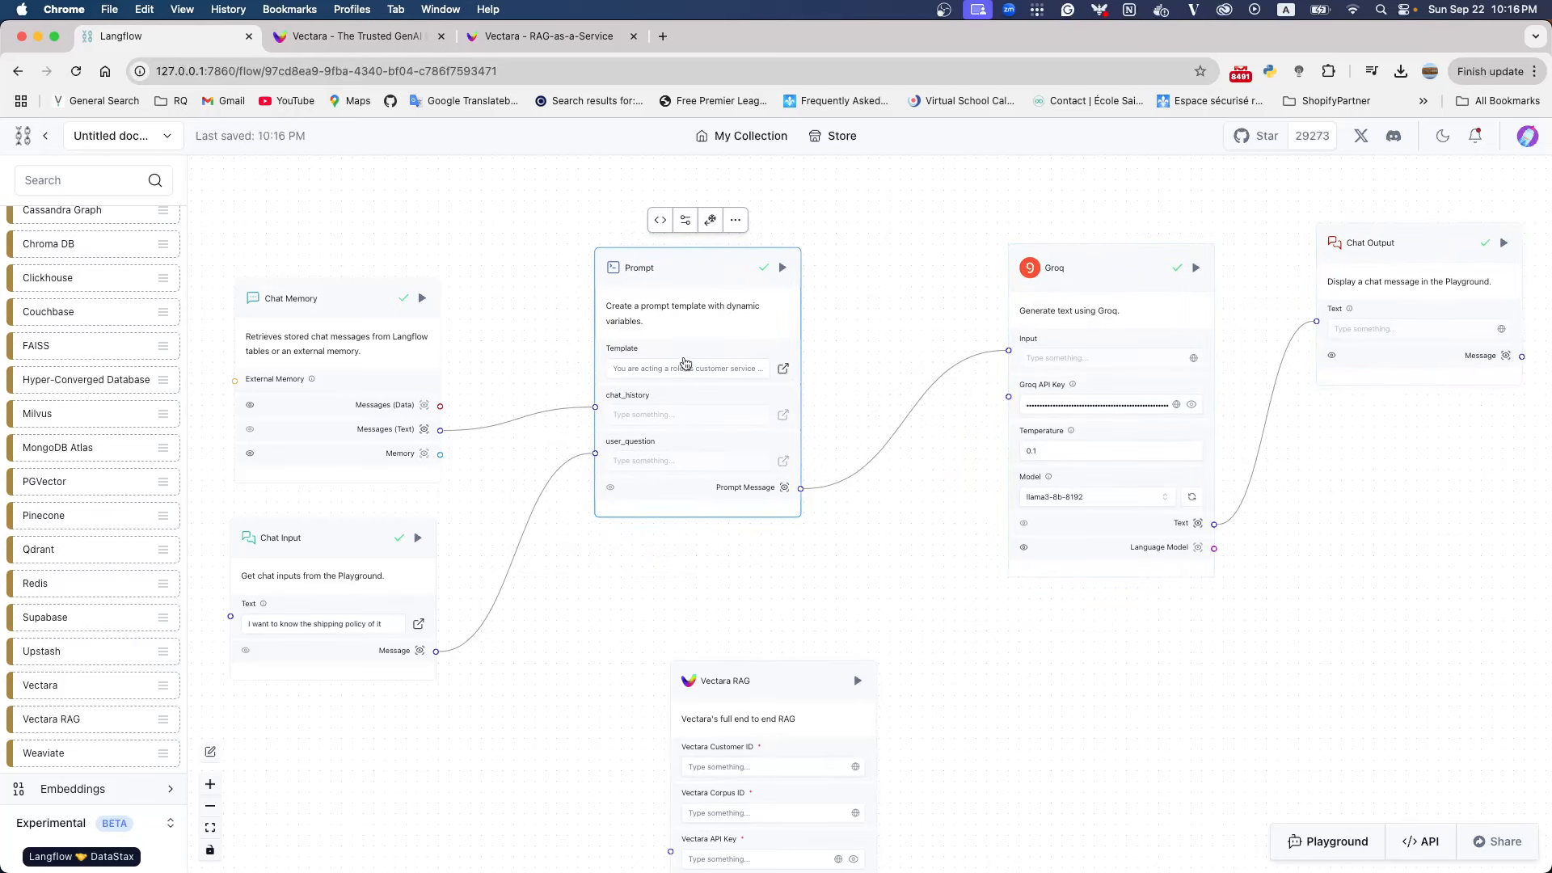
Replace the return and shipping policy text in the Prompt template with the variable {vector_db_result} and save it
{"action": "left_click", "coordinate": [670, 377]}
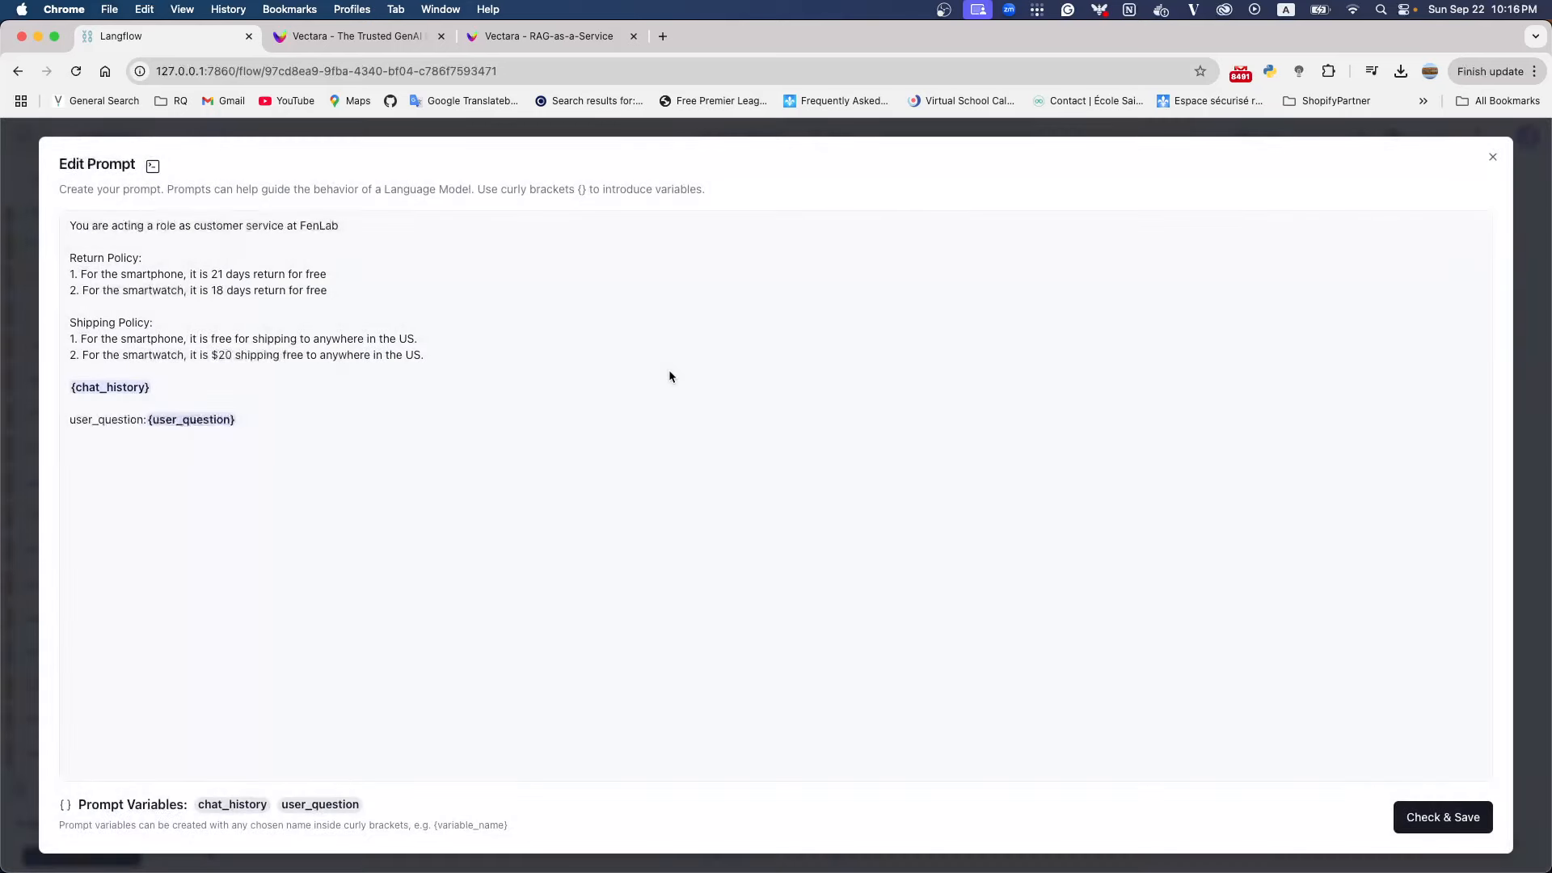
{"action": "left_click", "coordinate": [435, 359]}
{"action": "left_click_drag", "start_coordinate": [435, 359], "coordinate": [20, 265]}
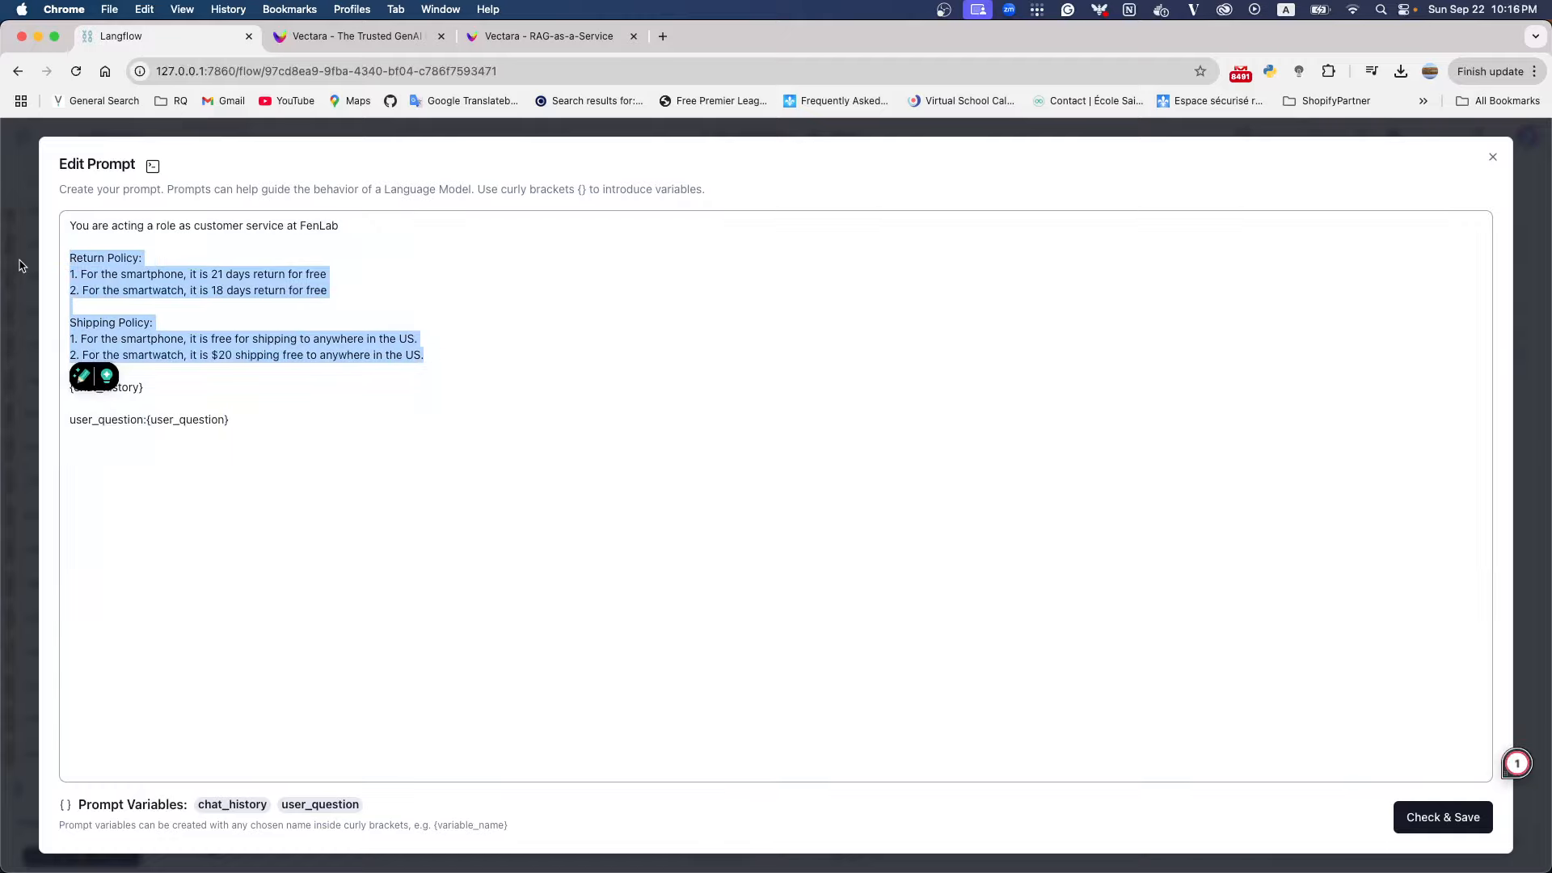
{"action": "key", "text": "BackSpace"}
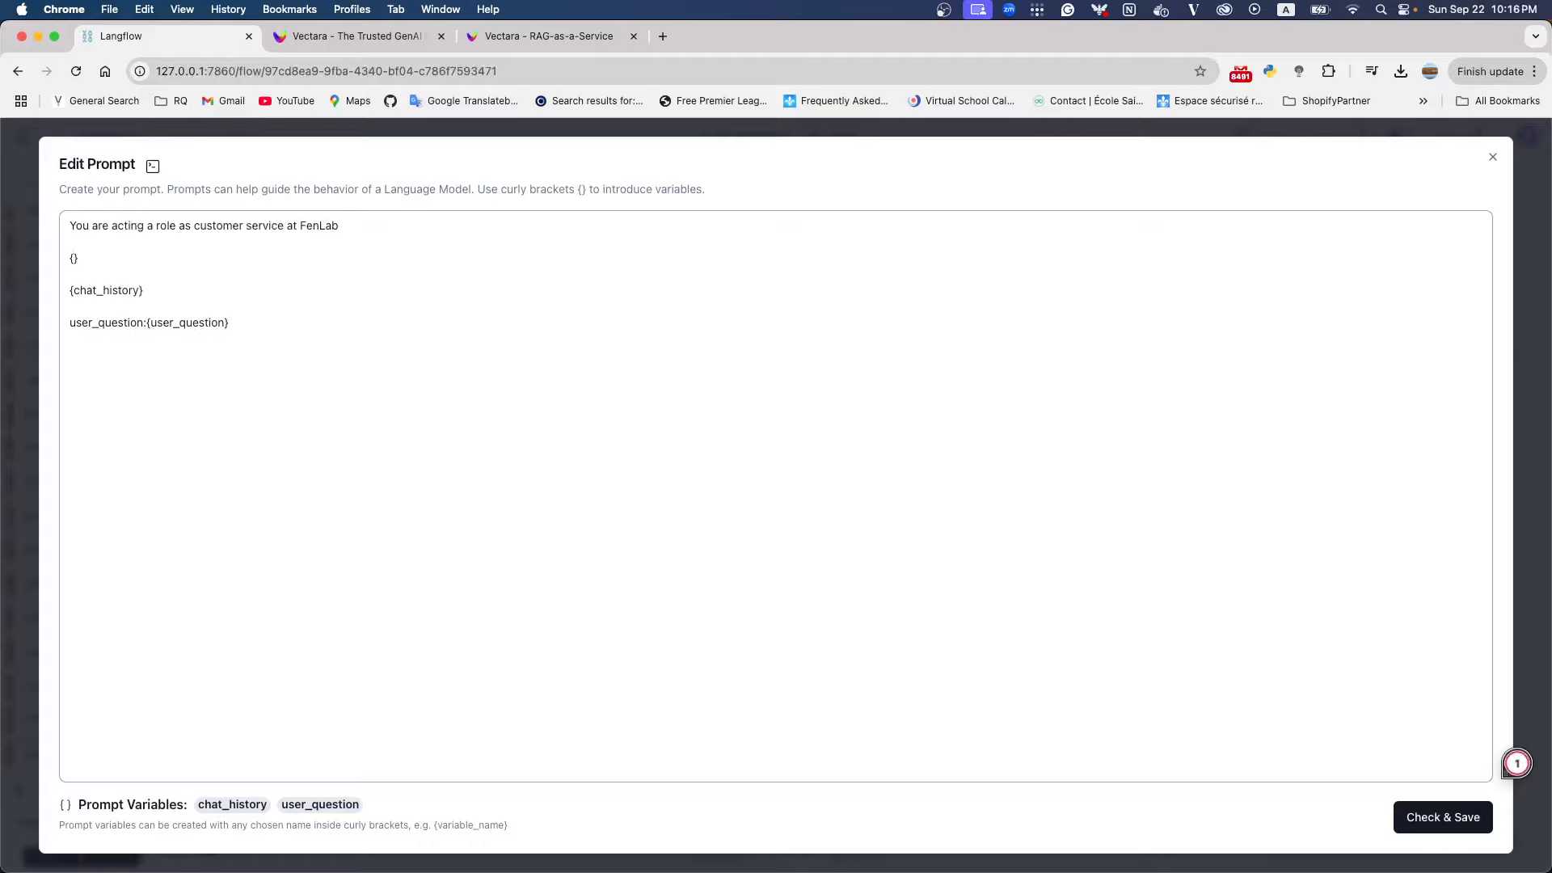
{"action": "type", "text": "vector"}
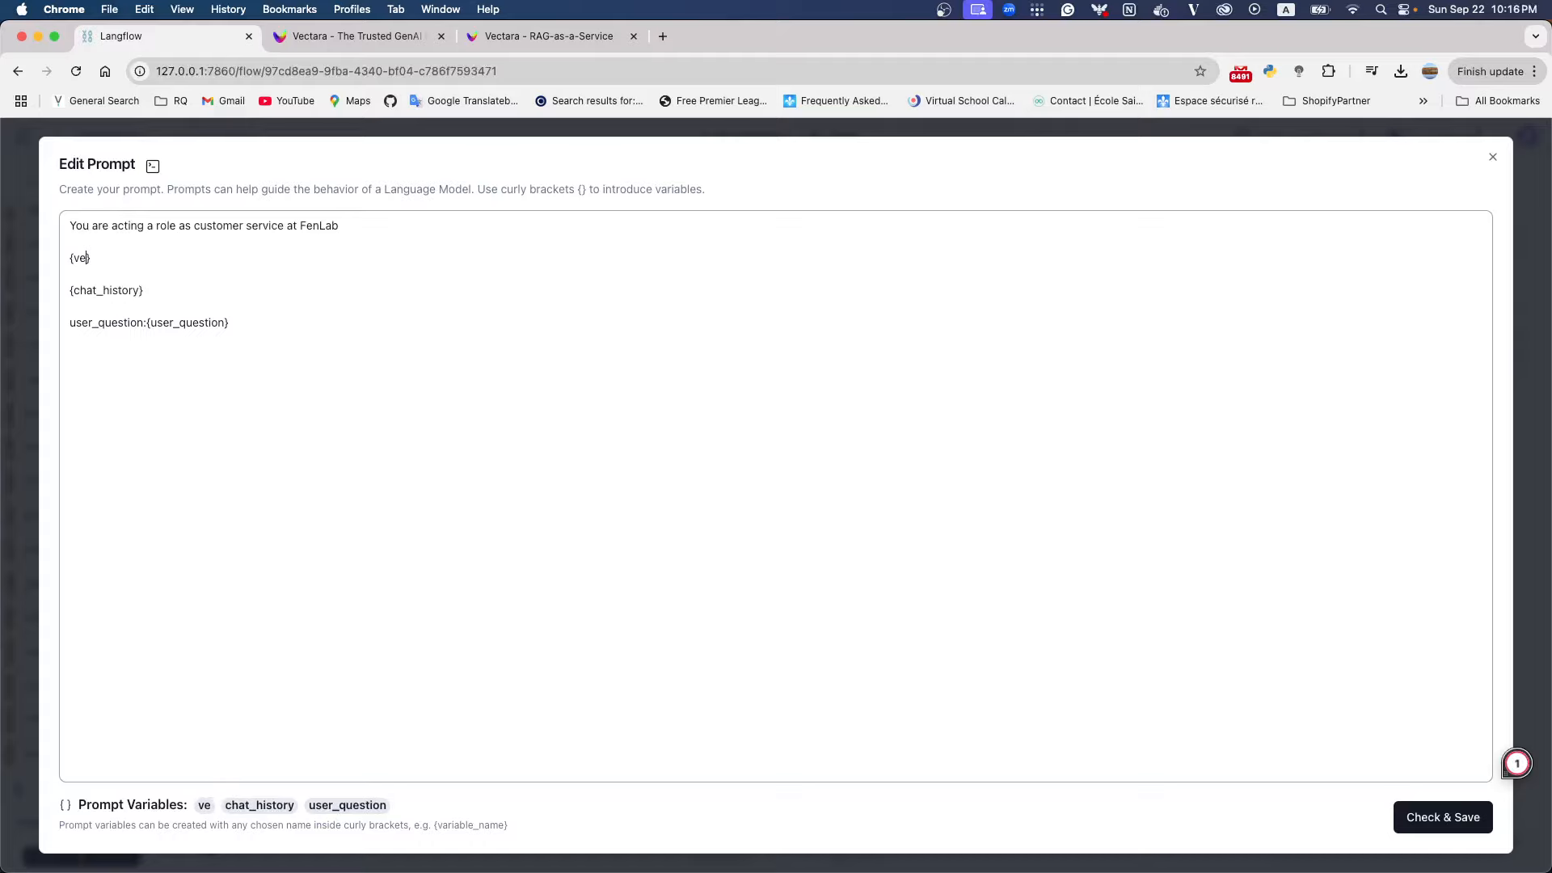
{"action": "type", "text": "_"}
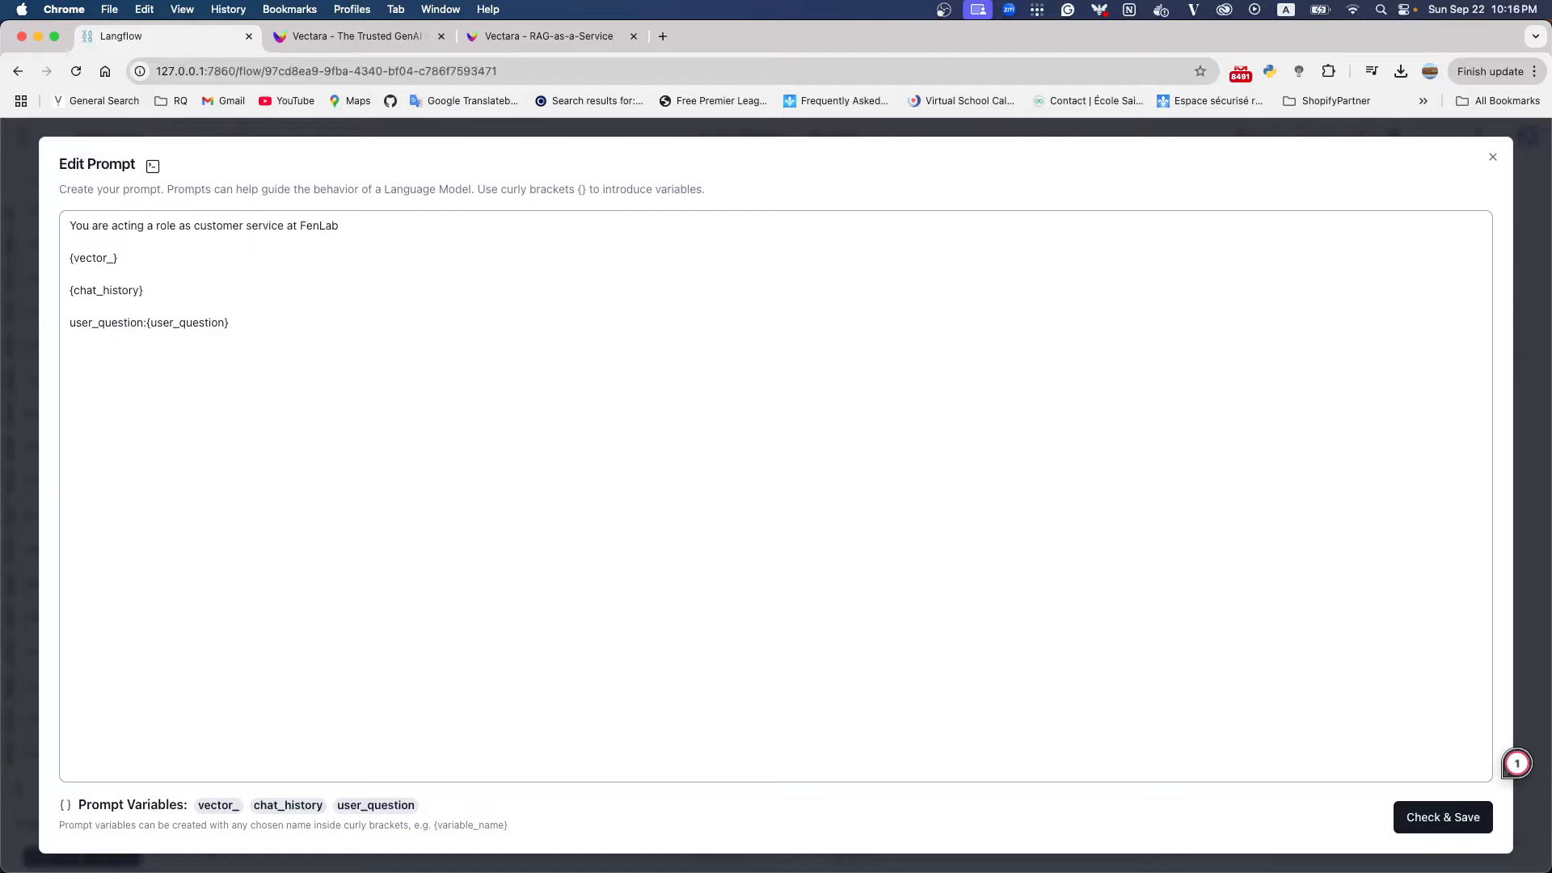
{"action": "type", "text": "db_res"}
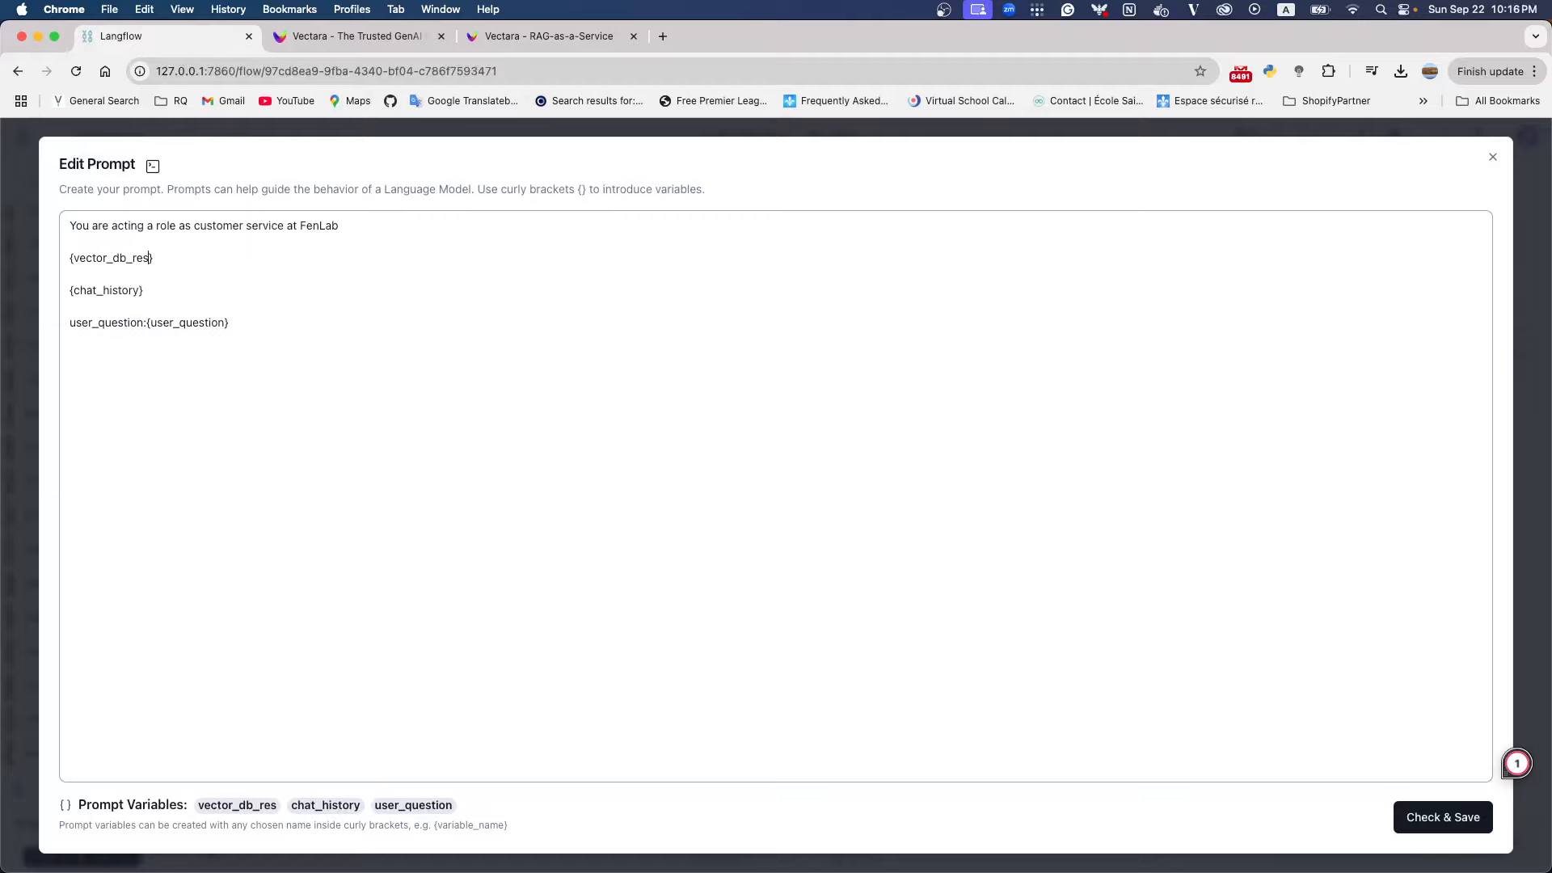
{"action": "type", "text": "ult"}
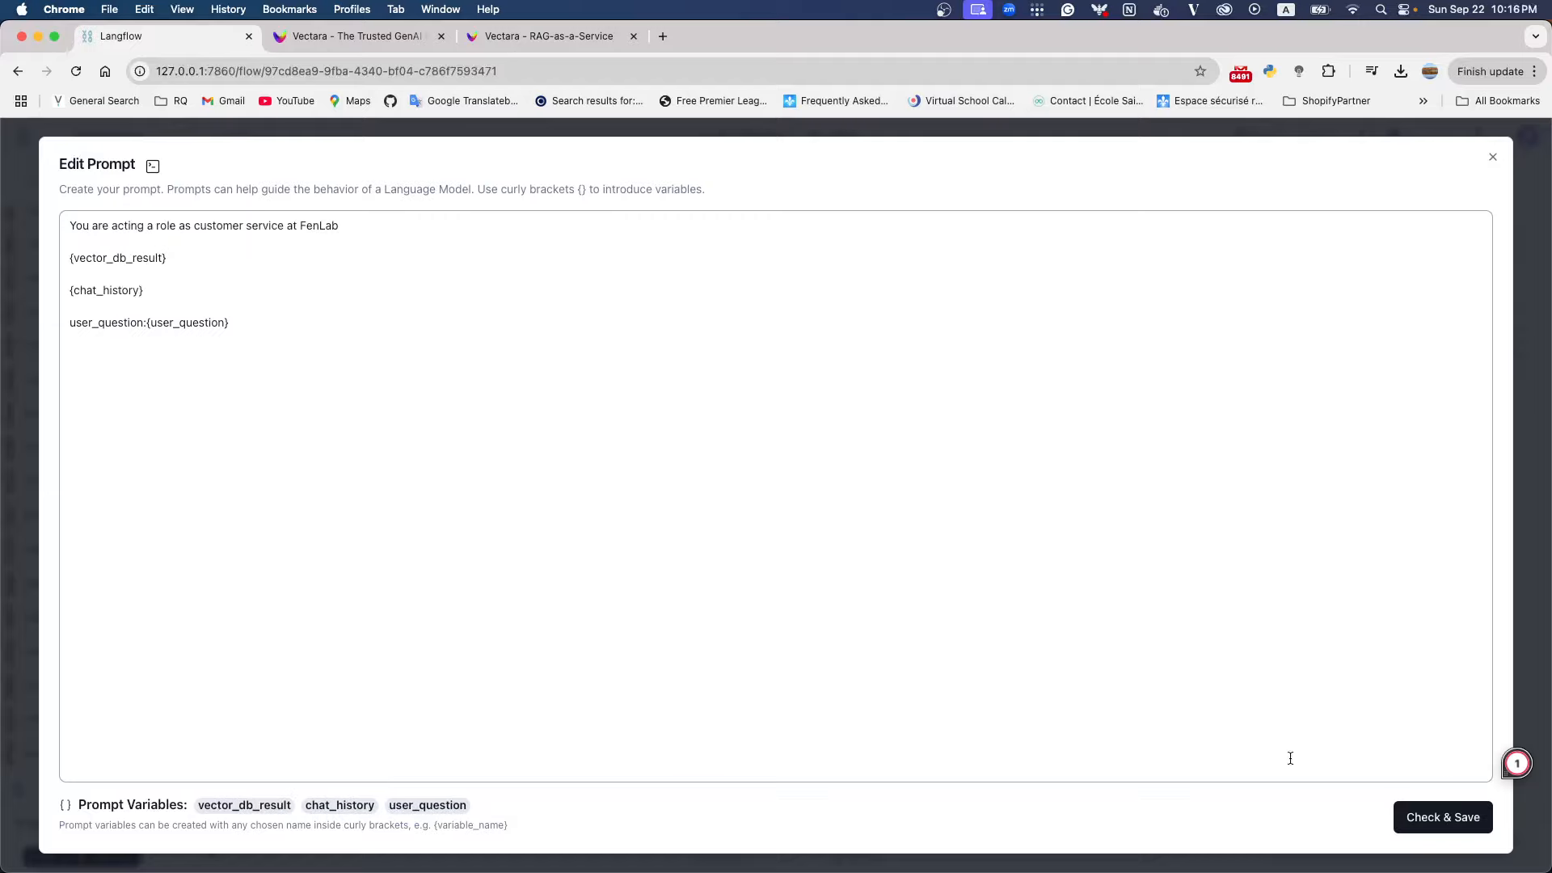
{"action": "left_click", "coordinate": [1443, 817]}
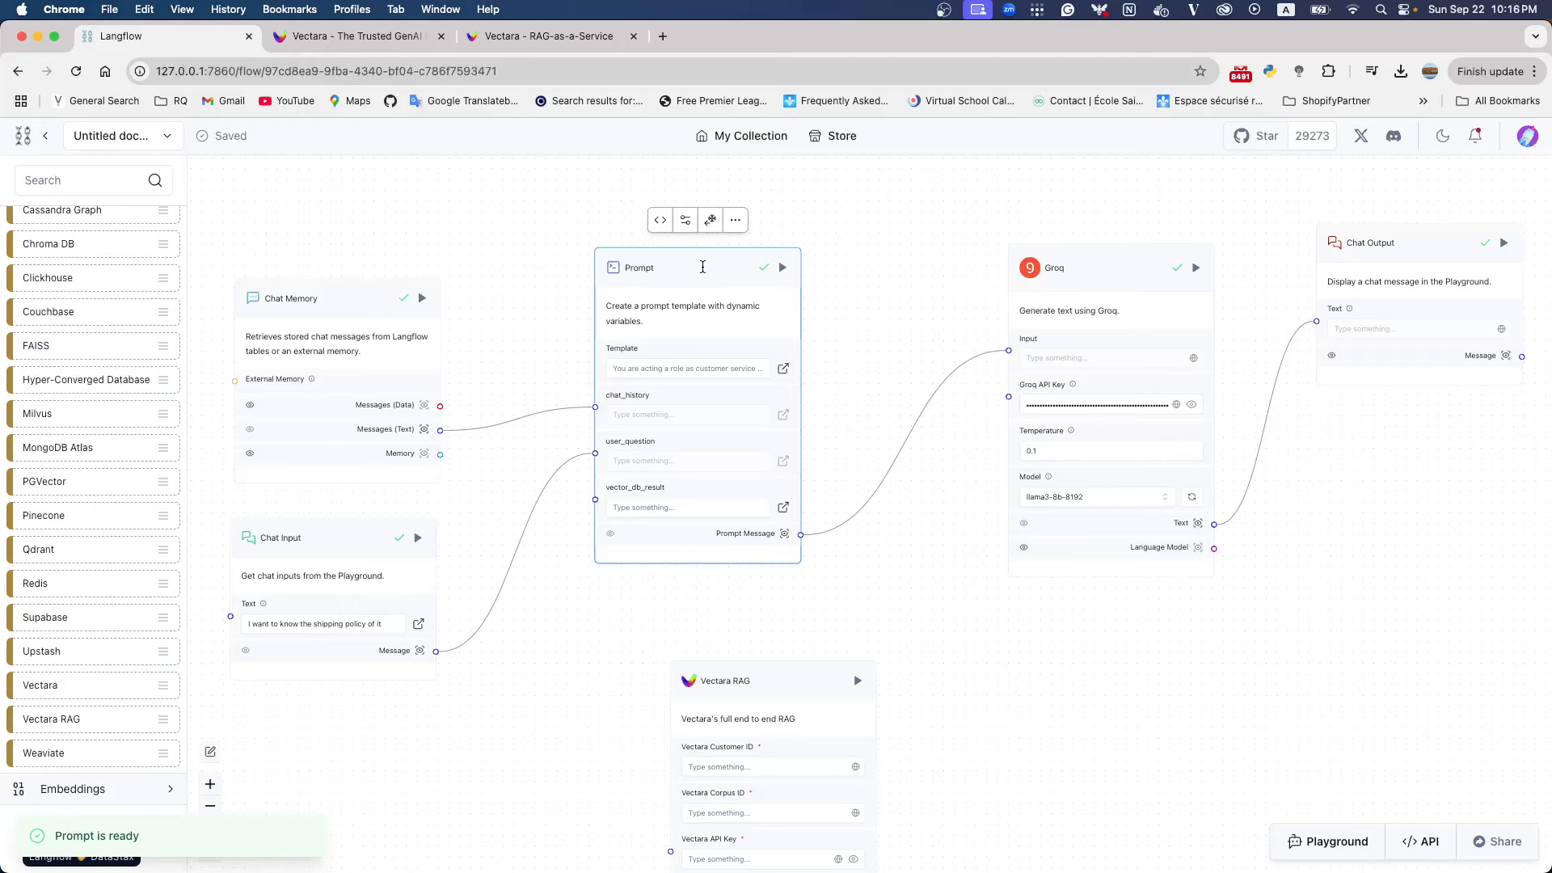
Rearrange the flow so Vectara RAG sits below and between Chat Input and Prompt, with Groq and Chat Output level with Prompt
{"action": "left_click_drag", "start_coordinate": [702, 266], "coordinate": [802, 270]}
{"action": "left_click_drag", "start_coordinate": [730, 683], "coordinate": [527, 653]}
{"action": "left_click_drag", "start_coordinate": [349, 546], "coordinate": [341, 516]}
{"action": "left_click_drag", "start_coordinate": [362, 311], "coordinate": [354, 271]}
{"action": "left_click_drag", "start_coordinate": [332, 610], "coordinate": [332, 485]}
{"action": "left_click_drag", "start_coordinate": [757, 398], "coordinate": [770, 246]}
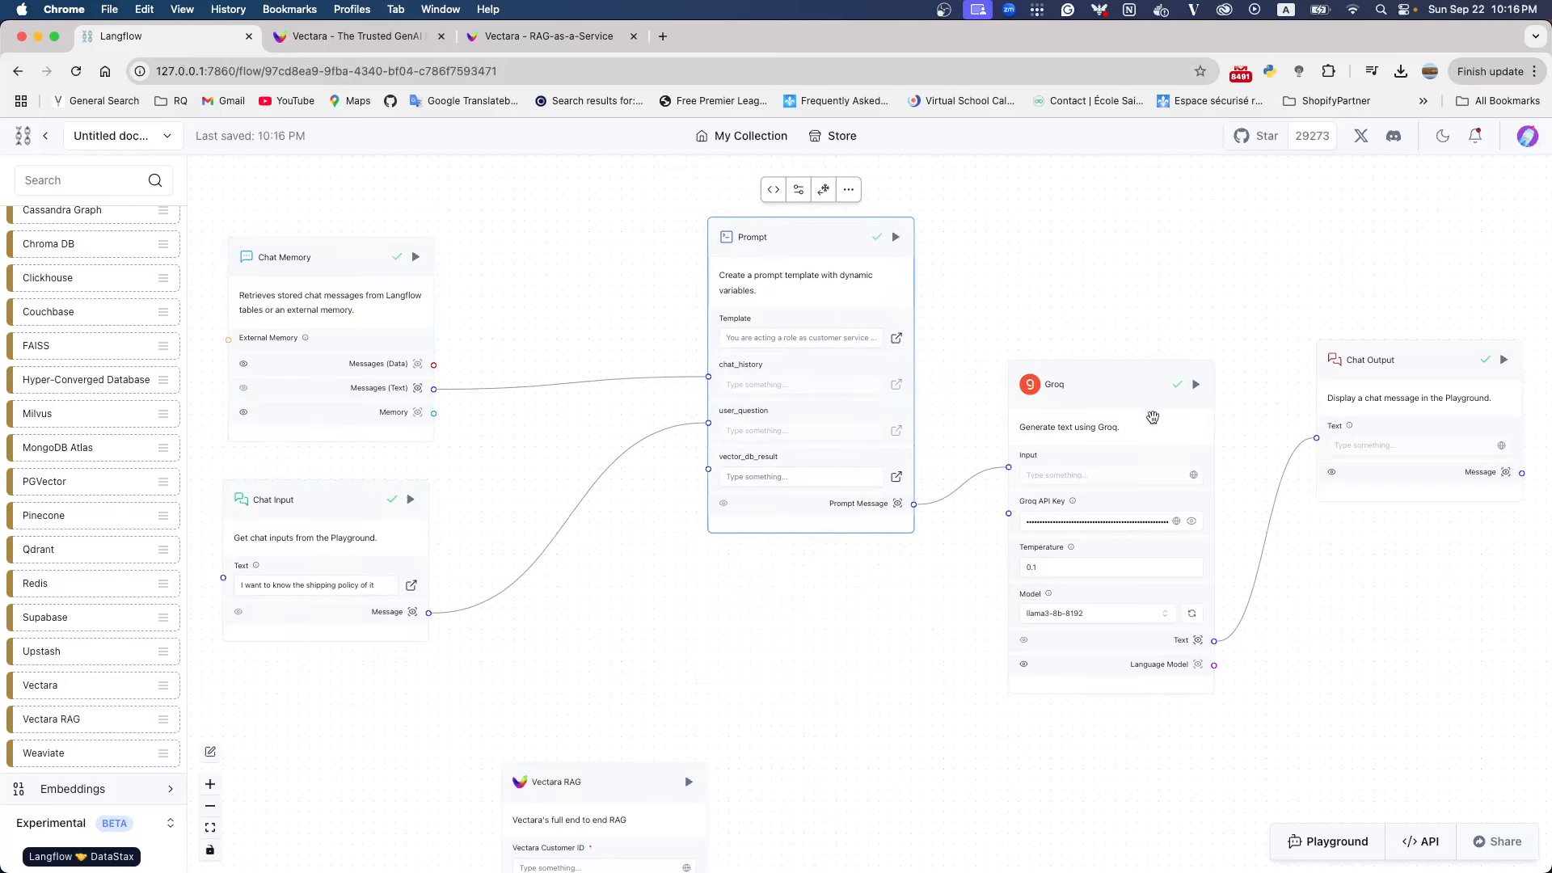
{"action": "left_click_drag", "start_coordinate": [1117, 392], "coordinate": [1153, 242]}
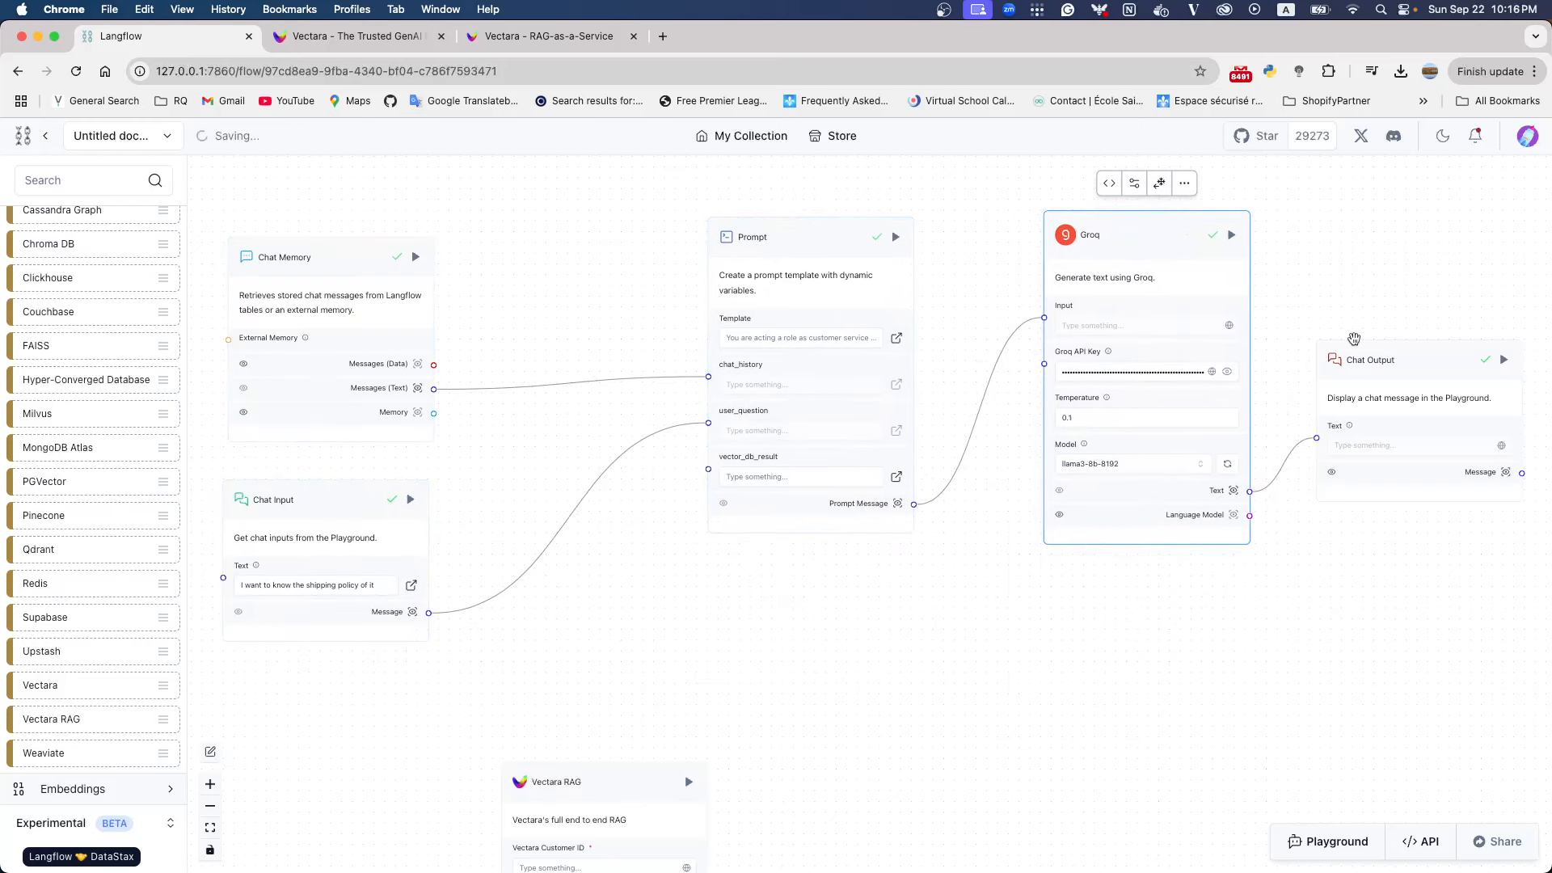
{"action": "left_click_drag", "start_coordinate": [1351, 346], "coordinate": [1379, 226]}
{"action": "left_click_drag", "start_coordinate": [619, 779], "coordinate": [672, 586]}
Spread Chat Memory and Chat Input further left and Prompt, Groq and Chat Output further right to widen the space around Vectara RAG
{"action": "scroll", "coordinate": [1119, 388], "scroll_direction": "down", "scroll_amount": 5}
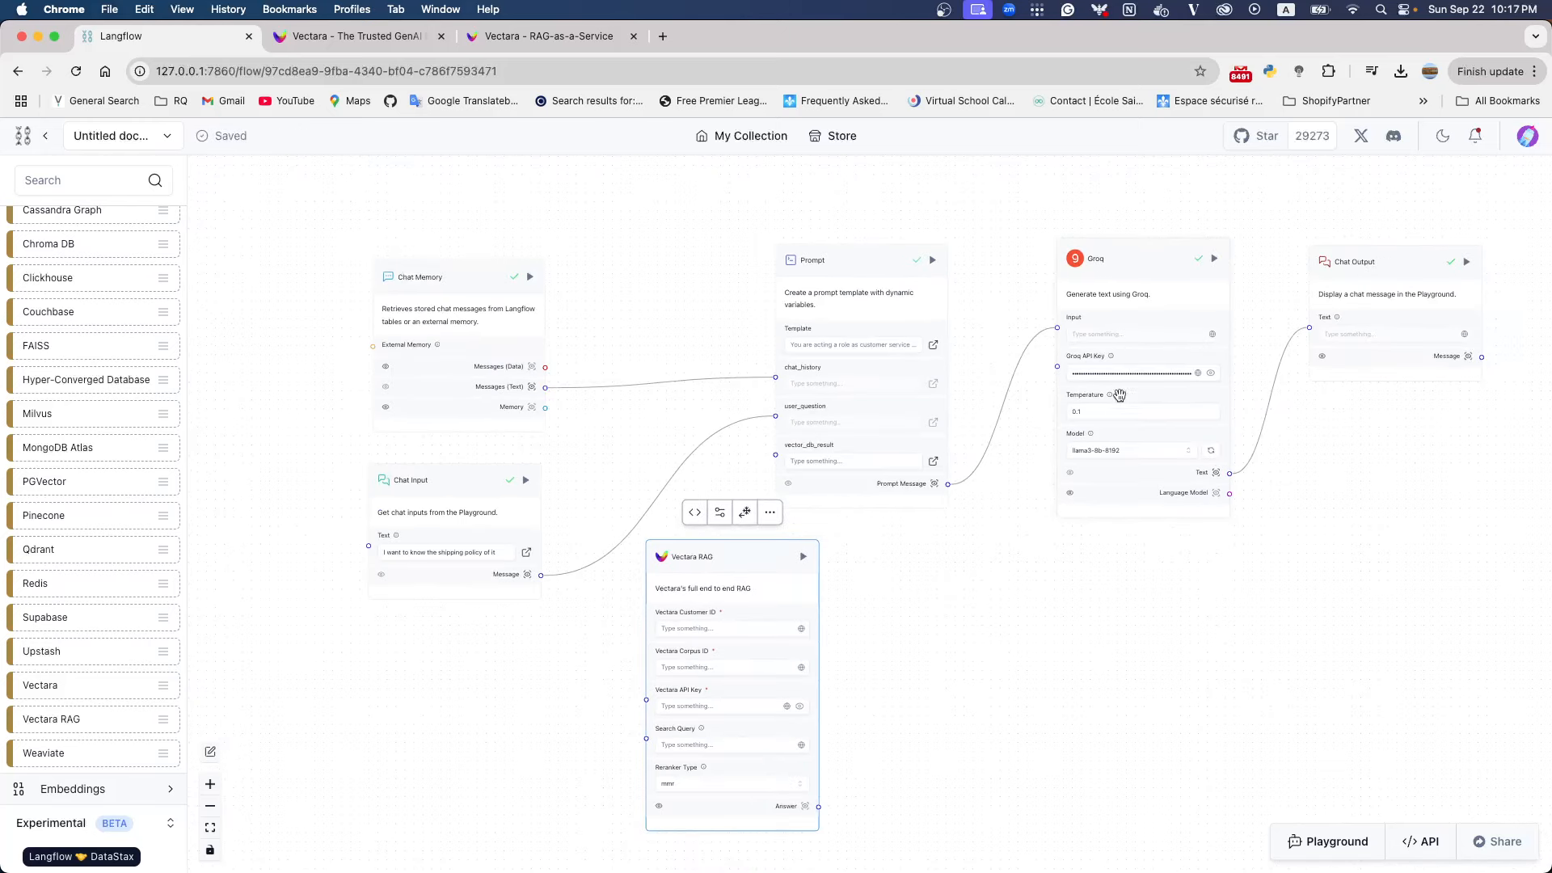
{"action": "left_click_drag", "start_coordinate": [557, 309], "coordinate": [406, 233]}
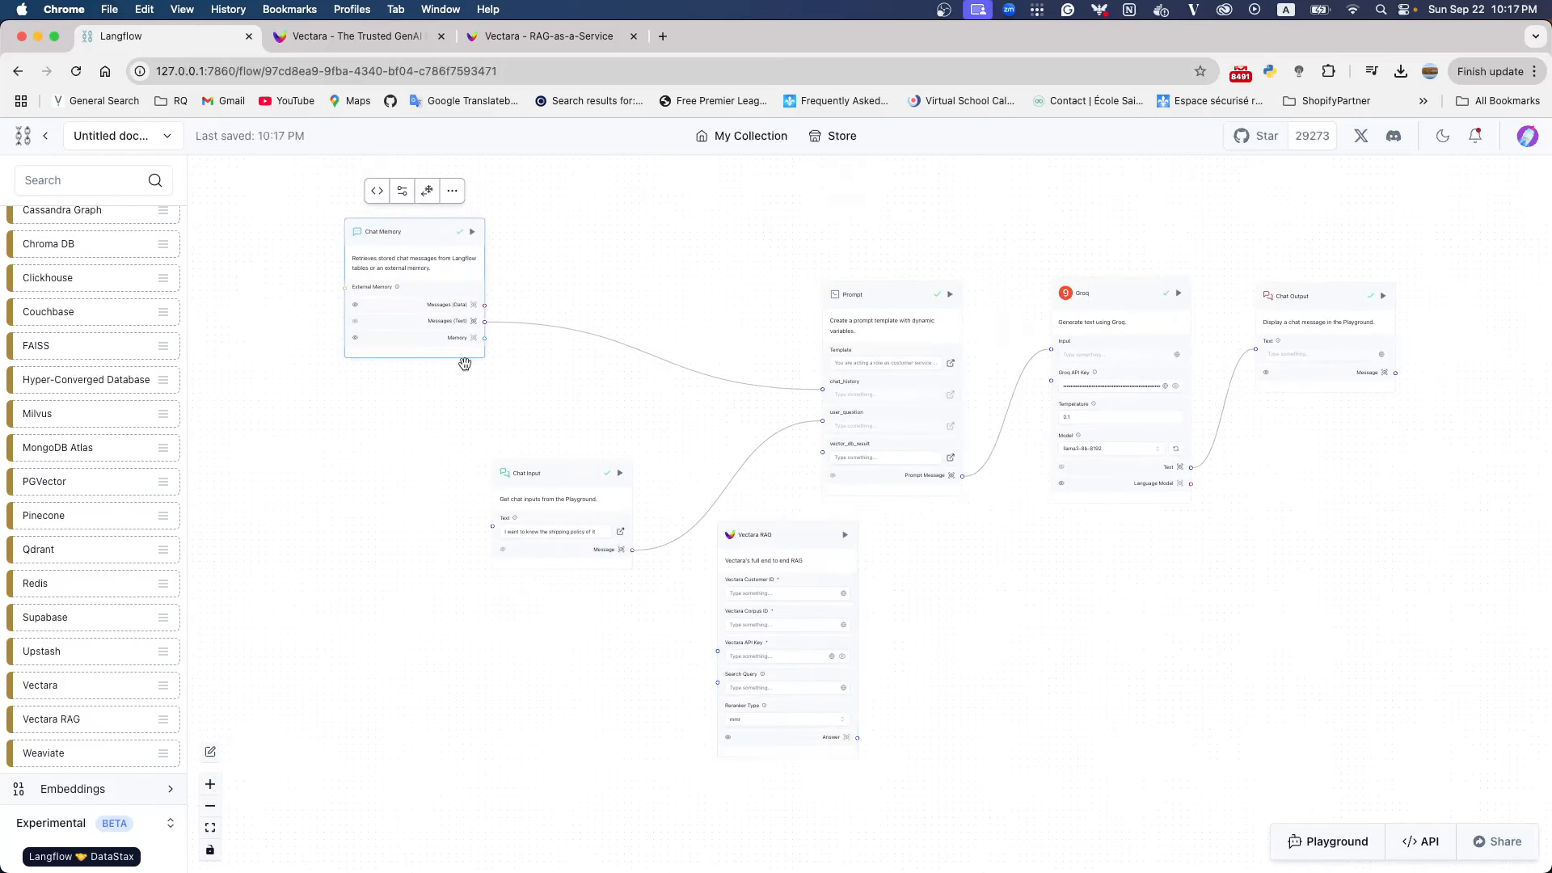
{"action": "left_click_drag", "start_coordinate": [551, 474], "coordinate": [353, 447]}
{"action": "left_click_drag", "start_coordinate": [890, 296], "coordinate": [926, 240]}
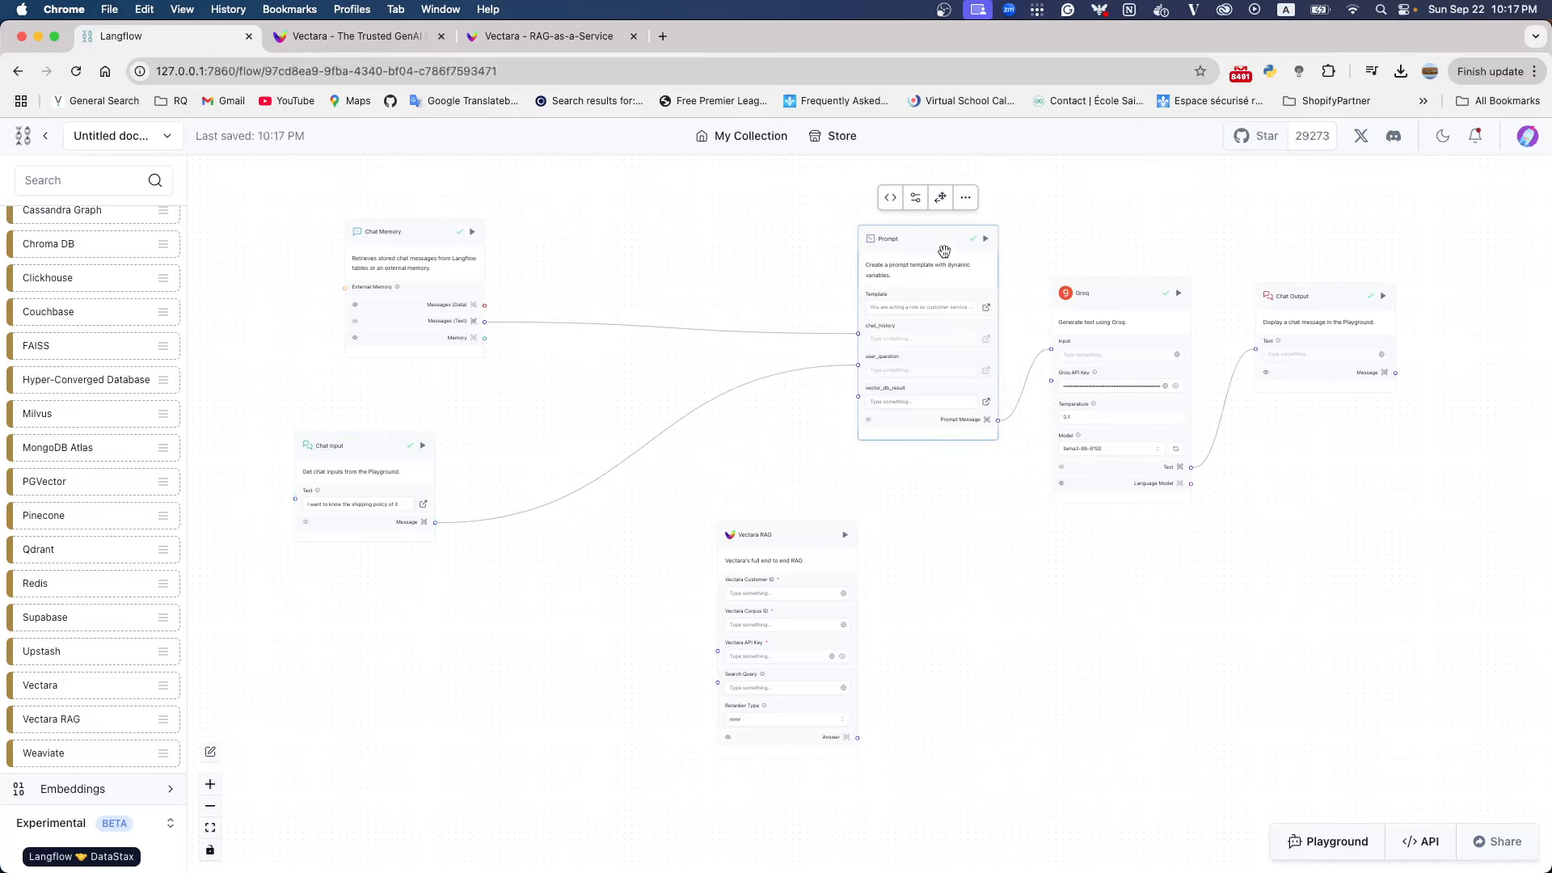
{"action": "left_click_drag", "start_coordinate": [1326, 291], "coordinate": [1493, 282]}
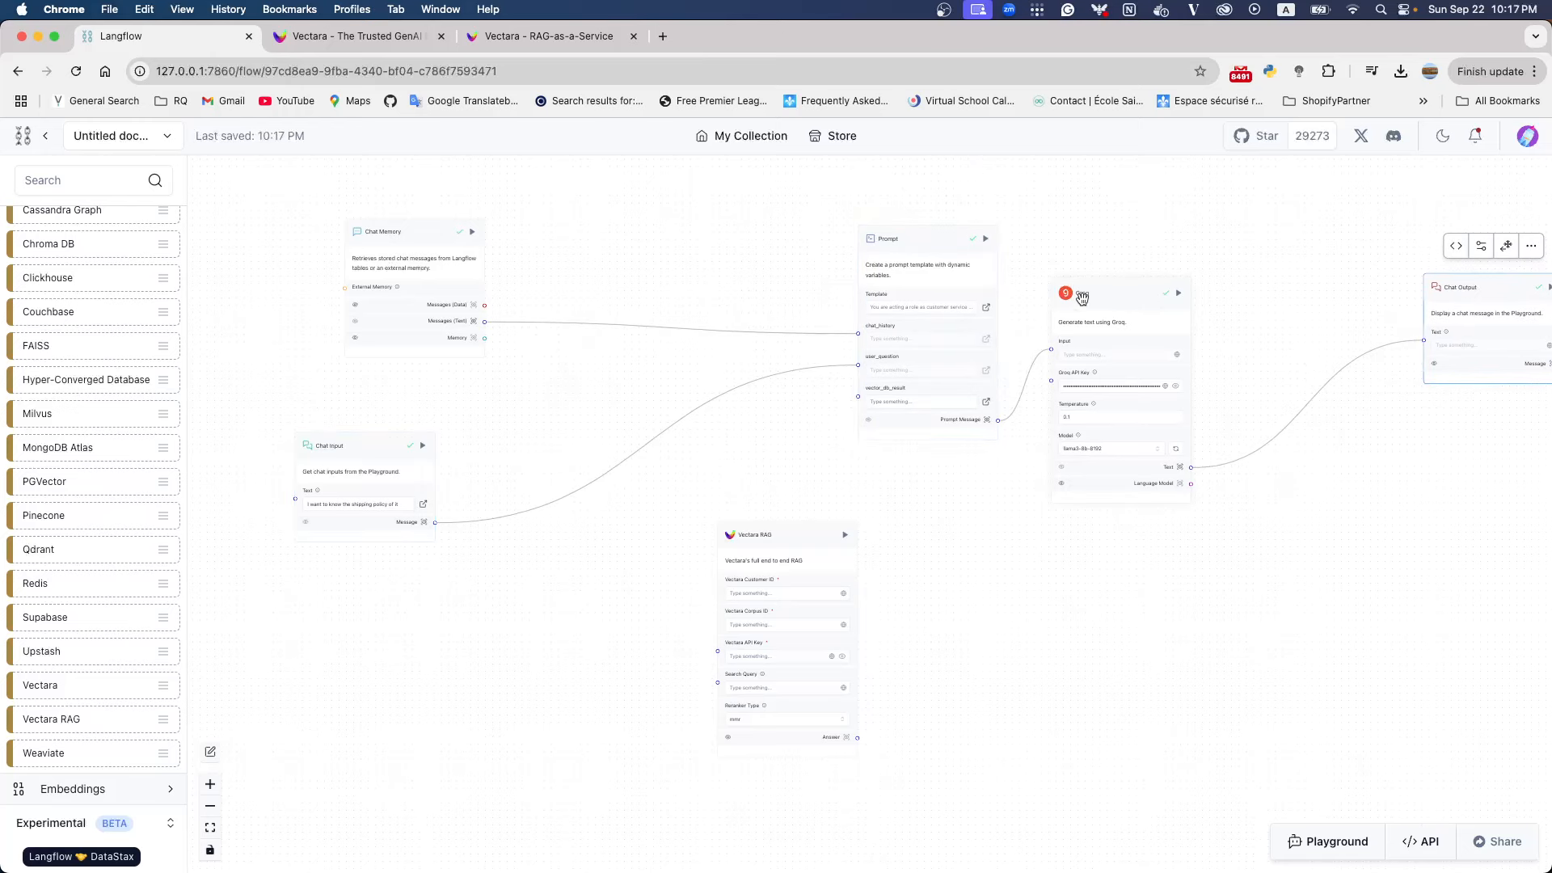
{"action": "left_click_drag", "start_coordinate": [1079, 299], "coordinate": [1241, 281]}
{"action": "left_click_drag", "start_coordinate": [936, 256], "coordinate": [1049, 265]}
Copy the customer ID from the Vectara account details and paste it as the Vectara Customer ID of the Vectara RAG component
{"action": "scroll", "coordinate": [705, 585], "scroll_direction": "up", "scroll_amount": 5}
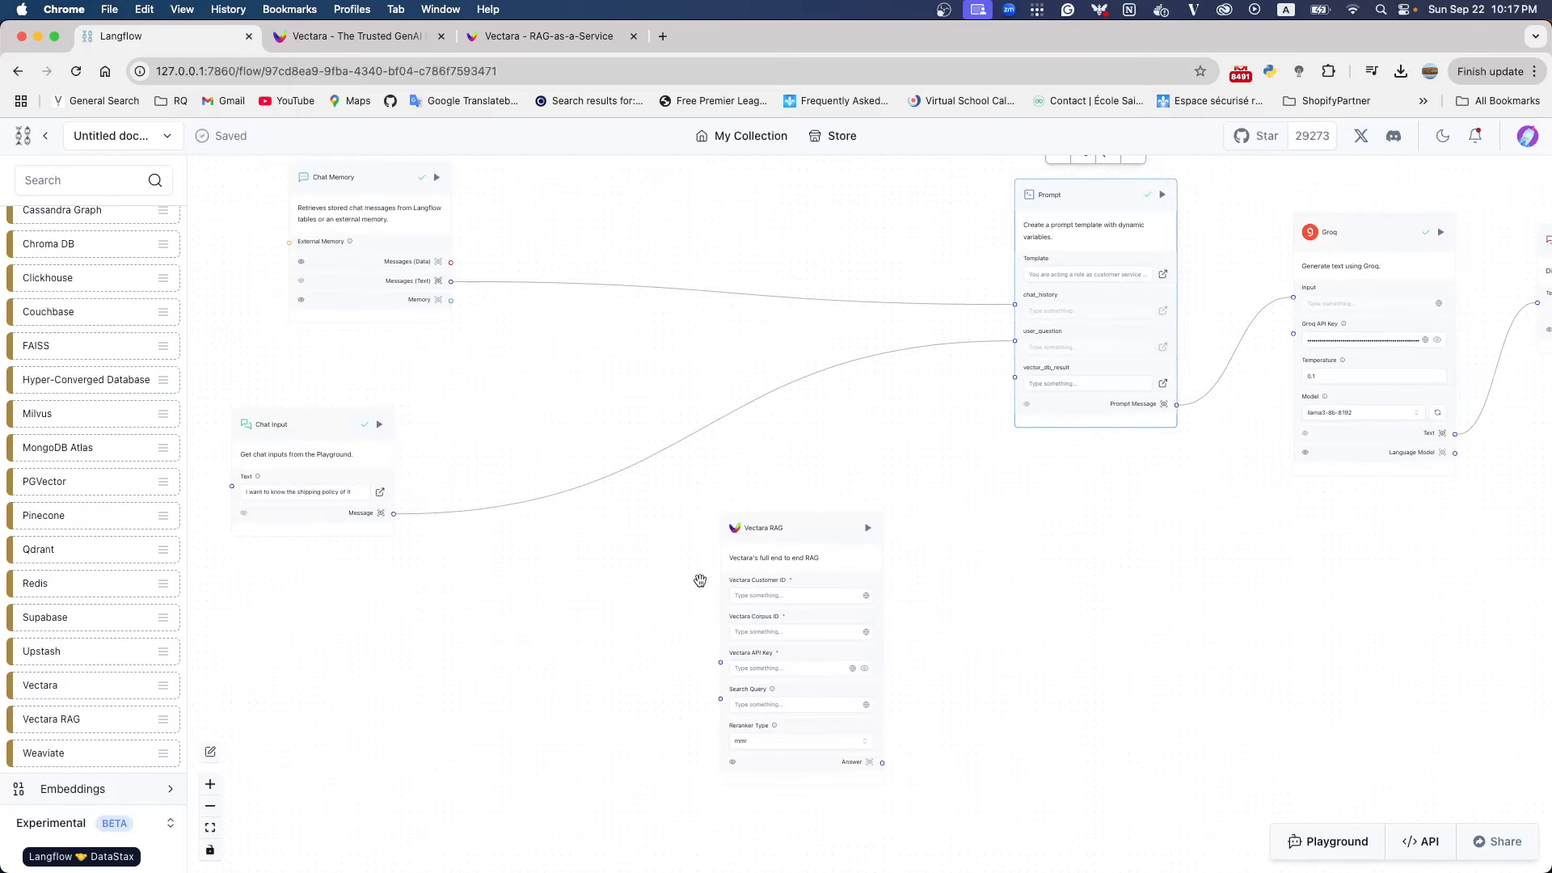
{"action": "left_click_drag", "start_coordinate": [1070, 619], "coordinate": [1044, 480]}
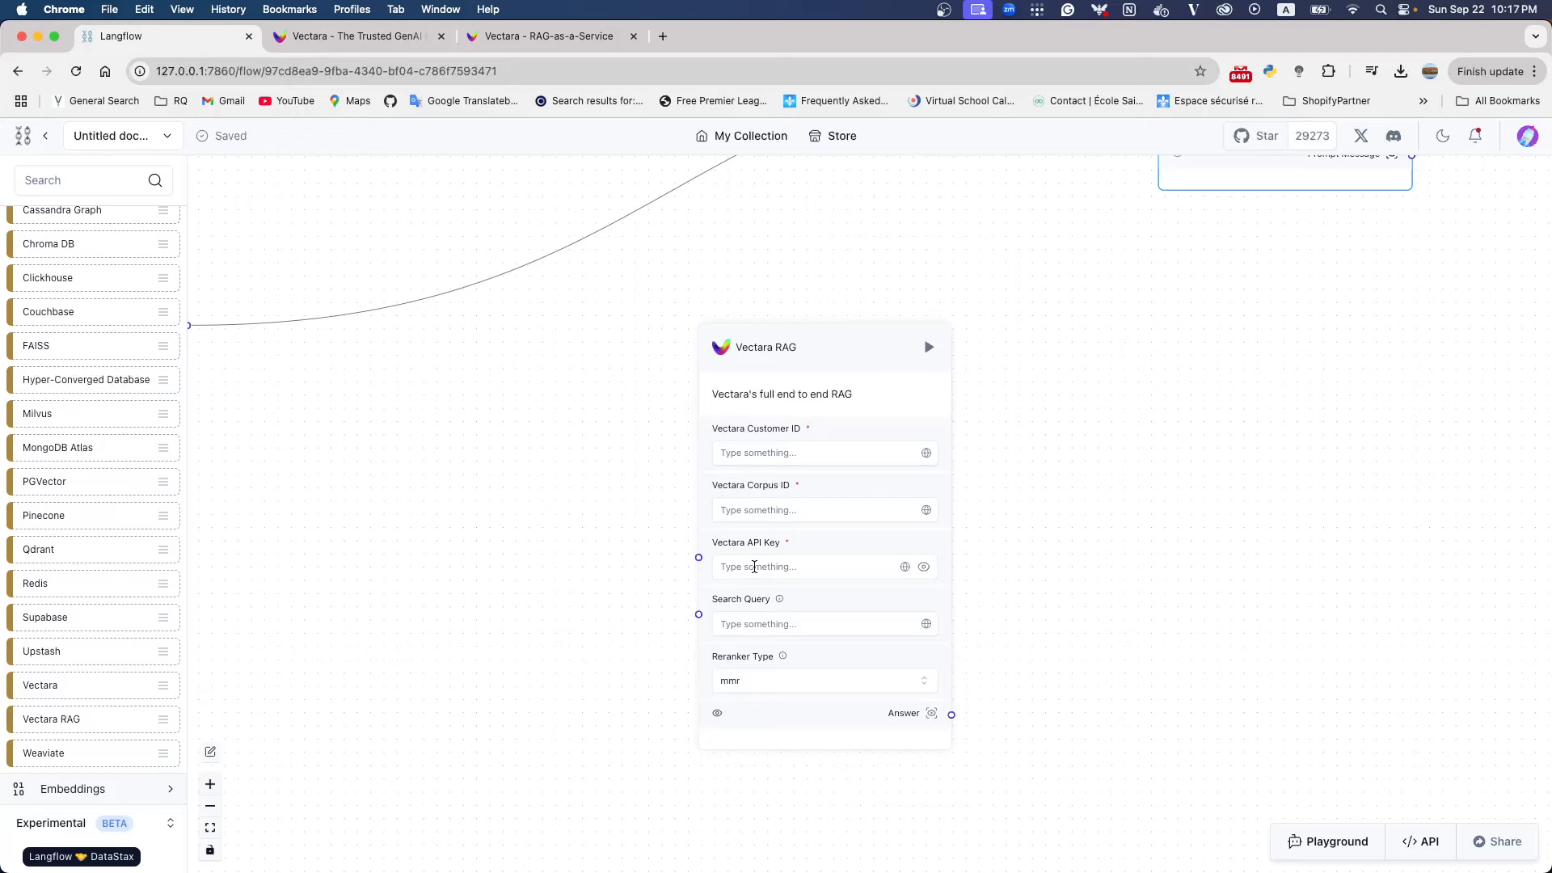
{"action": "left_click", "coordinate": [490, 40]}
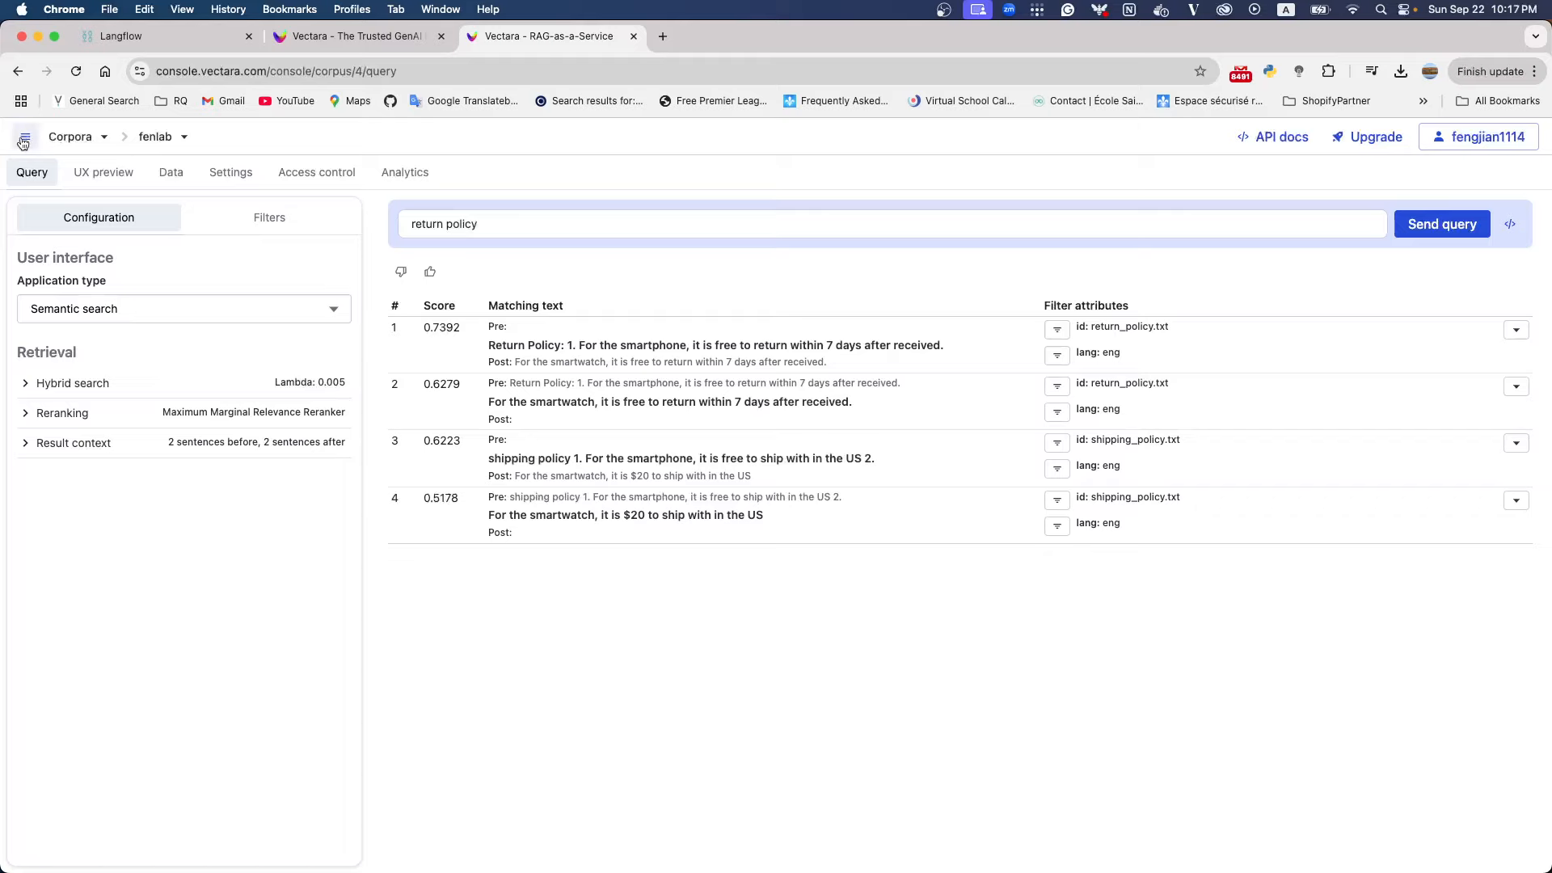
{"action": "left_click", "coordinate": [1446, 143]}
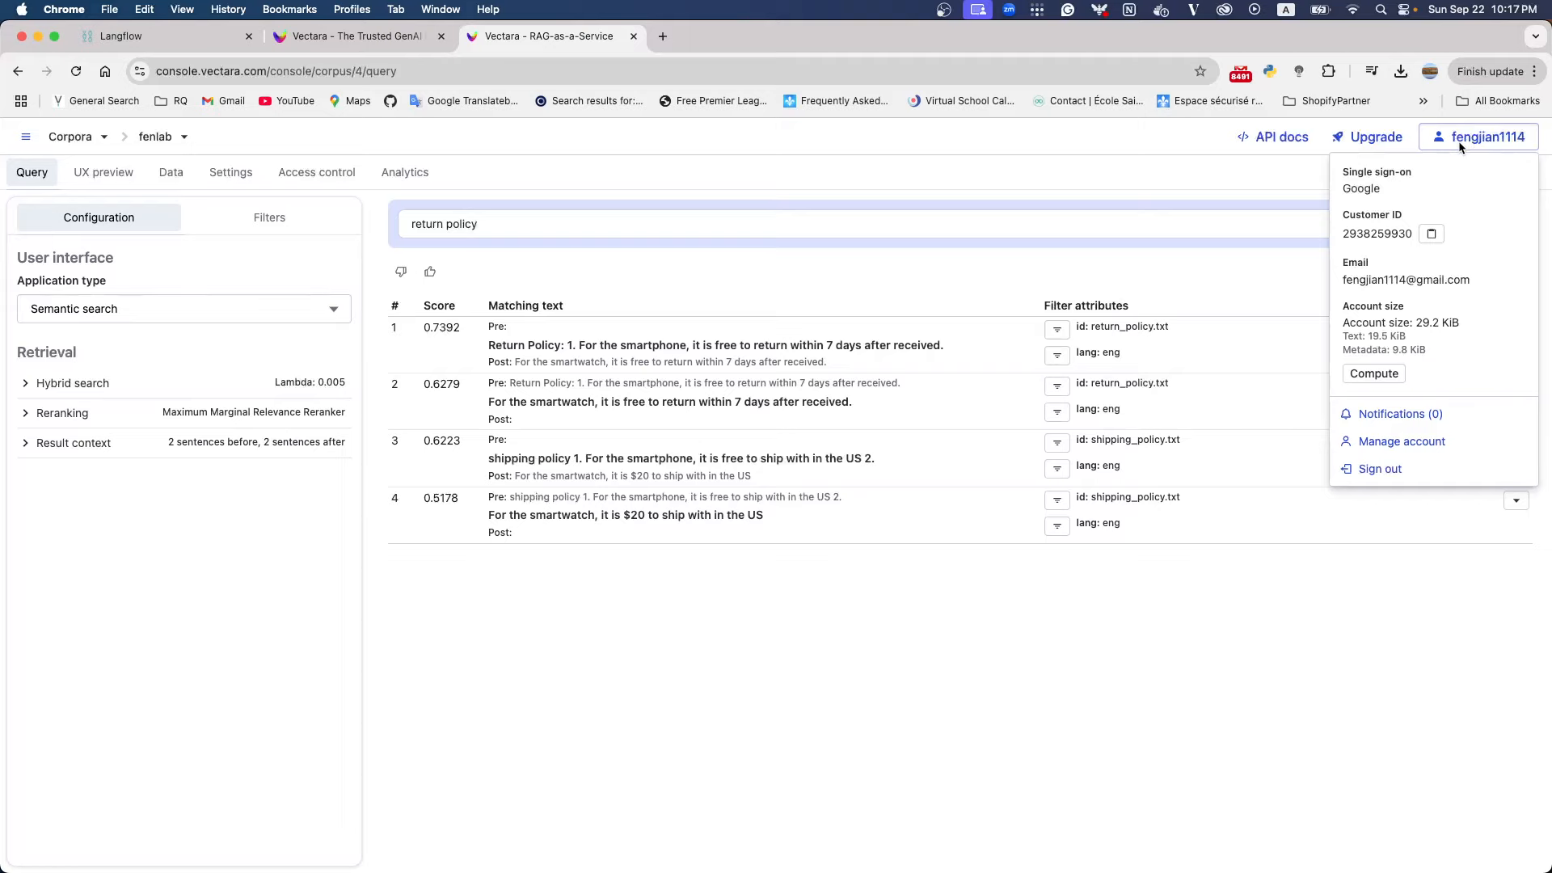
{"action": "left_click", "coordinate": [1431, 233]}
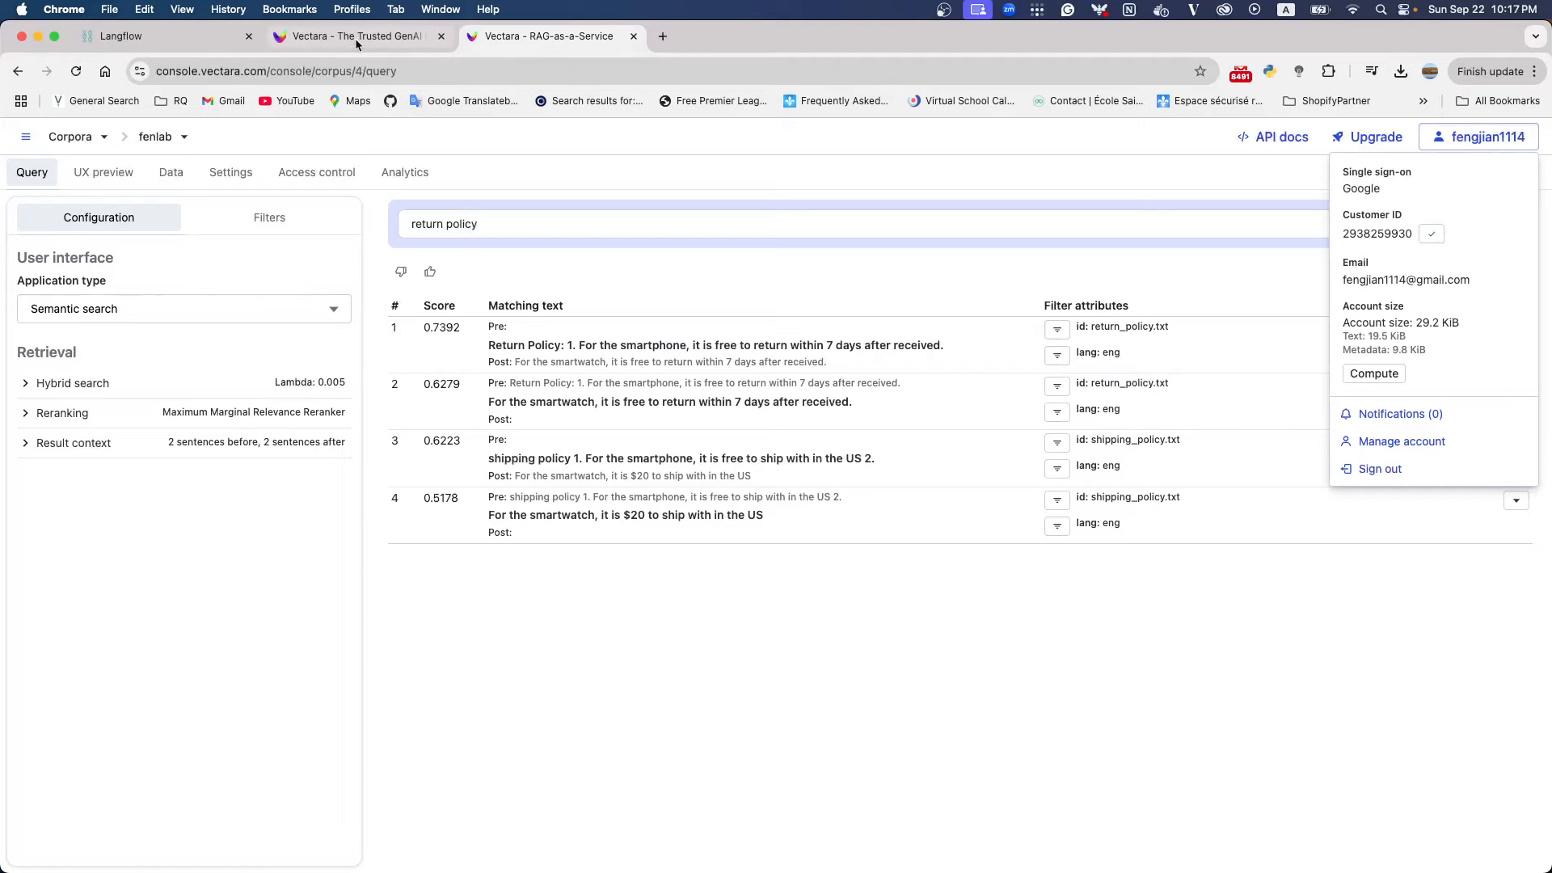
{"action": "left_click", "coordinate": [187, 37]}
{"action": "left_click", "coordinate": [760, 457]}
{"action": "key", "text": "super+v"}
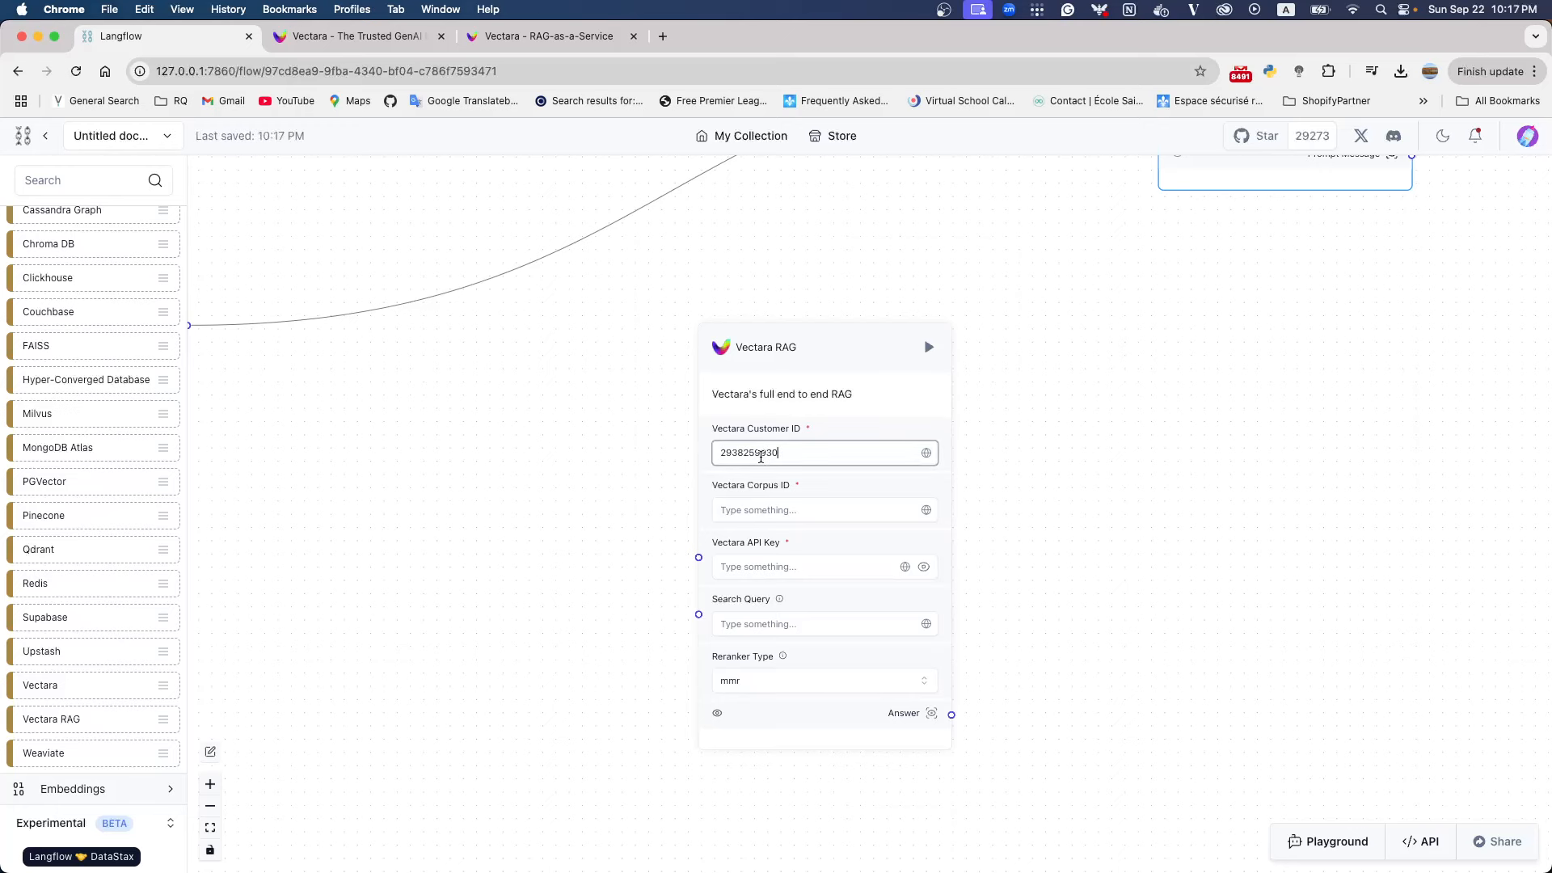
Check the corpus name in the Vectara console and set the component's Vectara Corpus ID to fenlab
{"action": "left_click", "coordinate": [486, 36]}
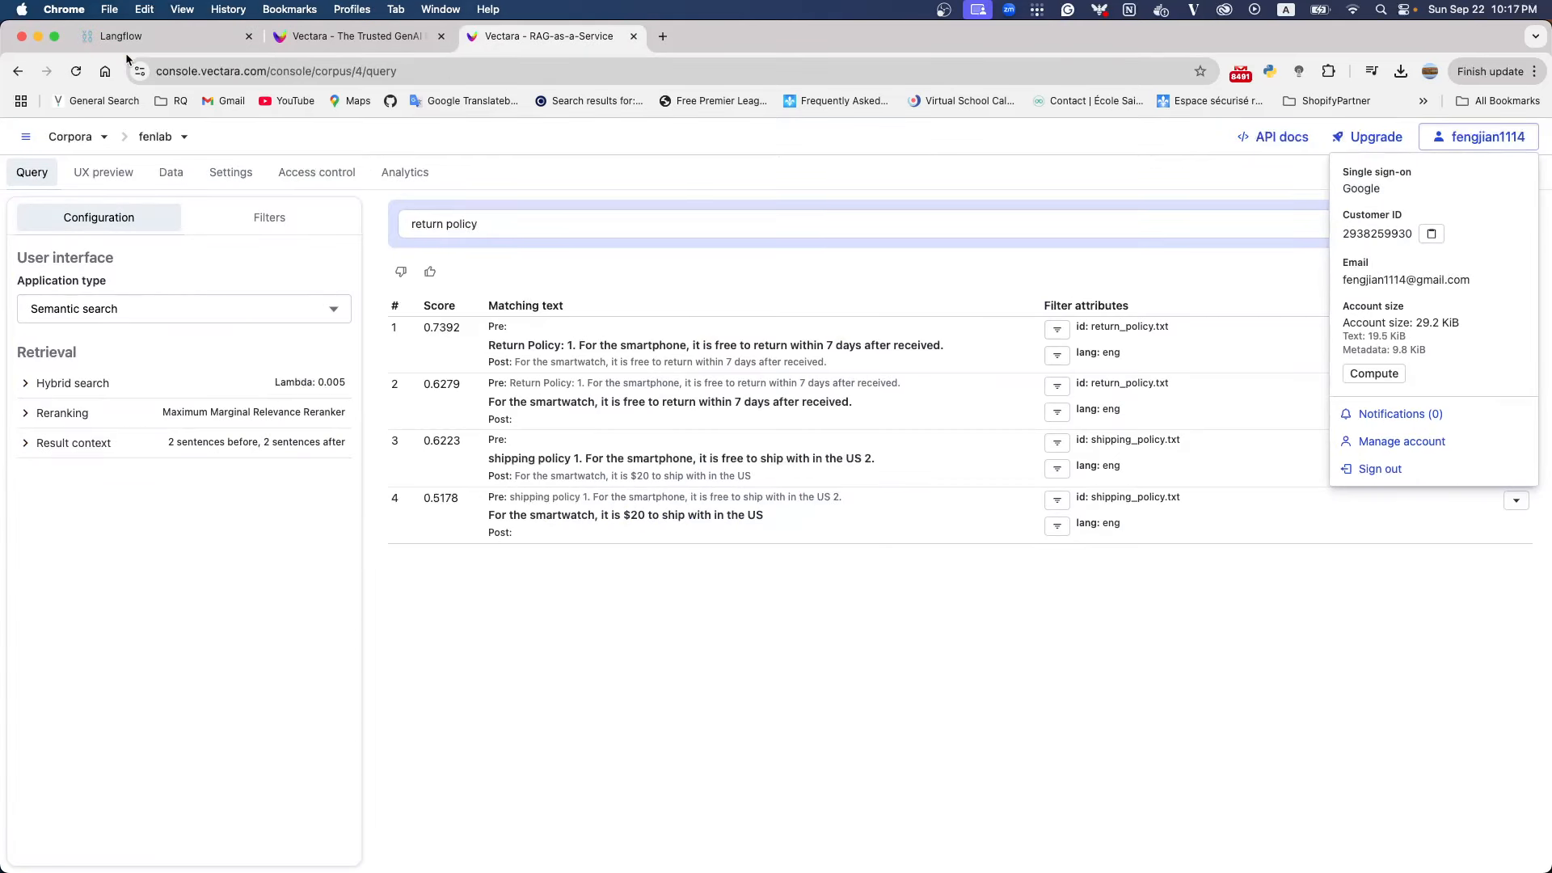
{"action": "left_click", "coordinate": [146, 142]}
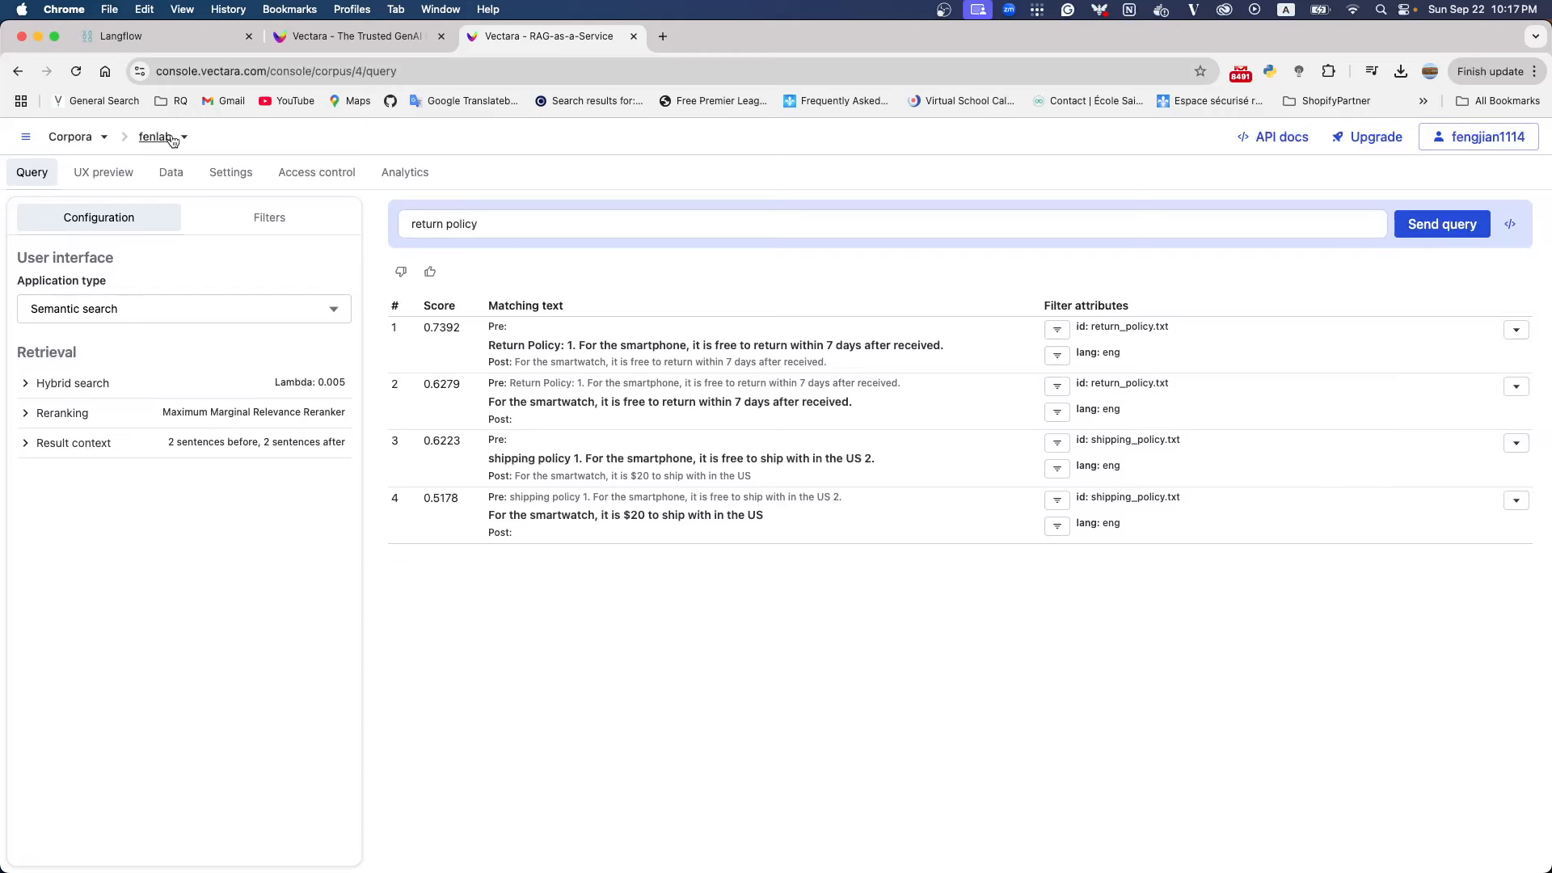
{"action": "left_click", "coordinate": [337, 36]}
{"action": "left_click", "coordinate": [122, 36]}
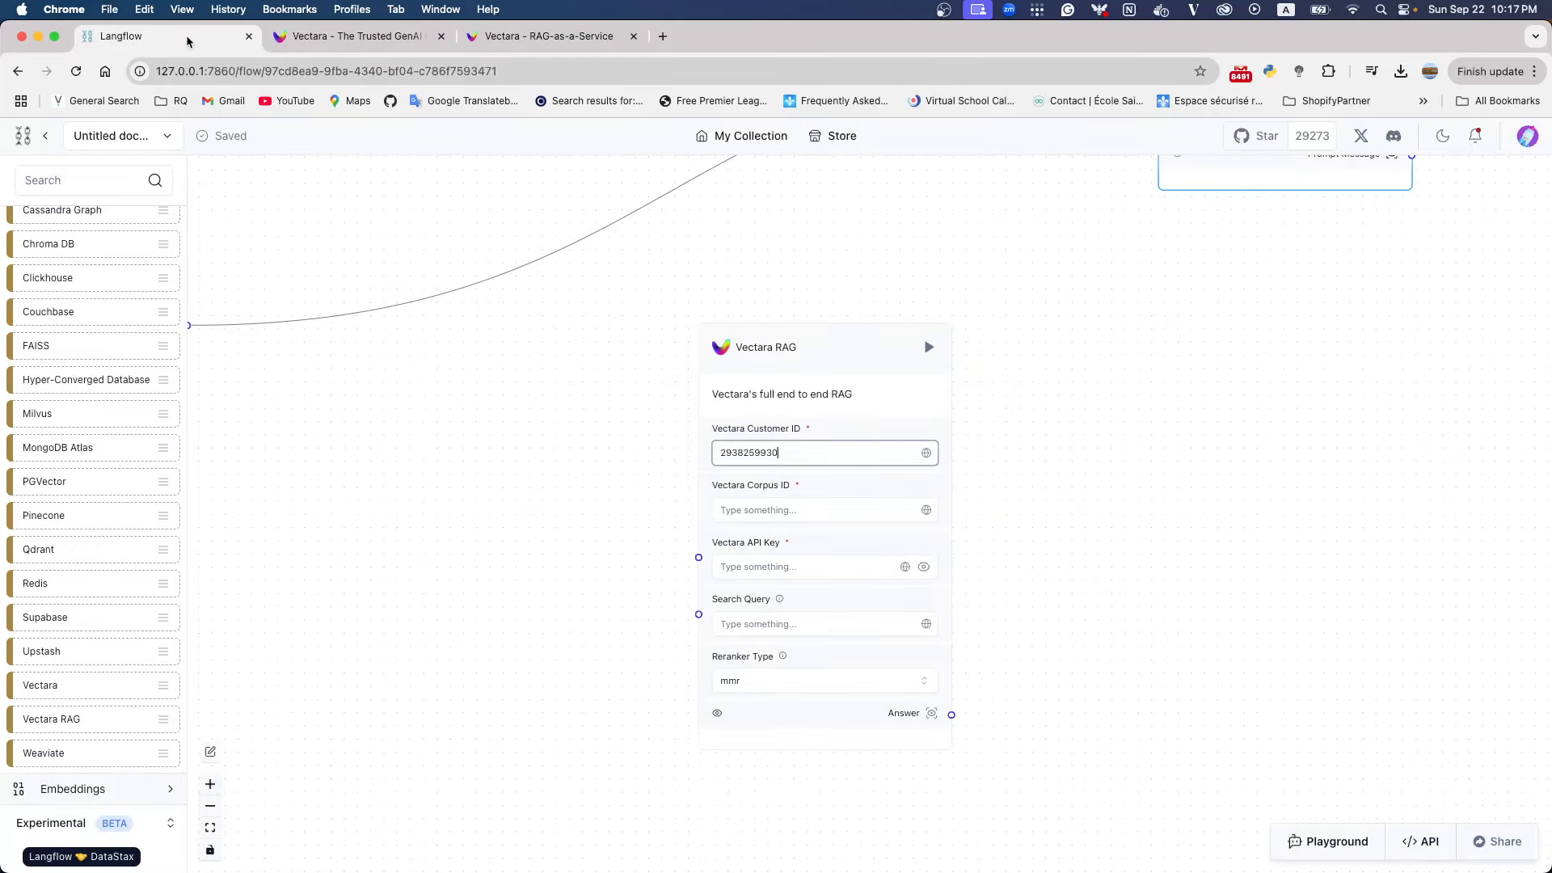
{"action": "left_click", "coordinate": [784, 517]}
{"action": "type", "text": "fenlab"}
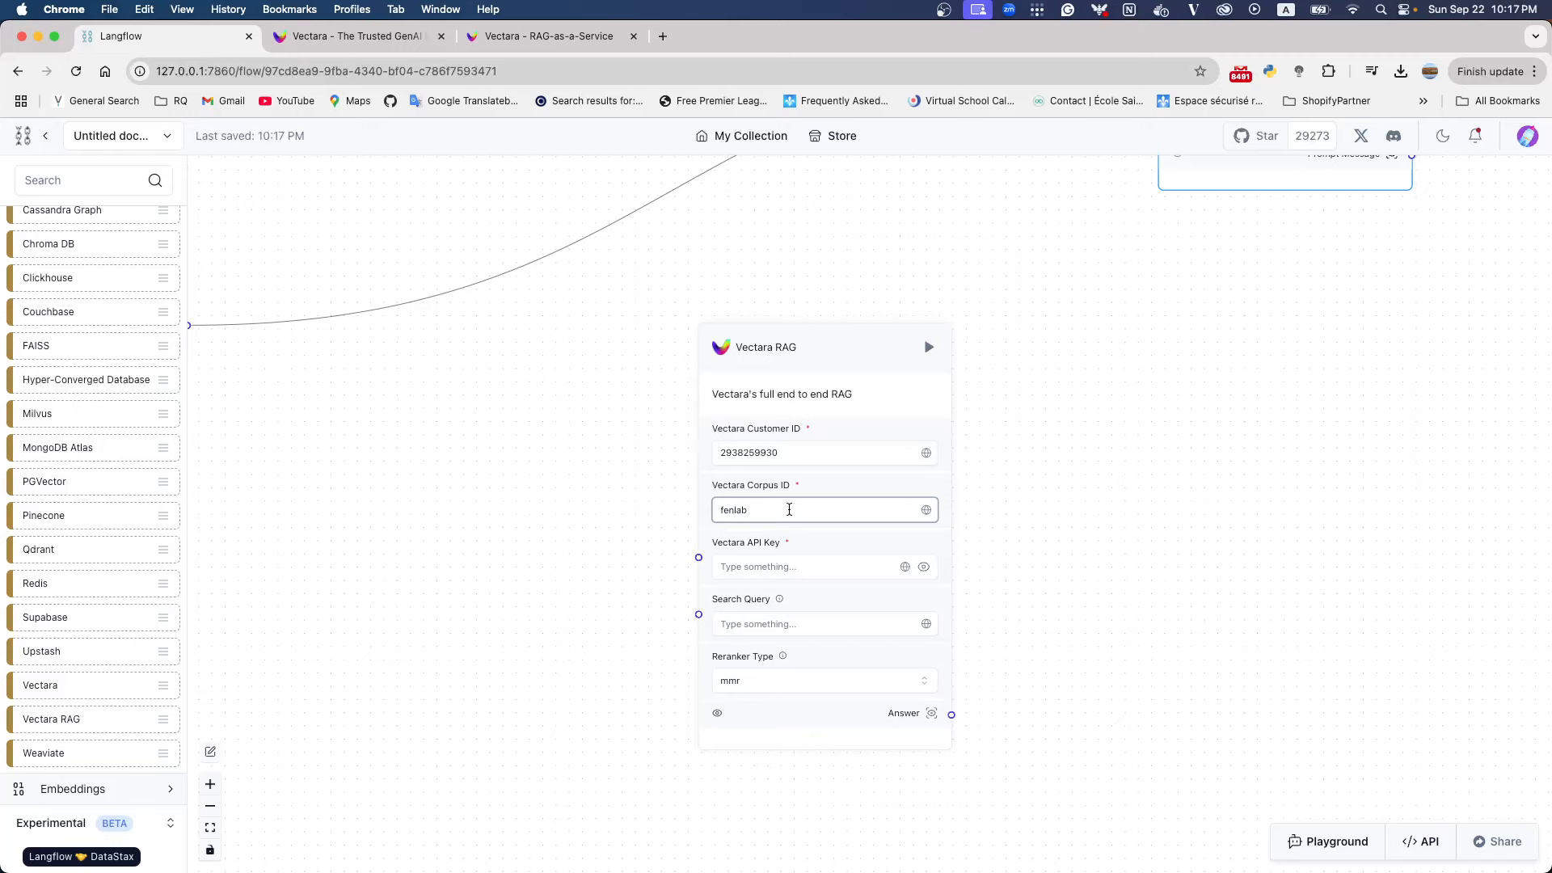
Copy the personal API key from Vectara's Authorization page and paste it as the Vectara API Key in Langflow's Vectara RAG component
{"action": "left_click", "coordinate": [506, 39]}
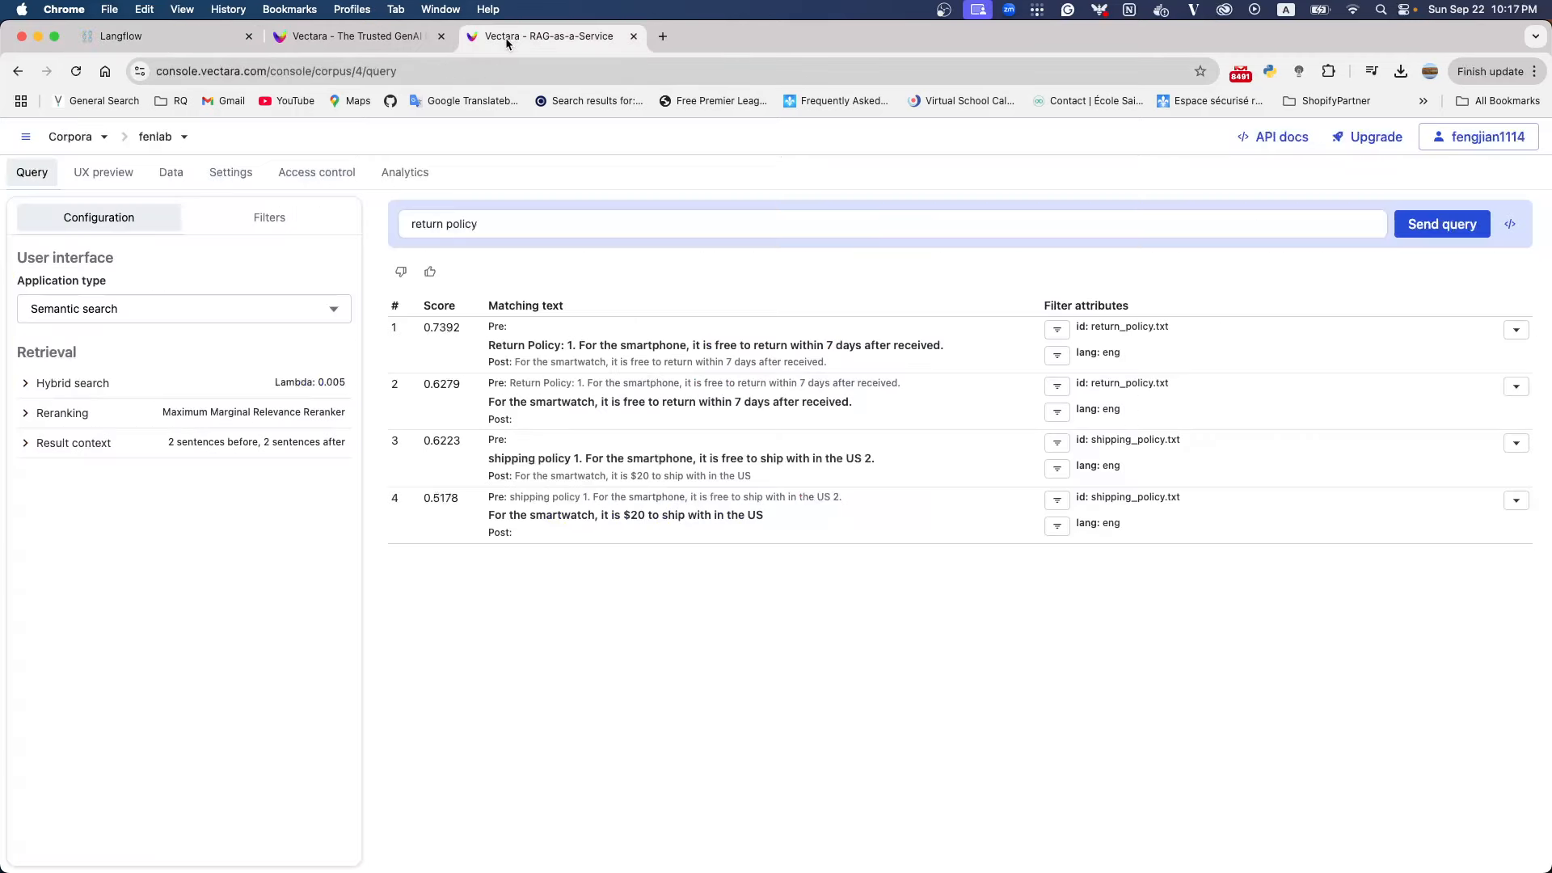
{"action": "left_click", "coordinate": [27, 139]}
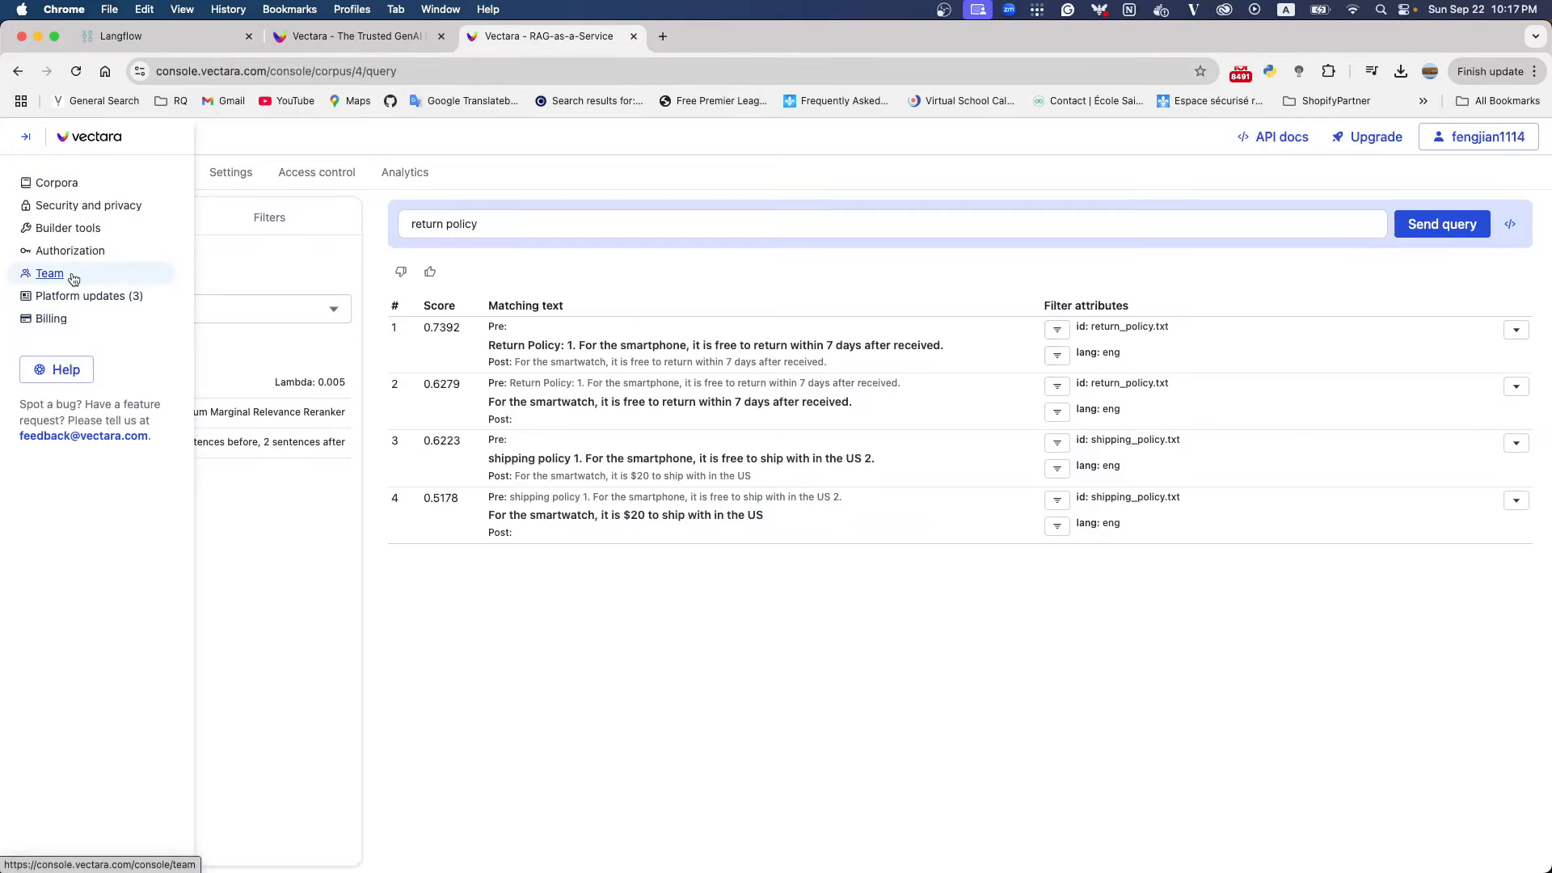
{"action": "left_click", "coordinate": [70, 250]}
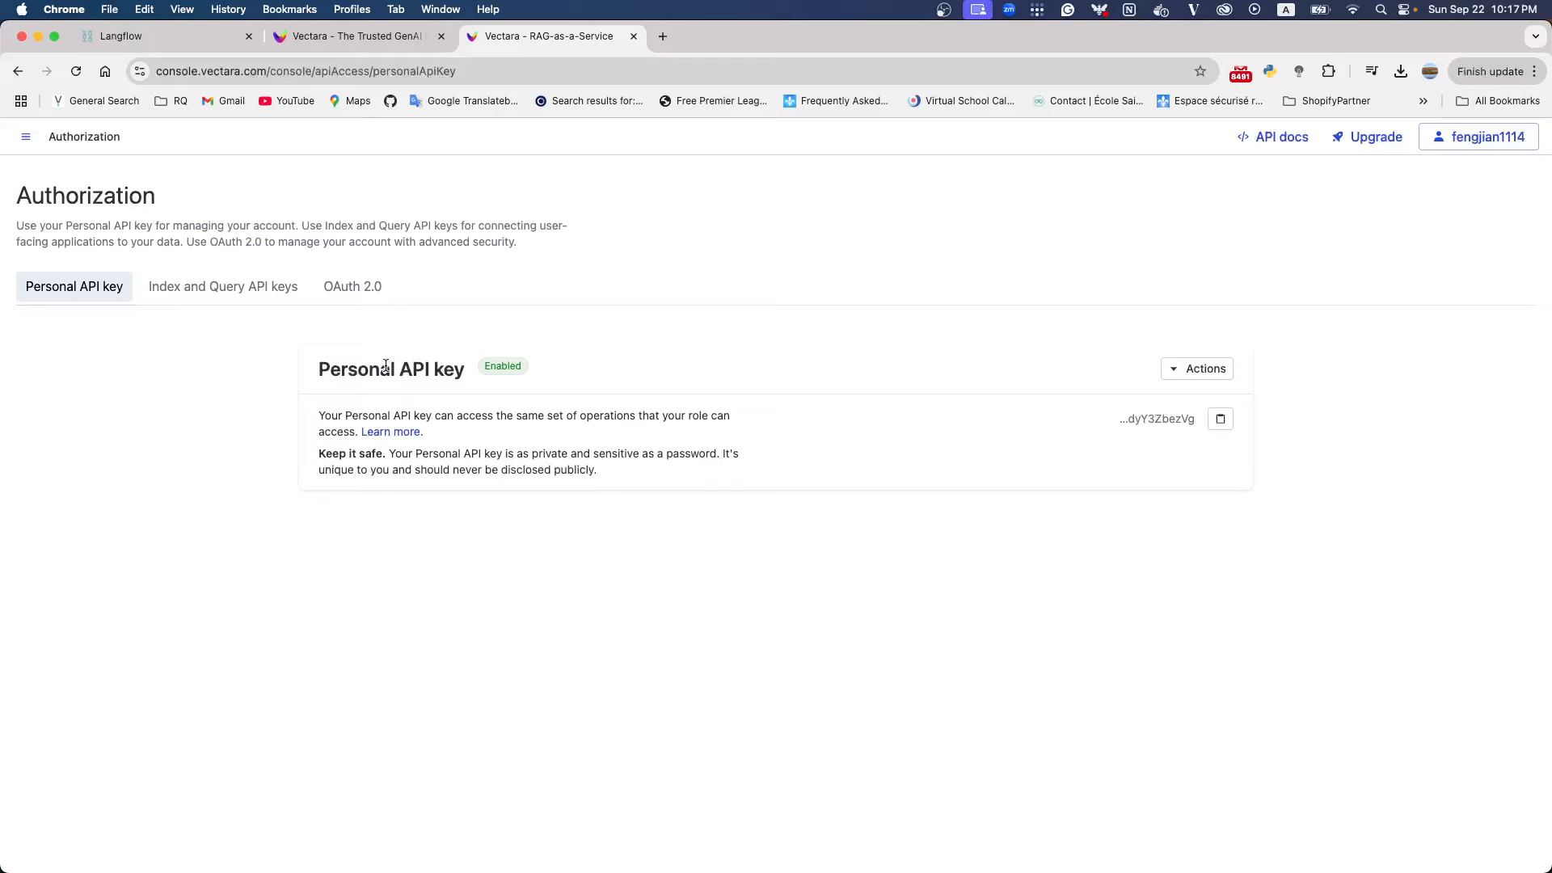
{"action": "left_click_drag", "start_coordinate": [326, 369], "coordinate": [465, 371]}
{"action": "left_click", "coordinate": [1221, 422]}
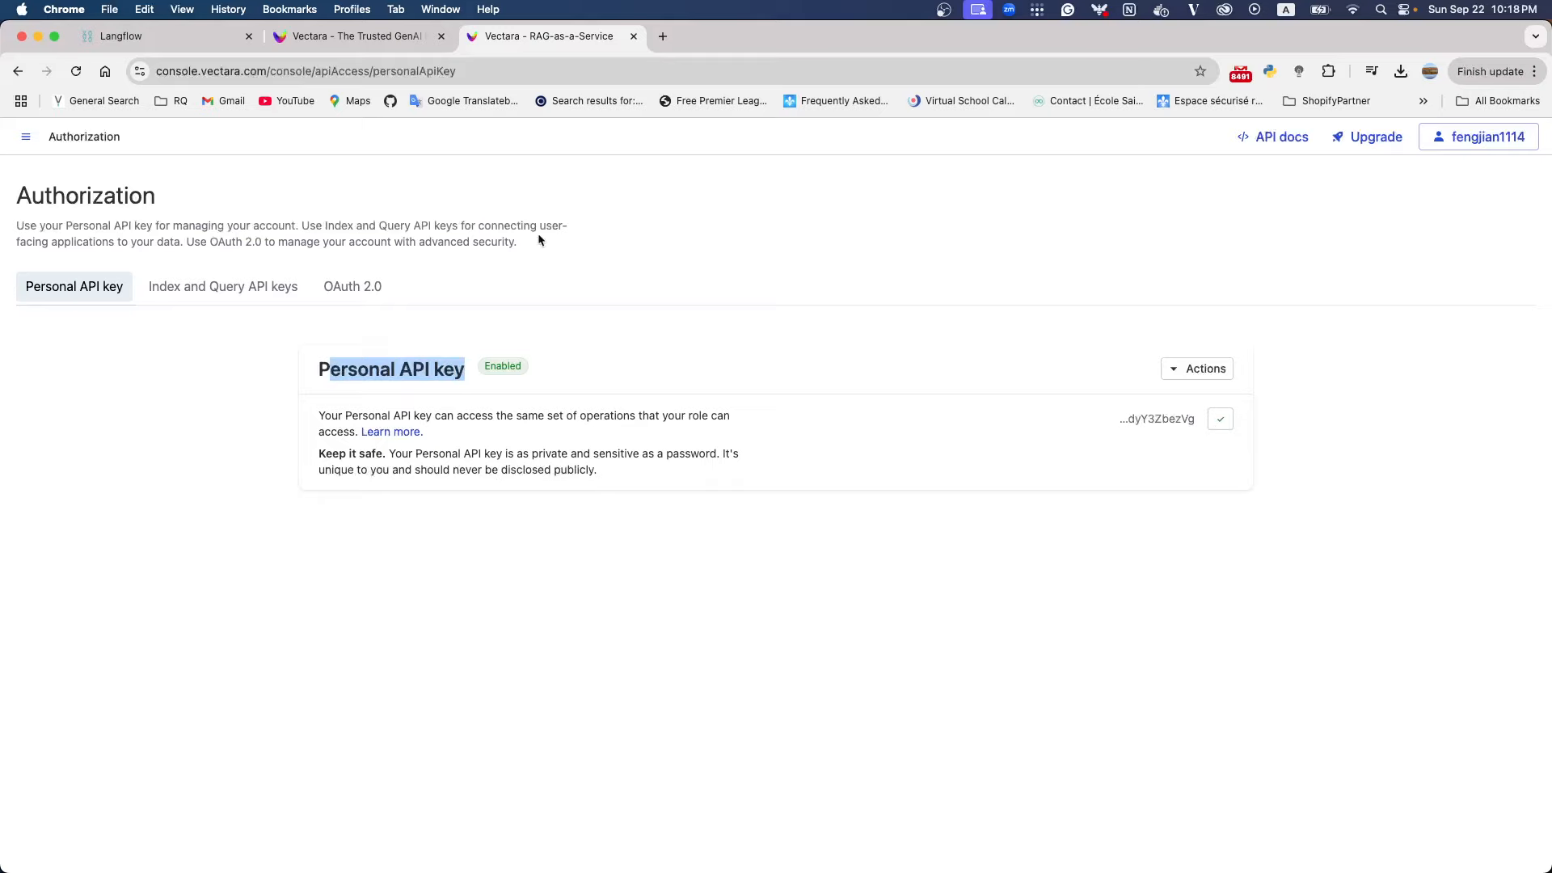
{"action": "left_click", "coordinate": [17, 71]}
{"action": "left_click", "coordinate": [132, 36]}
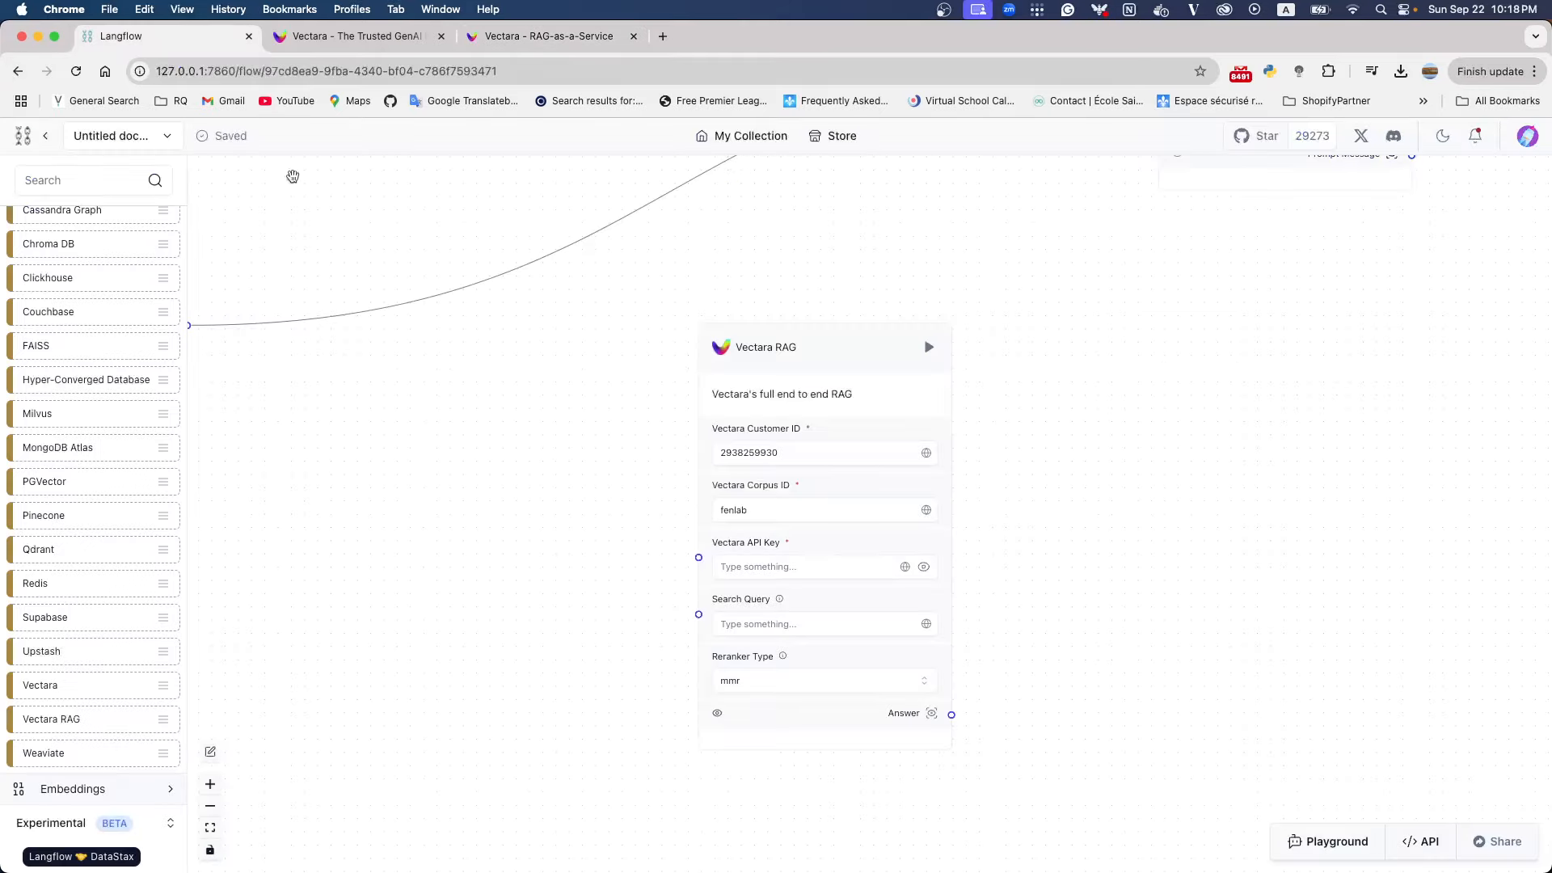
{"action": "left_click", "coordinate": [768, 568]}
{"action": "key", "text": "super+v"}
{"action": "left_click", "coordinate": [1004, 584]}
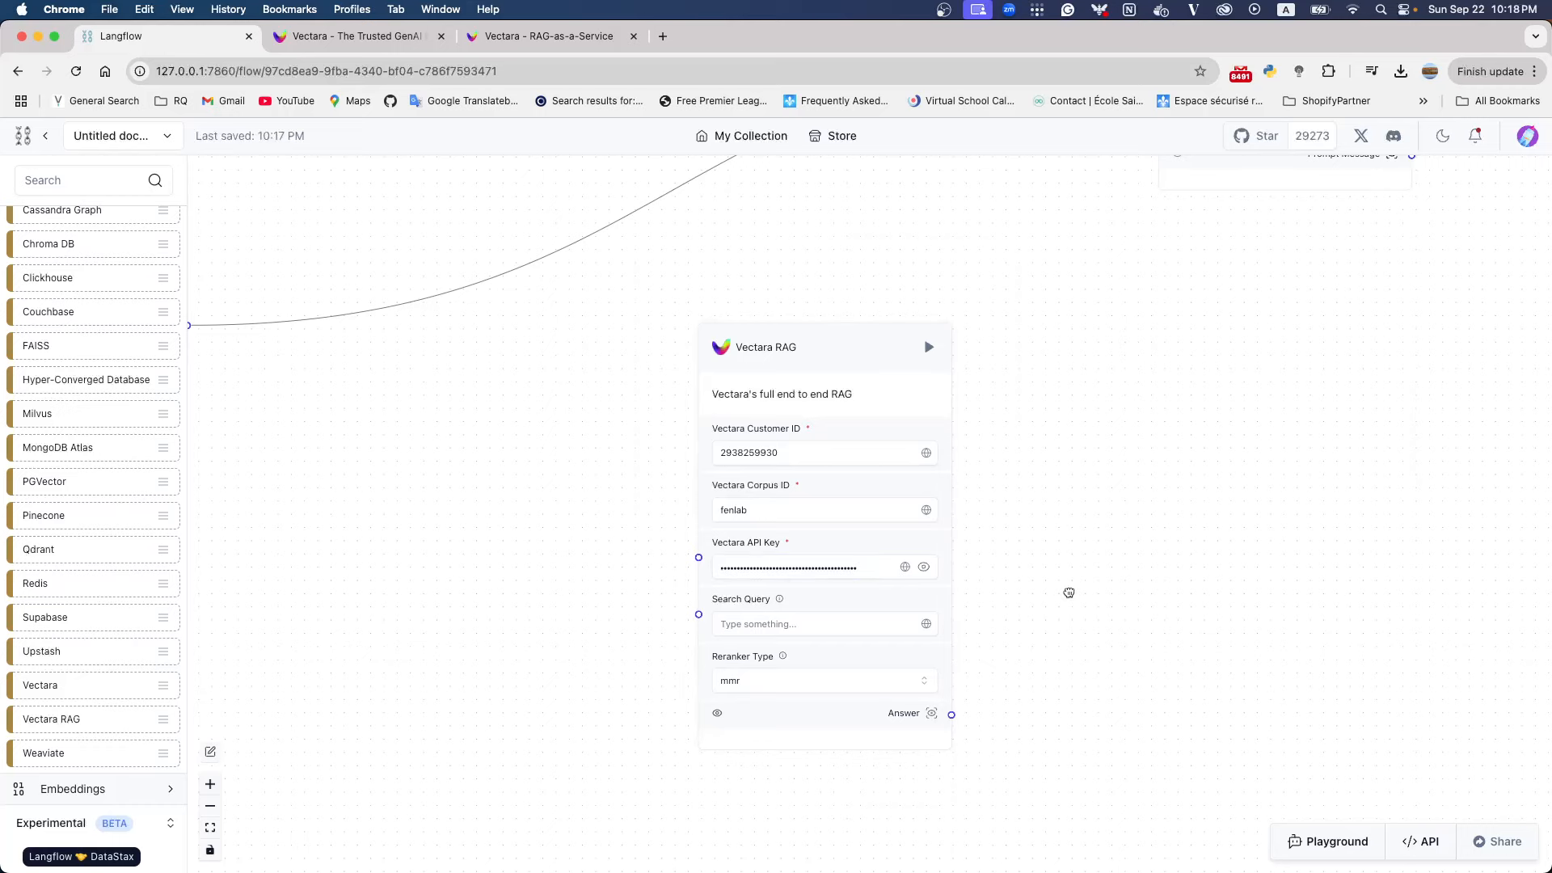
Reposition the Vectara RAG component below and between Chat Input and Prompt, and move Chat Input up beneath Chat Memory
{"action": "left_click_drag", "start_coordinate": [822, 347], "coordinate": [836, 285]}
{"action": "scroll", "coordinate": [808, 347], "scroll_direction": "down", "scroll_amount": 5}
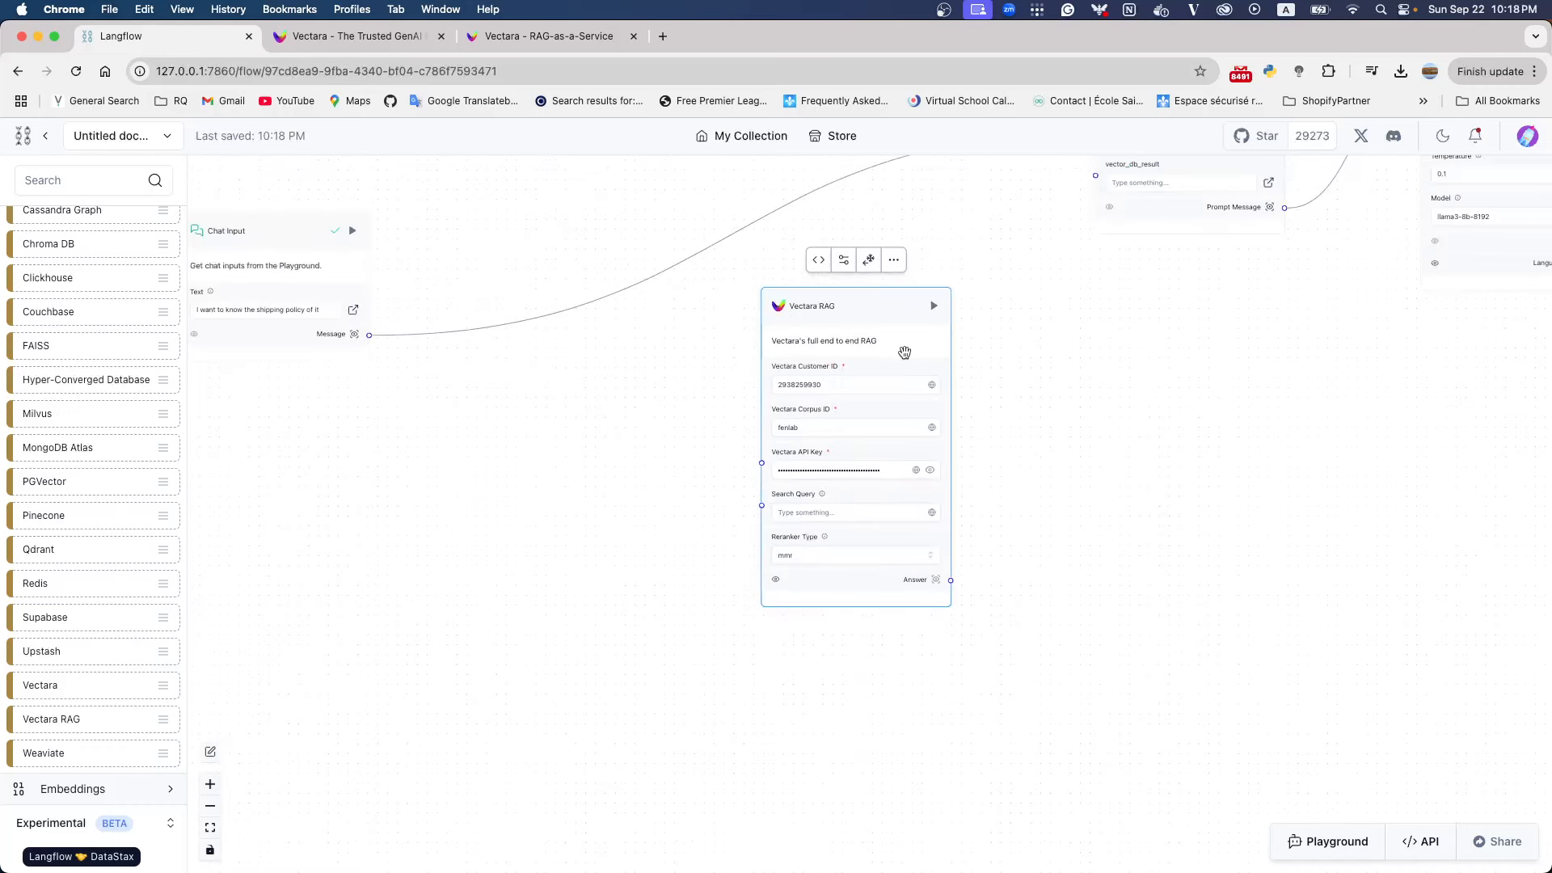
{"action": "left_click_drag", "start_coordinate": [637, 431], "coordinate": [498, 553]}
{"action": "scroll", "coordinate": [905, 425], "scroll_direction": "up", "scroll_amount": 2}
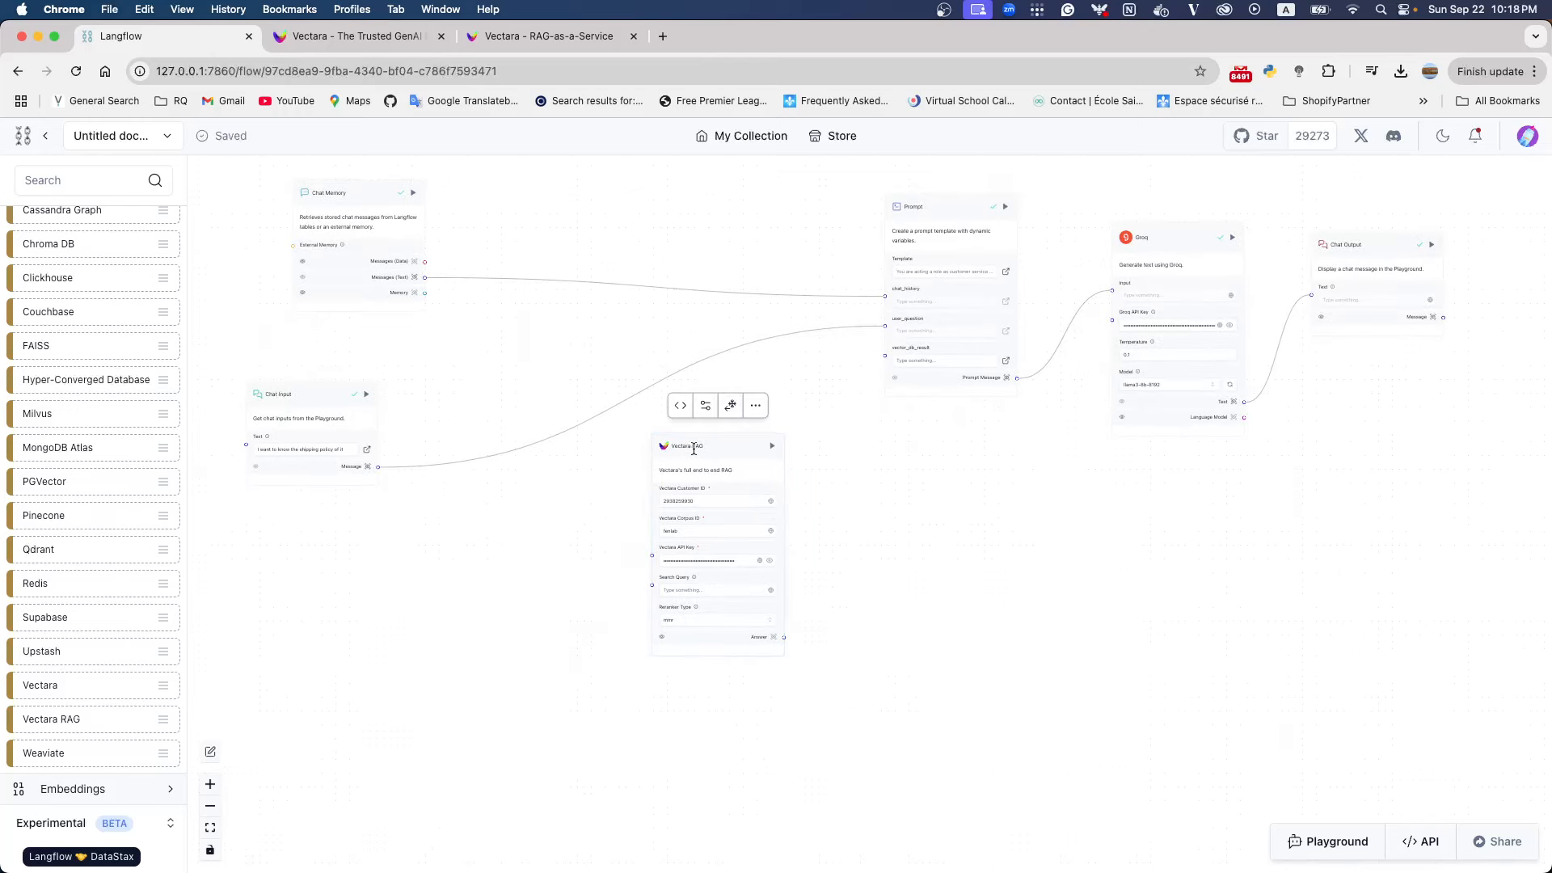
{"action": "left_click_drag", "start_coordinate": [691, 450], "coordinate": [678, 432]}
{"action": "left_click_drag", "start_coordinate": [315, 408], "coordinate": [351, 361]}
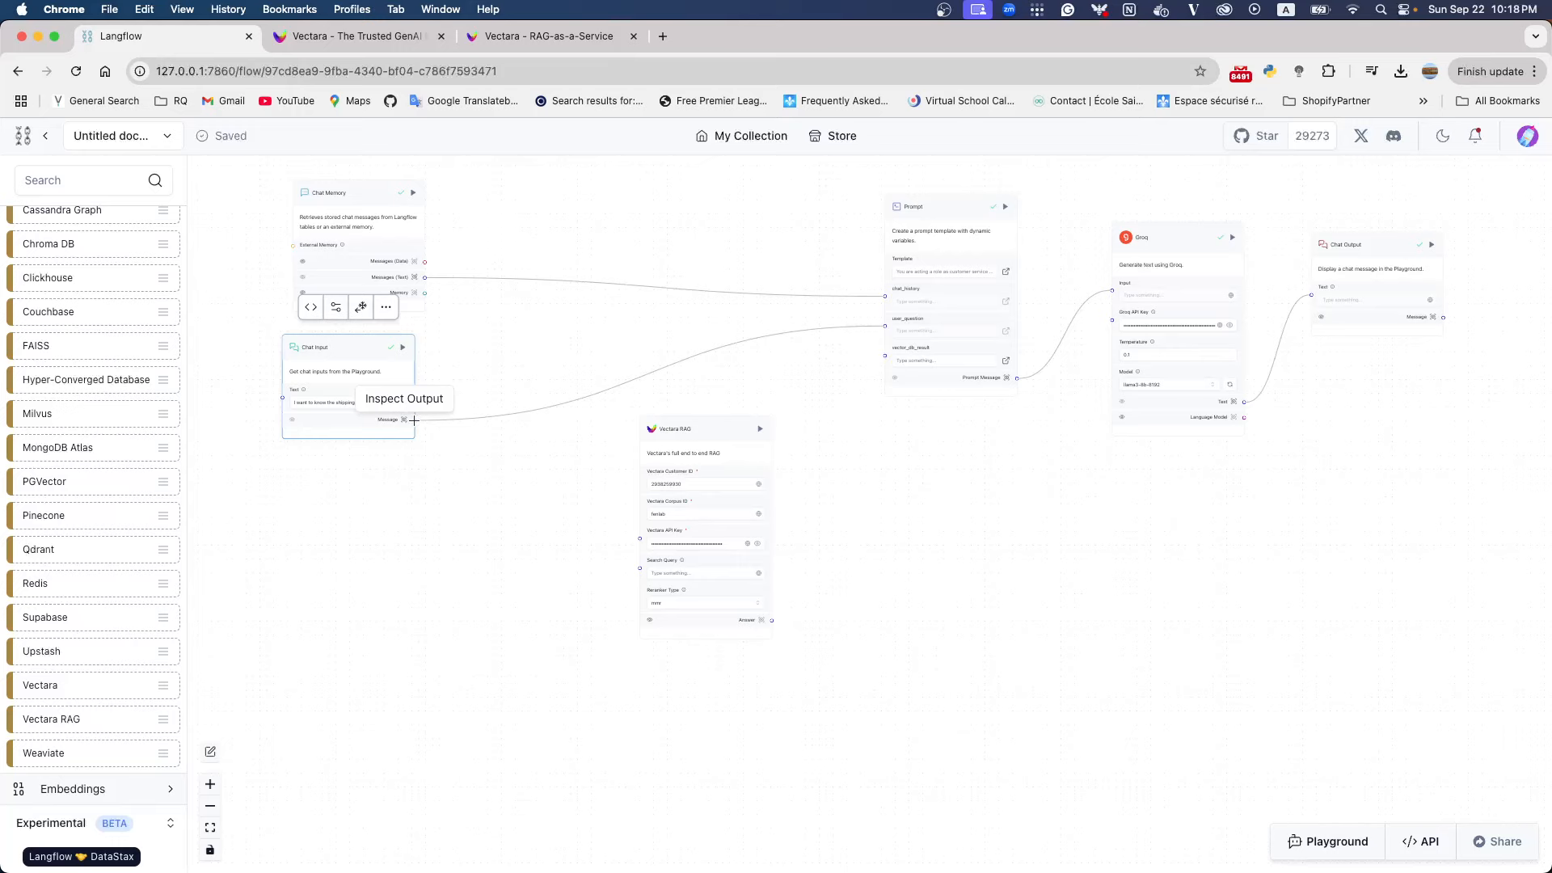
Connect Chat Input's Message output to Vectara RAG's Search Query, and Vectara RAG's Answer output to the Prompt's vector_db_result input
{"action": "left_click_drag", "start_coordinate": [414, 420], "coordinate": [641, 571]}
{"action": "scroll", "coordinate": [816, 559], "scroll_direction": "up", "scroll_amount": 5}
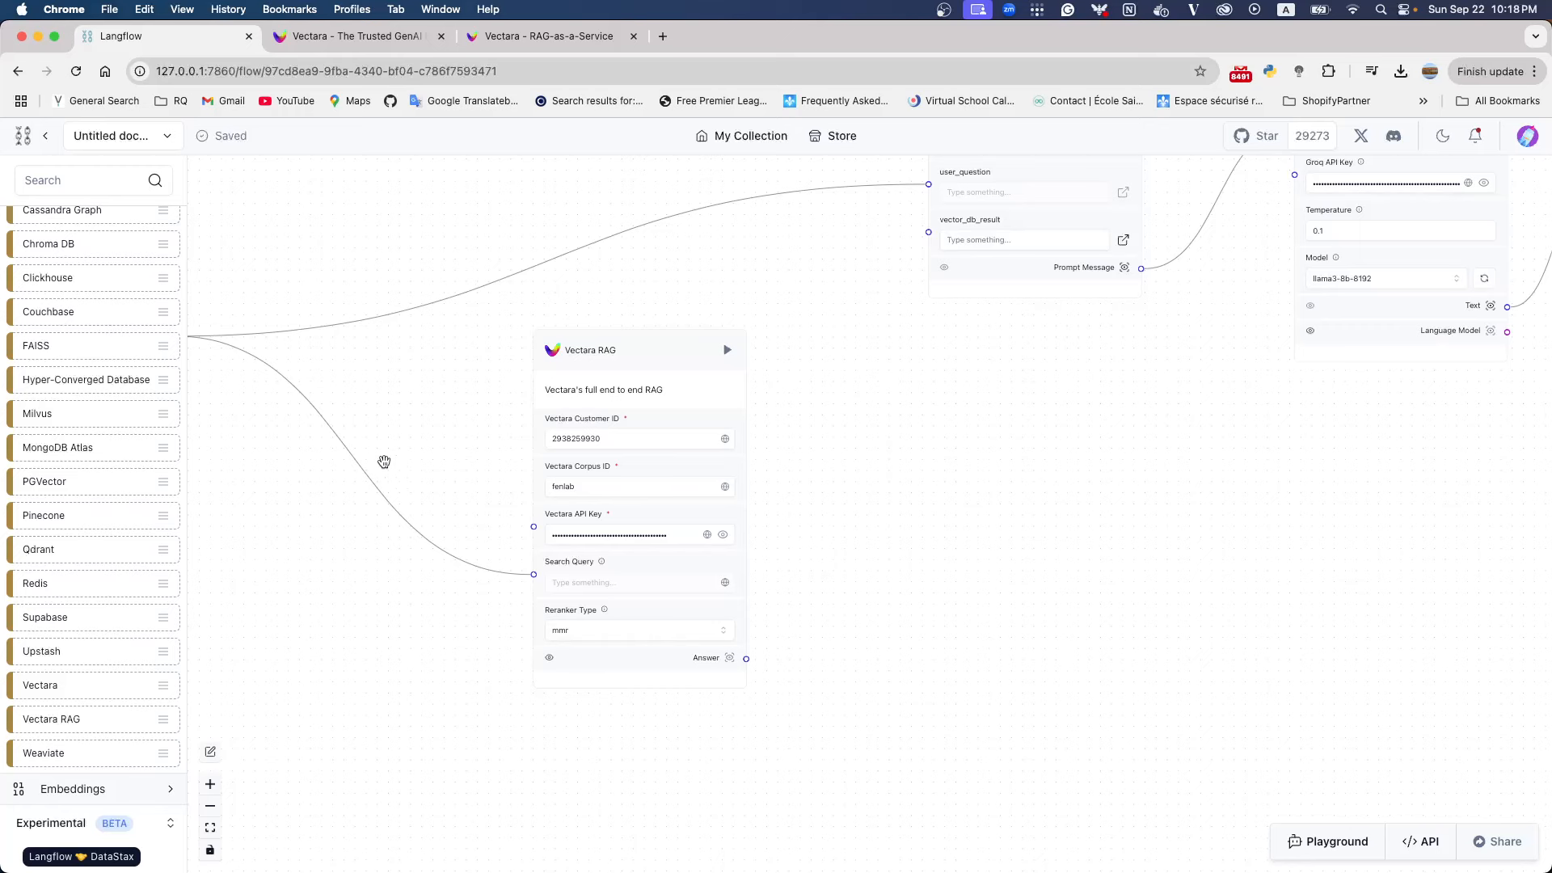
{"action": "scroll", "coordinate": [384, 461], "scroll_direction": "left", "scroll_amount": 5}
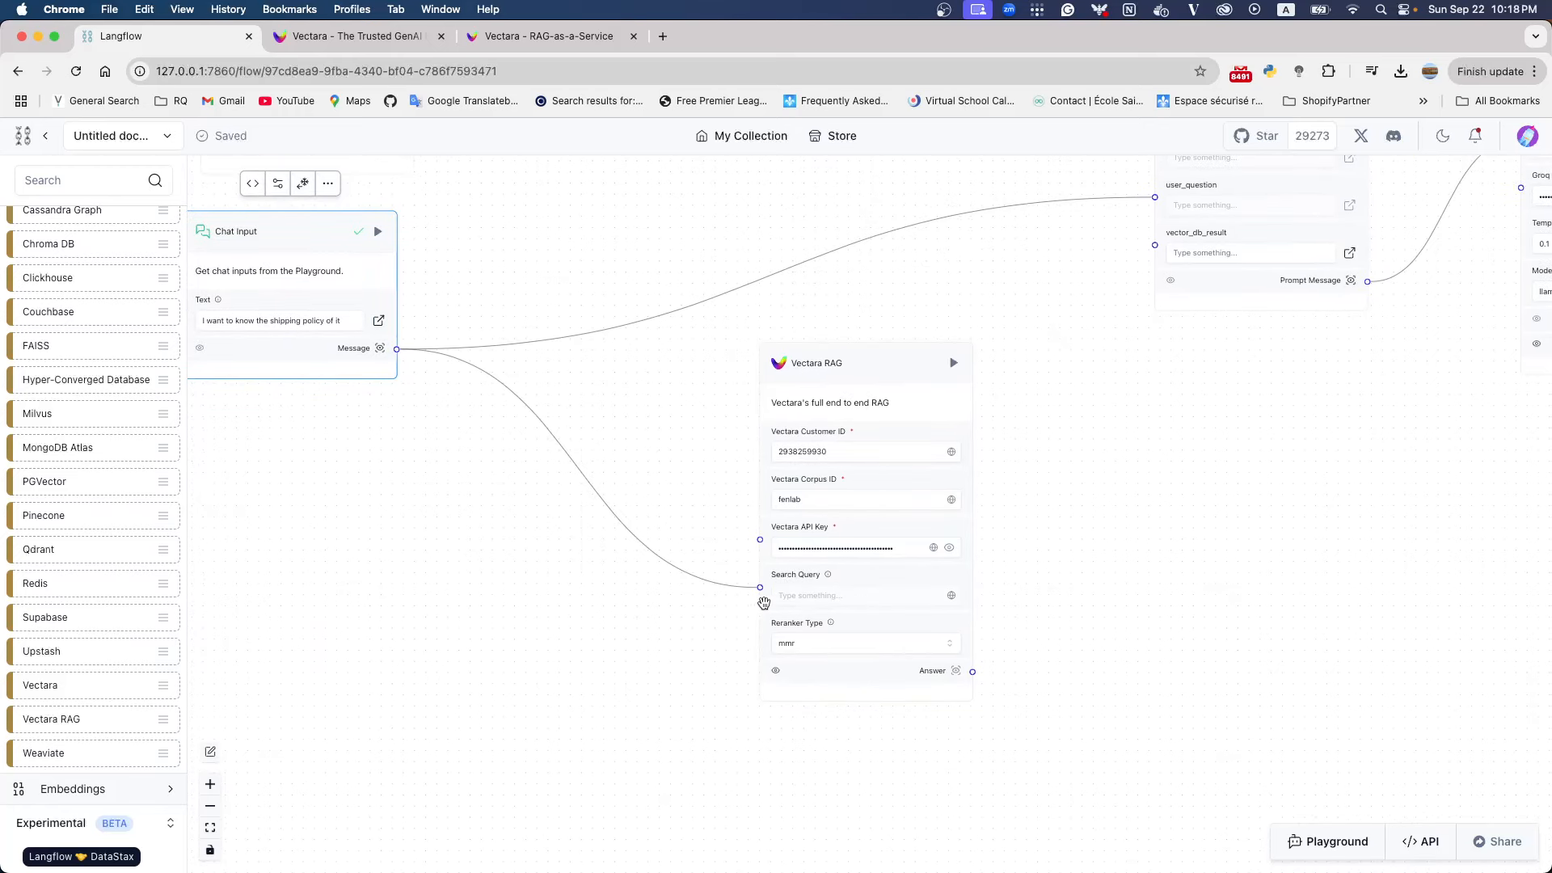
{"action": "left_click_drag", "start_coordinate": [1057, 461], "coordinate": [788, 496]}
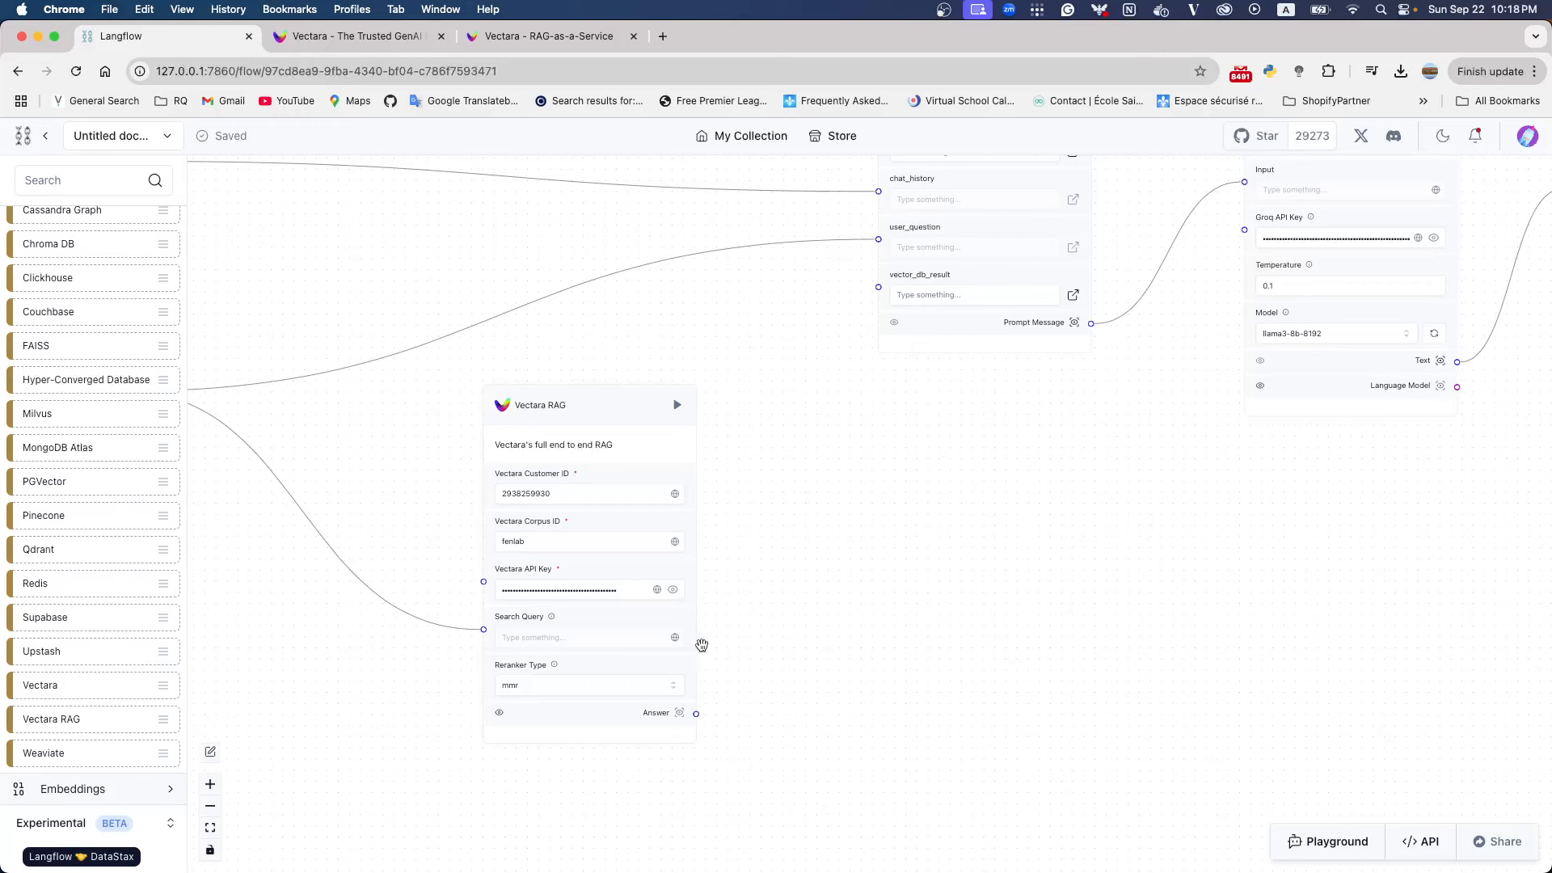
{"action": "left_click_drag", "start_coordinate": [696, 714], "coordinate": [879, 287]}
Tighten the flow layout by moving Vectara RAG closer to Prompt and shifting Chat Memory and Chat Input toward Vectara RAG
{"action": "left_click_drag", "start_coordinate": [960, 471], "coordinate": [915, 592]}
{"action": "left_click_drag", "start_coordinate": [519, 540], "coordinate": [603, 473]}
{"action": "mouse_move", "coordinate": [860, 604]}
{"action": "left_mouse_down"}
{"action": "mouse_move", "coordinate": [911, 546]}
{"action": "mouse_move", "coordinate": [843, 585]}
{"action": "left_mouse_up"}
{"action": "left_click_drag", "start_coordinate": [1101, 455], "coordinate": [725, 527]}
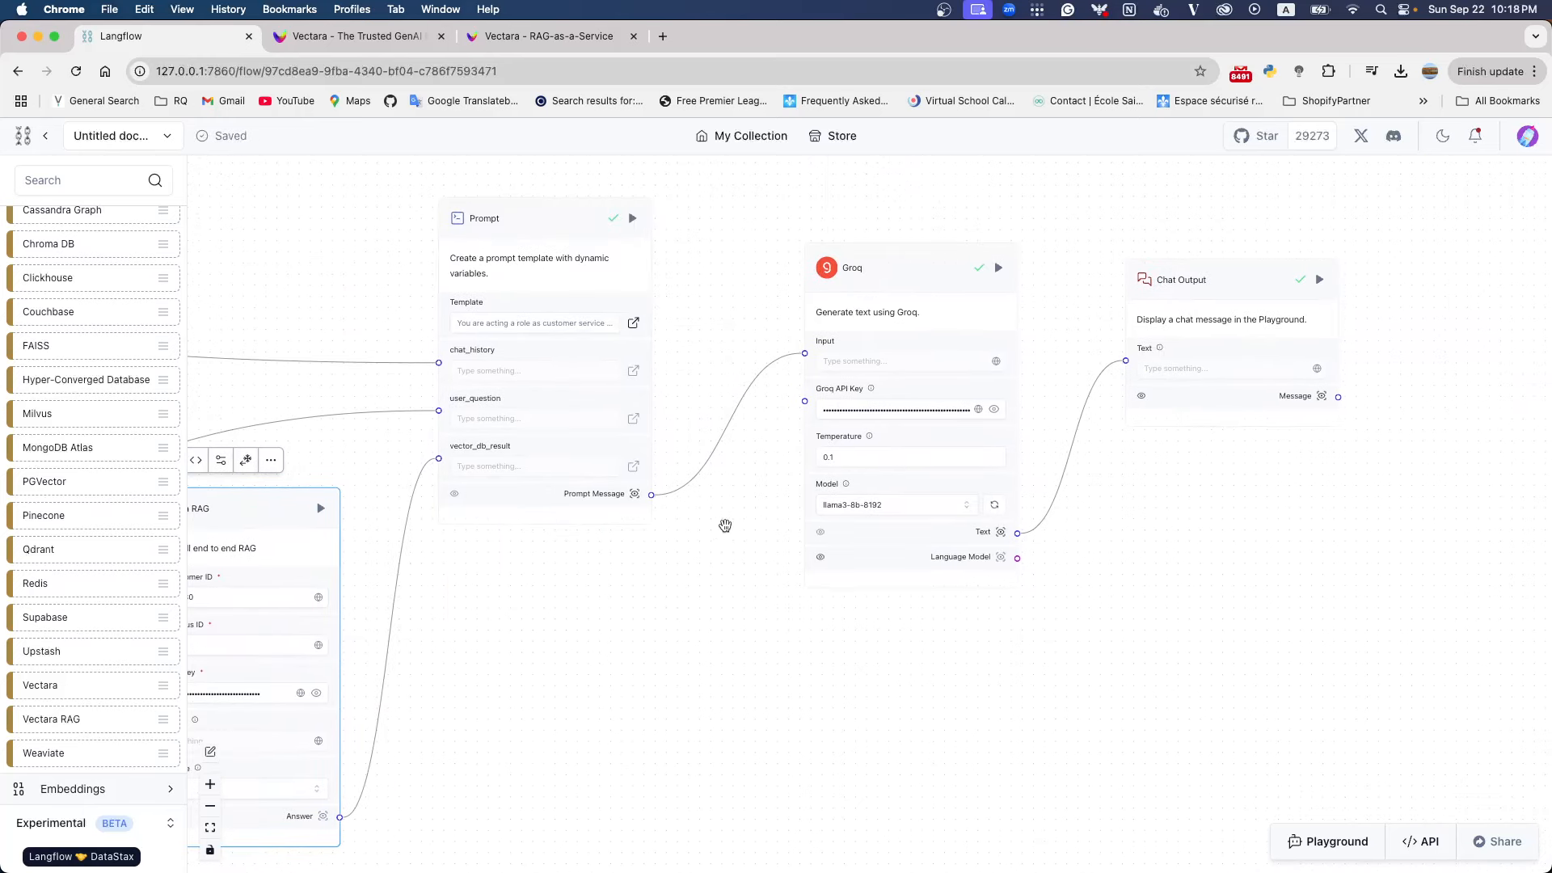
{"action": "left_click_drag", "start_coordinate": [531, 650], "coordinate": [883, 567]}
{"action": "scroll", "coordinate": [869, 592], "scroll_direction": "down", "scroll_amount": 3}
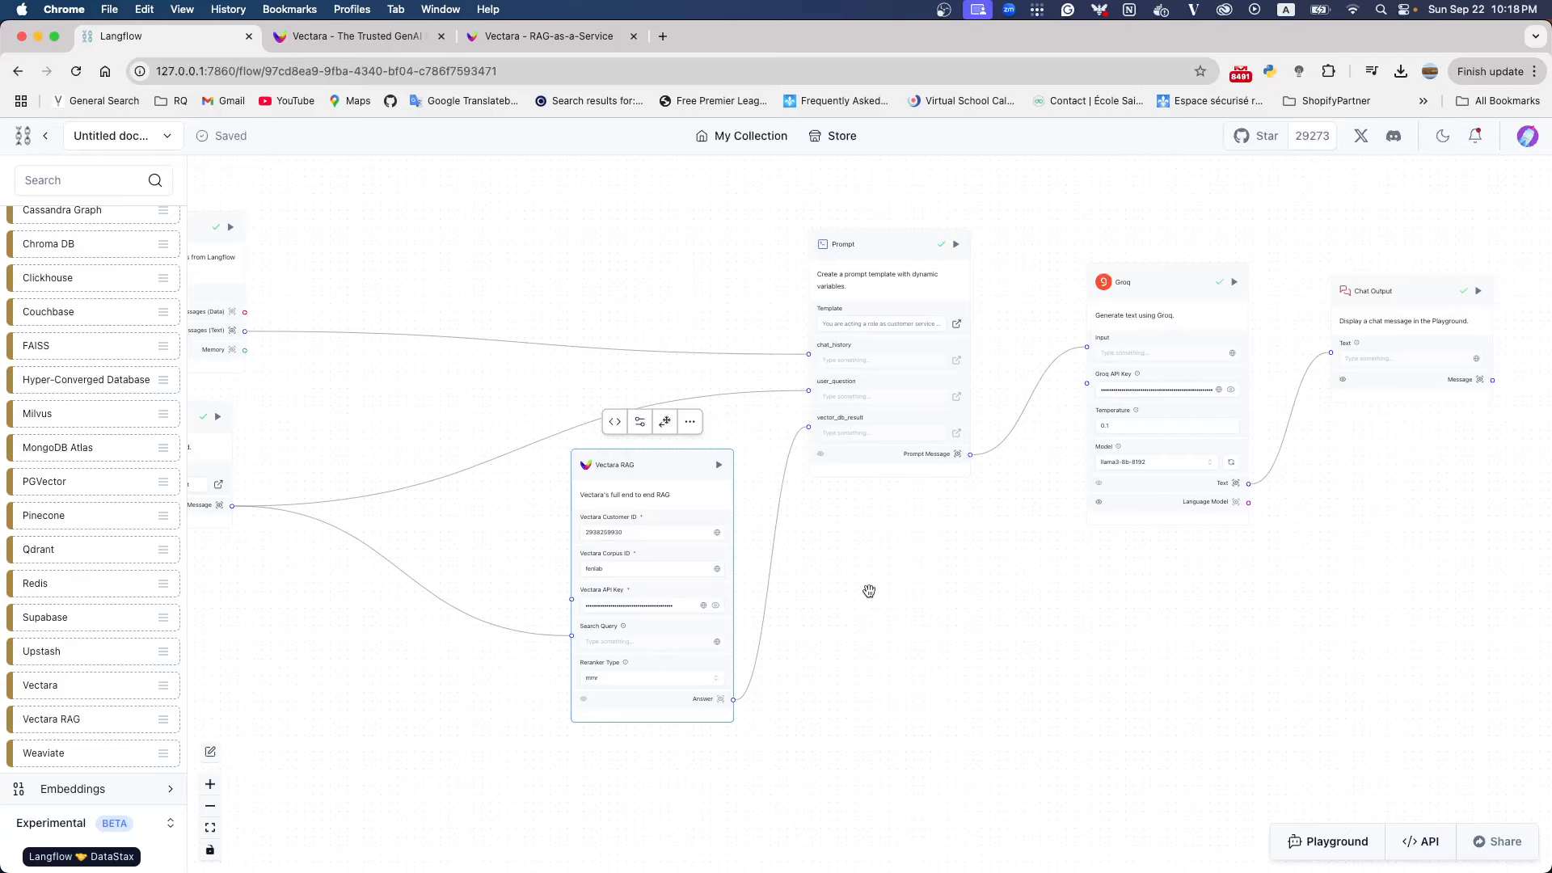
{"action": "left_click_drag", "start_coordinate": [197, 235], "coordinate": [438, 214]}
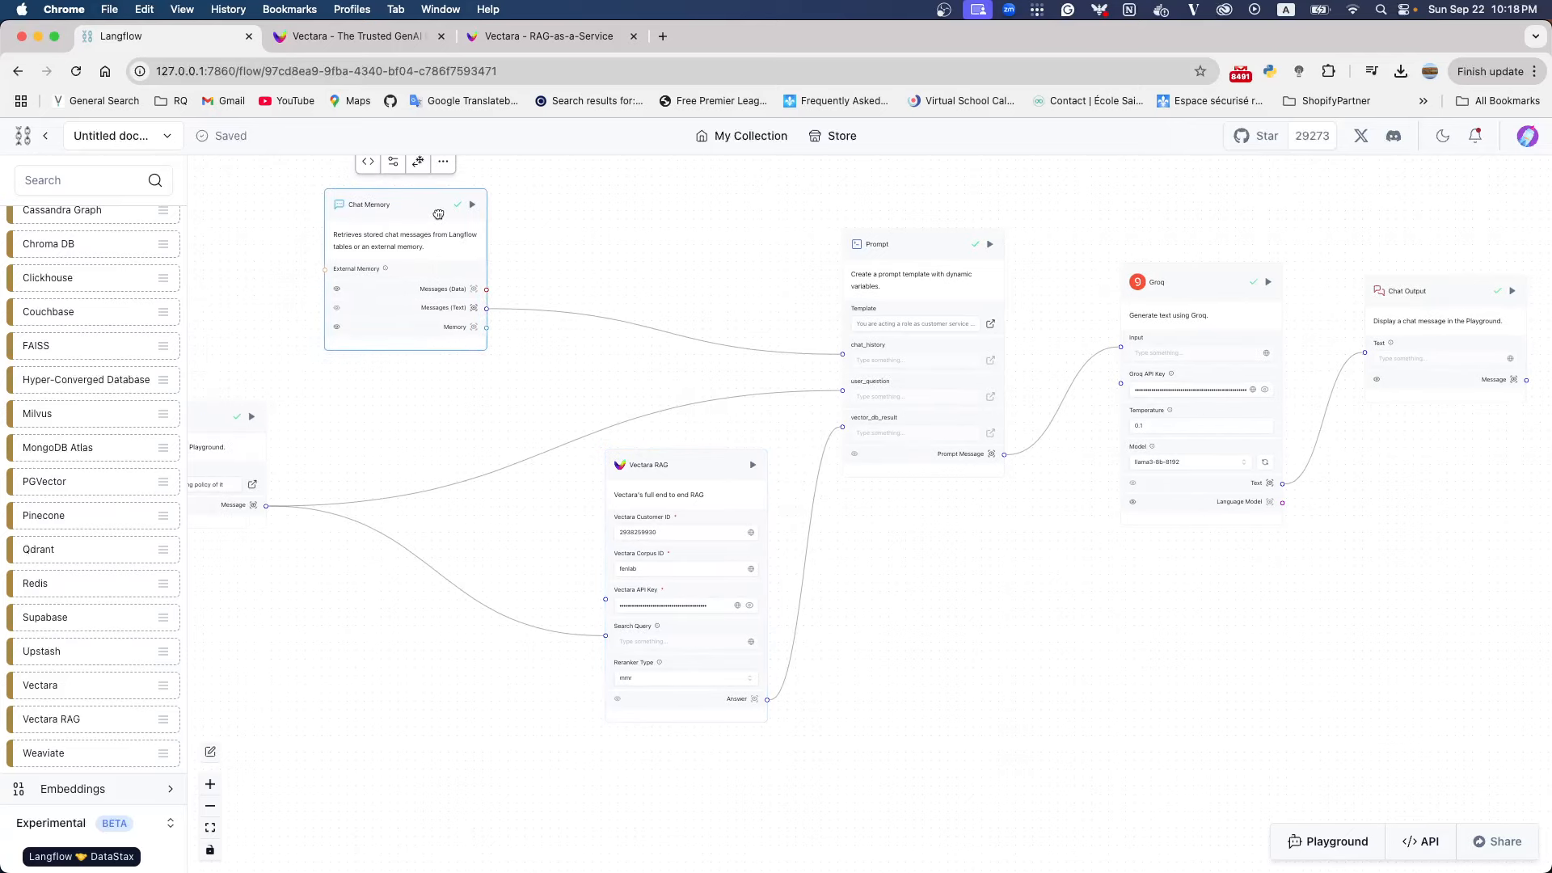
{"action": "left_click_drag", "start_coordinate": [220, 425], "coordinate": [461, 409]}
{"action": "left_click_drag", "start_coordinate": [917, 582], "coordinate": [802, 495]}
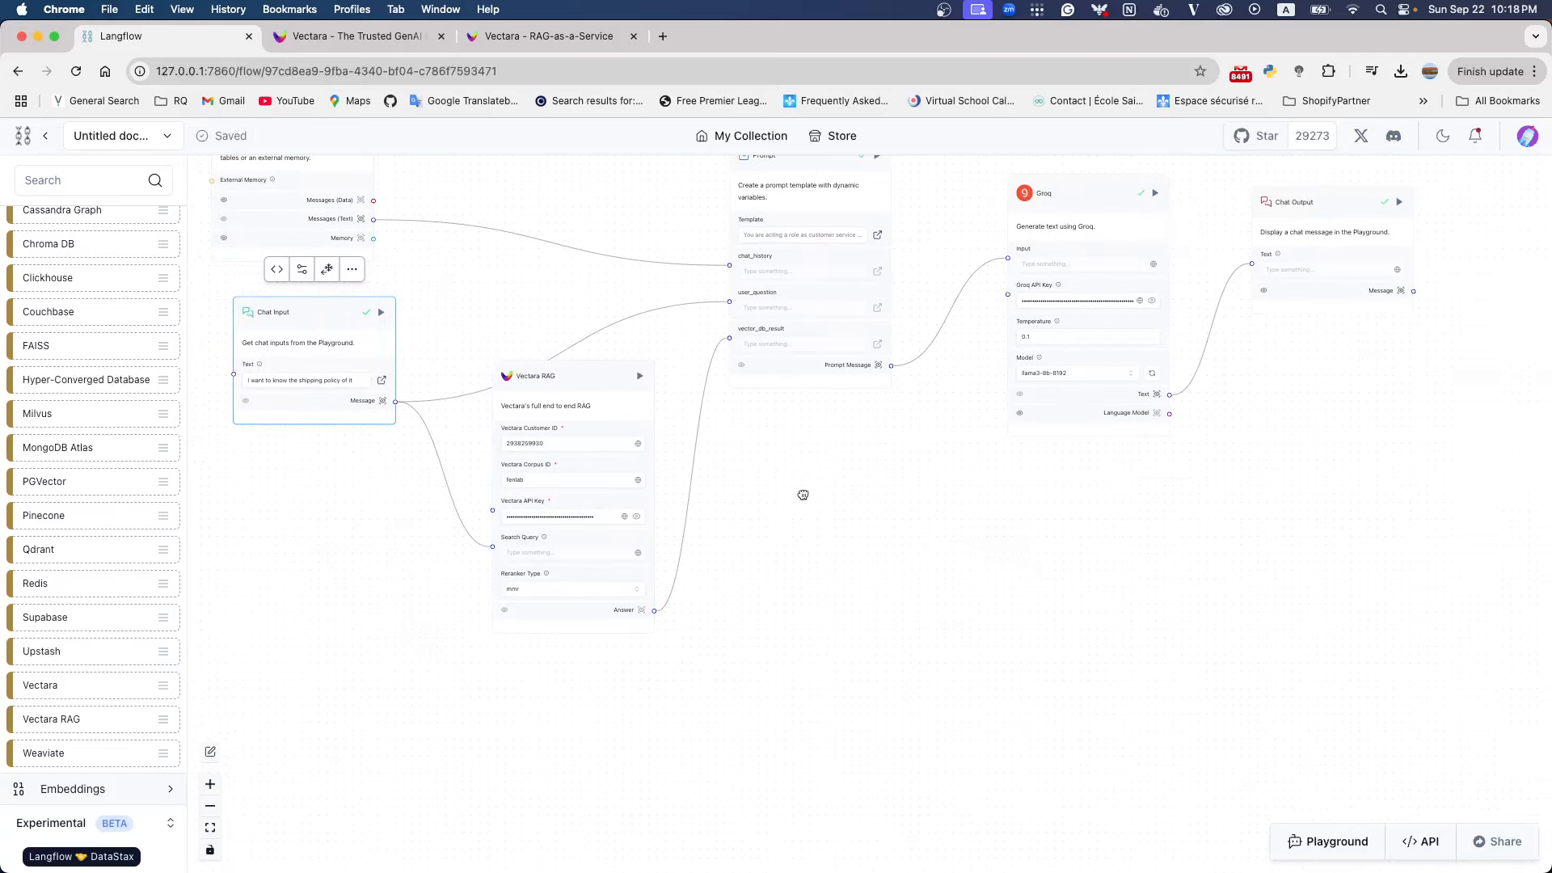
Open the Playground, delete the Default Session memory and clear the previous chat conversation
{"action": "left_click", "coordinate": [1328, 842]}
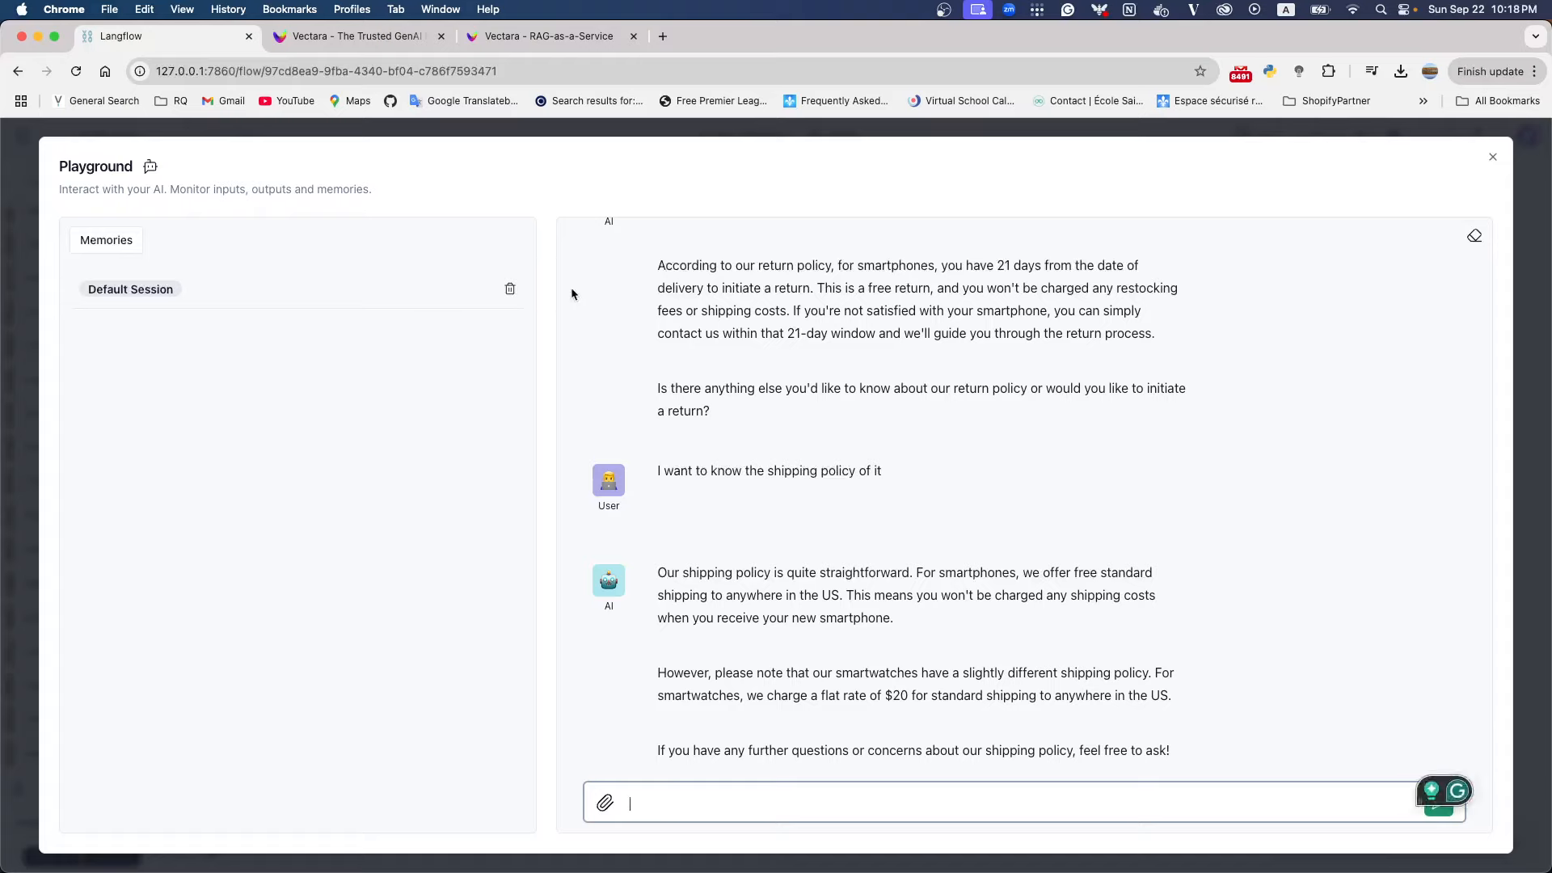
{"action": "left_click", "coordinate": [510, 290]}
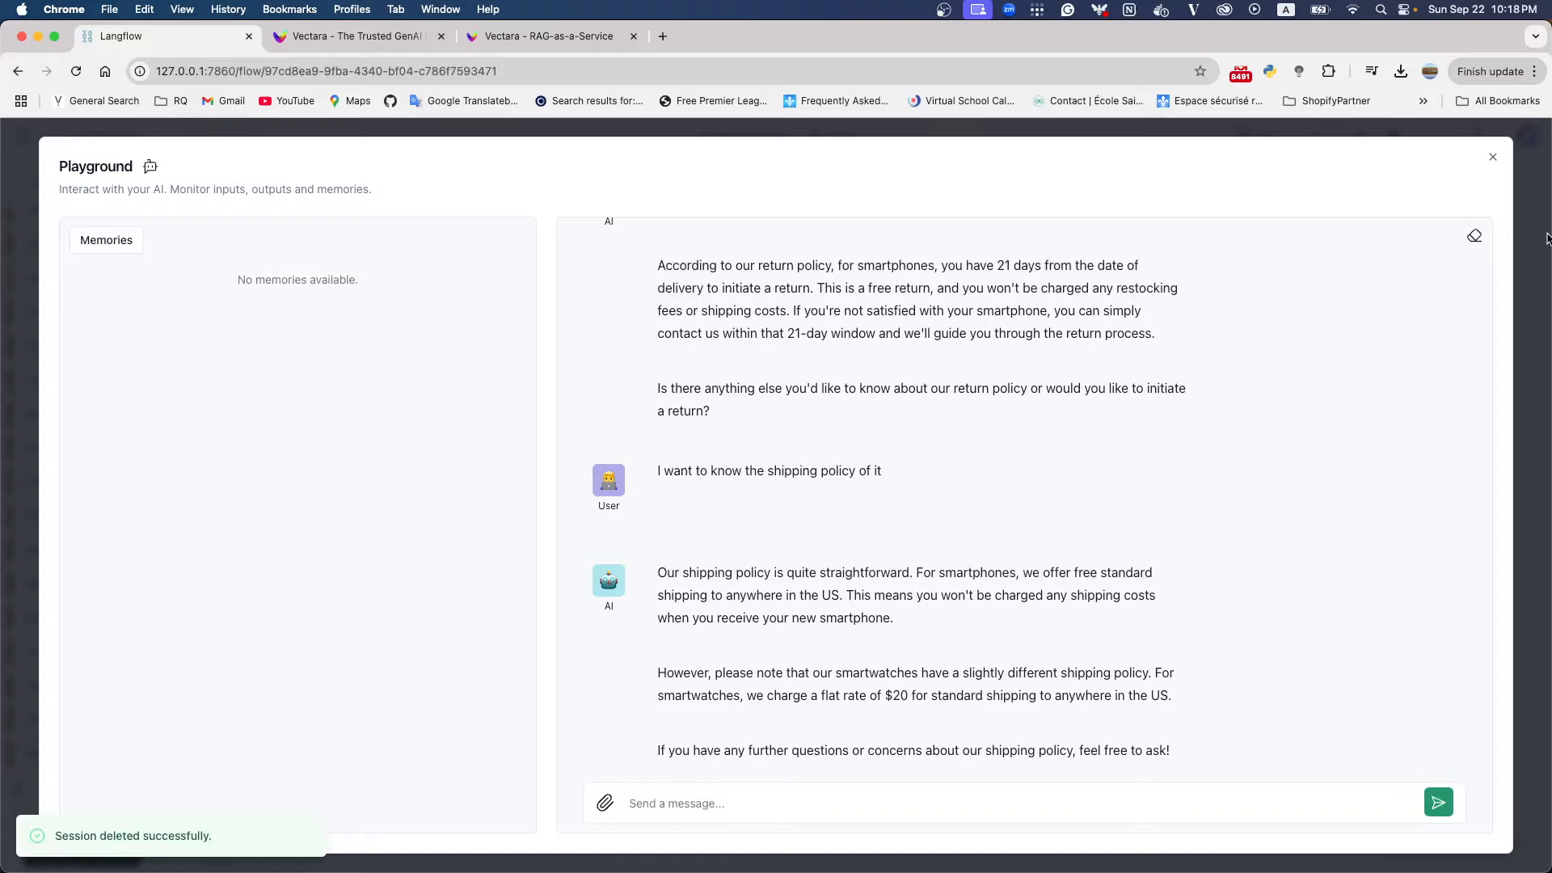
{"action": "left_click", "coordinate": [1479, 238]}
Send the chat message "I bought a smartphone, I want to know the return policy"
{"action": "left_click", "coordinate": [960, 807]}
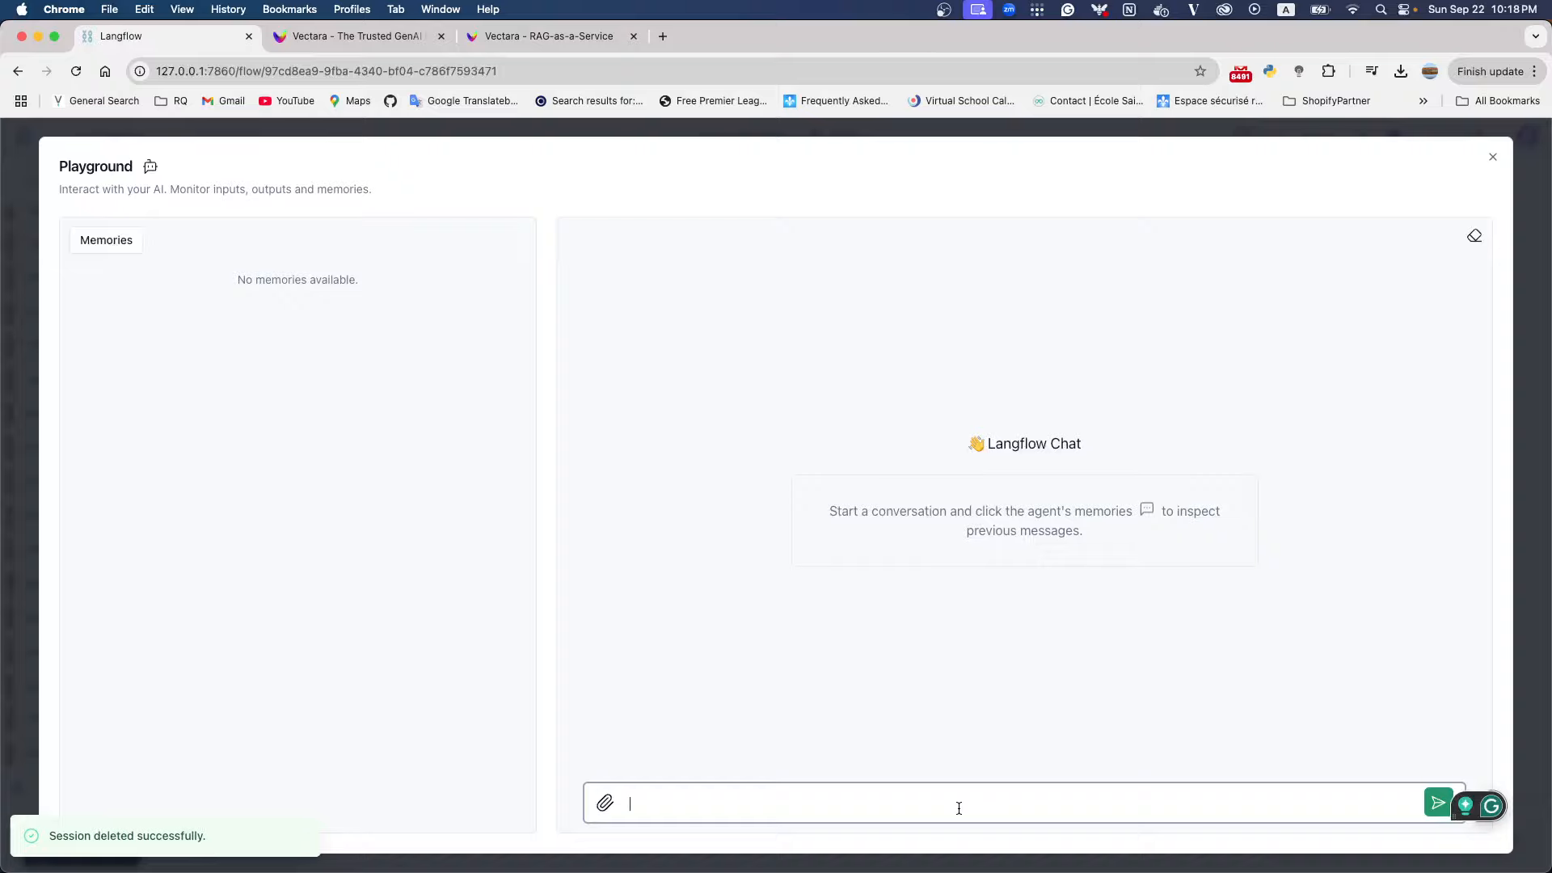
{"action": "type", "text": "I w"}
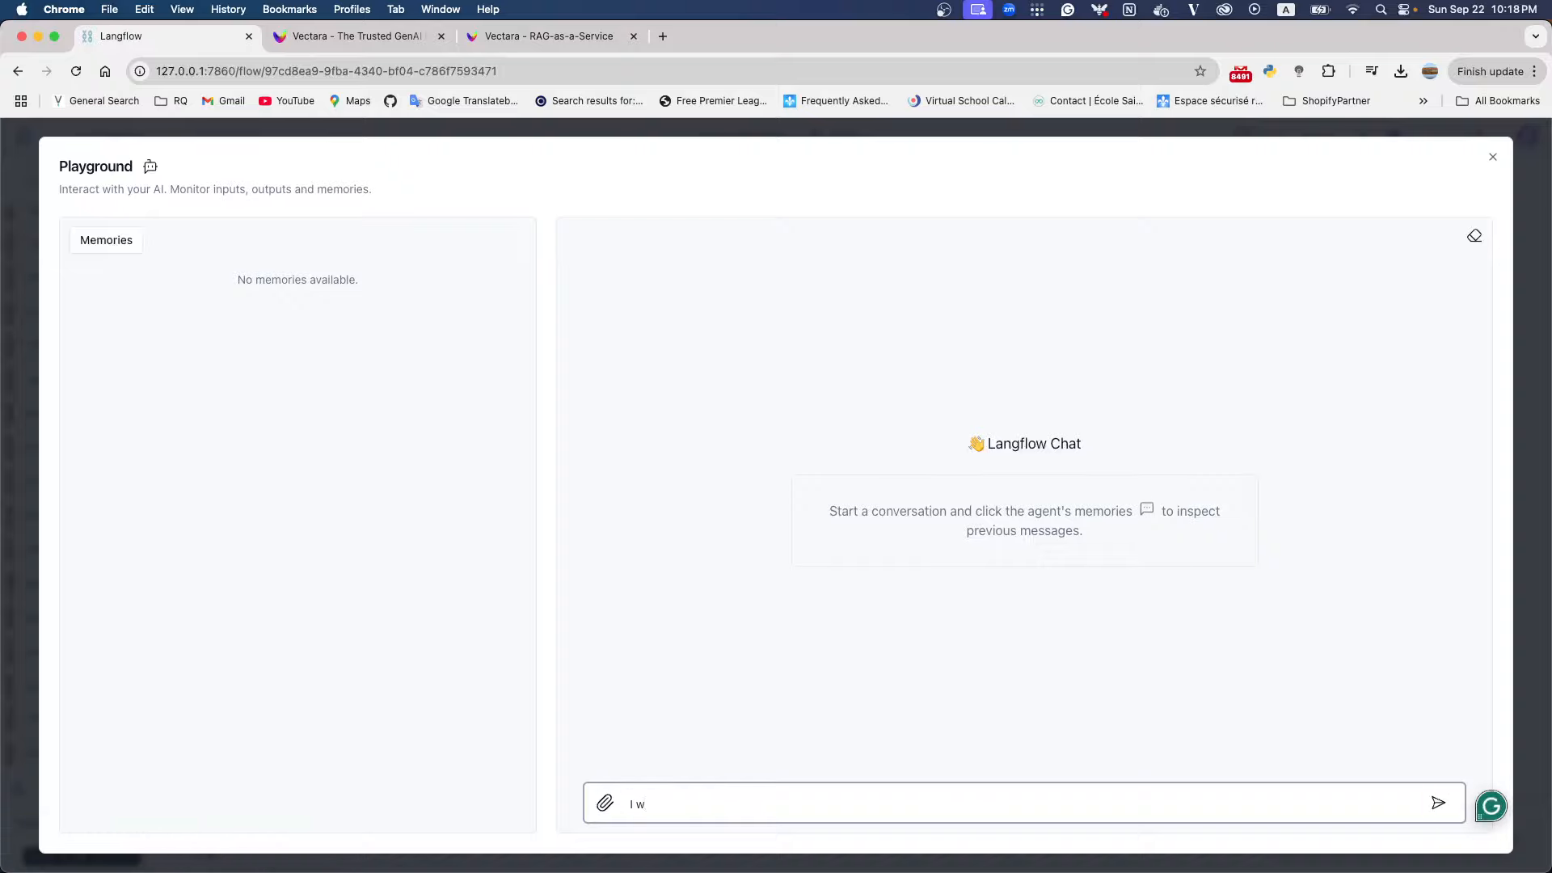
{"action": "key", "text": "BackSpace"}
{"action": "type", "text": "bought a smartphone, I want to know the r"}
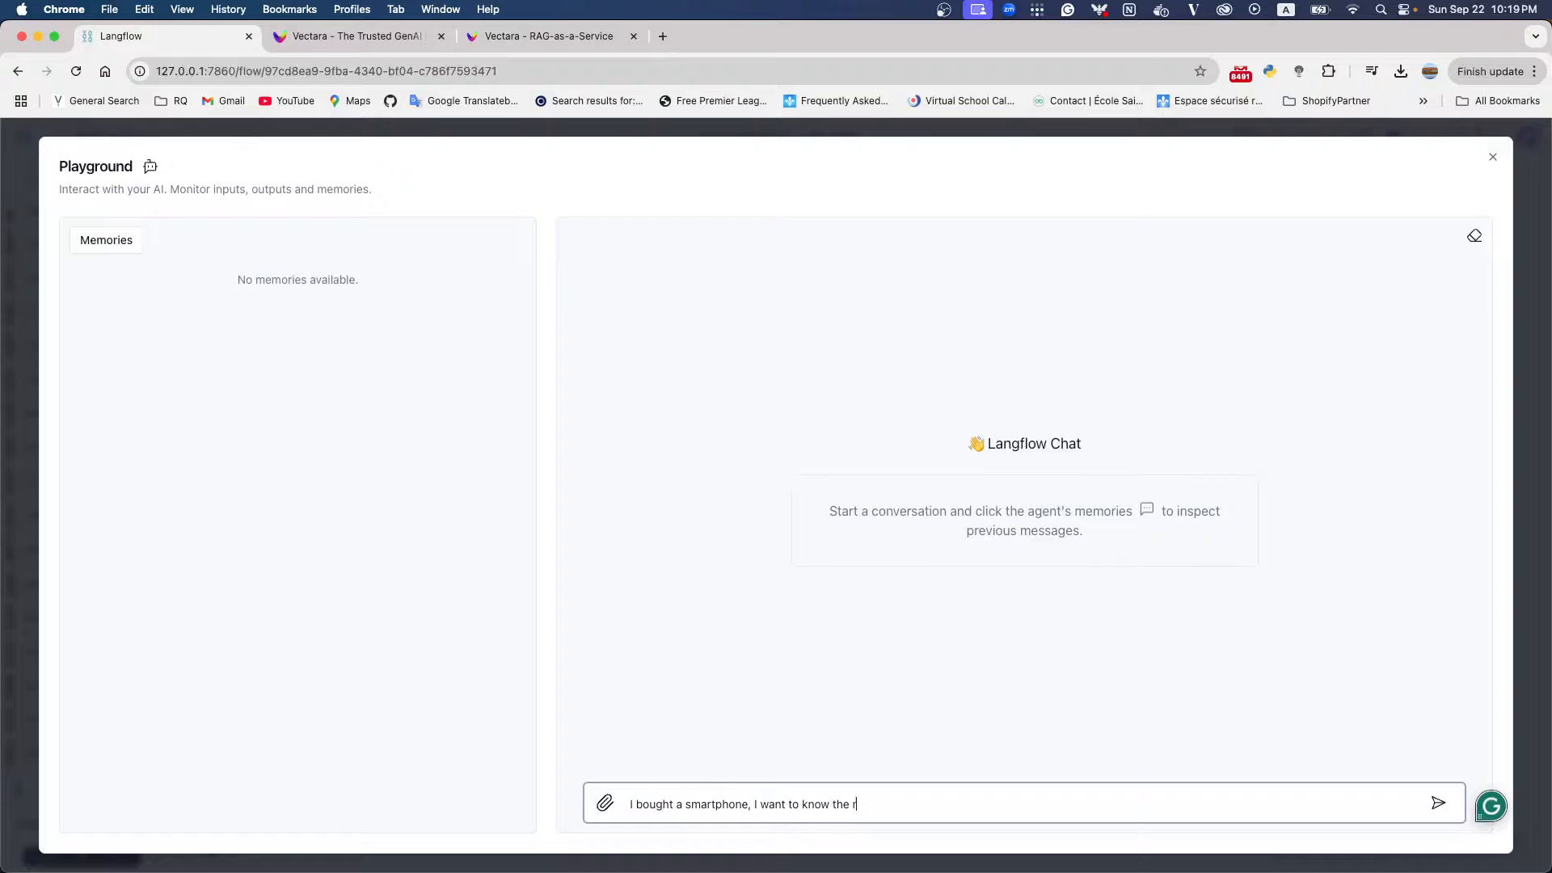
{"action": "type", "text": "eturn plo"}
{"action": "key", "text": "BackSpace"}
{"action": "key", "text": "BackSpace"}
{"action": "type", "text": "olicy"}
{"action": "key", "text": "Return"}
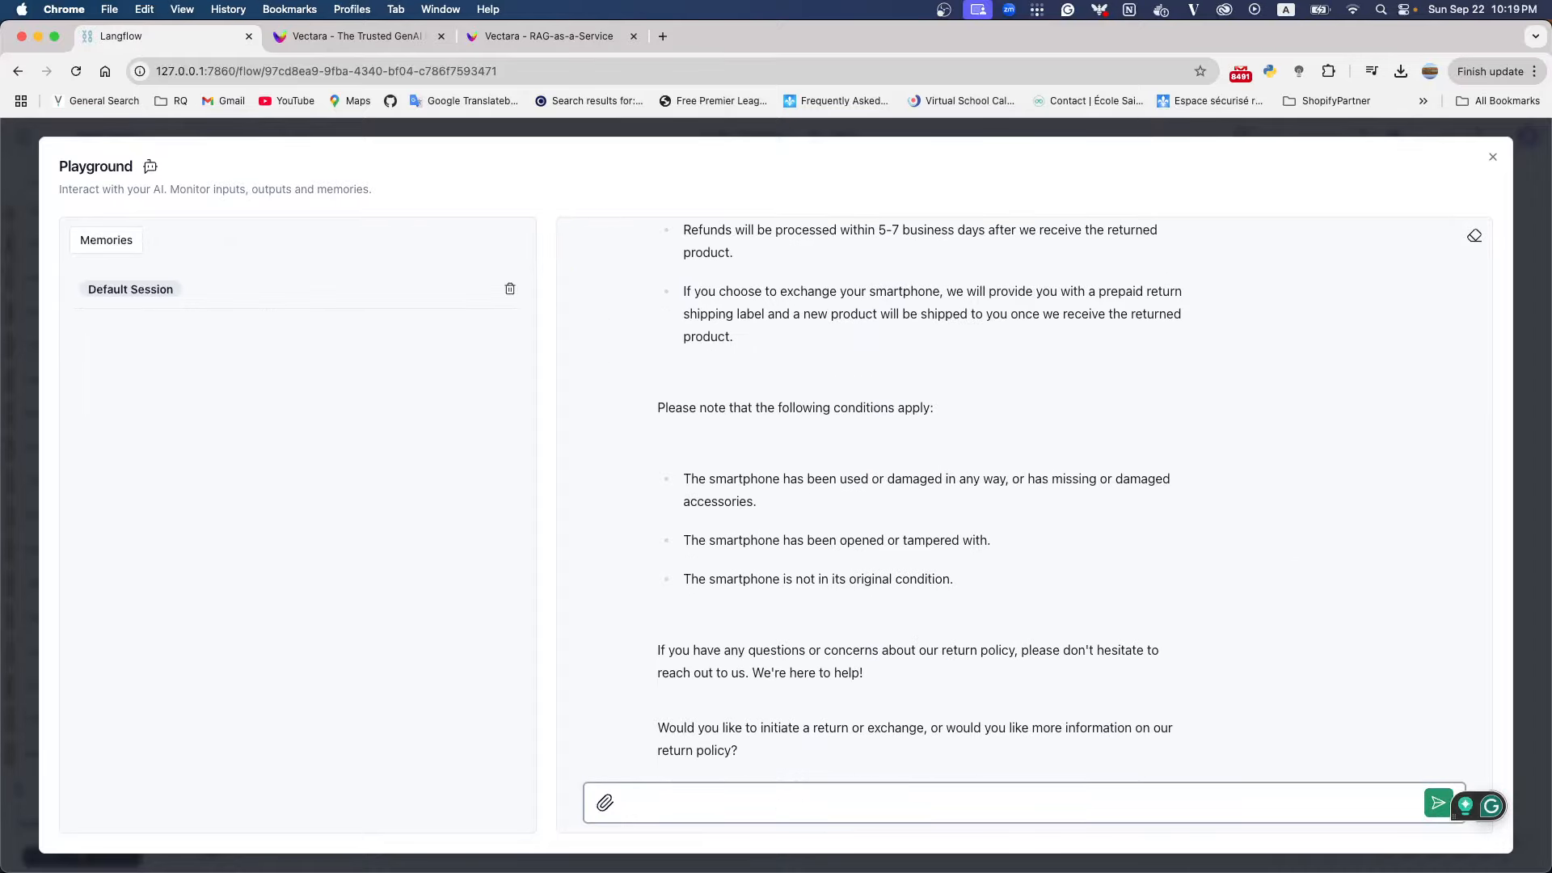
Read the chatbot's answer from the beginning and highlight the smartphone return period it states
{"action": "scroll", "coordinate": [1027, 647], "scroll_direction": "up", "scroll_amount": 5}
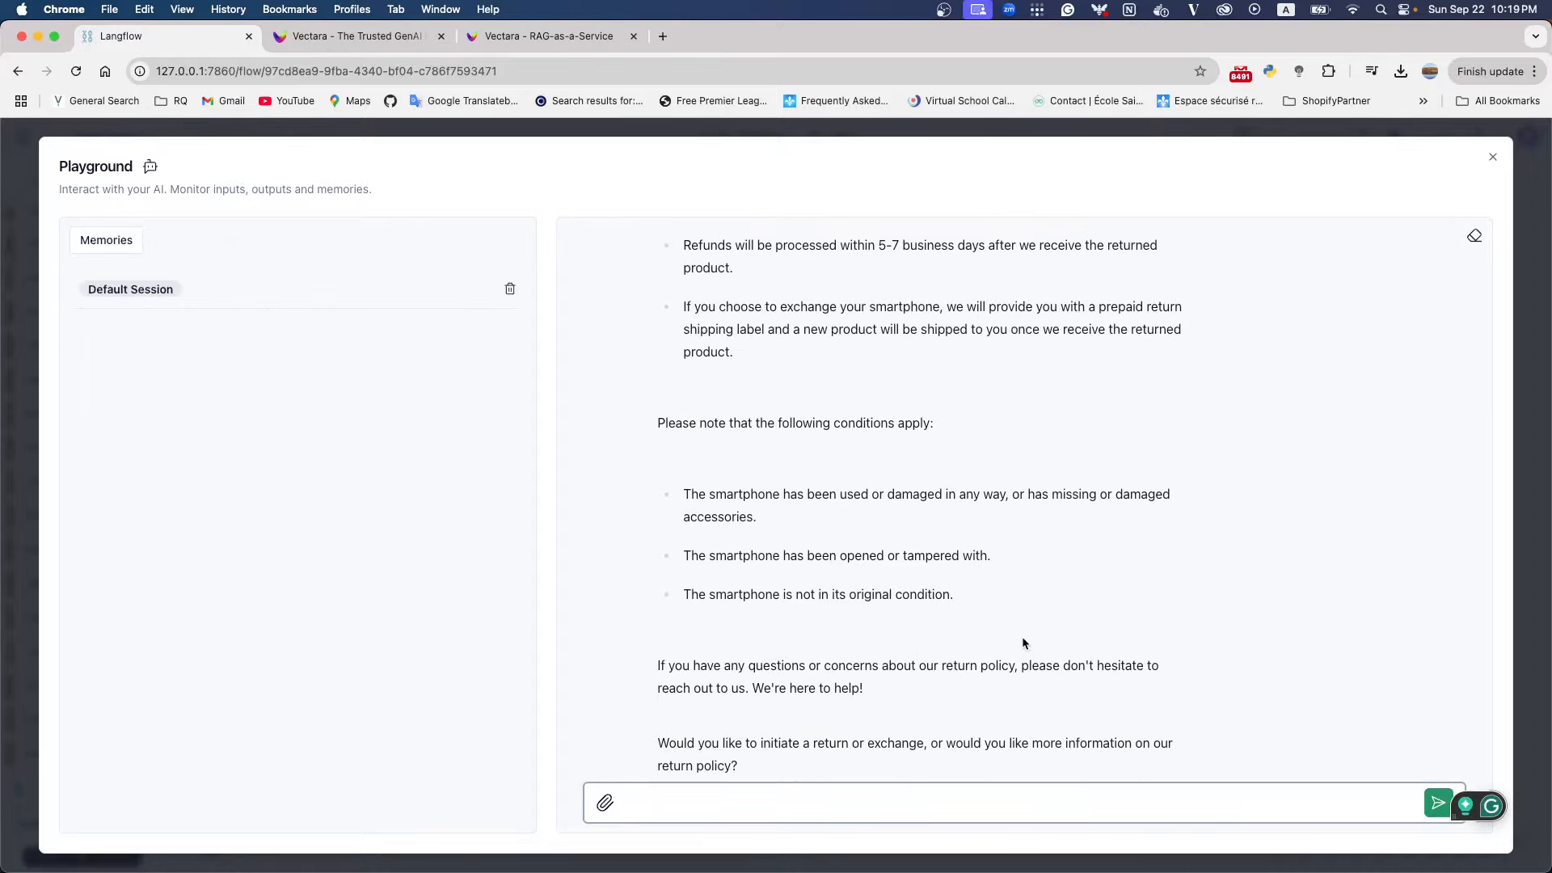
{"action": "scroll", "coordinate": [1023, 638], "scroll_direction": "up", "scroll_amount": 3}
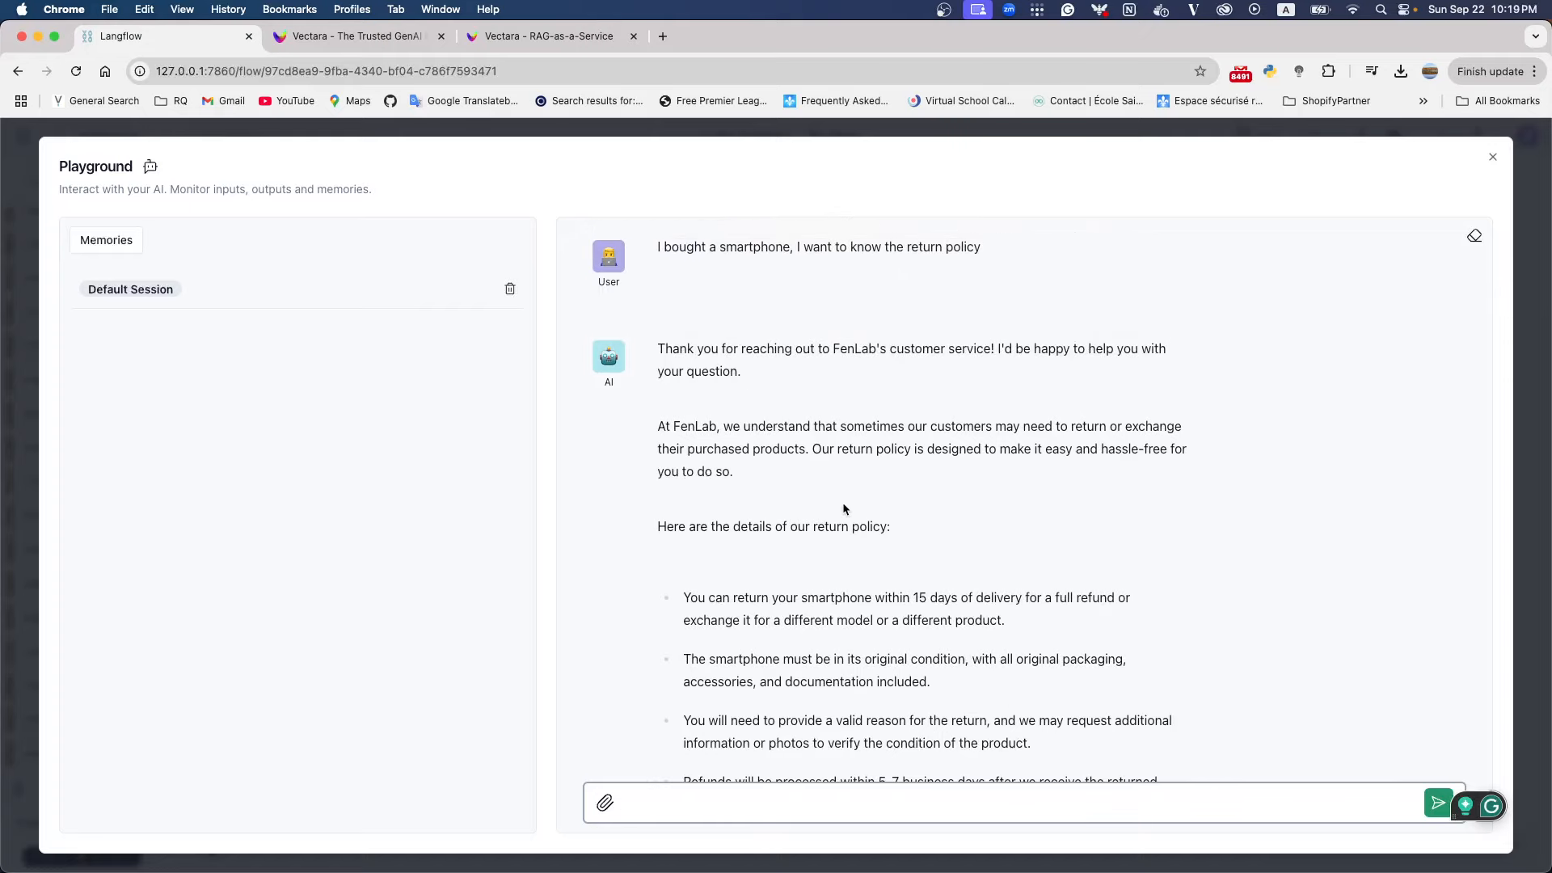
{"action": "scroll", "coordinate": [843, 509], "scroll_direction": "down", "scroll_amount": 2}
{"action": "left_click_drag", "start_coordinate": [733, 537], "coordinate": [1022, 539]}
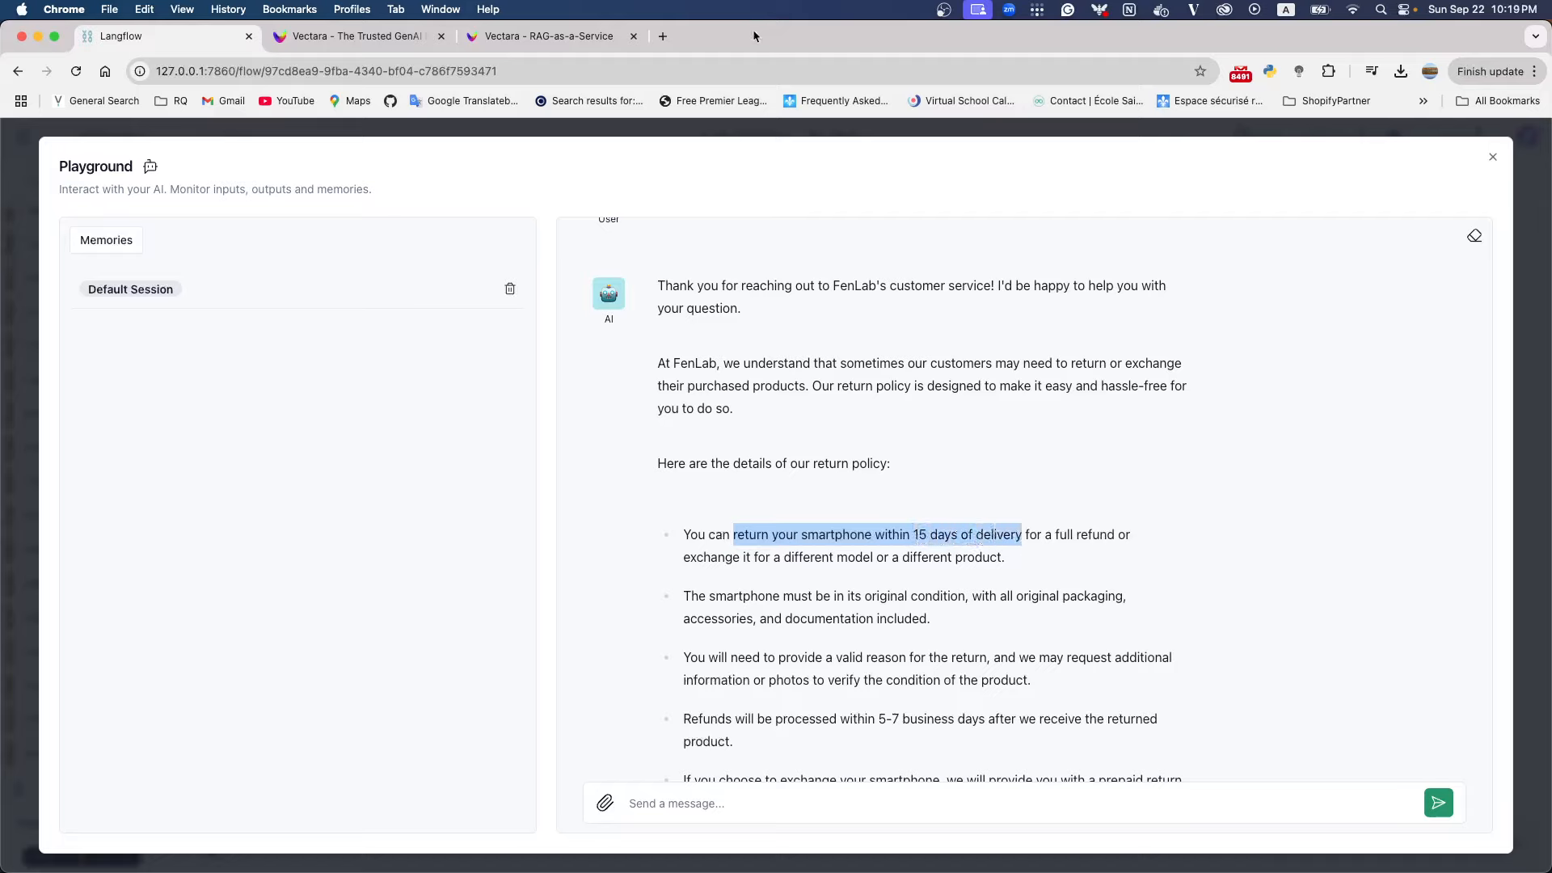
Switch to PyCharm, check the smartphone return period in return_policy.txt against the chatbot's answer, and minimise the PyCharm window
{"action": "key", "text": "super+Tab"}
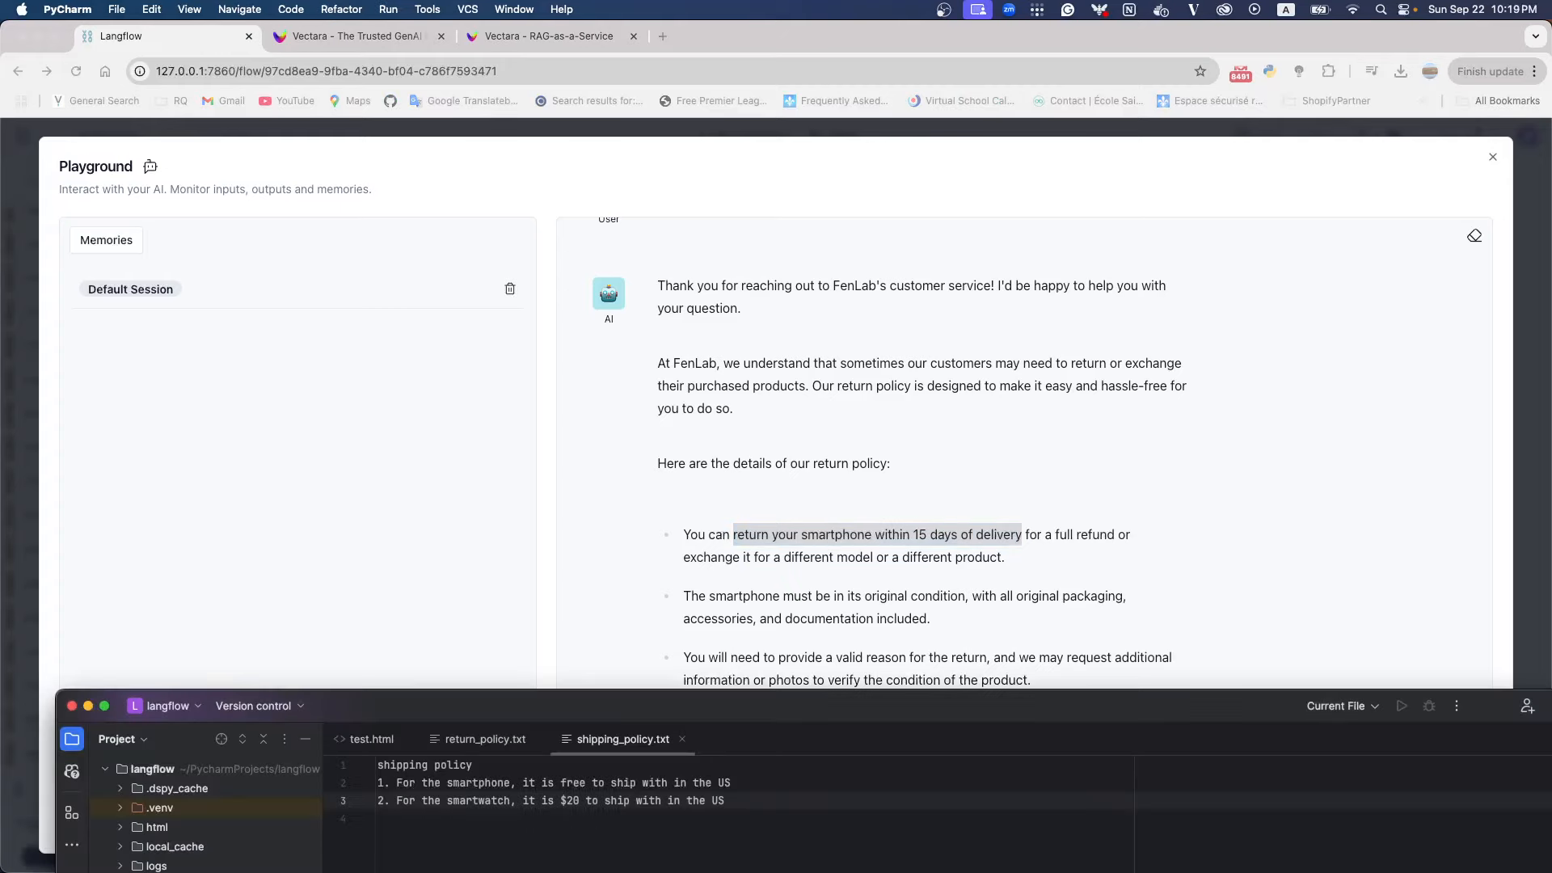
{"action": "left_click_drag", "start_coordinate": [534, 714], "coordinate": [562, 336]}
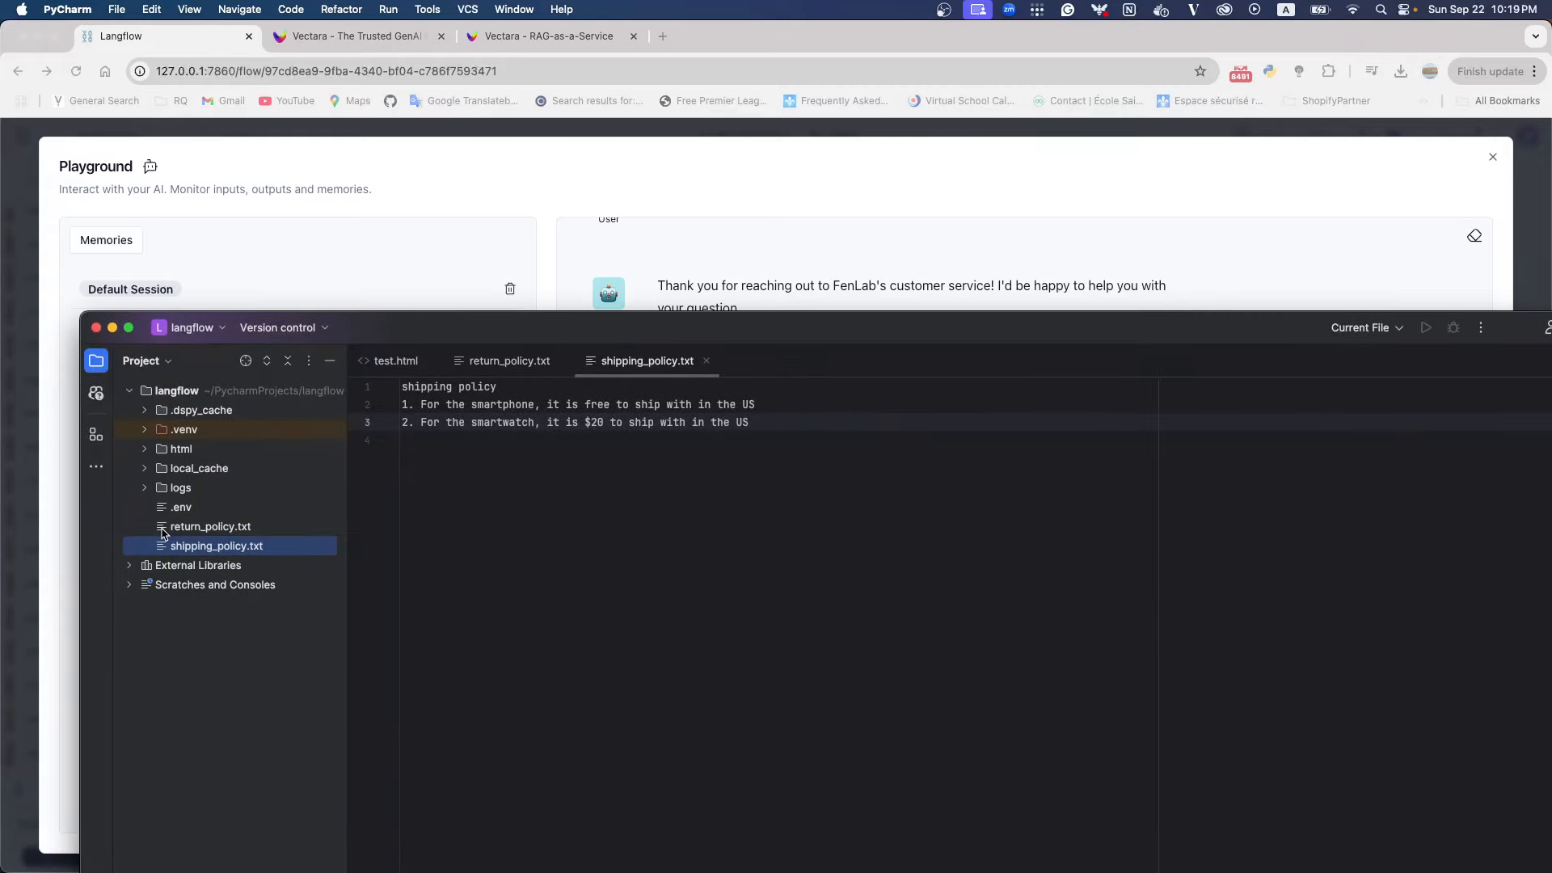
{"action": "double_click", "coordinate": [162, 533]}
{"action": "left_click", "coordinate": [722, 405]}
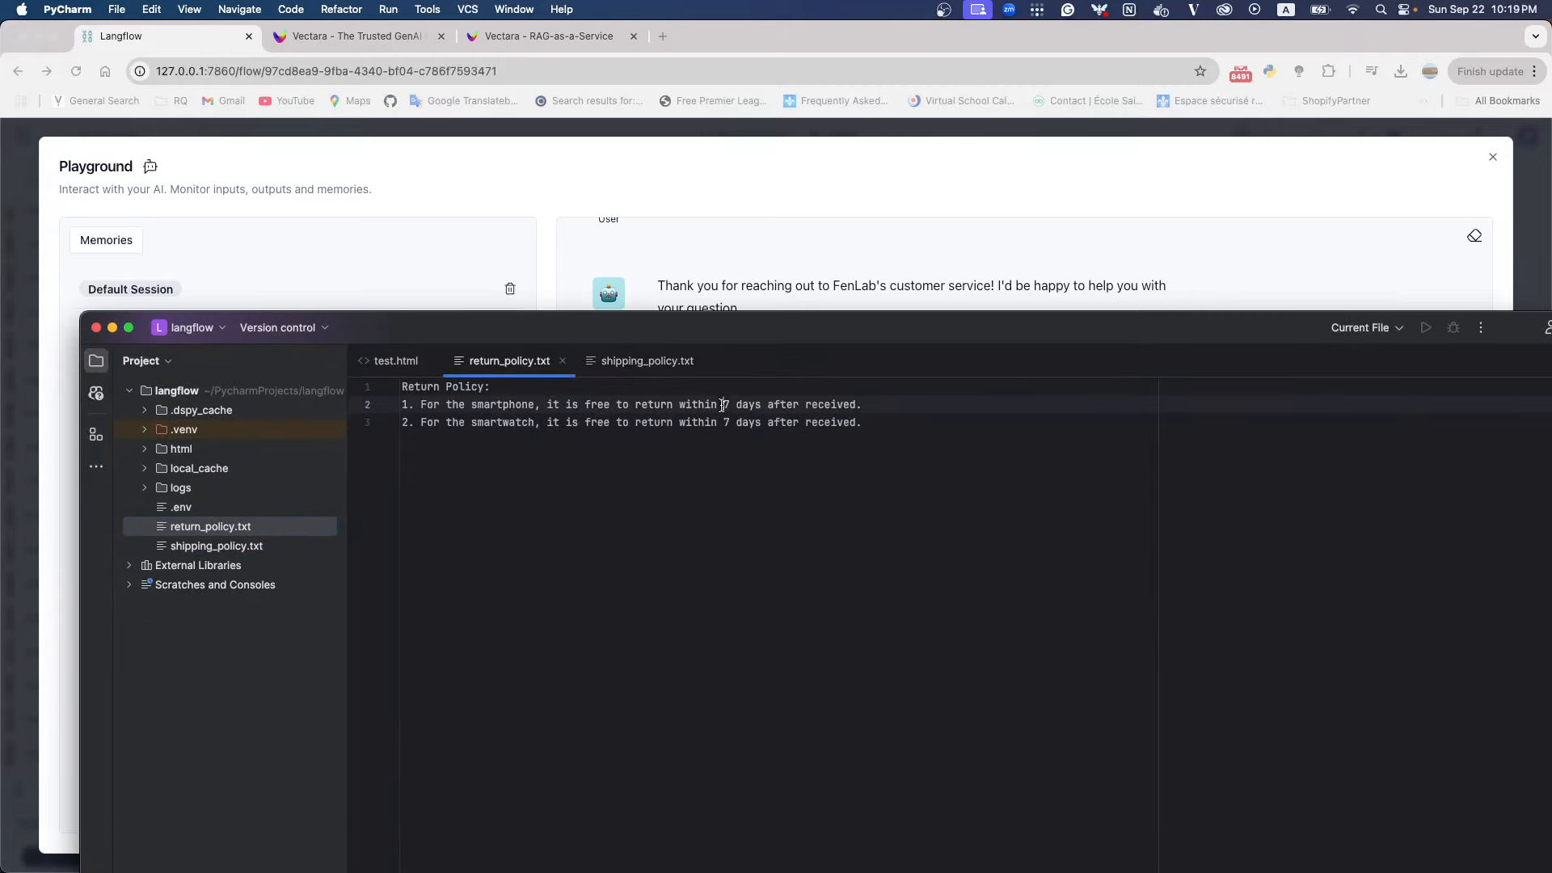
{"action": "left_click_drag", "start_coordinate": [722, 404], "coordinate": [863, 404]}
{"action": "left_click_drag", "start_coordinate": [893, 327], "coordinate": [851, 448]}
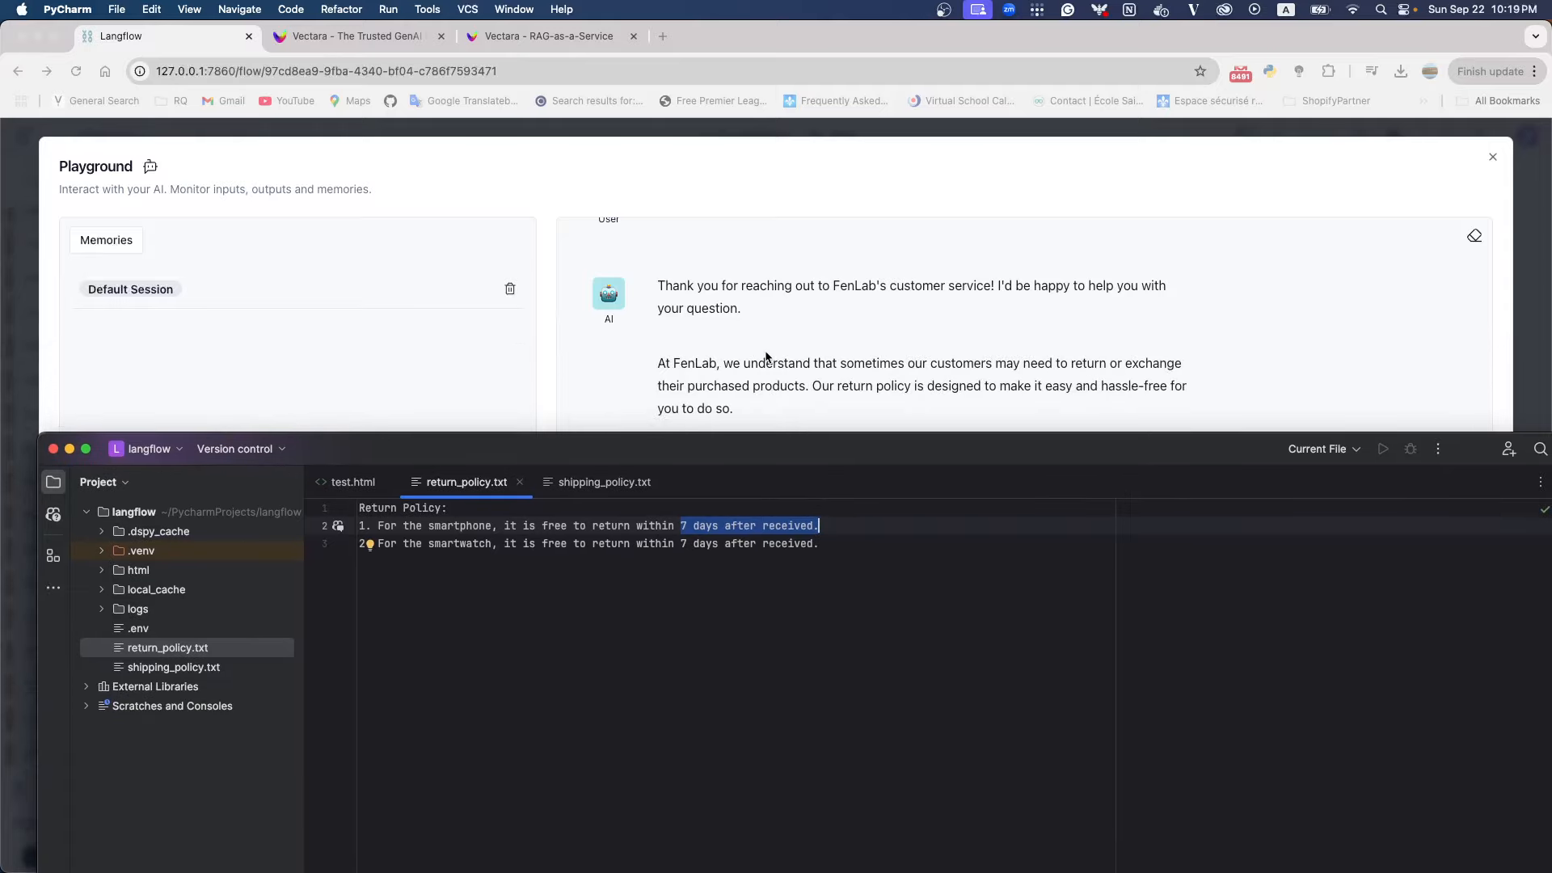
{"action": "left_click", "coordinate": [70, 450]}
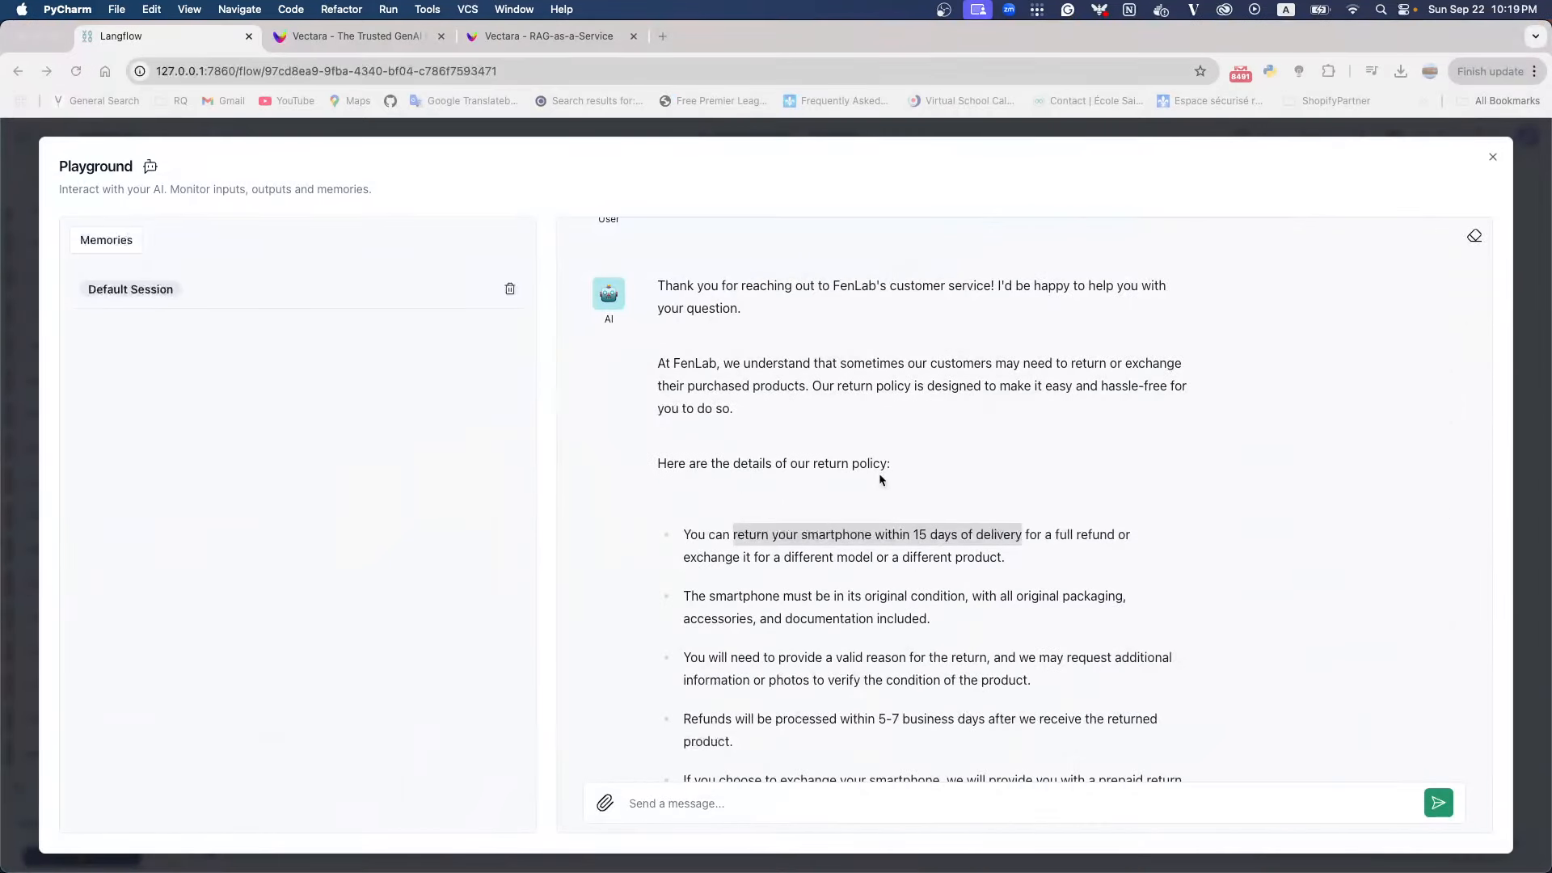
Read the remaining return conditions in the chatbot's answer, and close the Playground
{"action": "scroll", "coordinate": [878, 477], "scroll_direction": "down", "scroll_amount": 2}
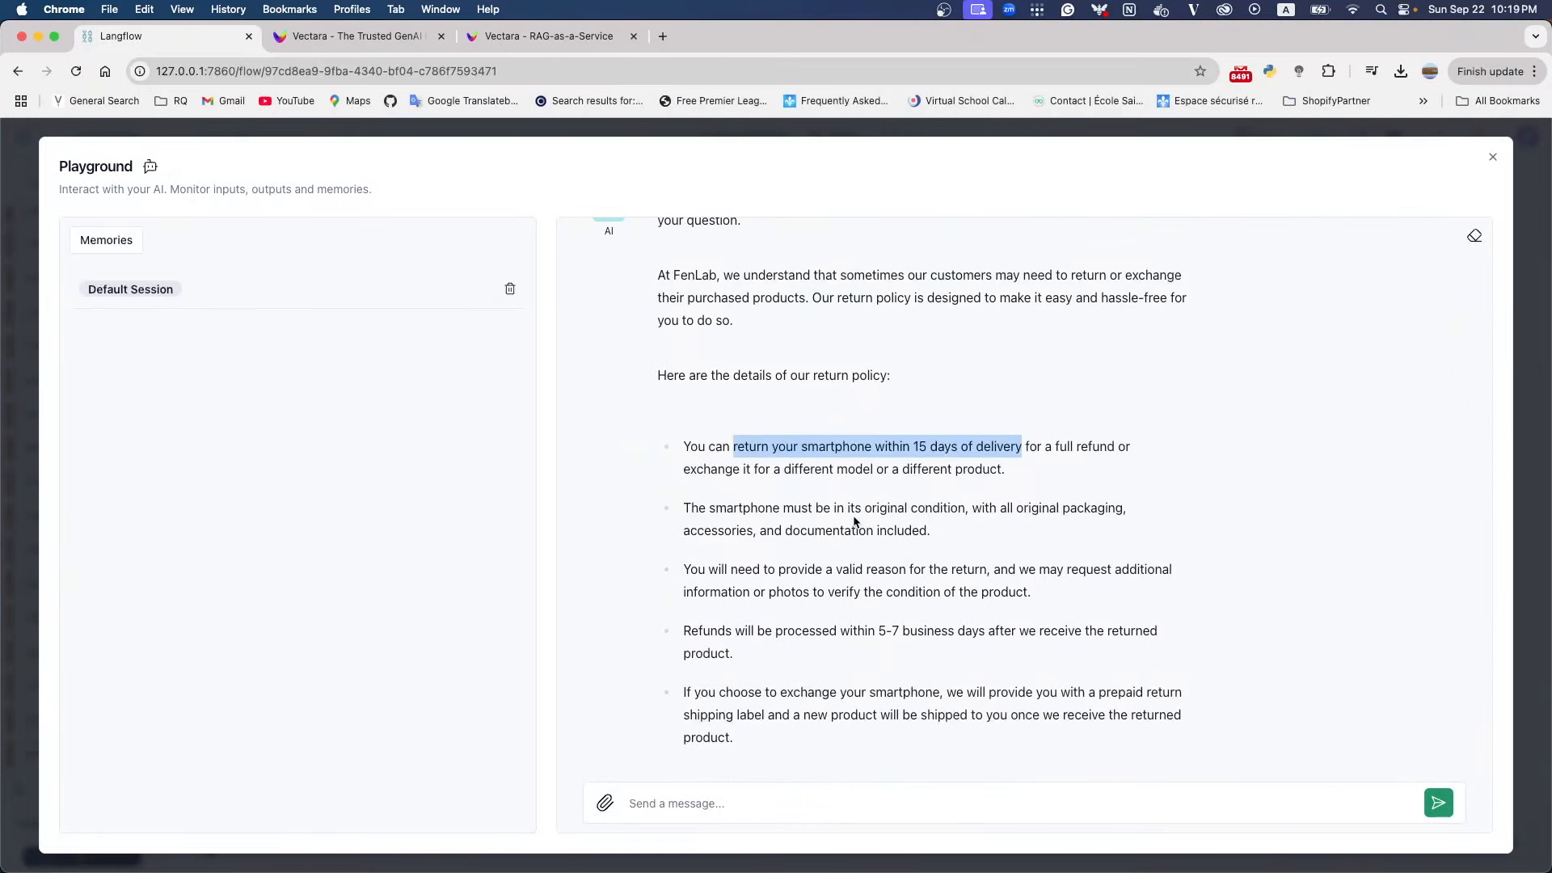
{"action": "left_click_drag", "start_coordinate": [781, 505], "coordinate": [906, 510]}
{"action": "scroll", "coordinate": [842, 559], "scroll_direction": "down", "scroll_amount": 1}
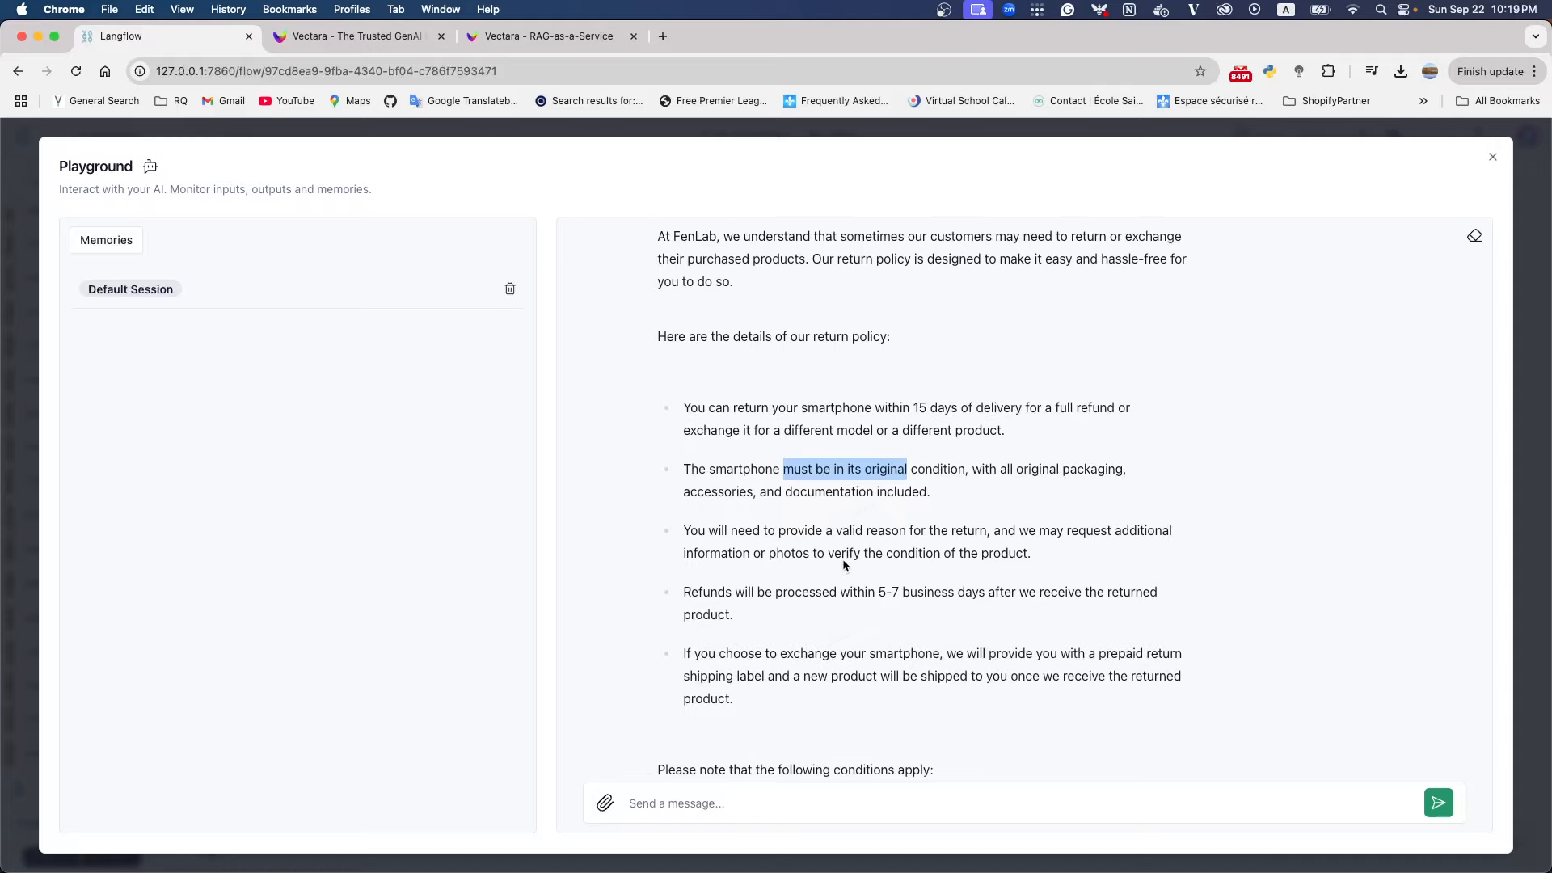
{"action": "scroll", "coordinate": [808, 564], "scroll_direction": "down", "scroll_amount": 3}
{"action": "scroll", "coordinate": [811, 568], "scroll_direction": "down", "scroll_amount": 5}
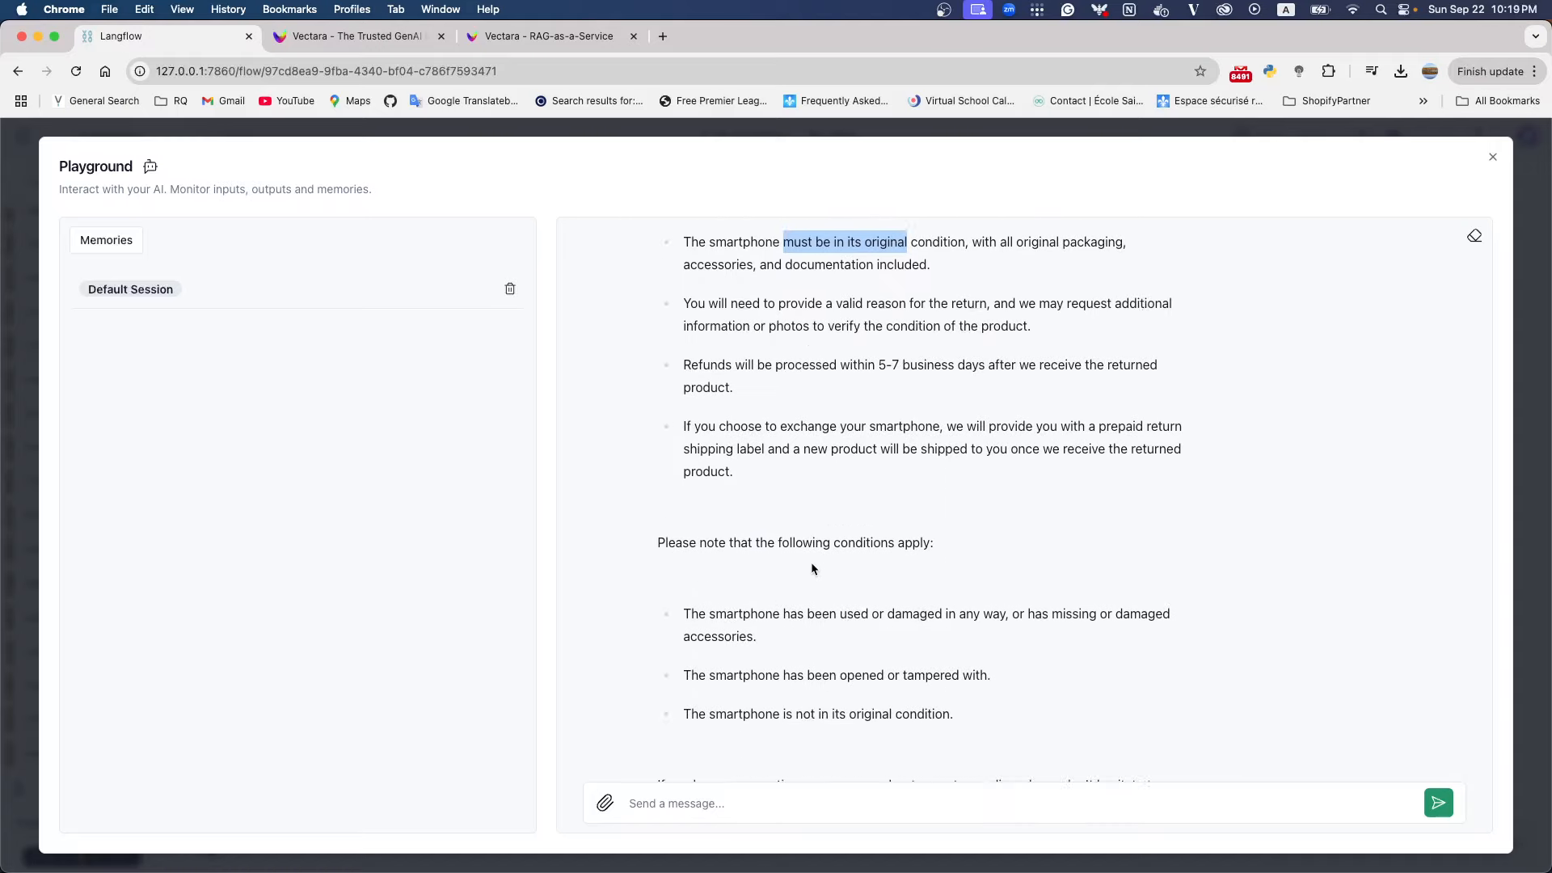
{"action": "scroll", "coordinate": [812, 568], "scroll_direction": "up", "scroll_amount": 10}
{"action": "left_click", "coordinate": [1488, 168]}
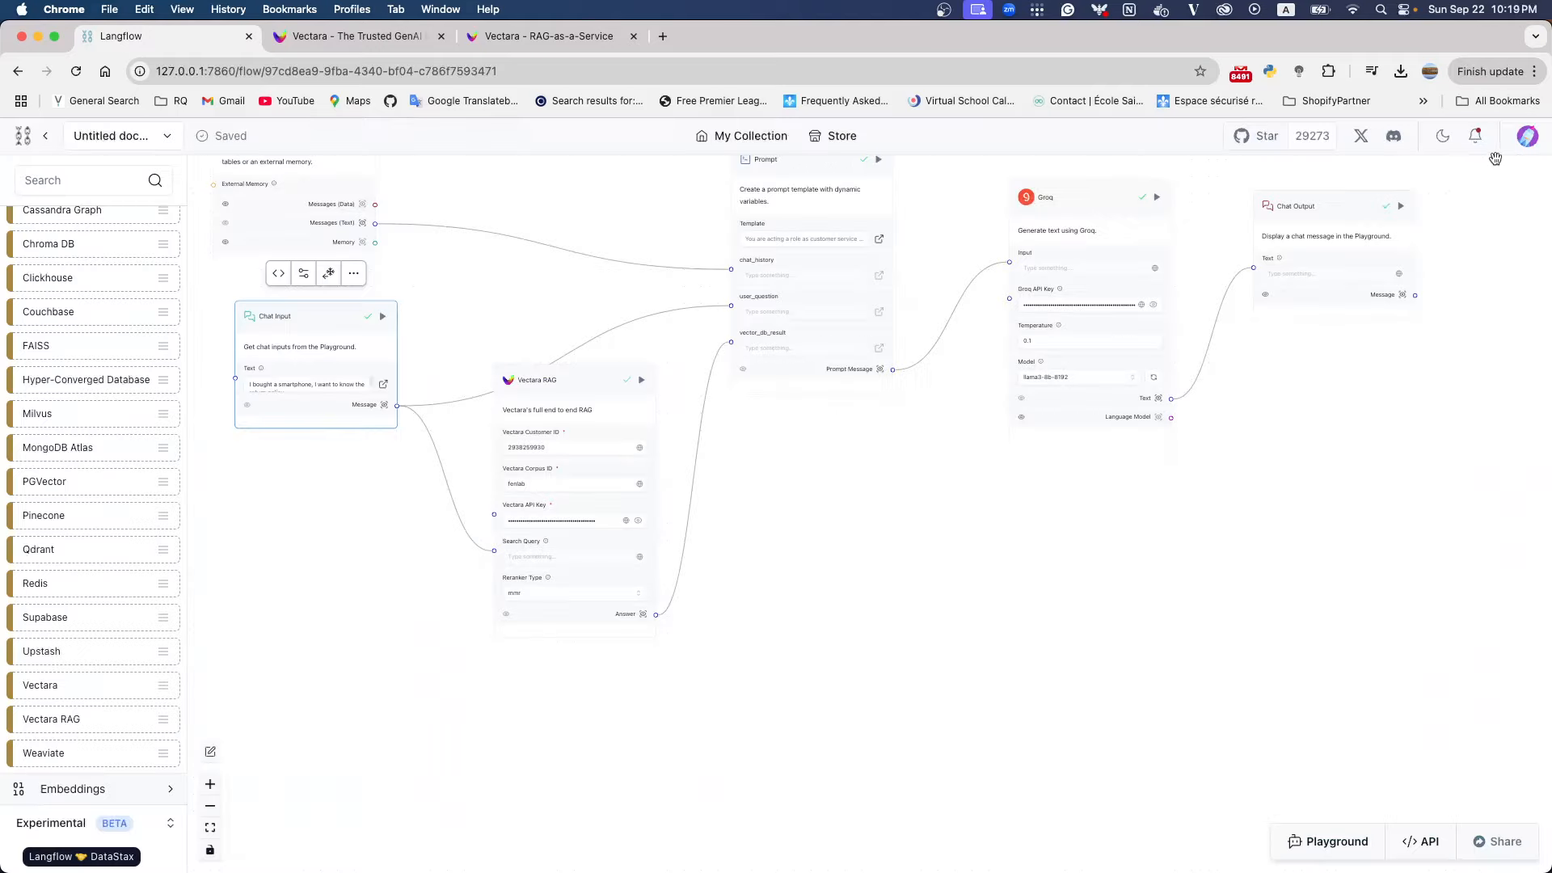
Inspect the output of the Prompt component and the Answer output of Vectara RAG, closing each output window
{"action": "scroll", "coordinate": [719, 566], "scroll_direction": "up", "scroll_amount": 3}
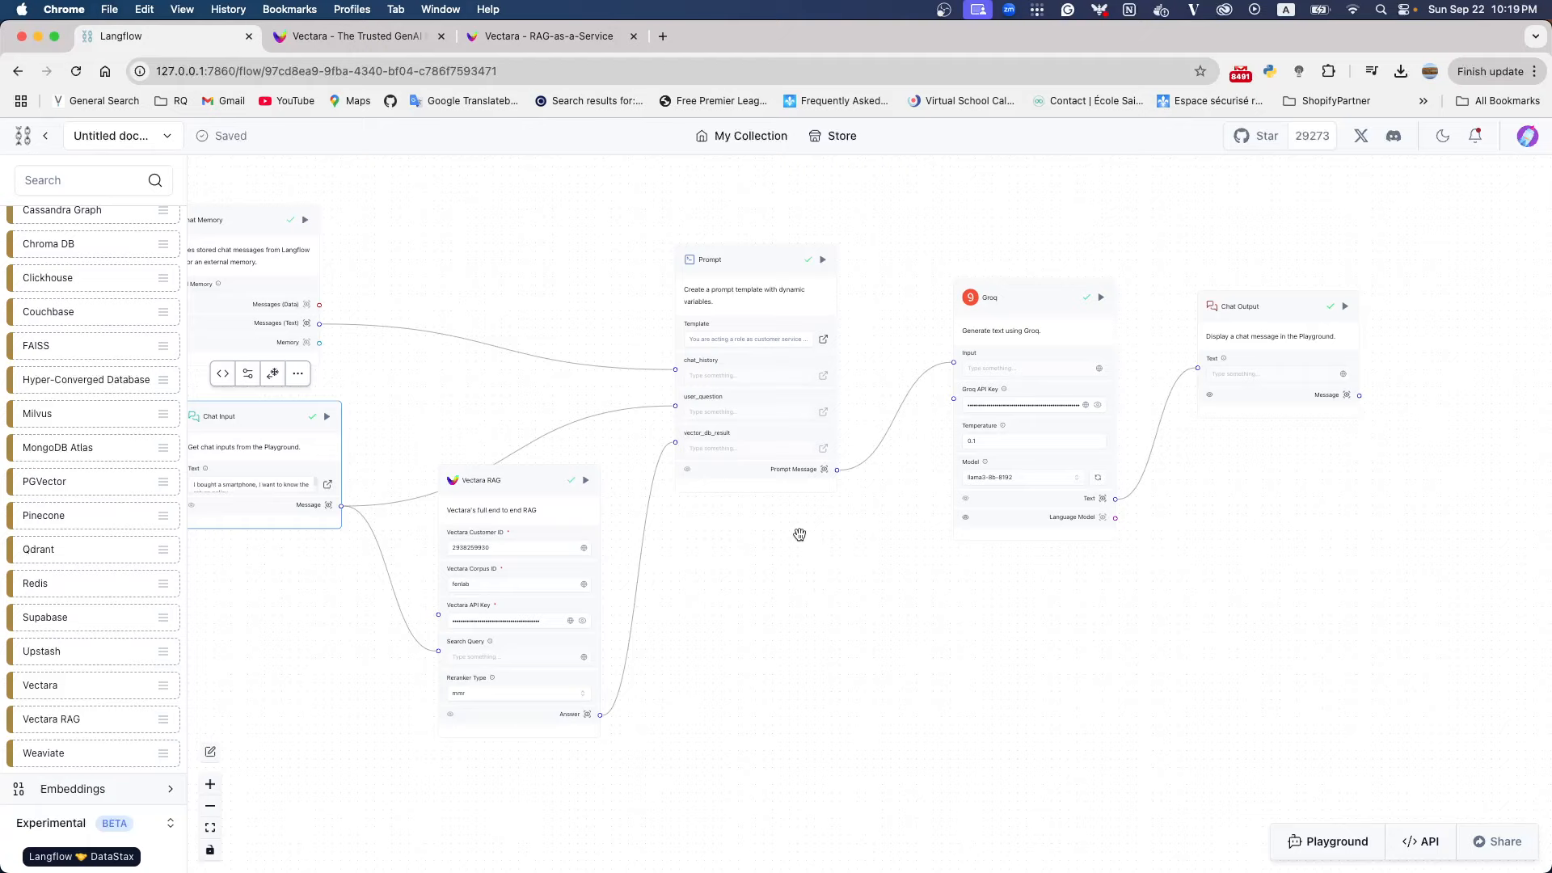
{"action": "left_click", "coordinate": [794, 470]}
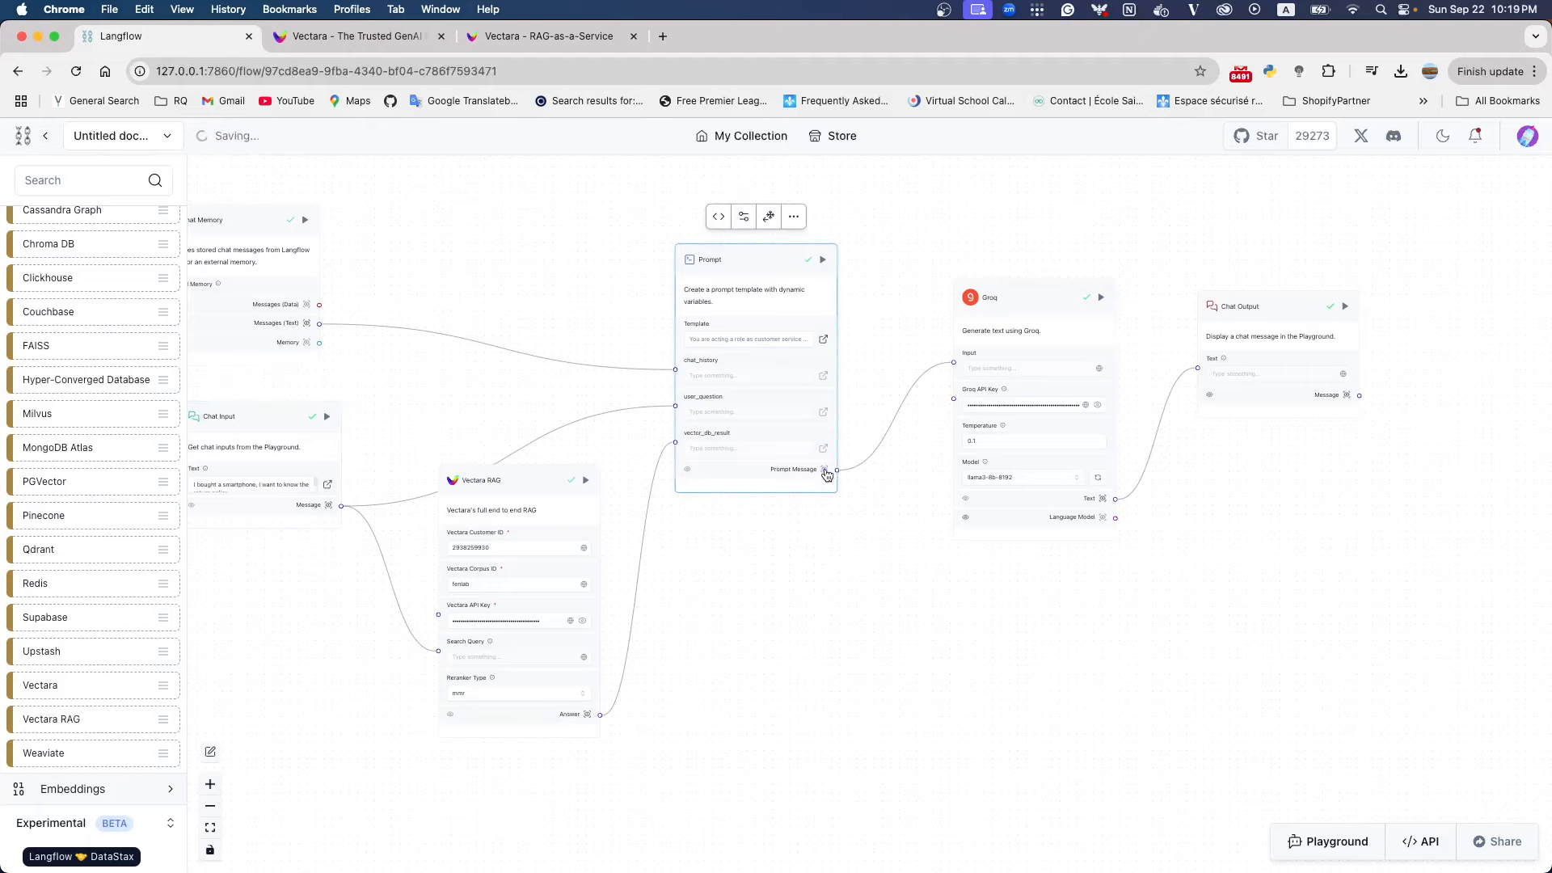
{"action": "left_click", "coordinate": [822, 471]}
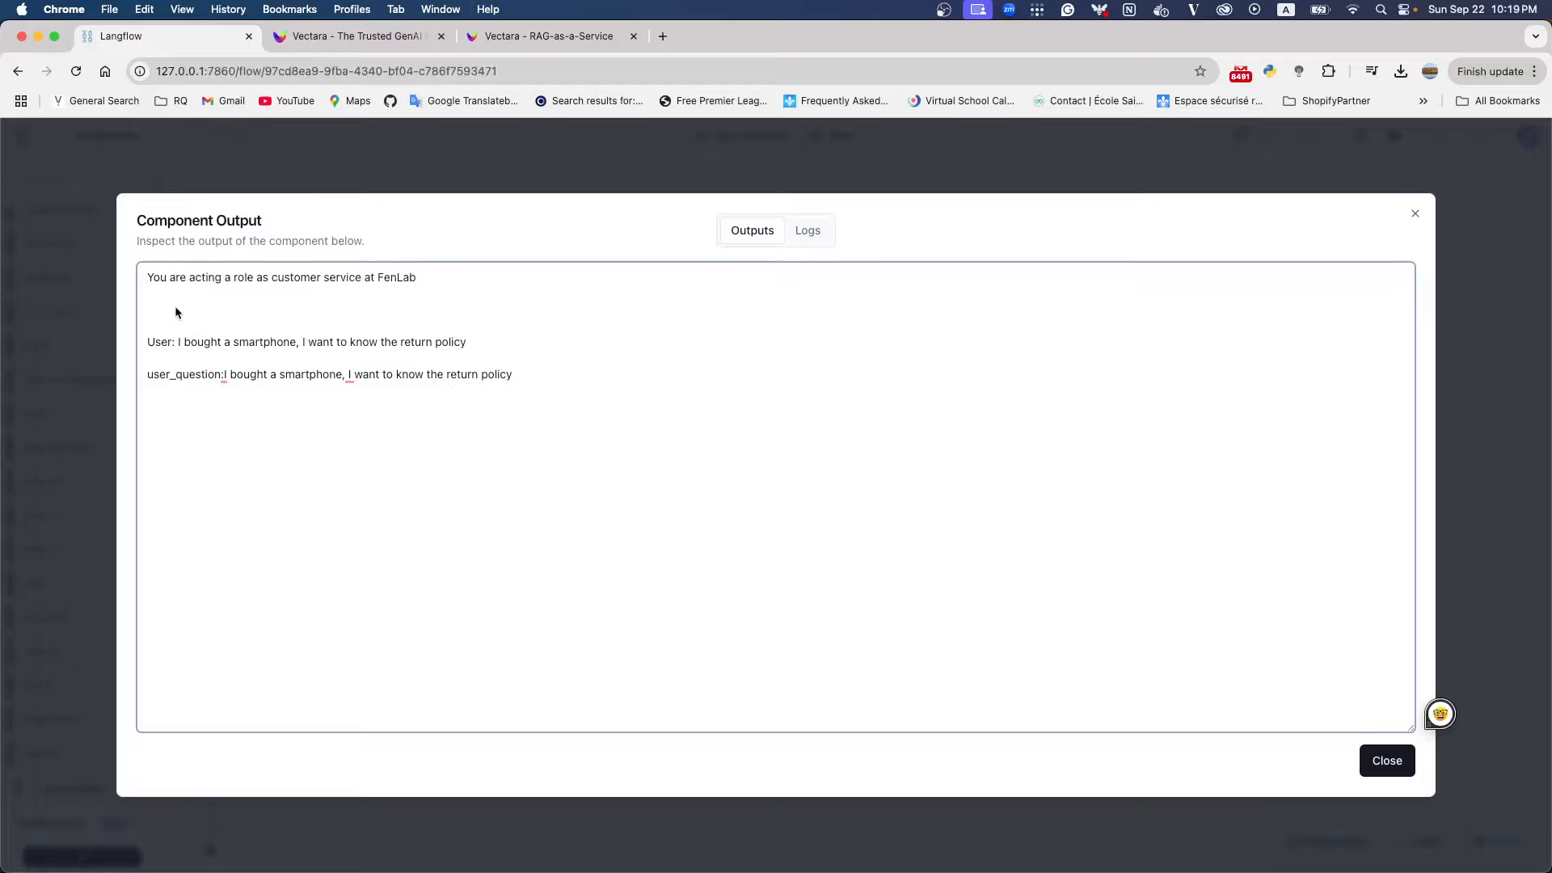
{"action": "left_click", "coordinate": [1414, 214]}
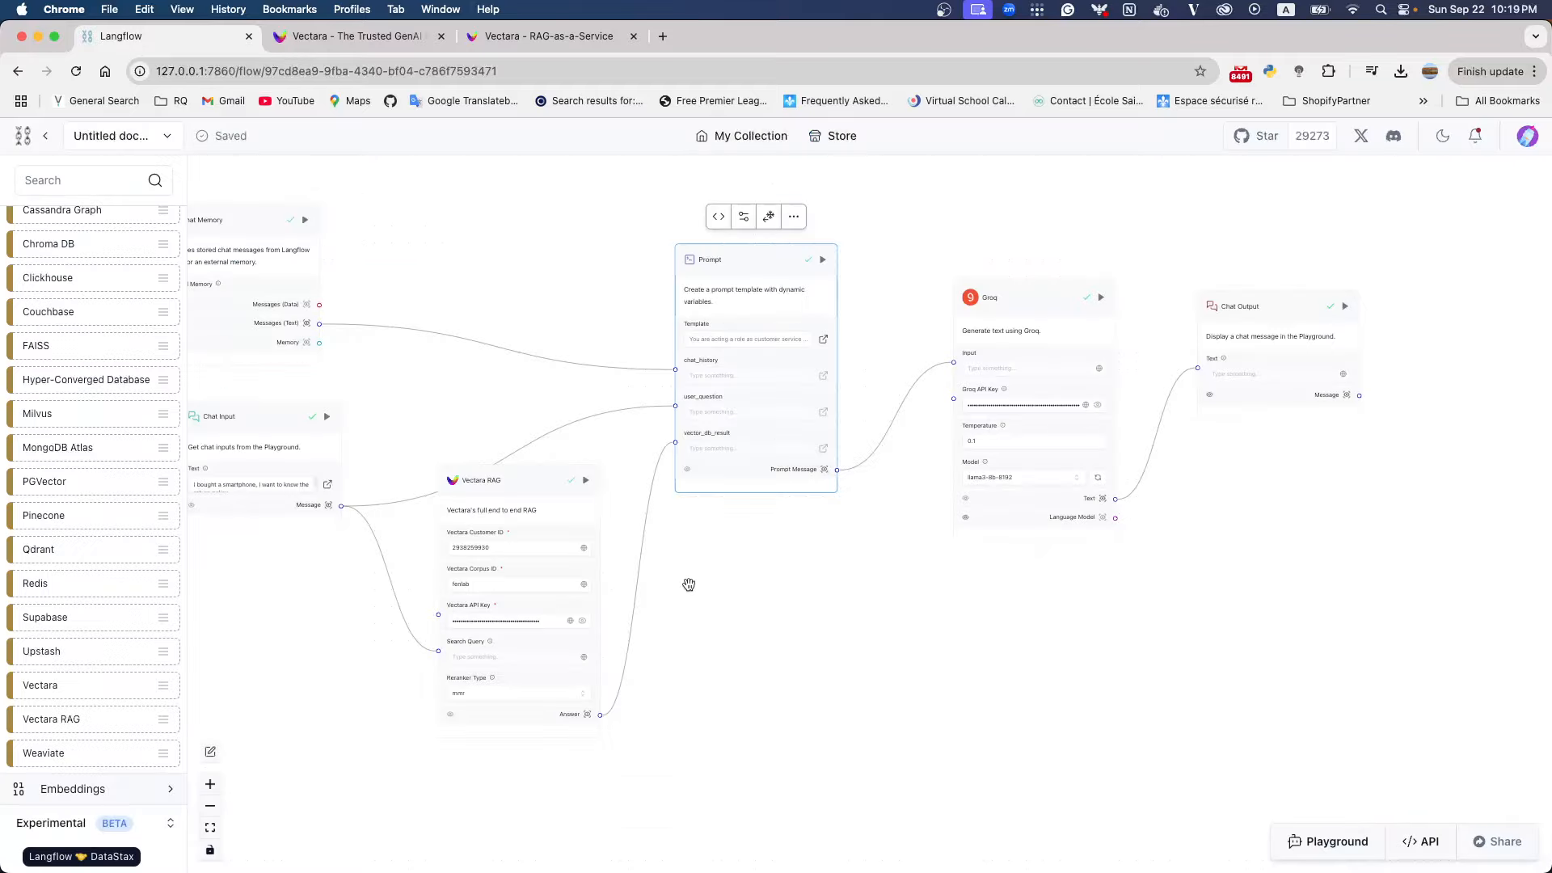
{"action": "left_click", "coordinate": [587, 715]}
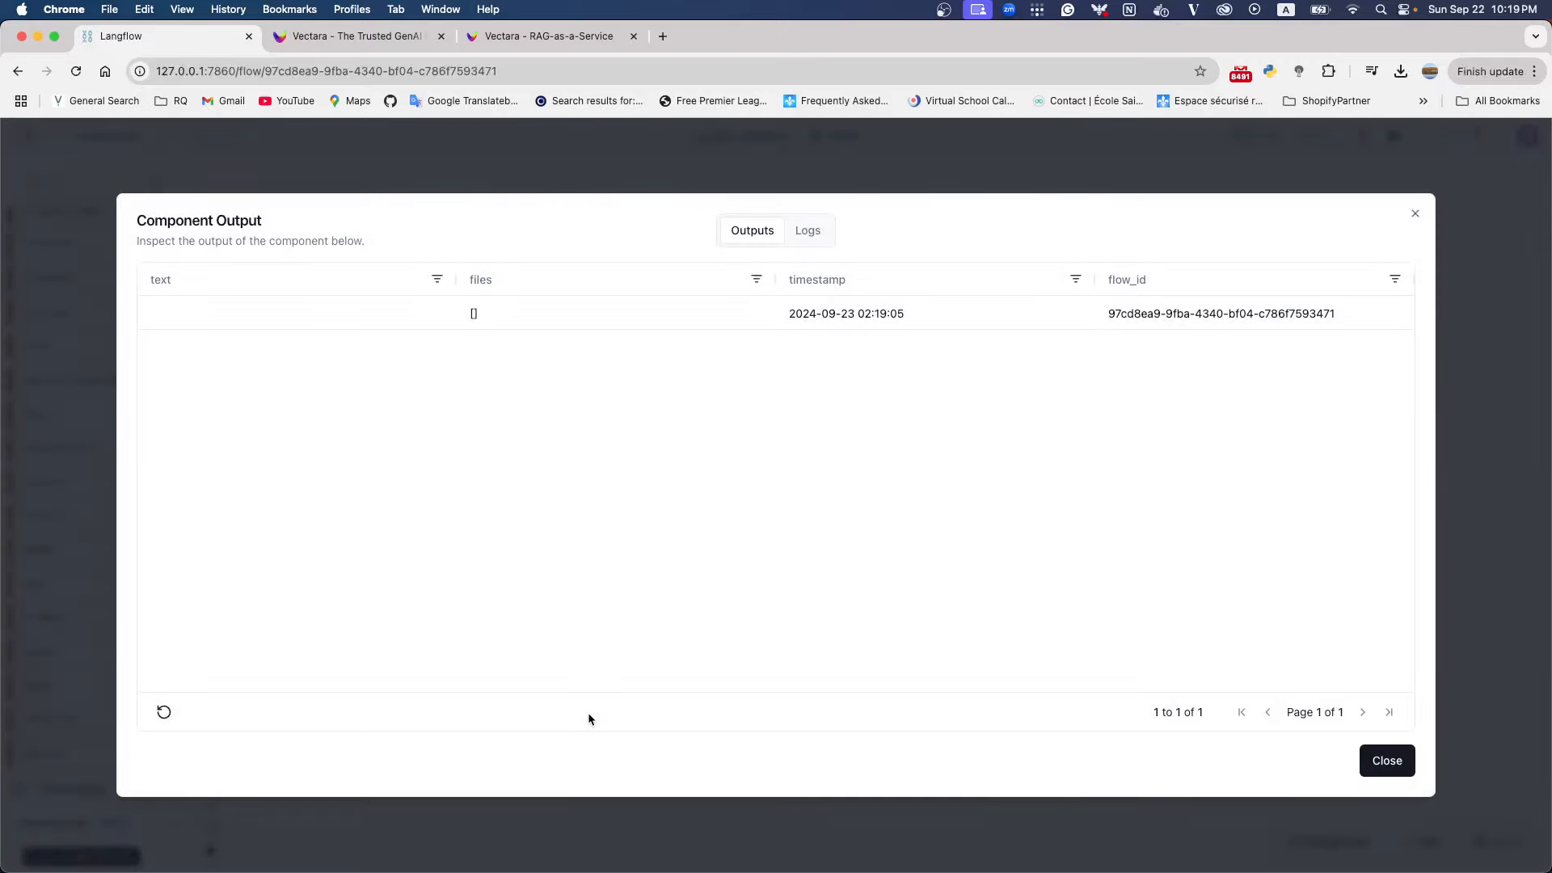
{"action": "left_click", "coordinate": [1415, 213]}
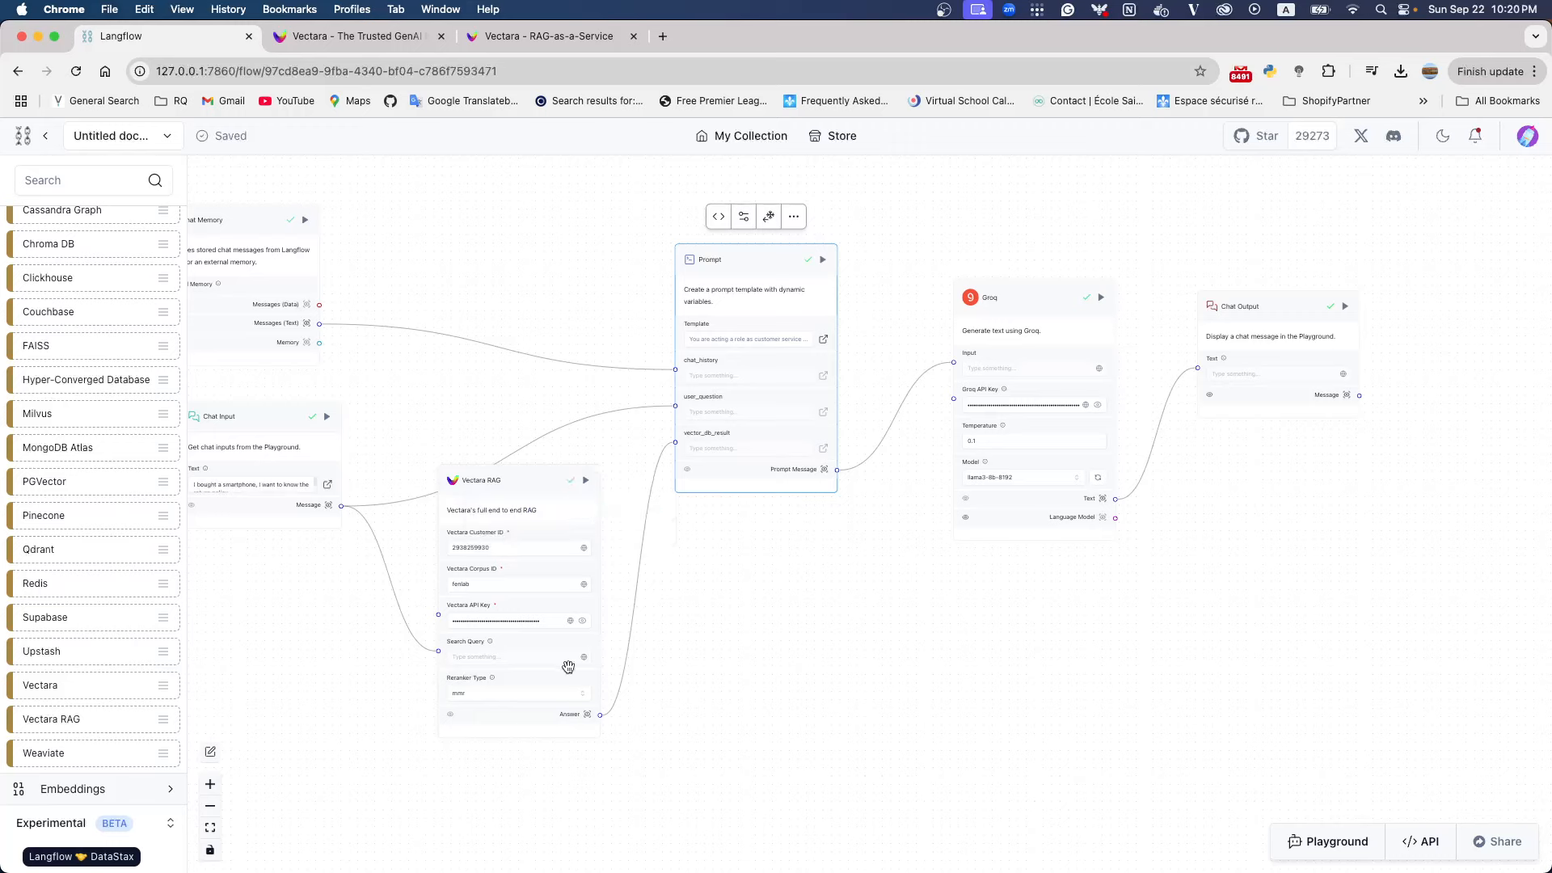
Try the Reranker Type none on the Vectara RAG component, and set it back to mmr
{"action": "left_click", "coordinate": [508, 699]}
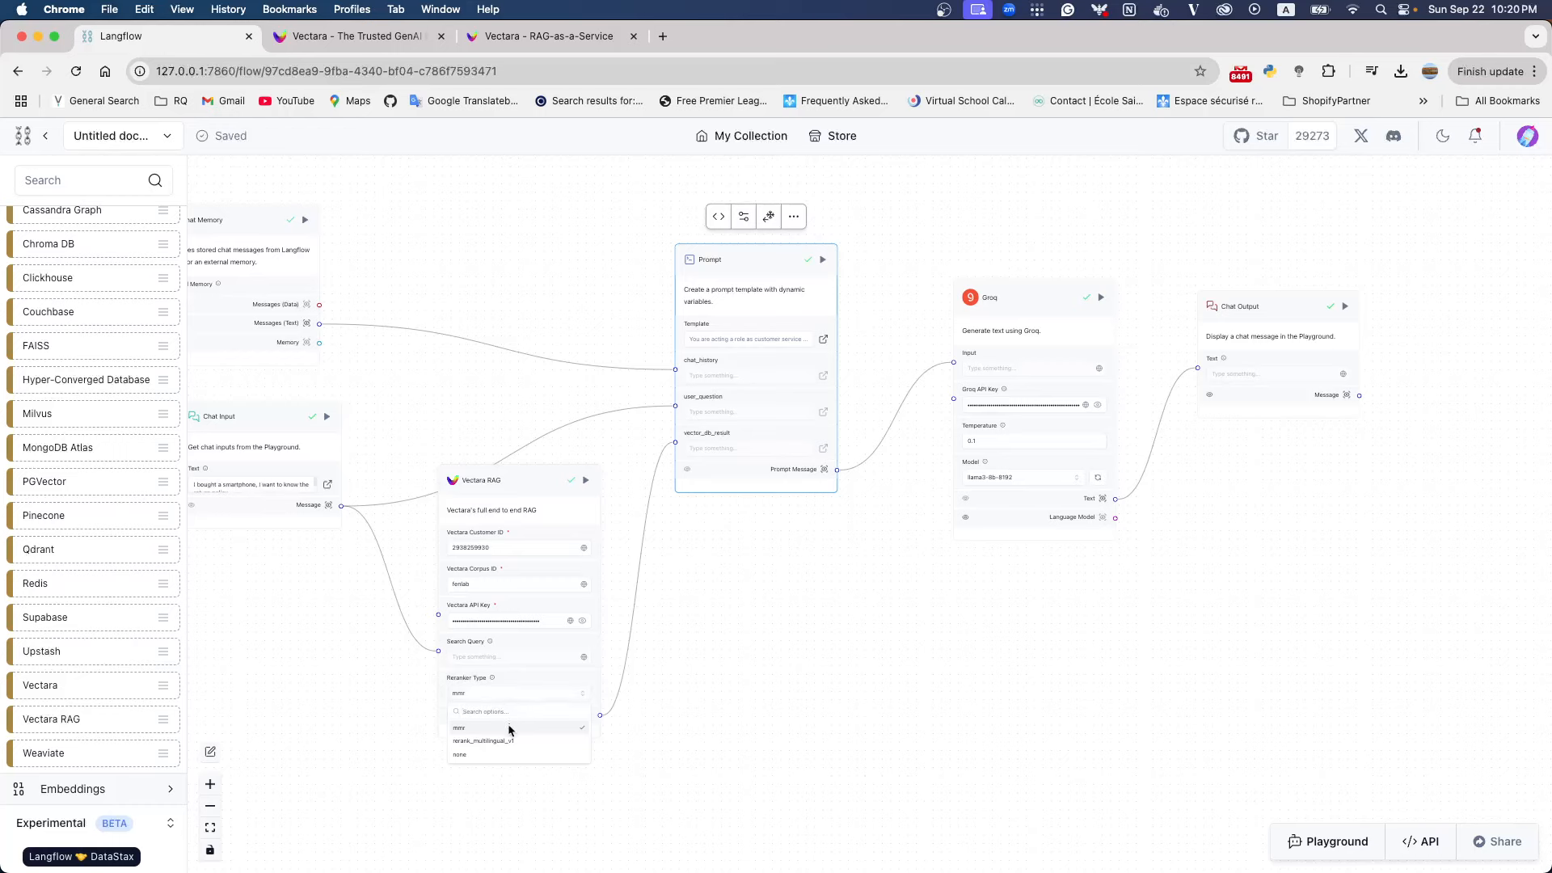
{"action": "left_click", "coordinate": [505, 752]}
{"action": "left_click", "coordinate": [691, 703]}
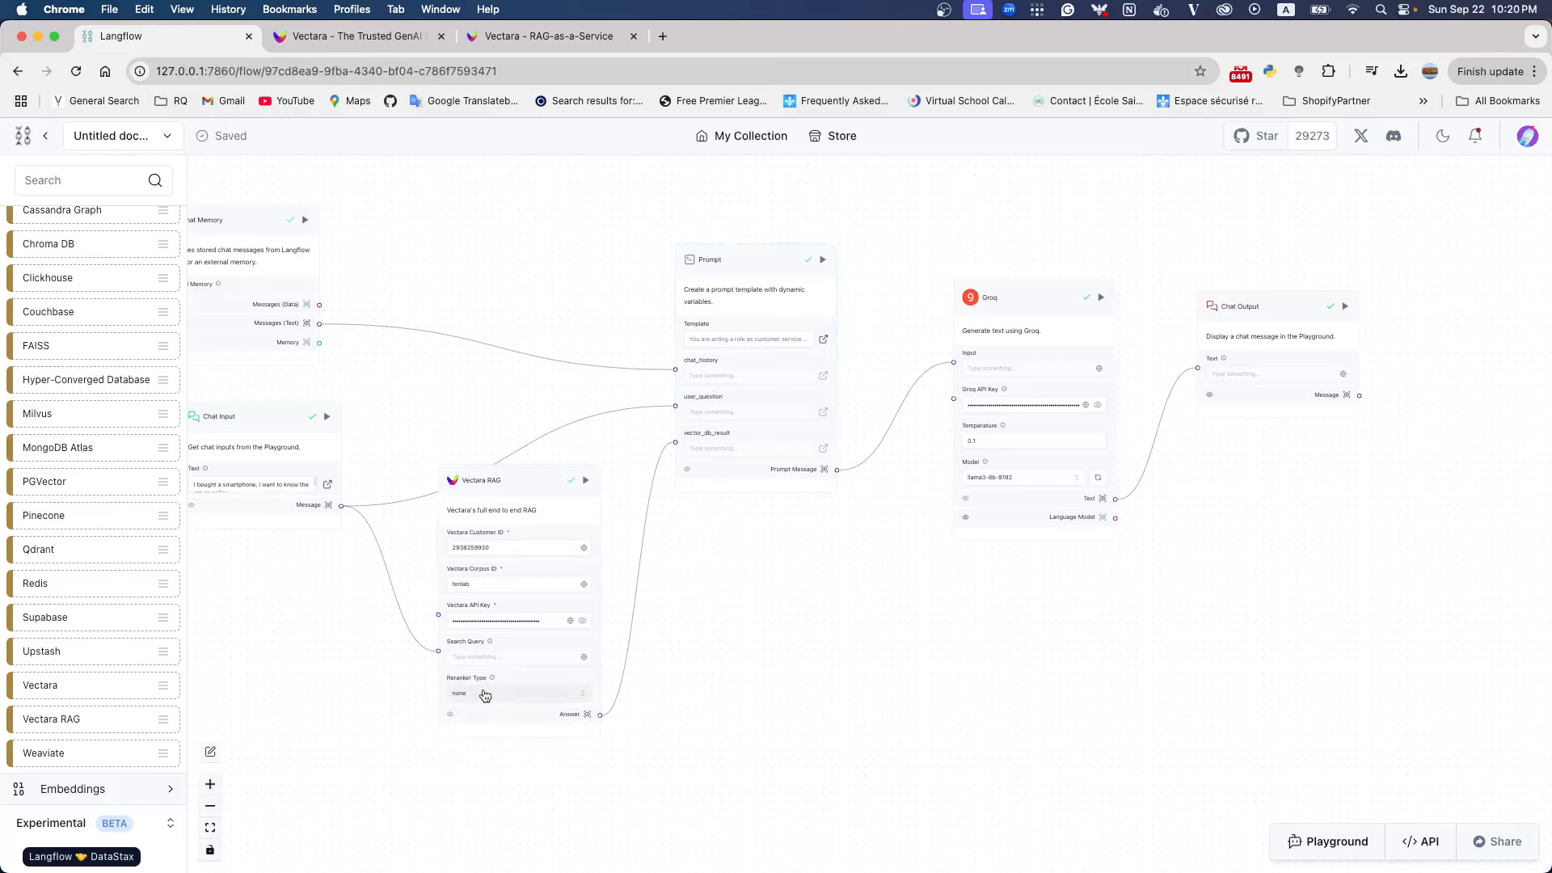
{"action": "left_click", "coordinate": [485, 696]}
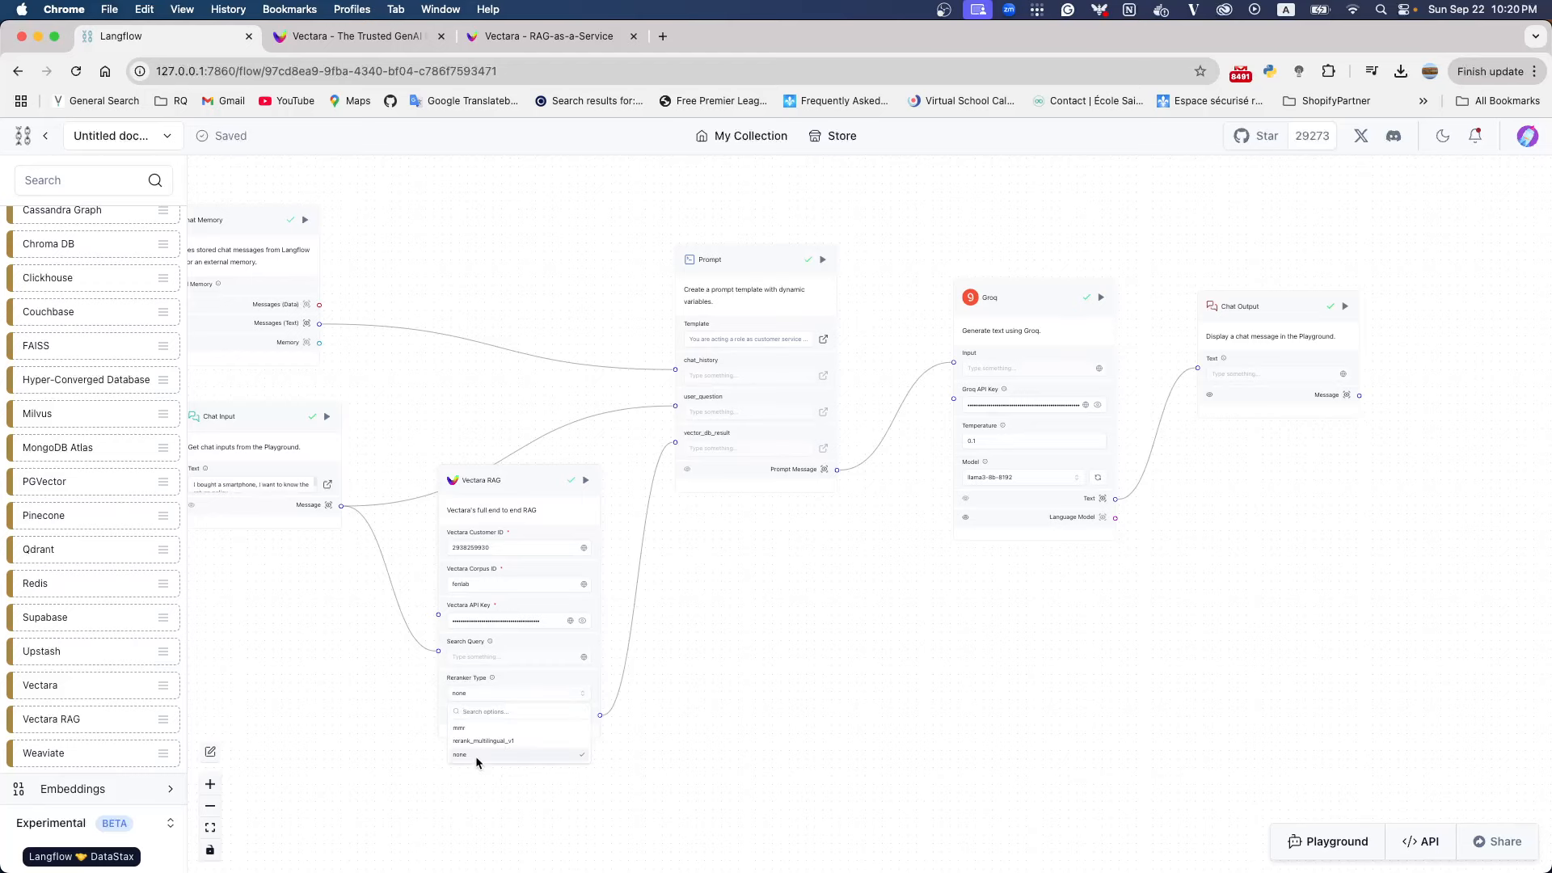
{"action": "left_click", "coordinate": [461, 727]}
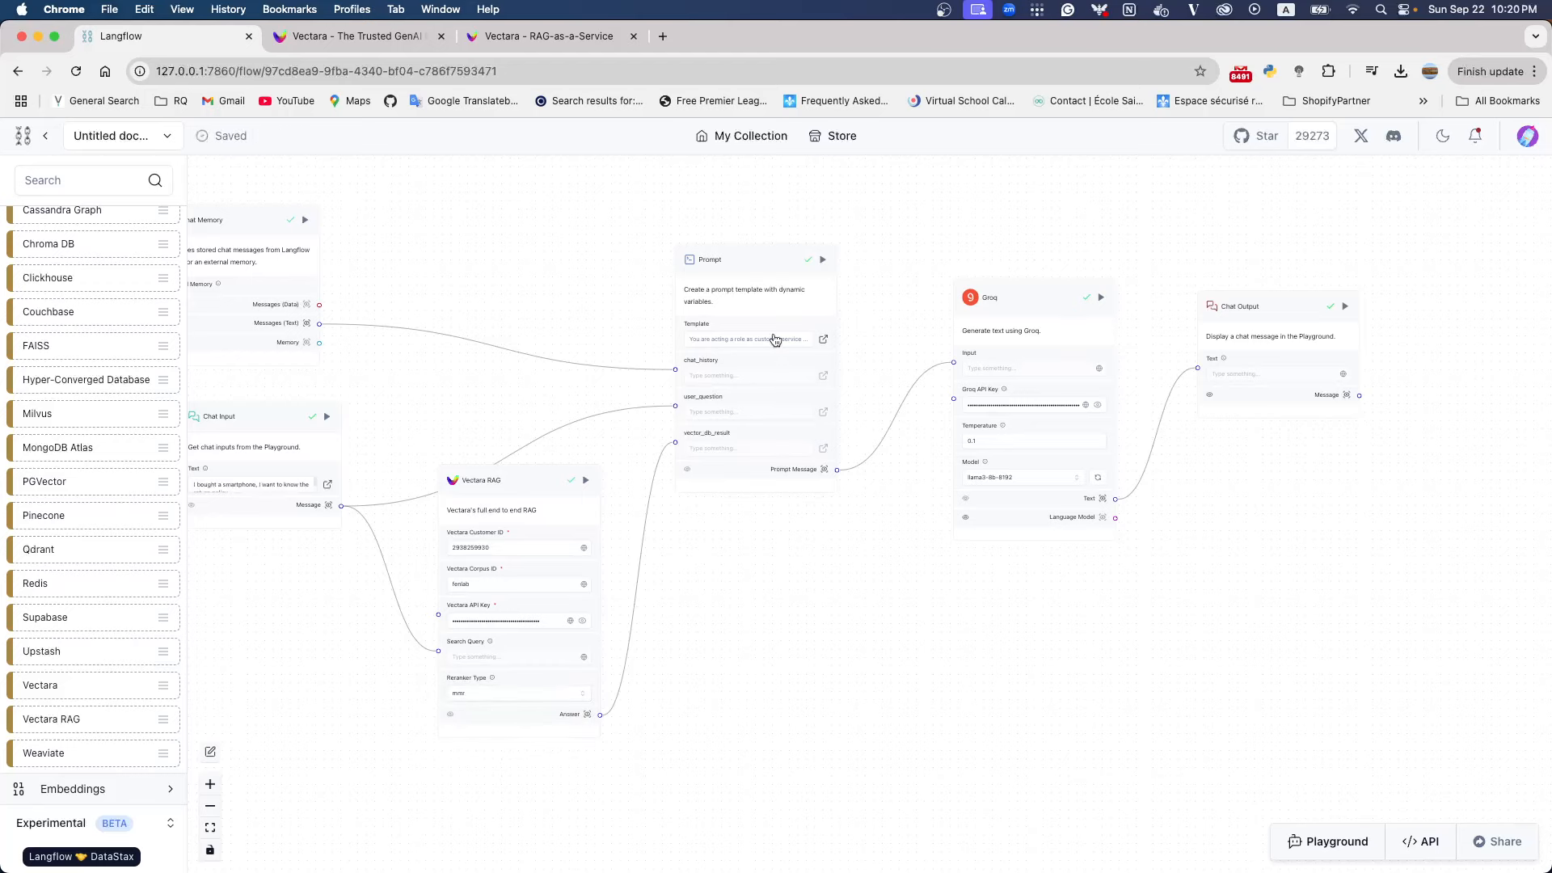
Look up the fenlab corpus ID in the Vectara console settings, and set the Vectara Corpus ID of the Vectara RAG component to 4
{"action": "left_click", "coordinate": [507, 41]}
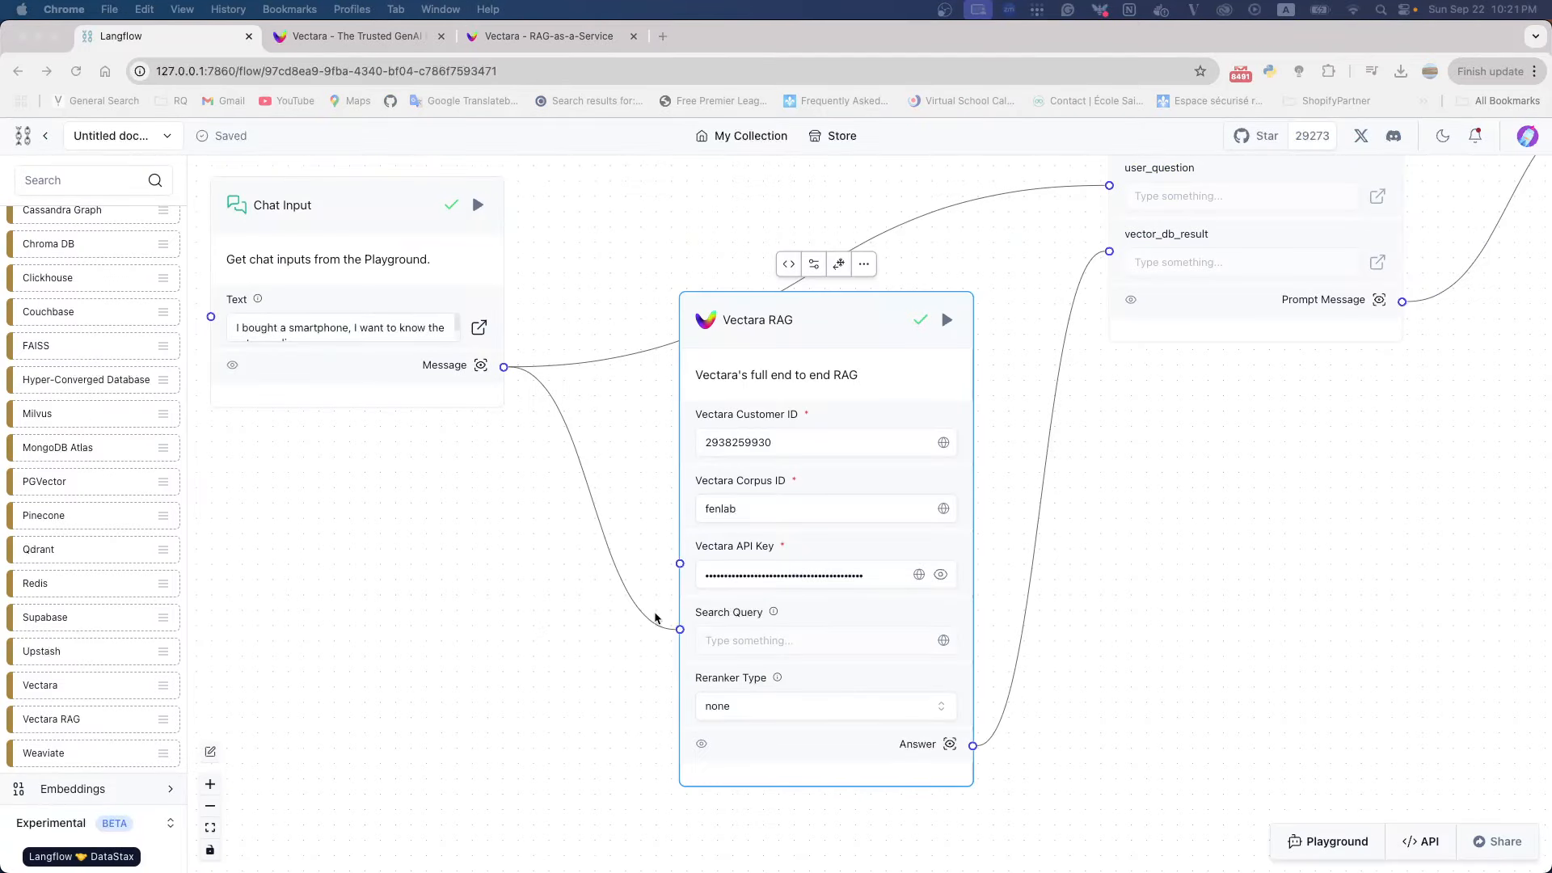
{"action": "left_click", "coordinate": [564, 37]}
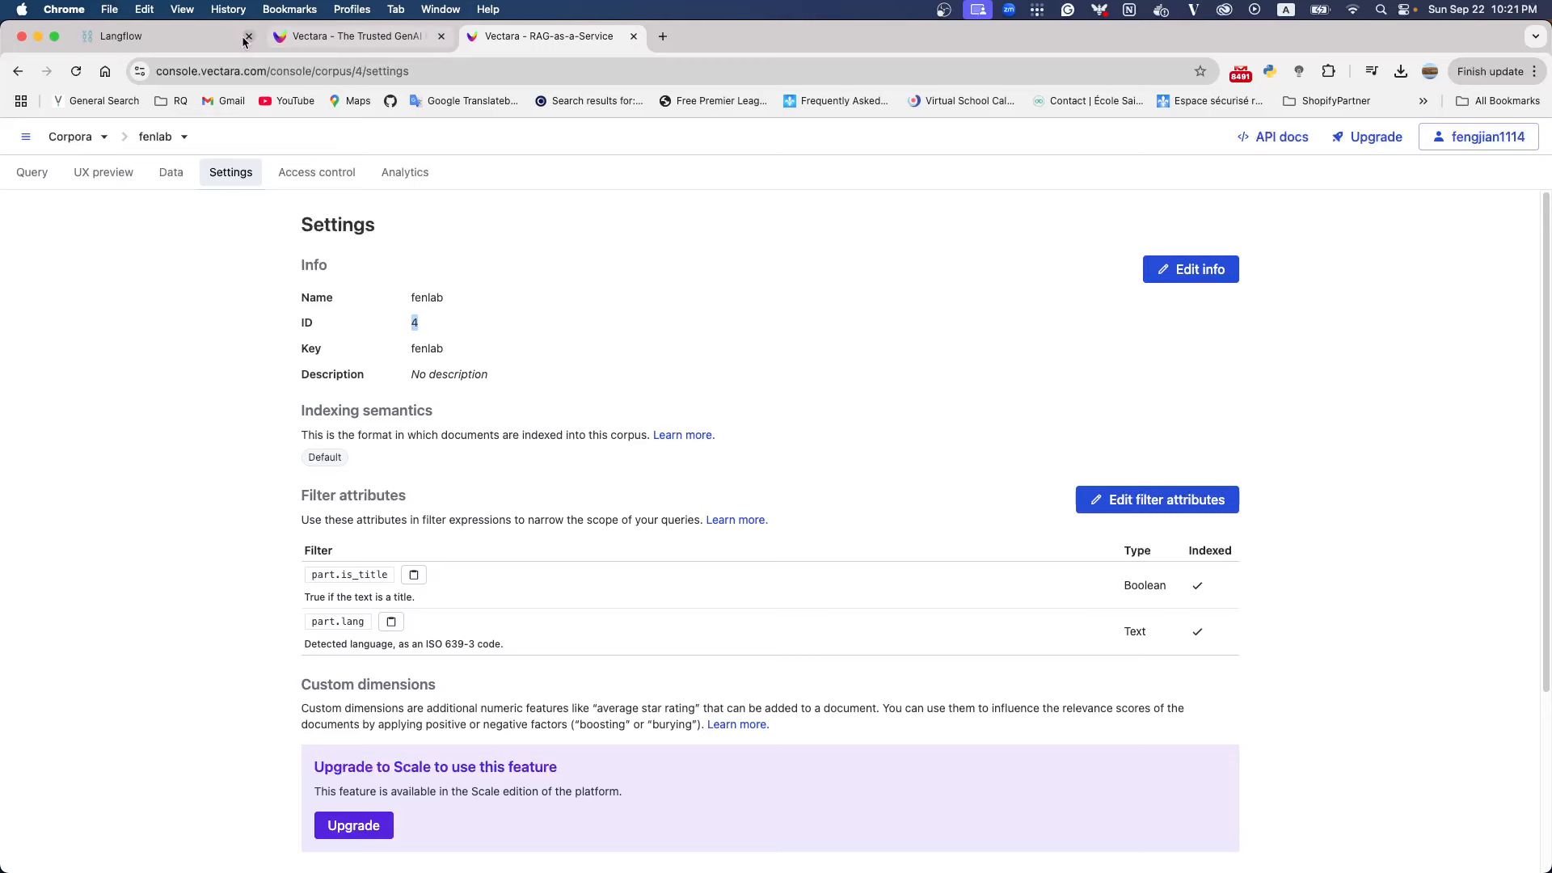
{"action": "left_click", "coordinate": [150, 39]}
{"action": "double_click", "coordinate": [721, 508]}
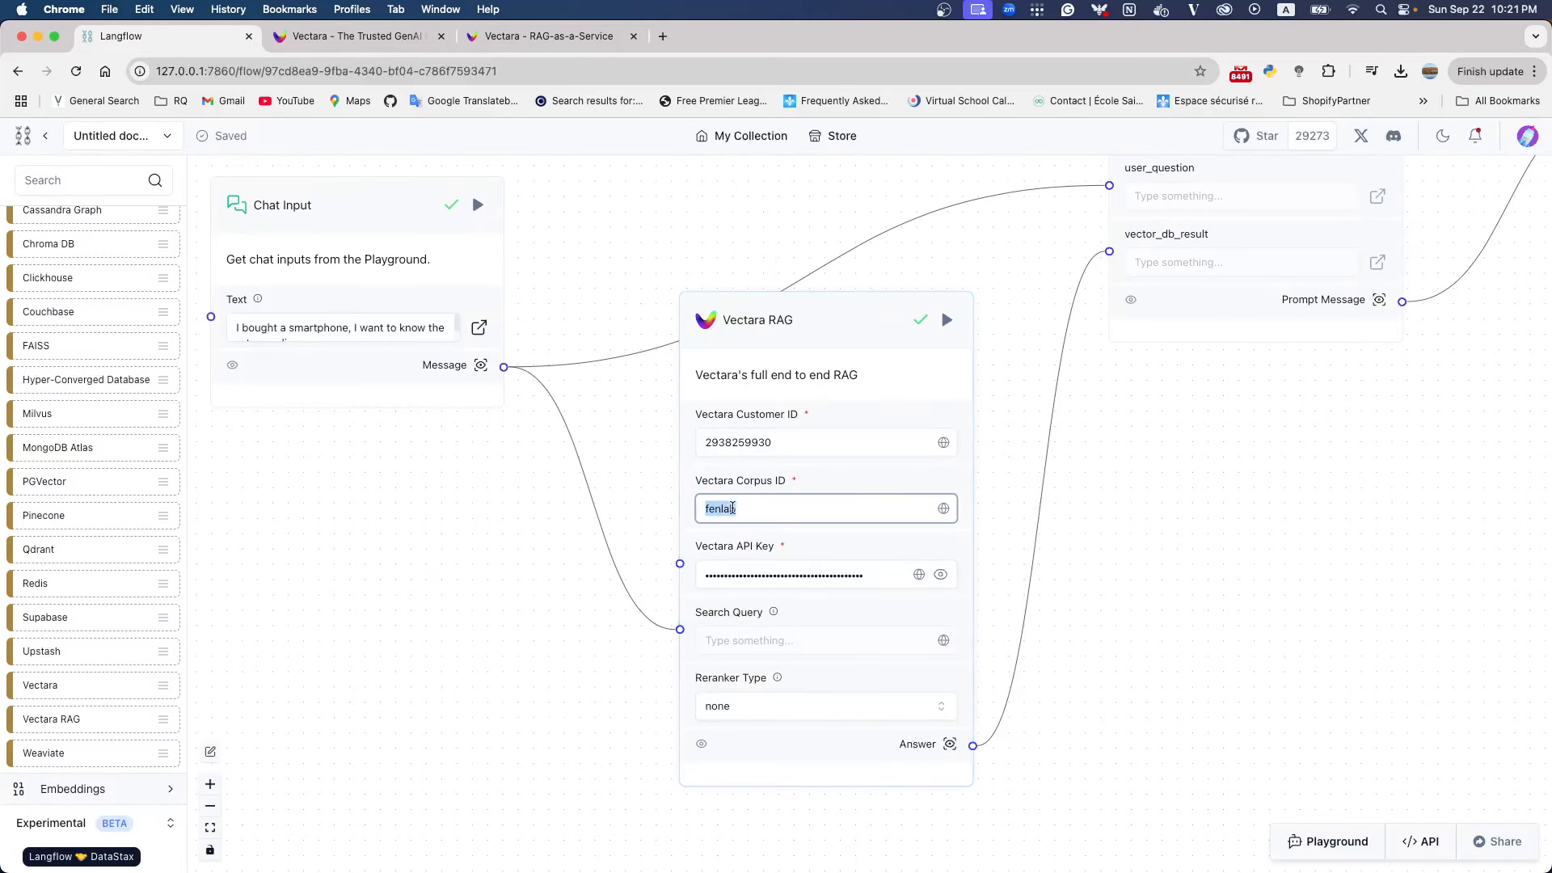
{"action": "type", "text": "4"}
{"action": "left_click", "coordinate": [1204, 565]}
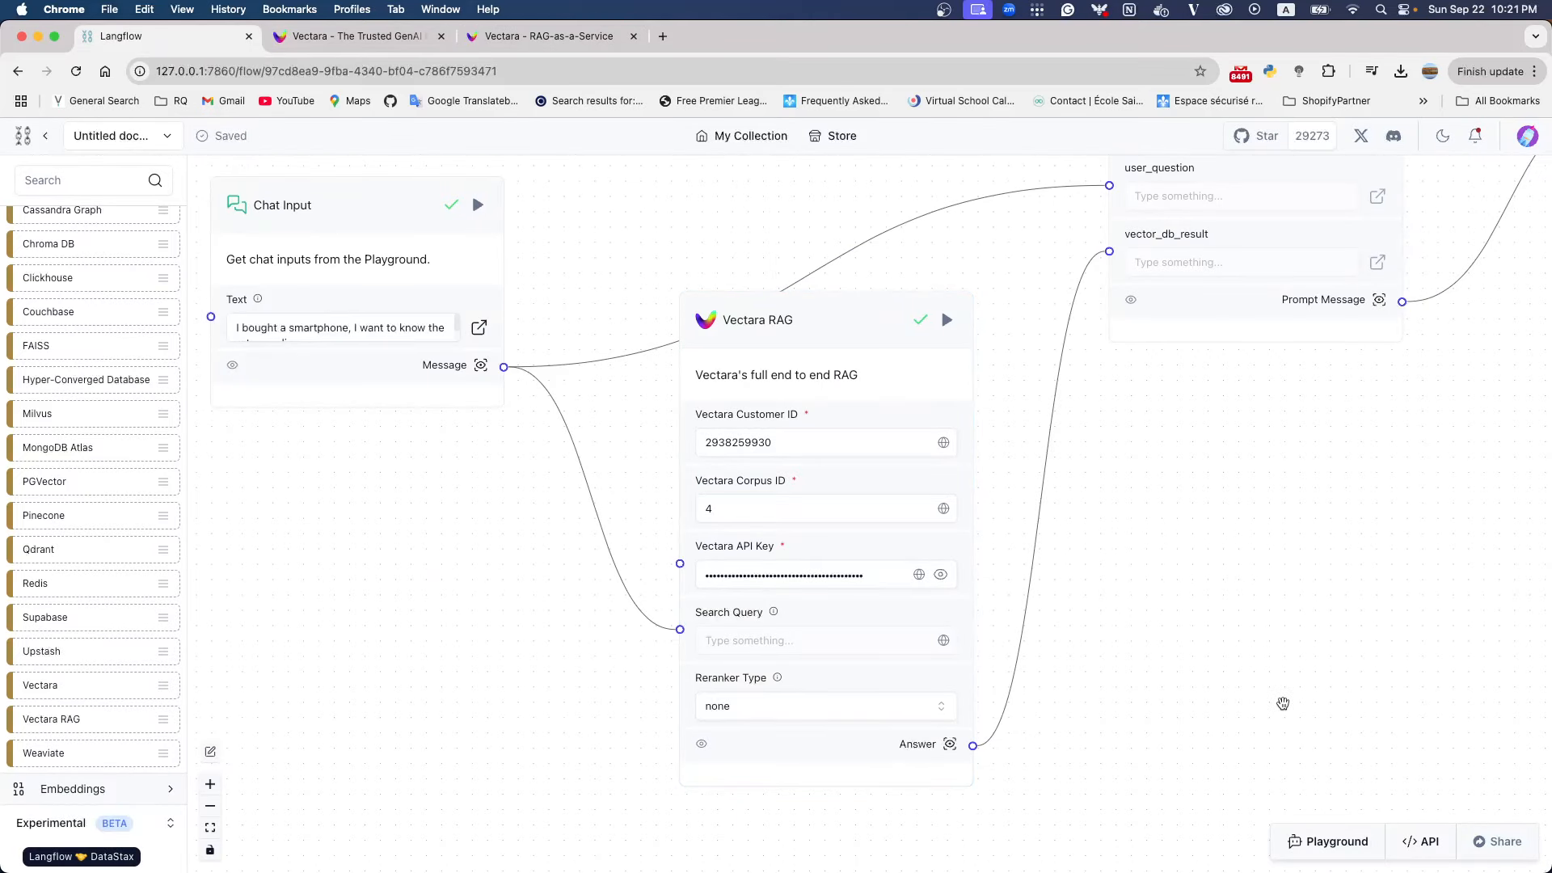
Open the Playground, and delete the Default Session memory and the old chat messages
{"action": "scroll", "coordinate": [1234, 742], "scroll_direction": "right", "scroll_amount": 3}
{"action": "left_click", "coordinate": [1337, 841]}
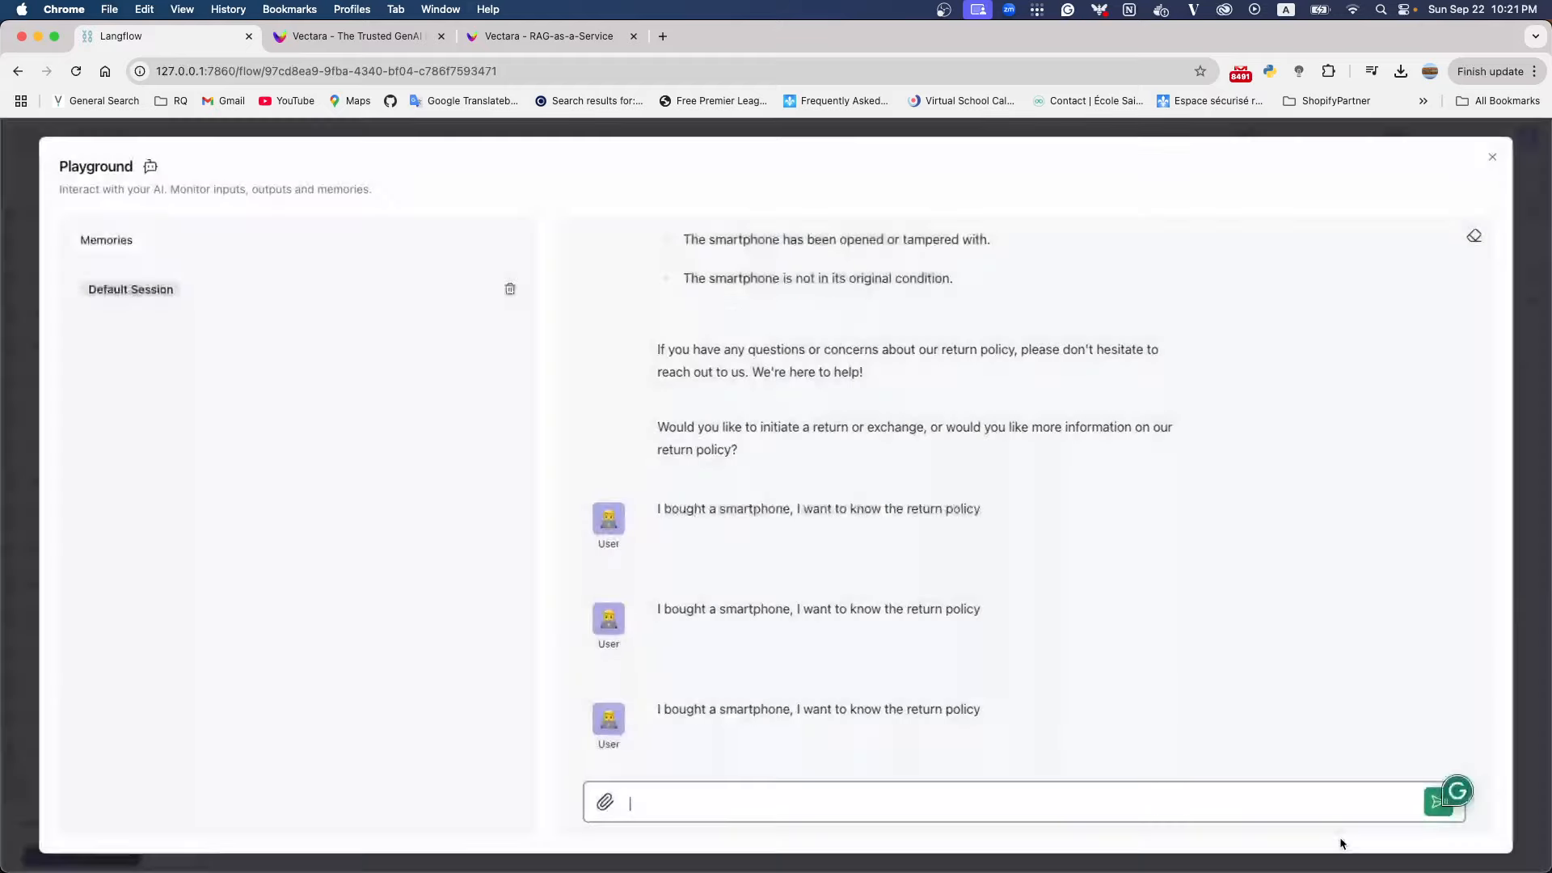
{"action": "left_click", "coordinate": [511, 290]}
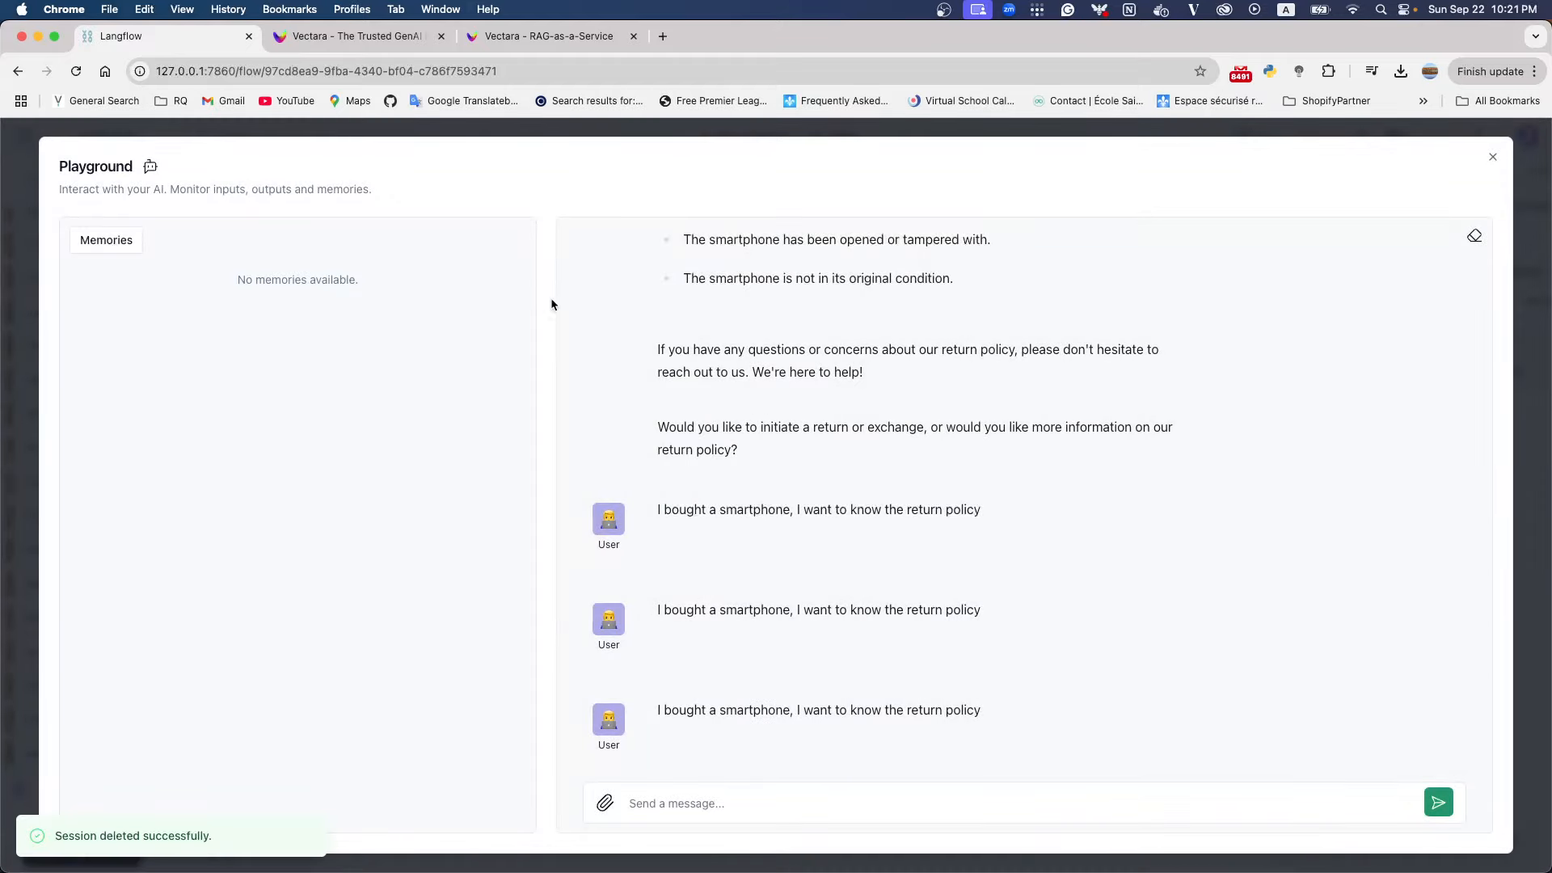
{"action": "left_click", "coordinate": [1475, 237]}
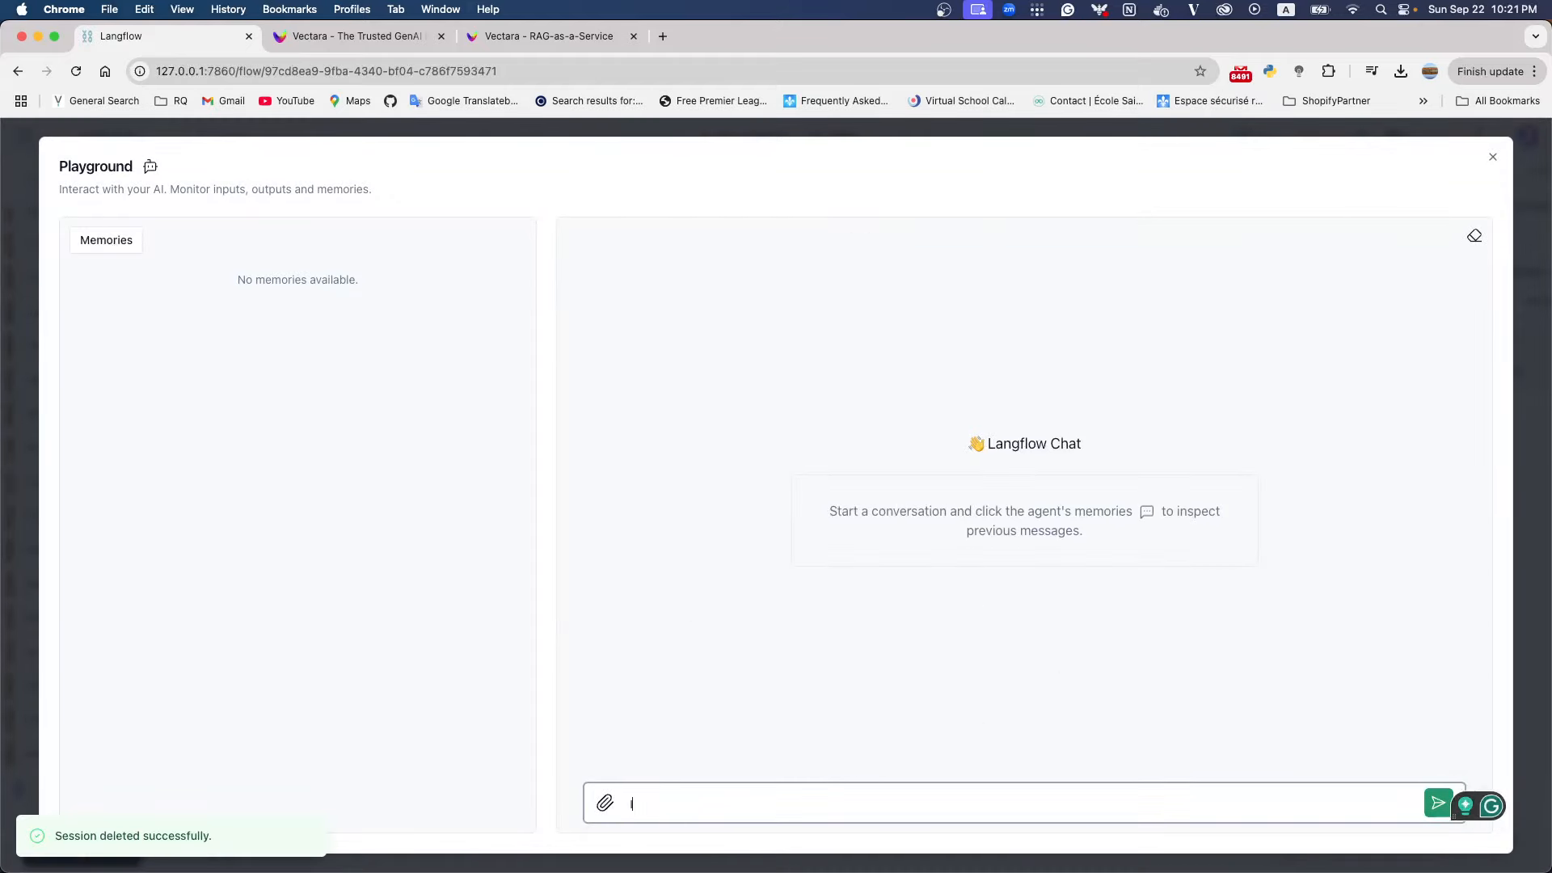
Ask the chatbot "I bought a smartphone, I want to know the shipping policy" and highlight the sentence about shipping fees in its answer
{"action": "type", "text": "bough"}
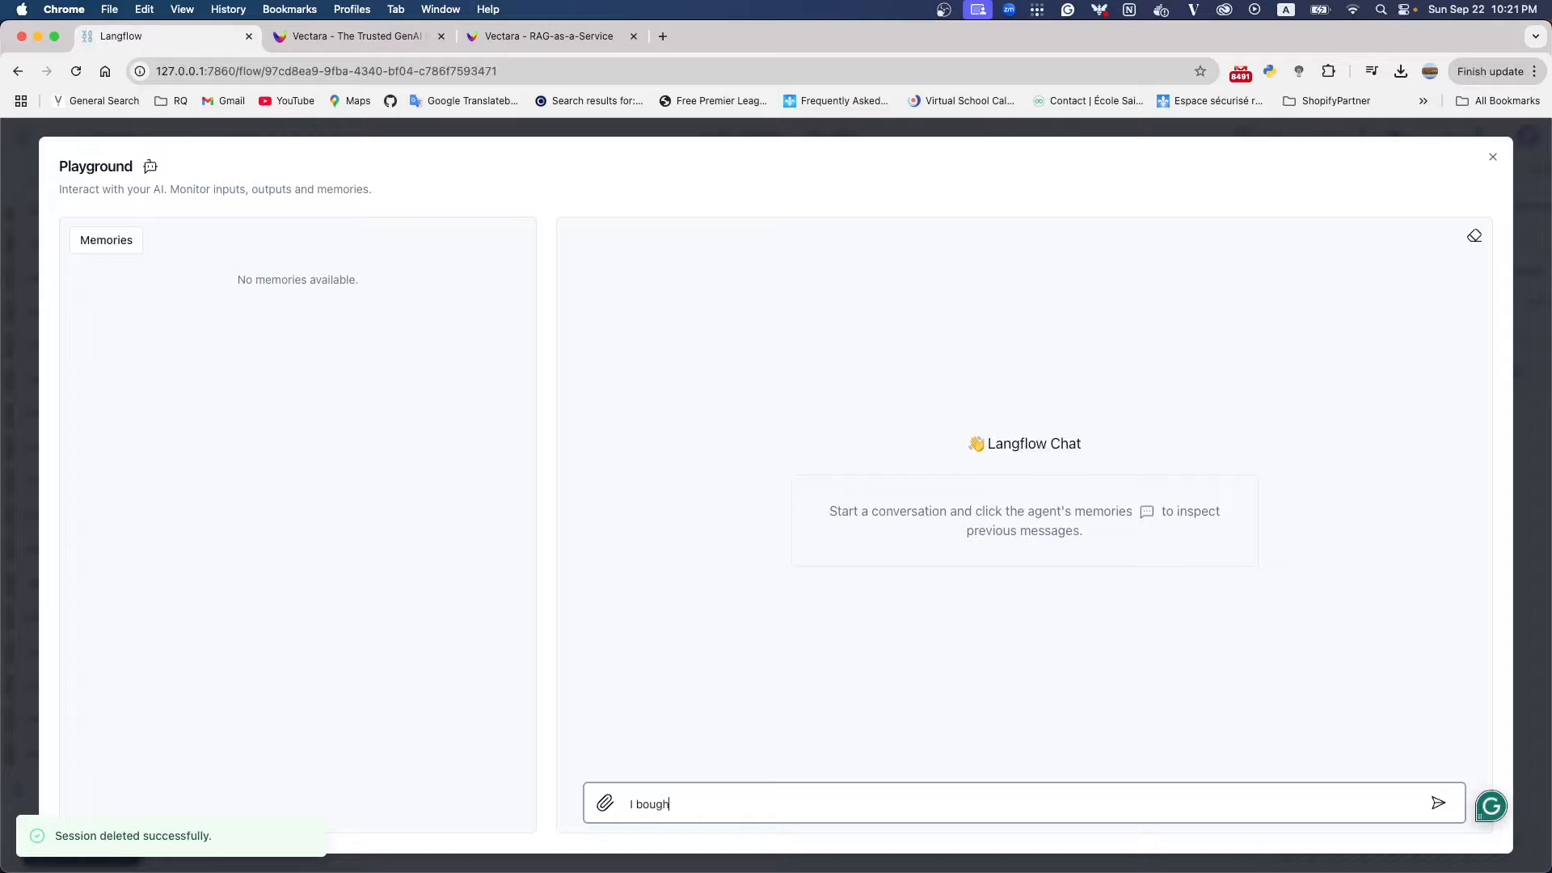
{"action": "type", "text": "t a smartph"}
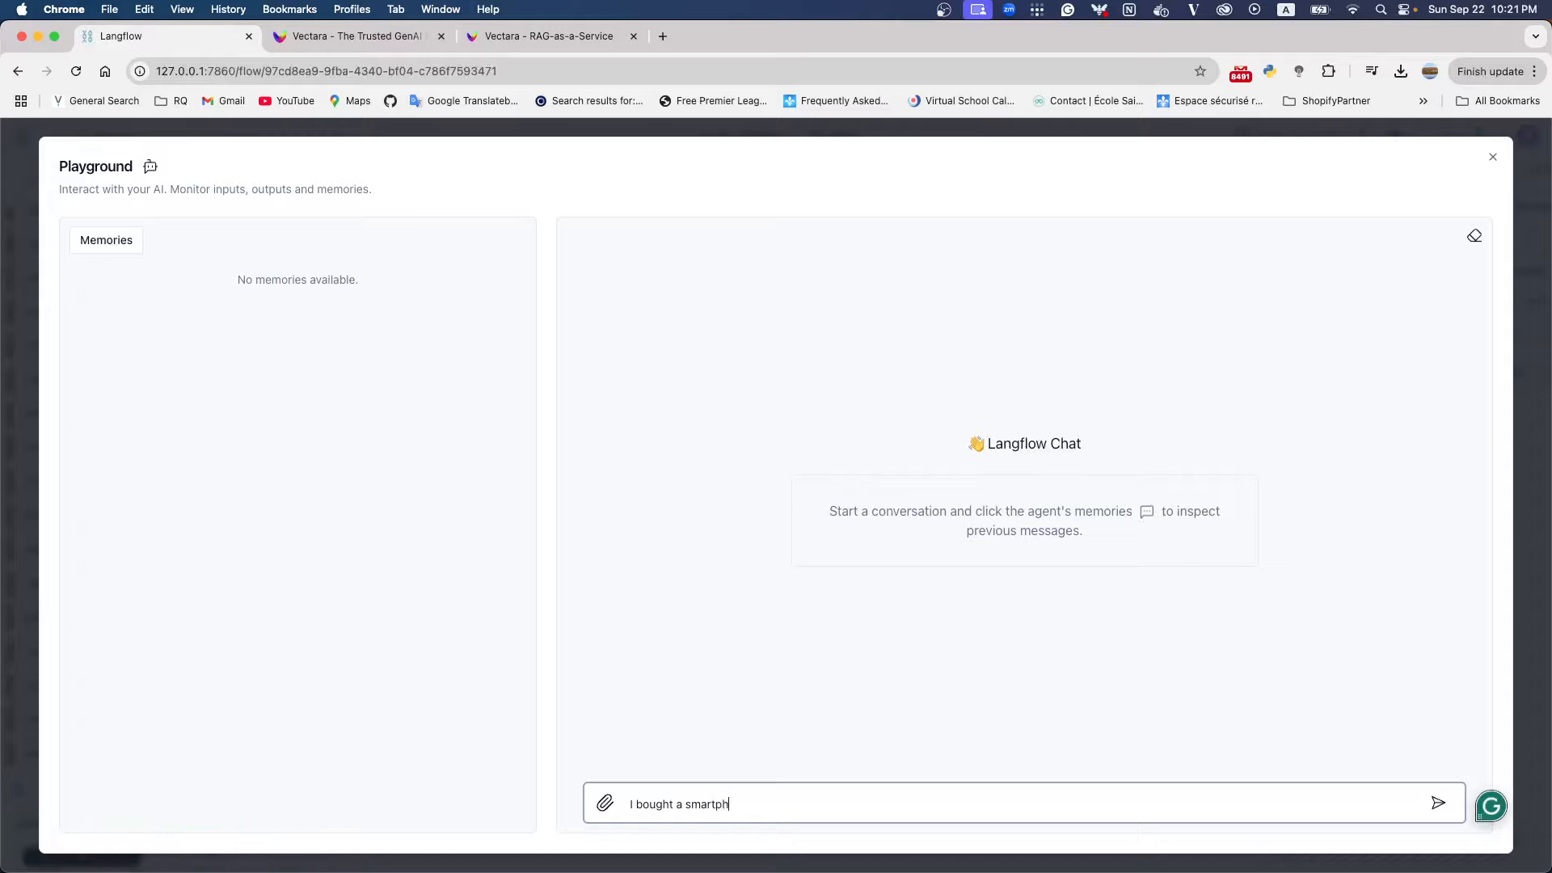
{"action": "type", "text": "one, I want to know the shipping"}
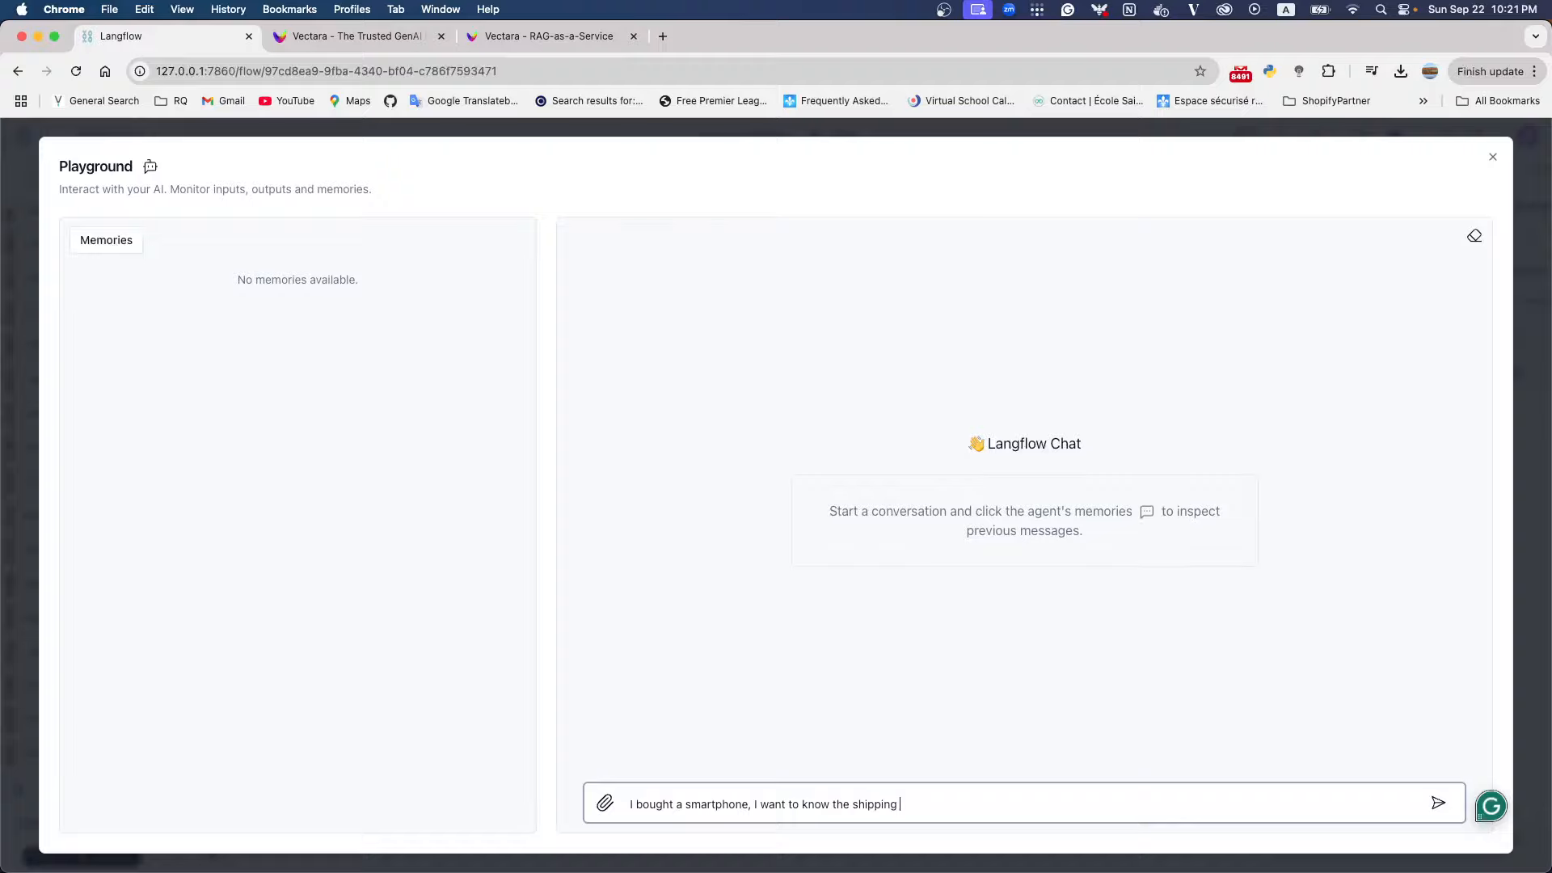
{"action": "type", "text": " policy"}
{"action": "key", "text": "Return"}
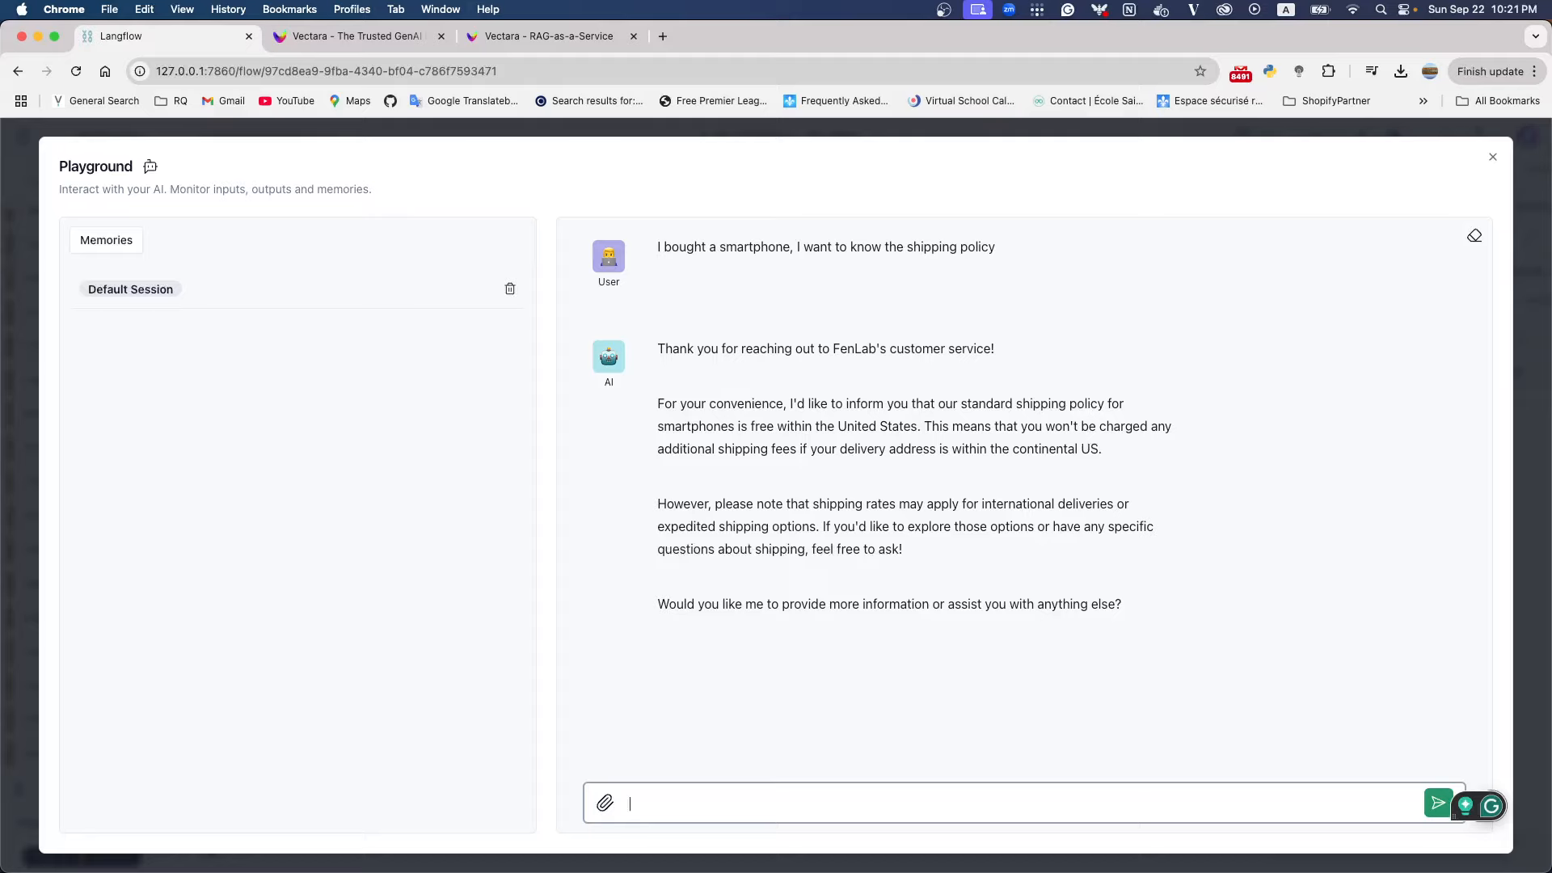
{"action": "left_click_drag", "start_coordinate": [920, 426], "coordinate": [1089, 447]}
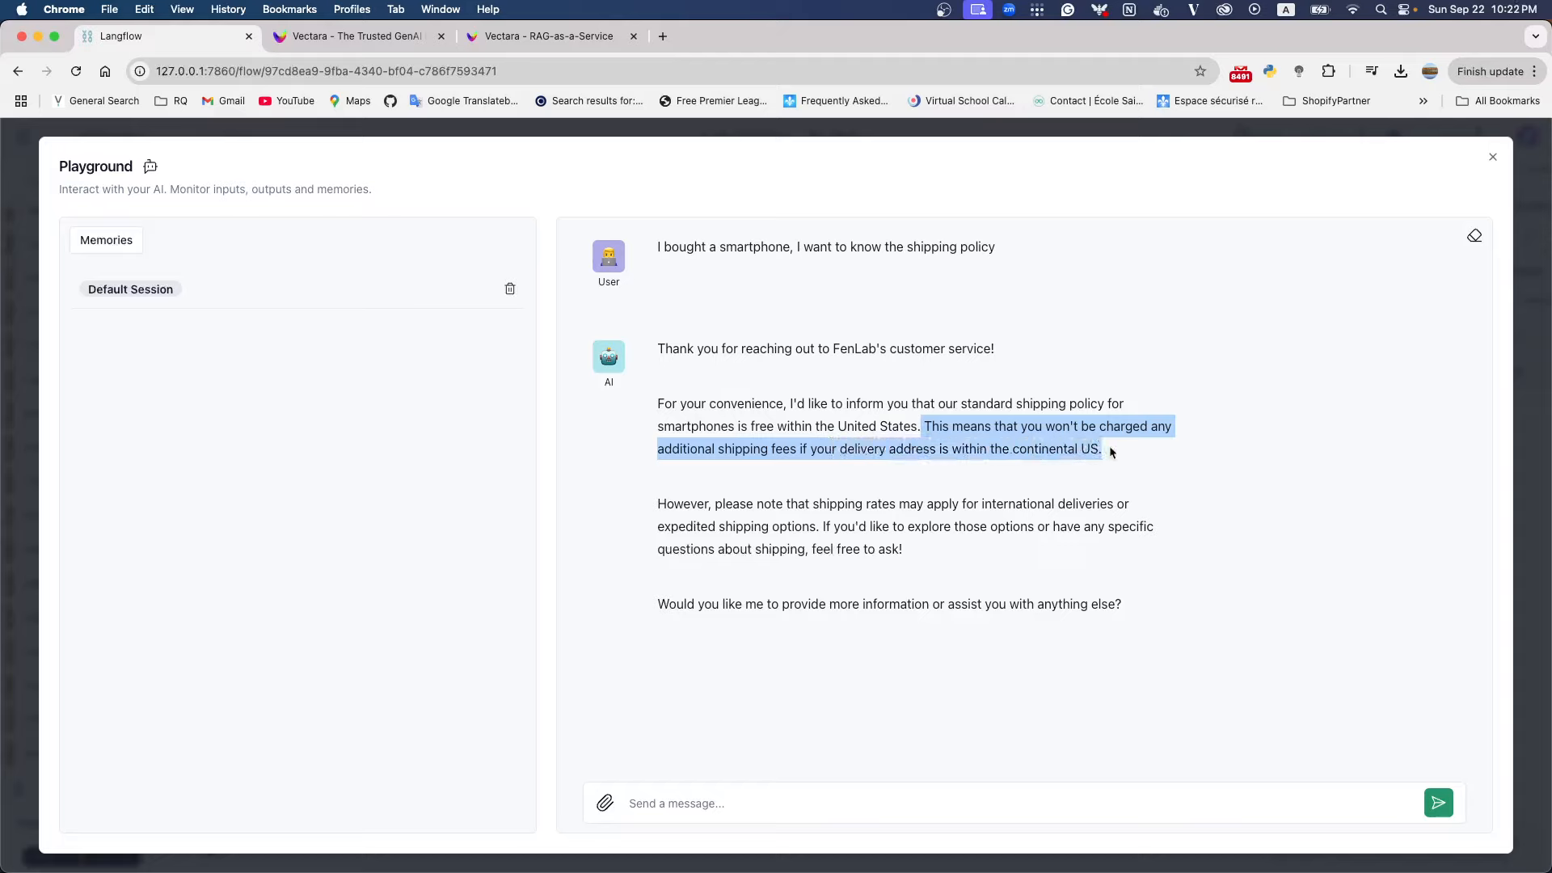
{"action": "left_click", "coordinate": [1109, 451]}
Ask the chatbot "what about the return policy", highlight the return period in its answer, and close the Playground
{"action": "left_click", "coordinate": [782, 812]}
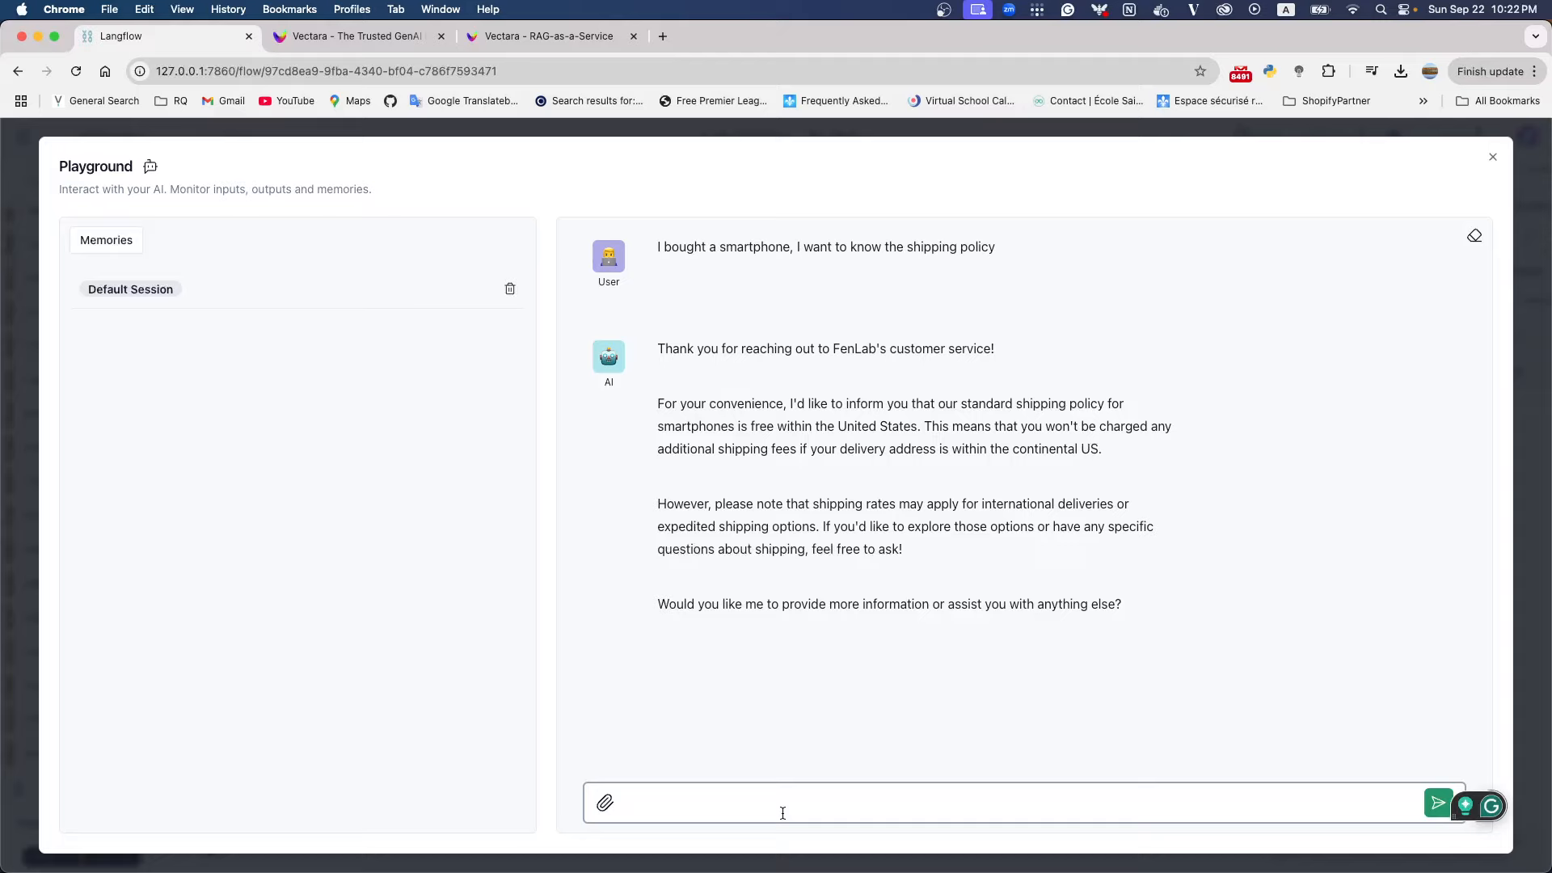
{"action": "type", "text": "what about"}
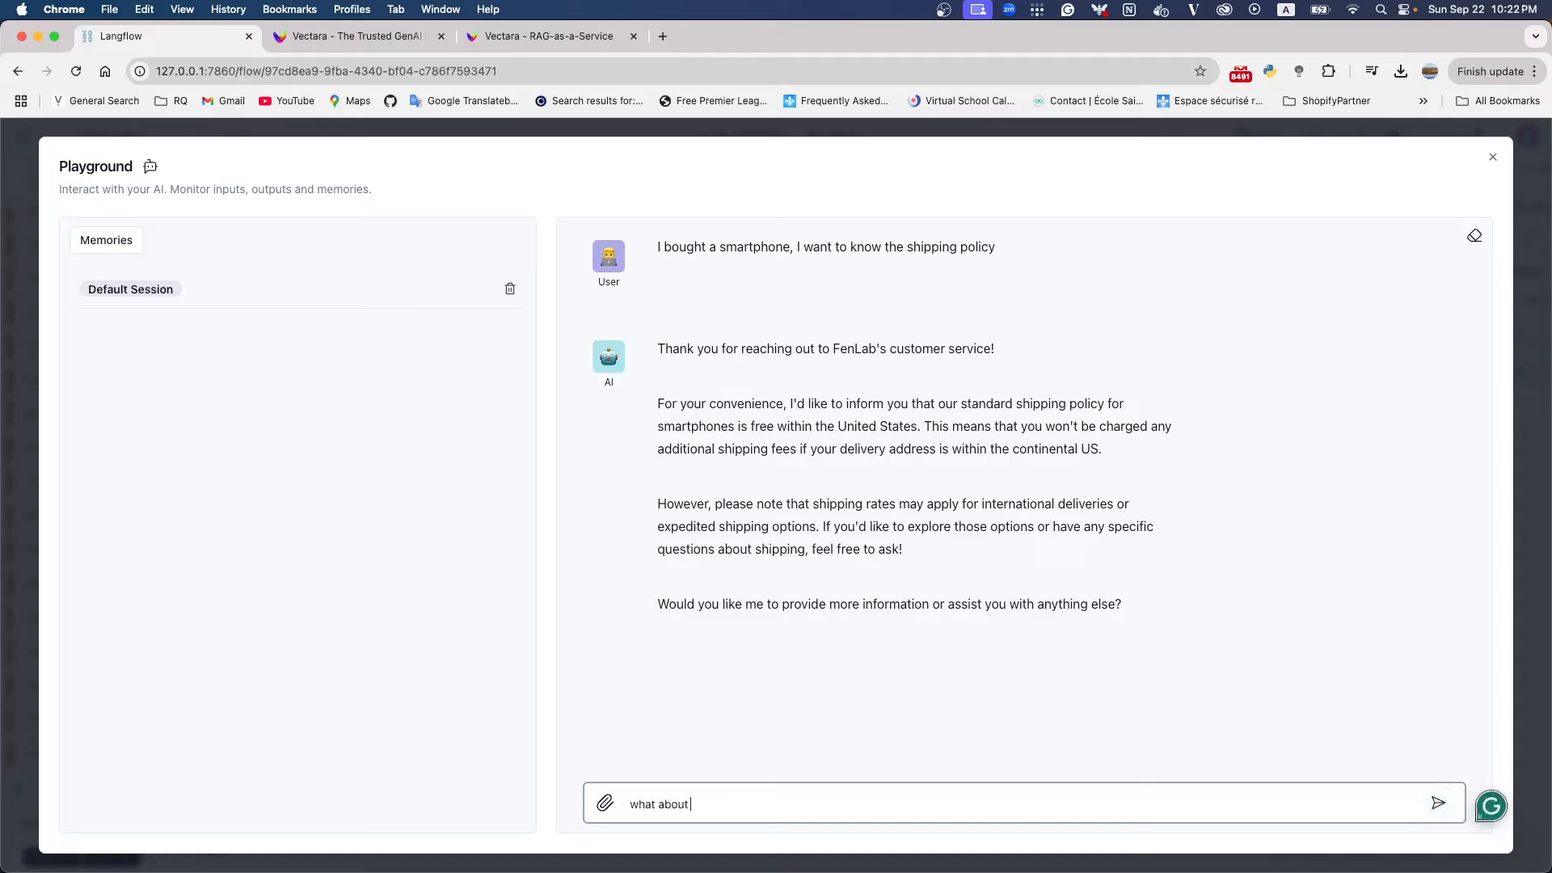
{"action": "type", "text": " the return policy"}
{"action": "key", "text": "Return"}
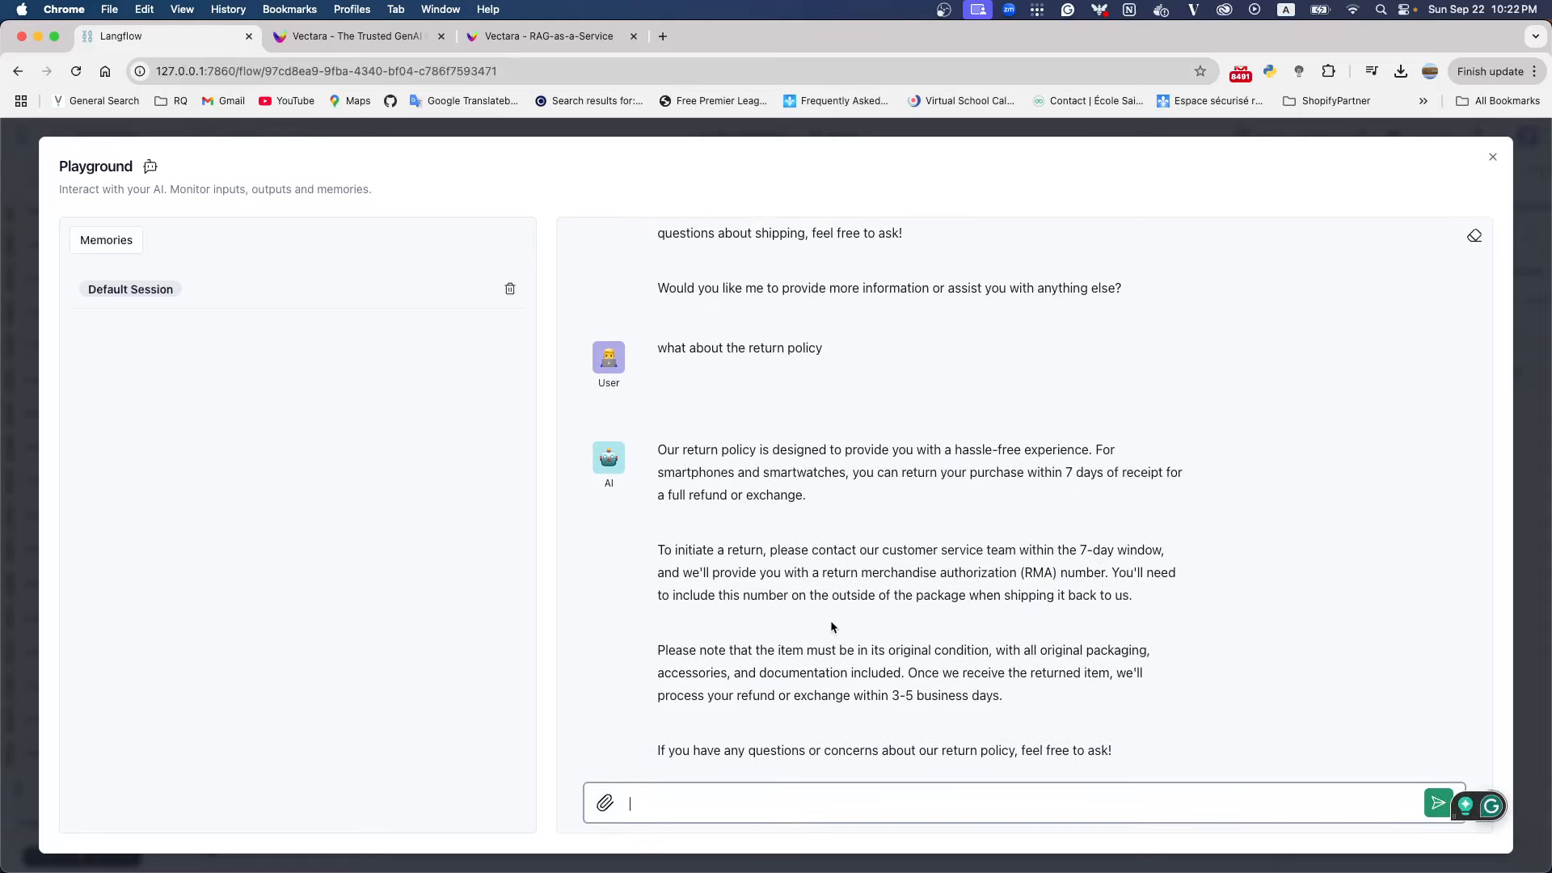
{"action": "left_click_drag", "start_coordinate": [854, 472], "coordinate": [1122, 472]}
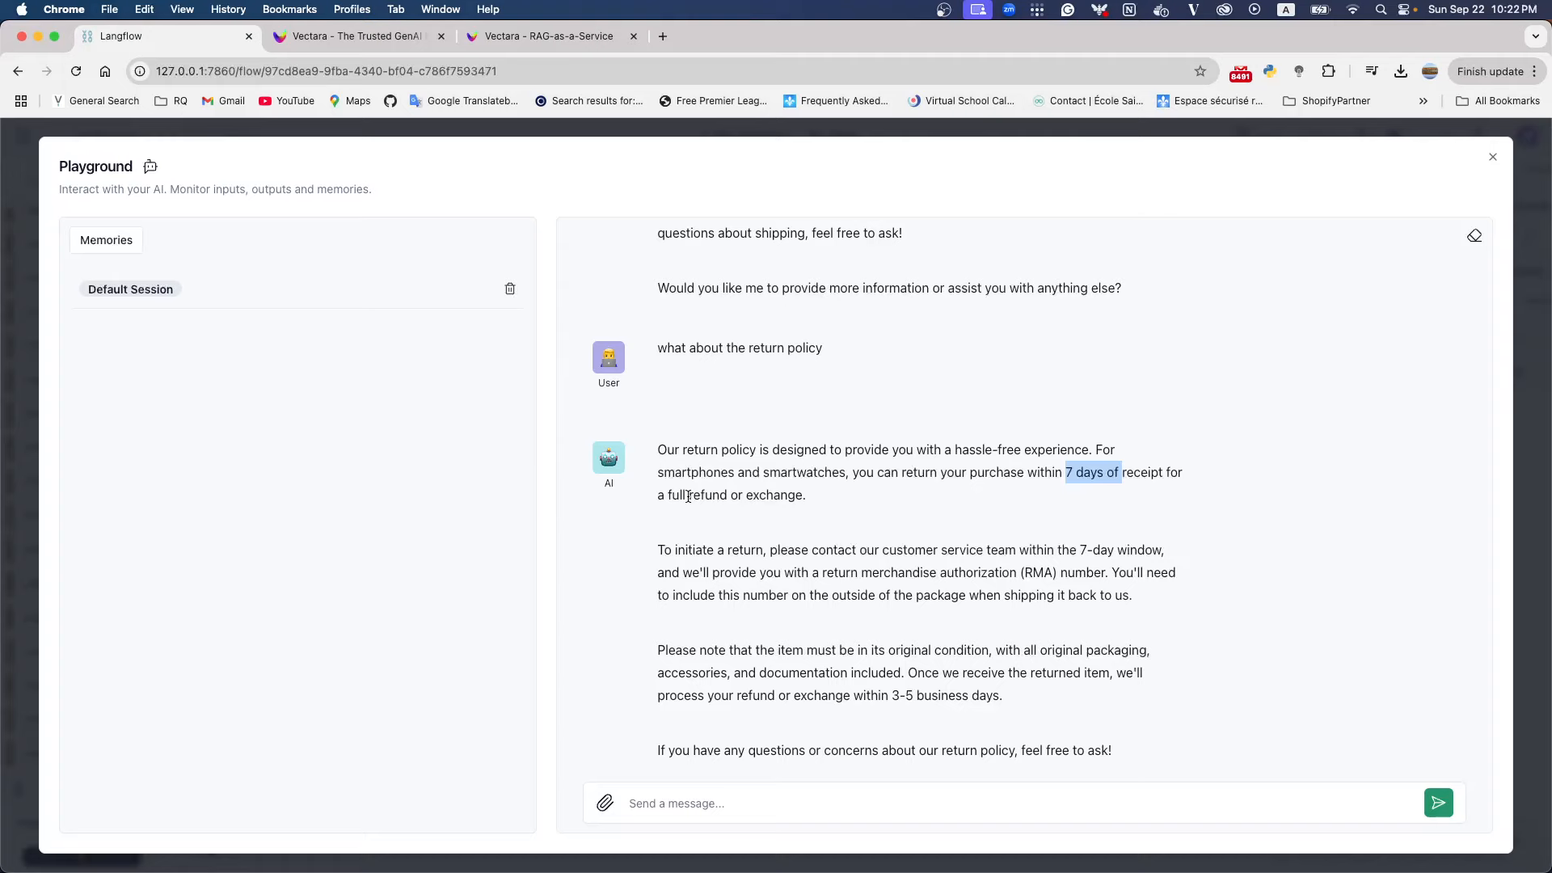
{"action": "left_click", "coordinate": [1491, 157]}
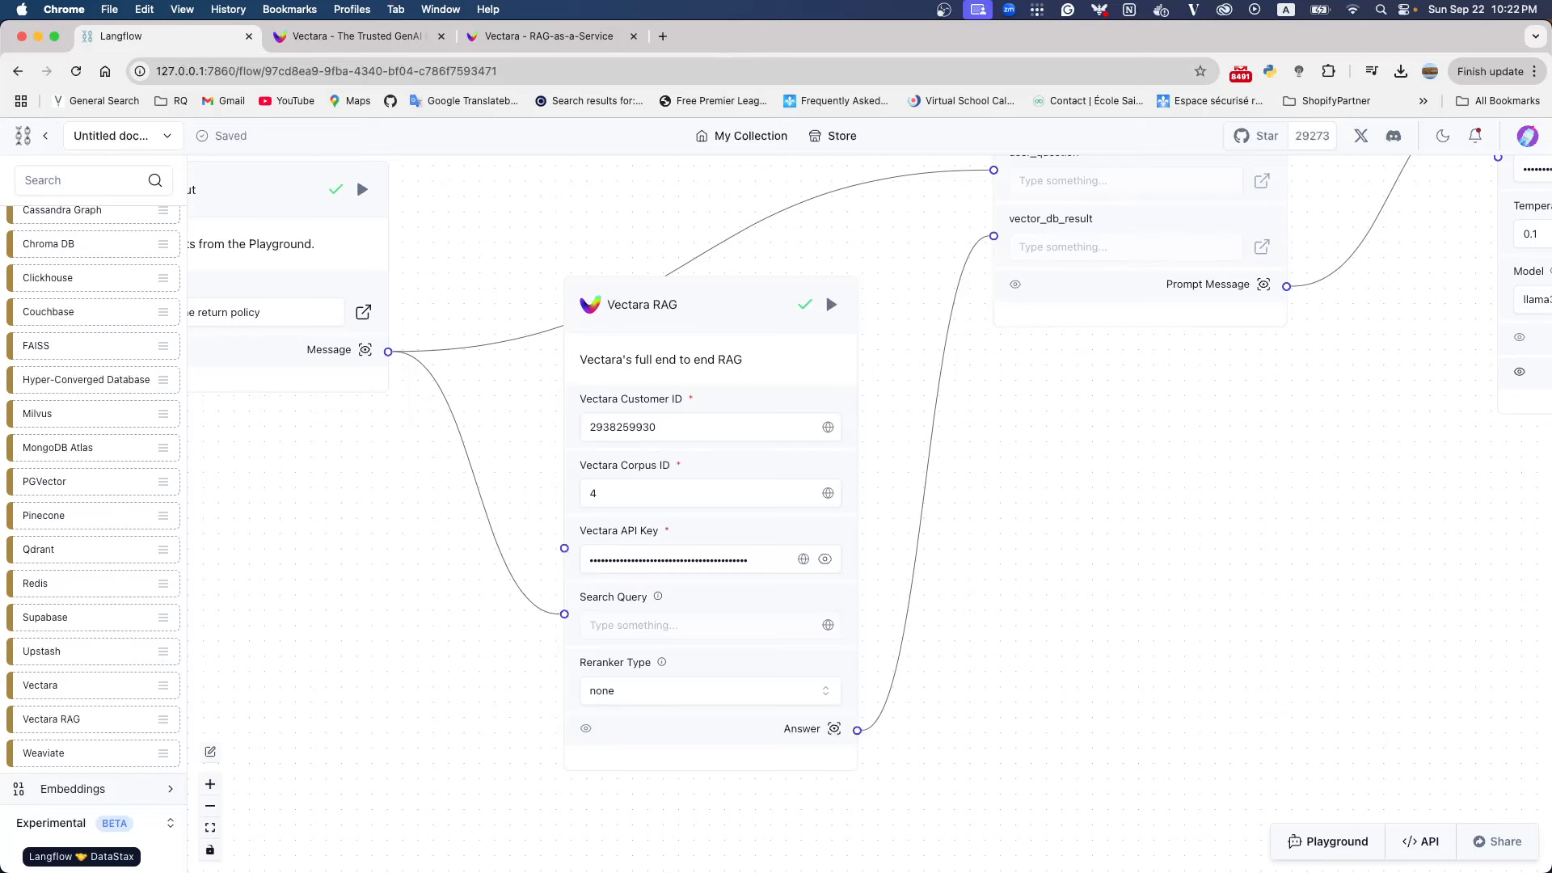
Switch to PyCharm, check the smartphone terms in return_policy.txt and shipping_policy.txt against the chatbot's answers, and return to Langflow in Chrome
{"action": "key", "text": "super+Tab"}
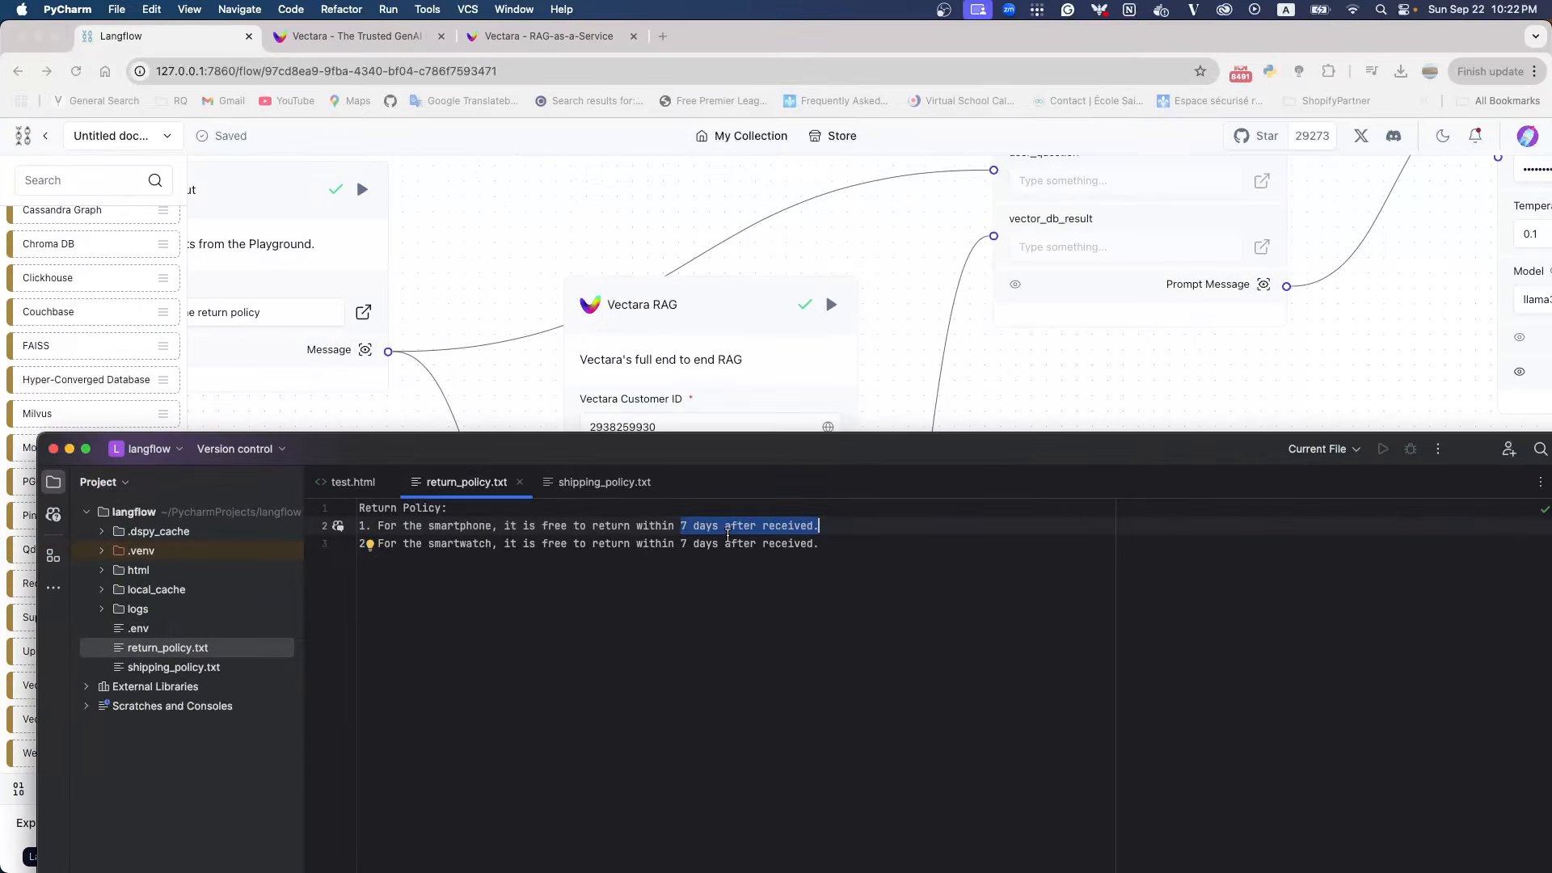
{"action": "left_click", "coordinate": [701, 527]}
{"action": "left_click_drag", "start_coordinate": [681, 527], "coordinate": [731, 527]}
{"action": "left_click", "coordinate": [566, 490]}
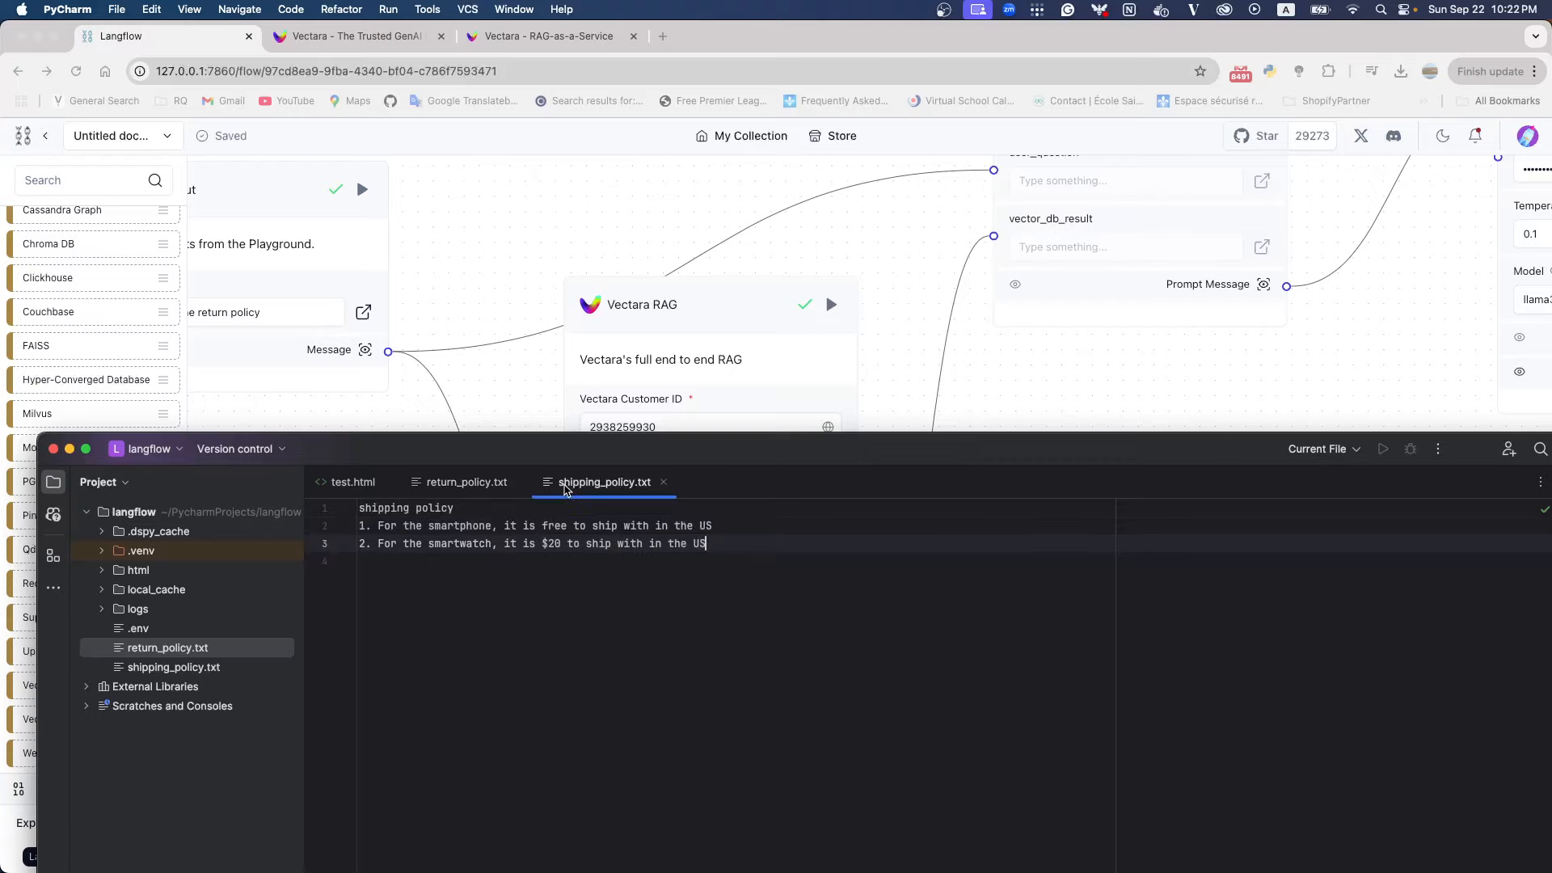
{"action": "left_click_drag", "start_coordinate": [548, 527], "coordinate": [722, 526]}
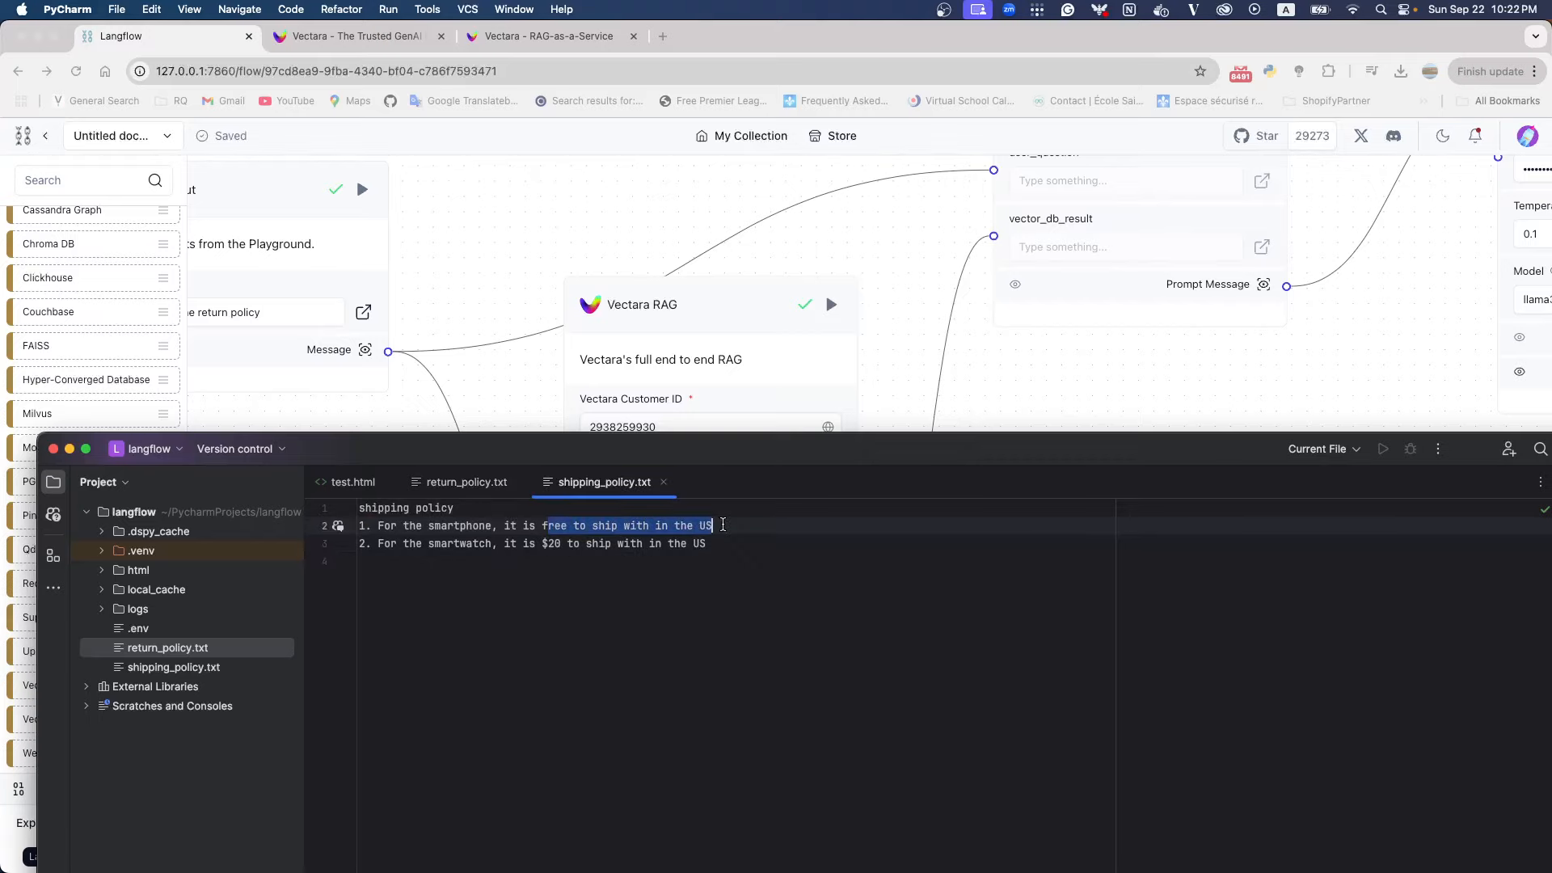
{"action": "left_click_drag", "start_coordinate": [695, 449], "coordinate": [700, 272]}
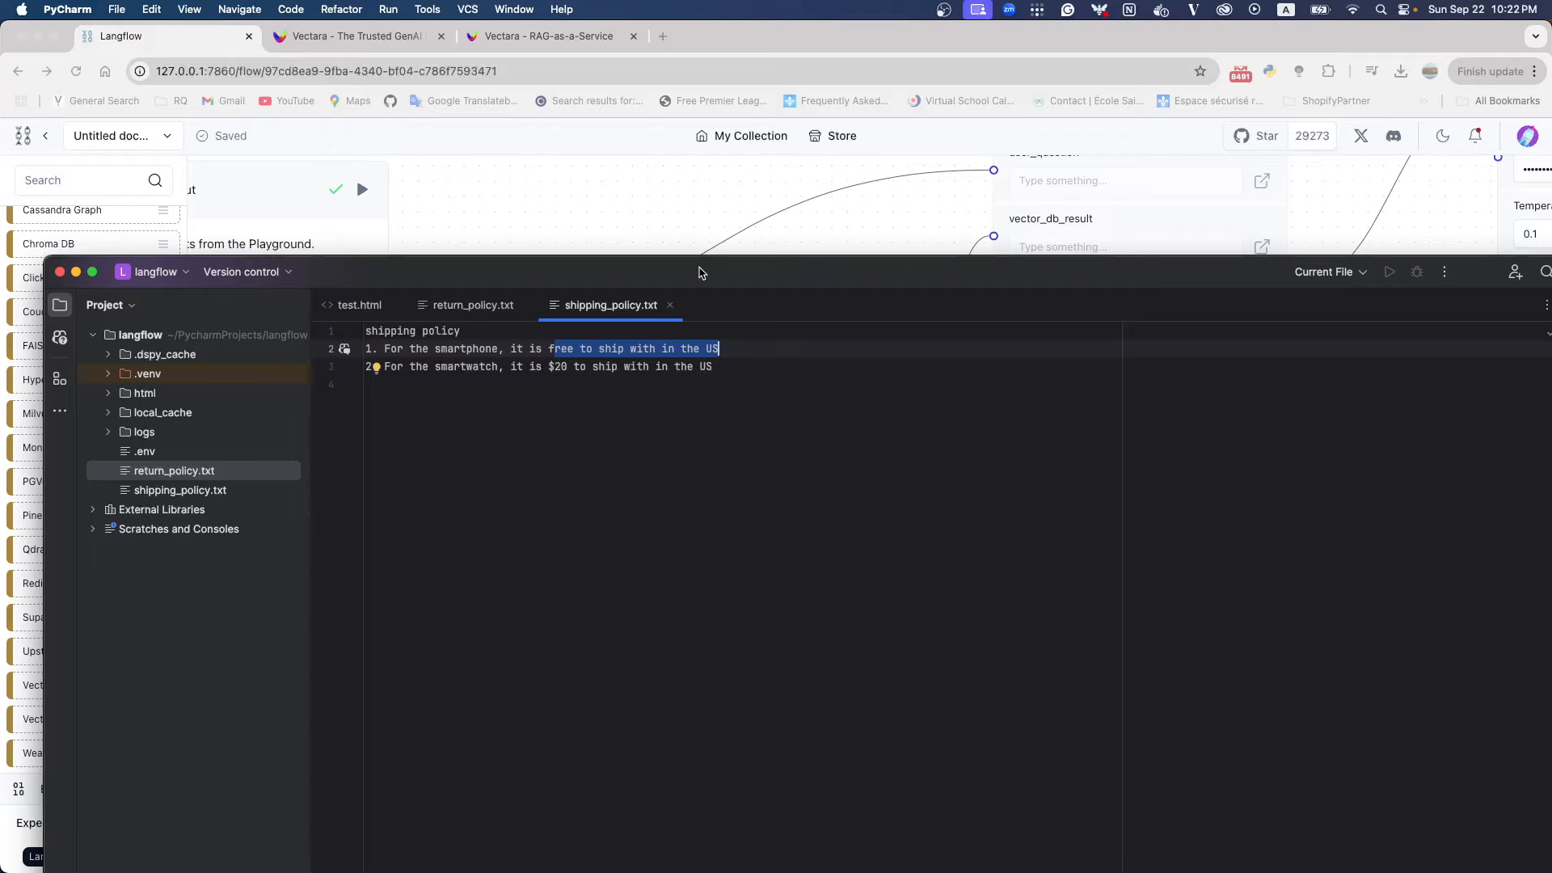
{"action": "left_click_drag", "start_coordinate": [699, 273], "coordinate": [662, 427]}
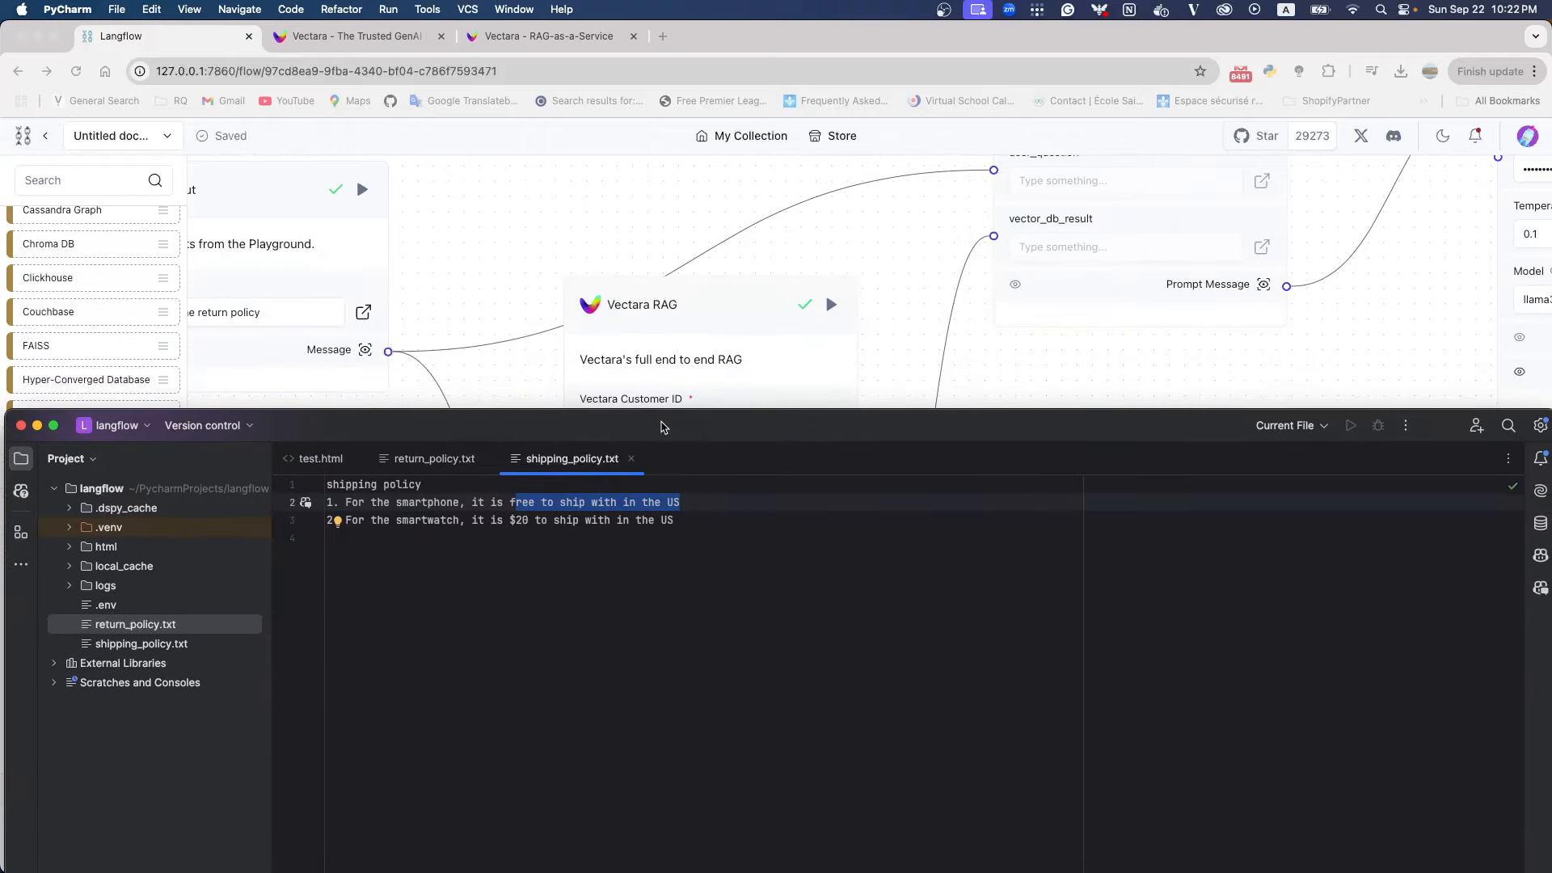
{"action": "left_click", "coordinate": [900, 339]}
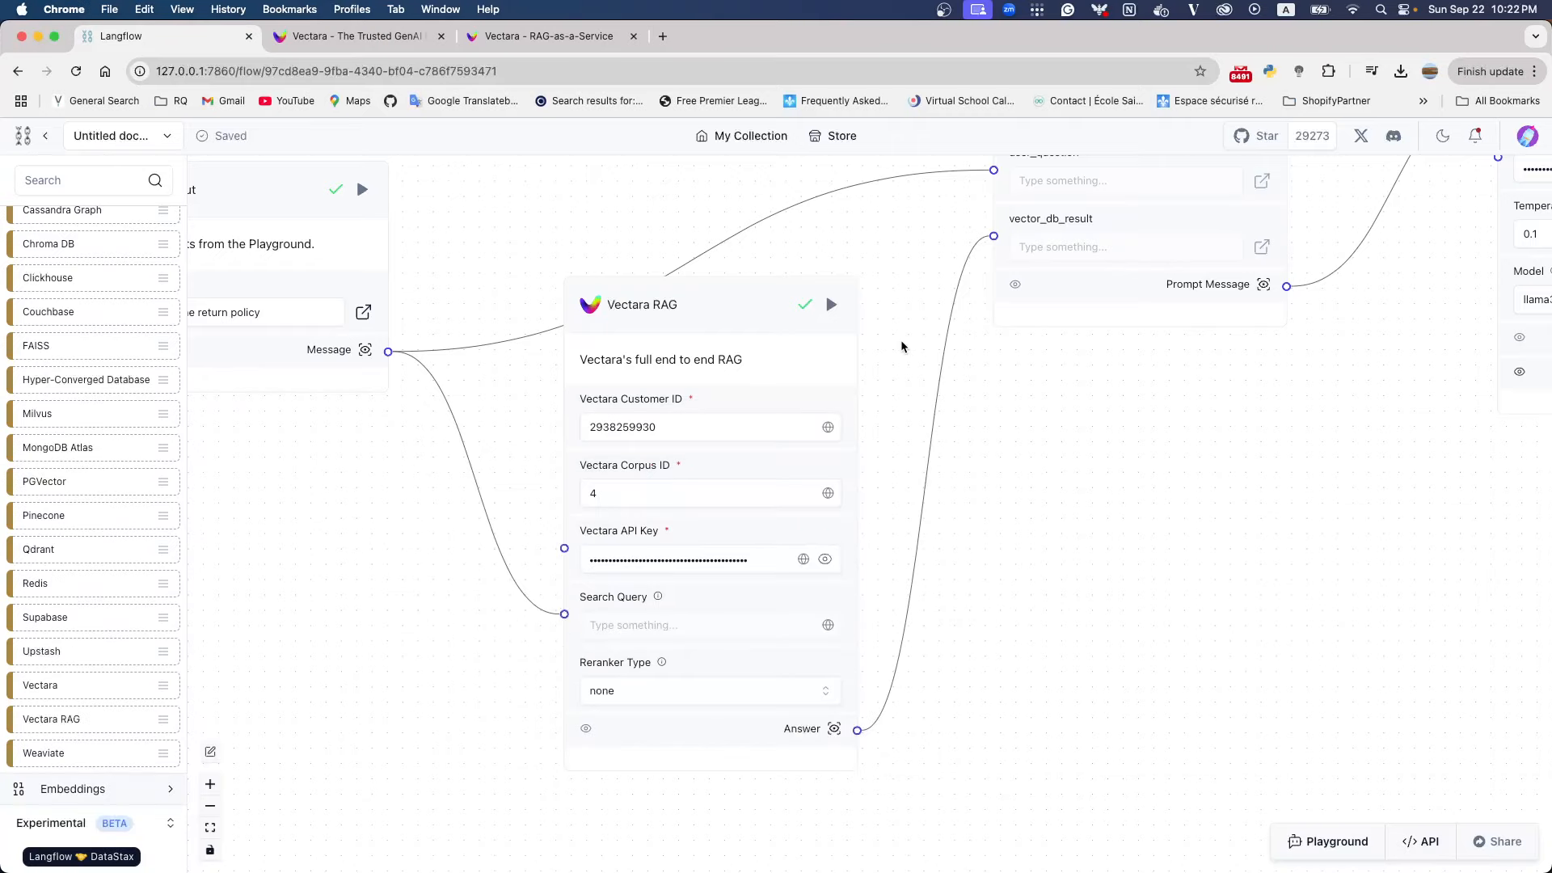